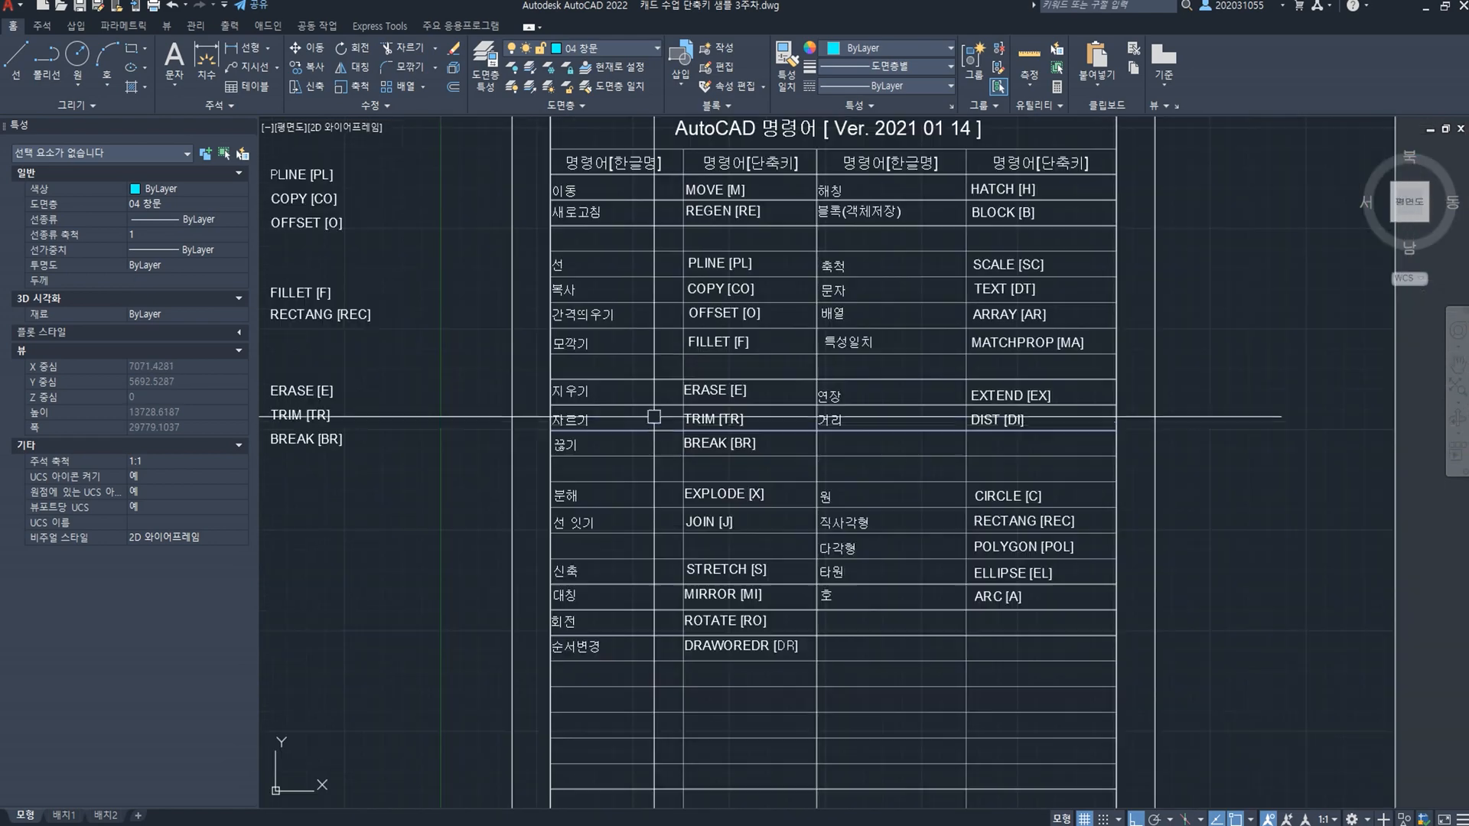
# Step: Make layer 0 the current layer for working beside the coloured floor plan
pyautogui.scroll(-3, 698, 420)
pyautogui.moveTo(697, 421)
pyautogui.mouseDown(button='middle')
pyautogui.moveTo(1005, 520)
pyautogui.moveTo(966, 509)
pyautogui.mouseUp(button='middle')
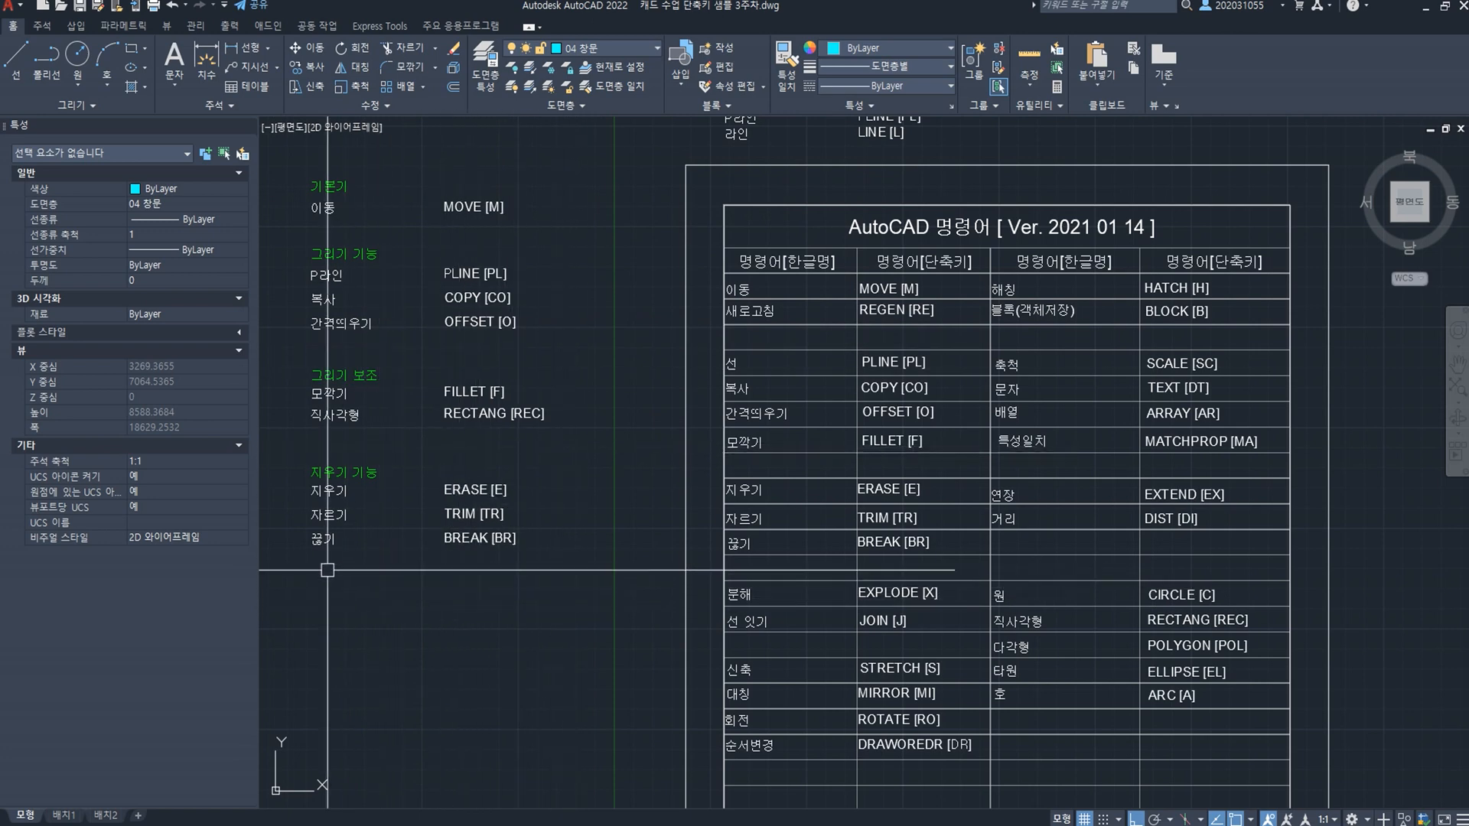
pyautogui.scroll(-2, 612, 589)
pyautogui.scroll(-4, 829, 550)
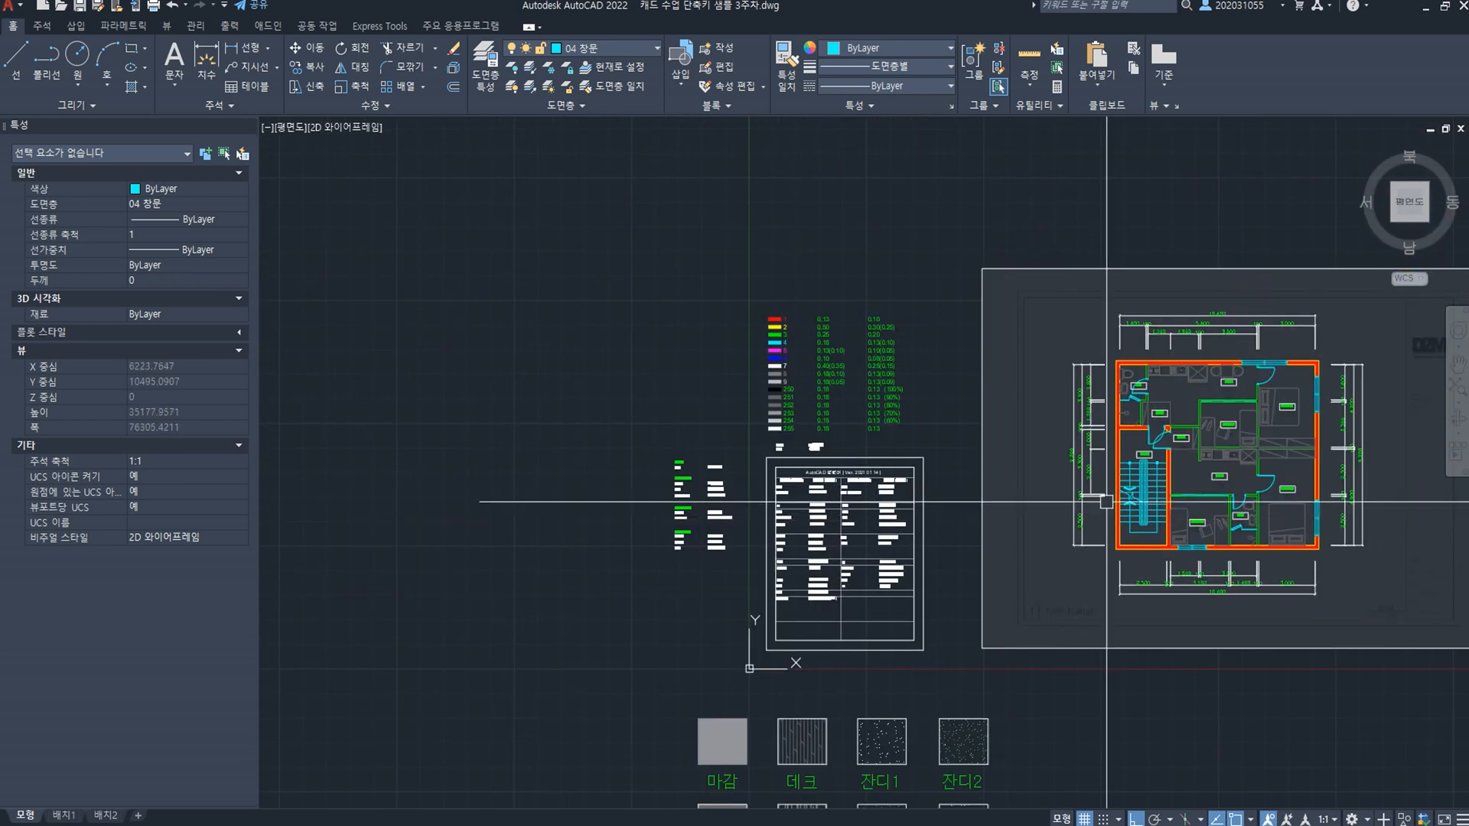
pyautogui.moveTo(1379, 475); pyautogui.dragTo(961, 449, button='middle')
pyautogui.scroll(2, 953, 446)
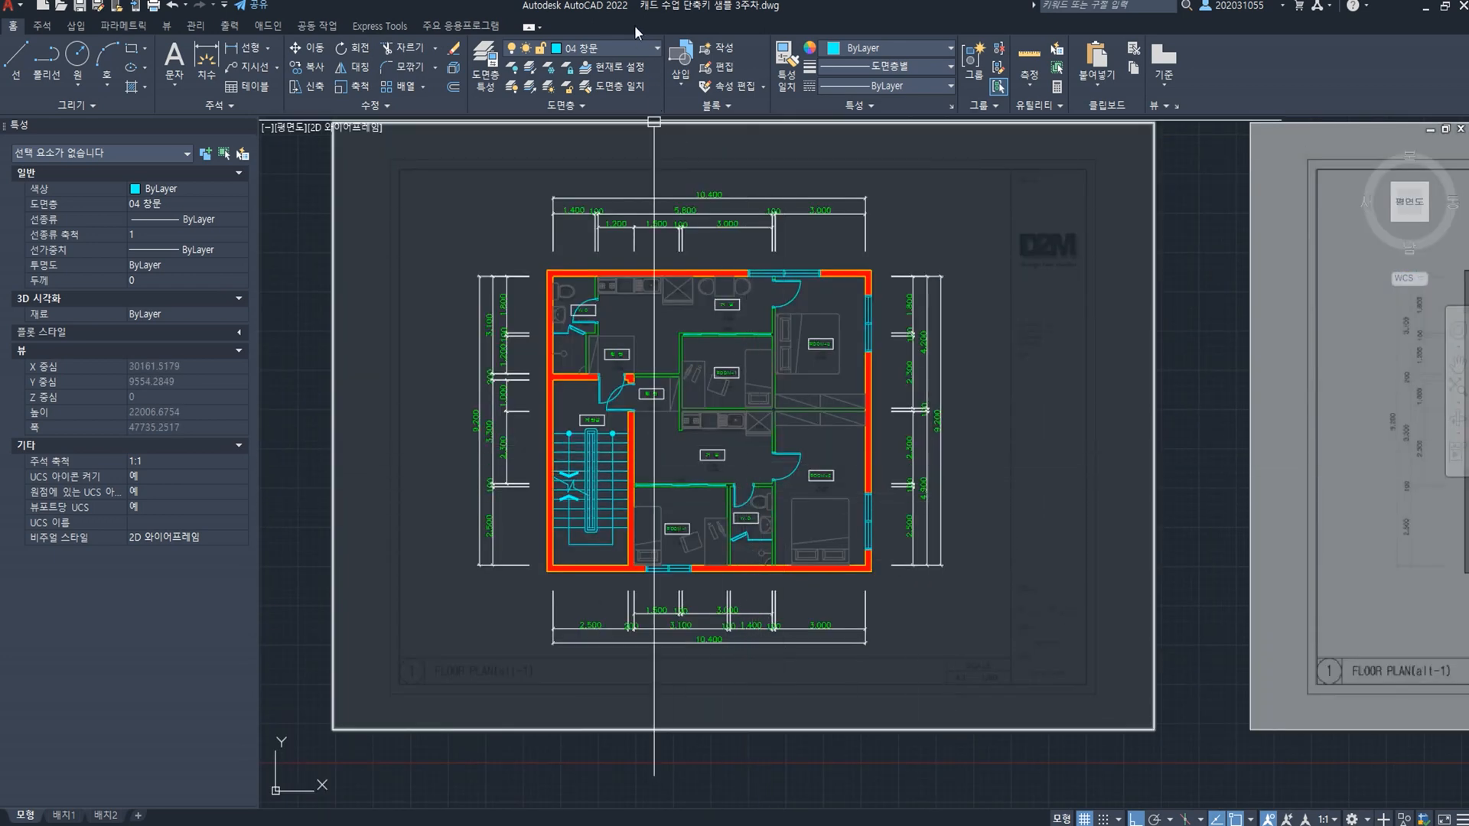
pyautogui.click(622, 47)
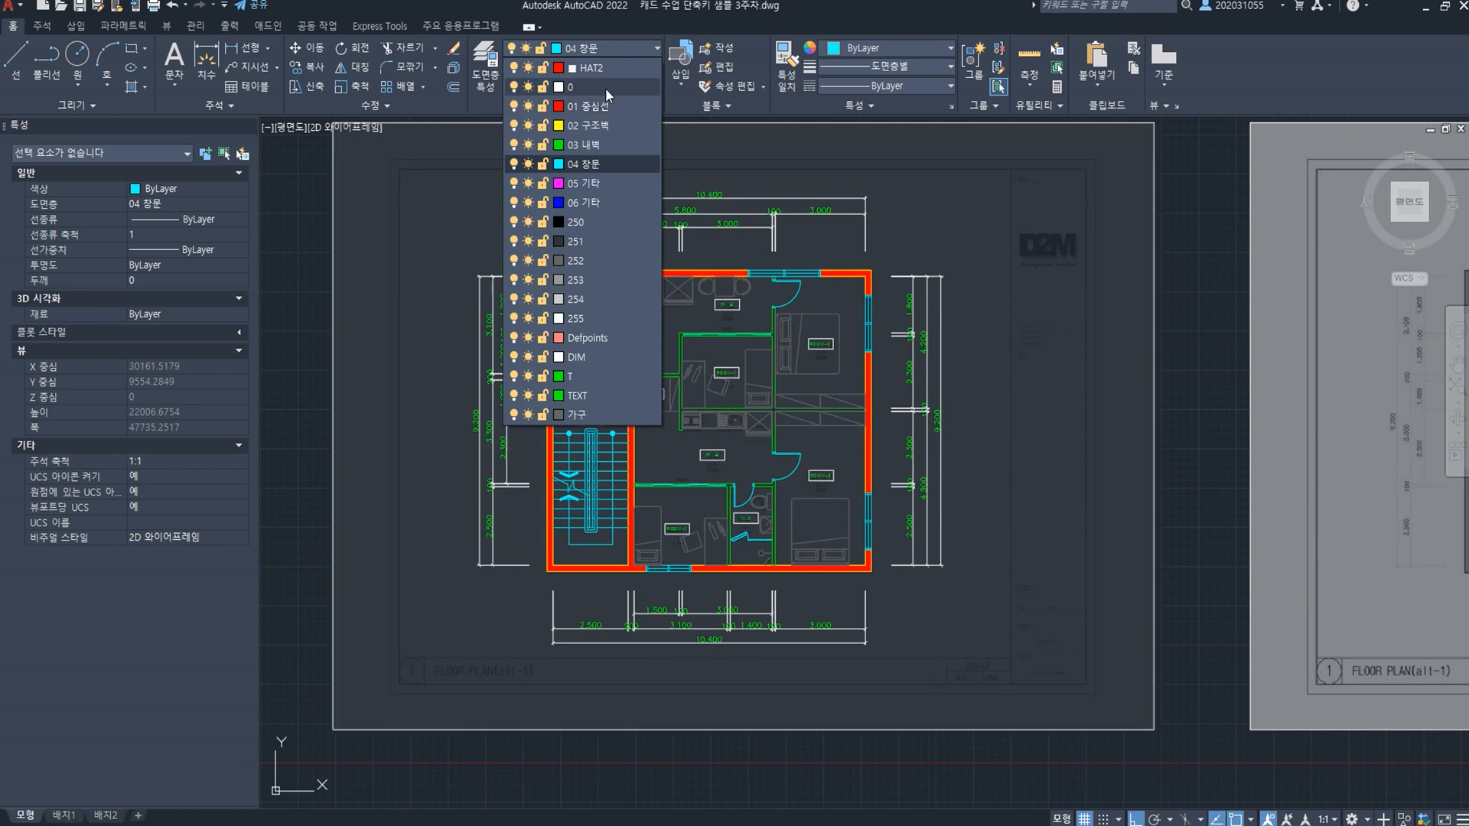
pyautogui.click(604, 89)
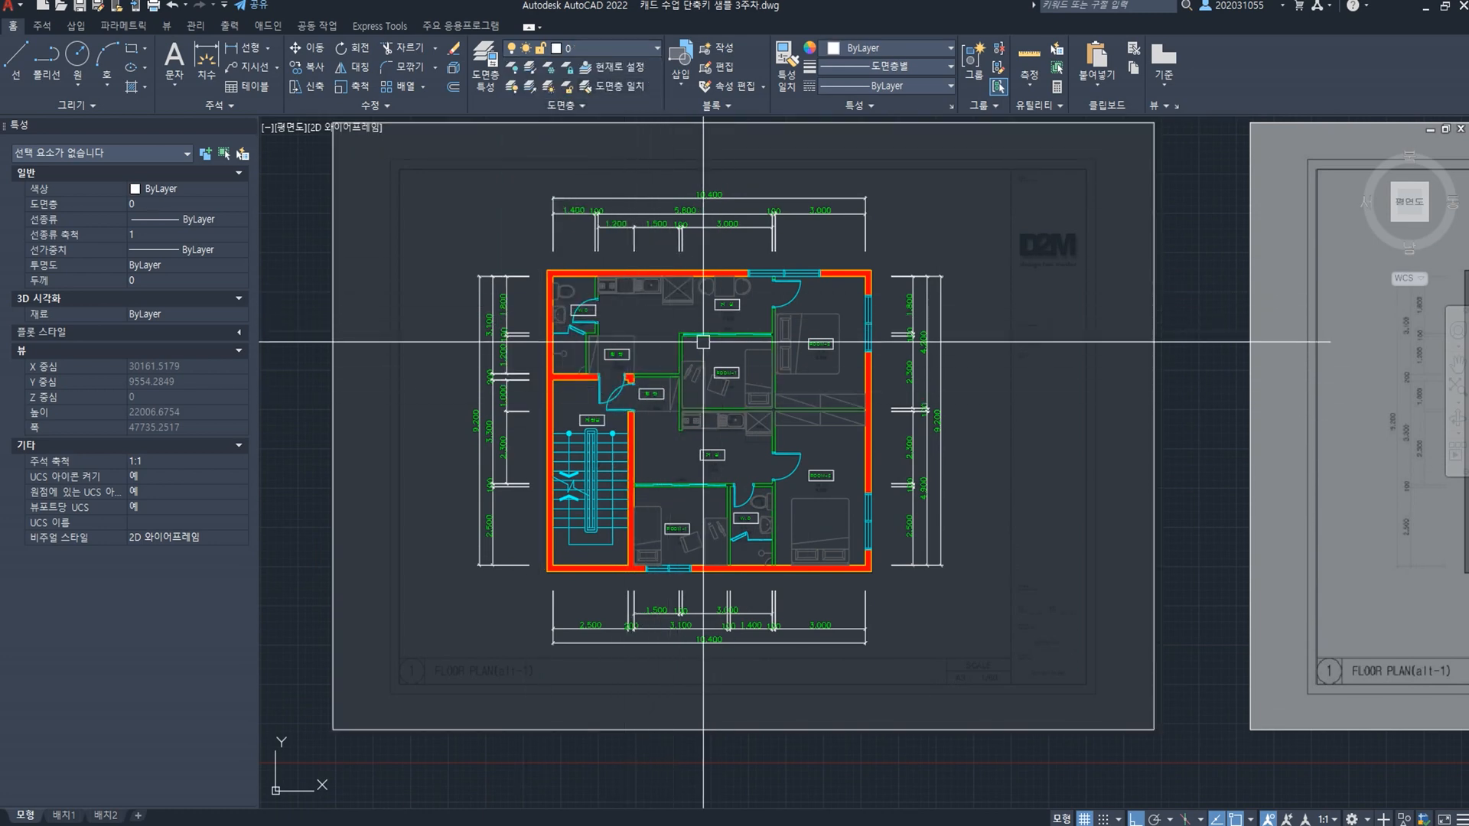
# Step: Examine the finished coloured floor plan and compare it with the grey FLOOR PLAN(alt-1) reference sheet beside it
pyautogui.scroll(2, 713, 378)
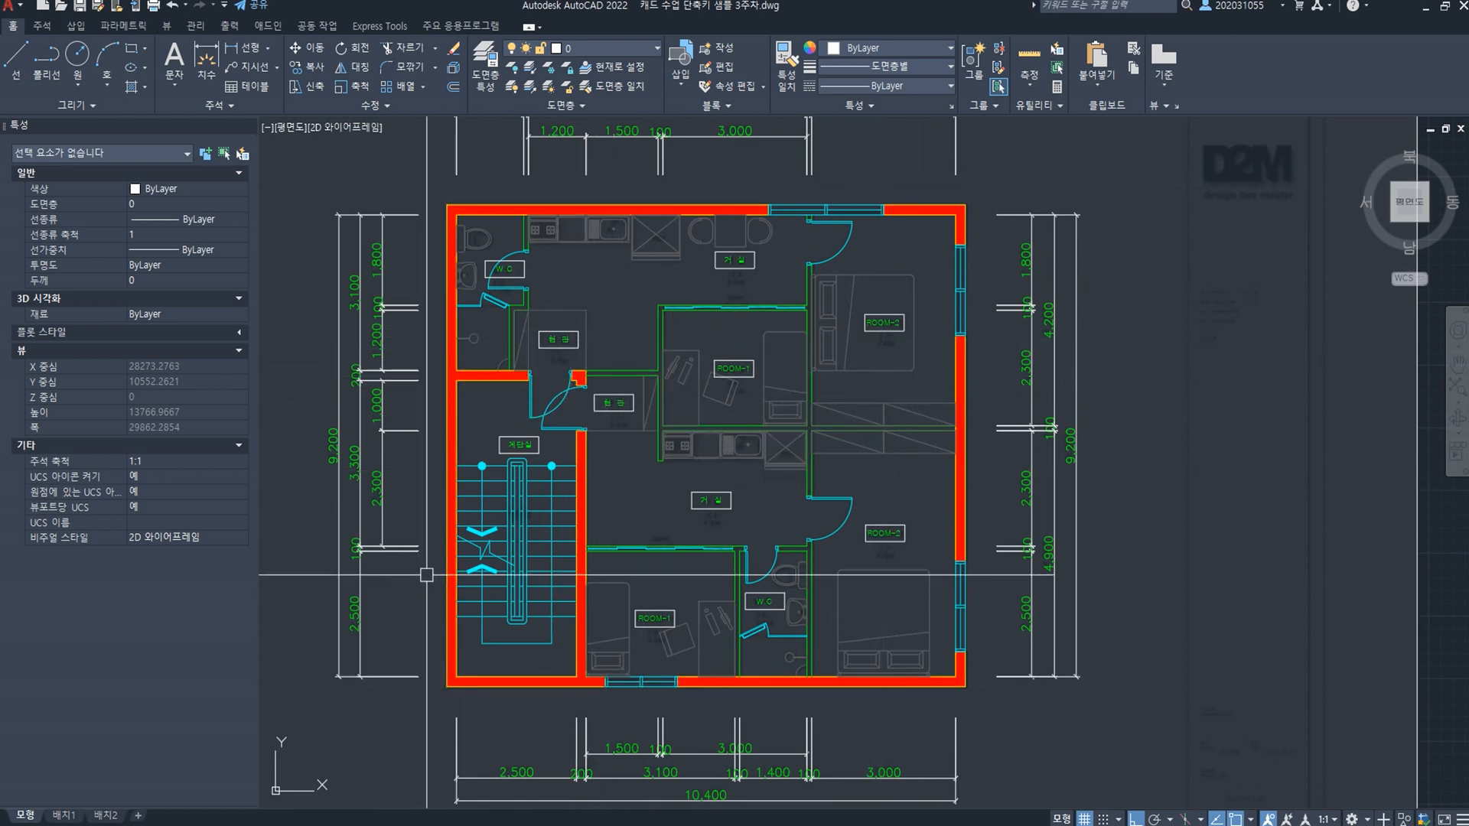
pyautogui.scroll(-2, 653, 539)
pyautogui.moveTo(813, 558); pyautogui.dragTo(345, 535, button='middle')
pyautogui.scroll(2, 796, 466)
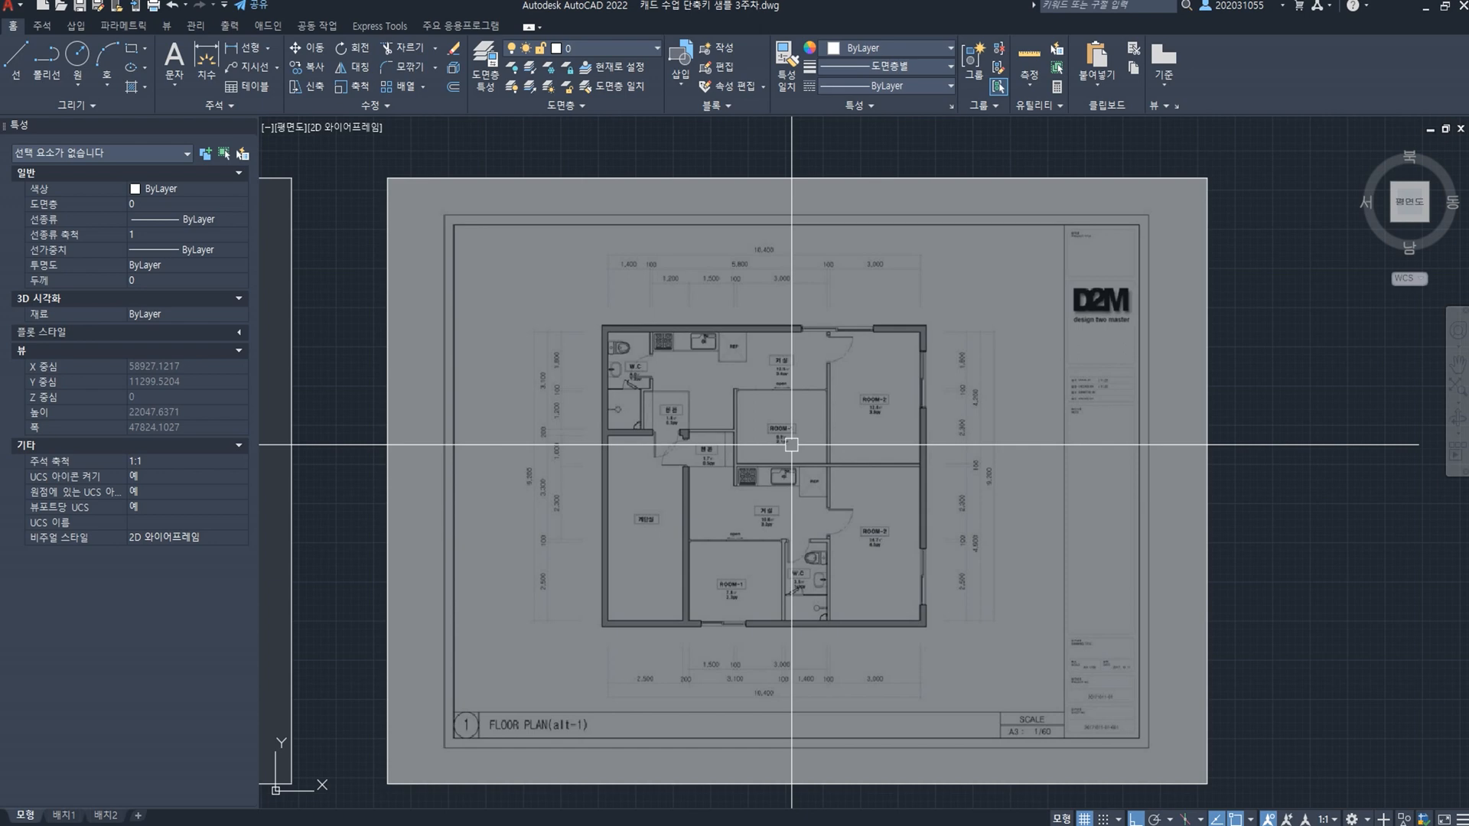
pyautogui.moveTo(793, 487); pyautogui.dragTo(915, 418, button='middle')
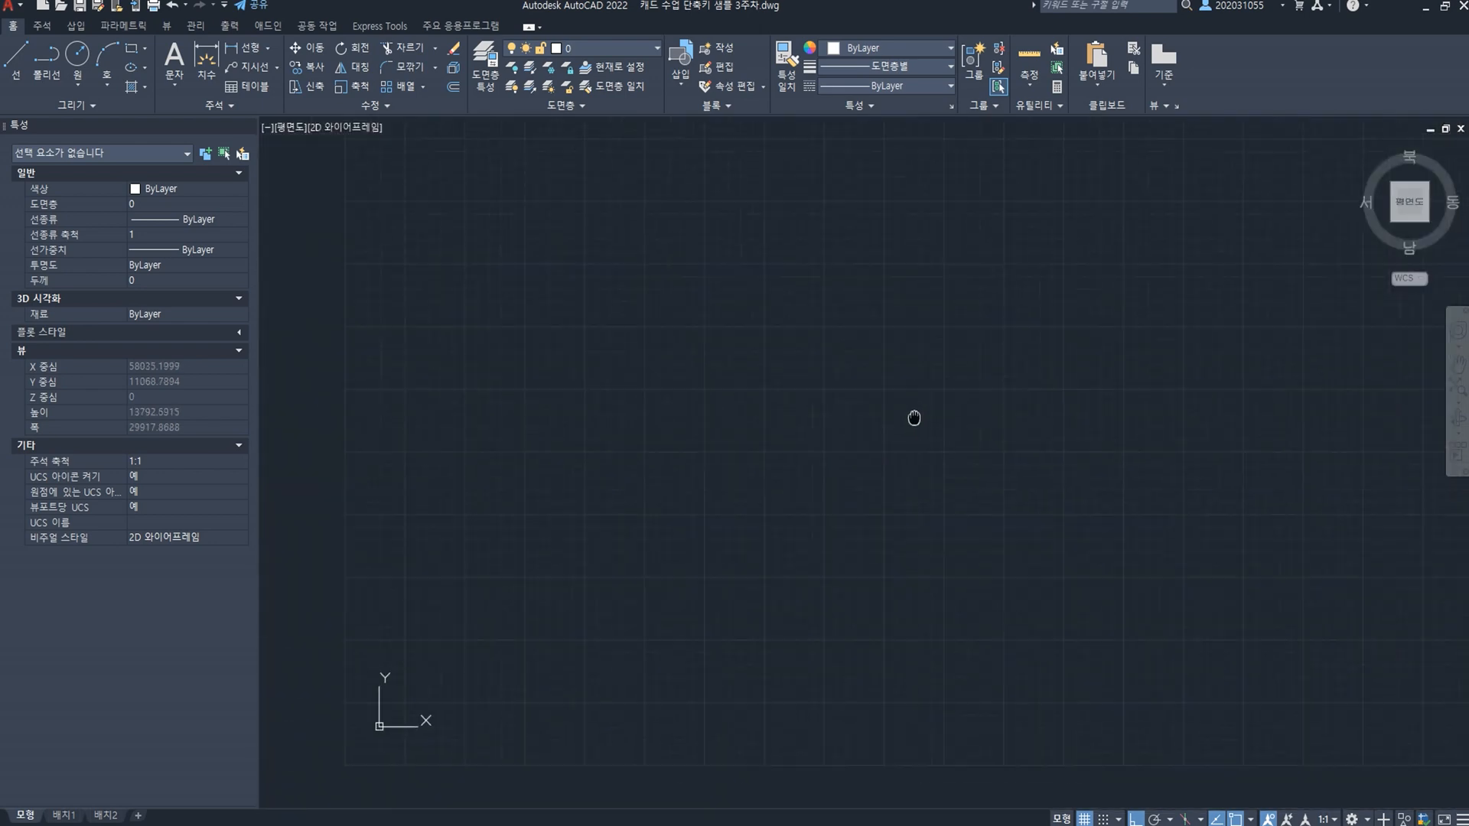
pyautogui.scroll(-2, 915, 425)
pyautogui.scroll(-2, 1173, 459)
pyautogui.scroll(2, 754, 485)
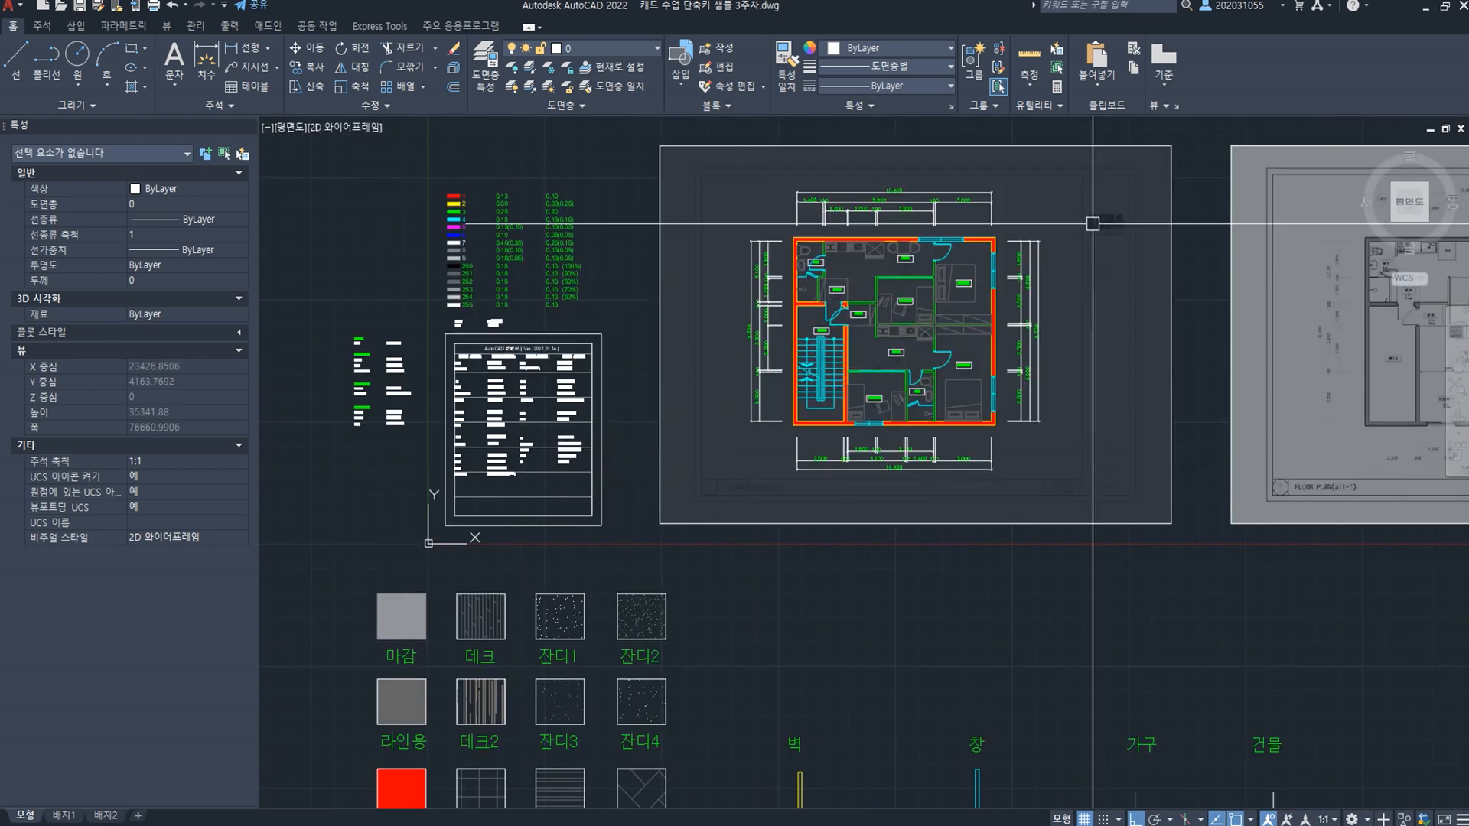
pyautogui.scroll(2, 935, 367)
pyautogui.moveTo(1230, 259)
pyautogui.mouseDown(button='middle')
pyautogui.moveTo(954, 283)
pyautogui.moveTo(726, 433)
pyautogui.mouseUp(button='middle')
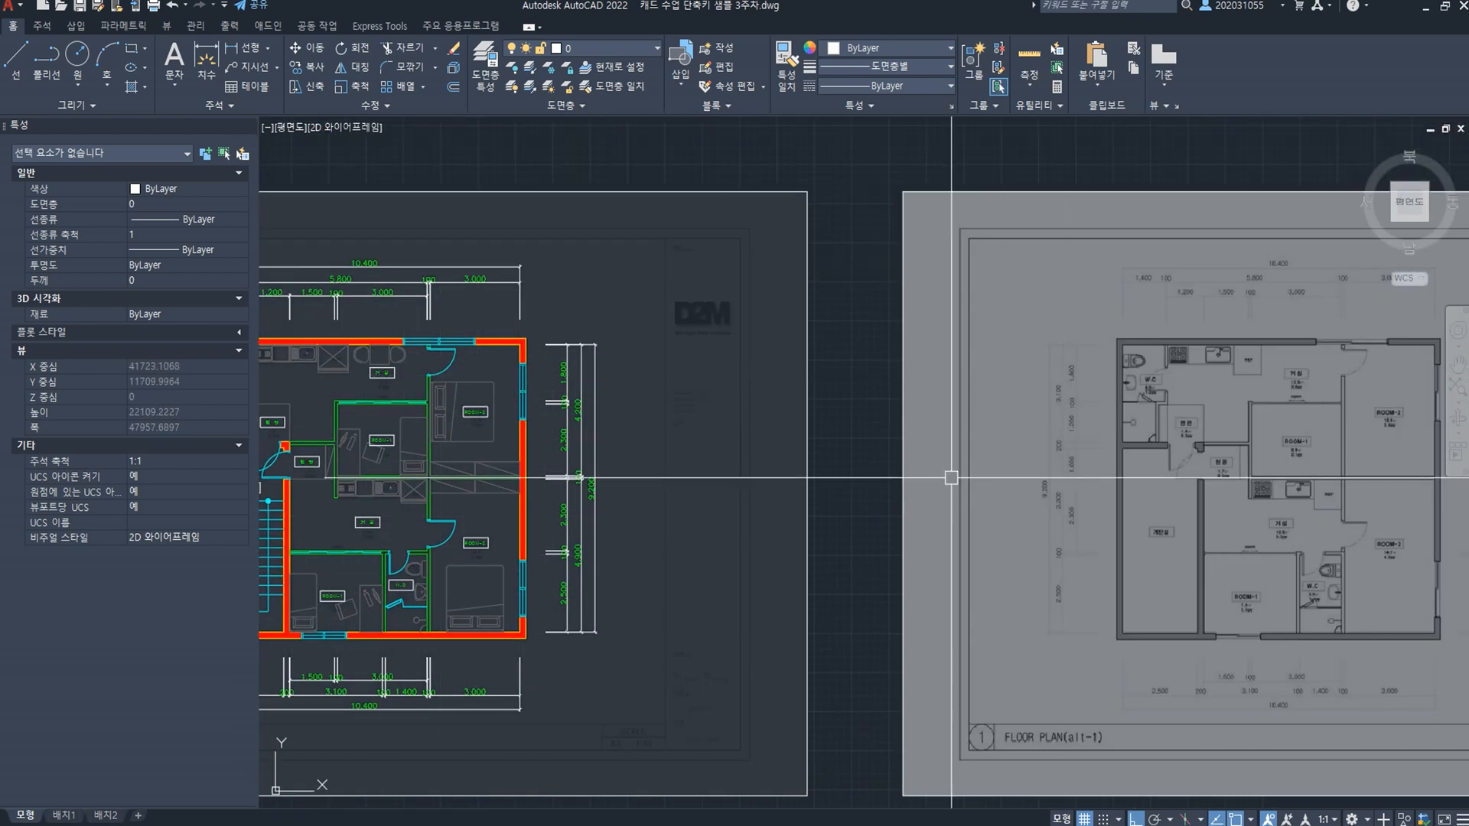
pyautogui.moveTo(1322, 377); pyautogui.dragTo(897, 322, button='middle')
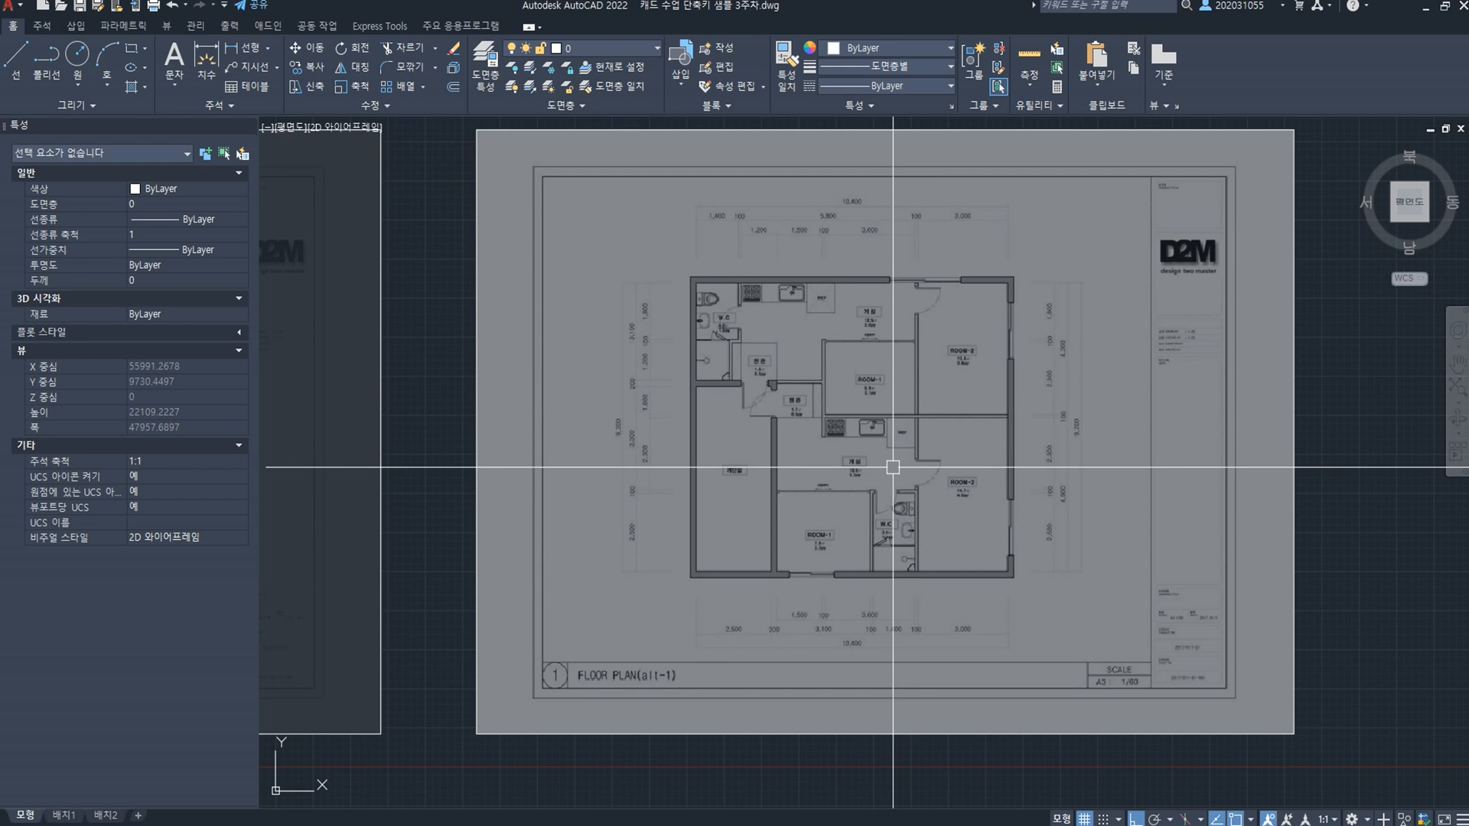
# Step: Draw a vertical polyline about 10,618 mm long along the outer face of the reference plan's left exterior wall
pyautogui.scroll(2, 893, 467)
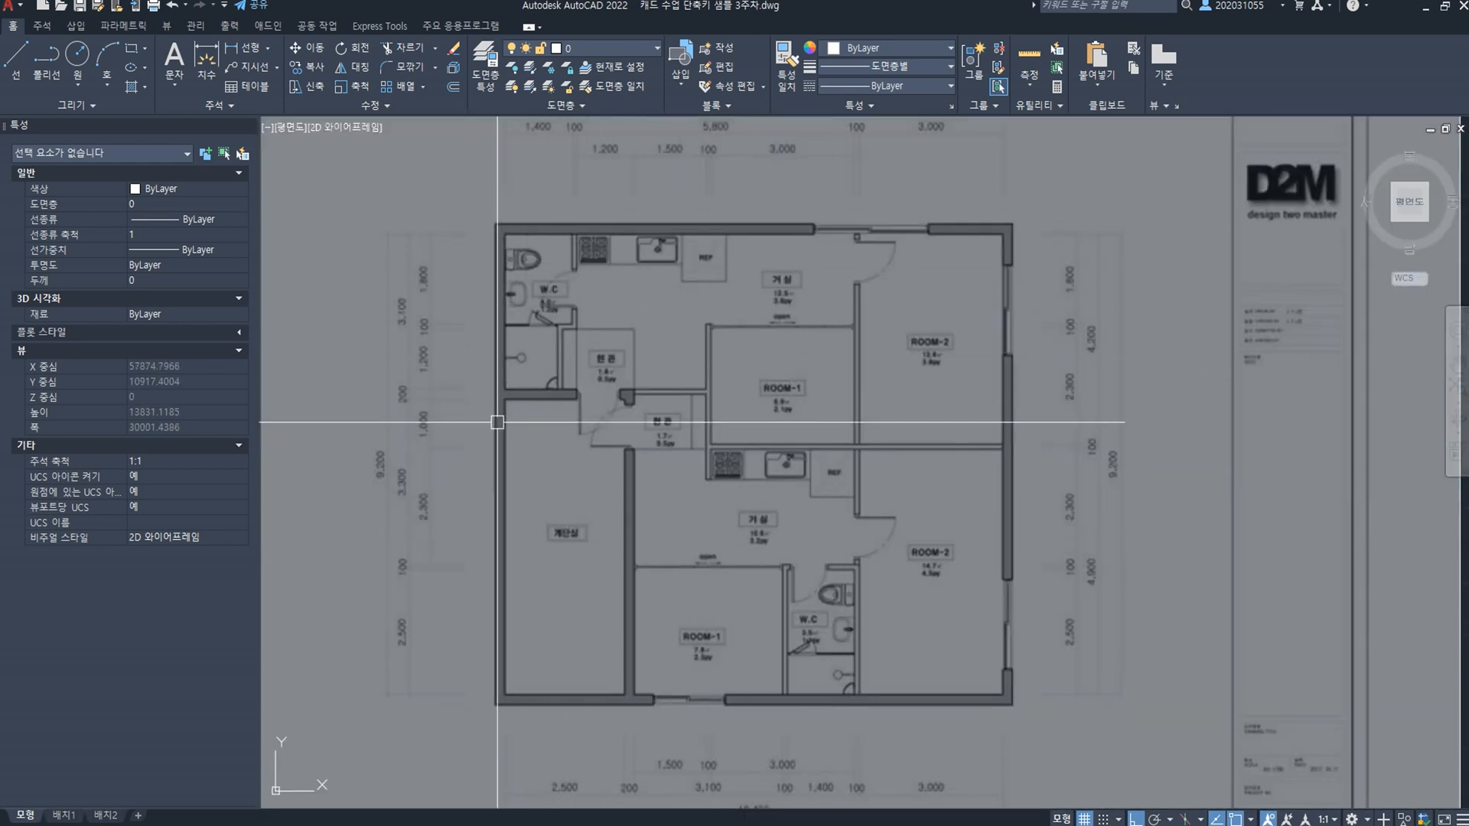
pyautogui.write('P')
pyautogui.press('space')
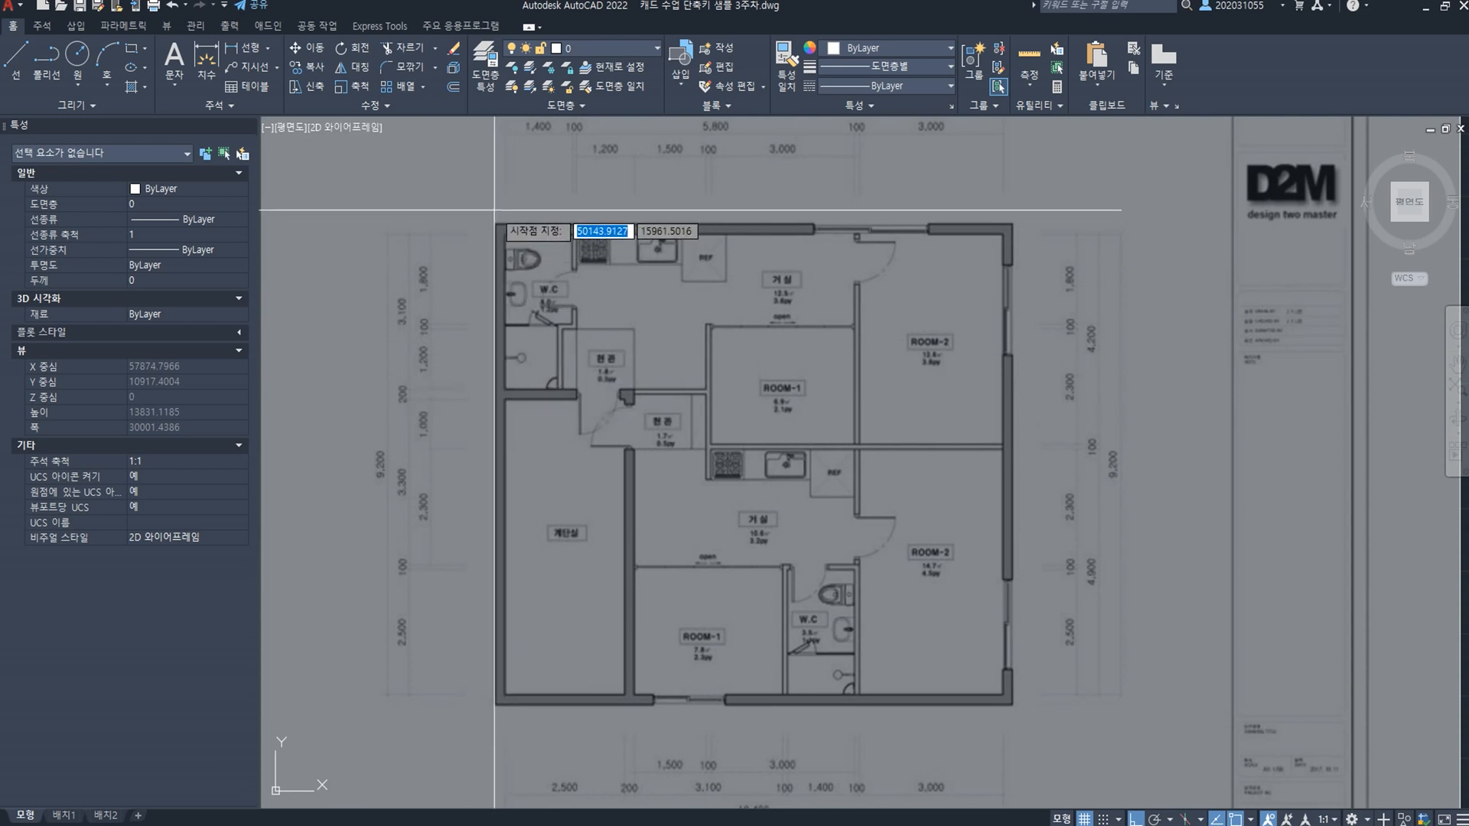
pyautogui.click(493, 201)
pyautogui.click(464, 732)
pyautogui.press('space')
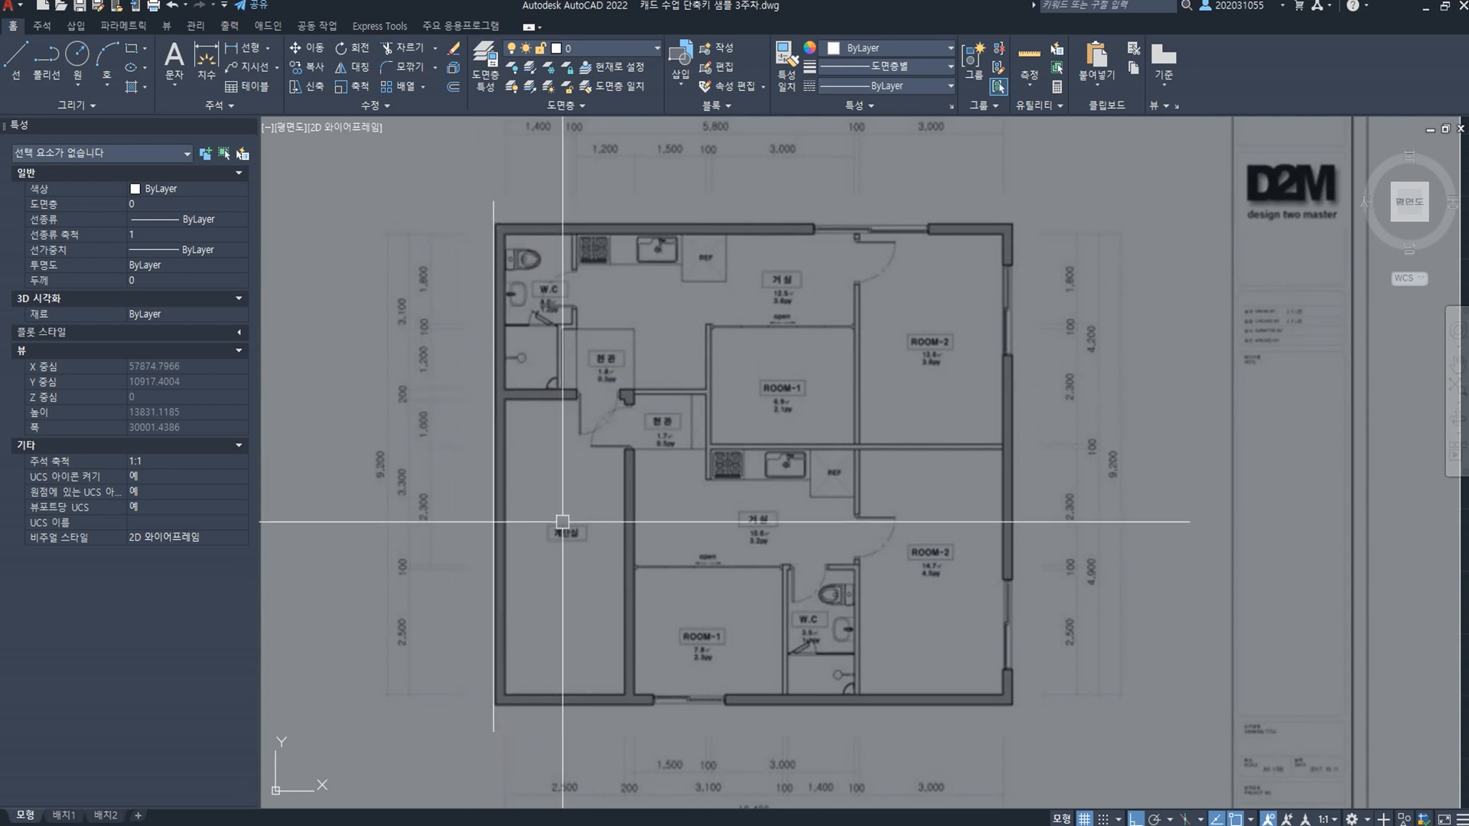
# Step: Try a separate vertical polyline down the stairwell's right wall and a horizontal one across from the exterior wall line
pyautogui.press('space')
pyautogui.click(624, 429)
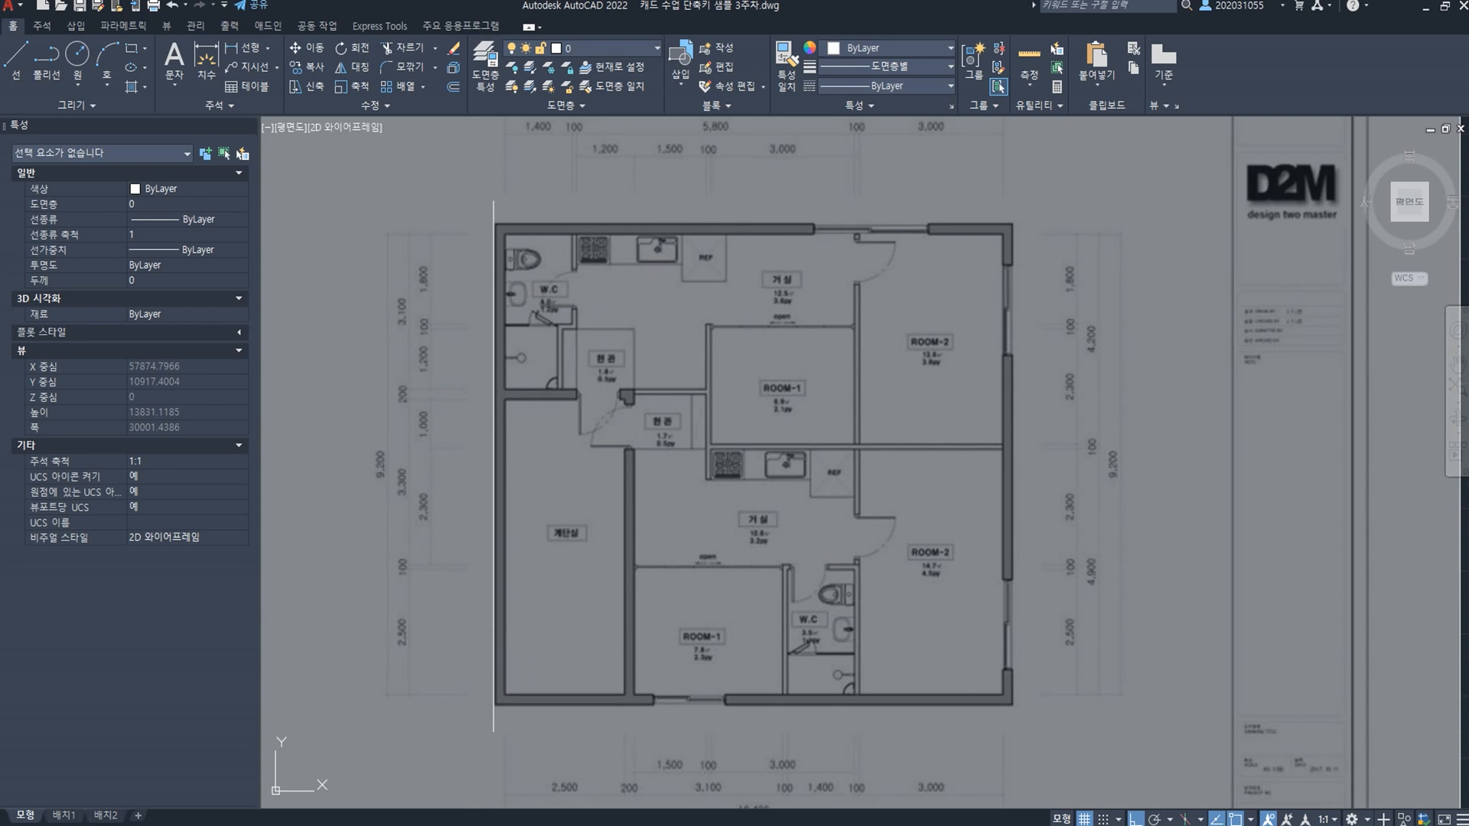
pyautogui.click(625, 740)
pyautogui.press('space')
pyautogui.press('space')
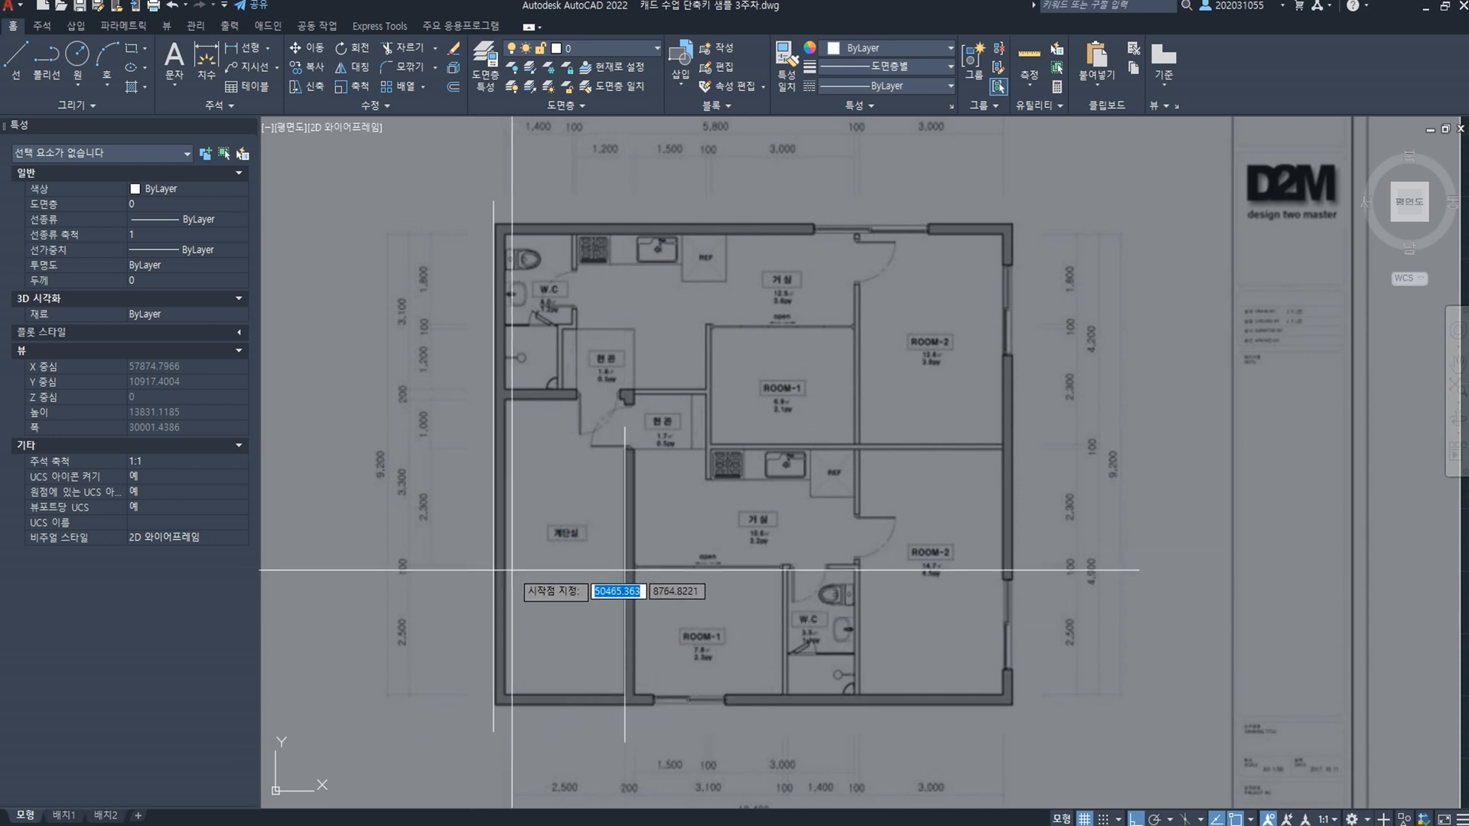
pyautogui.click(494, 551)
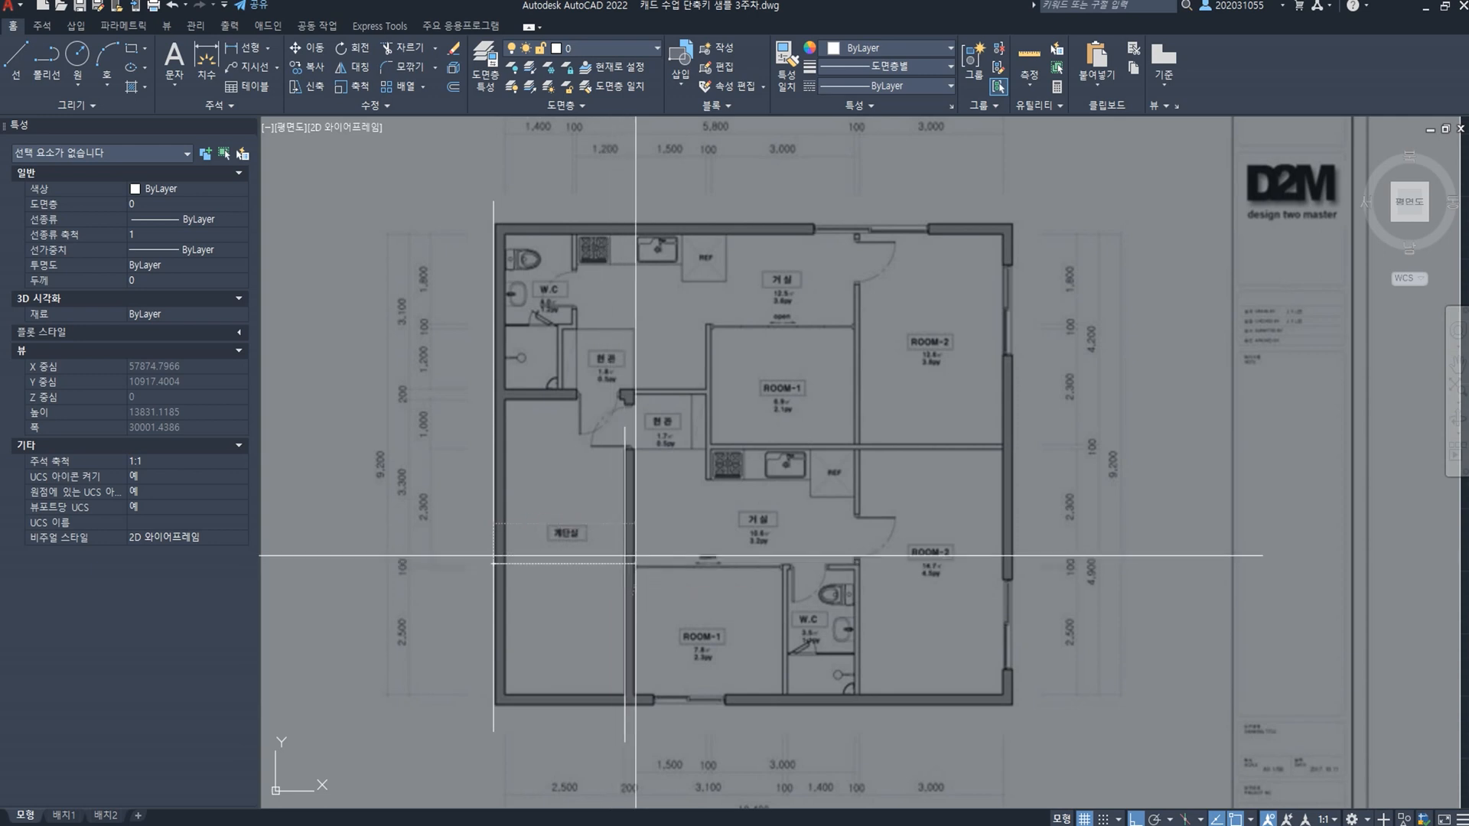
pyautogui.press('Escape')
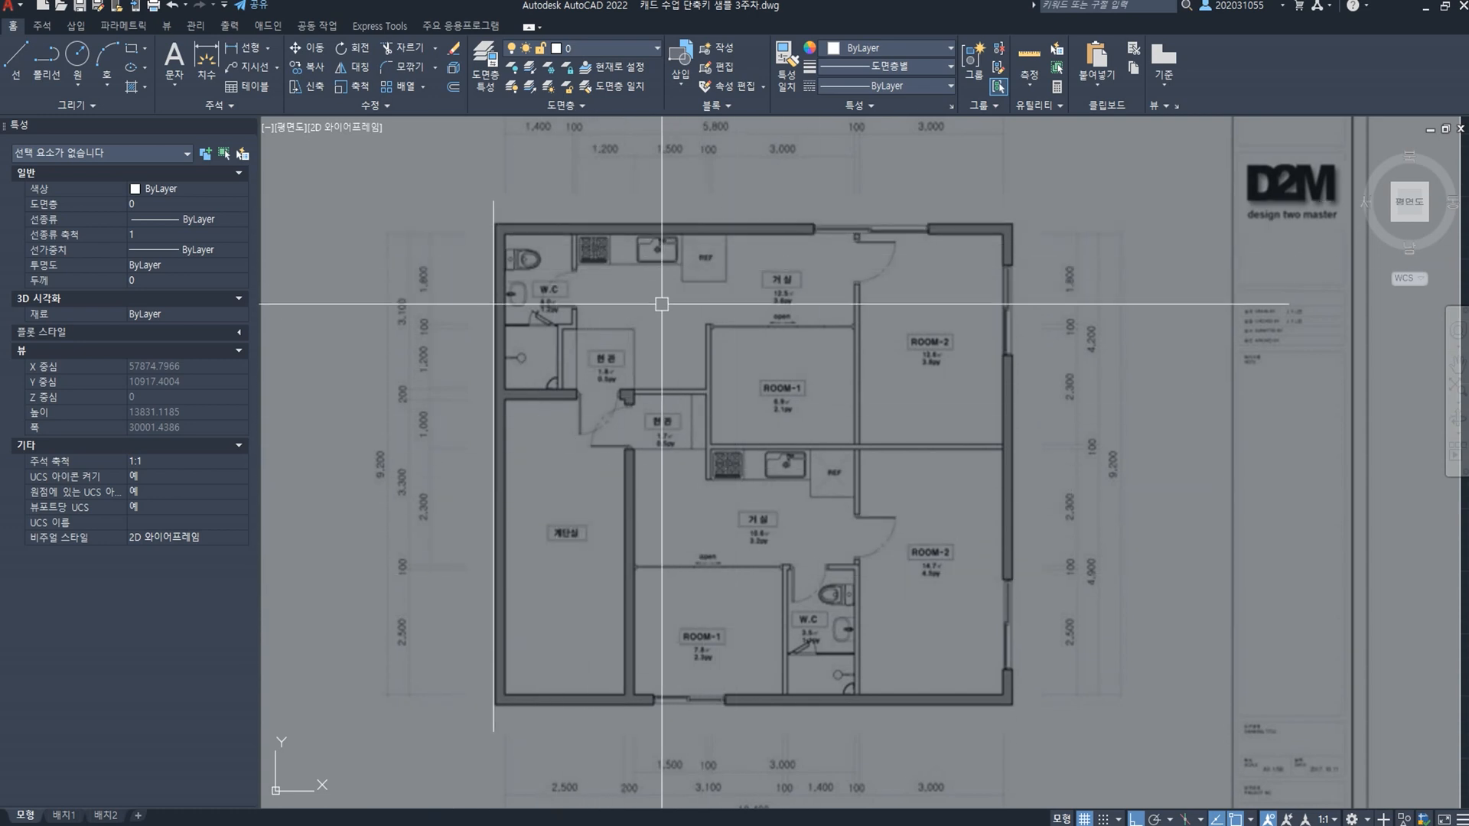
# Step: Make 02 구조벽 the current layer
pyautogui.moveTo(570, 375); pyautogui.dragTo(561, 331, button='middle')
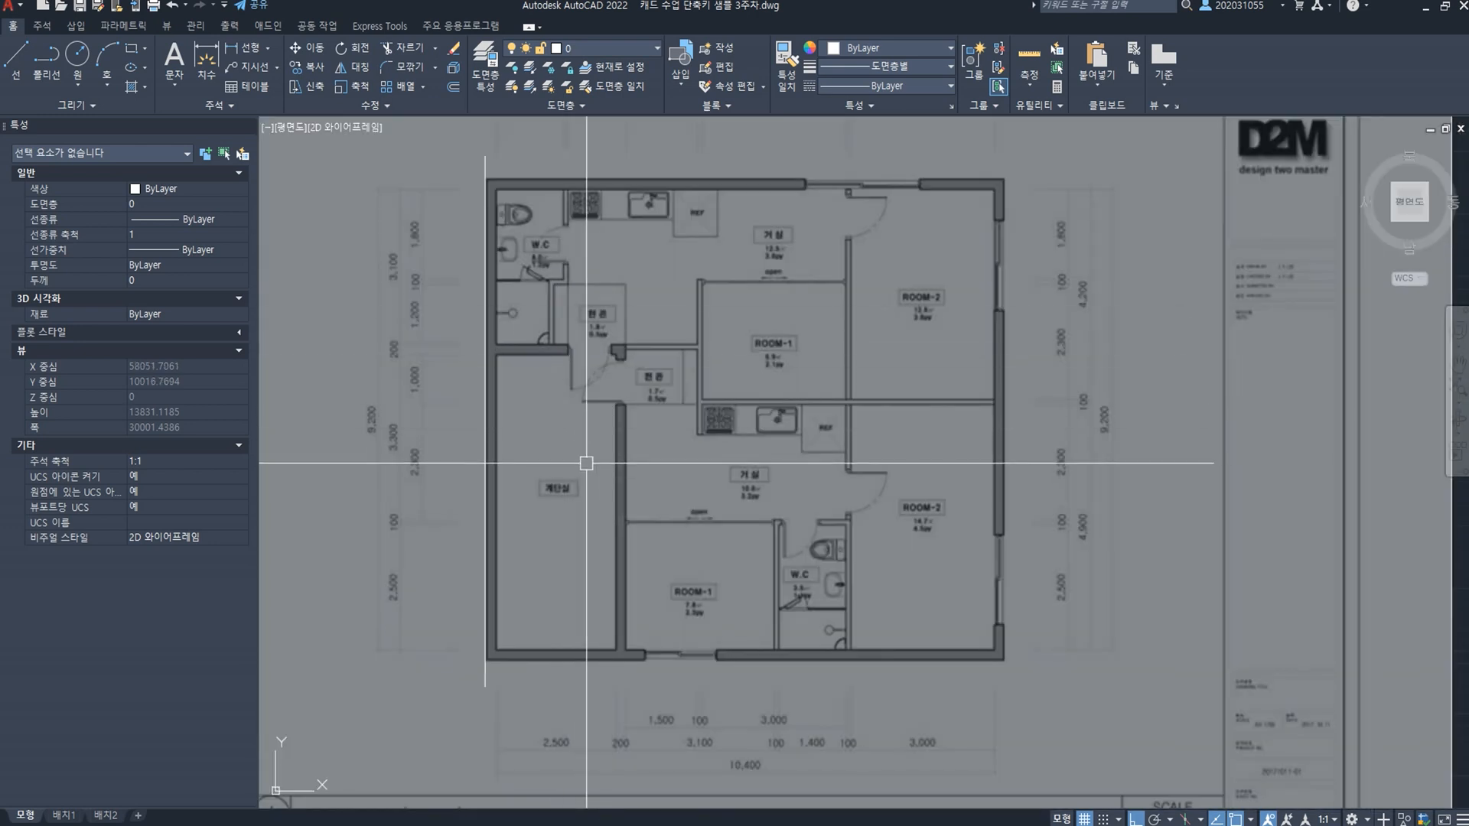
pyautogui.click(587, 47)
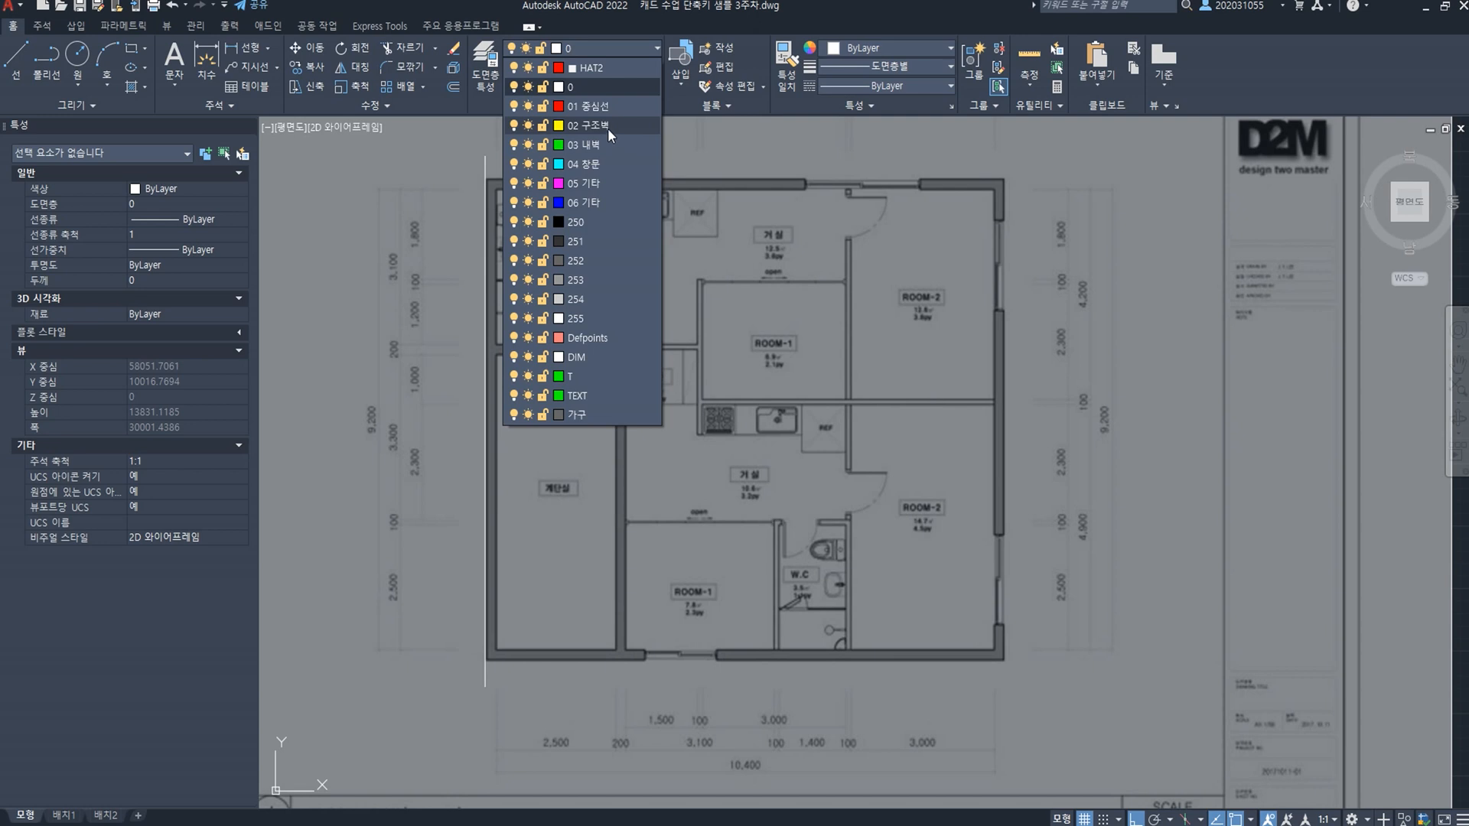
pyautogui.click(607, 127)
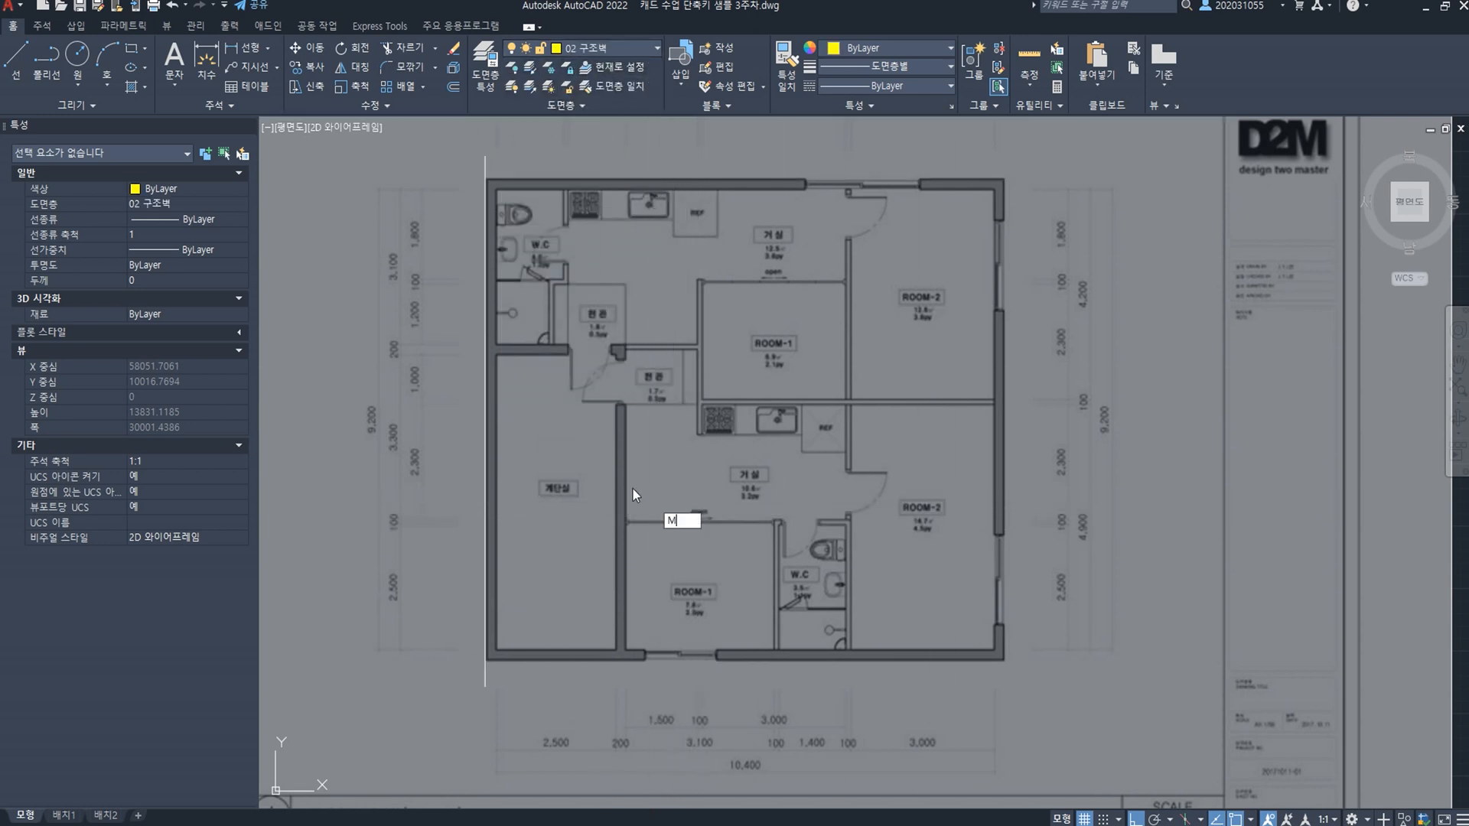
# Step: Move the vertical exterior wall polyline onto the 02 구조벽 layer
pyautogui.click(485, 417)
pyautogui.press('Escape')
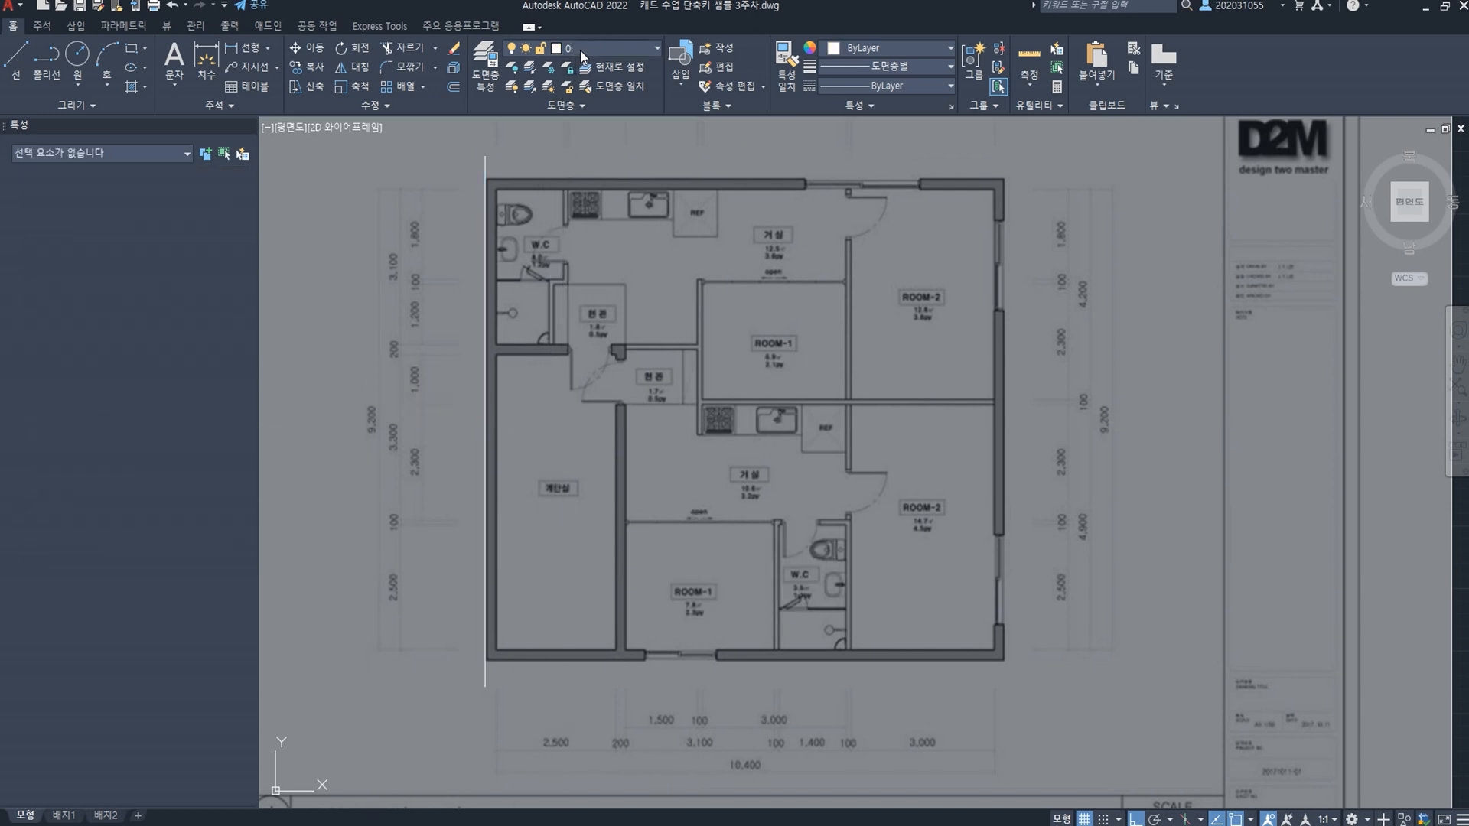
pyautogui.click(584, 51)
pyautogui.click(566, 509)
pyautogui.click(467, 465)
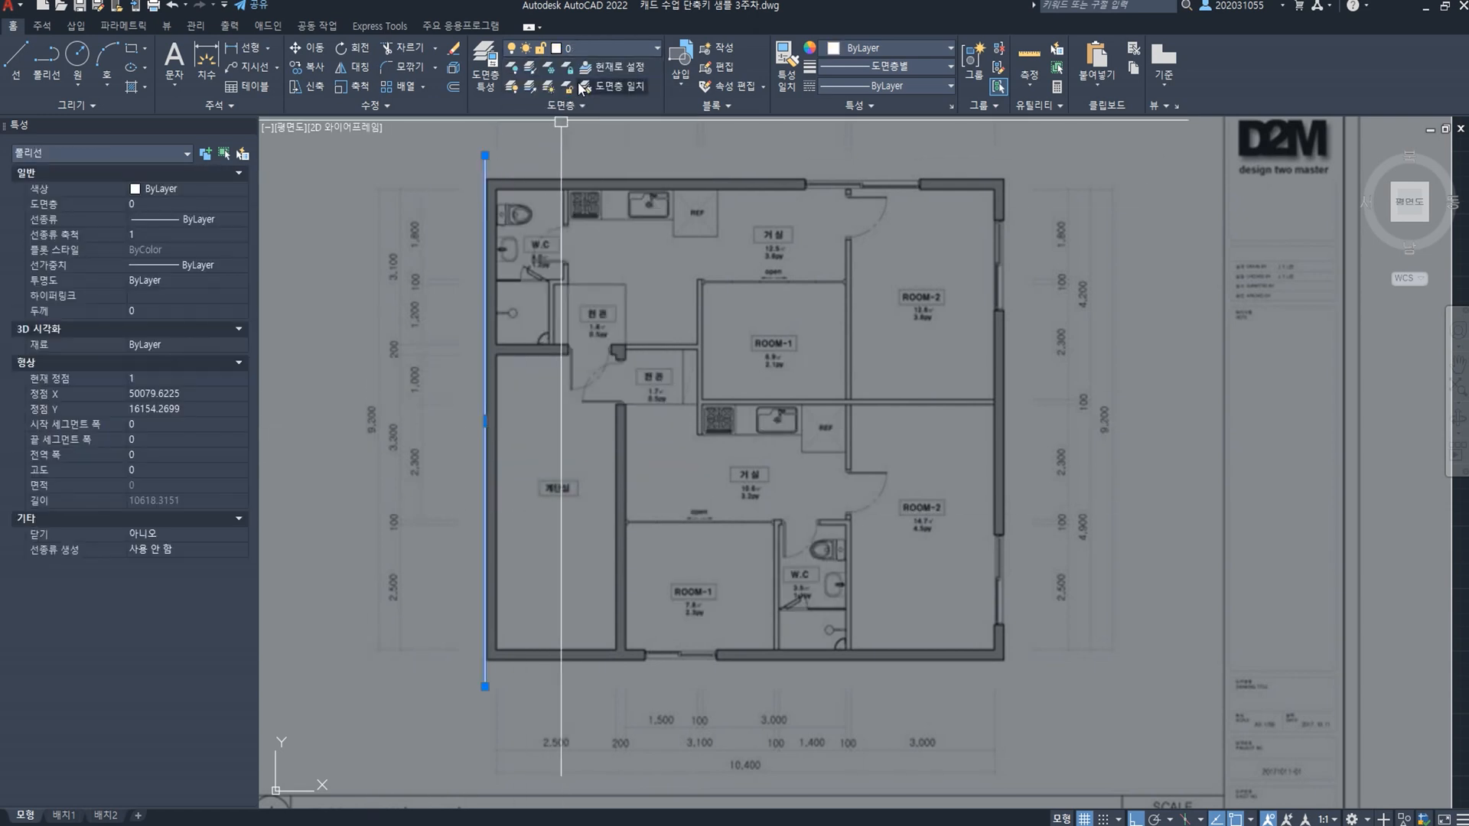
pyautogui.click(588, 54)
pyautogui.click(600, 150)
pyautogui.press('Escape')
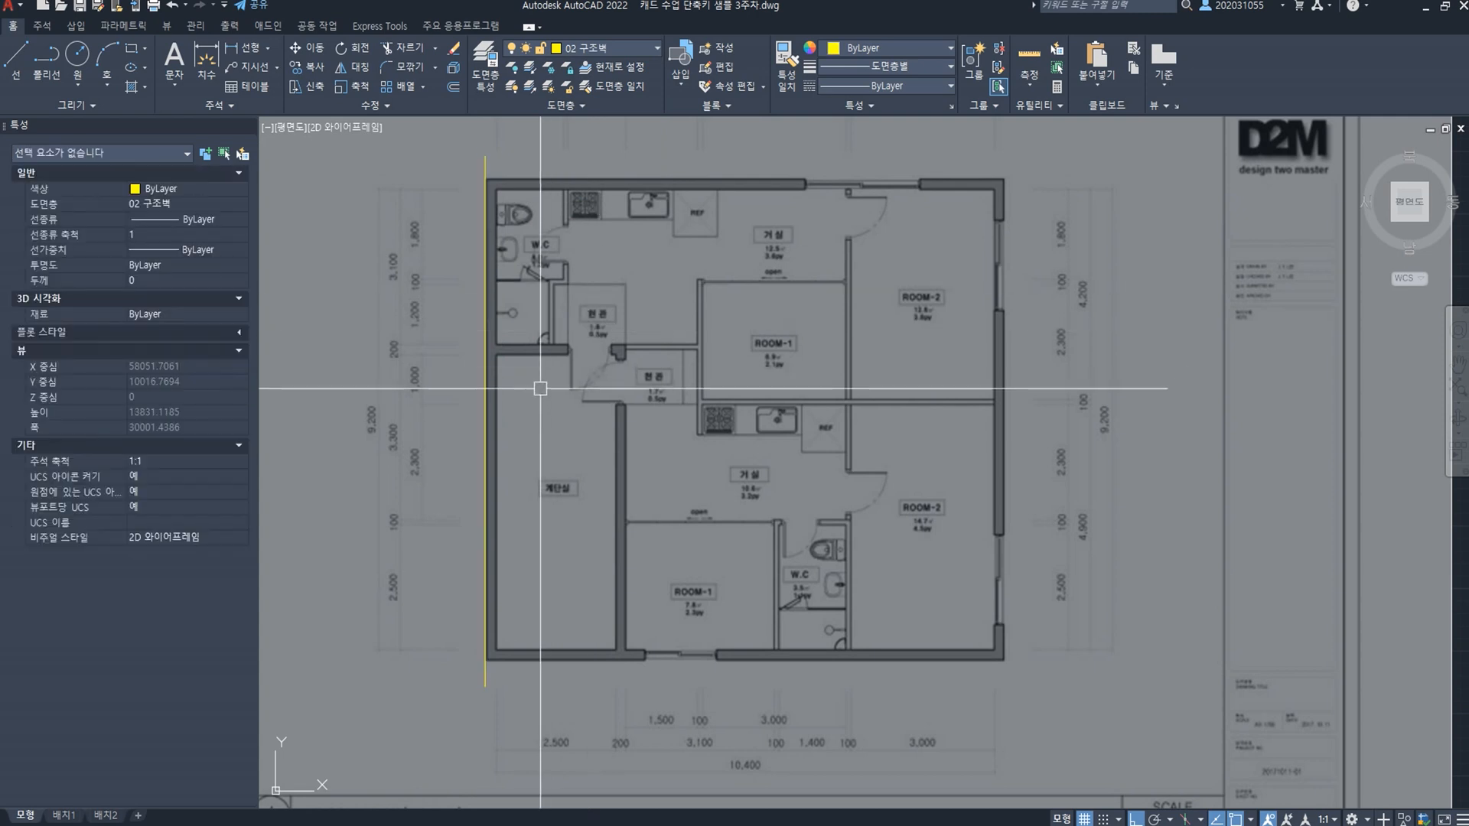
# Step: Offset the exterior wall polyline 200 mm inward to form the wall's inner face
pyautogui.scroll(2, 480, 450)
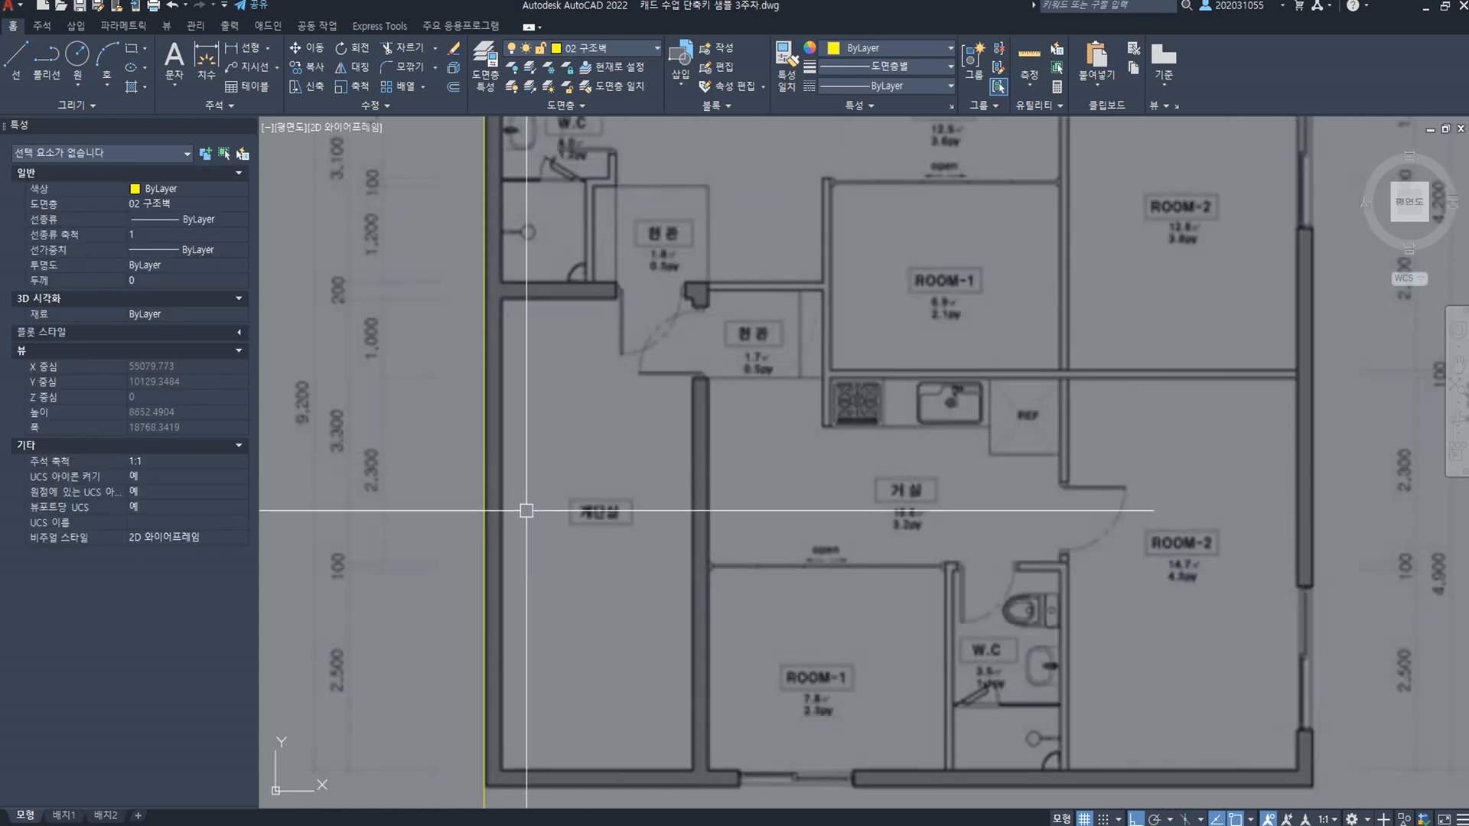
pyautogui.scroll(-3, 526, 510)
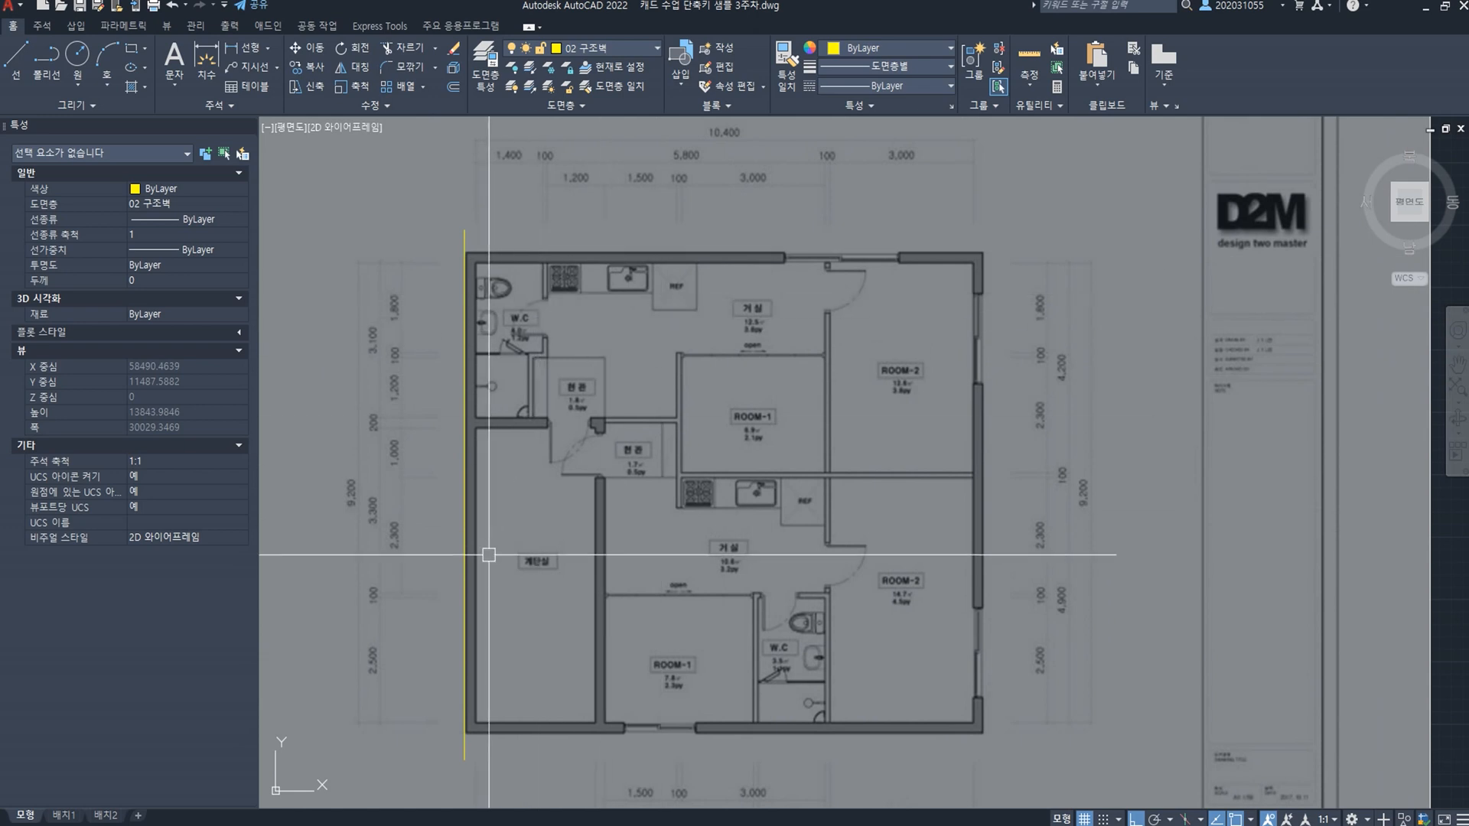
pyautogui.scroll(2, 489, 555)
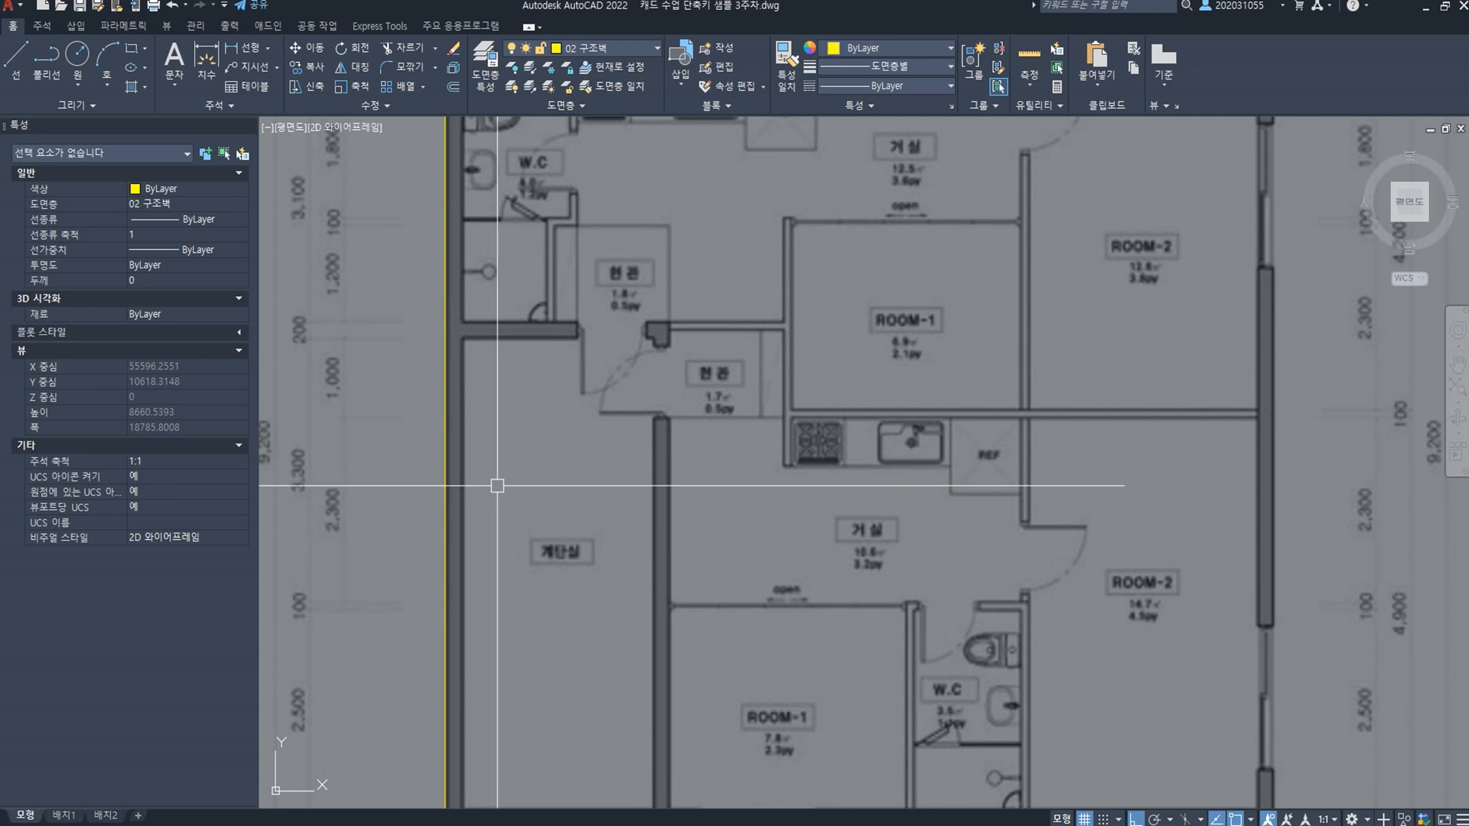
pyautogui.write('O')
pyautogui.press('Return')
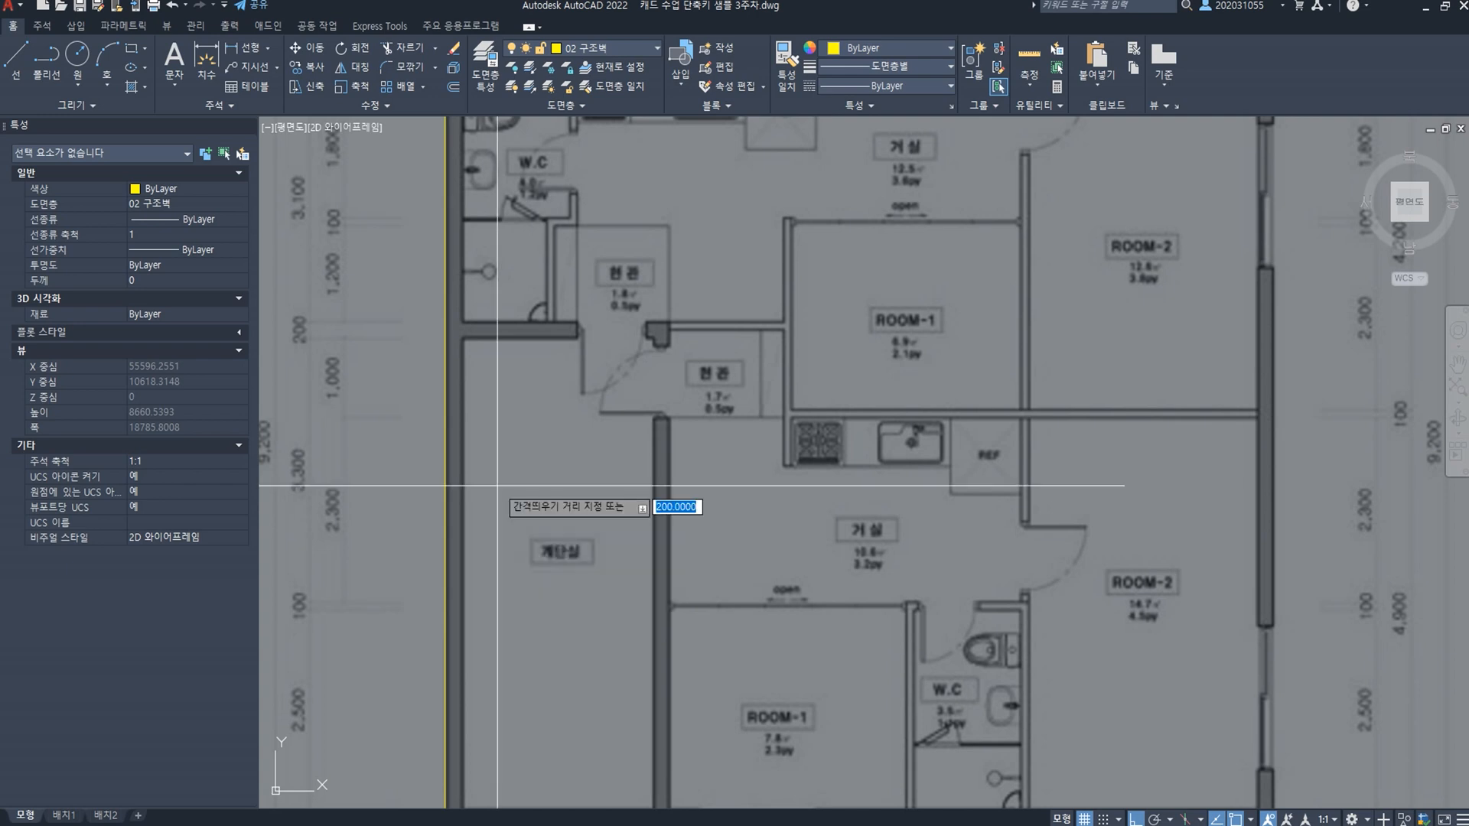
pyautogui.write('200')
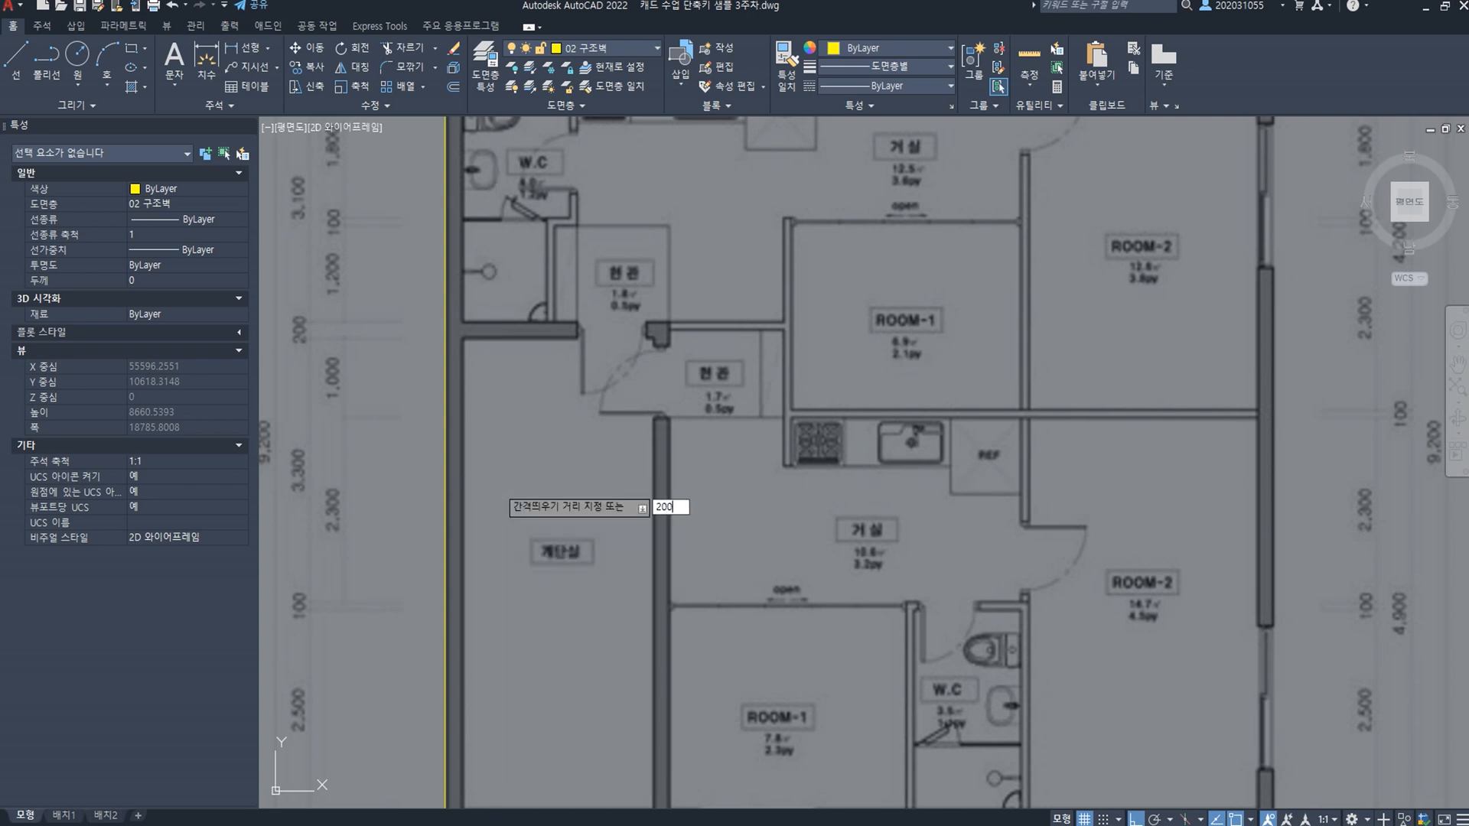
pyautogui.click(462, 455)
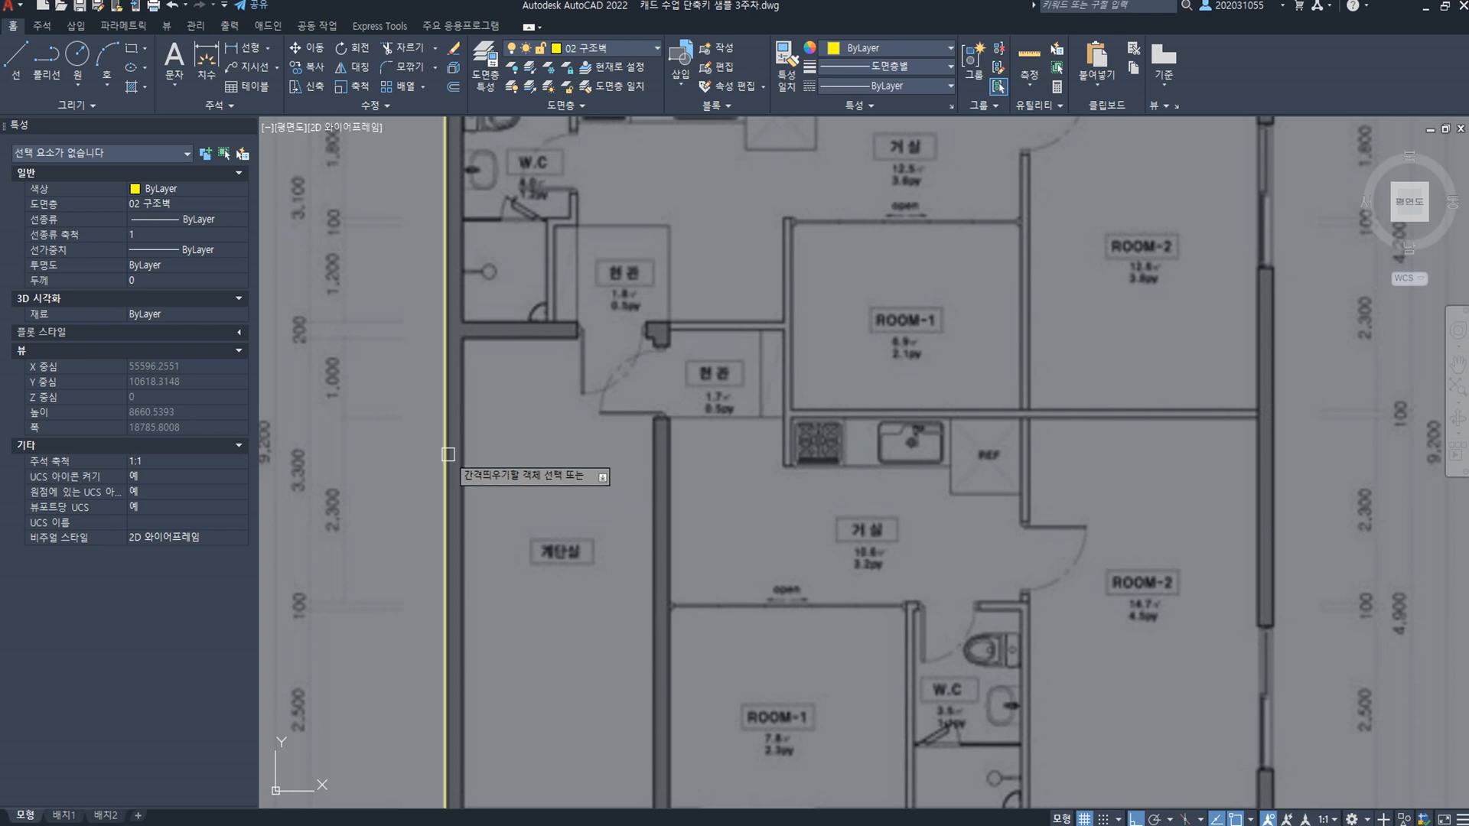
pyautogui.click(541, 435)
pyautogui.press('Escape')
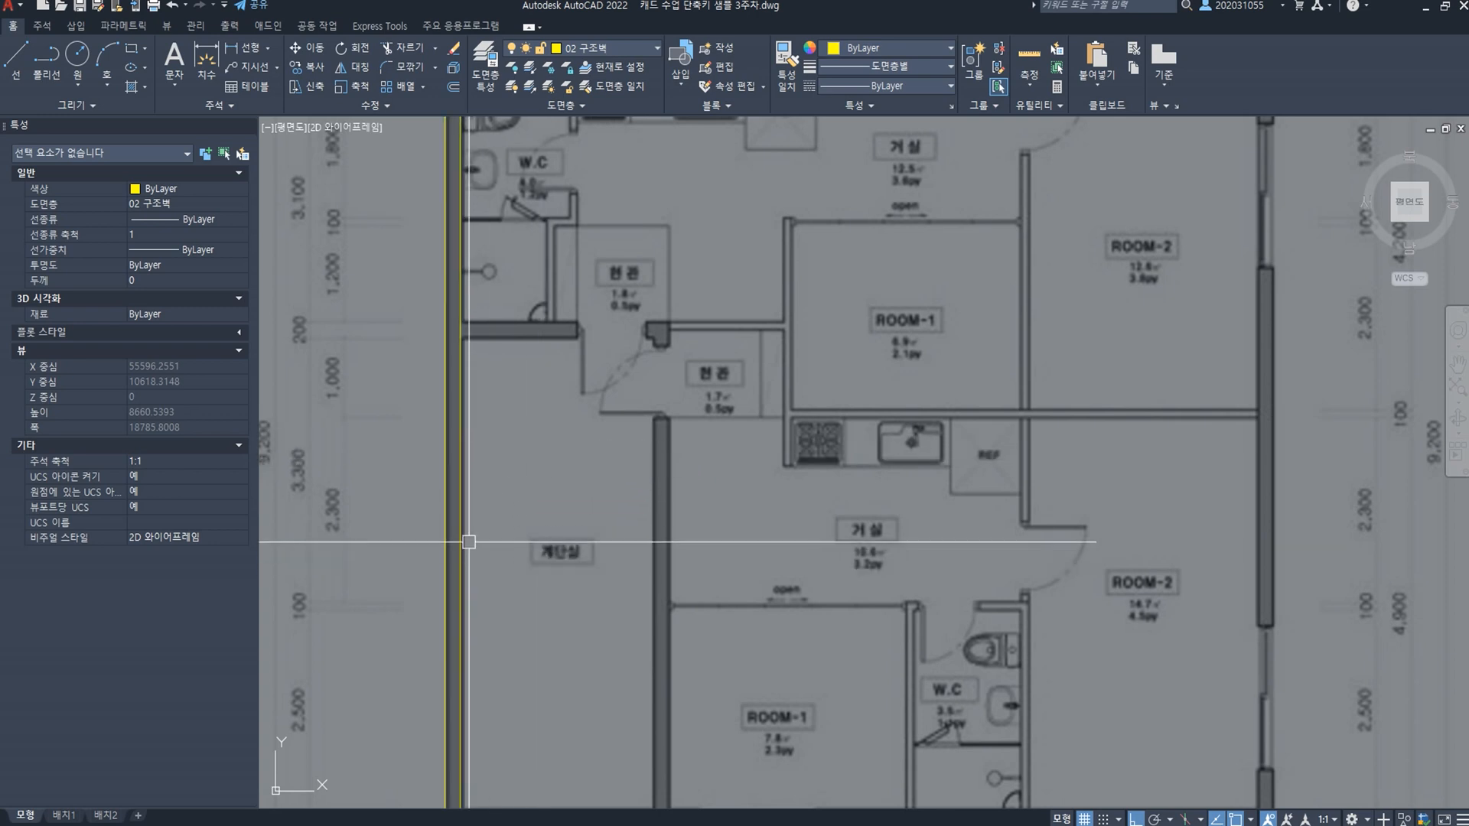
# Step: Check the distance between the two exterior wall lines with a temporary horizontal polyline
pyautogui.write('PL')
pyautogui.press('Return')
pyautogui.scroll(4, 481, 543)
pyautogui.click(393, 538)
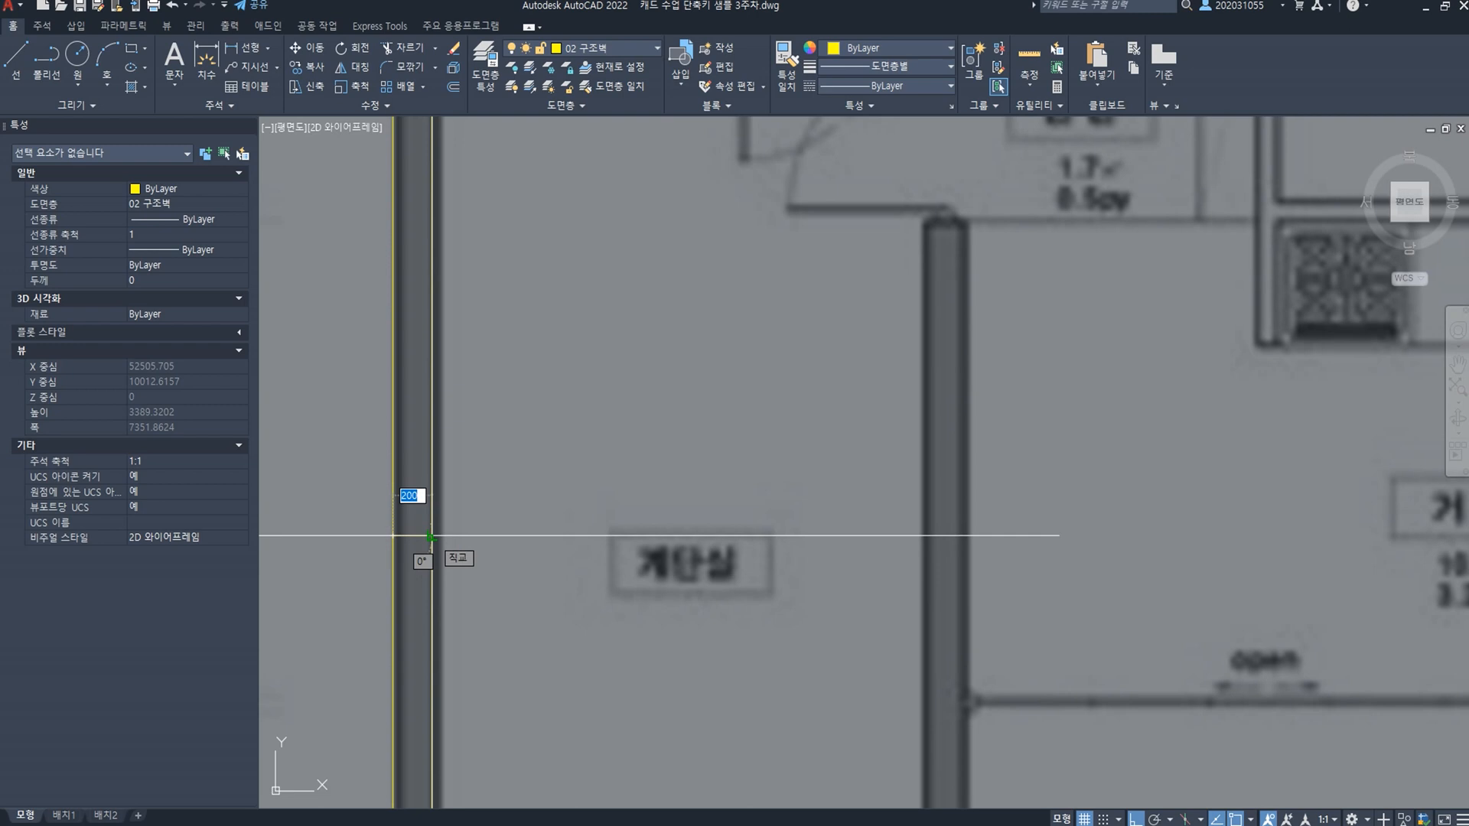
pyautogui.press('Escape')
# Step: Copy the two left exterior wall lines 2700 mm horizontally to the wall on the right side of the 계단실
pyautogui.scroll(-4, 433, 534)
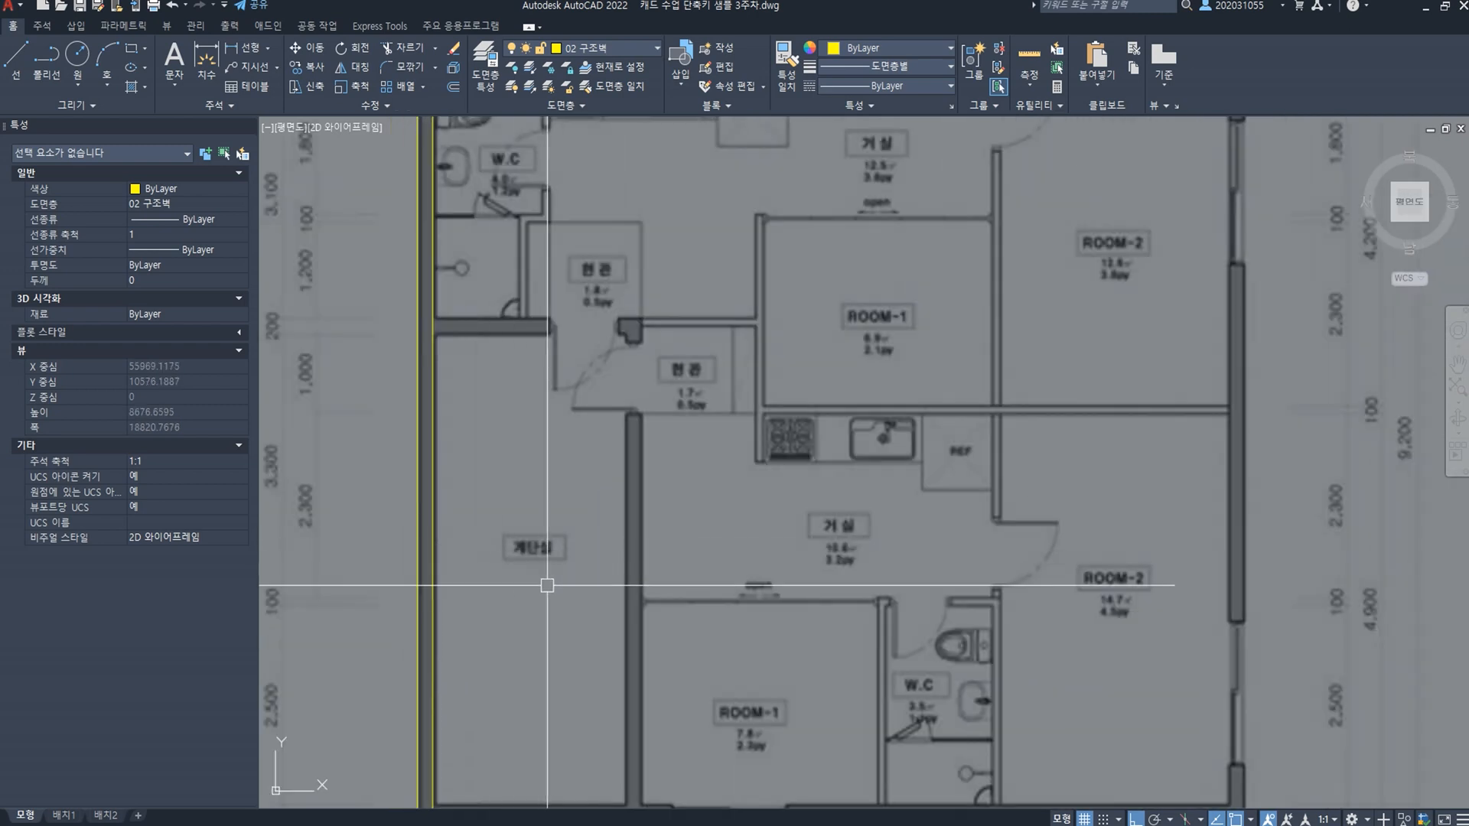
pyautogui.click(535, 585)
pyautogui.click(414, 507)
pyautogui.write('CO')
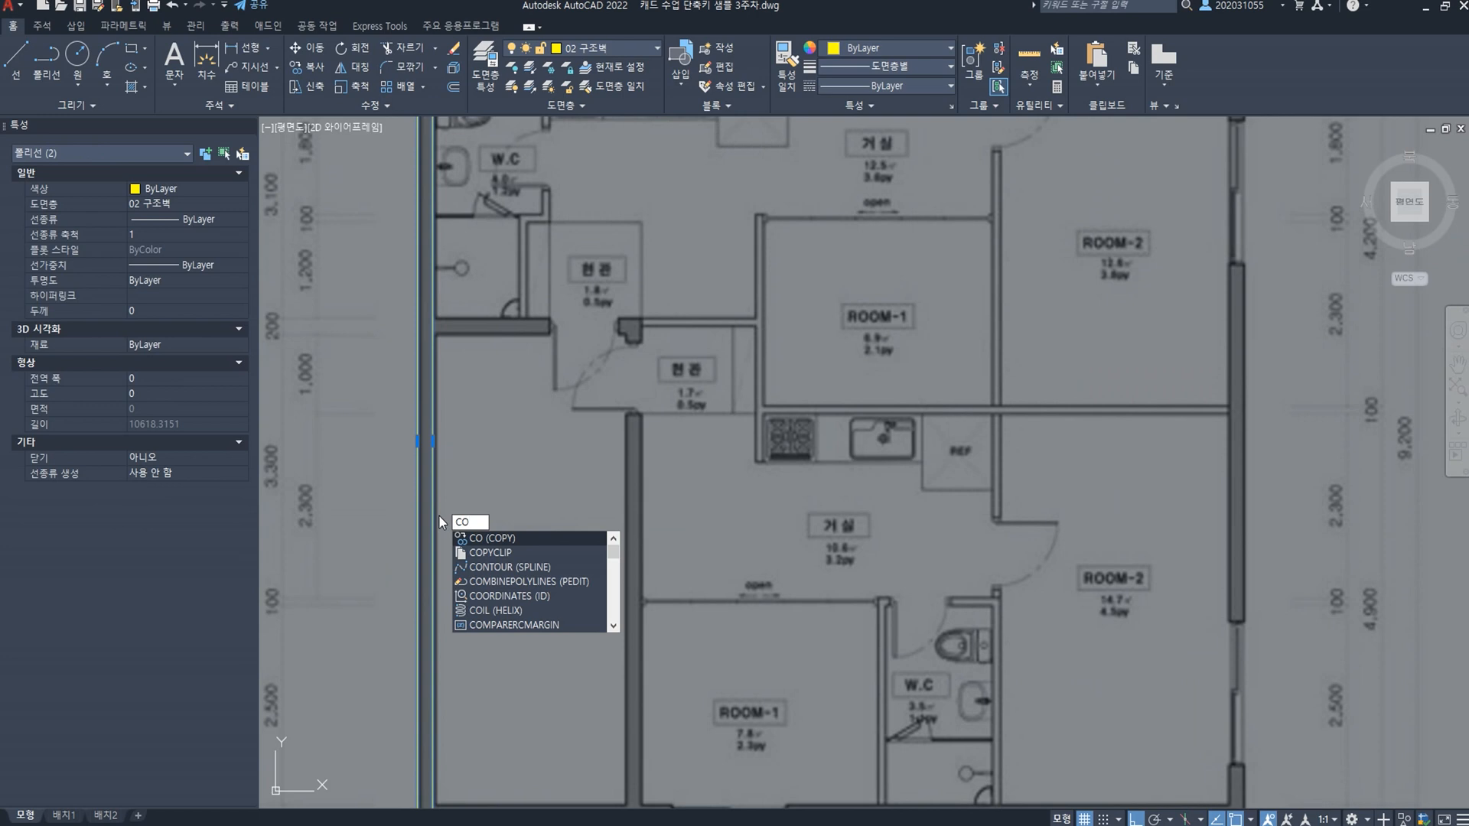
pyautogui.press('Return')
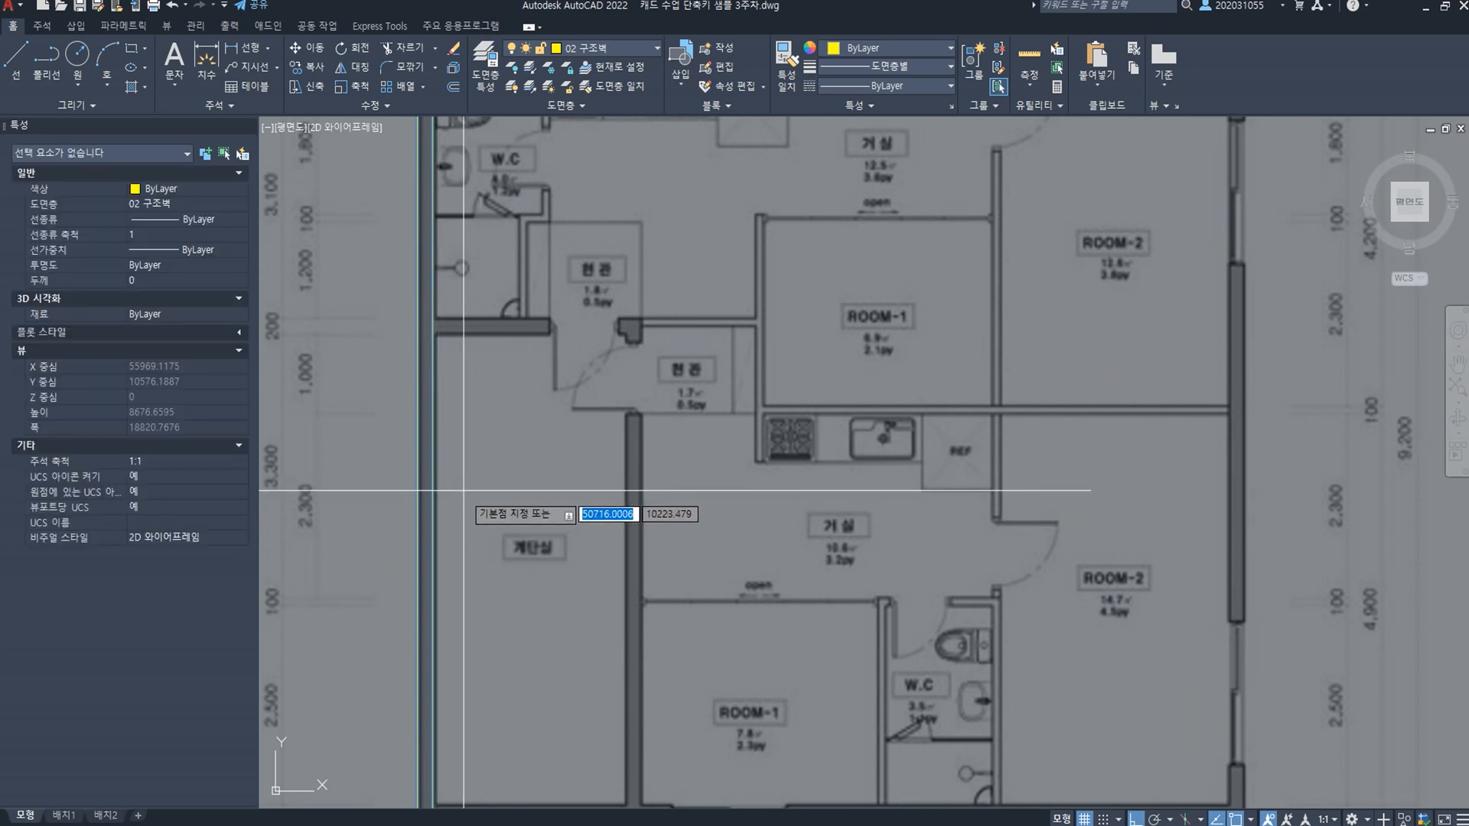
pyautogui.click(450, 491)
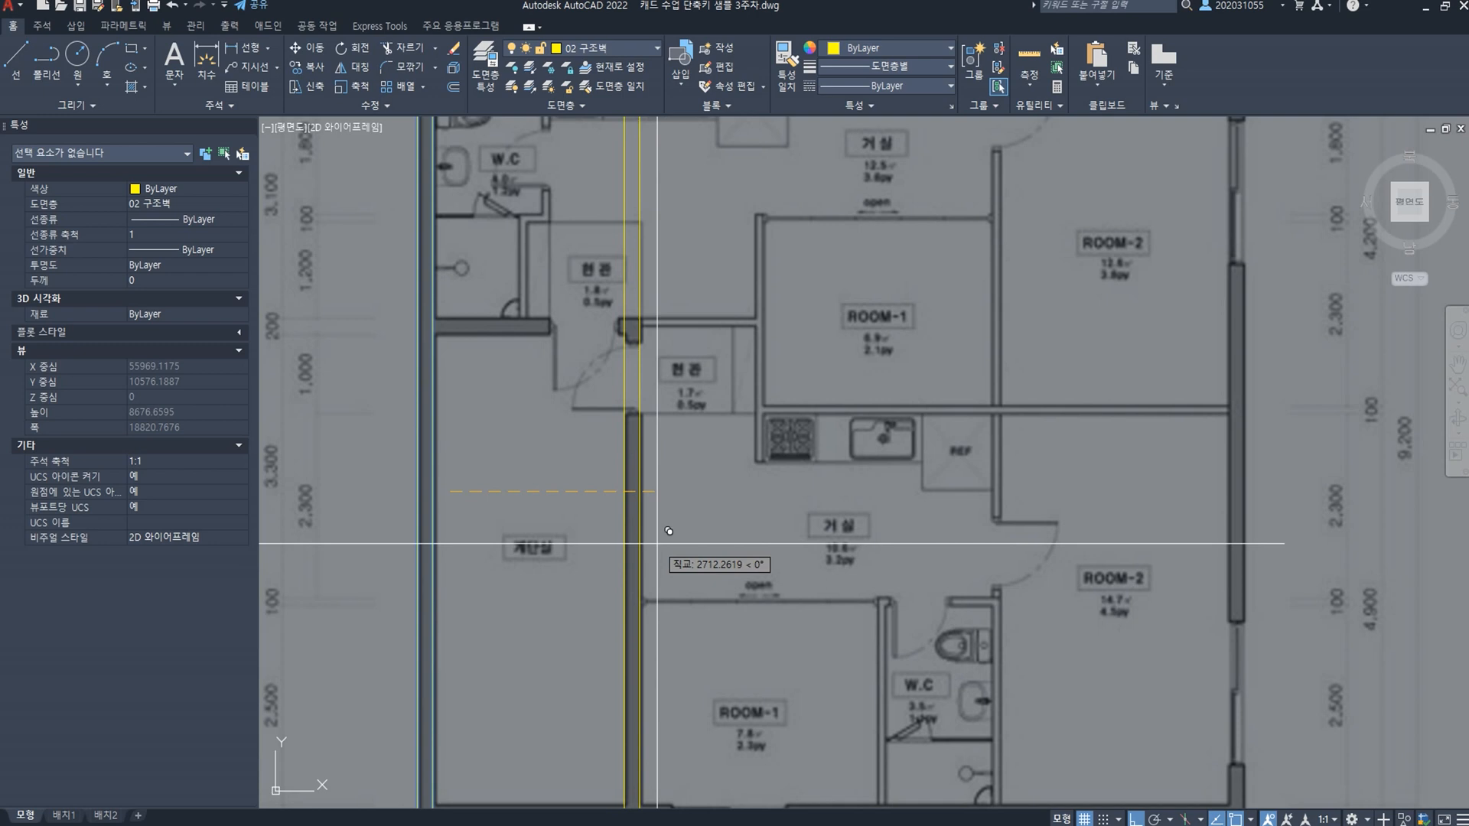
pyautogui.write('2700')
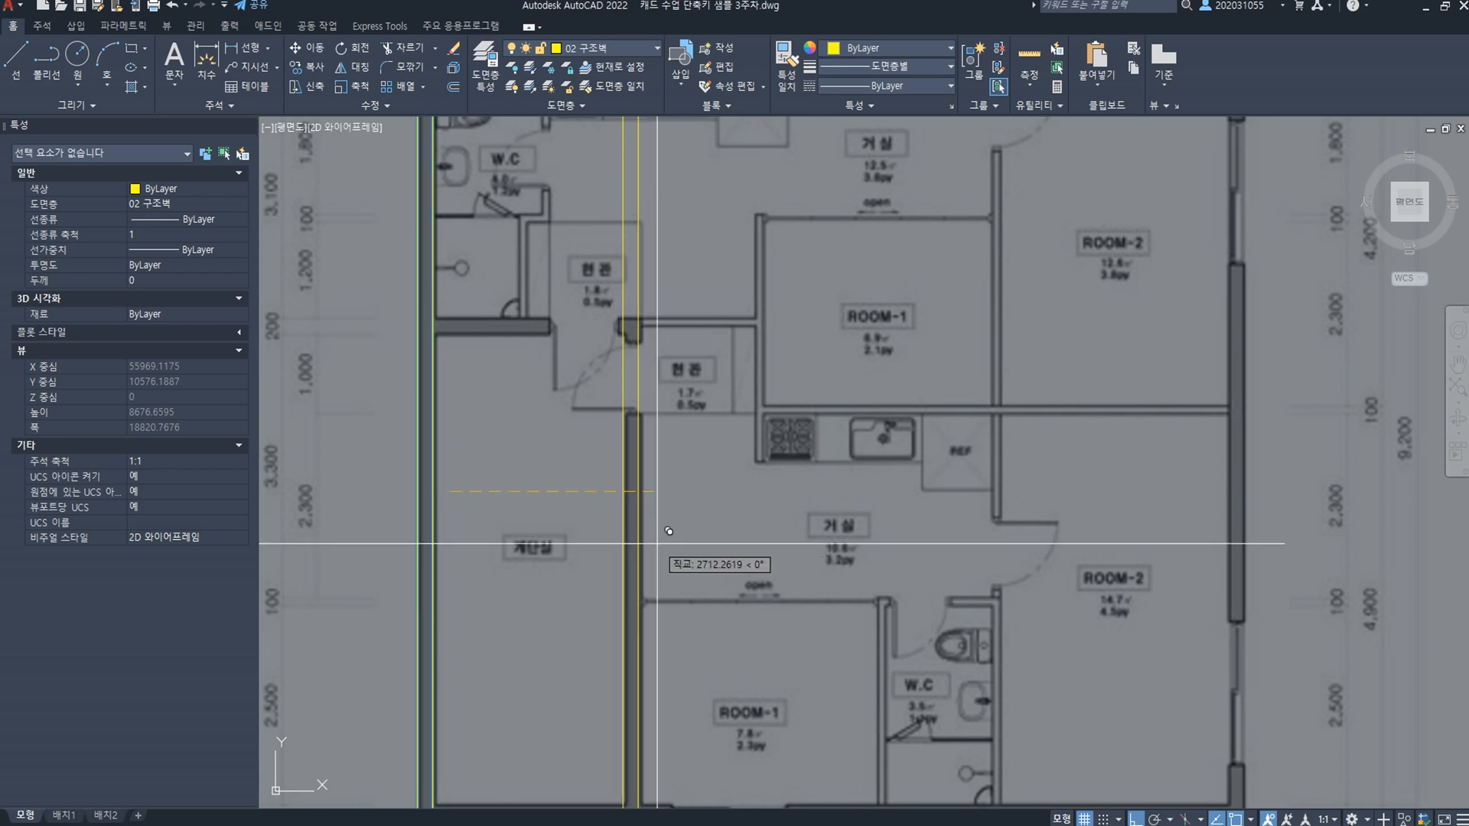
pyautogui.press('Escape')
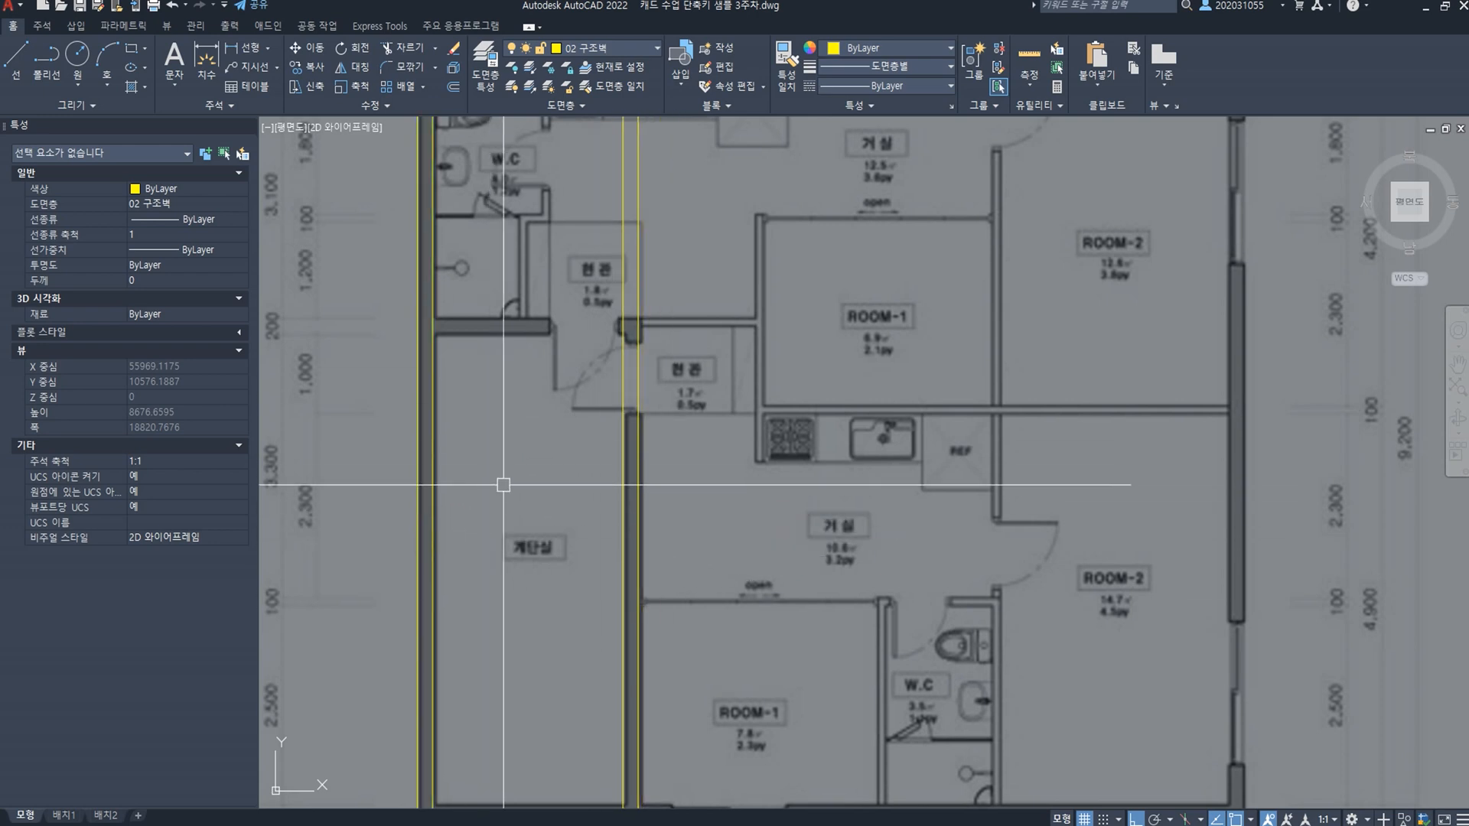
# Step: Copy the 계단실 wall's two vertical lines 7900 mm horizontally to the right exterior wall beside ROOM-2
pyautogui.moveTo(708, 514); pyautogui.dragTo(653, 381, button='middle')
pyautogui.click(608, 413)
pyautogui.click(536, 375)
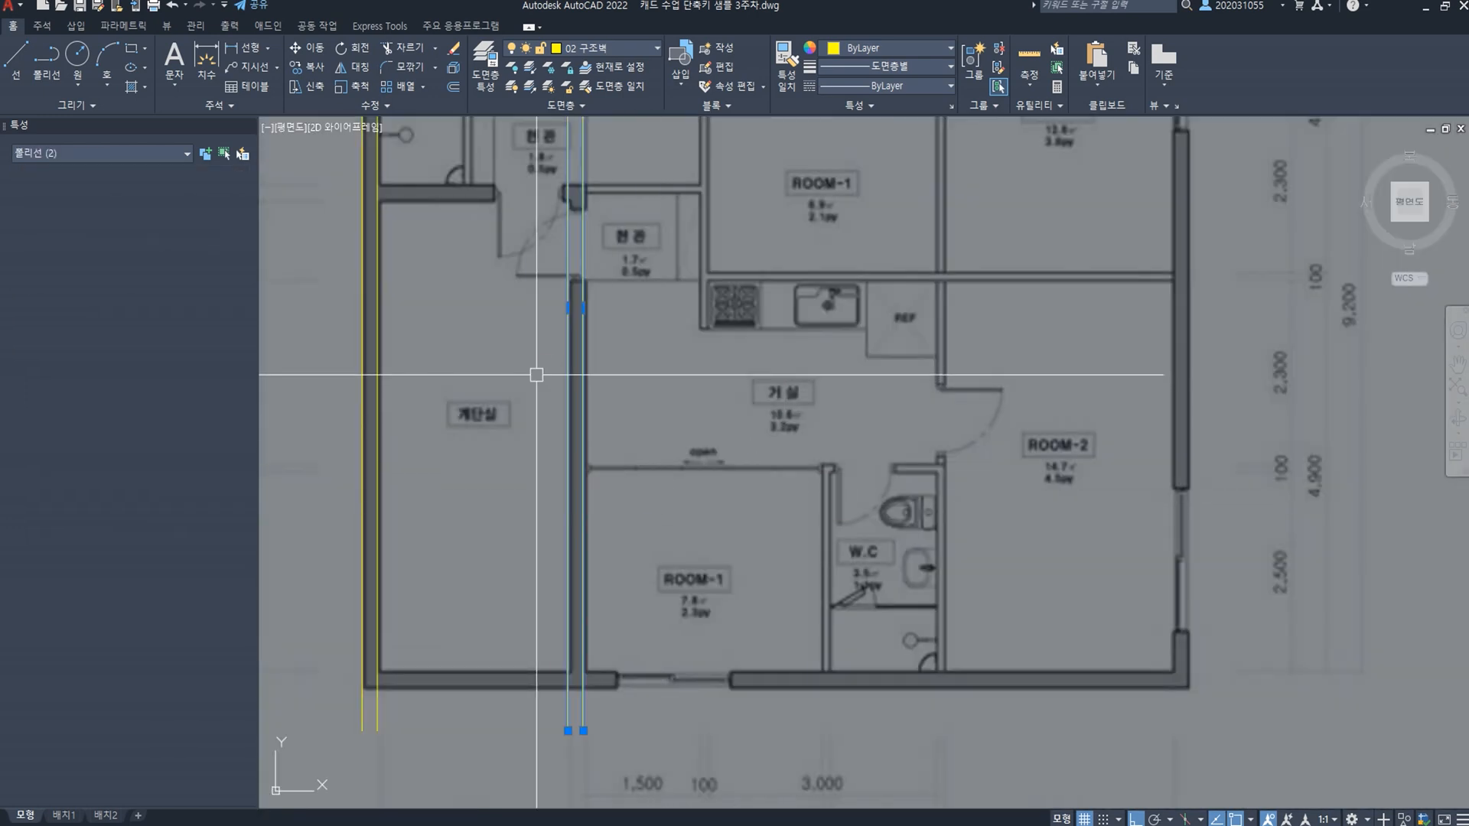
pyautogui.write('CO')
pyautogui.press('Return')
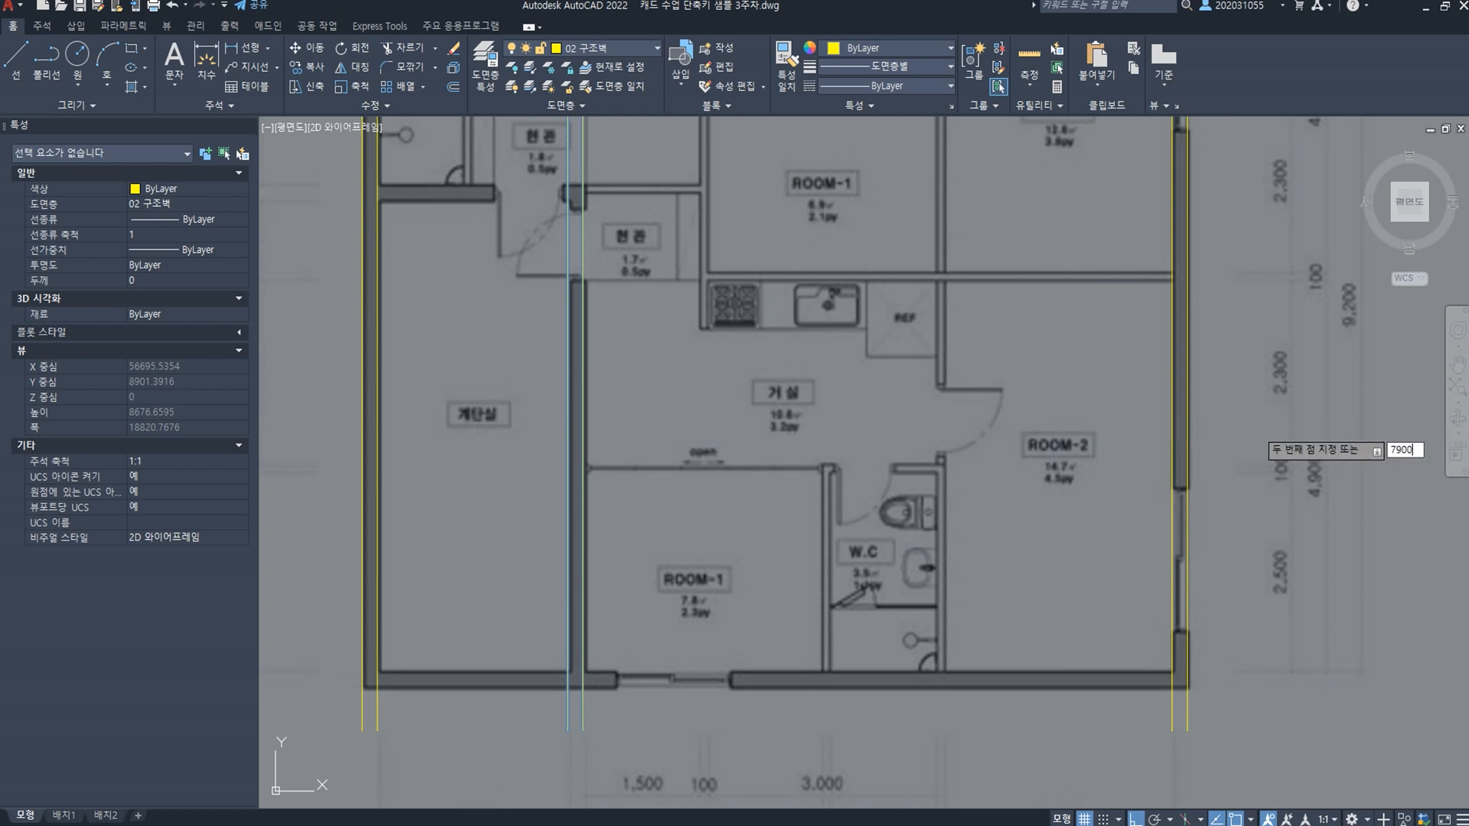
pyautogui.press('Return')
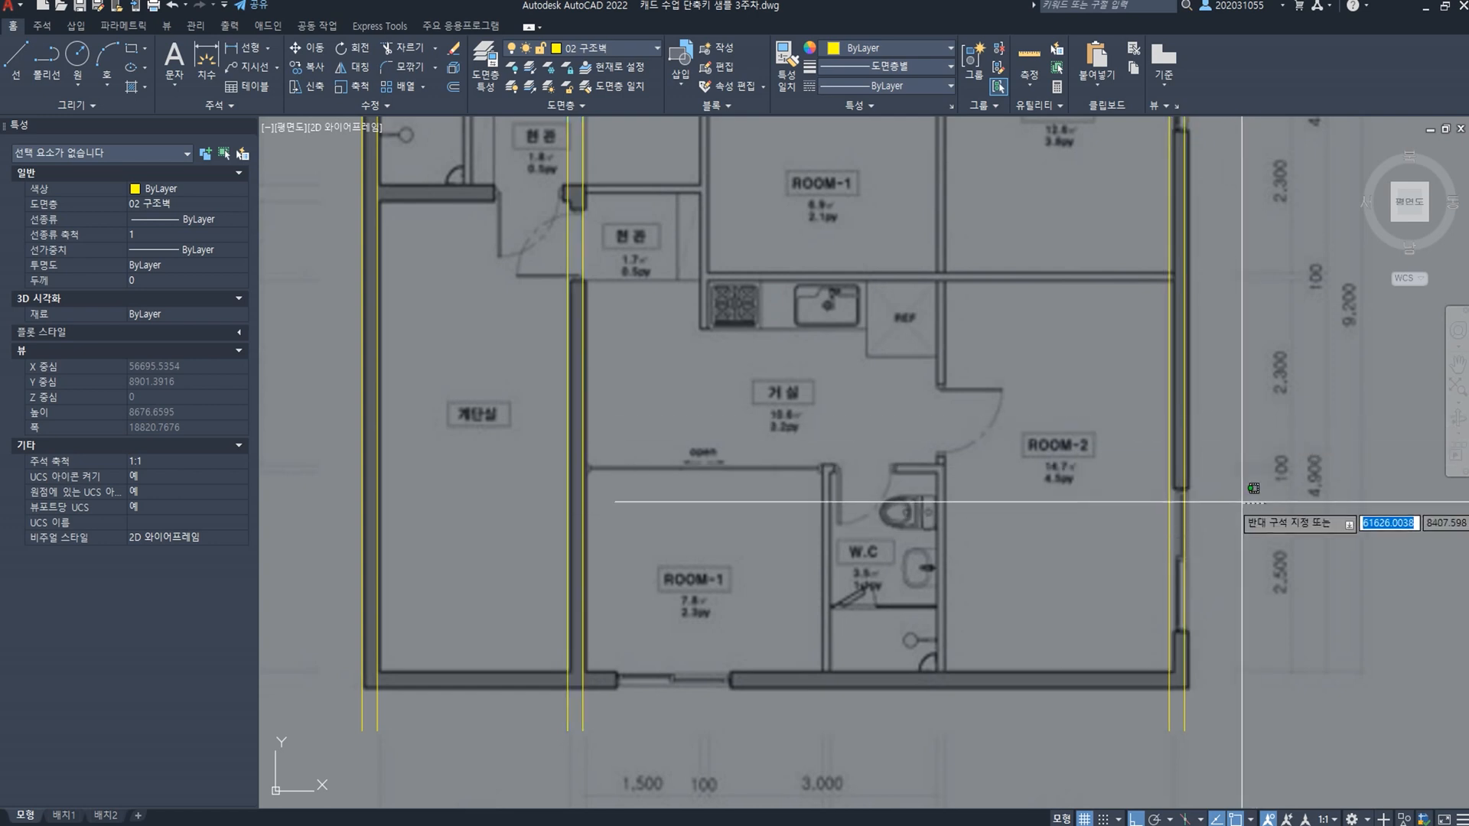
pyautogui.scroll(4, 1224, 502)
pyautogui.click(1029, 466)
pyautogui.scroll(2, 1057, 423)
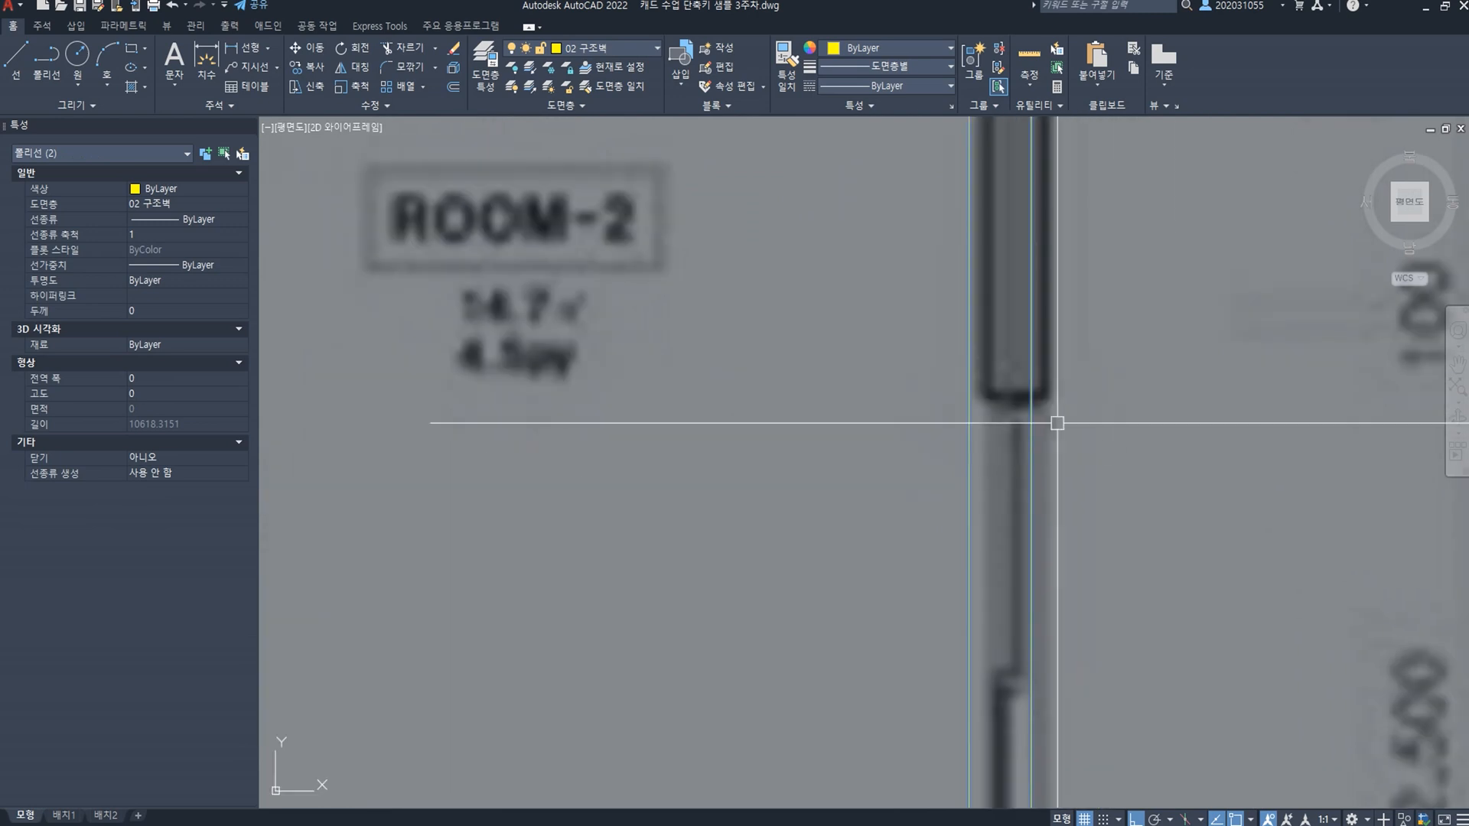
pyautogui.press('Escape')
pyautogui.moveTo(1226, 387); pyautogui.dragTo(1061, 537, button='middle')
pyautogui.click(1078, 479)
pyautogui.click(610, 333)
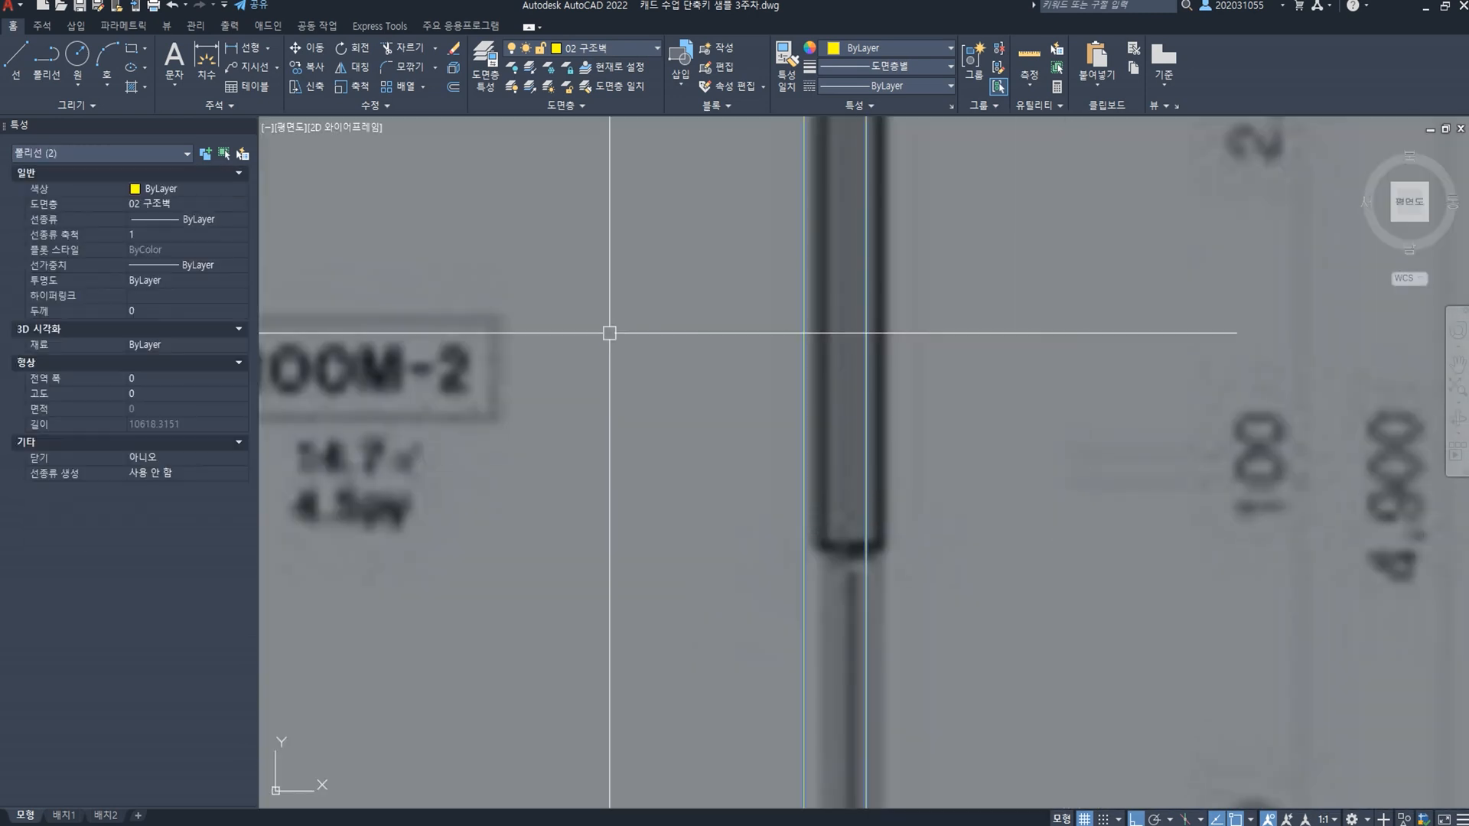
pyautogui.press('Escape')
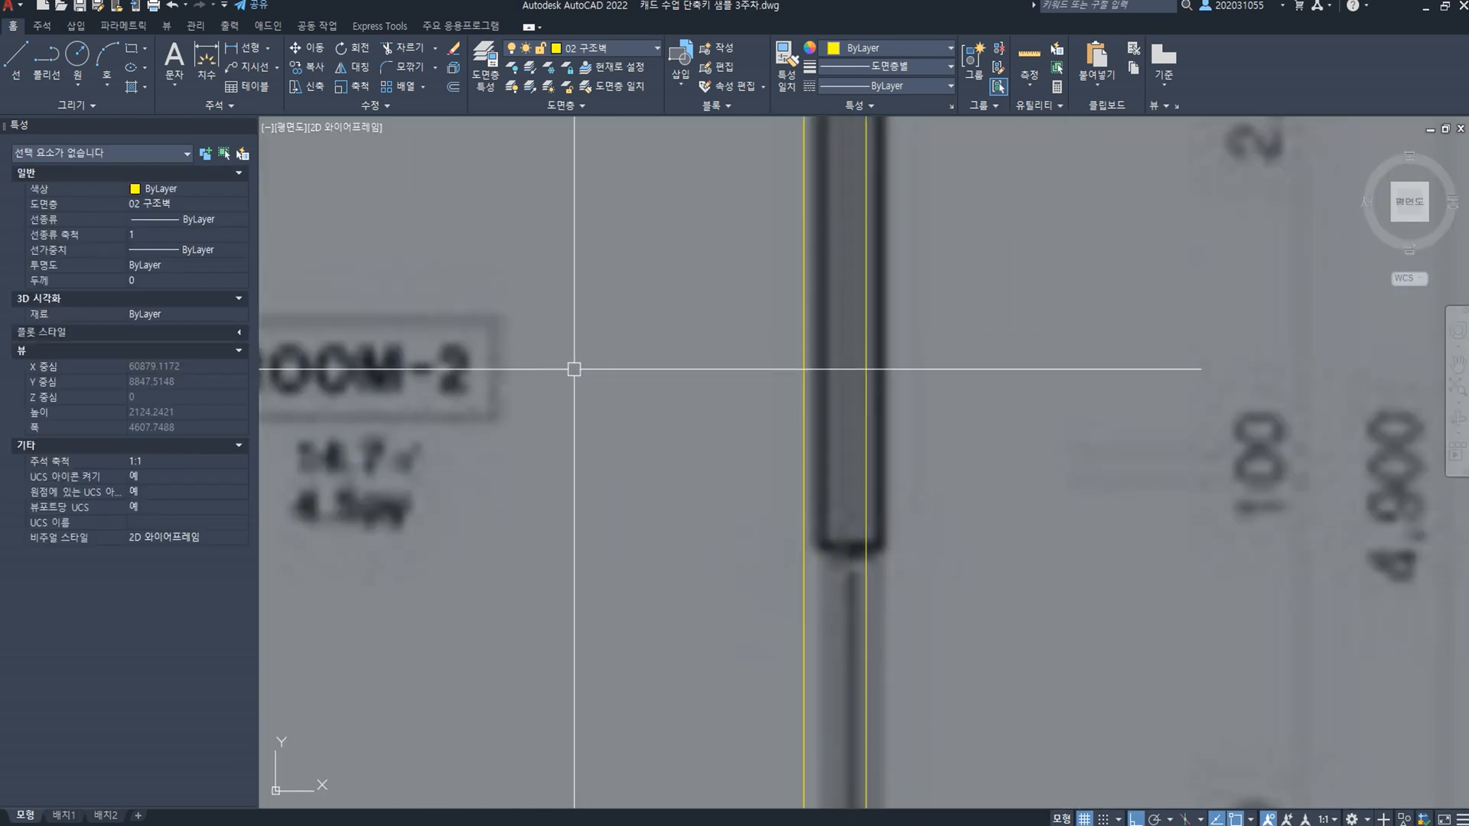
# Step: Move the two right exterior wall lines 50 mm to the right to align with the wall in the reference image
pyautogui.click(890, 417)
pyautogui.click(774, 401)
pyautogui.scroll(-6, 769, 401)
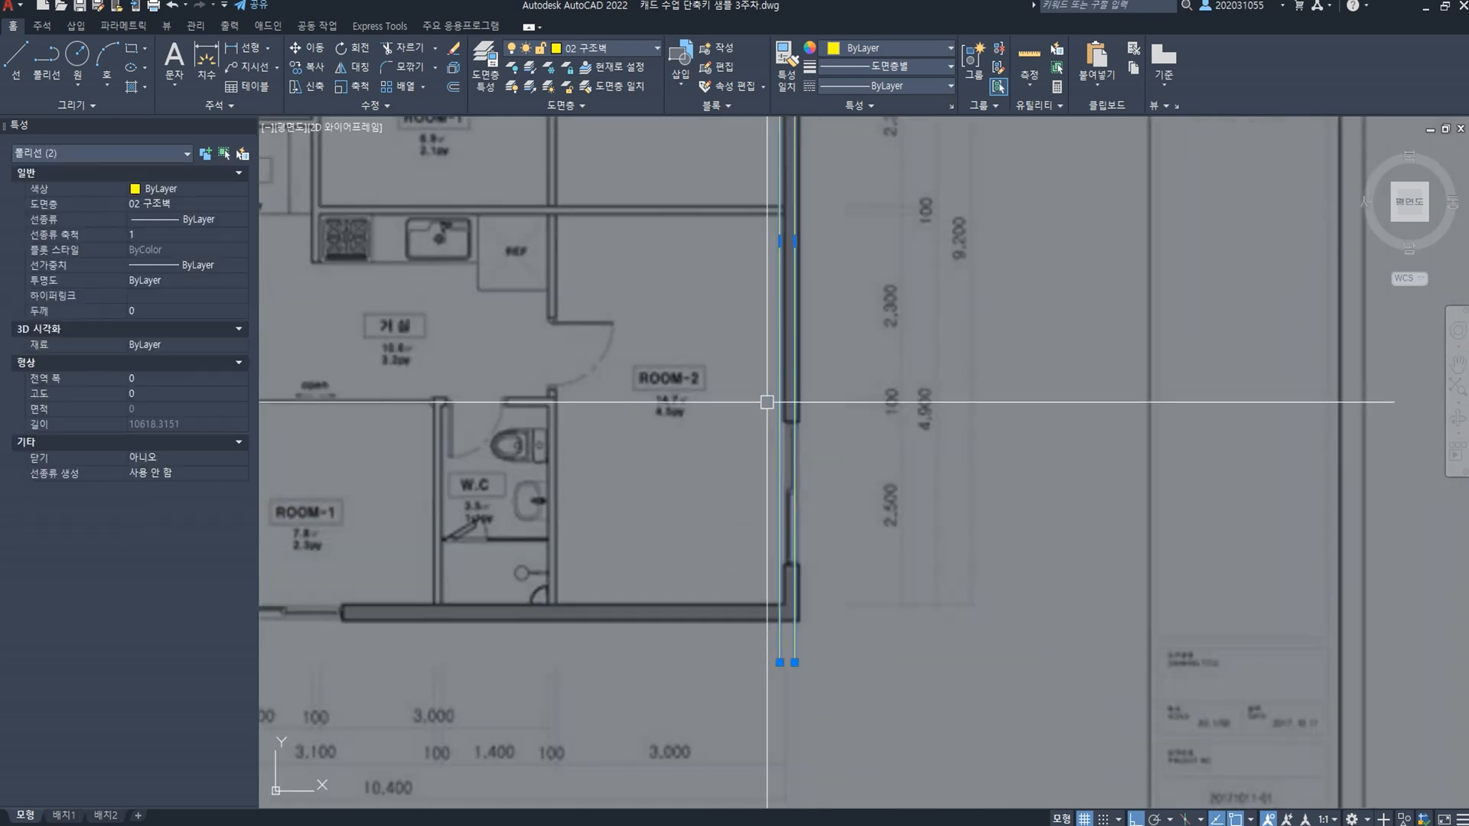
pyautogui.press('Return')
pyautogui.scroll(4, 719, 359)
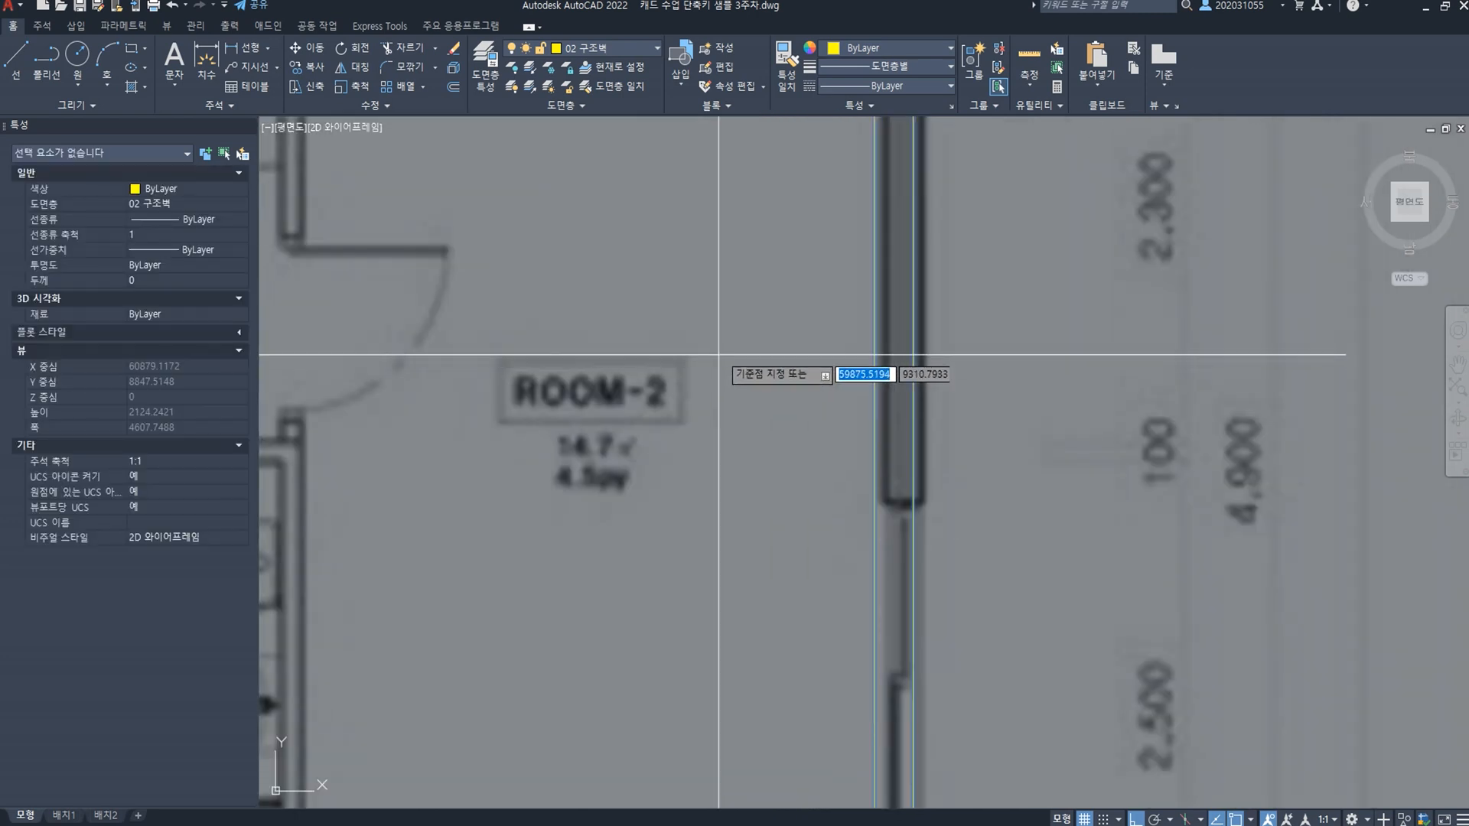
pyautogui.click(607, 296)
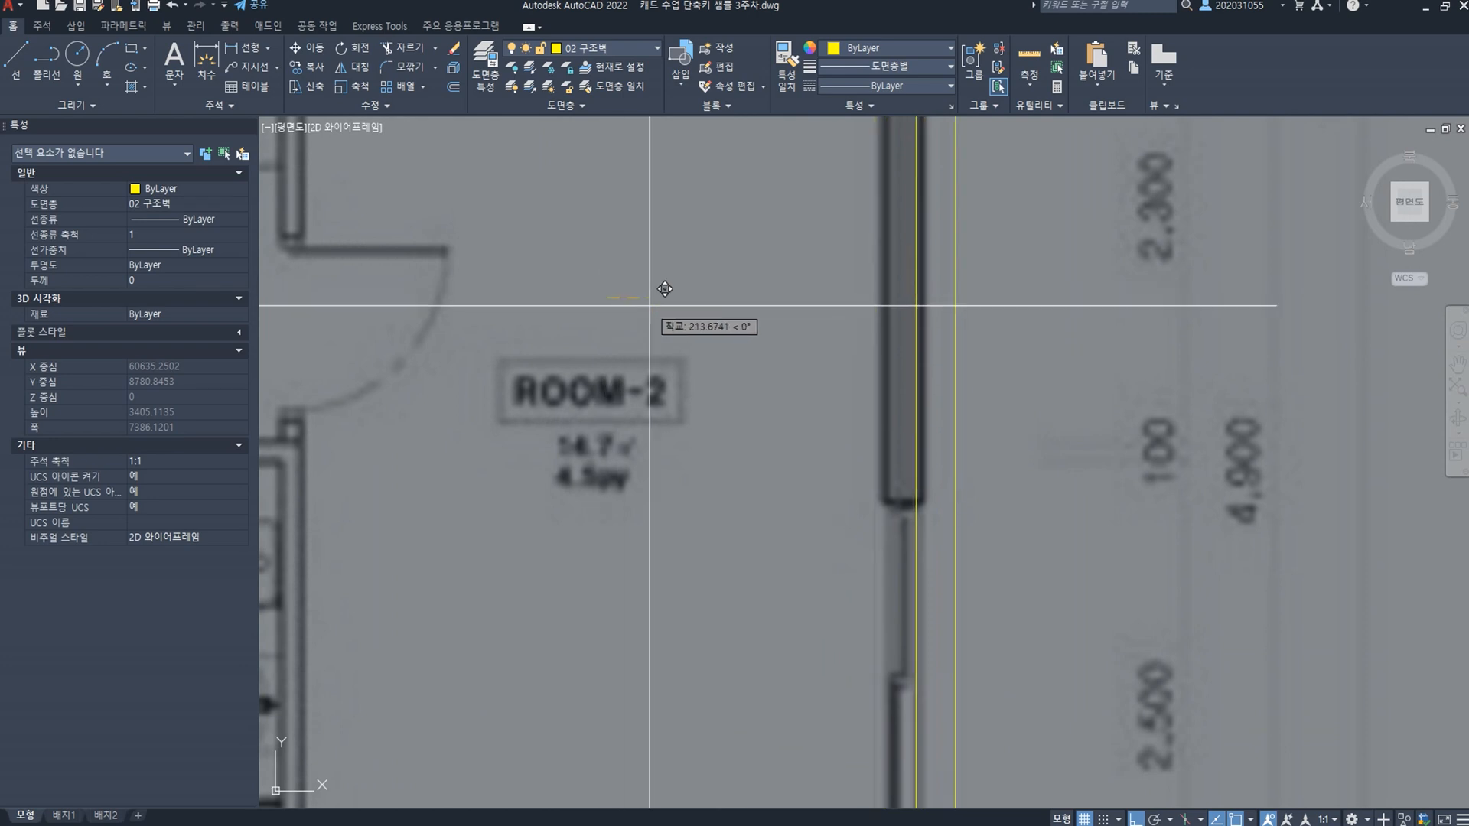
pyautogui.write('50')
pyautogui.press('Return')
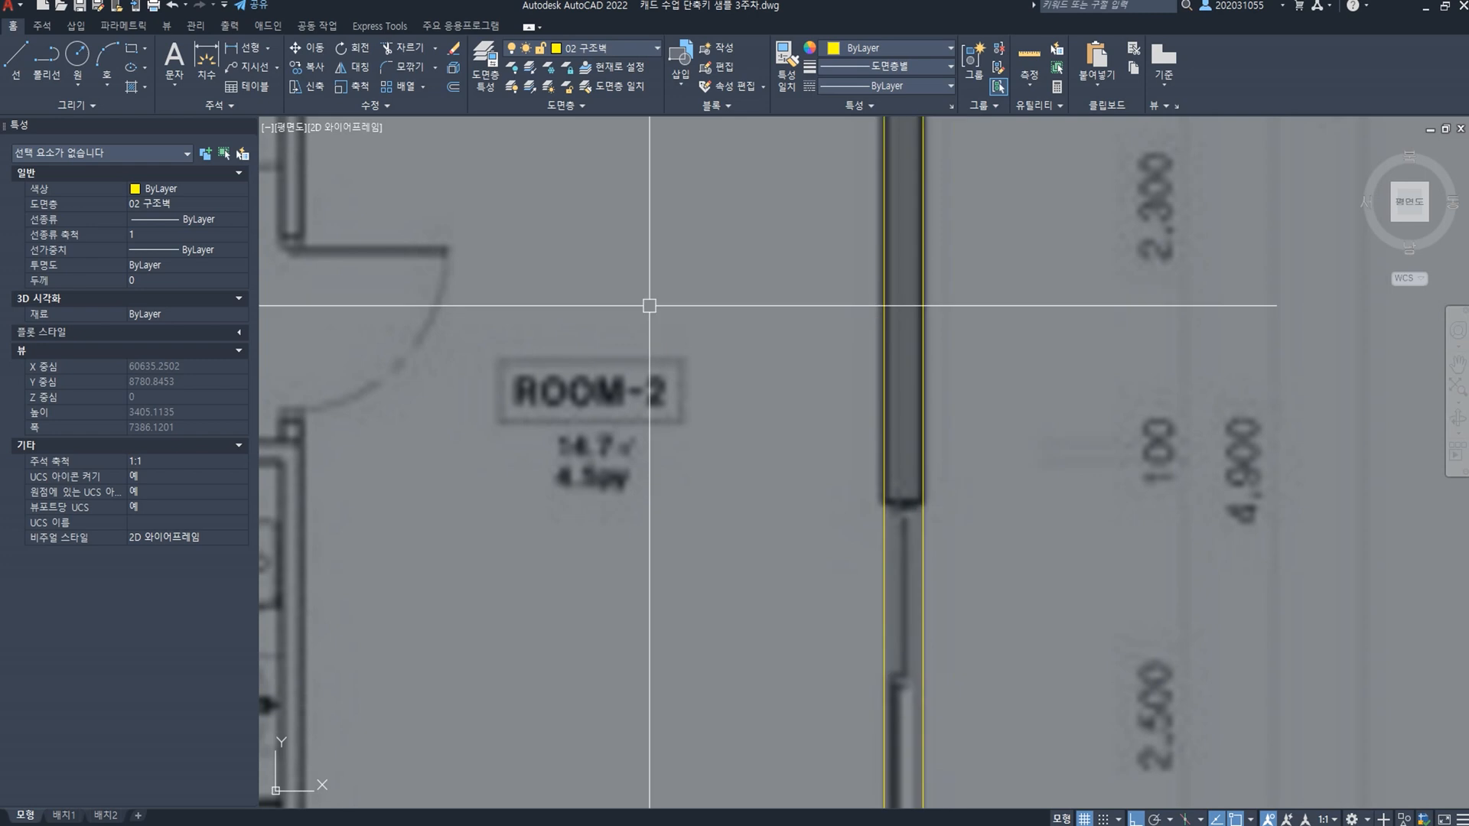
# Step: Inspect the right exterior wall's alignment and measure the horizontal distance from the 계단실 wall's right face to its inner face
pyautogui.scroll(-4, 944, 423)
pyautogui.scroll(3, 940, 518)
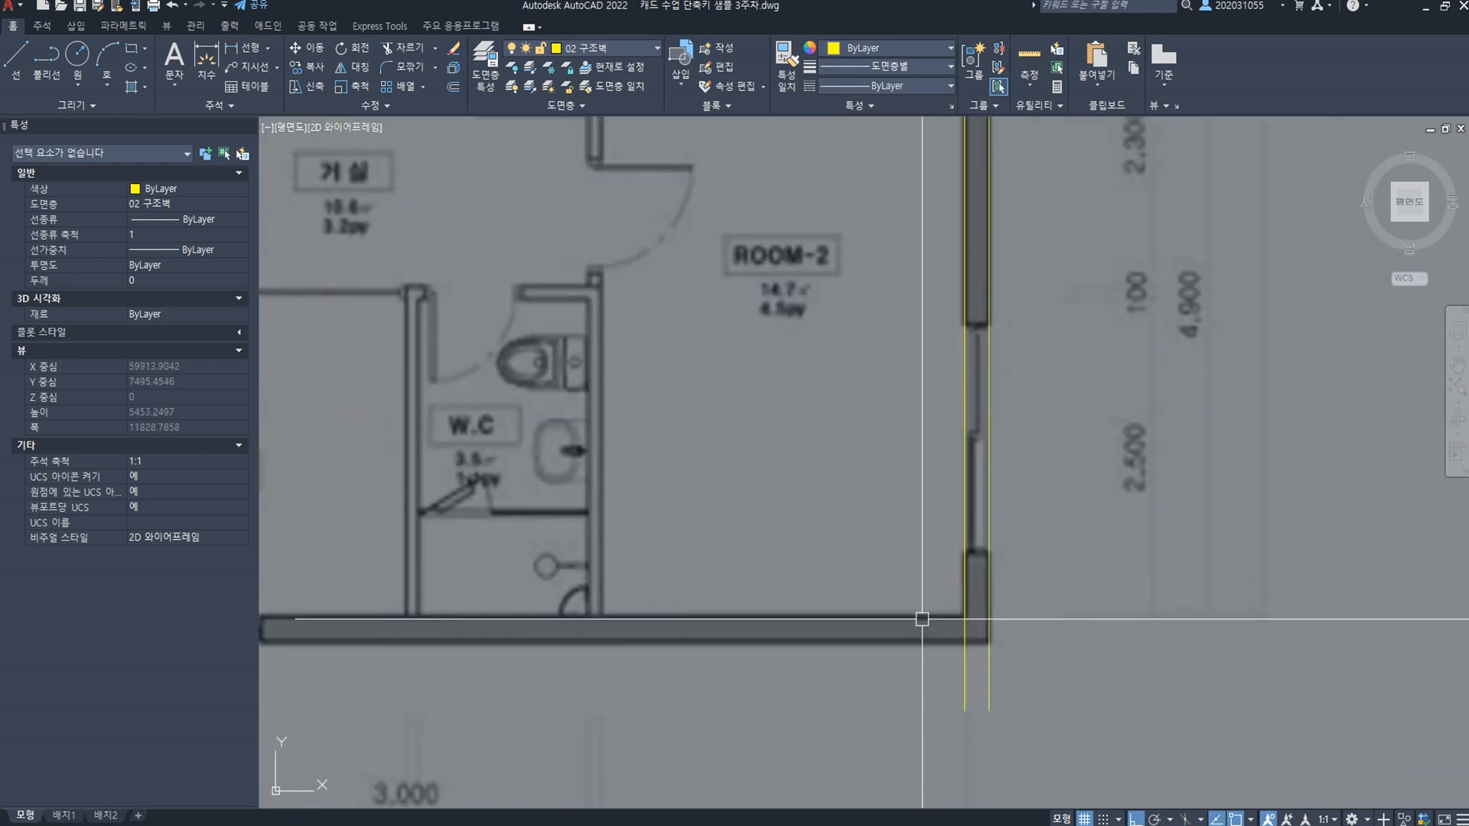
pyautogui.scroll(4, 1000, 567)
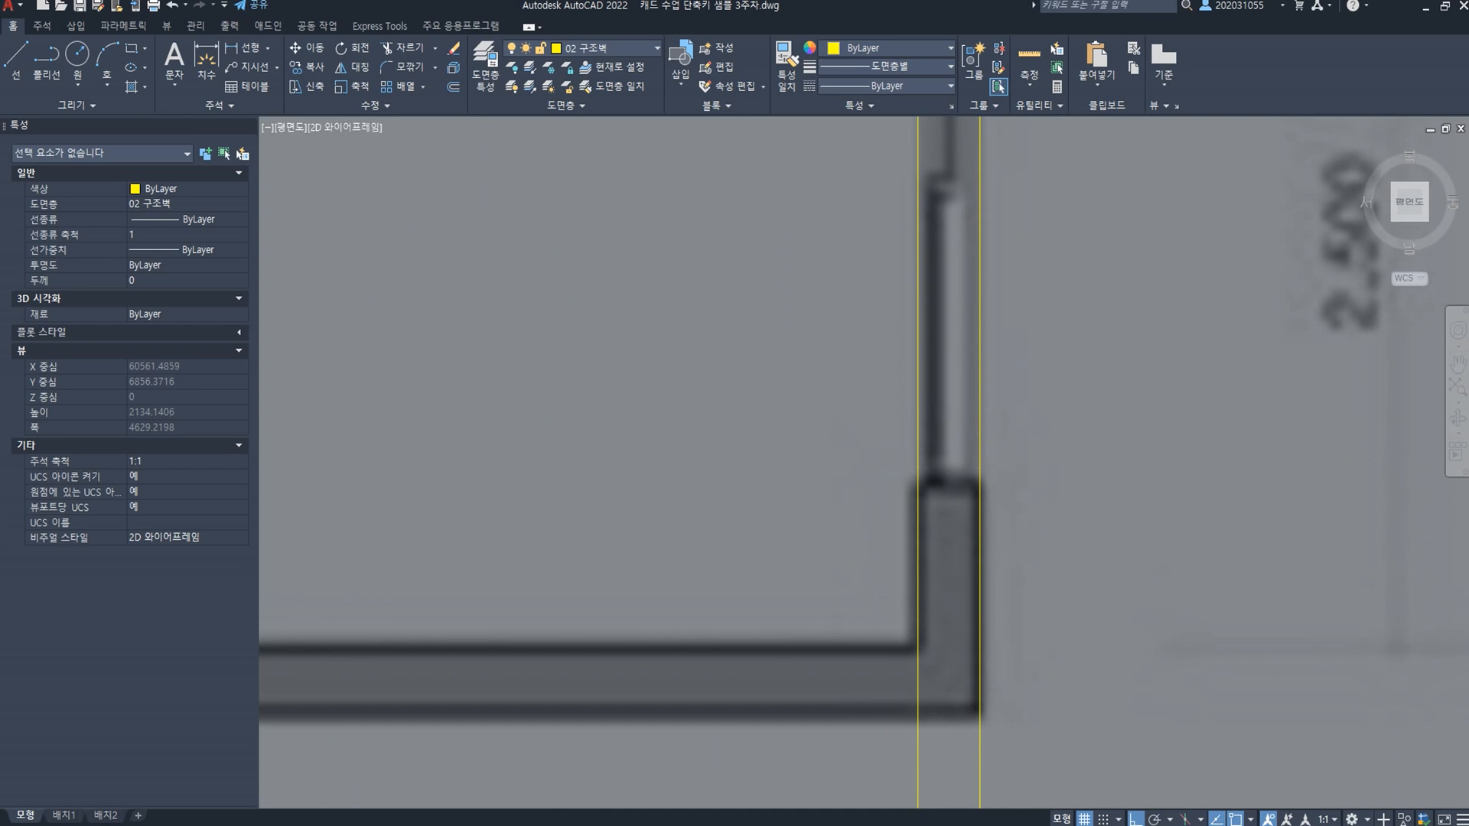
pyautogui.scroll(-5, 957, 603)
pyautogui.write('D')
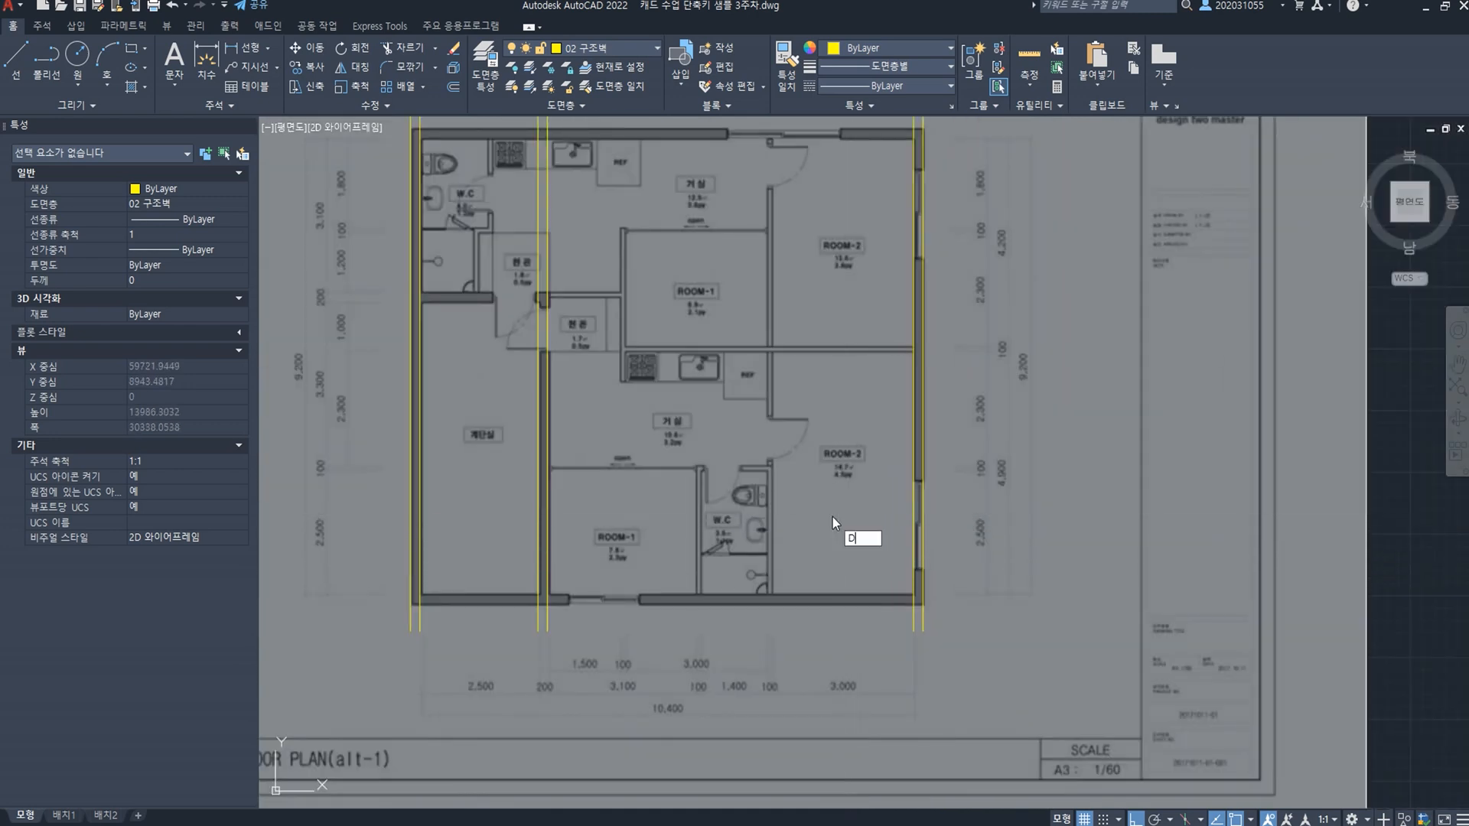
pyautogui.write('I')
pyautogui.press('space')
pyautogui.click(548, 557)
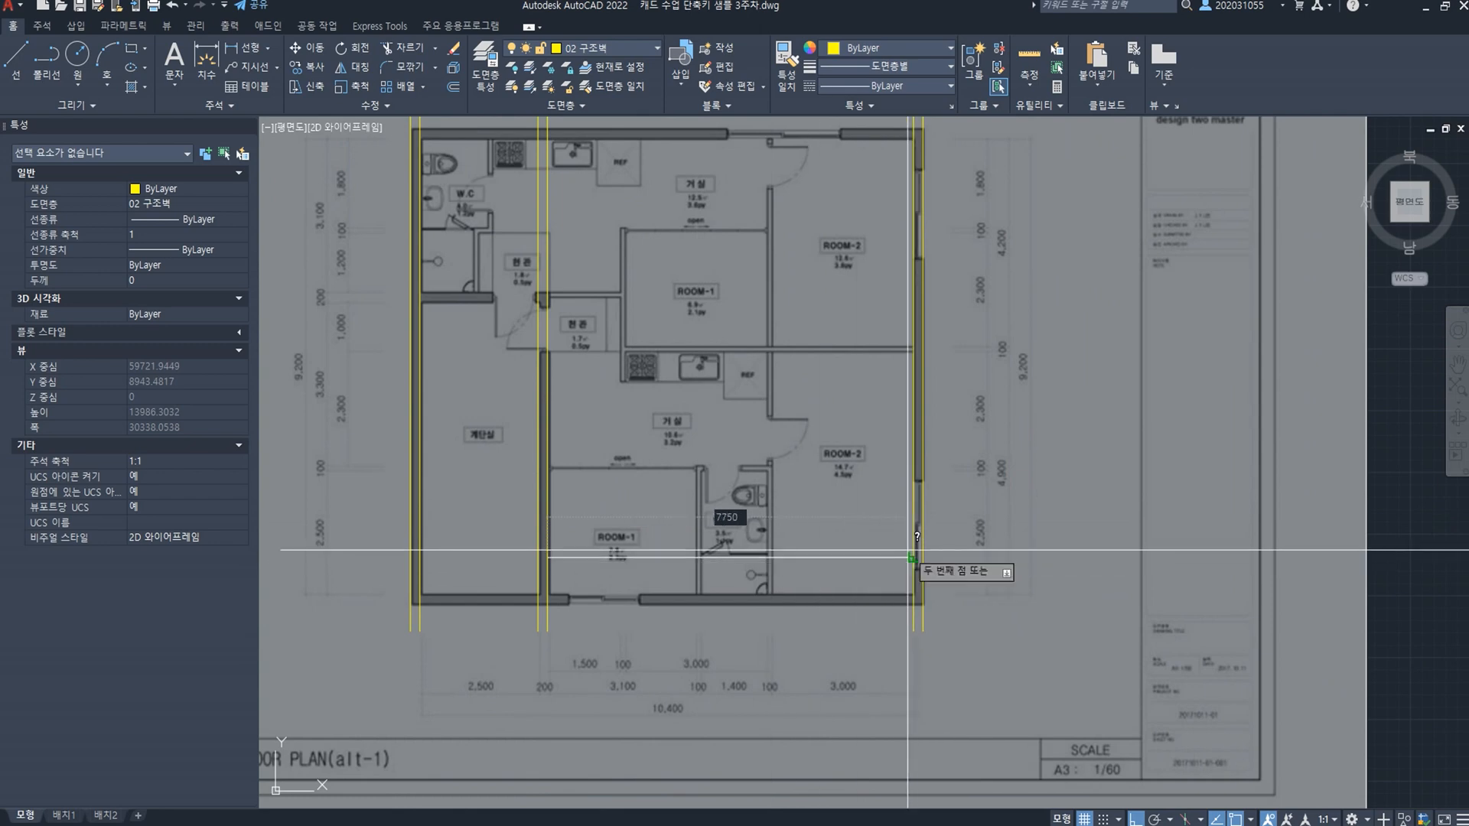
pyautogui.press('Escape')
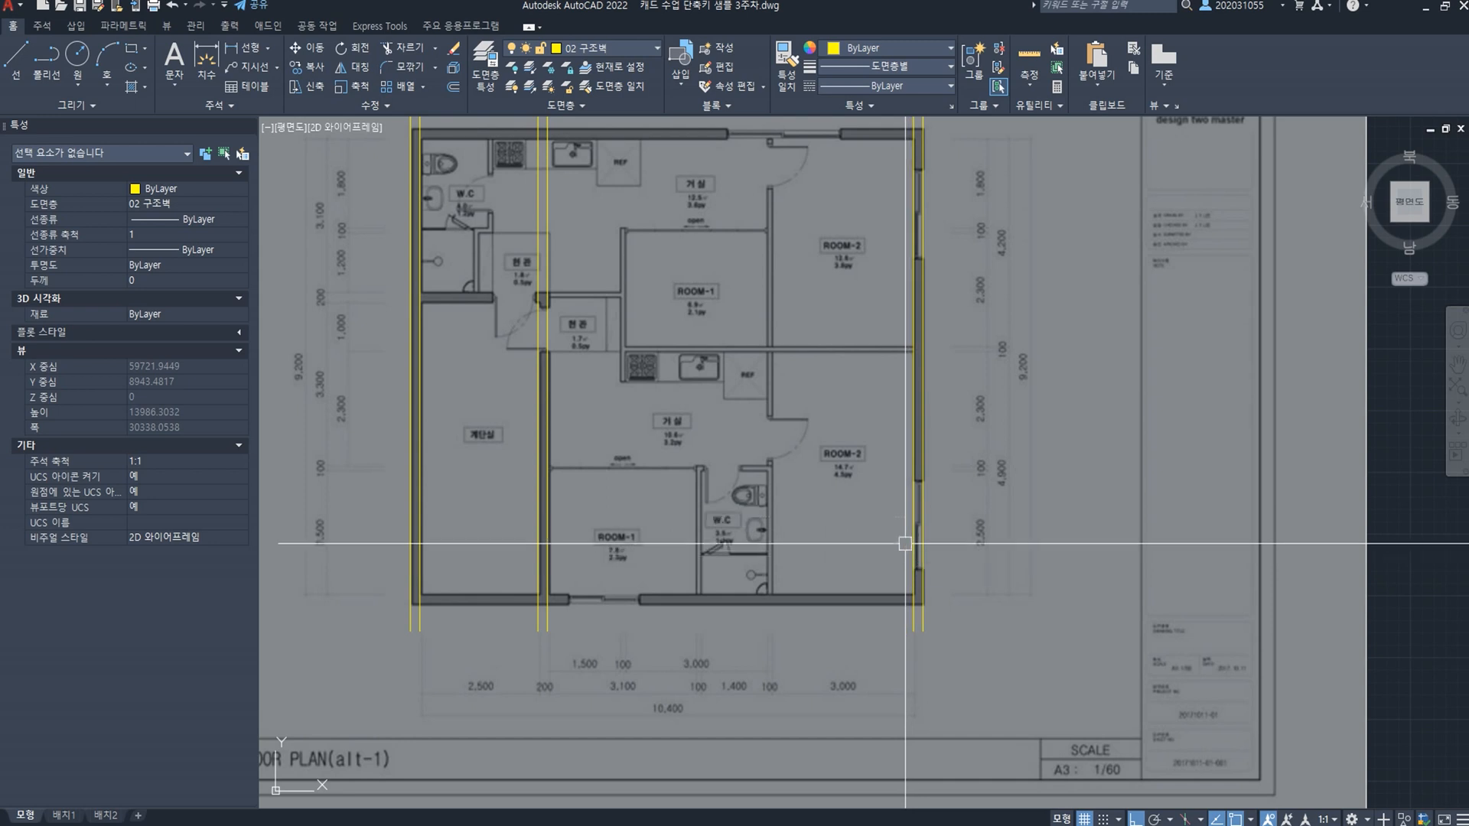
# Step: Draw a horizontal polyline about 12069 mm long along the upper exterior wall's outer face, extending past both side walls
pyautogui.moveTo(955, 358); pyautogui.dragTo(950, 509, button='middle')
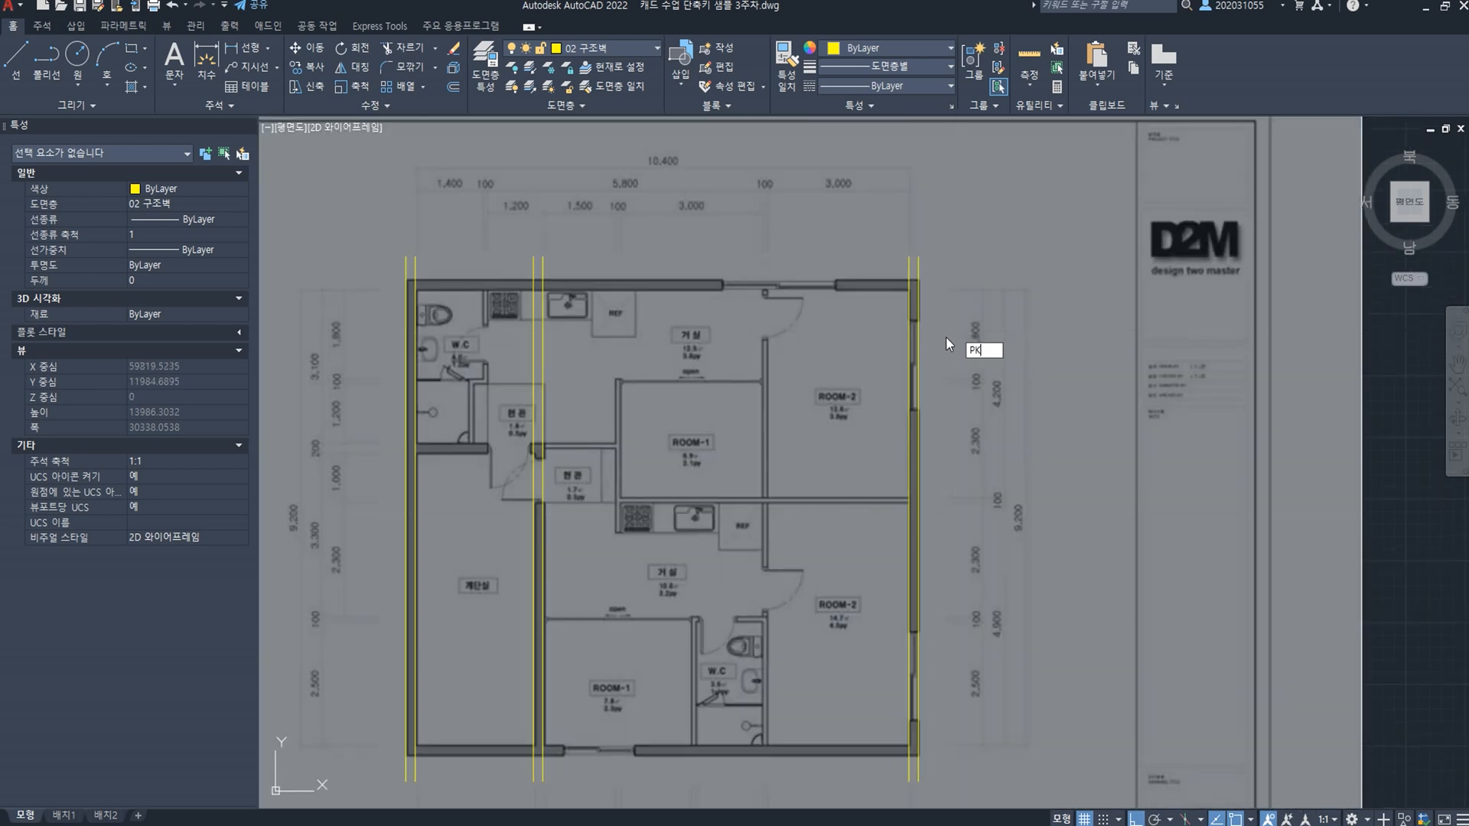
pyautogui.press('BackSpace')
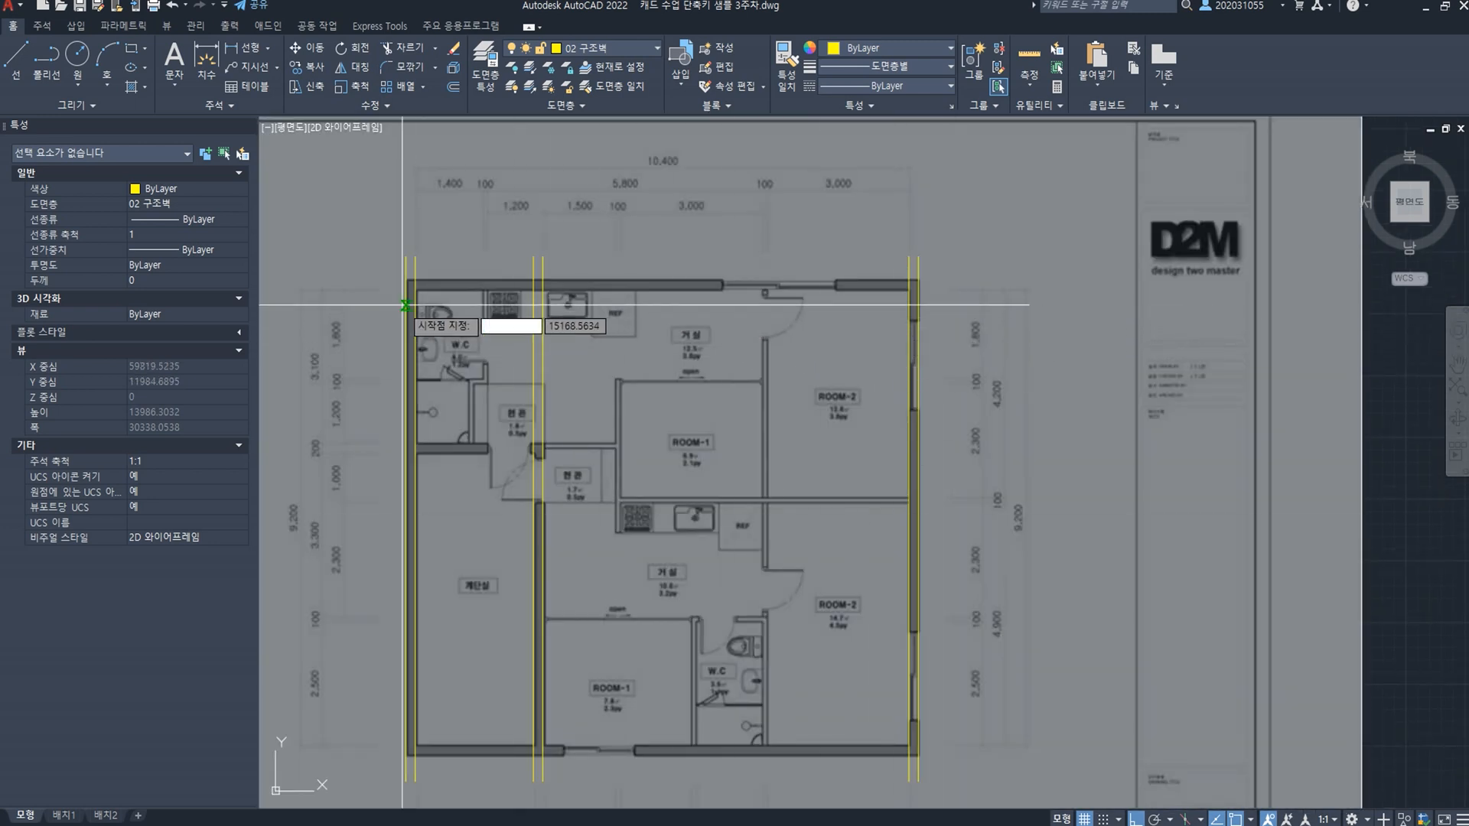
pyautogui.scroll(3, 420, 309)
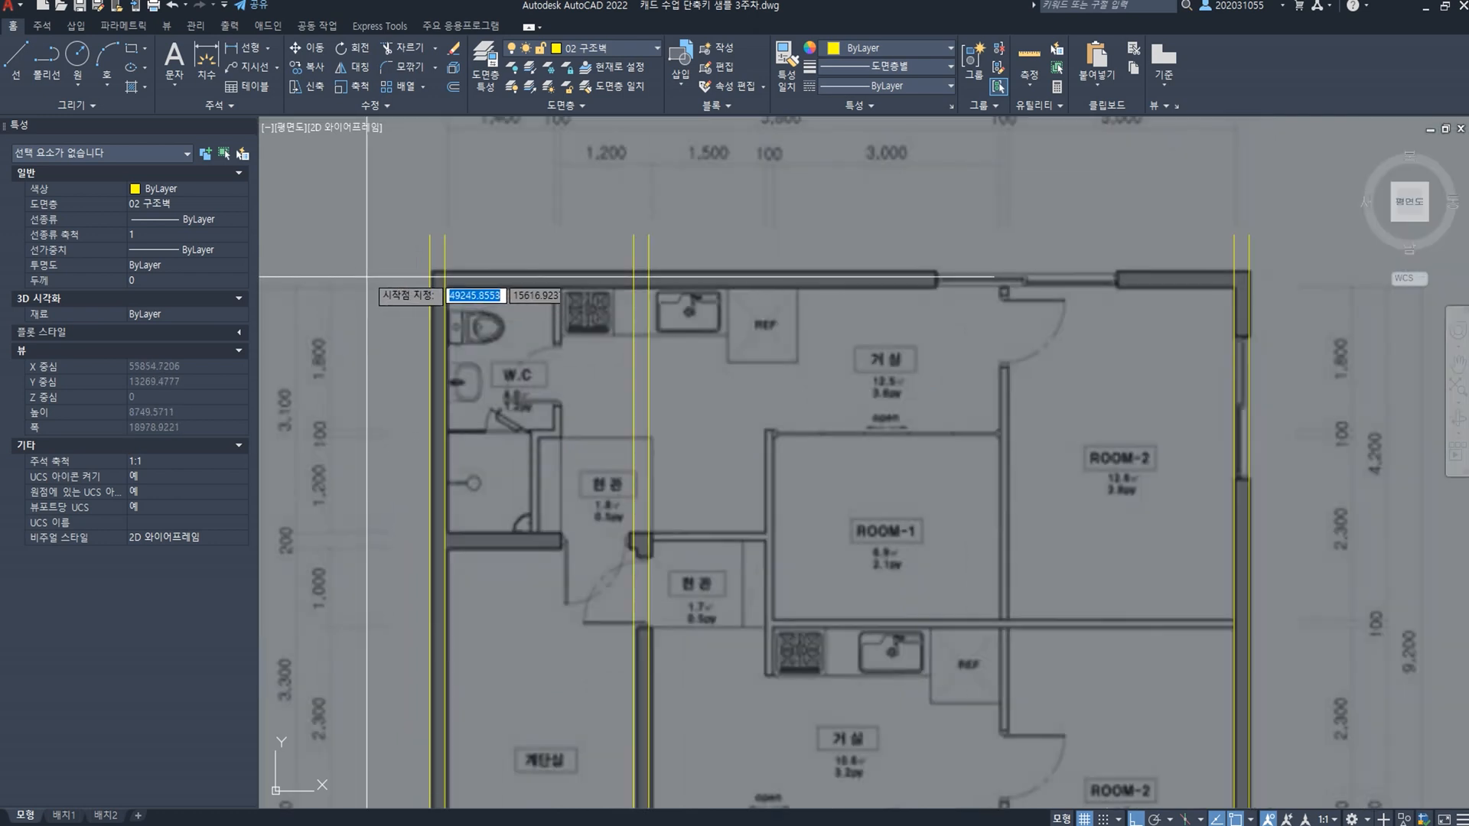
pyautogui.click(380, 271)
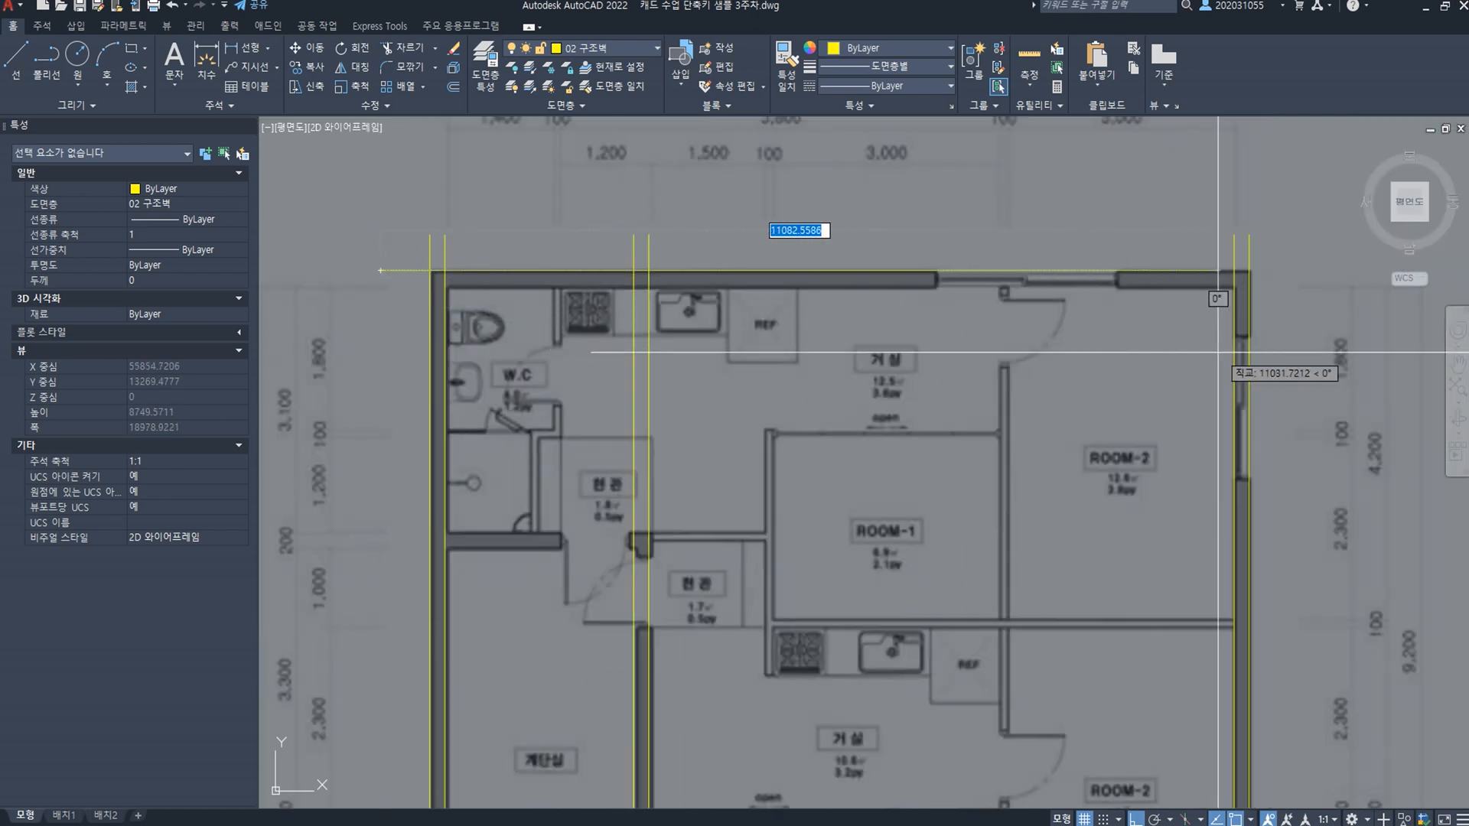
pyautogui.scroll(3, 557, 282)
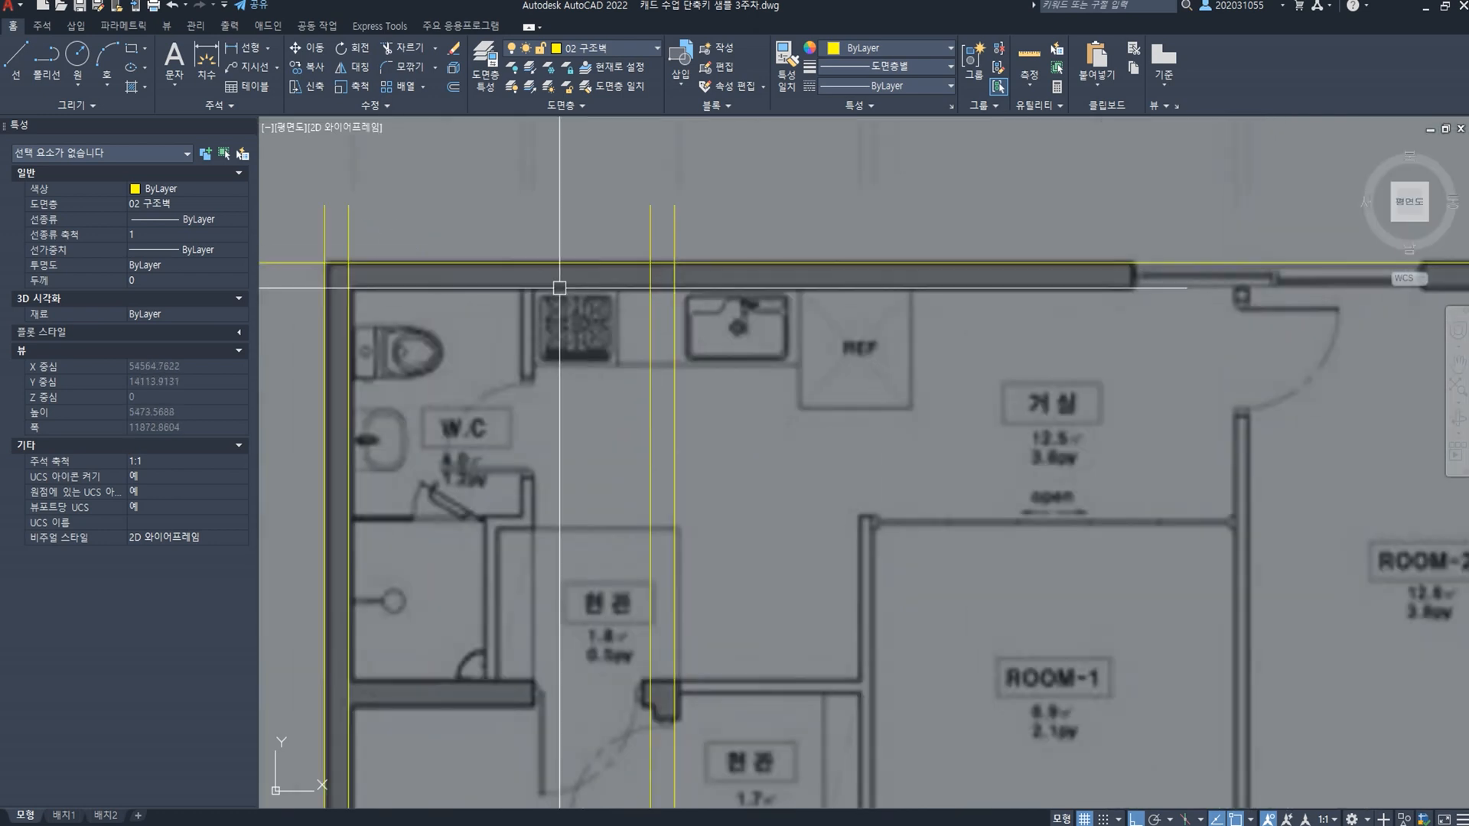
# Step: Offset the upper exterior wall polyline downward by the 200 mm wall thickness to form the wall's inner face
pyautogui.scroll(3, 394, 219)
pyautogui.moveTo(420, 216); pyautogui.dragTo(719, 364, button='middle')
pyautogui.scroll(-2, 666, 321)
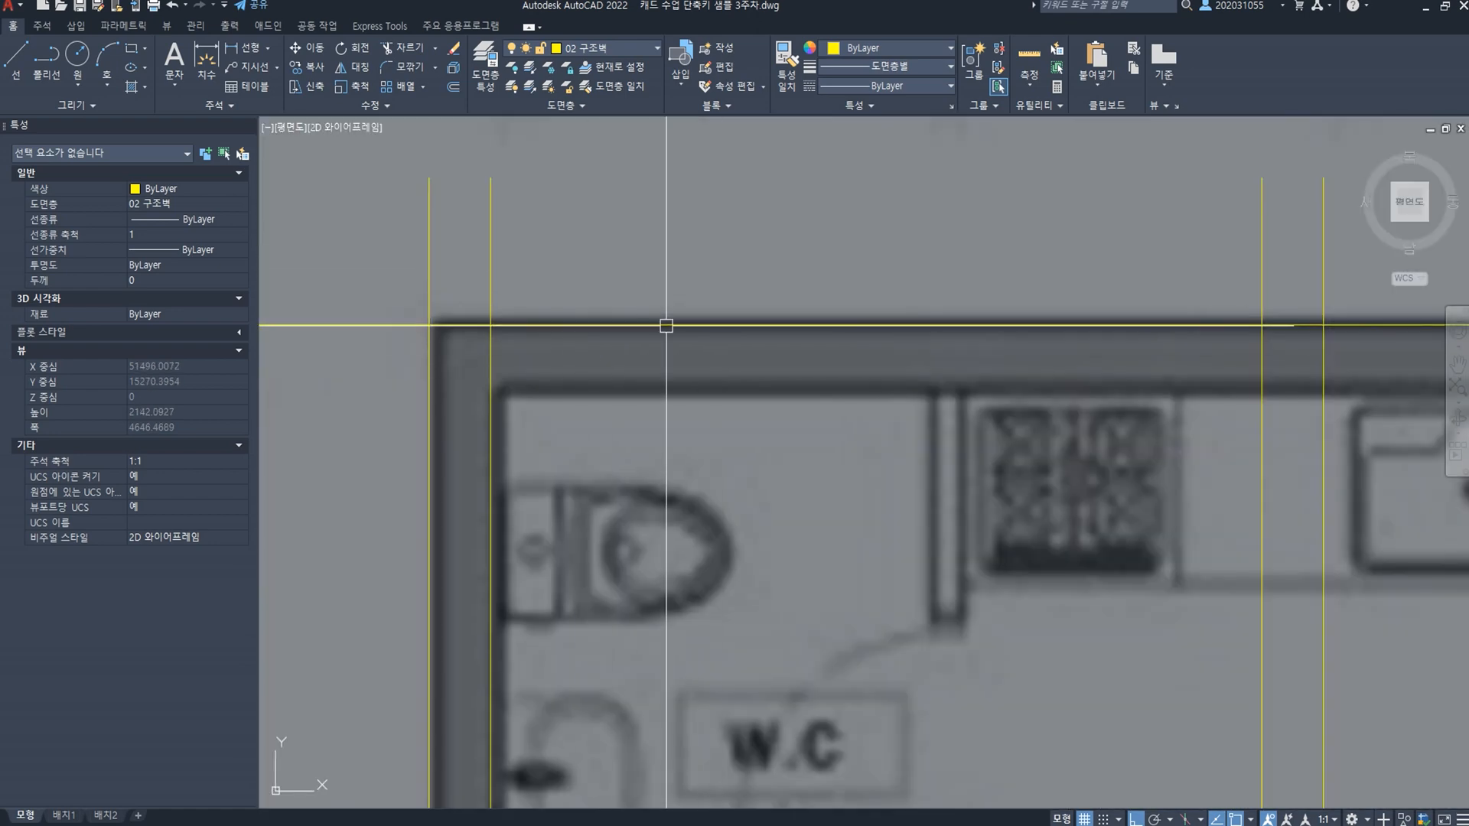
pyautogui.scroll(-2, 649, 360)
pyautogui.moveTo(760, 413); pyautogui.dragTo(645, 403, button='middle')
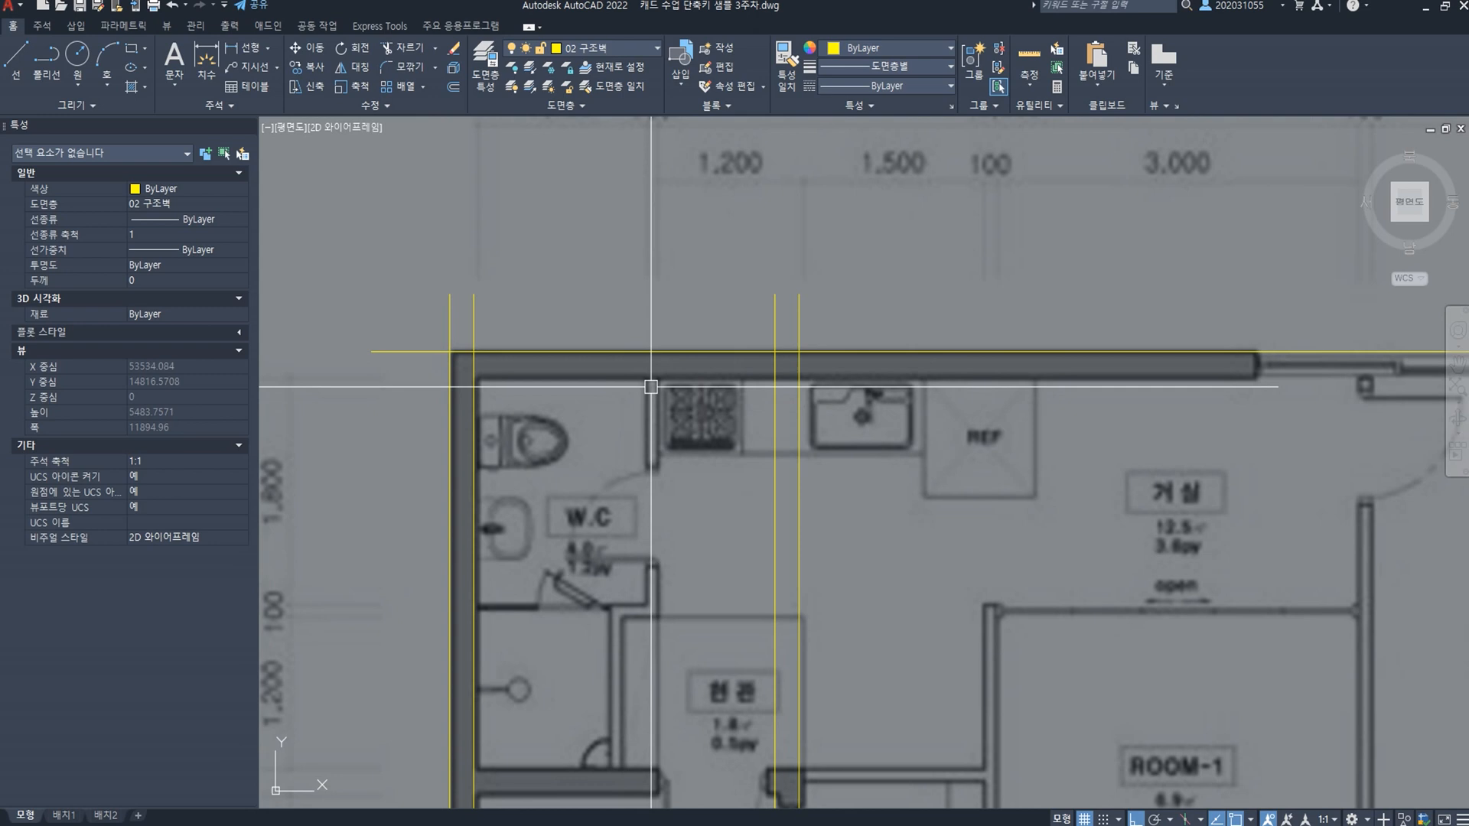
pyautogui.write('o')
pyautogui.press('space')
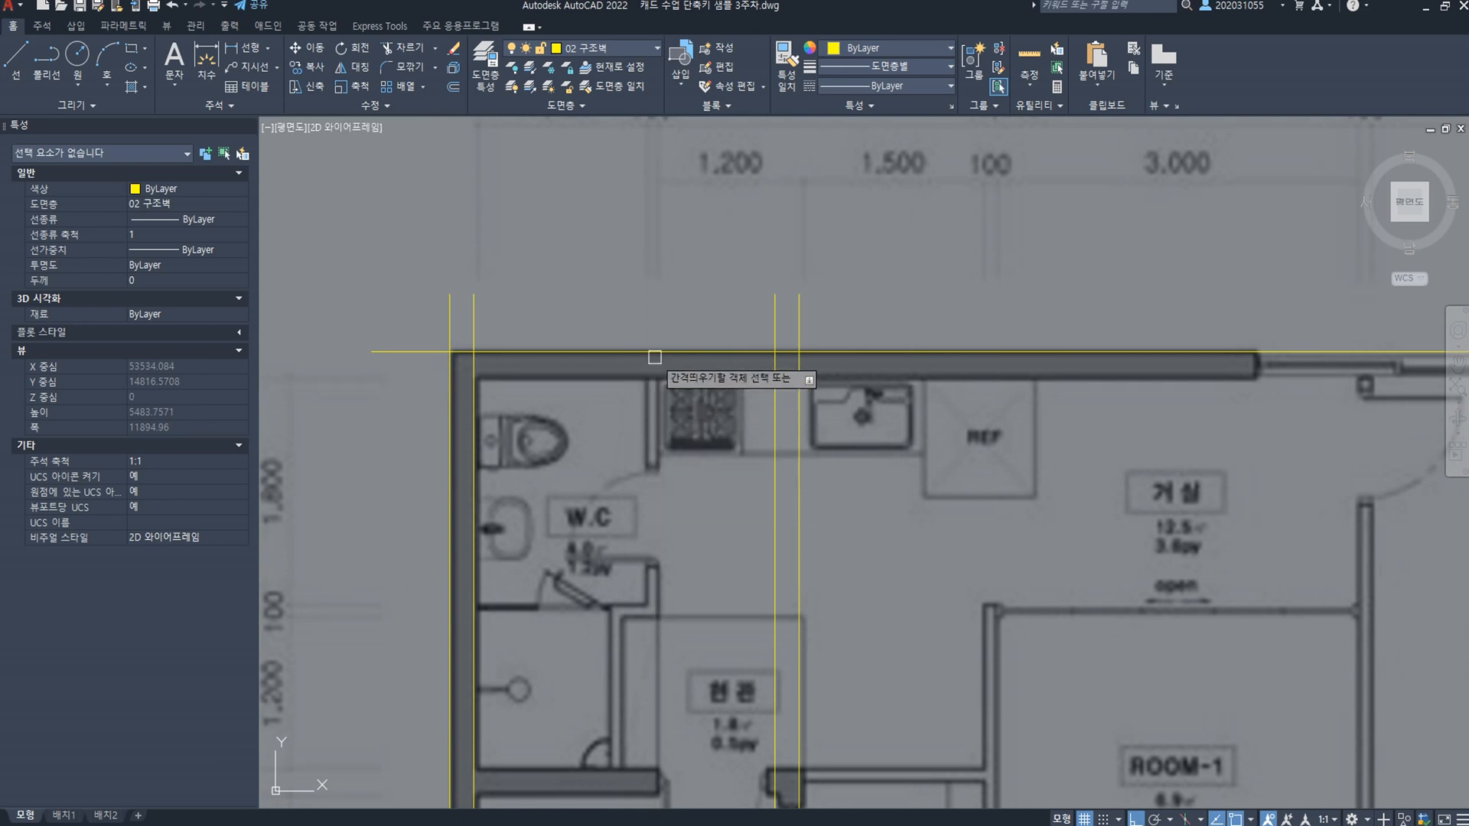
pyautogui.click(654, 353)
pyautogui.click(662, 413)
pyautogui.press('Escape')
pyautogui.scroll(-2, 658, 450)
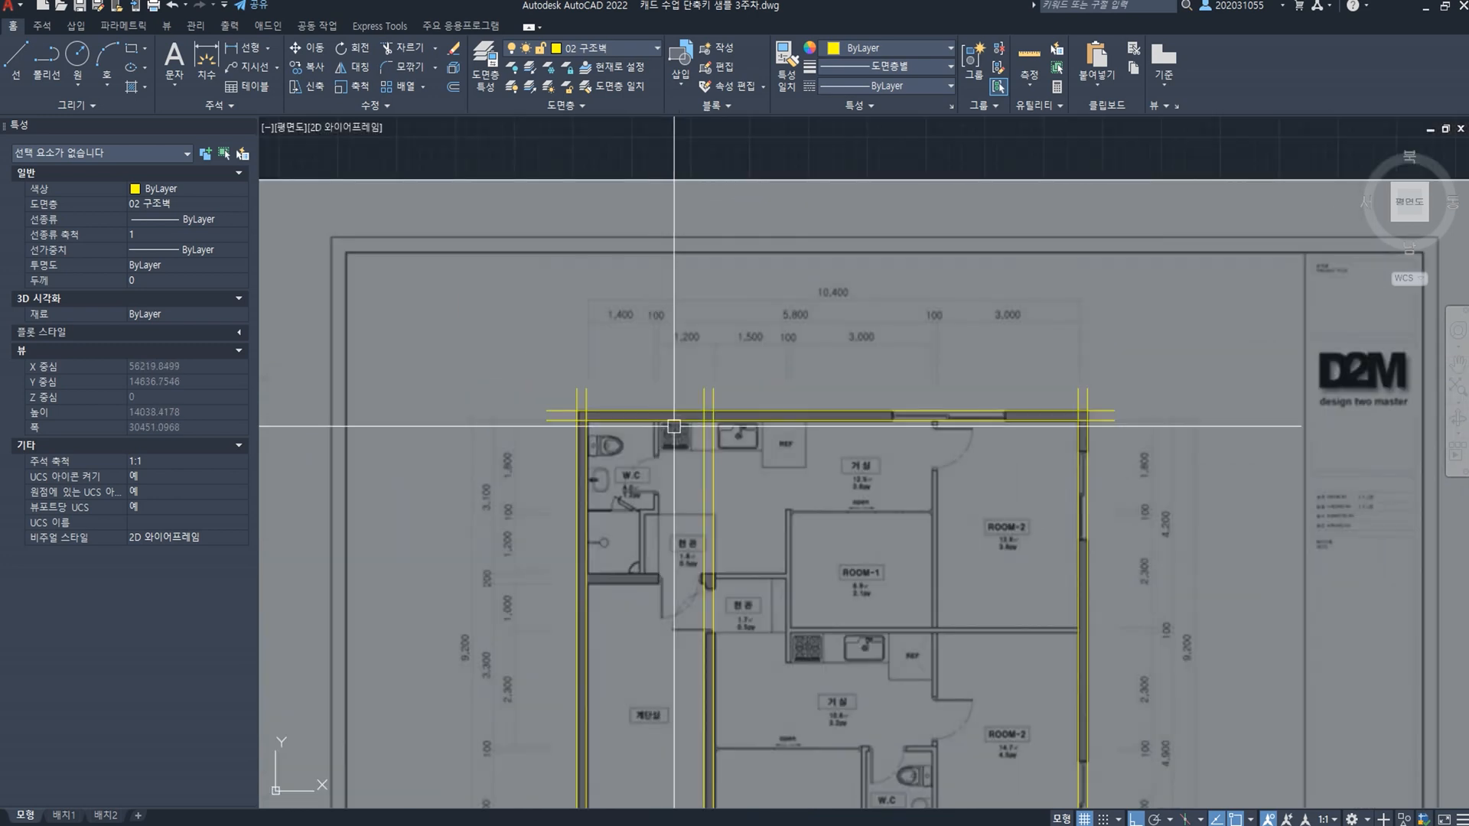
# Step: Copy the two upper exterior wall lines 3300 mm straight down to the wall above the 계단실
pyautogui.moveTo(823, 455); pyautogui.dragTo(785, 319, button='middle')
pyautogui.scroll(1, 782, 320)
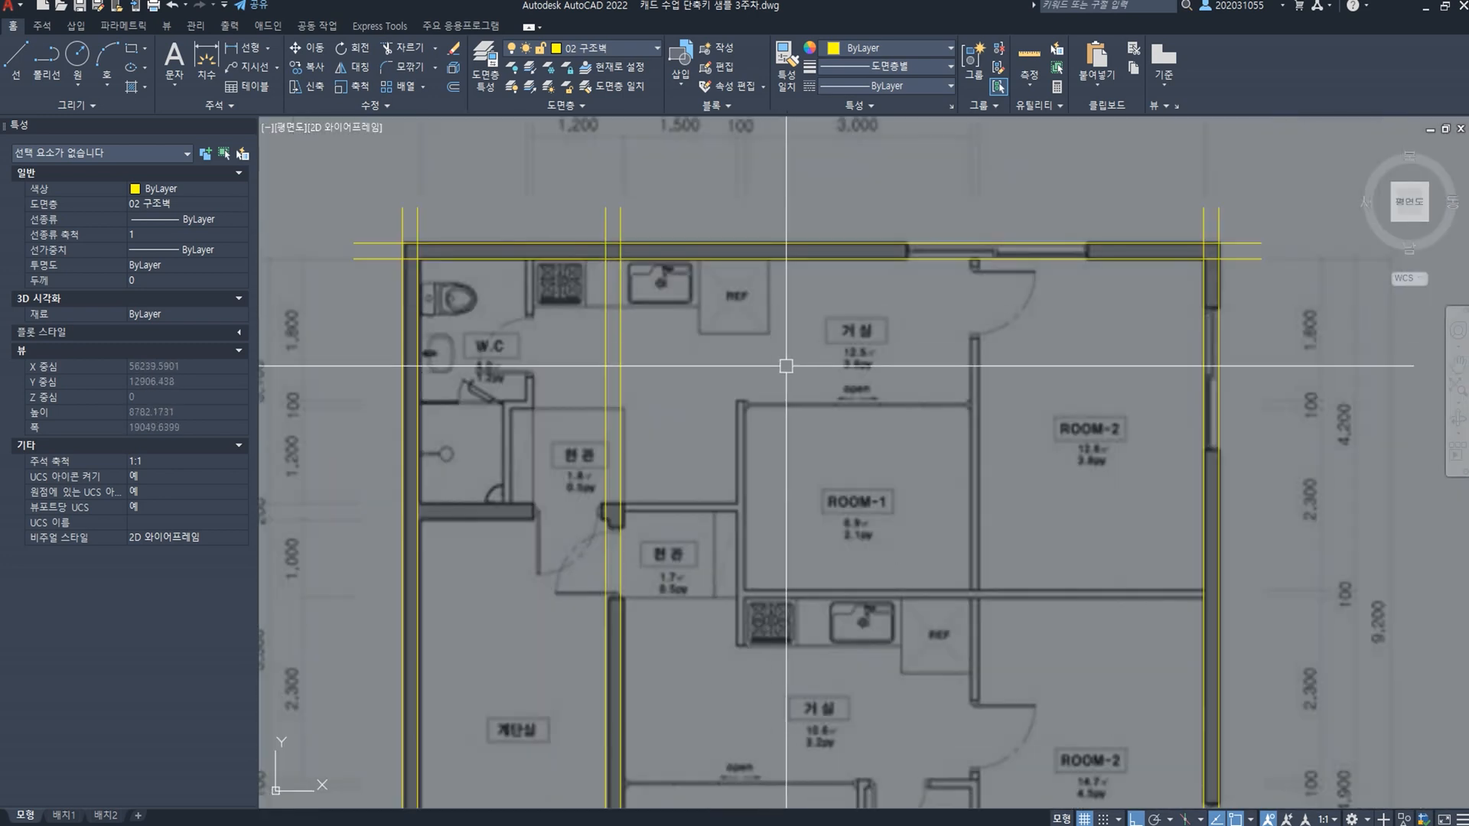
pyautogui.click(818, 378)
pyautogui.click(730, 184)
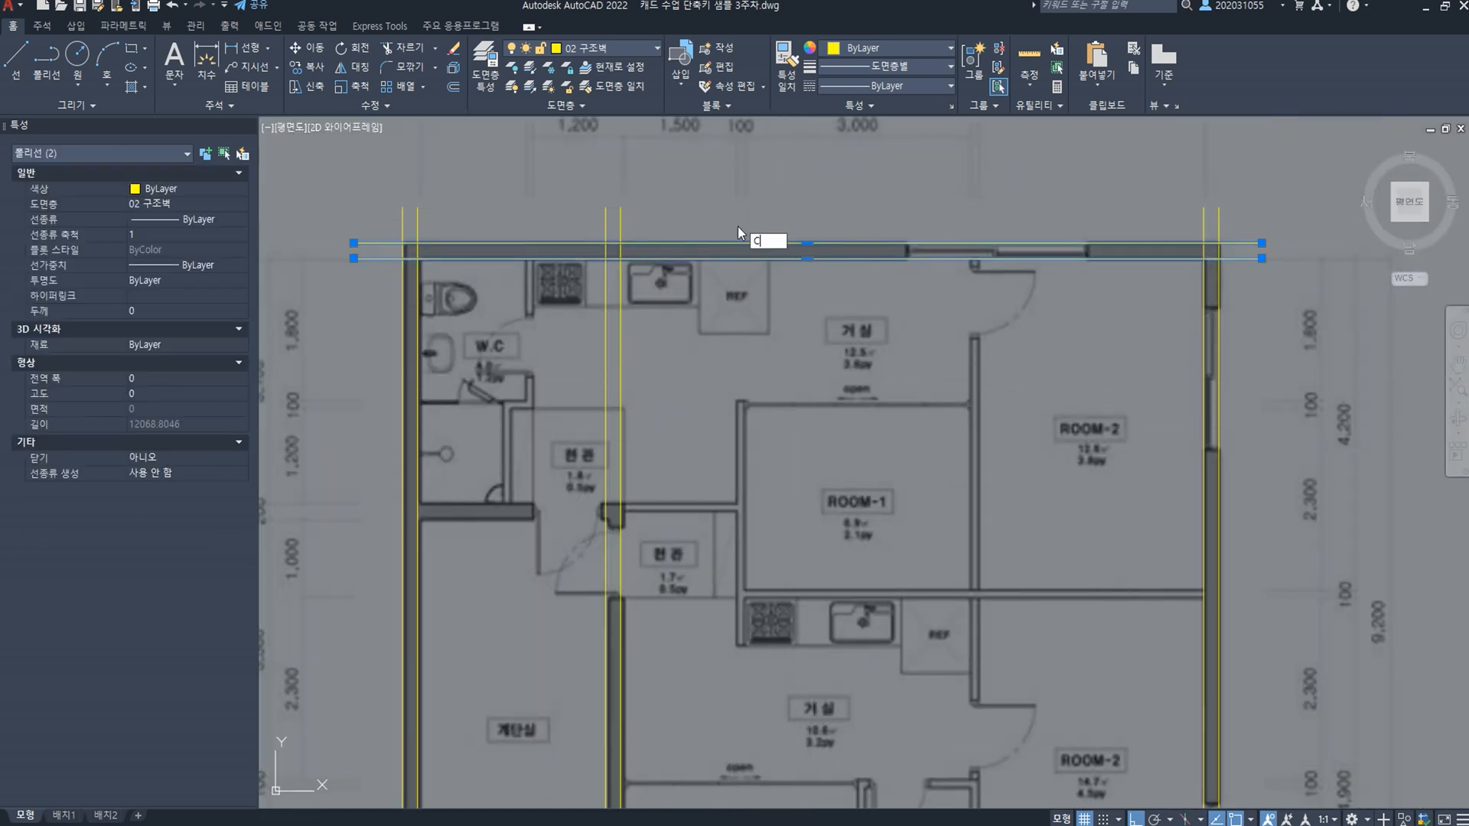
pyautogui.write('co')
pyautogui.press('space')
pyautogui.click(735, 296)
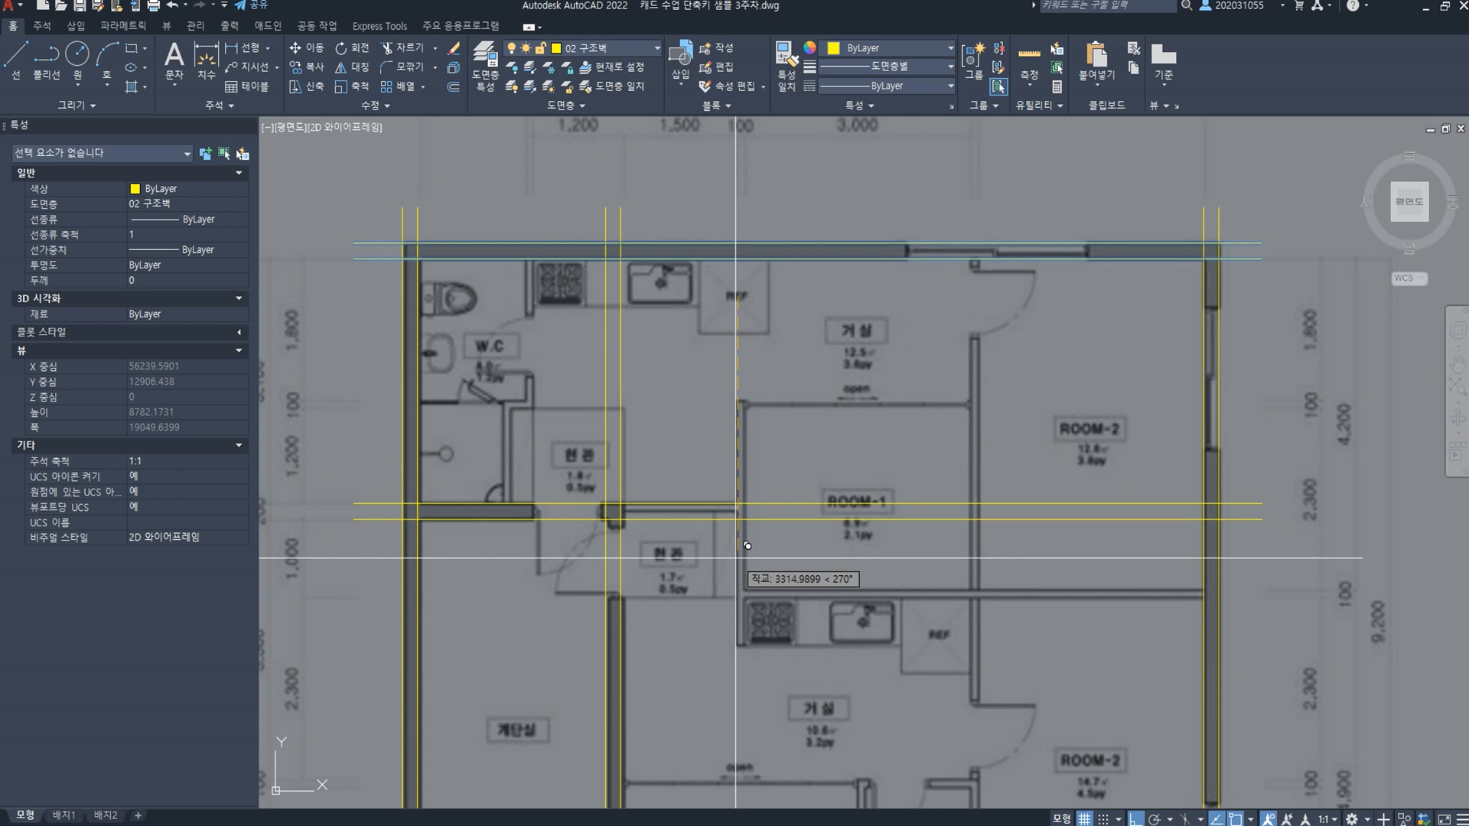
pyautogui.write('3300')
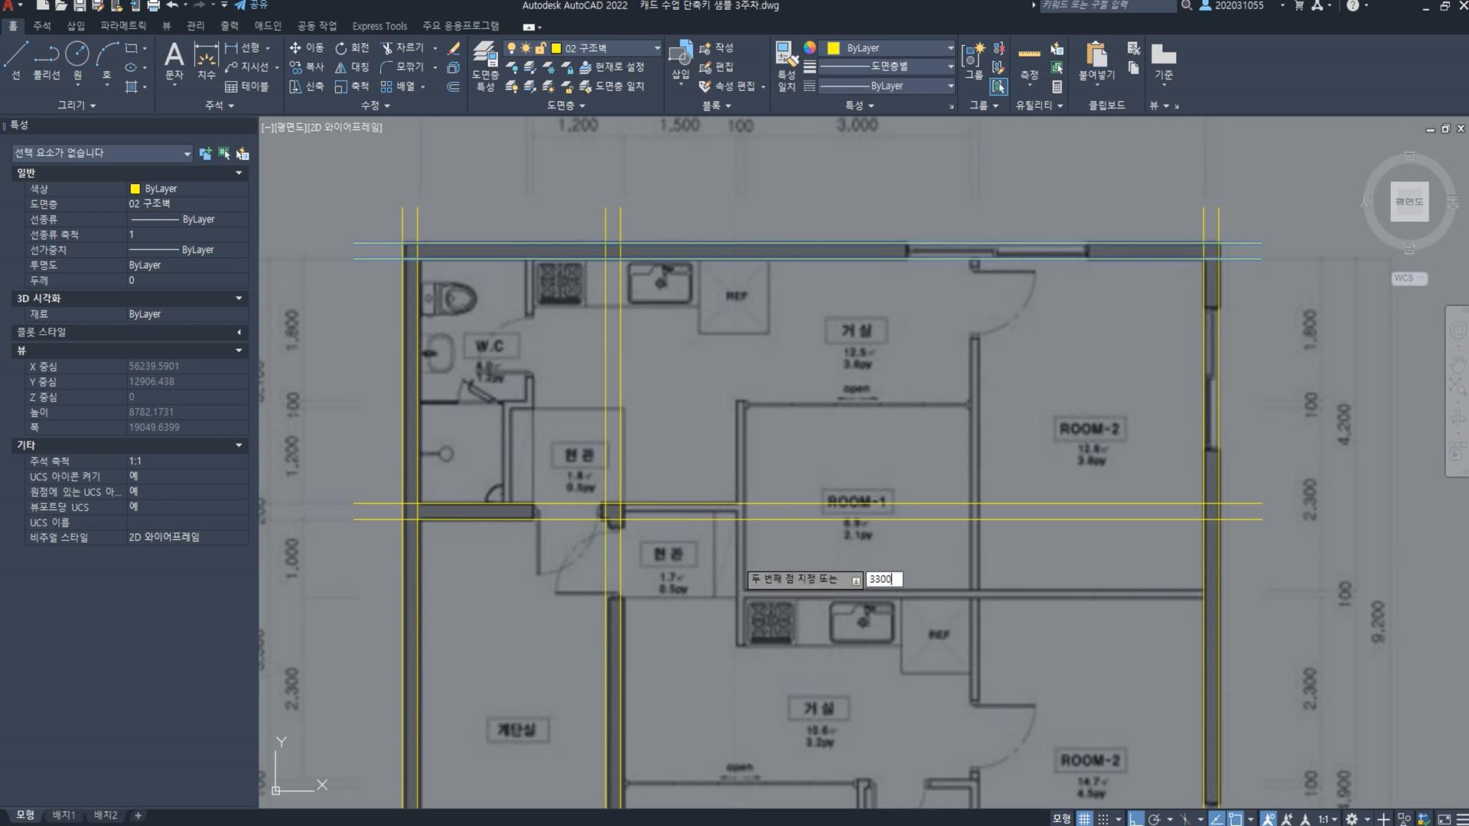
pyautogui.press('Return')
# Step: Copy the two horizontal wall lines above the 계단실 6100 mm straight down to the lower exterior wall
pyautogui.moveTo(882, 604); pyautogui.dragTo(859, 482, button='middle')
pyautogui.click(881, 477)
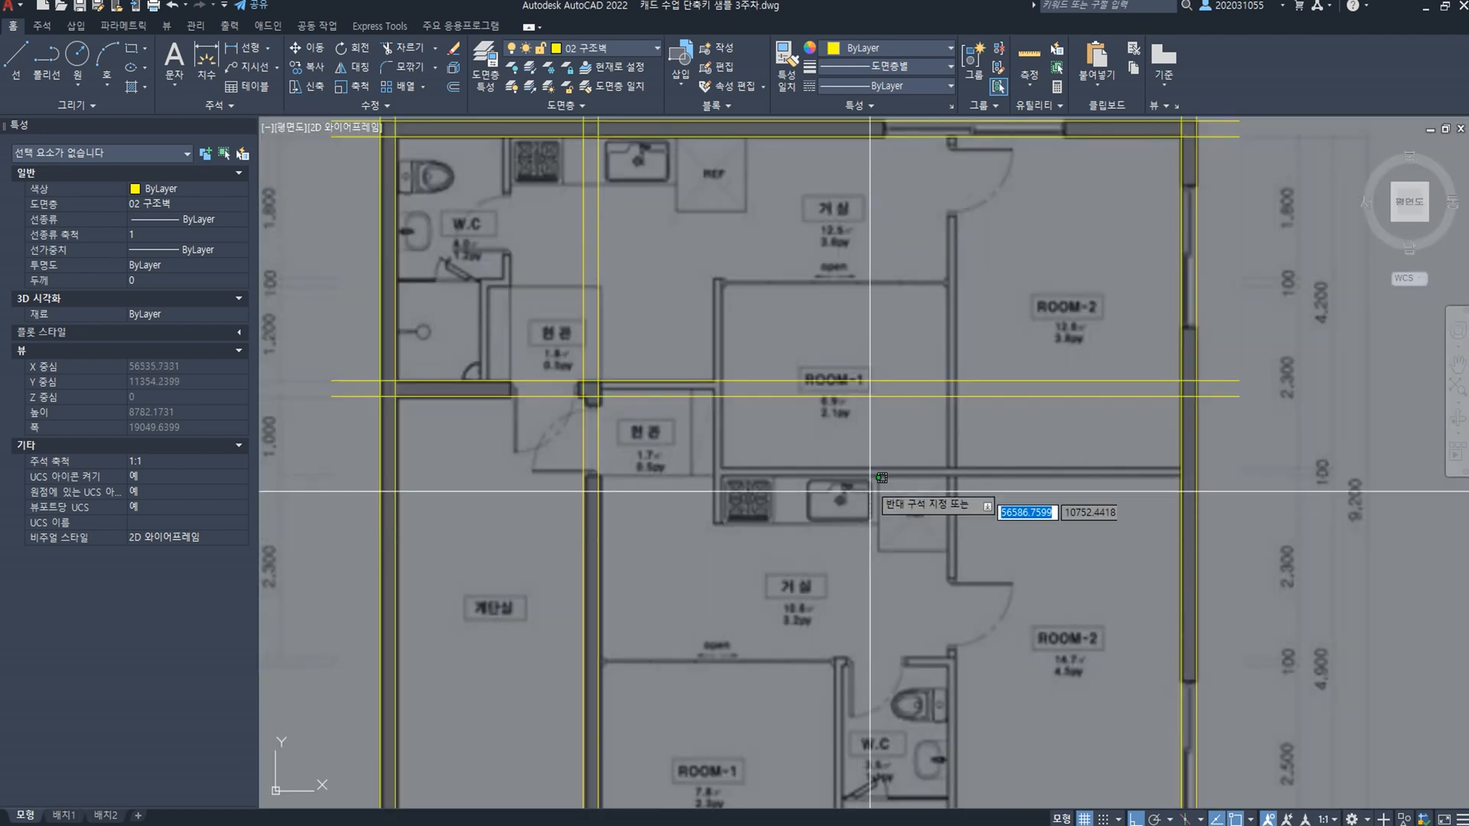
pyautogui.click(805, 289)
pyautogui.write('CO')
pyautogui.press('Return')
pyautogui.click(794, 475)
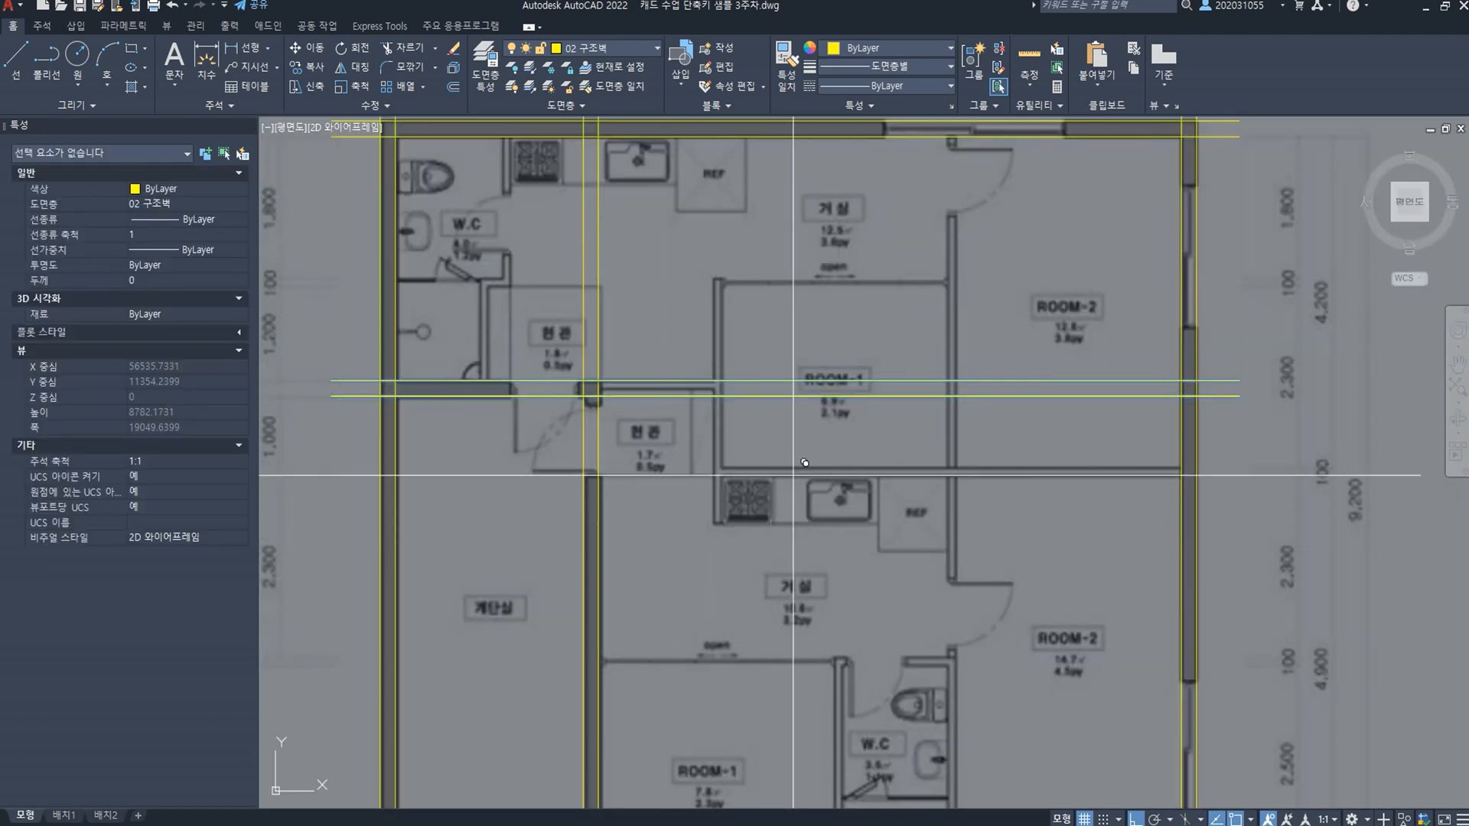
pyautogui.moveTo(790, 482); pyautogui.dragTo(793, 133, button='middle')
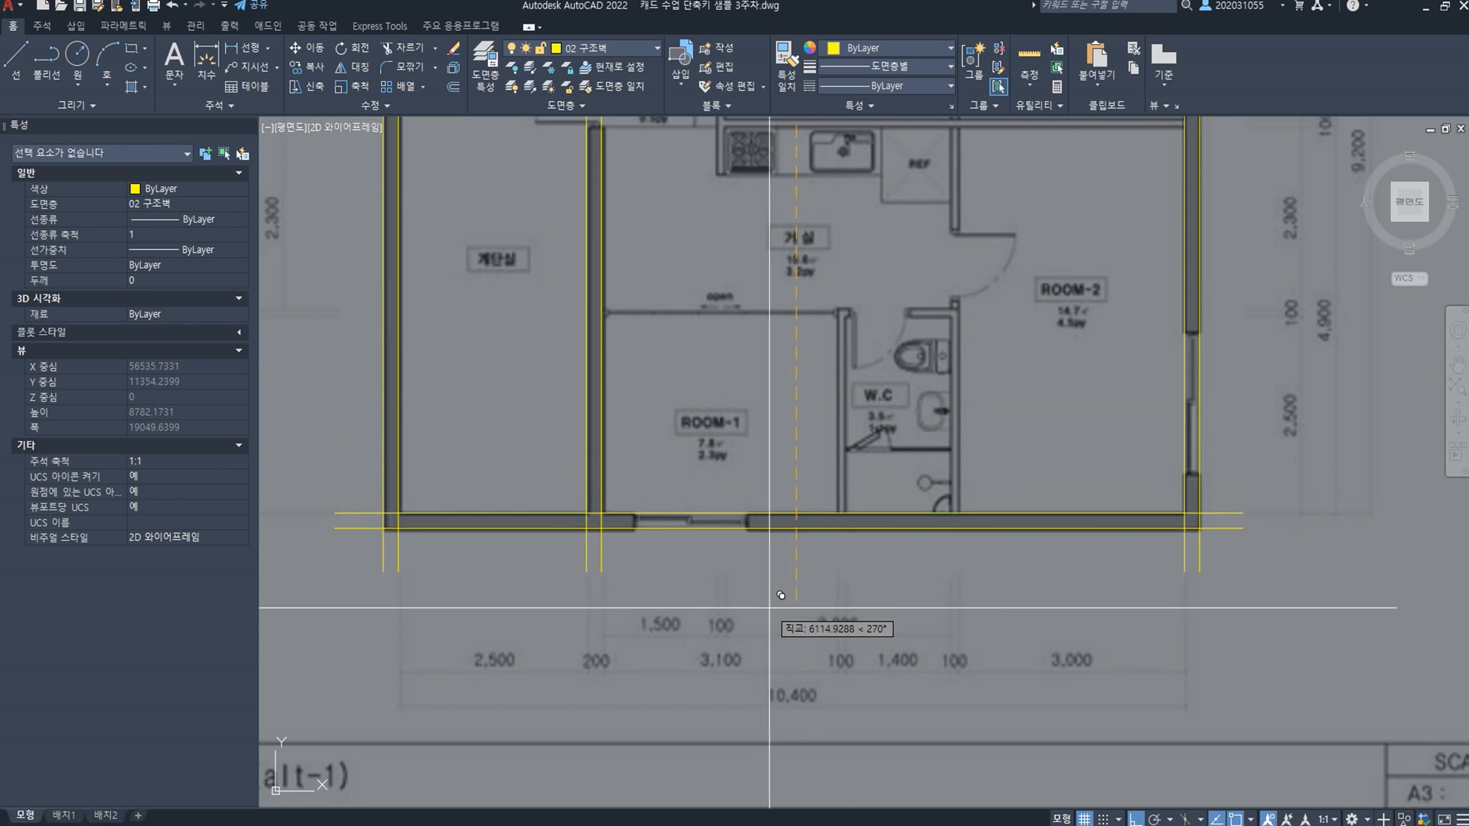
pyautogui.click(768, 608)
pyautogui.write('6100')
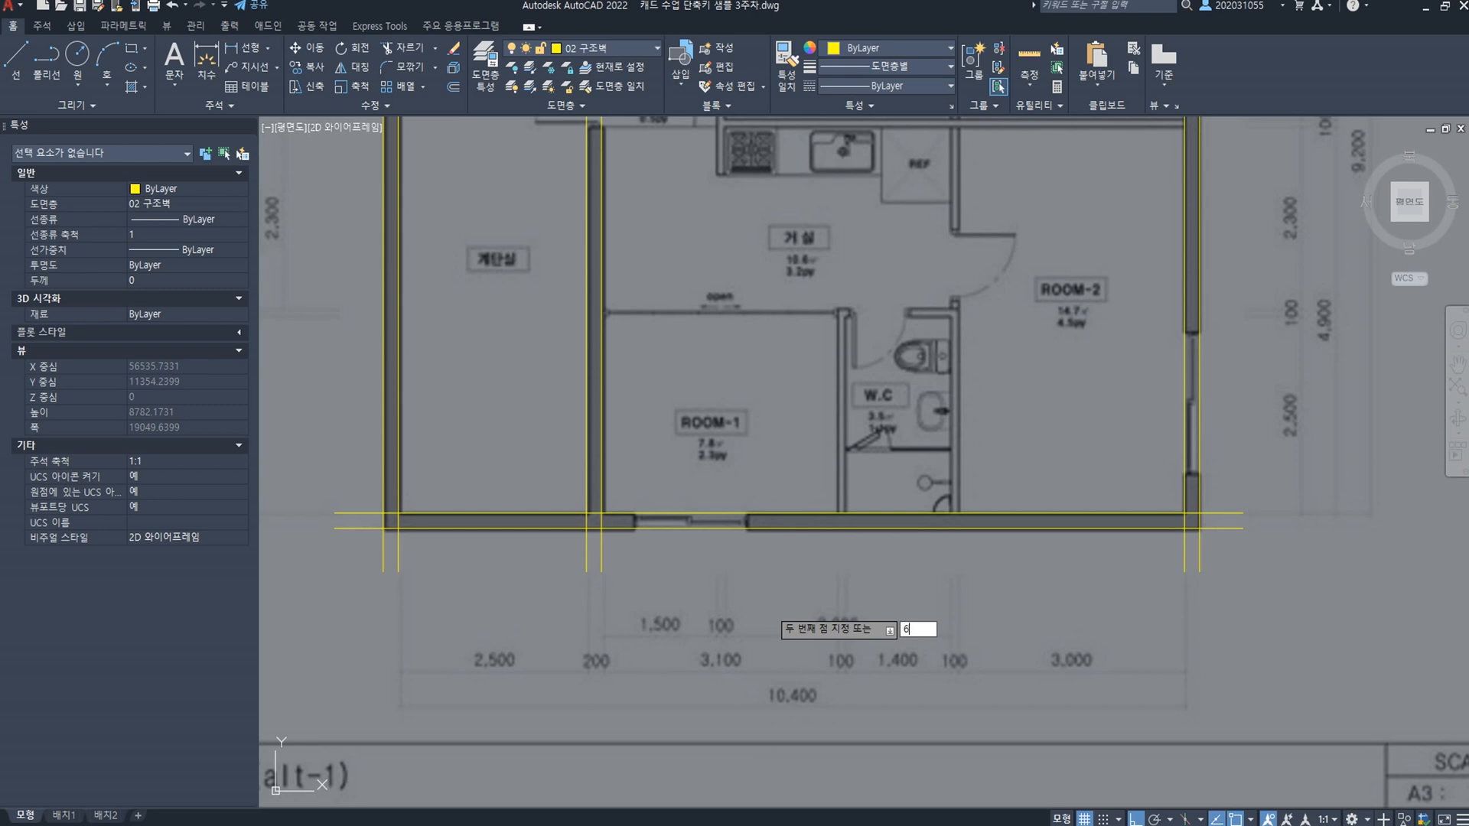
pyautogui.press('Return')
pyautogui.press('Return')
# Step: Review the command list's drawing-aid and erasing sections covering FILLET, RECTANG, ERASE, TRIM and BREAK
pyautogui.scroll(-5, 765, 571)
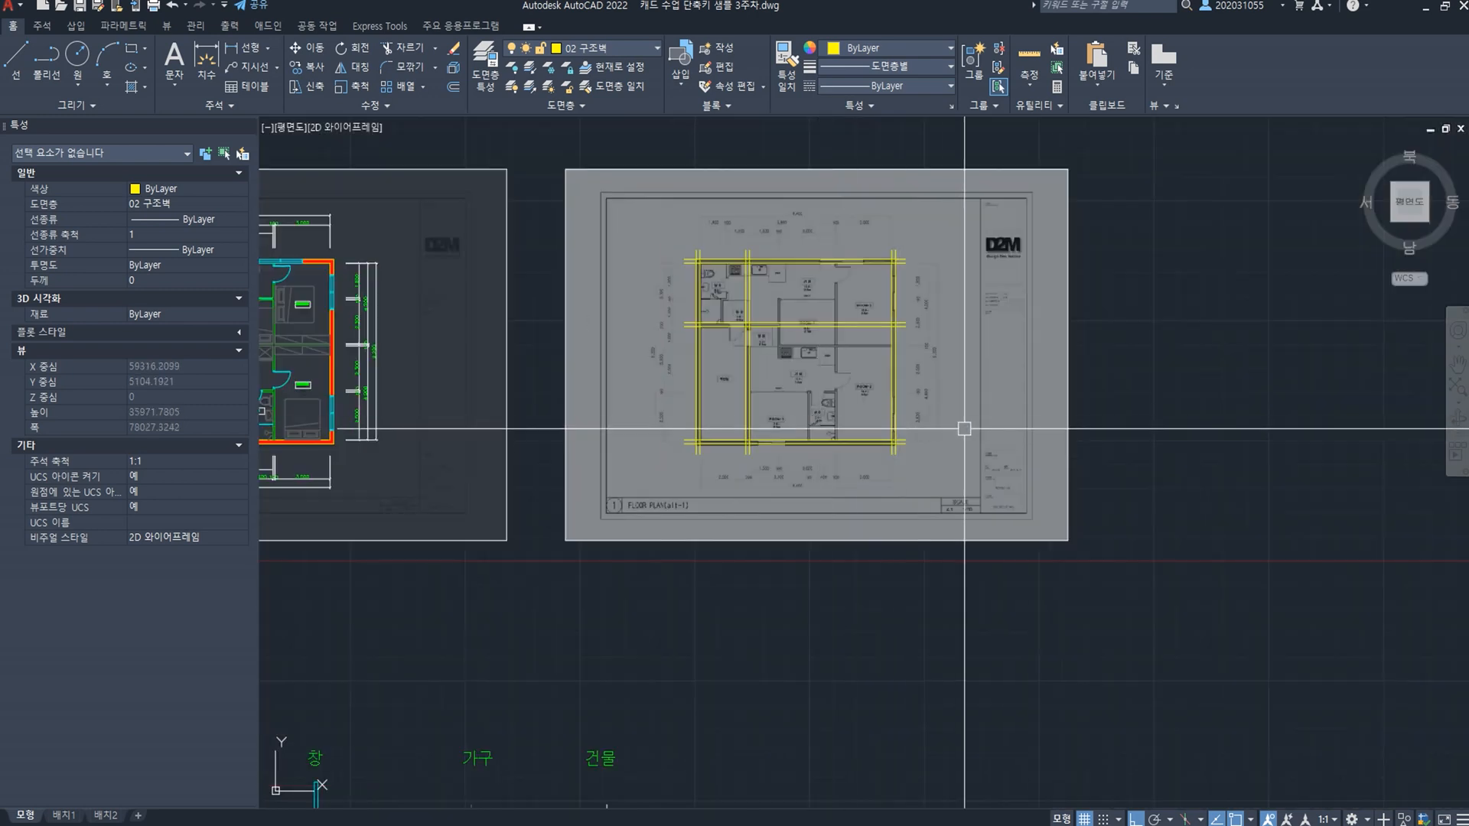
pyautogui.scroll(2, 960, 426)
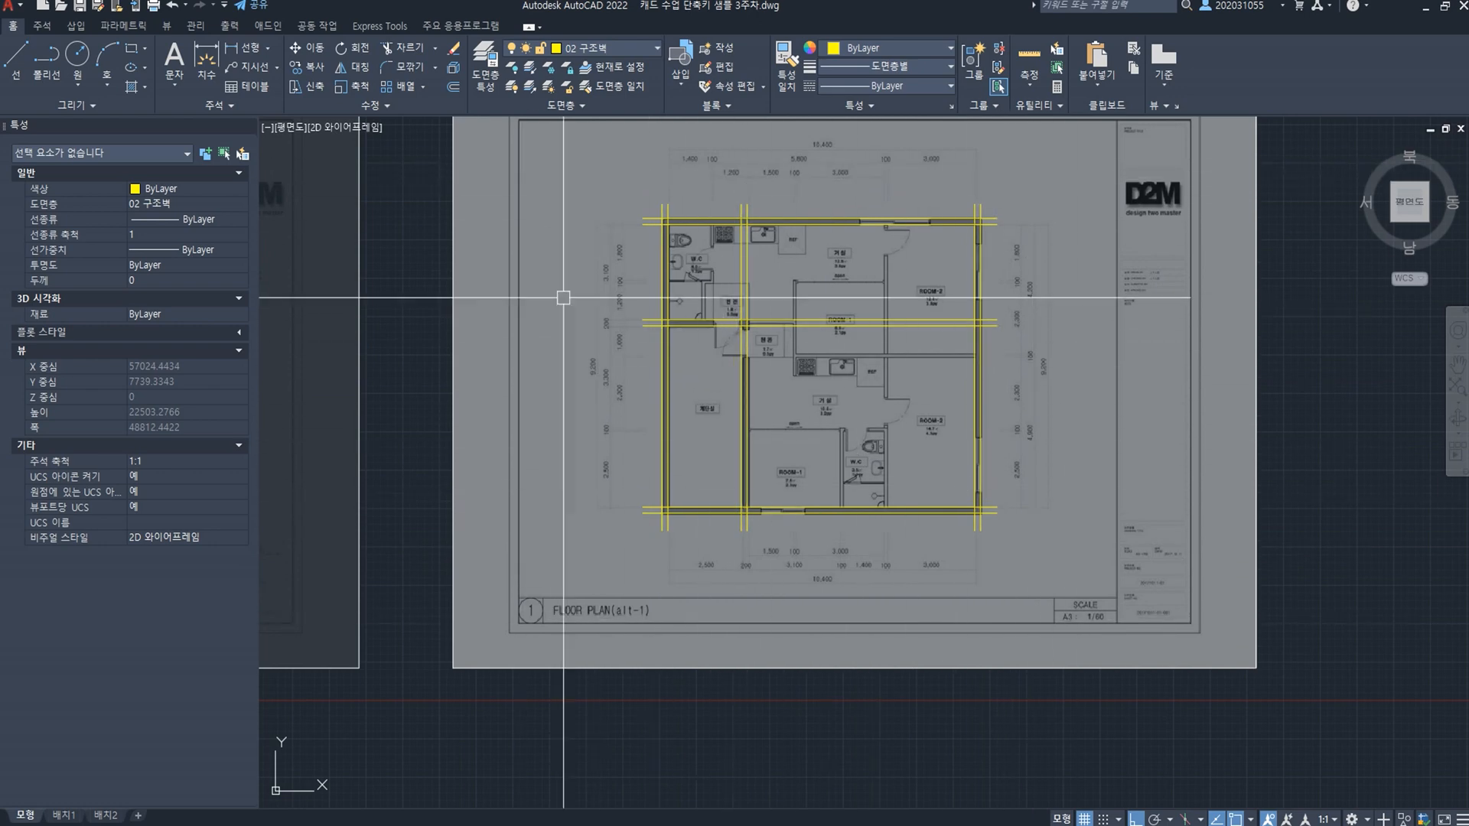
pyautogui.scroll(-4, 753, 279)
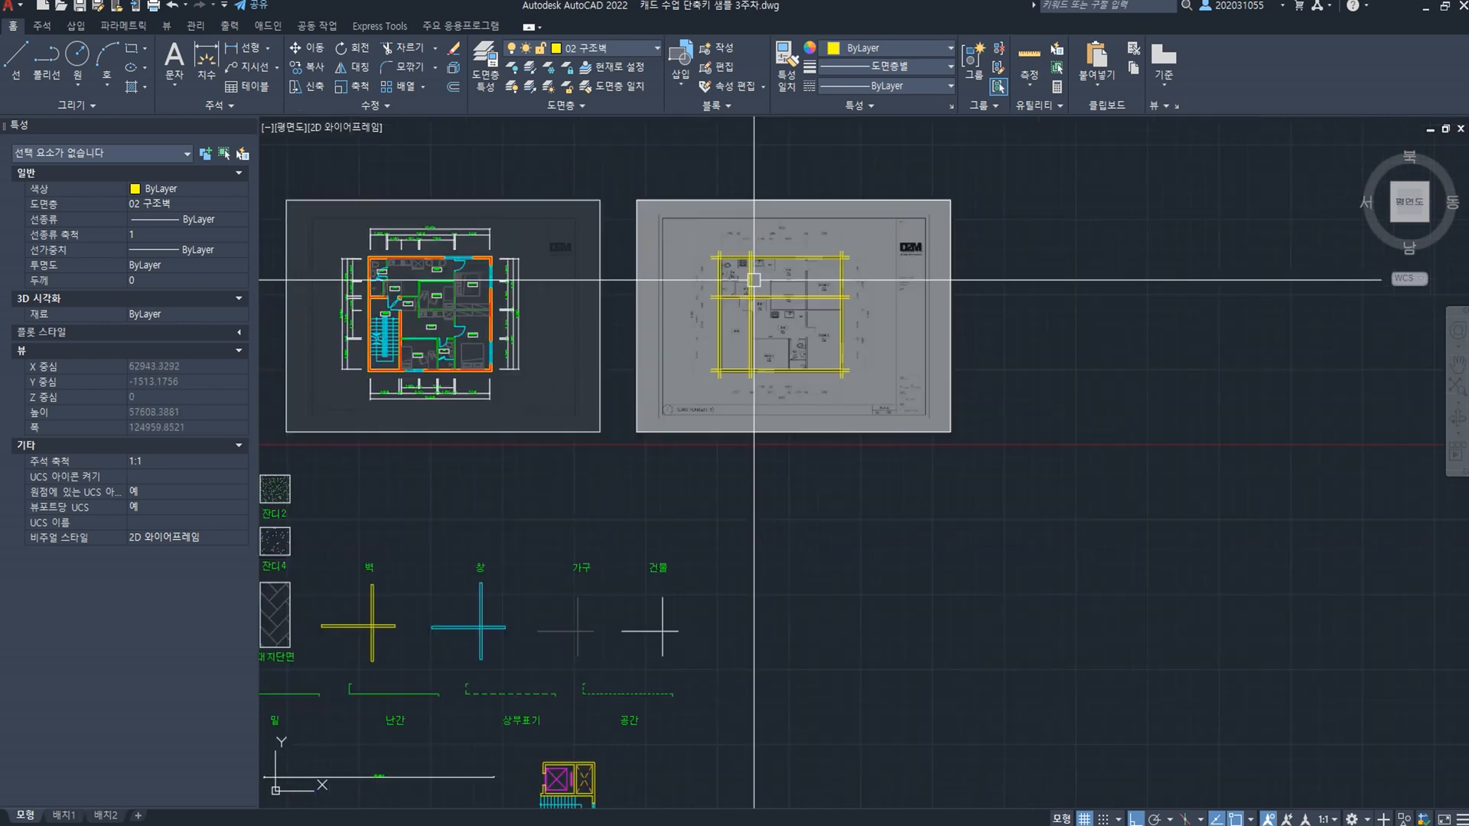
pyautogui.moveTo(754, 279); pyautogui.dragTo(1083, 325, button='middle')
pyautogui.scroll(5, 465, 454)
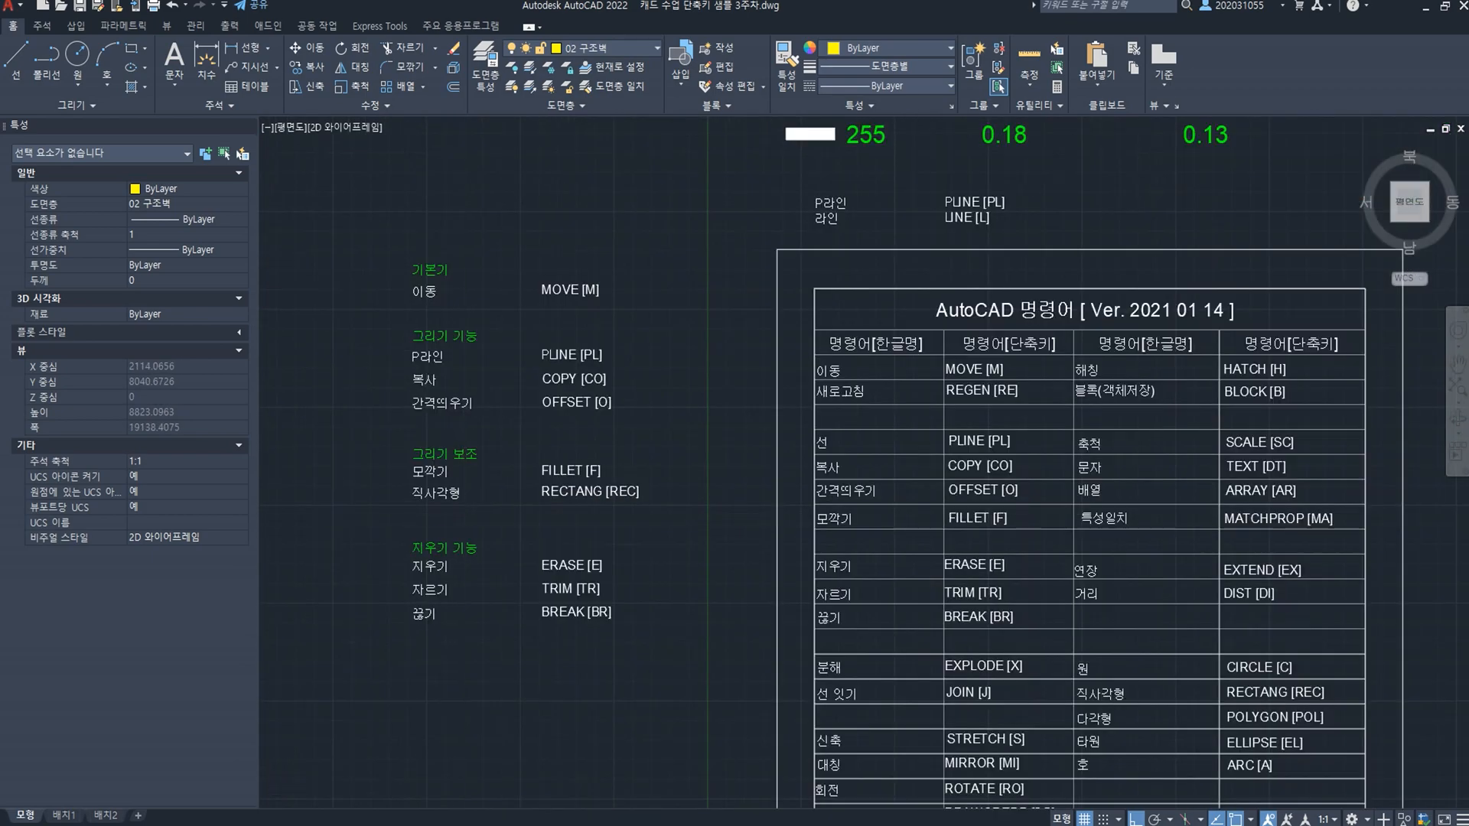
pyautogui.scroll(3, 470, 642)
pyautogui.scroll(3, 610, 610)
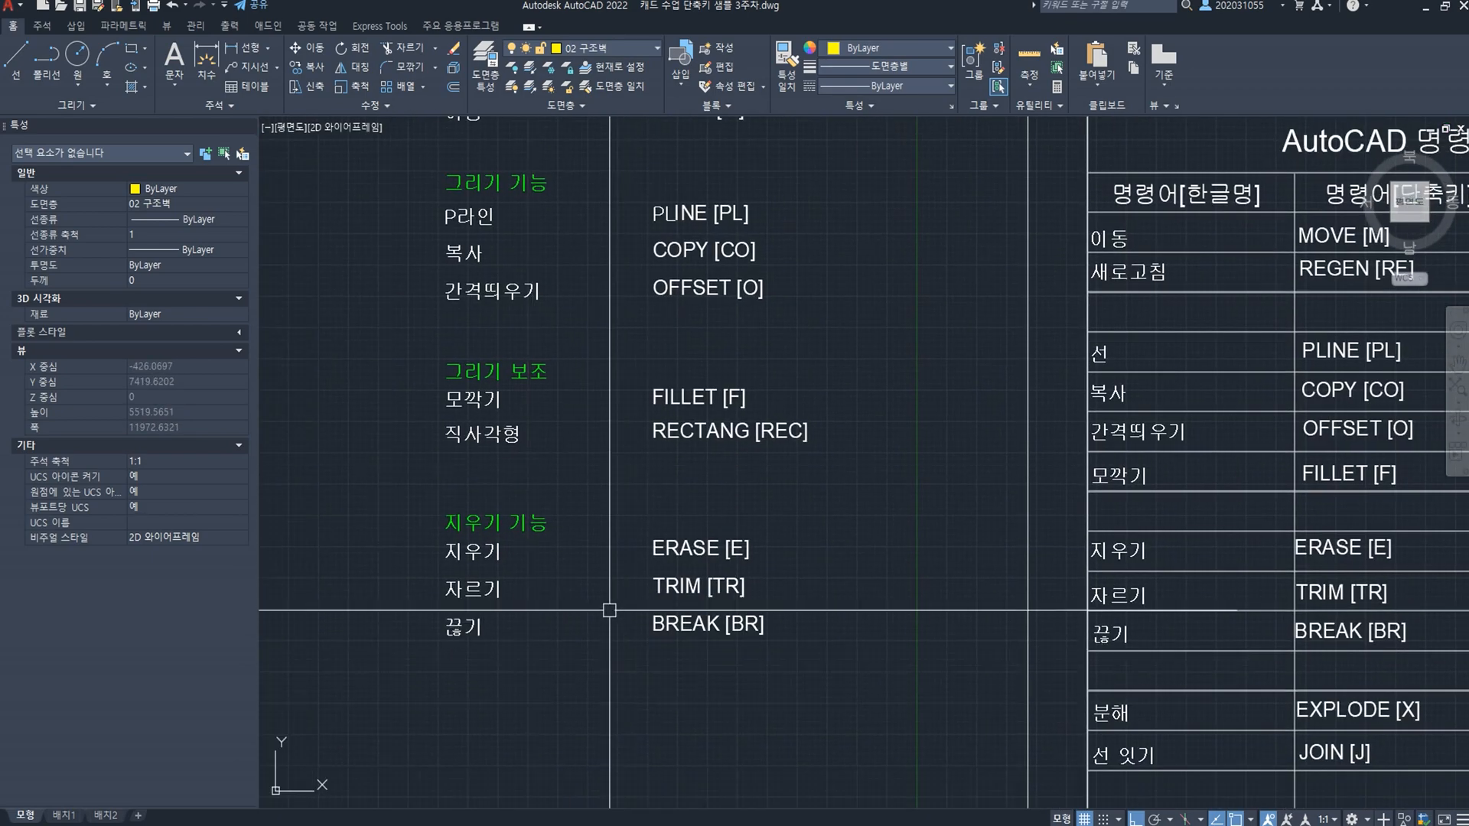
pyautogui.moveTo(670, 442)
pyautogui.mouseDown(button='middle')
pyautogui.moveTo(636, 560)
pyautogui.moveTo(635, 496)
pyautogui.mouseUp(button='middle')
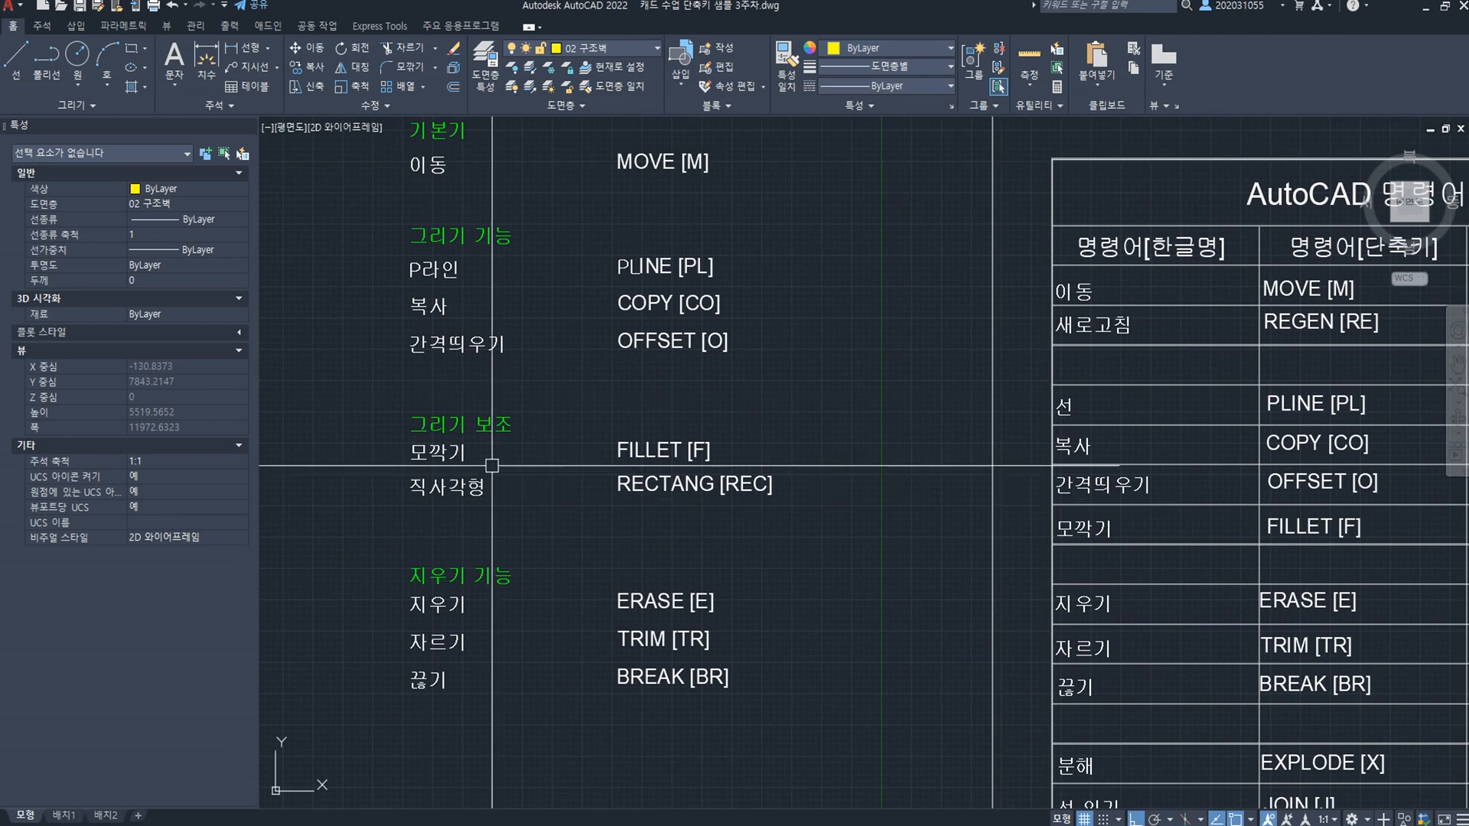
pyautogui.scroll(2, 492, 465)
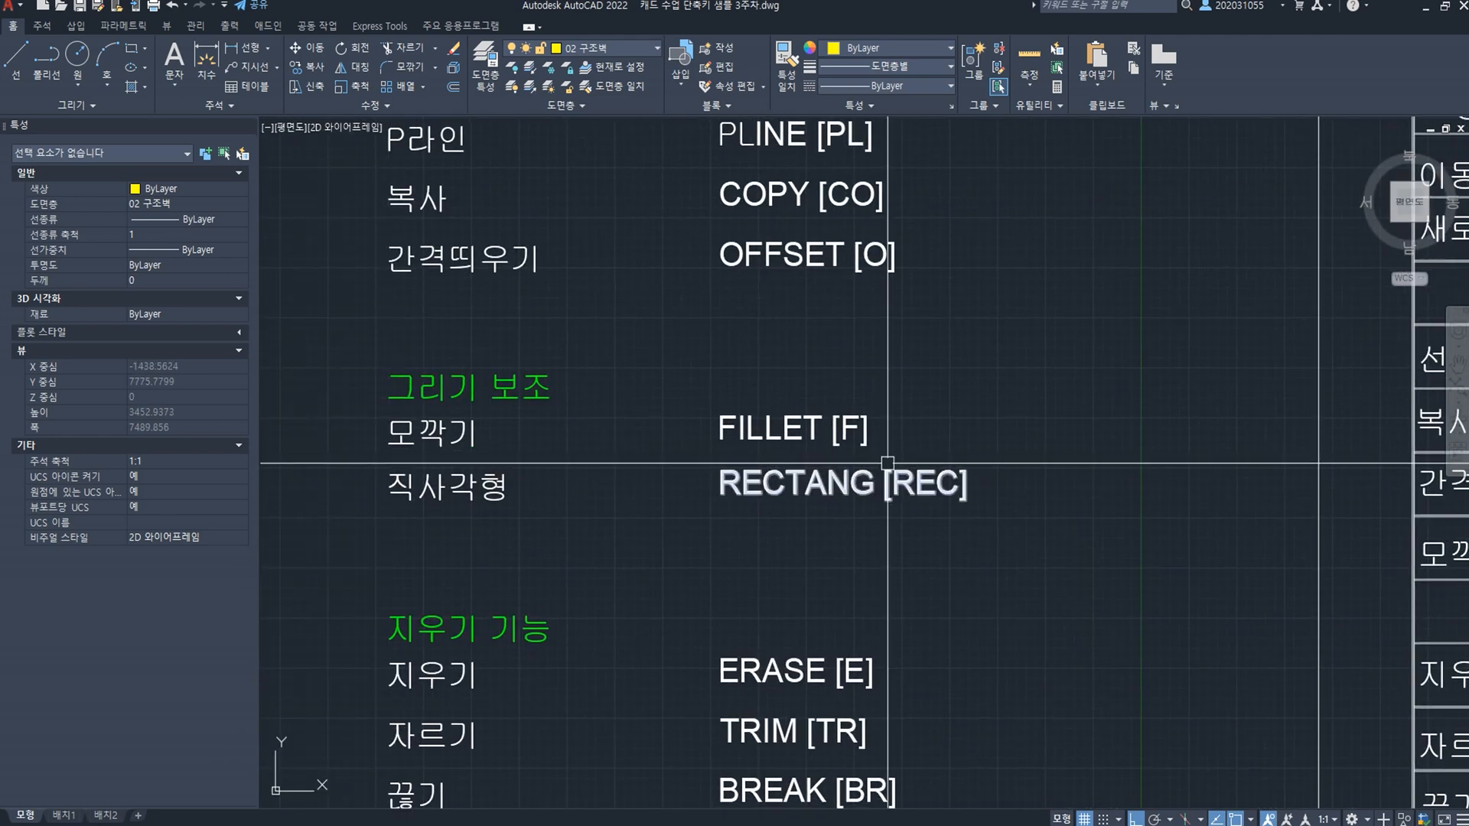
pyautogui.moveTo(862, 540); pyautogui.dragTo(888, 387, button='middle')
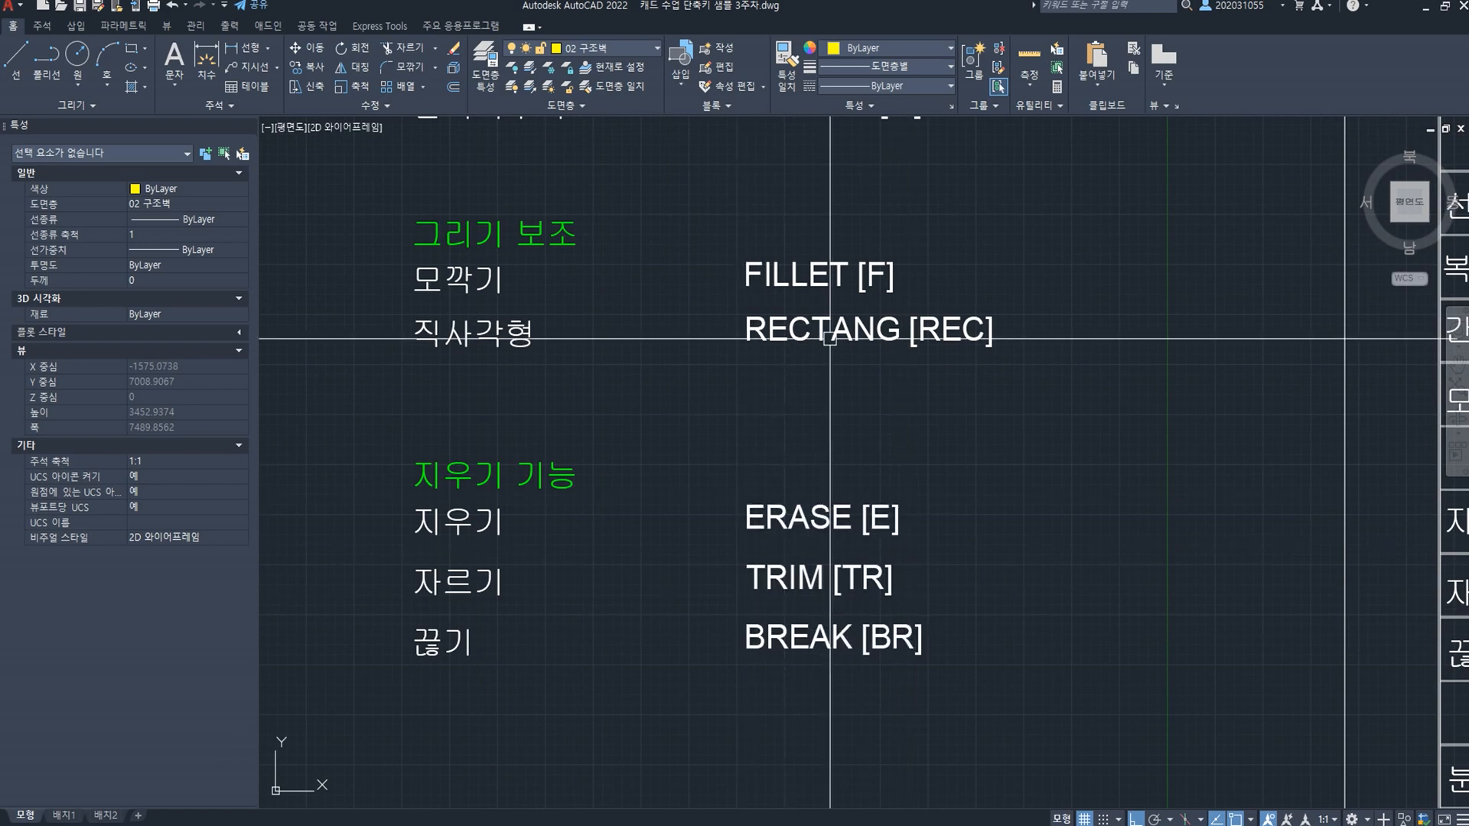
# Step: Fillet the outer and inner wall lines into closed corners at the upper-left corner of the exterior walls
pyautogui.scroll(-14, 826, 391)
pyautogui.moveTo(830, 390); pyautogui.dragTo(497, 459, button='middle')
pyautogui.scroll(6, 917, 374)
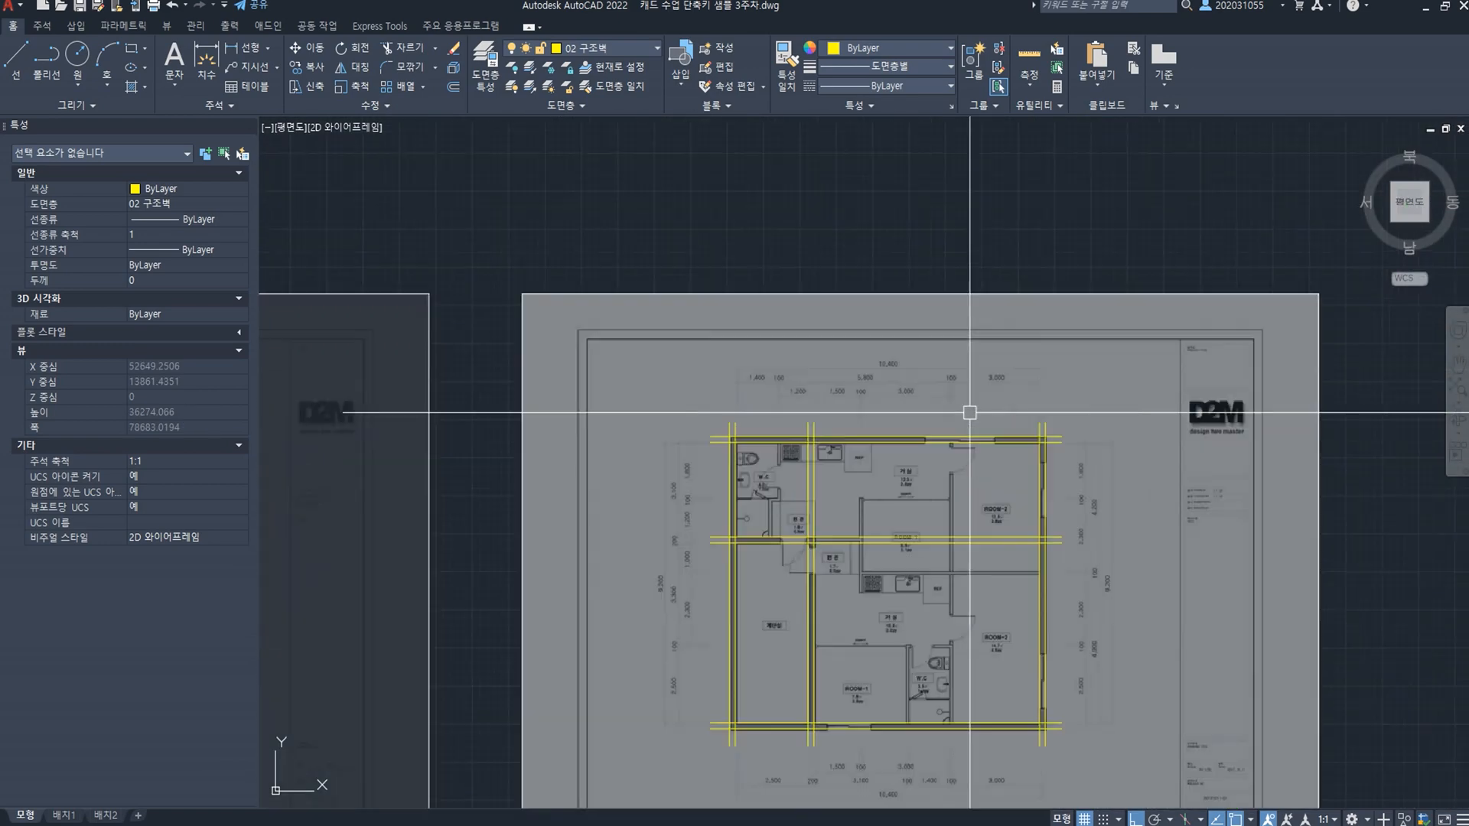
pyautogui.scroll(2, 970, 412)
pyautogui.moveTo(744, 538); pyautogui.dragTo(712, 365, button='middle')
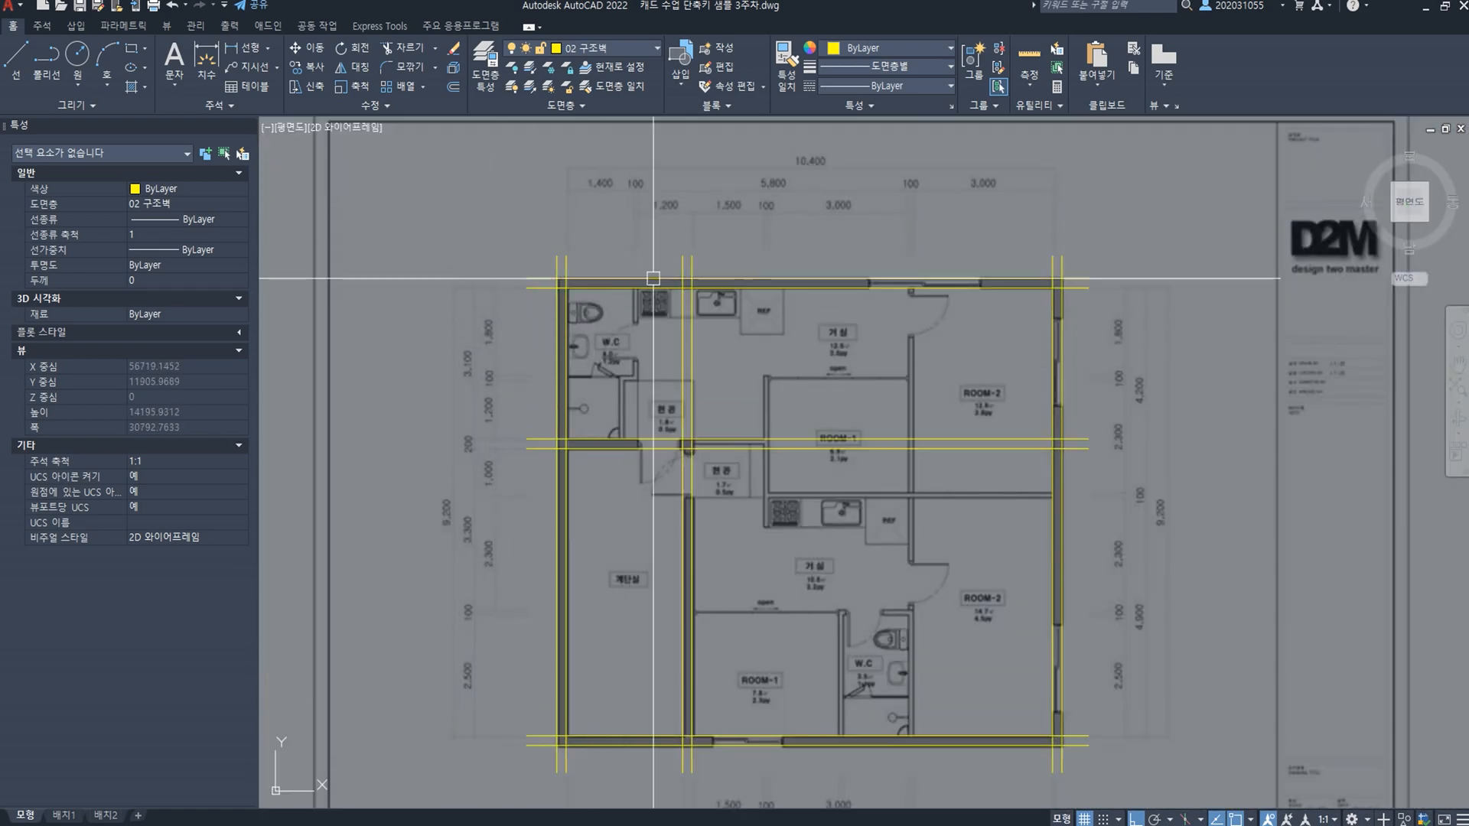
pyautogui.moveTo(889, 631); pyautogui.dragTo(882, 511, button='middle')
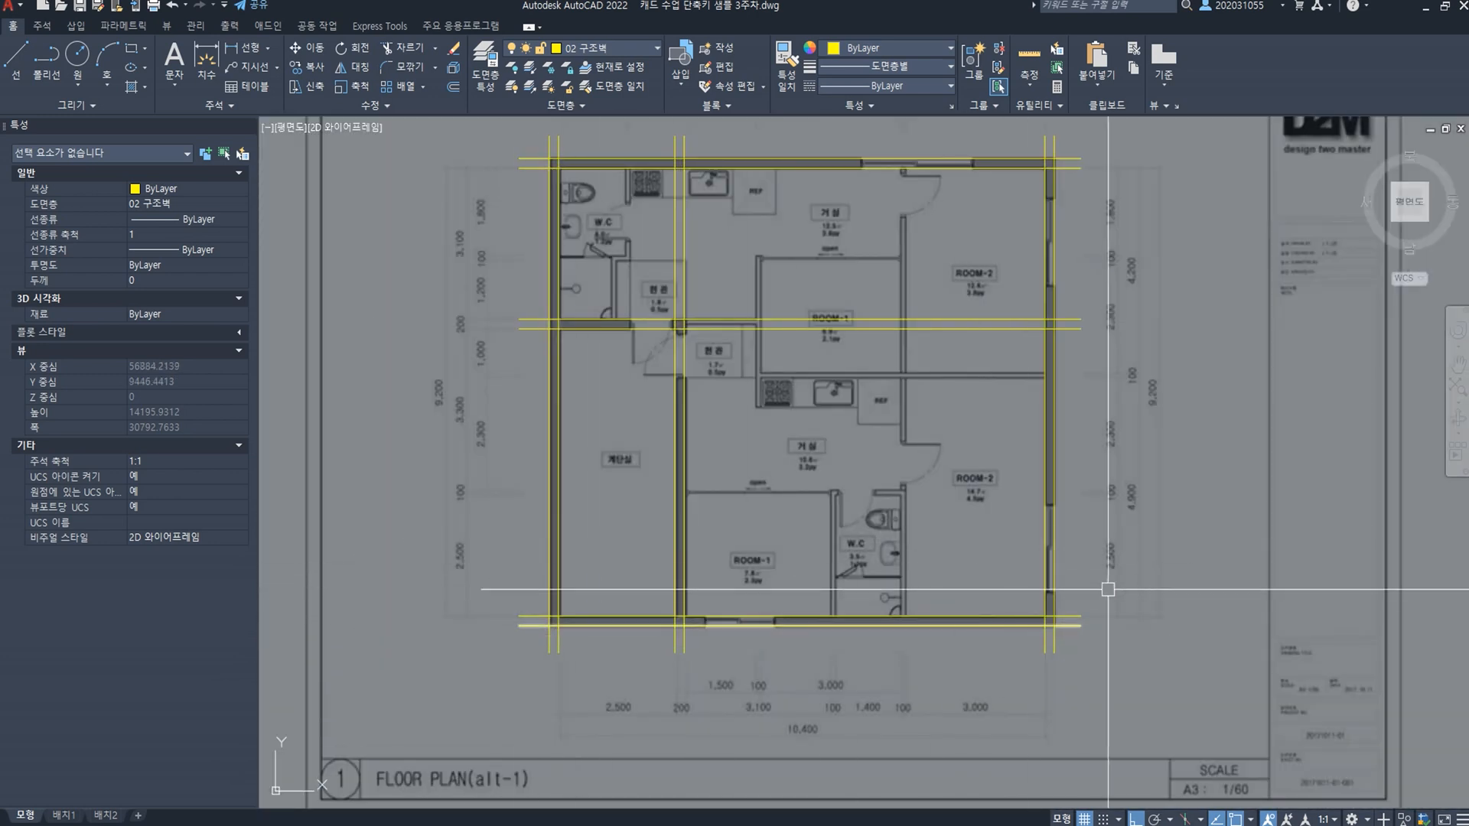
pyautogui.write('F')
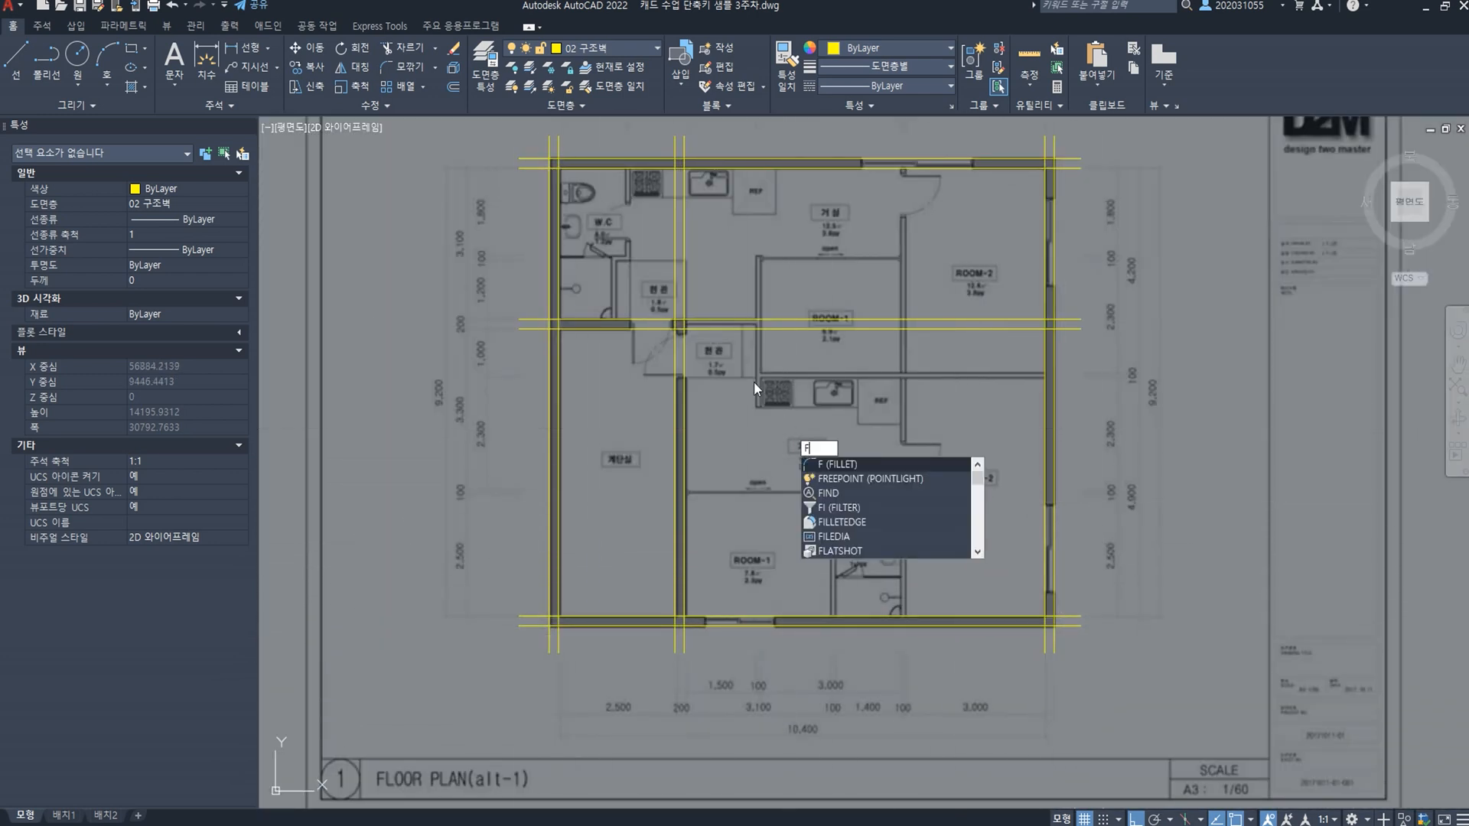
pyautogui.press('Return')
pyautogui.scroll(2, 493, 306)
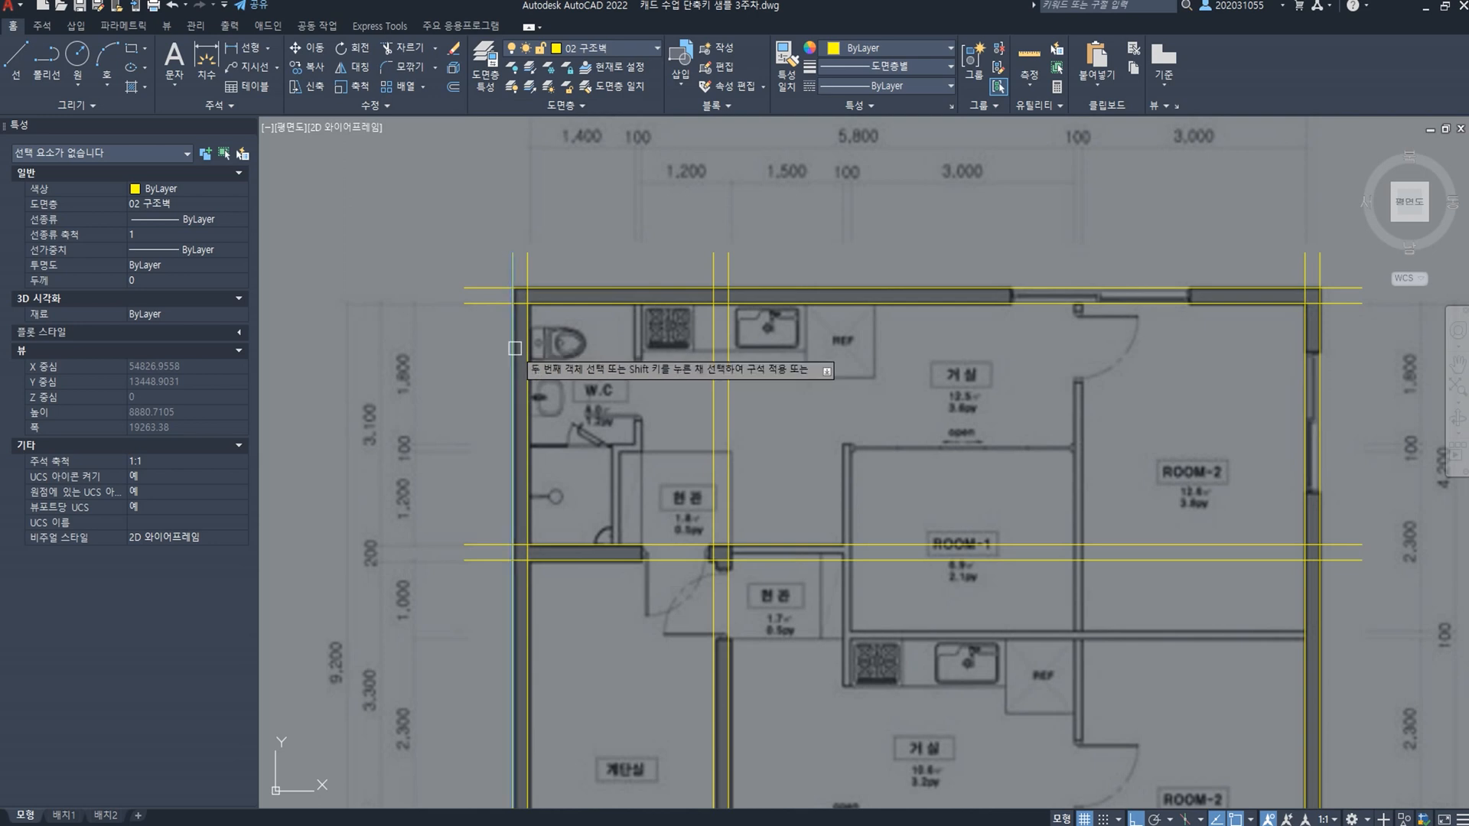
pyautogui.click(540, 290)
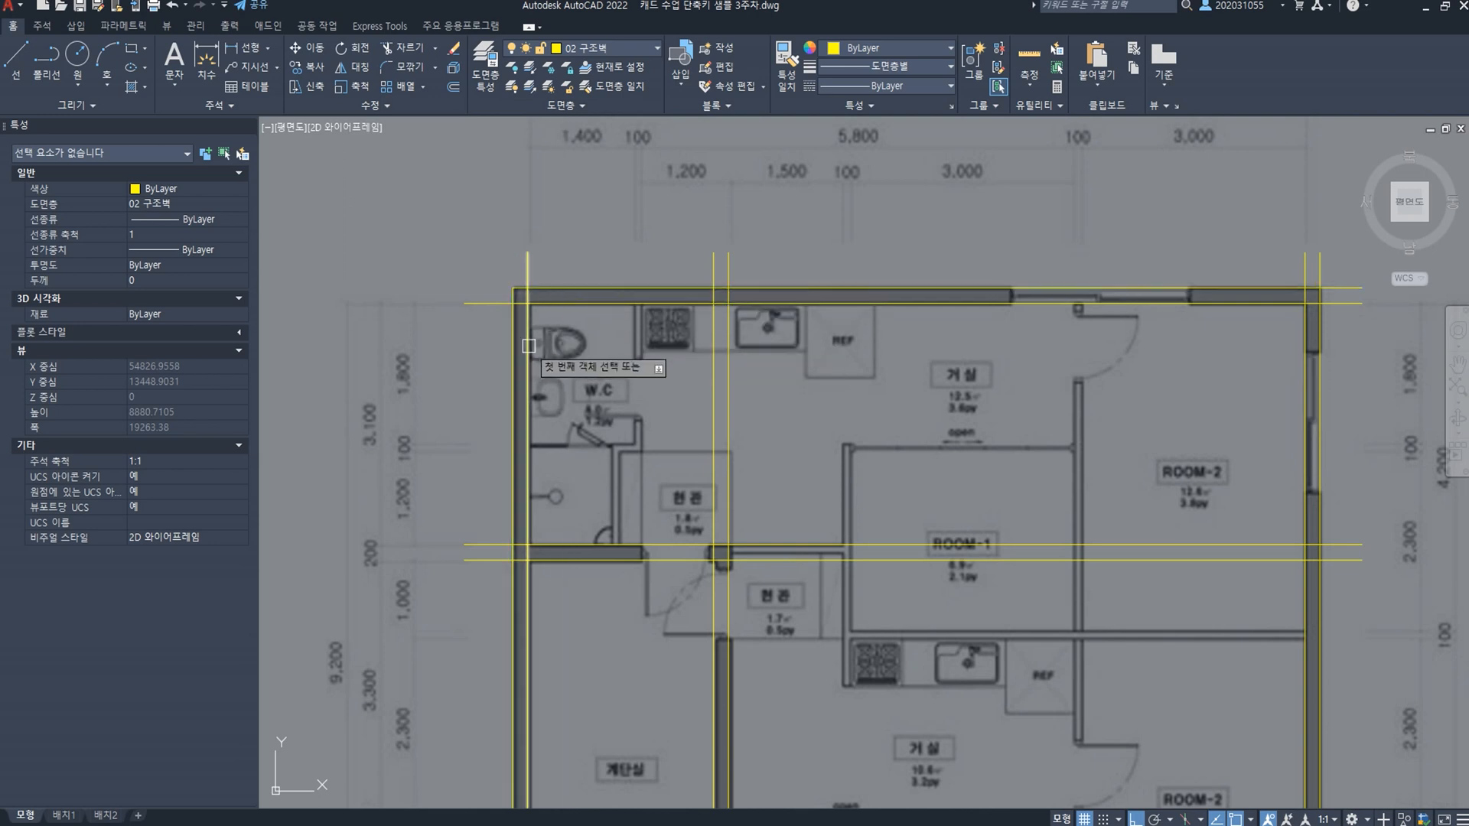
pyautogui.click(529, 346)
pyautogui.click(572, 304)
# Step: Fillet the outer and inner wall lines at the upper-right corner of the exterior walls
pyautogui.moveTo(884, 377); pyautogui.dragTo(370, 372, button='middle')
pyautogui.press('space')
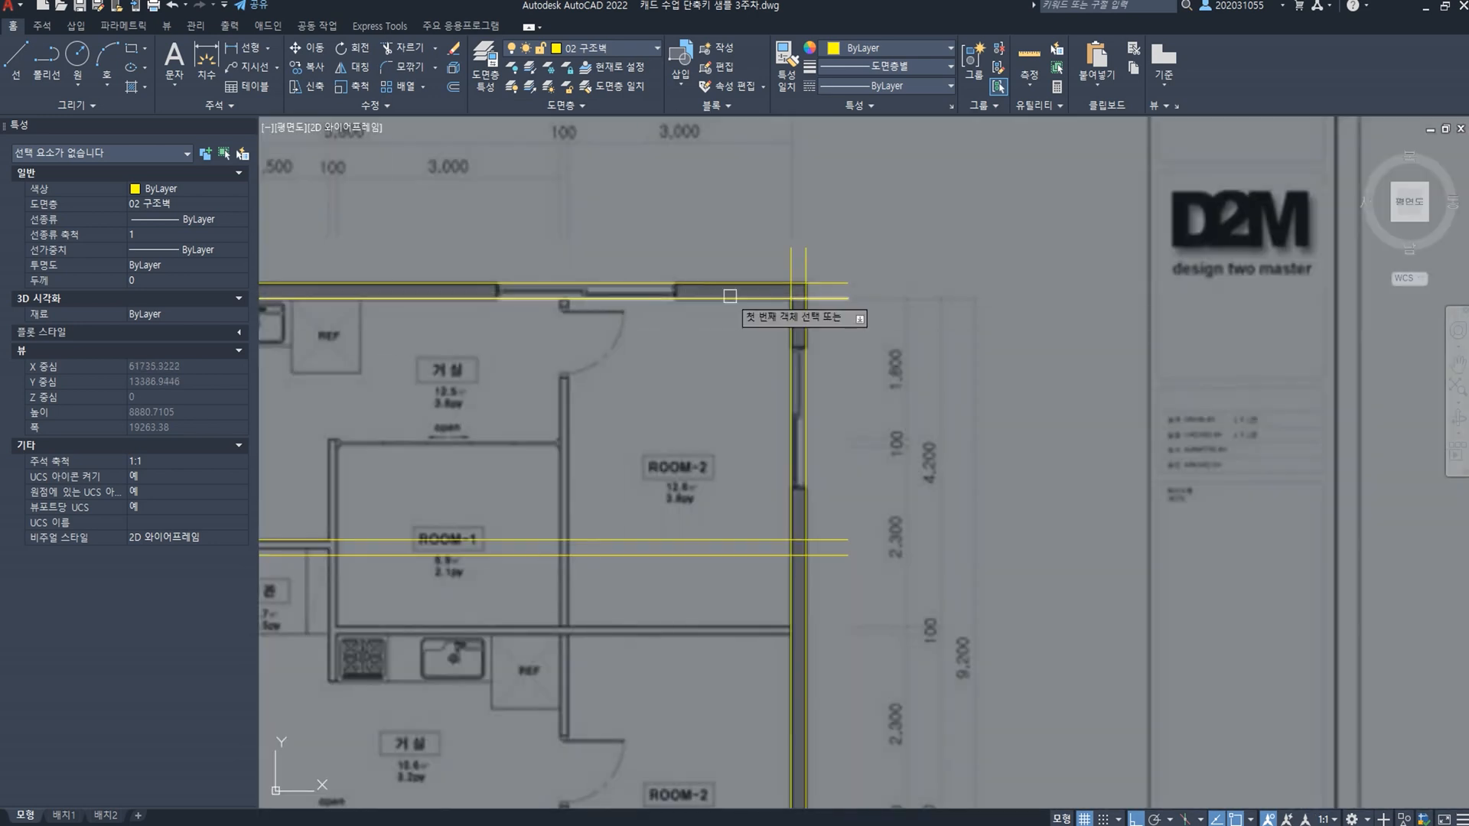
pyautogui.click(750, 281)
pyautogui.click(802, 345)
pyautogui.press('space')
pyautogui.click(768, 299)
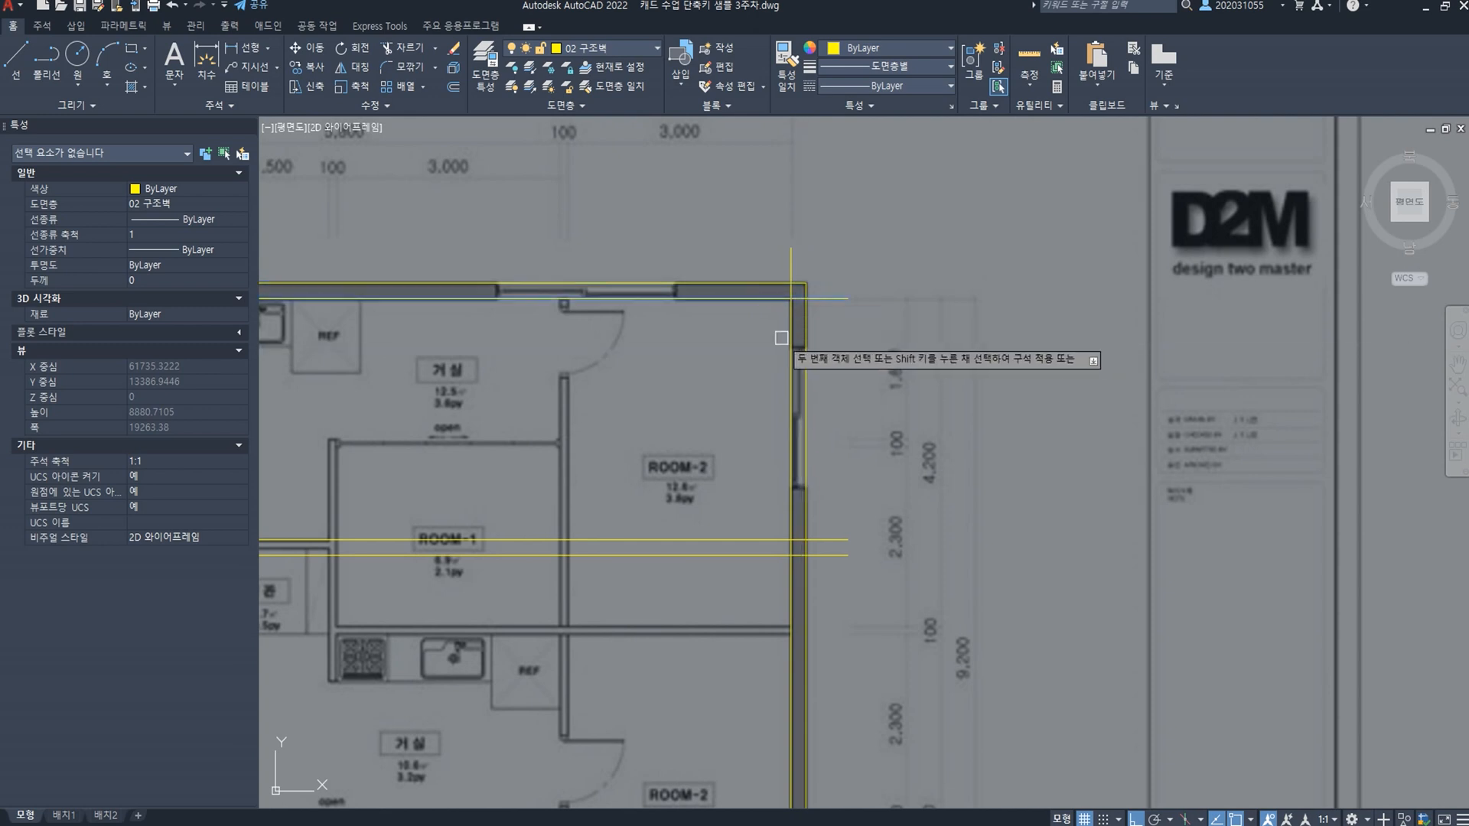
pyautogui.click(788, 344)
# Step: Fillet the outer and inner wall lines at the lower-right and lower-left corners of the exterior walls
pyautogui.moveTo(764, 797); pyautogui.dragTo(767, 502, button='middle')
pyautogui.press('space')
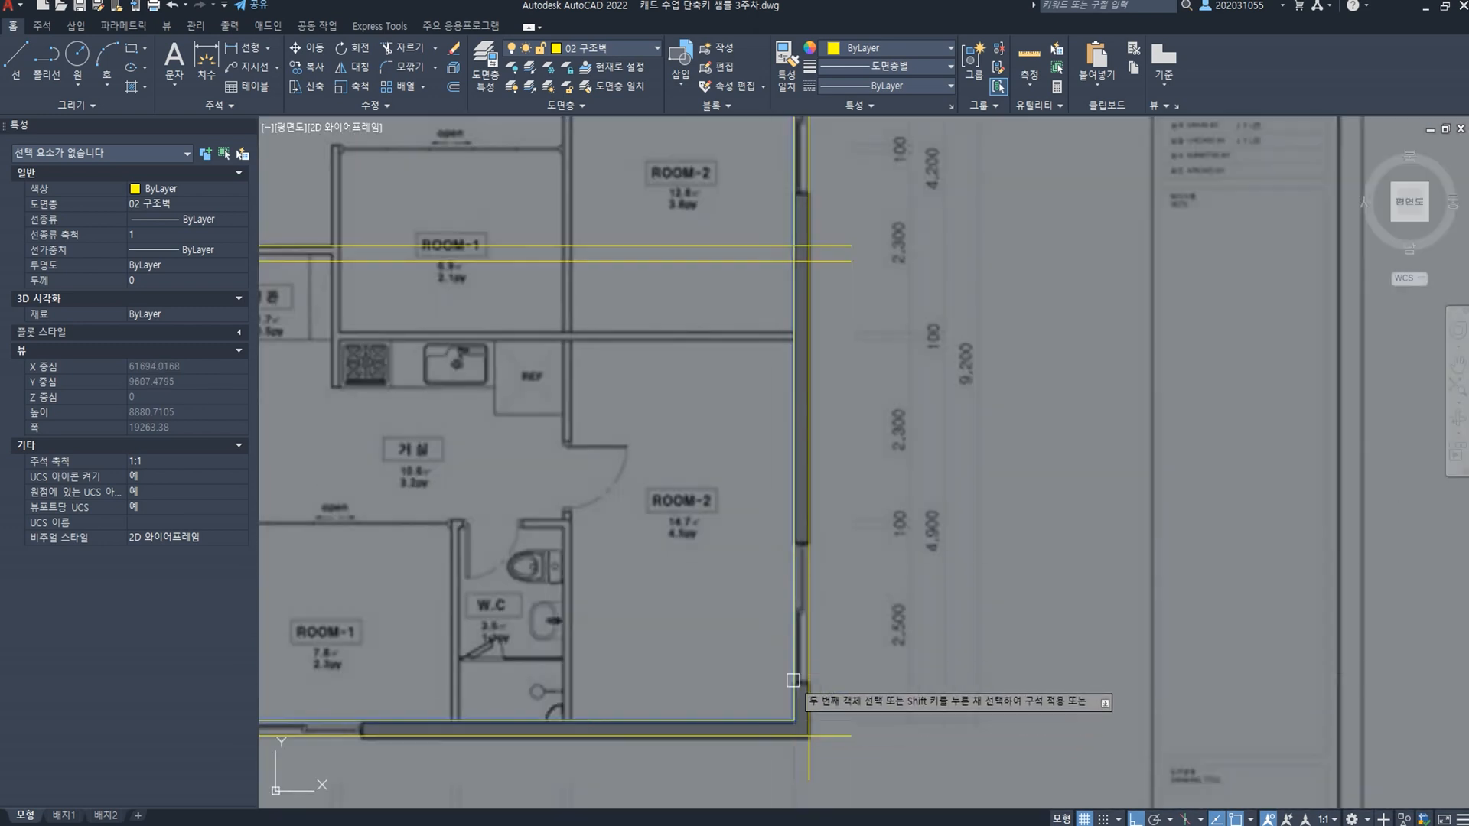
pyautogui.moveTo(587, 660); pyautogui.dragTo(993, 567, button='middle')
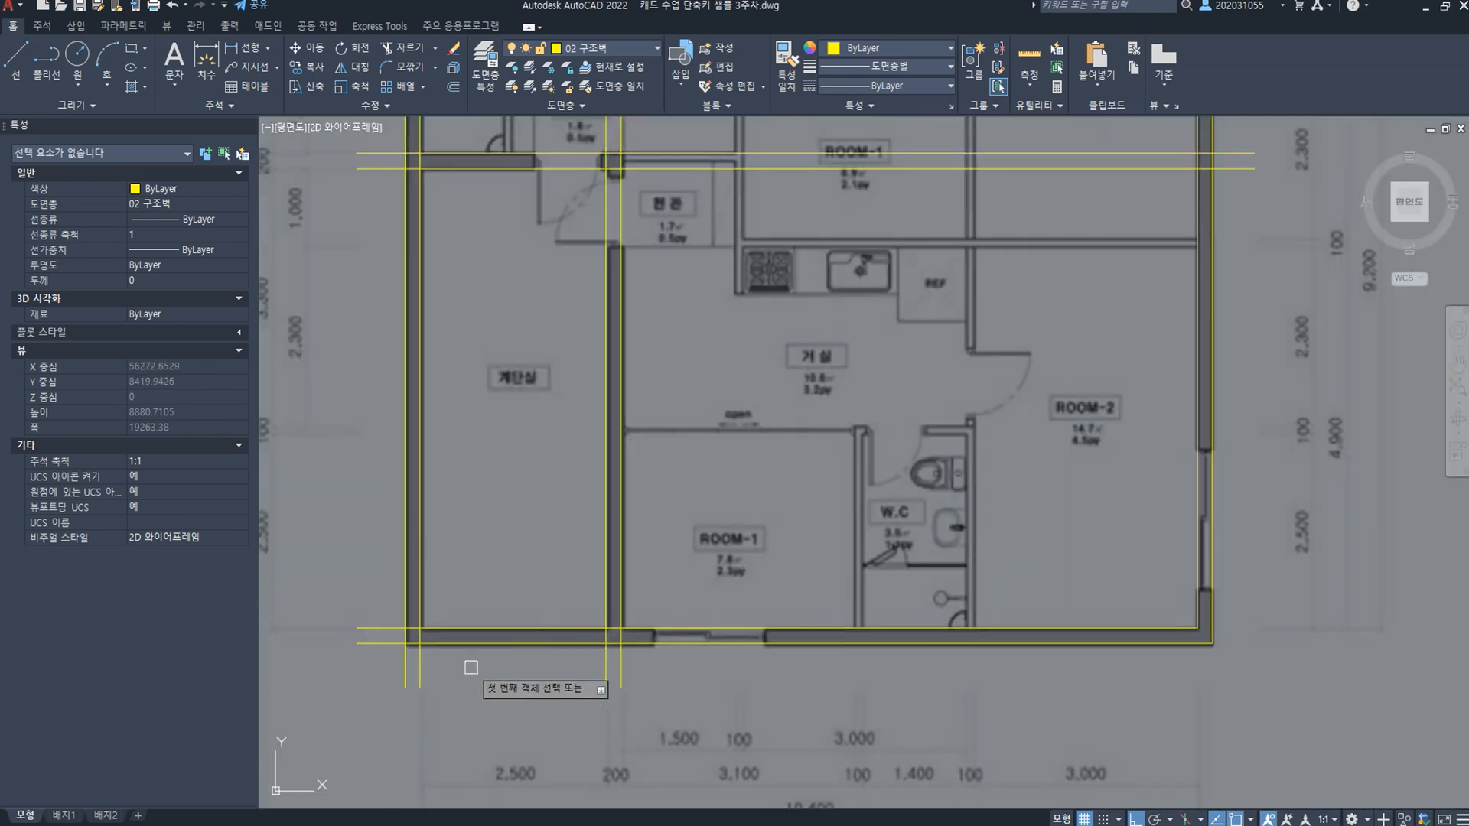
pyautogui.click(481, 642)
pyautogui.press('space')
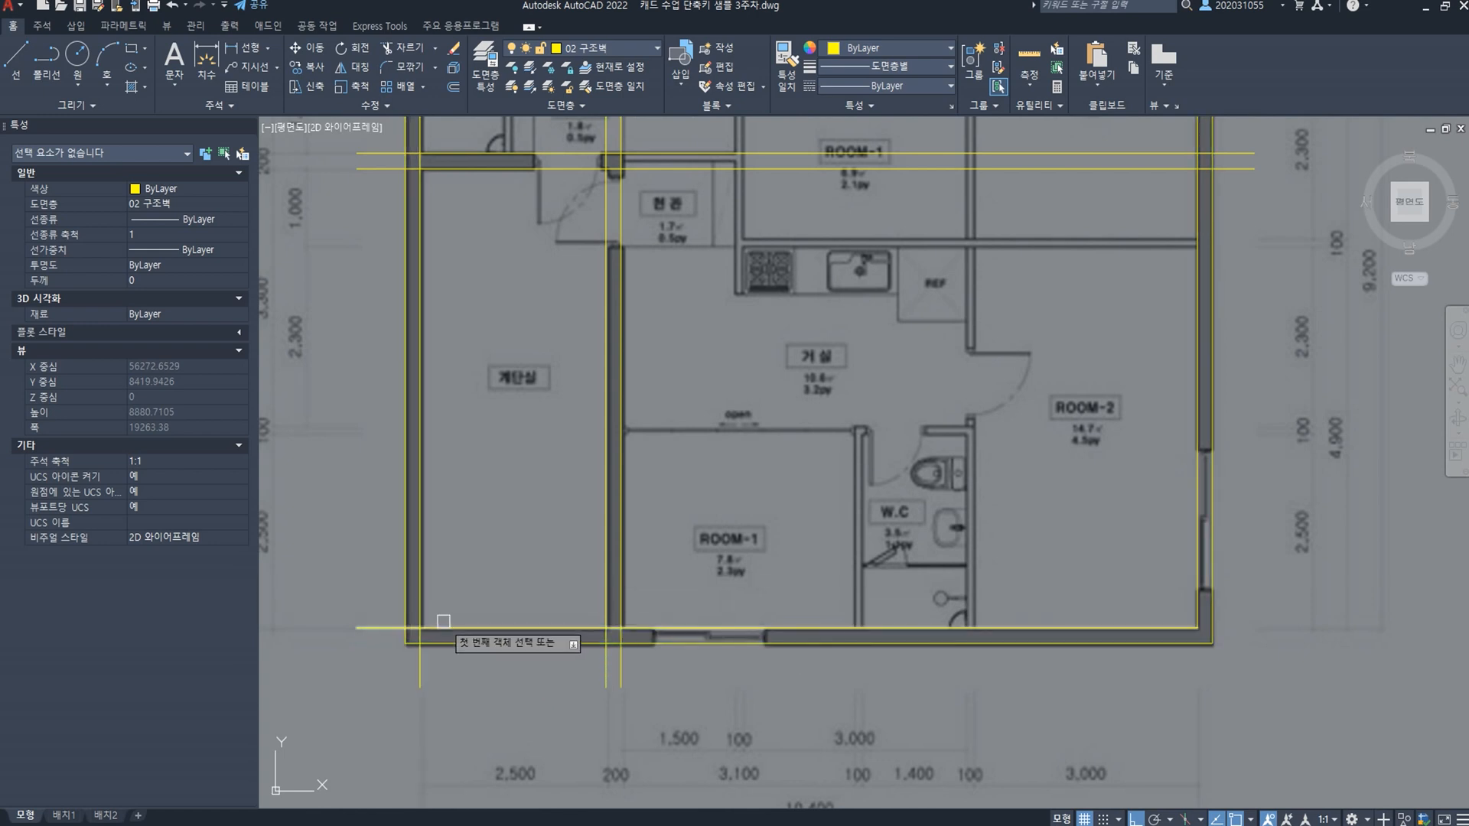
pyautogui.press('Escape')
# Step: Fillet both pairs of interior structural wall lines at the upper-right corner of the 계단실
pyautogui.scroll(-4, 535, 551)
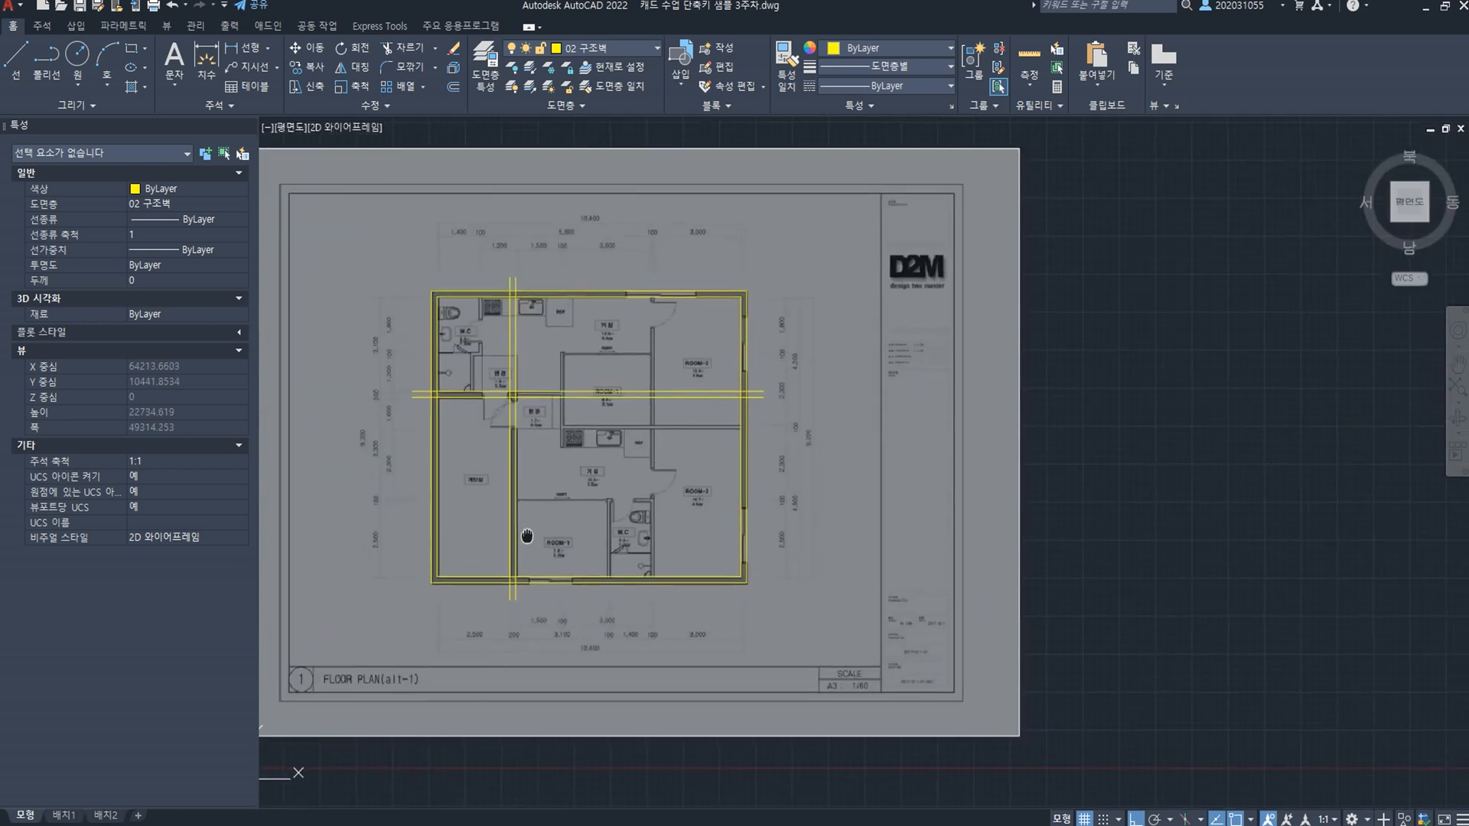
pyautogui.scroll(4, 440, 422)
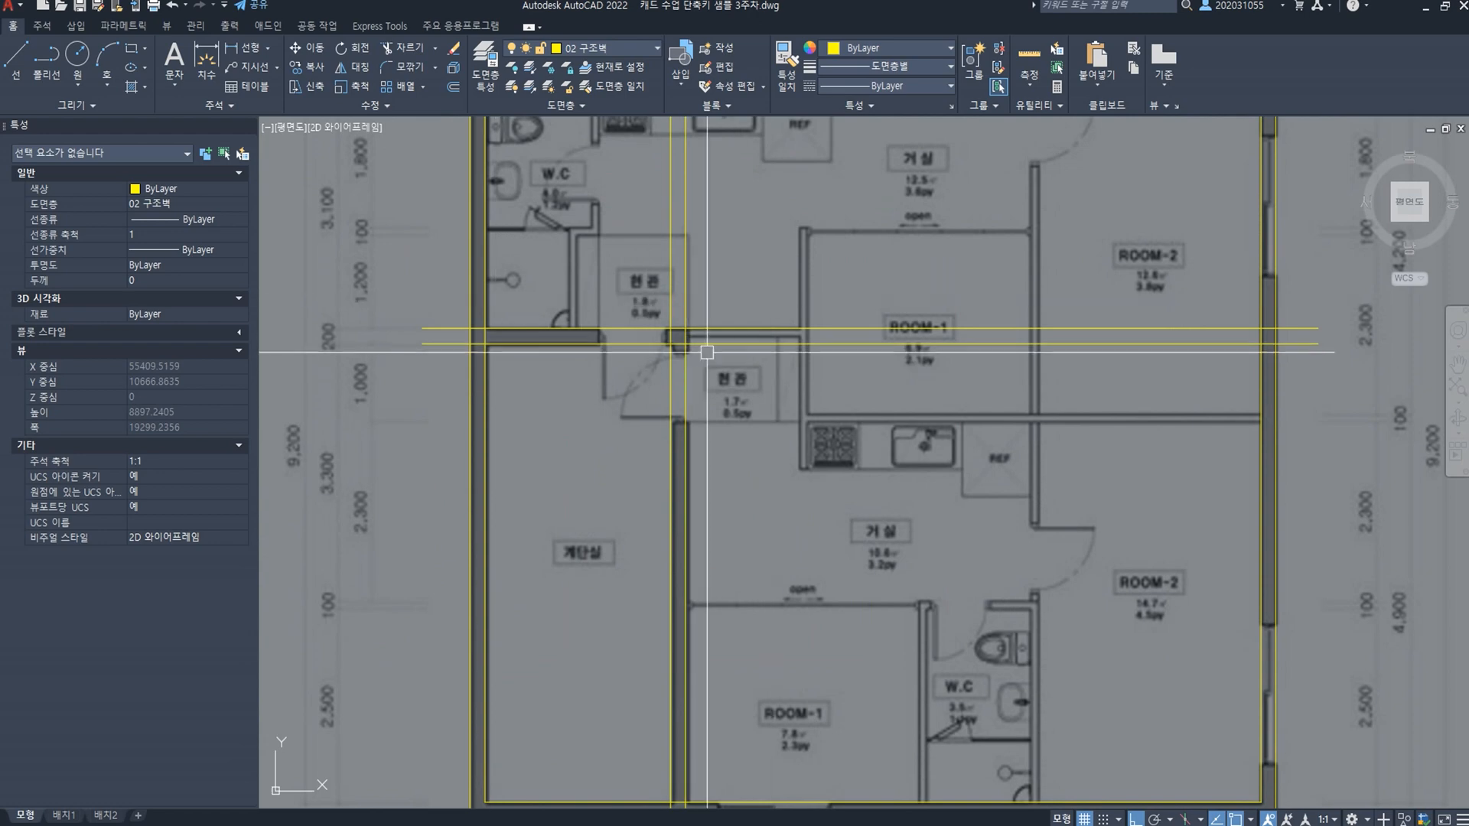
pyautogui.scroll(2, 707, 352)
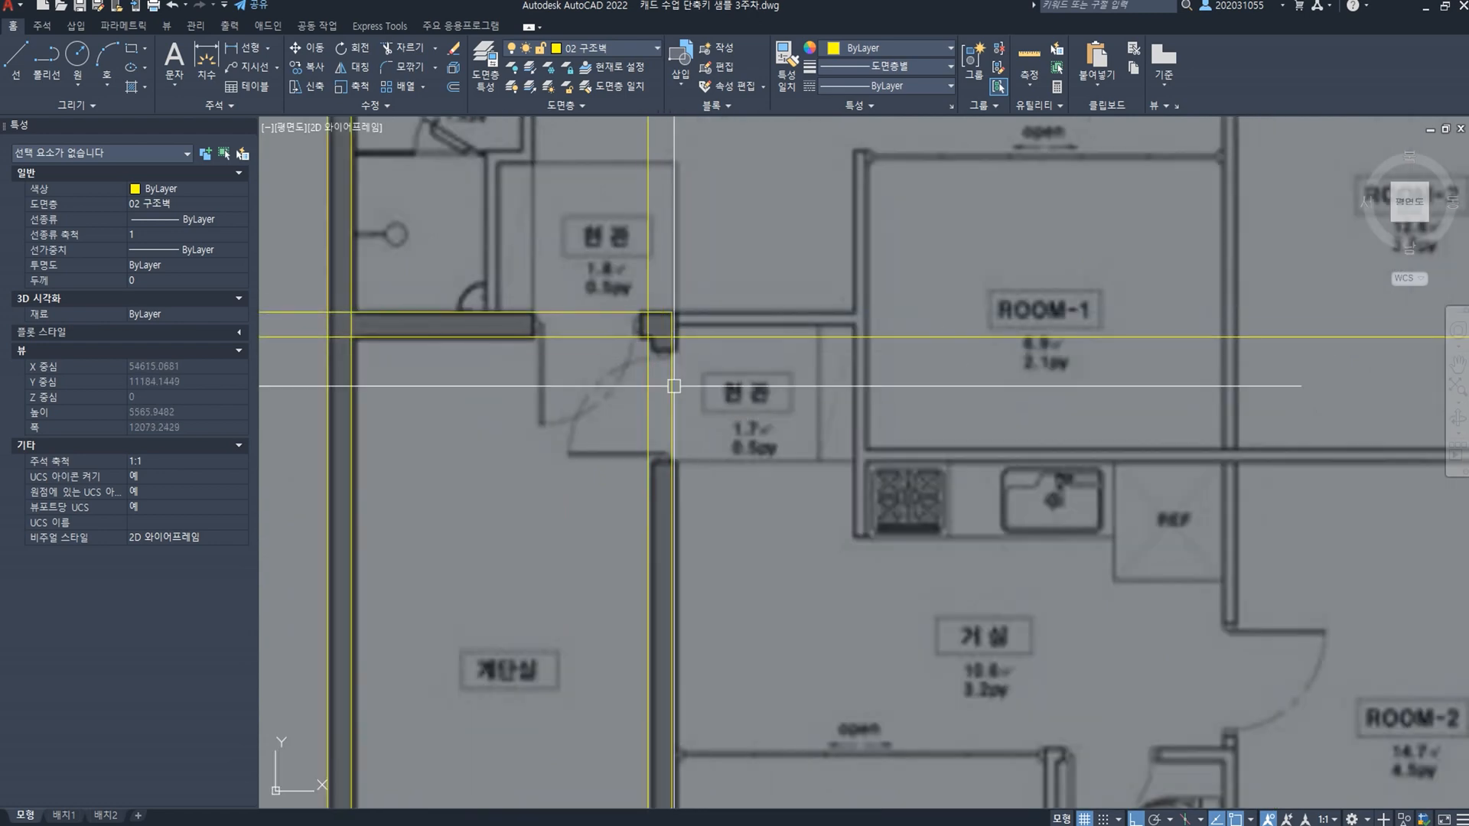
pyautogui.click(626, 340)
pyautogui.click(646, 367)
pyautogui.scroll(-4, 669, 386)
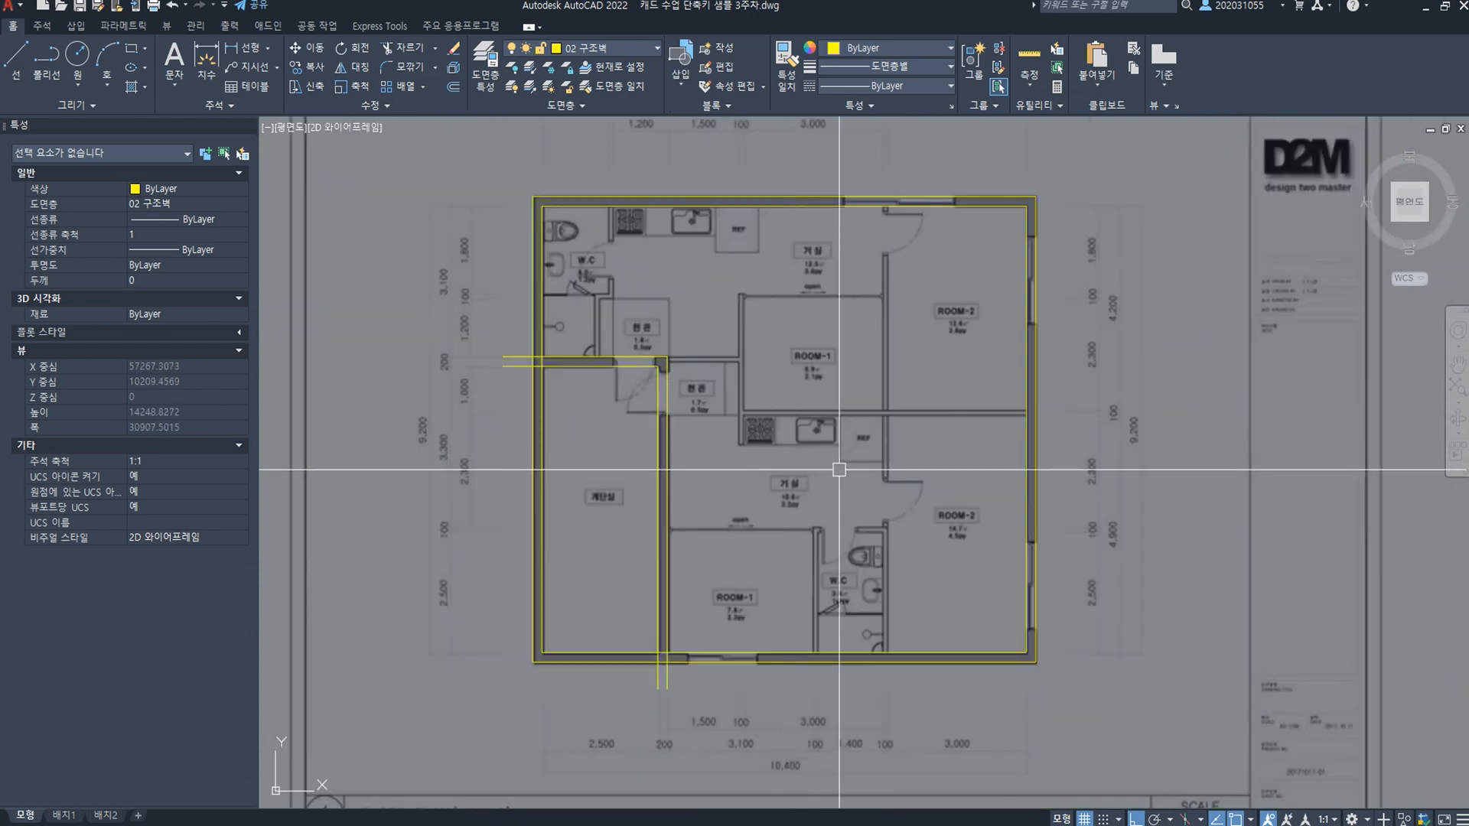
pyautogui.moveTo(841, 471); pyautogui.dragTo(712, 466, button='middle')
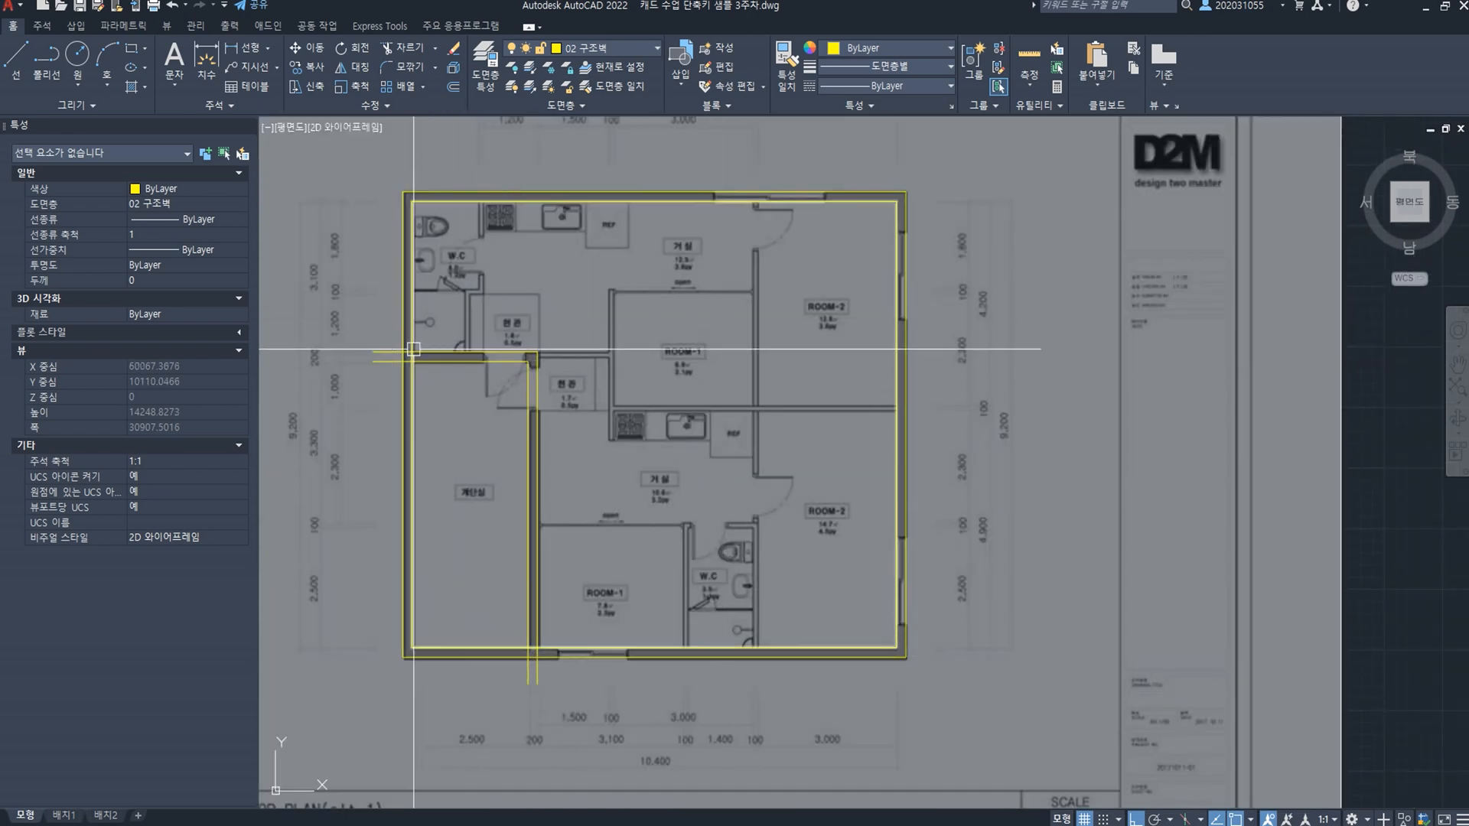
pyautogui.scroll(6, 413, 350)
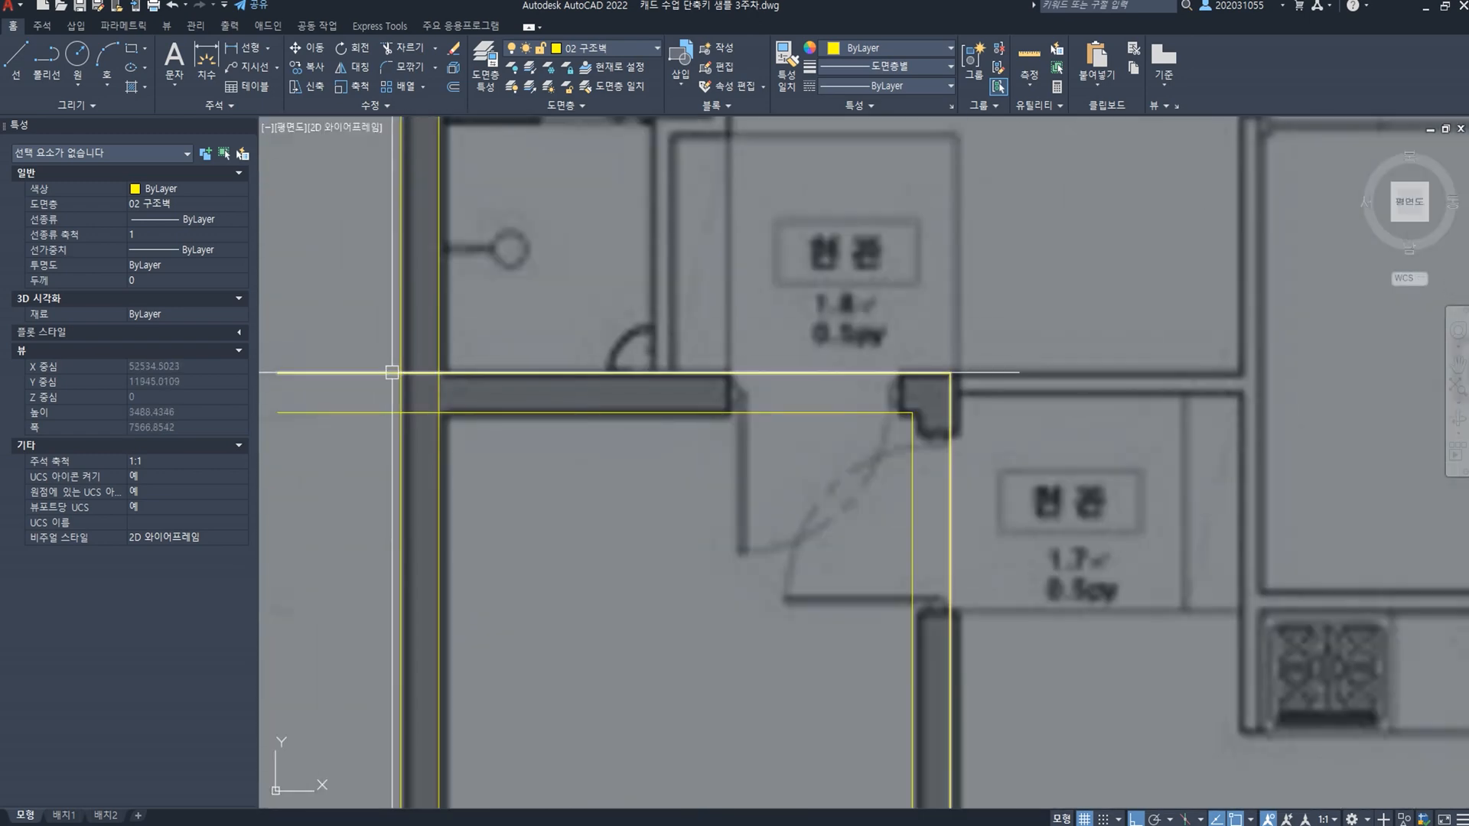
pyautogui.write('tr')
pyautogui.press('Escape')
# Step: Draw a practice rectangle in the empty gap between the two drawing sheets
pyautogui.scroll(-4, 435, 367)
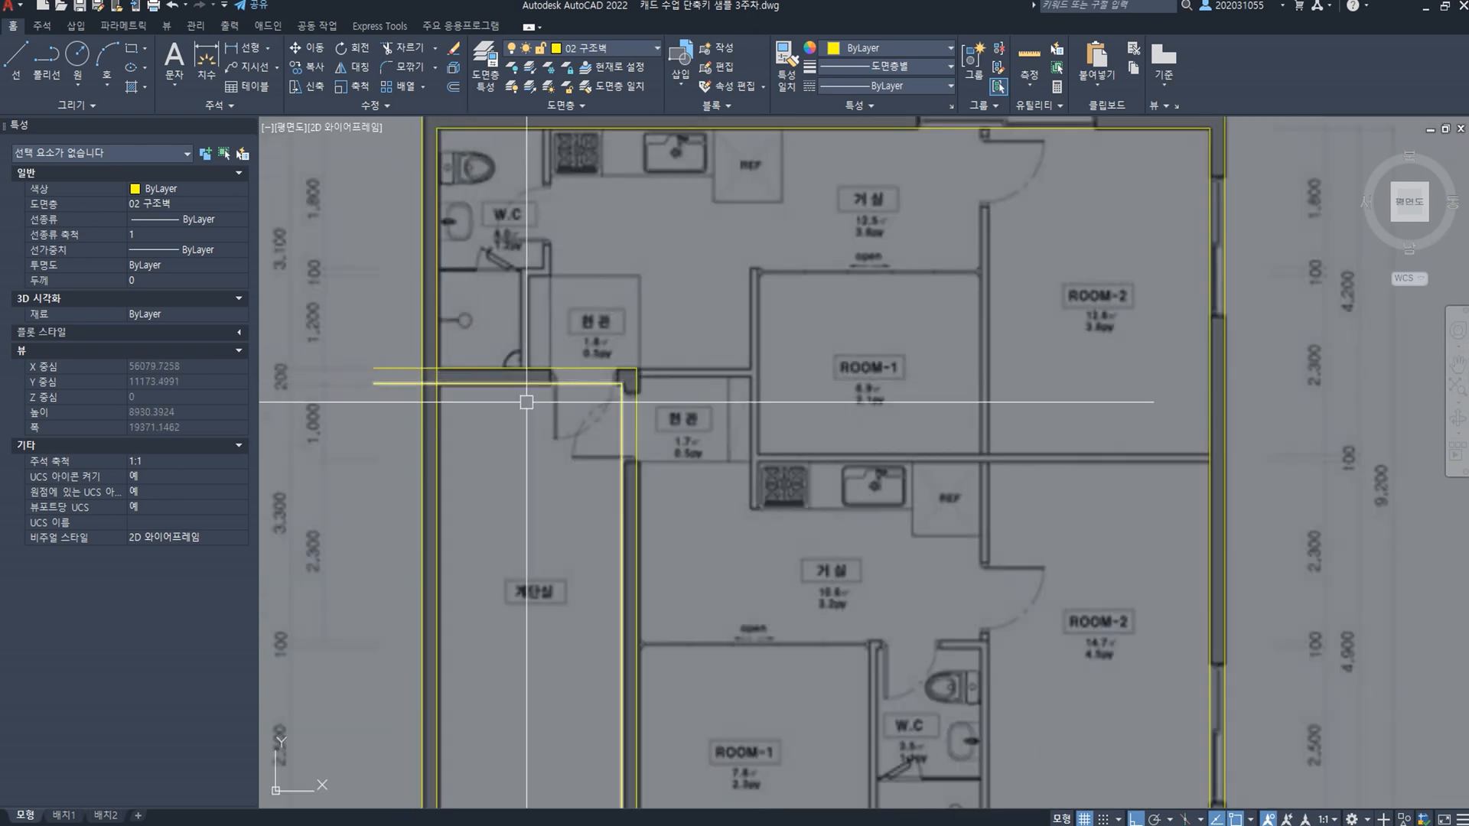
pyautogui.moveTo(406, 424); pyautogui.dragTo(999, 487, button='middle')
pyautogui.moveTo(490, 491); pyautogui.dragTo(878, 493, button='middle')
pyautogui.write('rec')
pyautogui.press('Return')
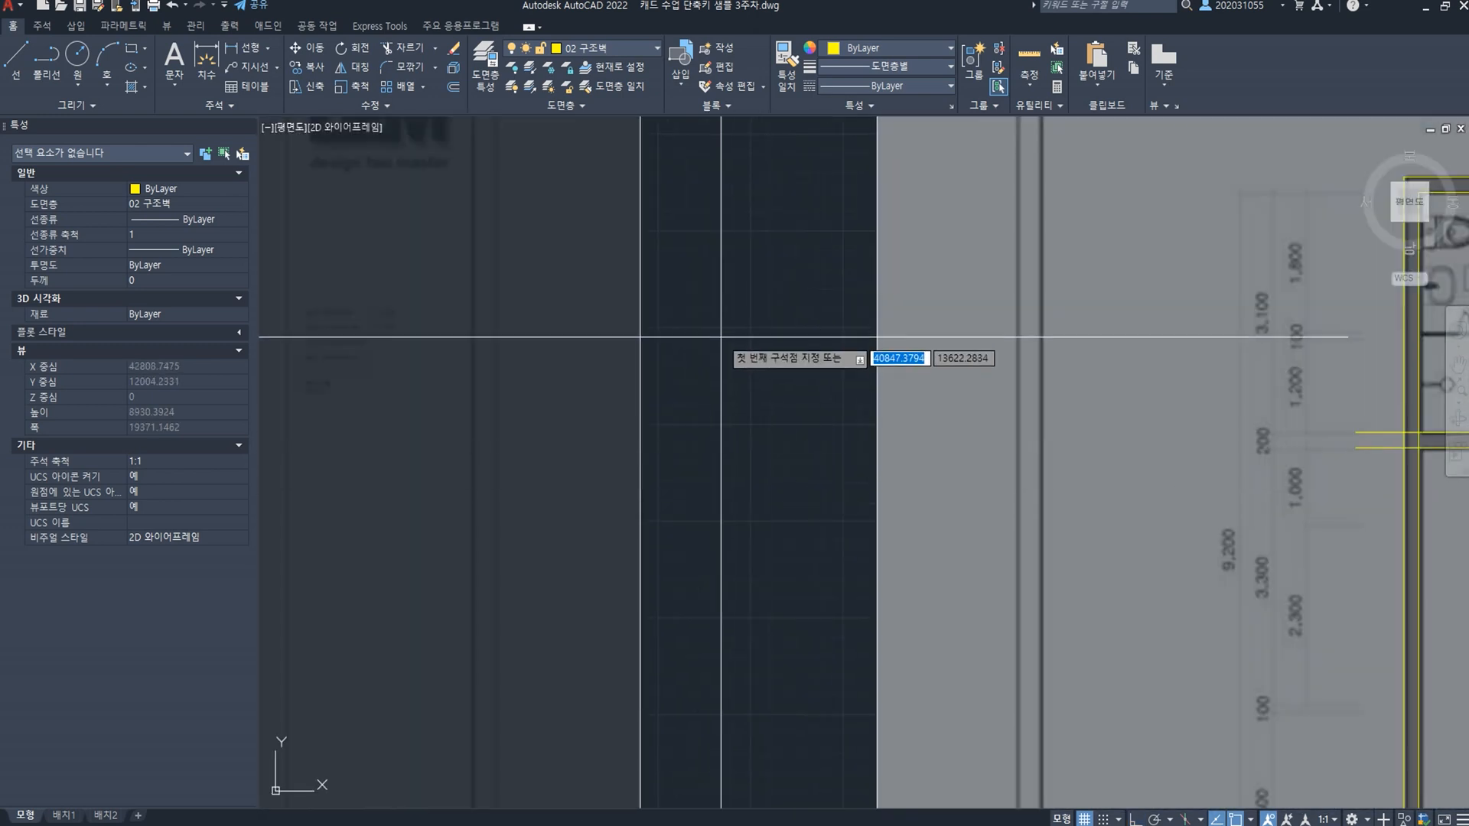
pyautogui.click(707, 327)
pyautogui.click(816, 485)
# Step: Draw two vertical polylines through the practice rectangle, extending past its upper and lower edges
pyautogui.write('PL')
pyautogui.press('Return')
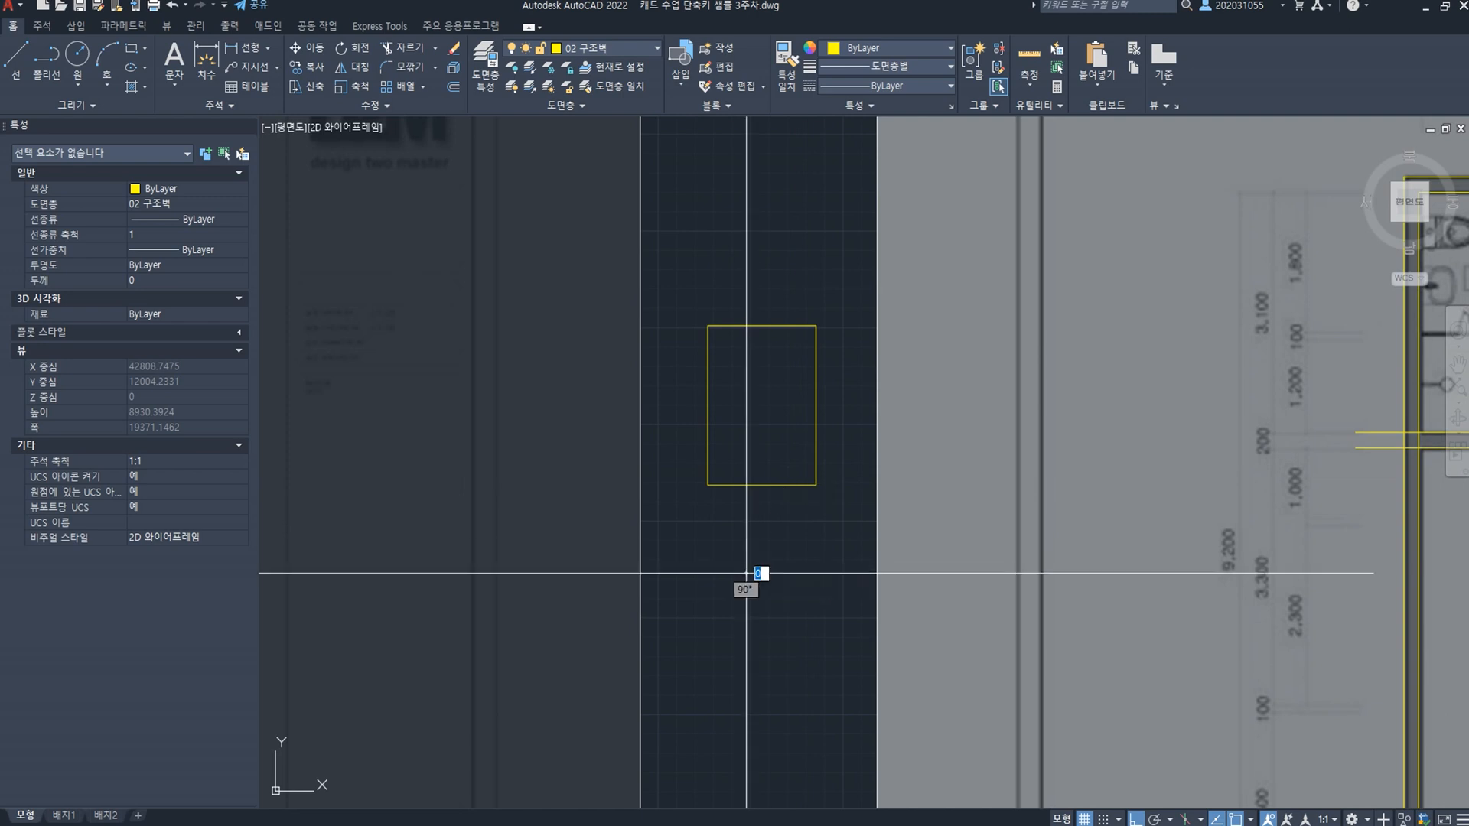
pyautogui.click(745, 573)
pyautogui.press('Return')
pyautogui.click(780, 547)
pyautogui.click(780, 265)
pyautogui.press('Return')
# Step: Draw two horizontal polylines across the practice rectangle, extending past both of its vertical edges
pyautogui.press('Return')
pyautogui.click(673, 386)
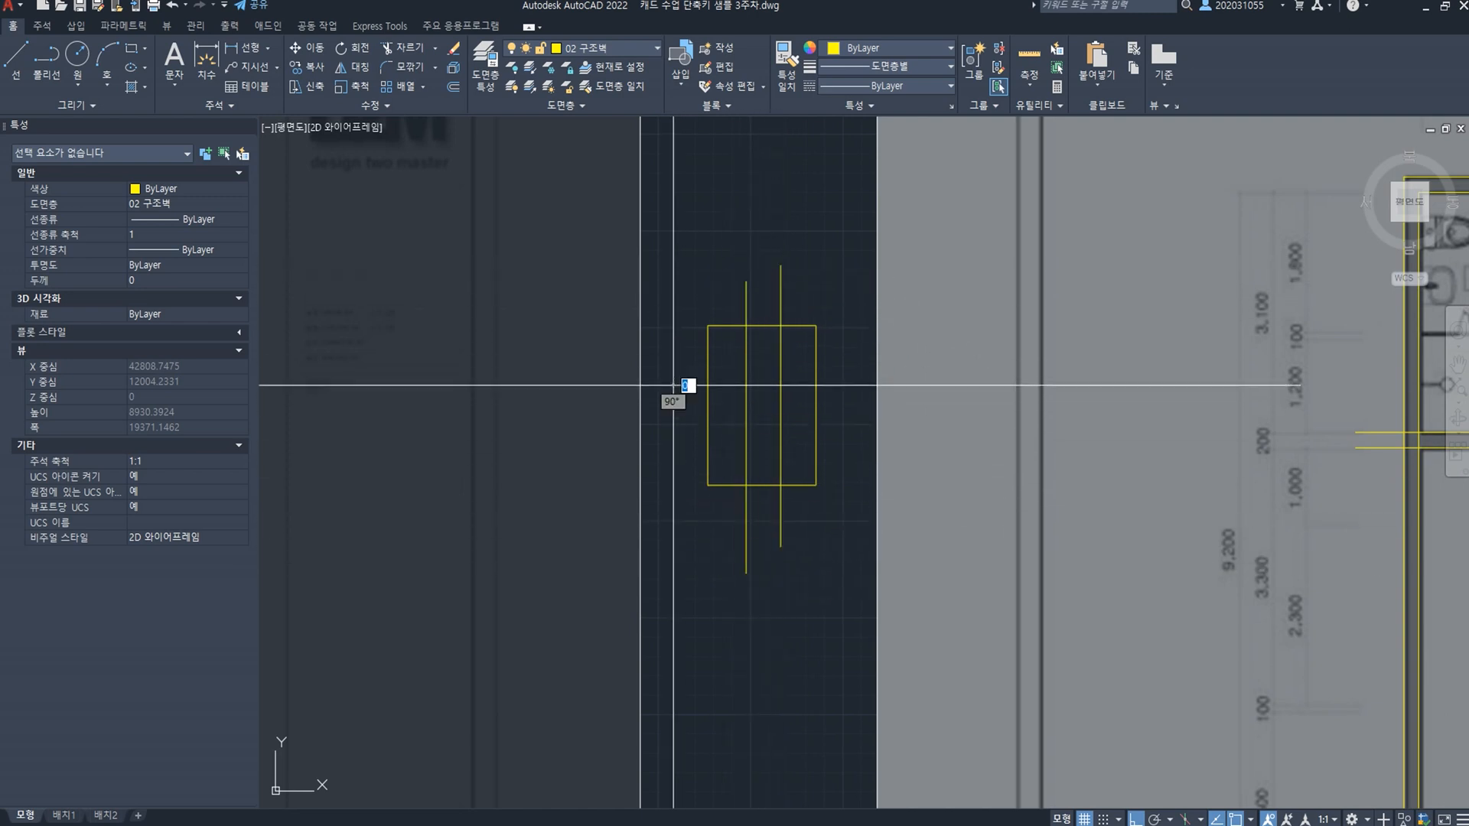
pyautogui.click(845, 407)
pyautogui.press('Return')
pyautogui.press('Return')
pyautogui.click(692, 426)
pyautogui.click(846, 430)
pyautogui.press('Return')
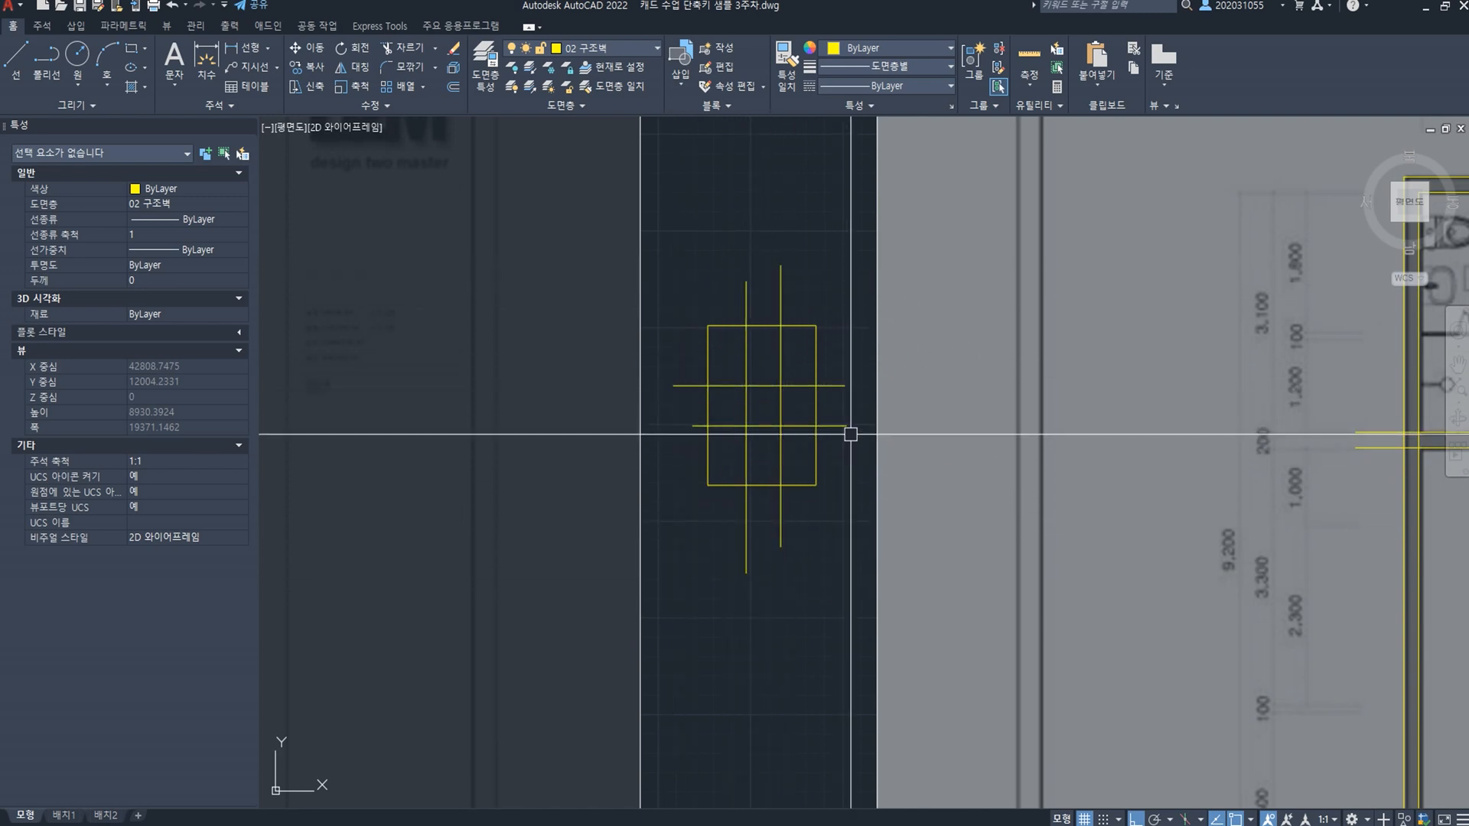
# Step: Trim away the parts of the practice lines below and inside the rectangle, using the rectangle as the cutting edge
pyautogui.scroll(3, 796, 462)
pyautogui.write('TR')
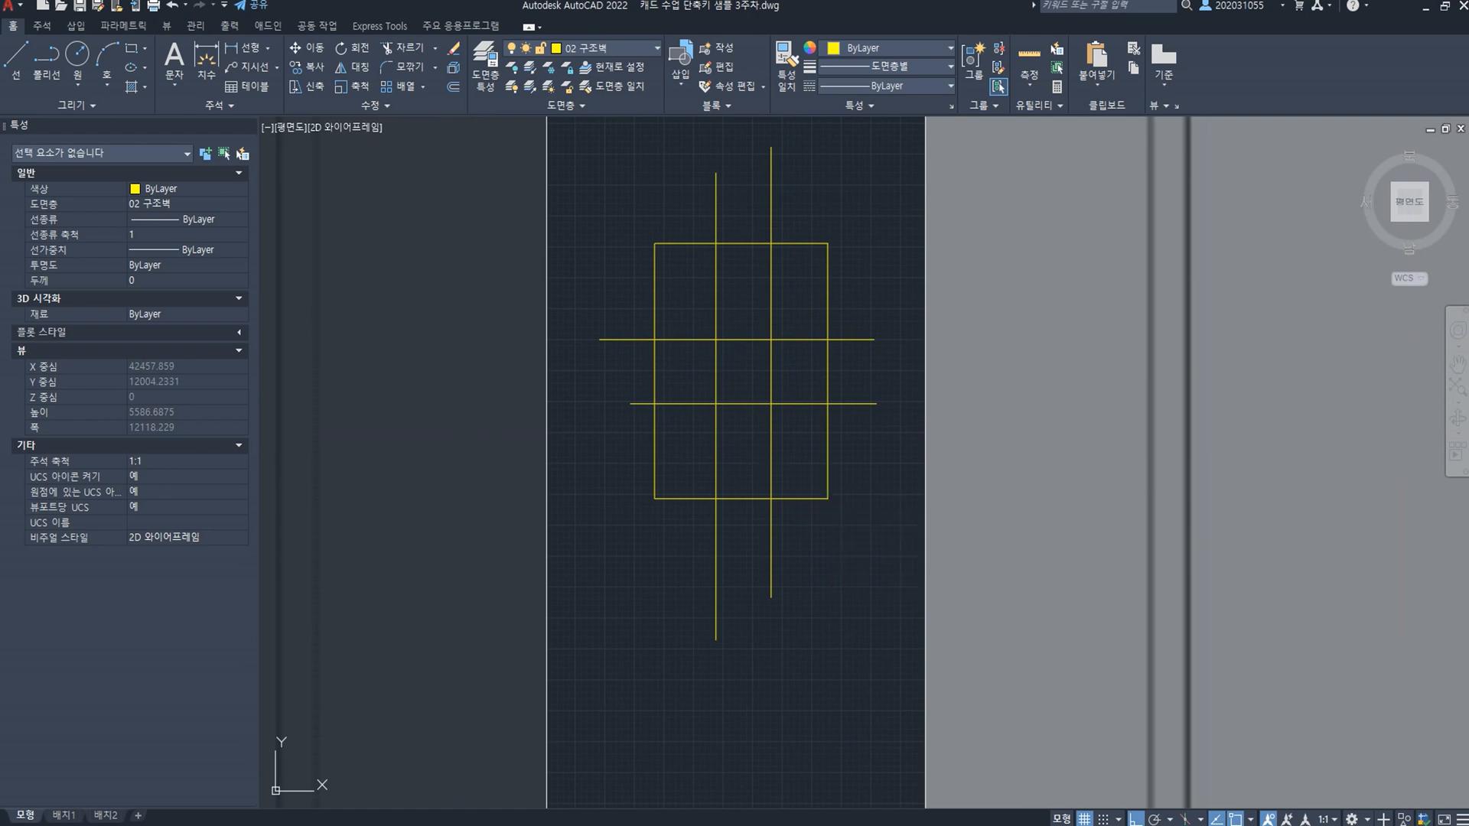
pyautogui.press('Return')
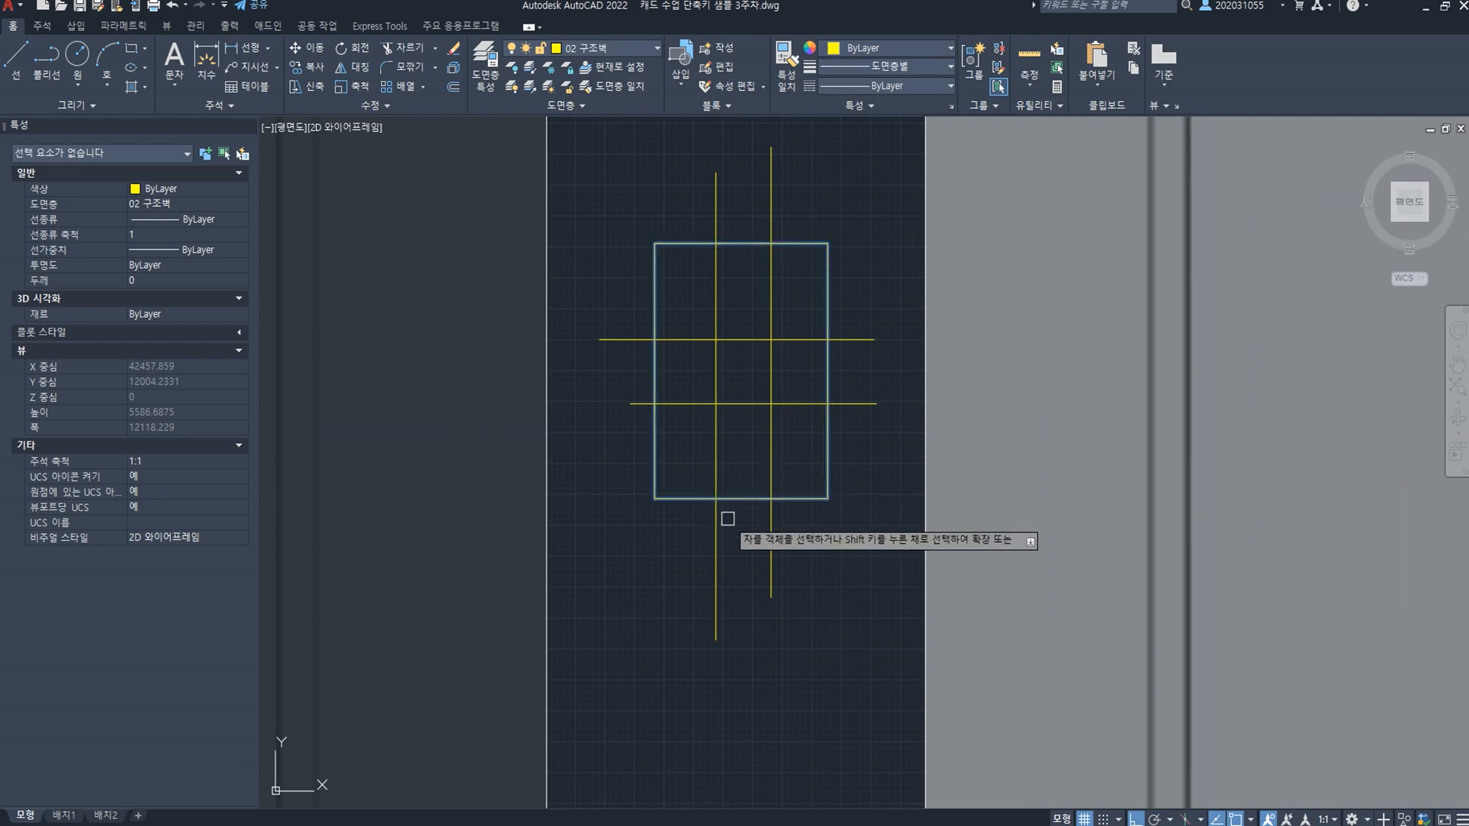
pyautogui.click(819, 534)
pyautogui.click(689, 583)
pyautogui.click(791, 442)
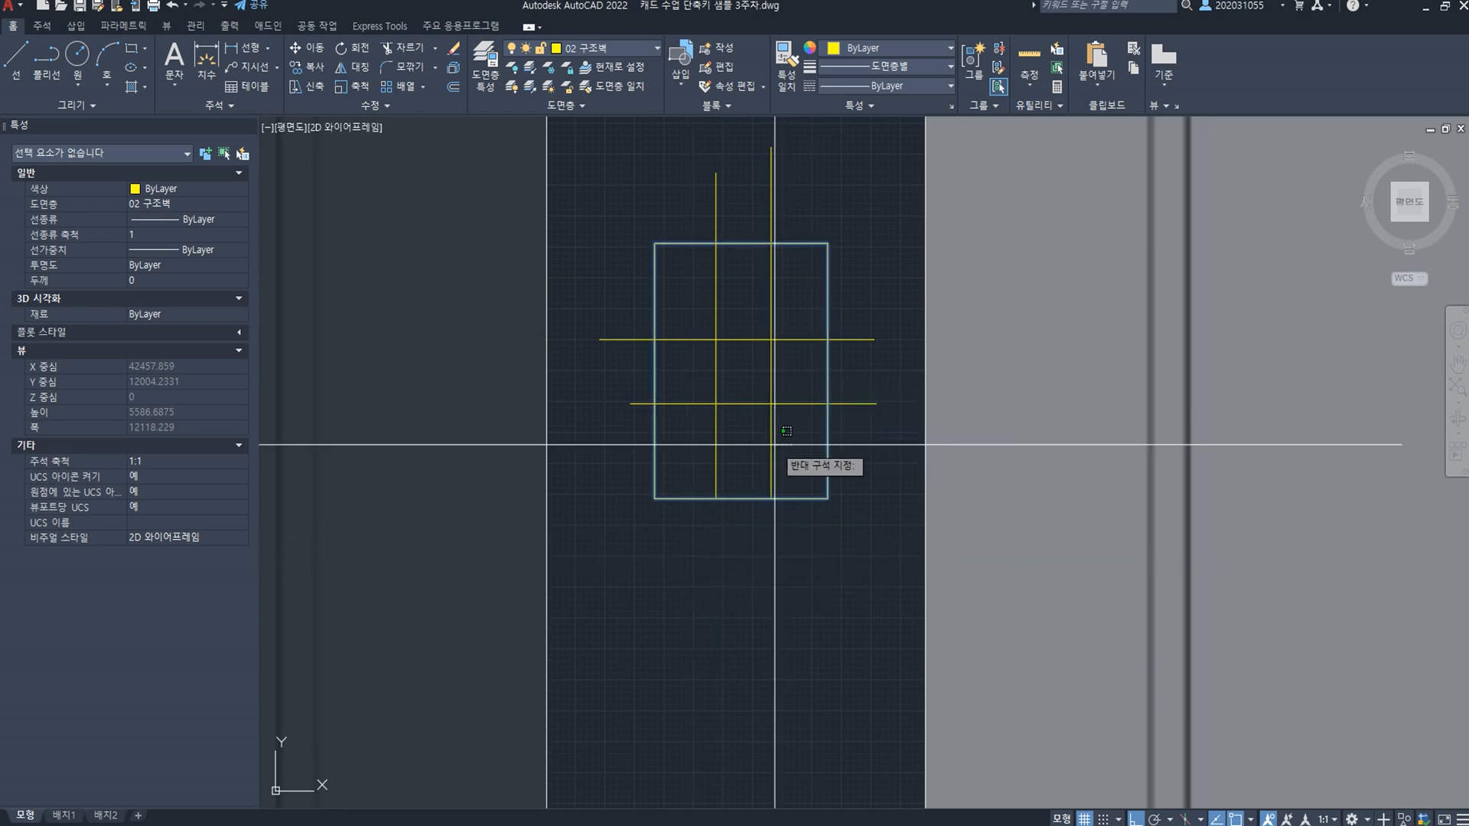
pyautogui.click(712, 446)
pyautogui.click(776, 442)
pyautogui.click(750, 374)
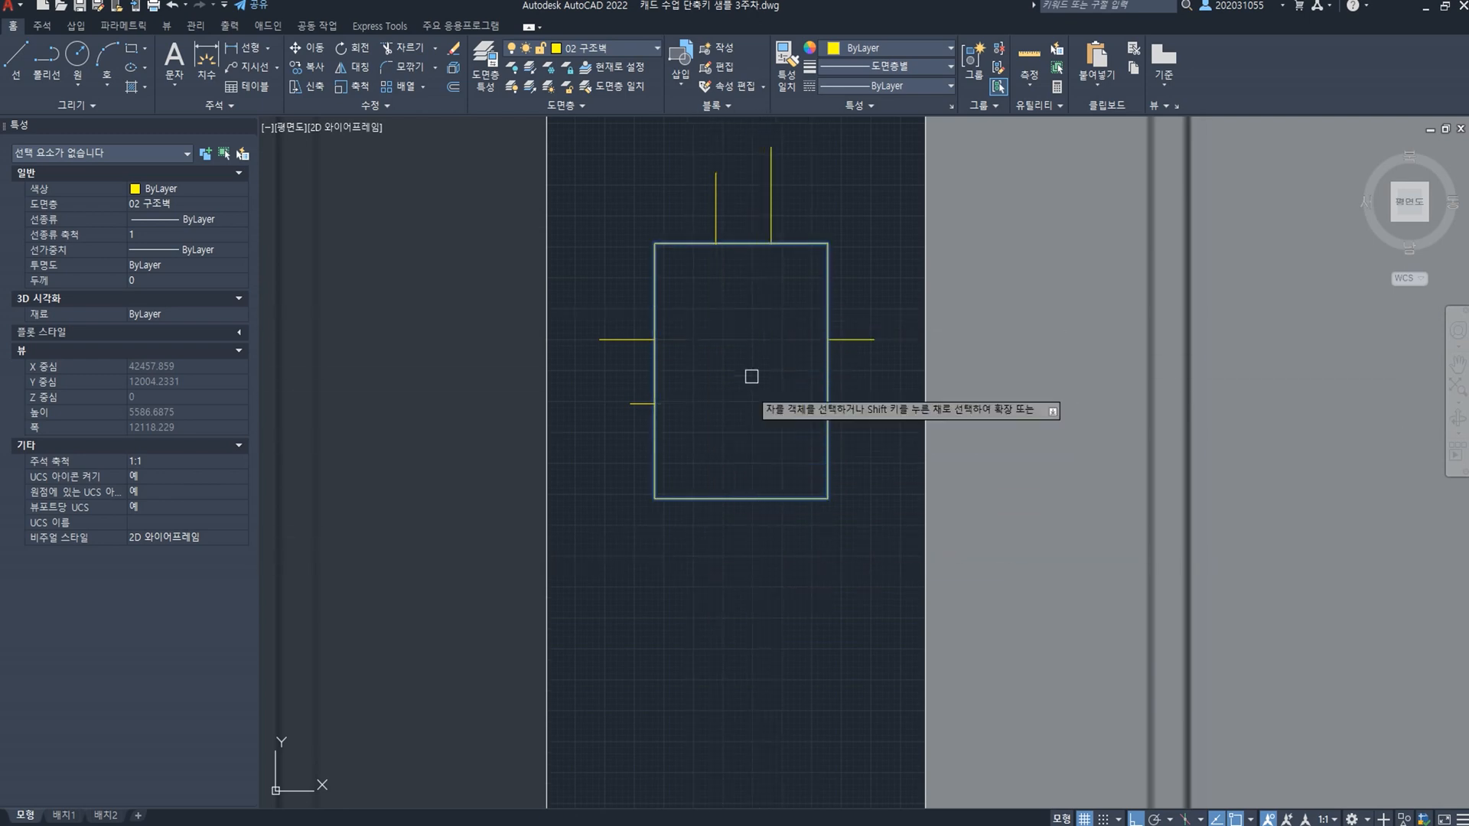
# Step: Undo the trims made against the practice rectangle
pyautogui.press('Escape')
pyautogui.hotkey('ctrl', 'z')
pyautogui.scroll(-2, 770, 512)
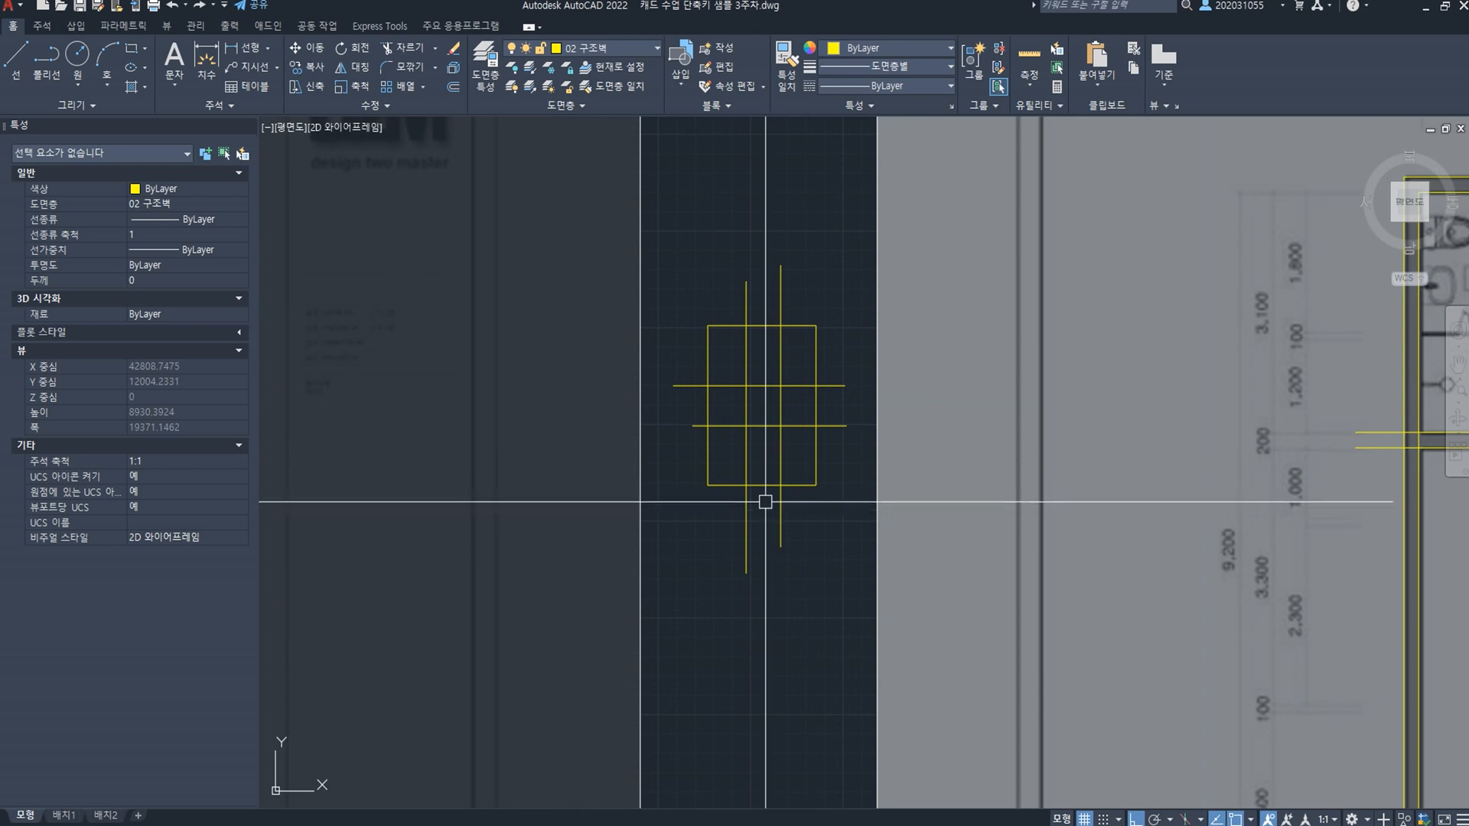
# Step: Trim individual segments of the crossing practice lines inside the rectangle, using all objects as cutting edges
pyautogui.press('Return')
pyautogui.scroll(2, 762, 458)
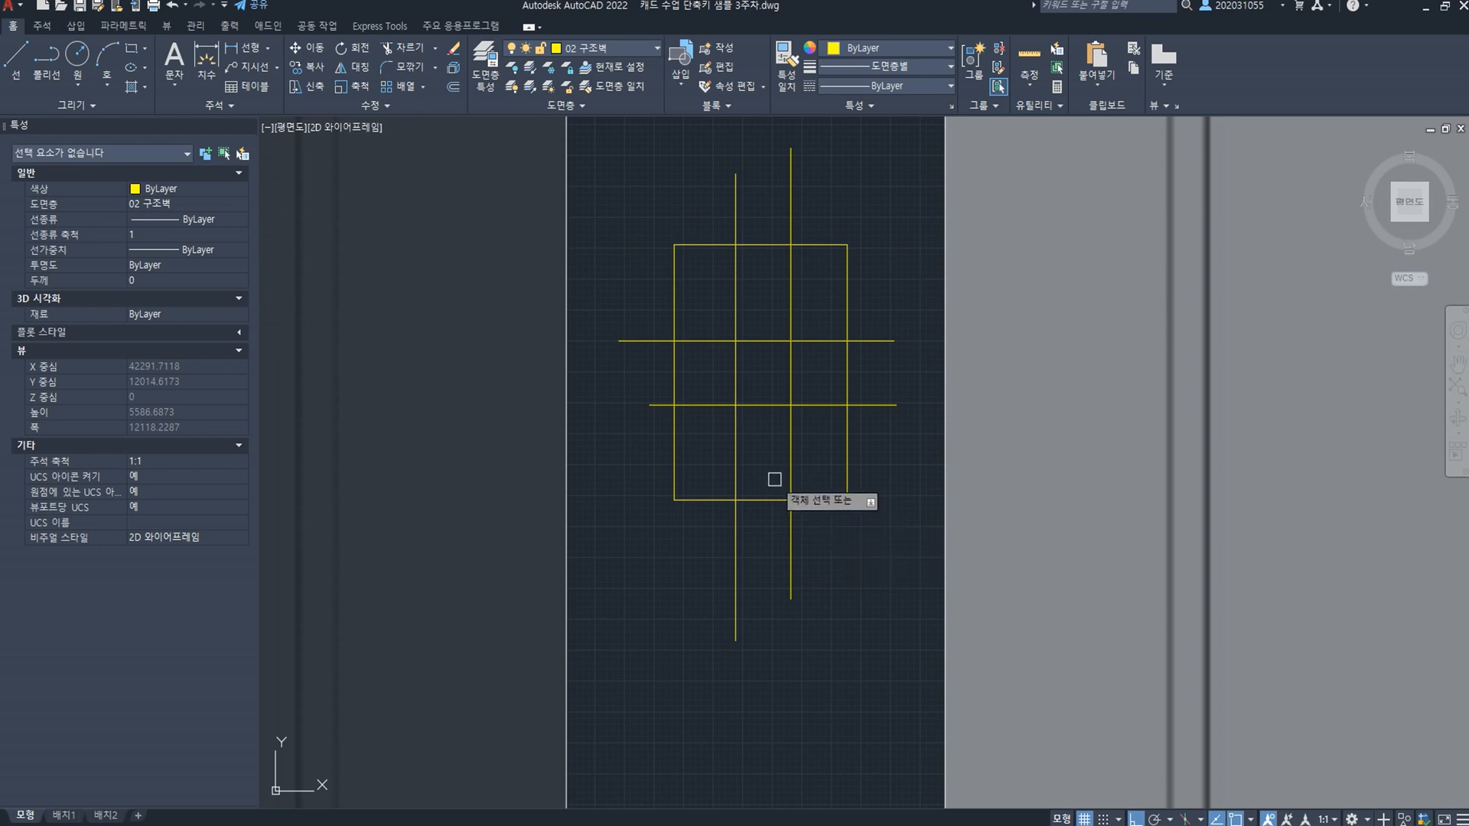
pyautogui.click(761, 368)
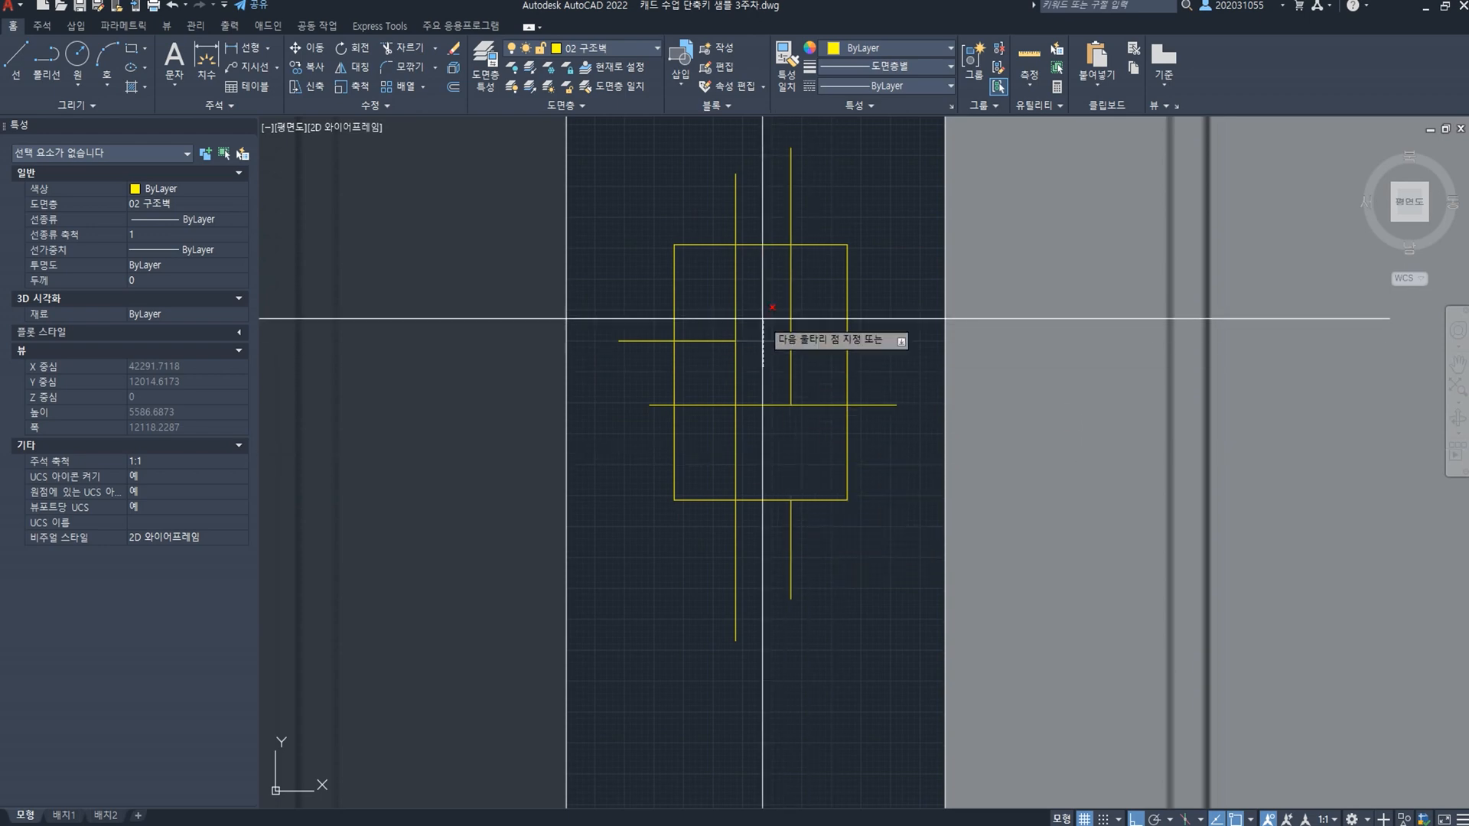
pyautogui.click(704, 328)
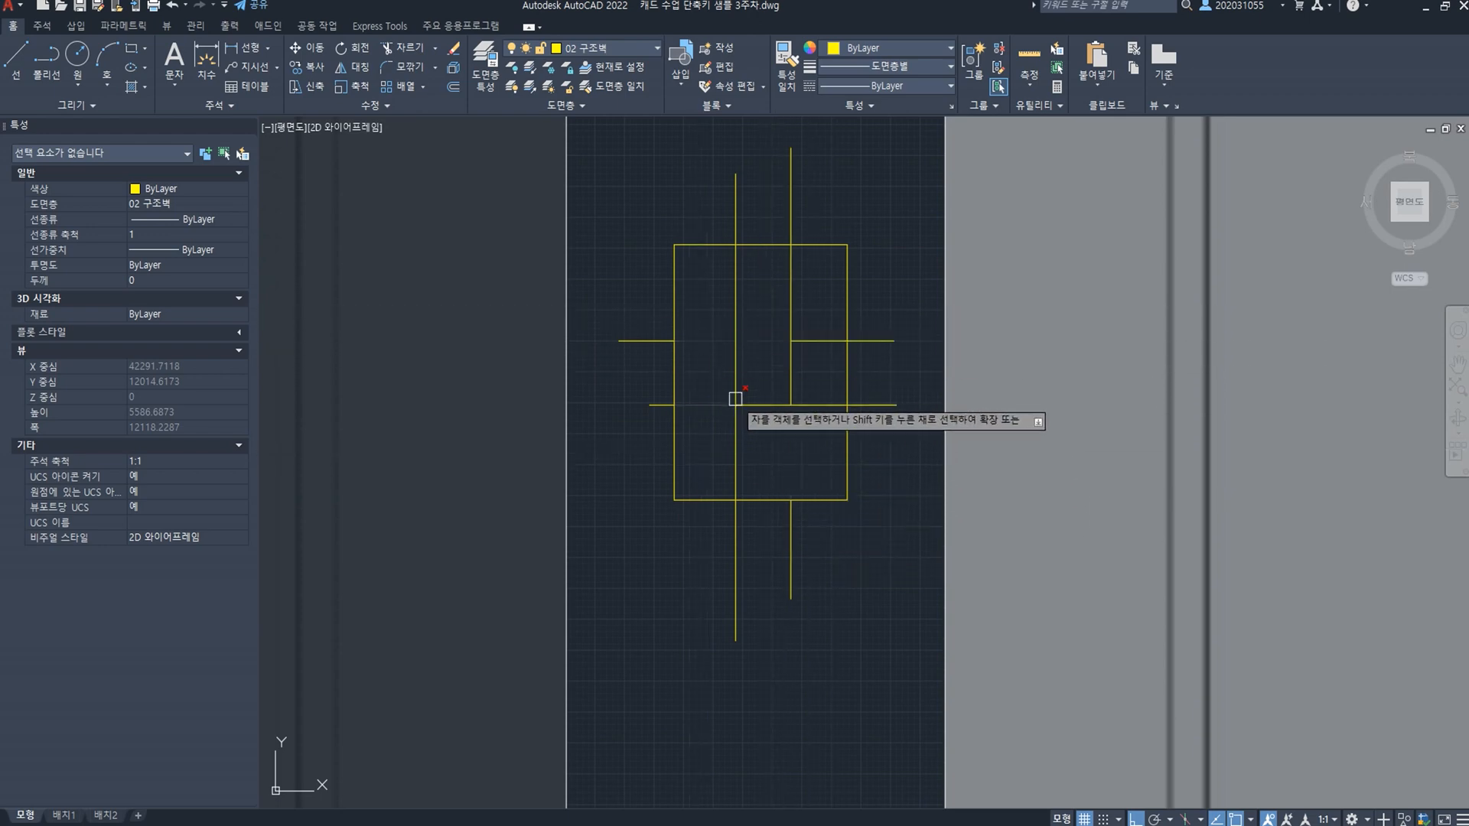
pyautogui.press('Escape')
# Step: Delete the practice rectangle together with its remaining crossing lines between the two drawing sheets
pyautogui.click(875, 564)
pyautogui.click(667, 202)
pyautogui.press('Delete')
# Step: Trim the overlapping structural wall lines where the horizontal wall above the 계단실 meets the left outer wall
pyautogui.scroll(-6, 803, 284)
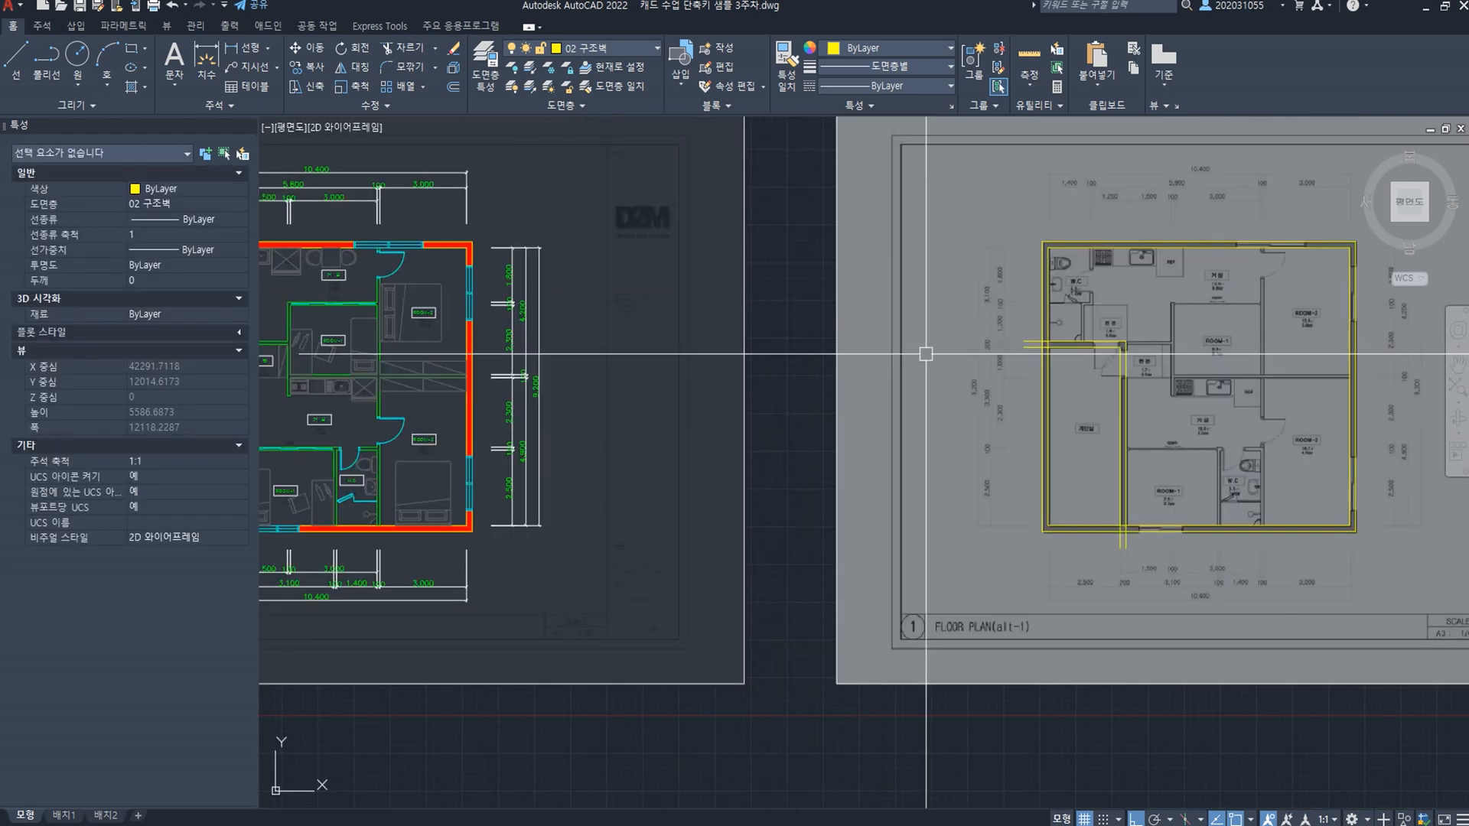
pyautogui.scroll(8, 1121, 348)
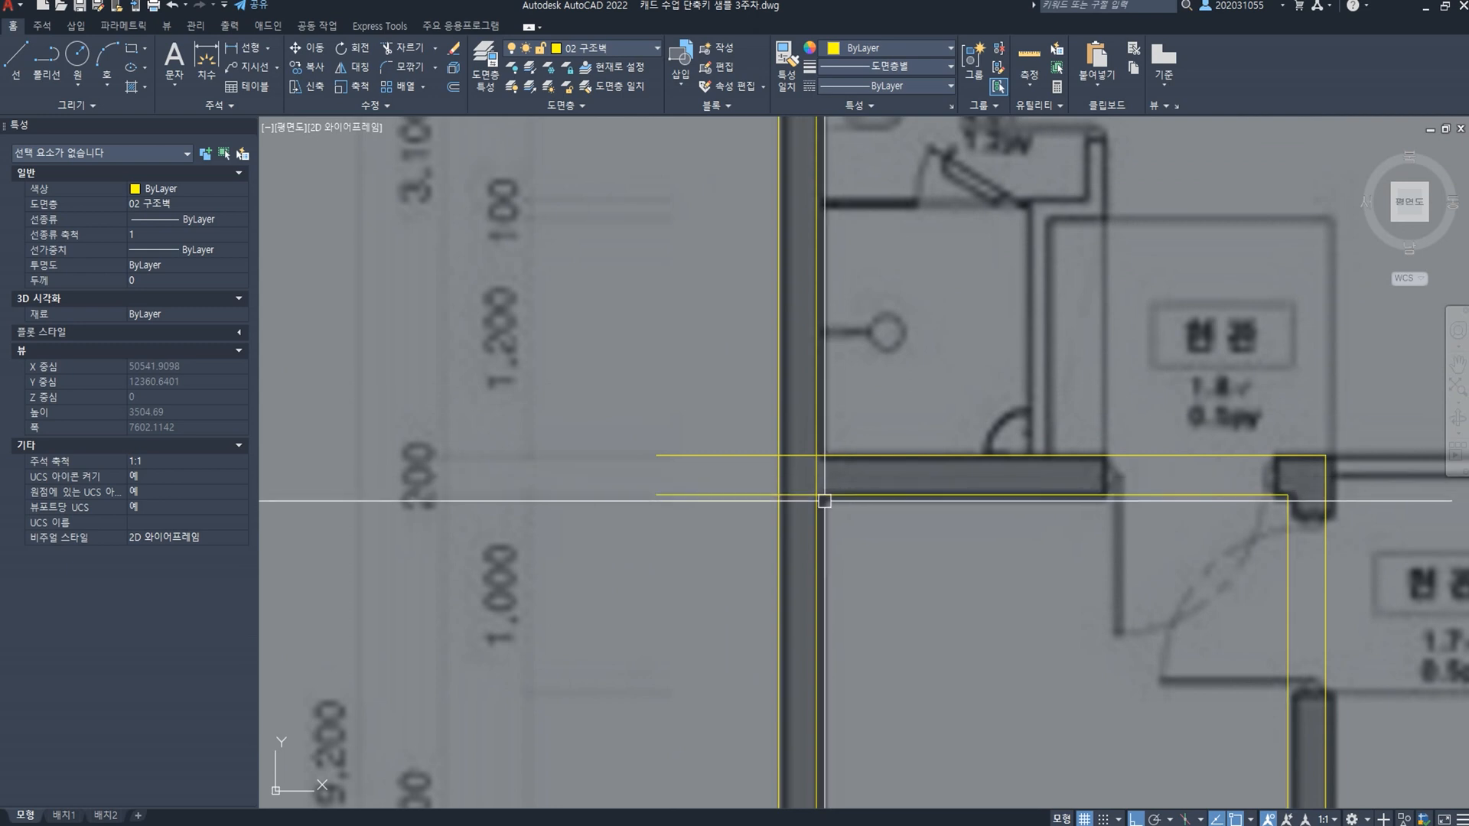
pyautogui.press('Escape')
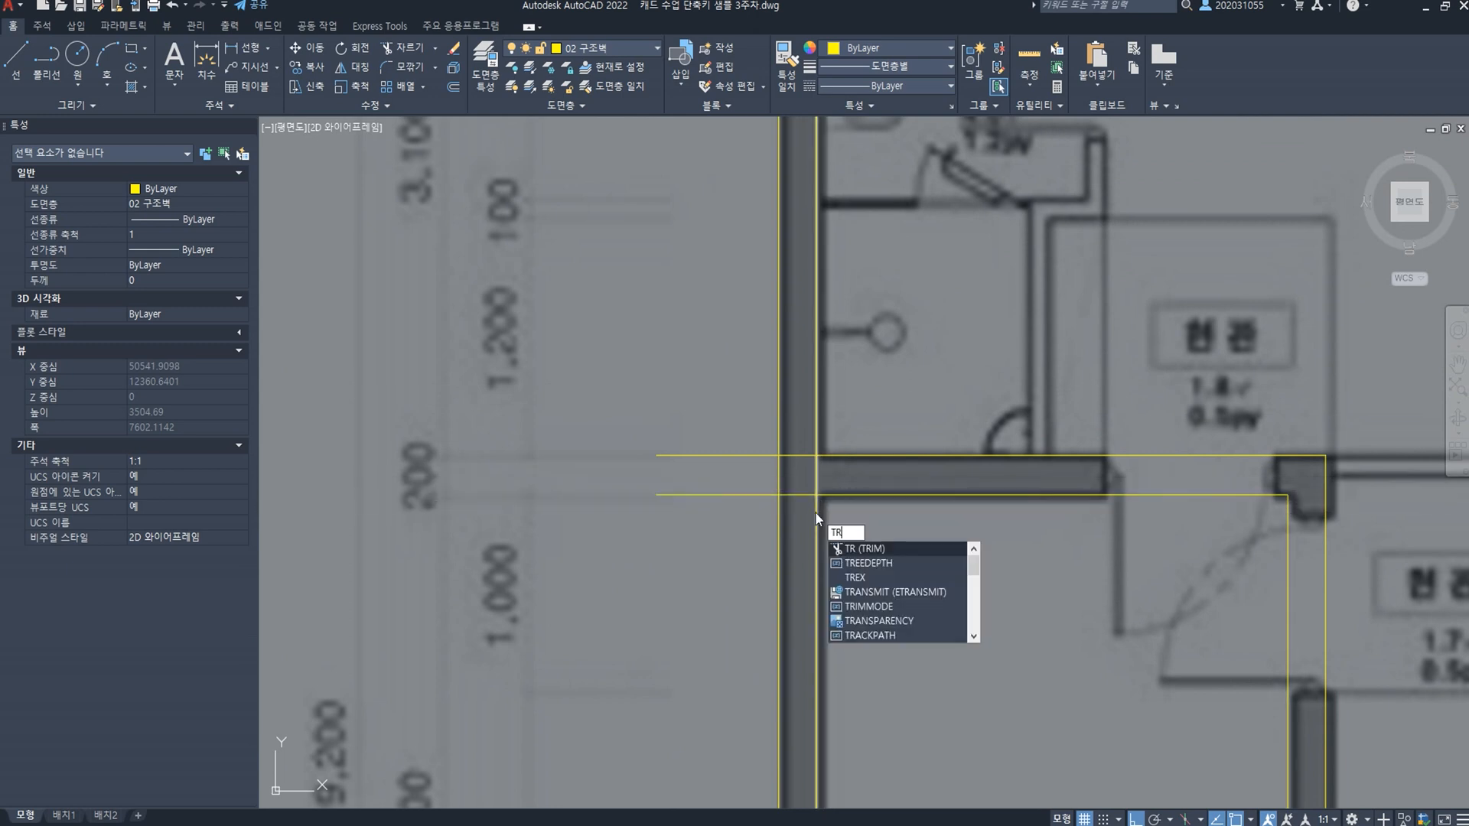
pyautogui.press('Return')
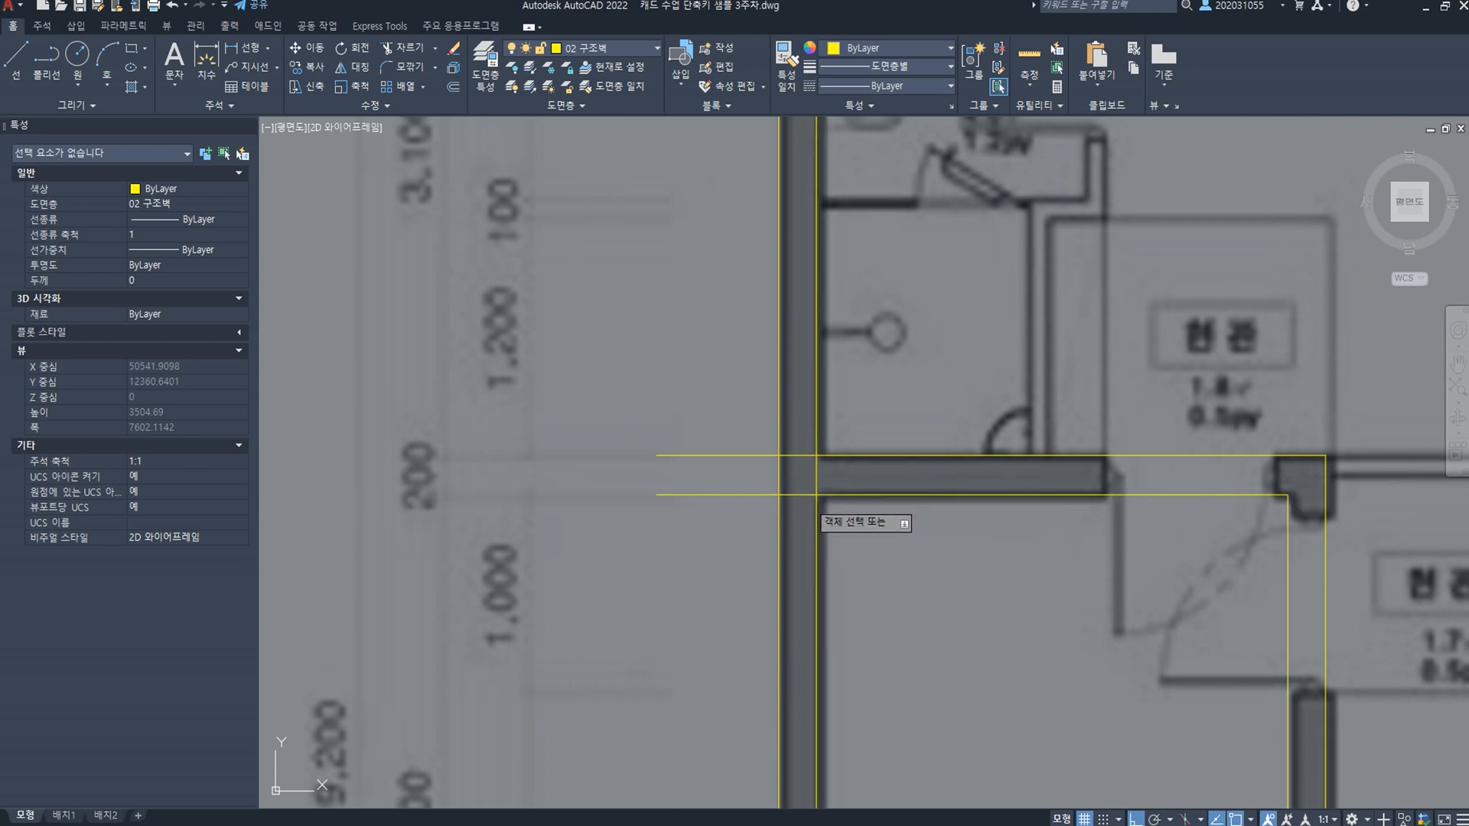
pyautogui.scroll(1, 817, 490)
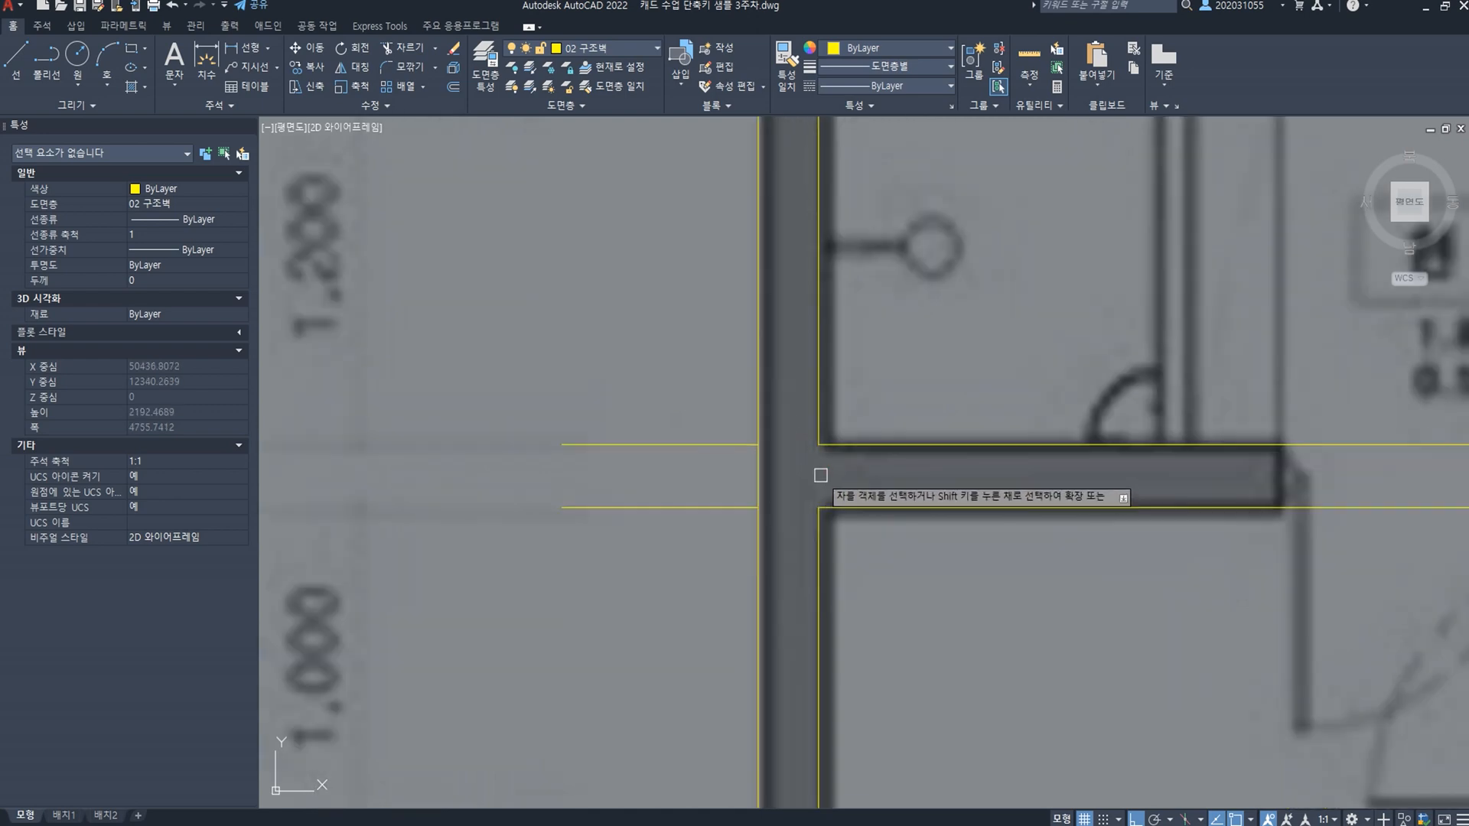
# Step: Trim the overlapping structural wall lines where the vertical wall beside the 계단실 meets the lower outer wall
pyautogui.scroll(-2, 832, 492)
pyautogui.moveTo(831, 493)
pyautogui.mouseDown(button='middle')
pyautogui.moveTo(783, 477)
pyautogui.moveTo(753, 398)
pyautogui.mouseUp(button='middle')
pyautogui.moveTo(803, 490); pyautogui.dragTo(647, 210, button='middle')
pyautogui.moveTo(860, 723)
pyautogui.mouseDown(button='middle')
pyautogui.moveTo(836, 692)
pyautogui.moveTo(750, 353)
pyautogui.mouseUp(button='middle')
pyautogui.scroll(3, 801, 528)
pyautogui.scroll(2, 802, 528)
pyautogui.click(757, 233)
pyautogui.click(590, 226)
pyautogui.click(699, 217)
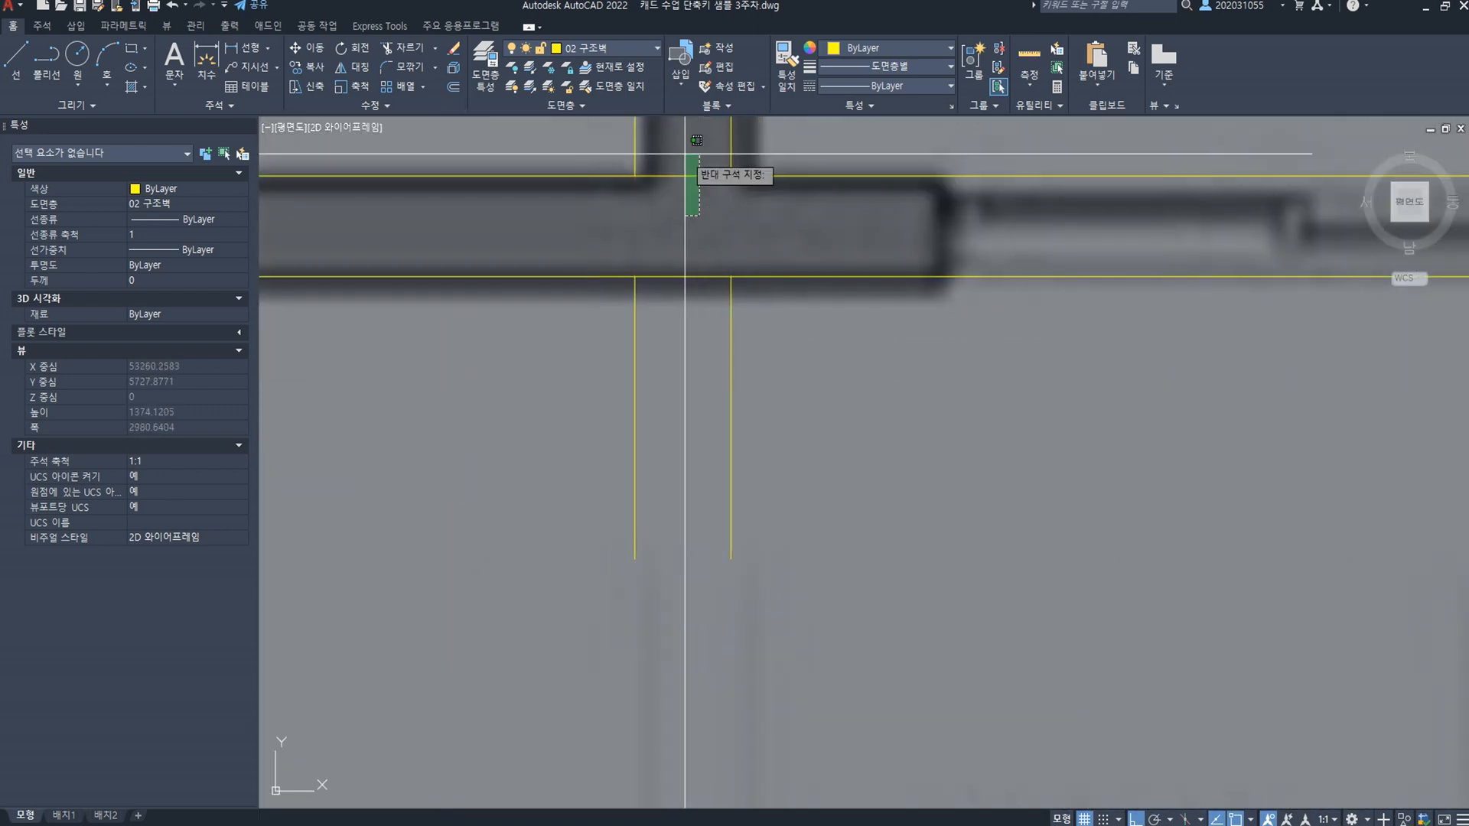
pyautogui.click(687, 148)
# Step: Erase the leftover wall line stubs sticking out beyond the lower and left outer walls
pyautogui.moveTo(689, 197); pyautogui.dragTo(703, 425, button='middle')
pyautogui.scroll(-6, 703, 424)
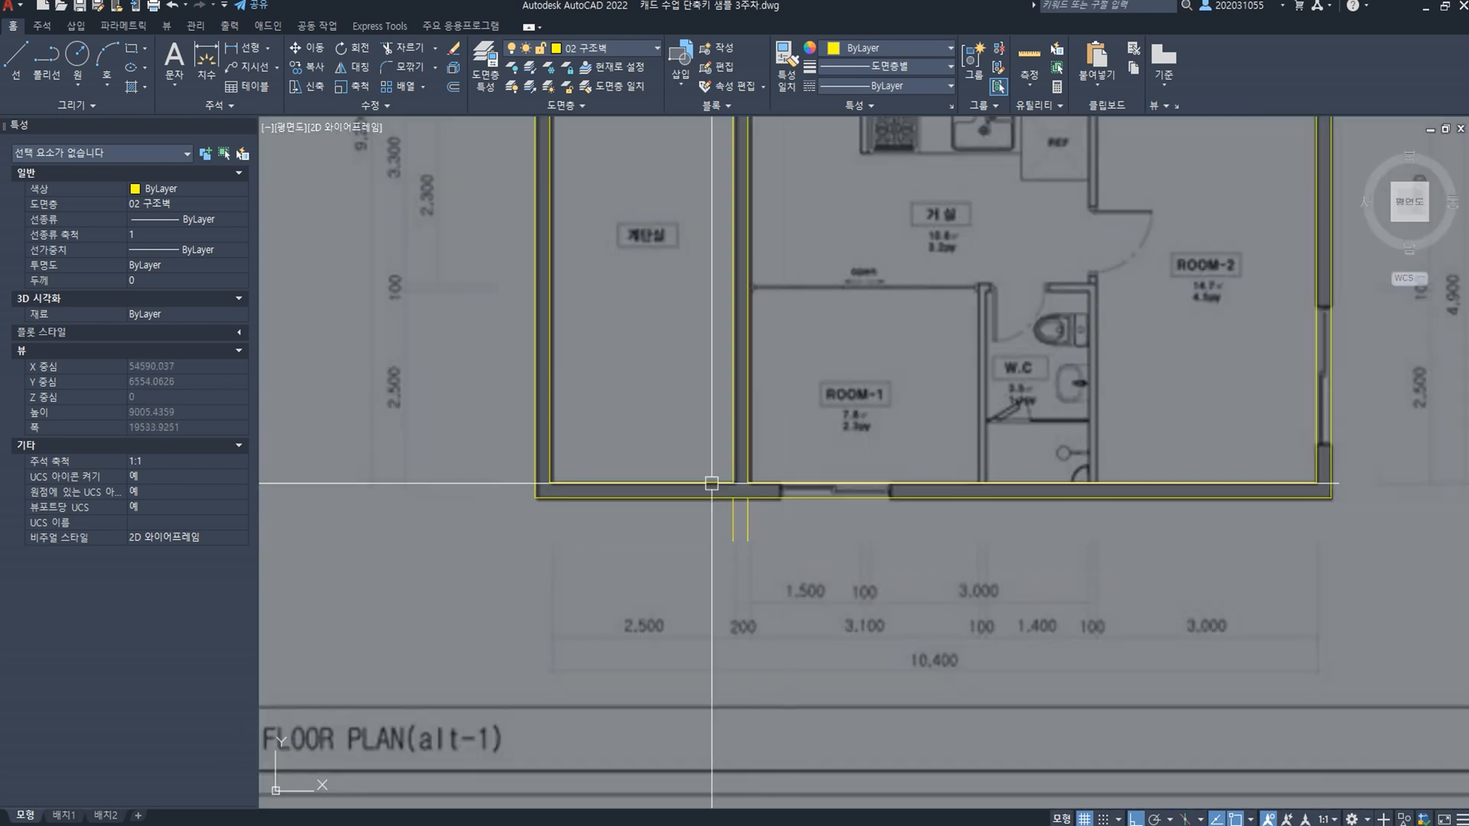
pyautogui.click(800, 551)
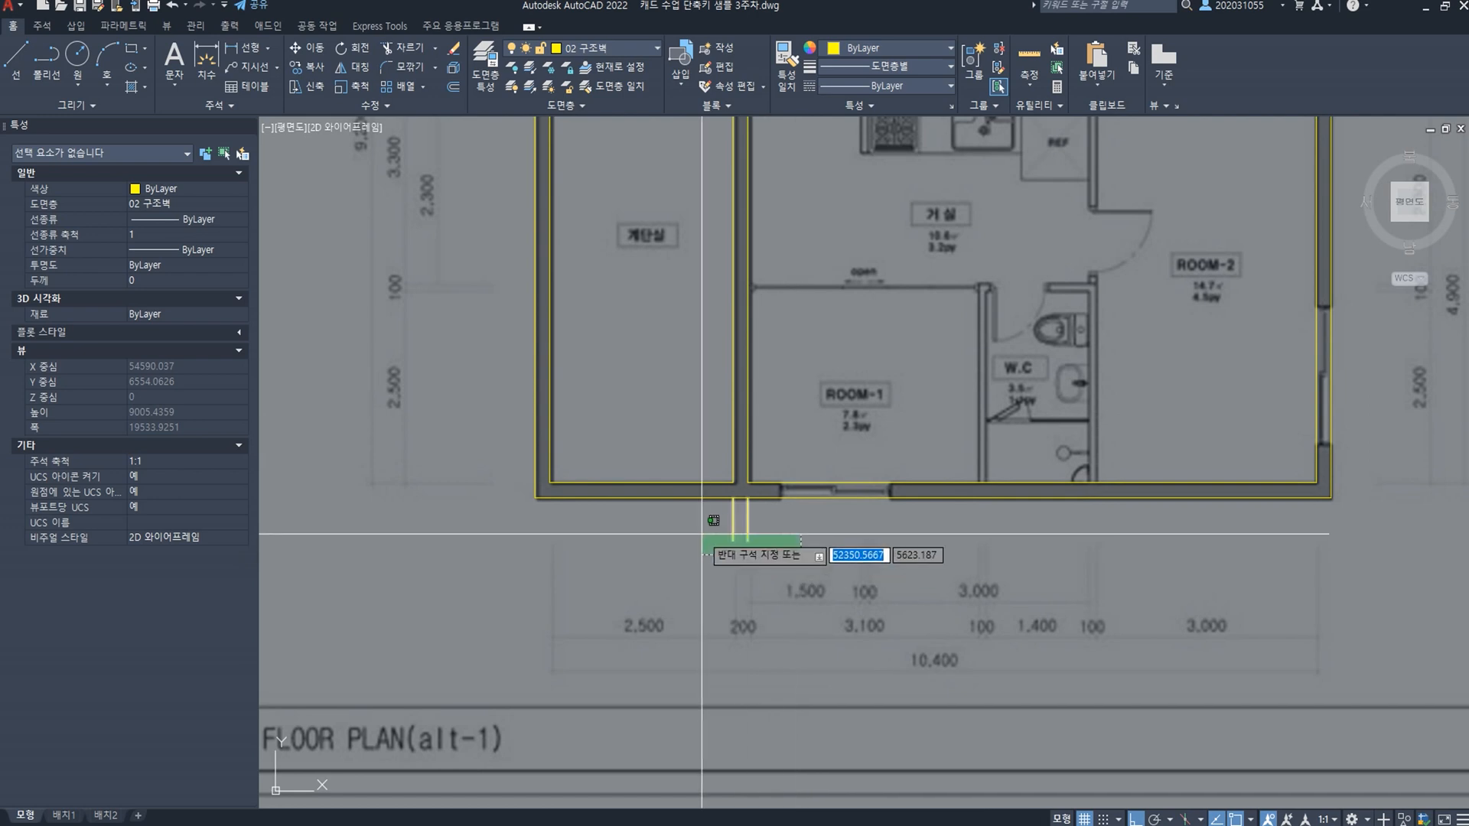
pyautogui.click(702, 534)
pyautogui.moveTo(587, 370); pyautogui.dragTo(599, 583, button='middle')
pyautogui.click(533, 293)
pyautogui.click(473, 175)
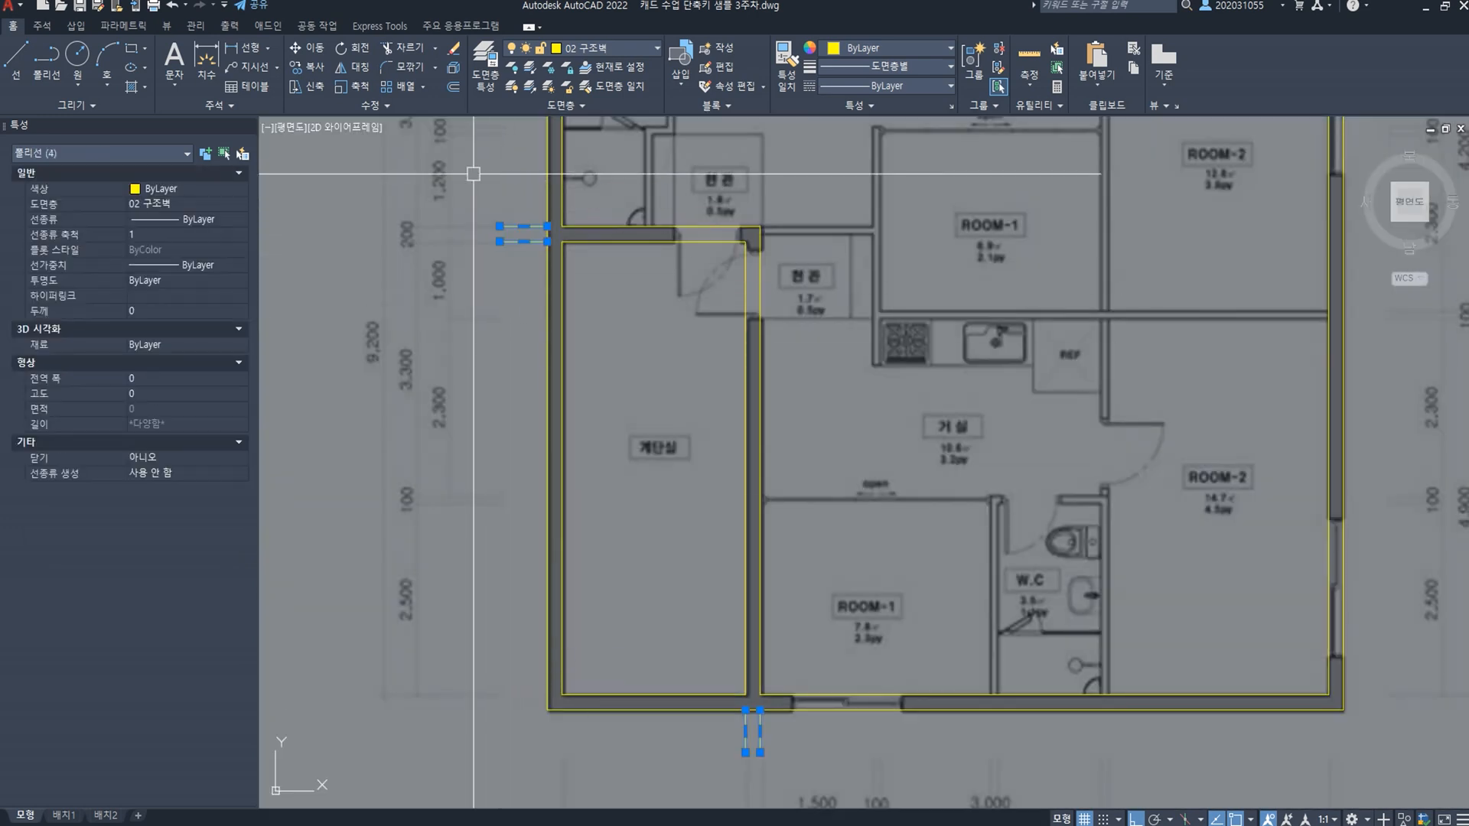
pyautogui.write('E')
pyautogui.press('Return')
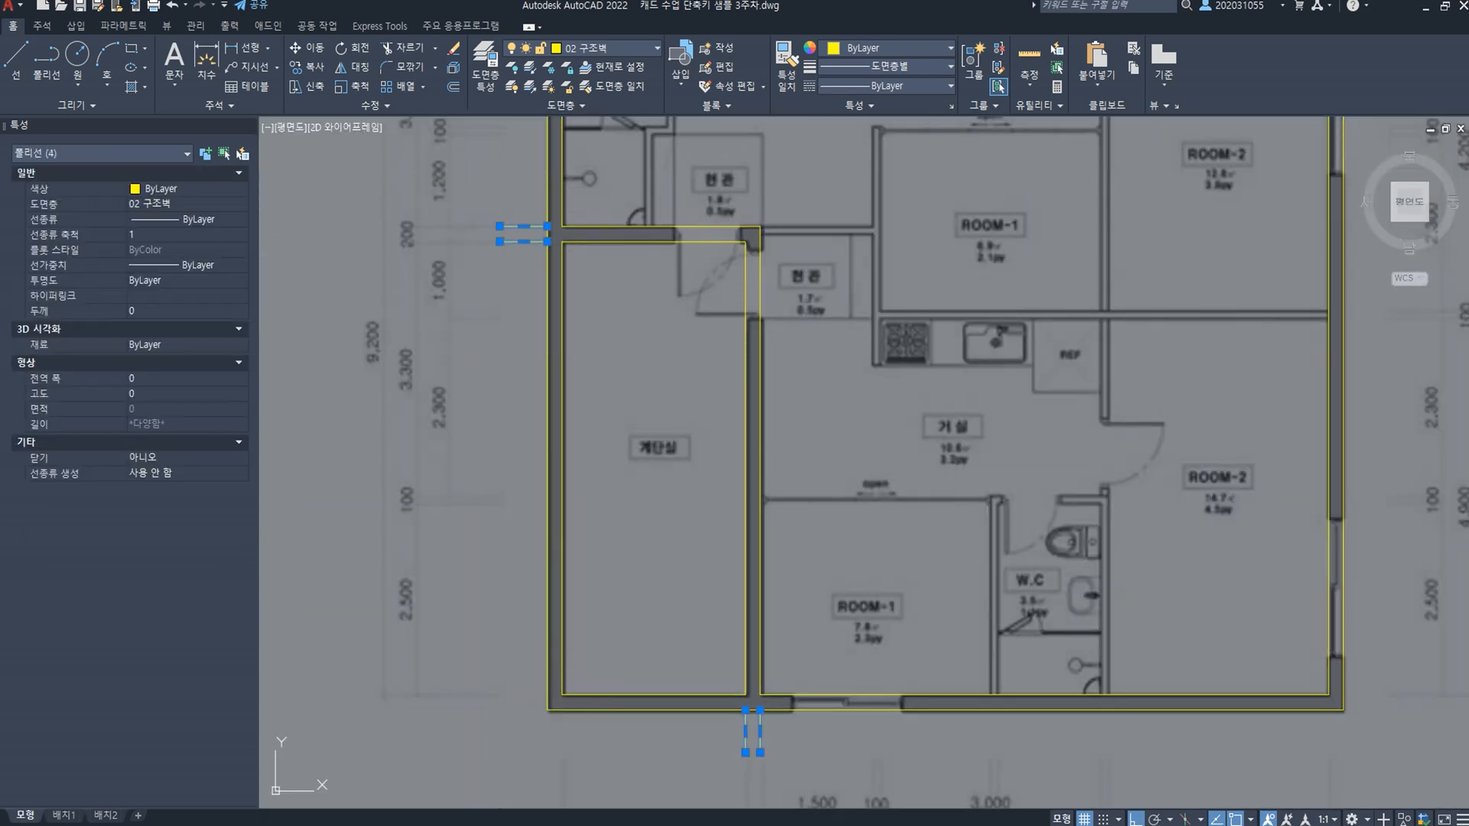
# Step: Make 03 내벽 the current layer for tracing the inner walls
pyautogui.scroll(-6, 665, 459)
pyautogui.moveTo(907, 511); pyautogui.dragTo(738, 469, button='middle')
pyautogui.scroll(2, 767, 459)
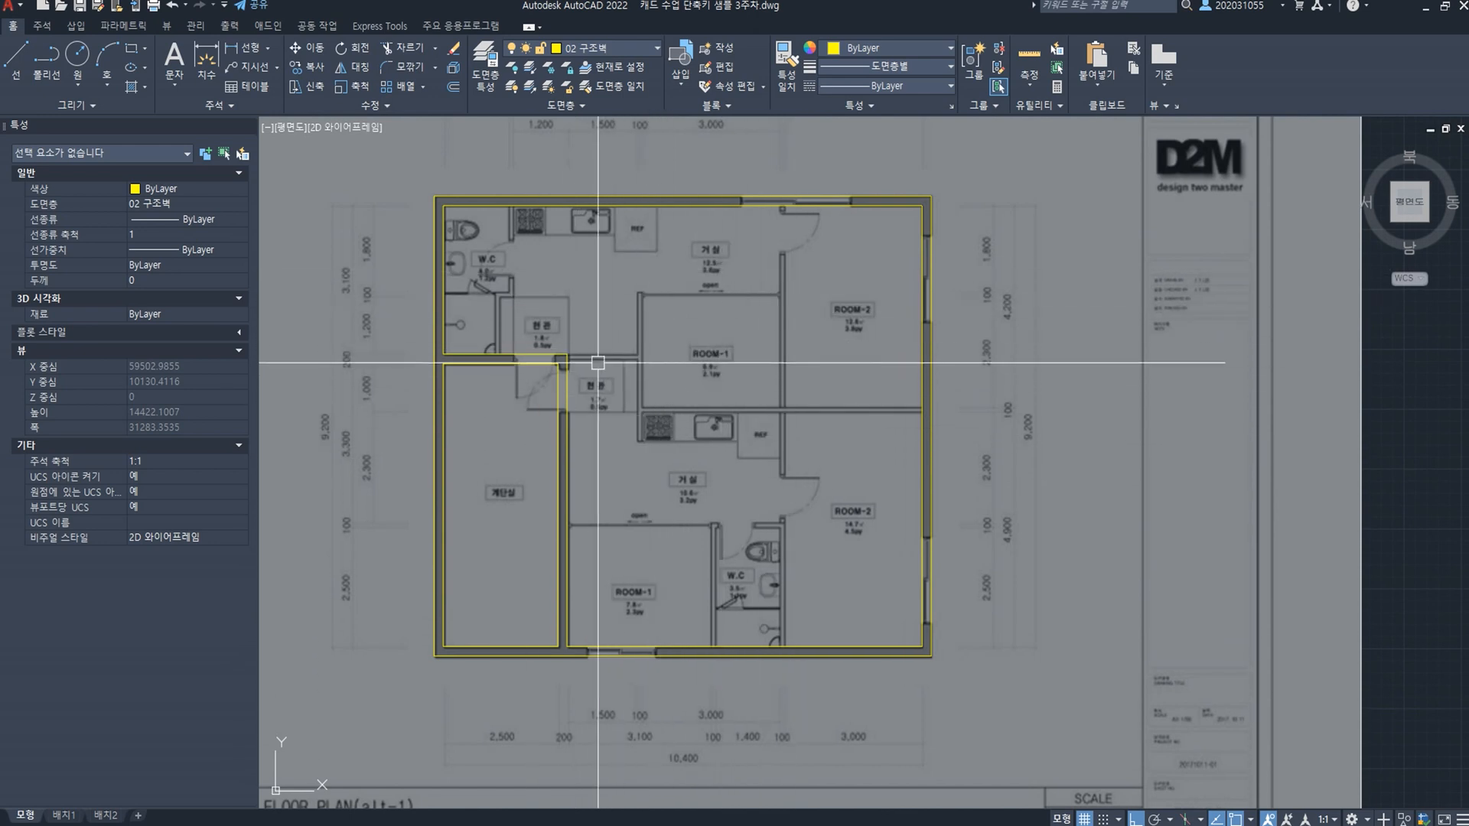
pyautogui.scroll(2, 655, 362)
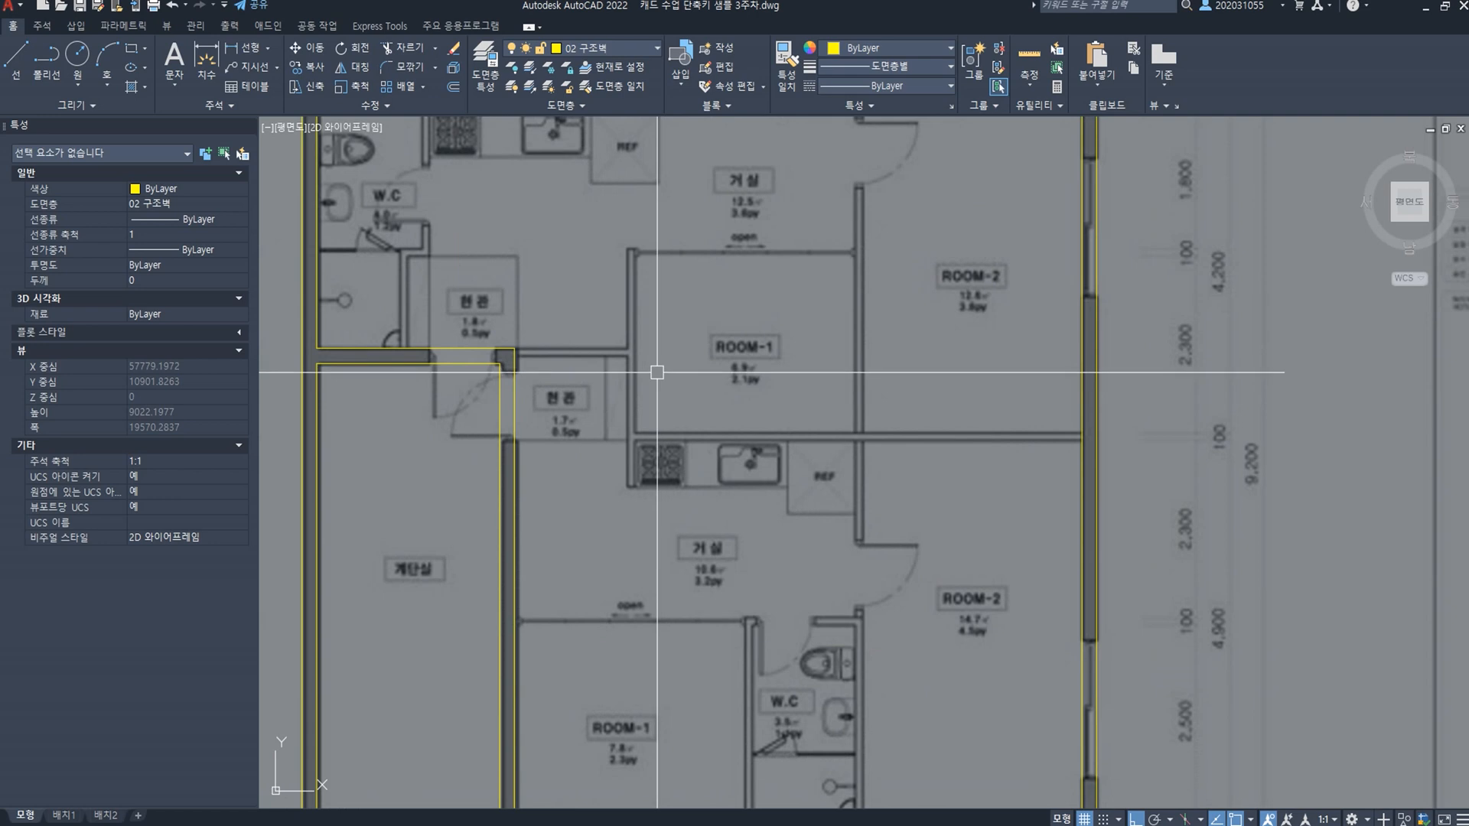
pyautogui.click(609, 50)
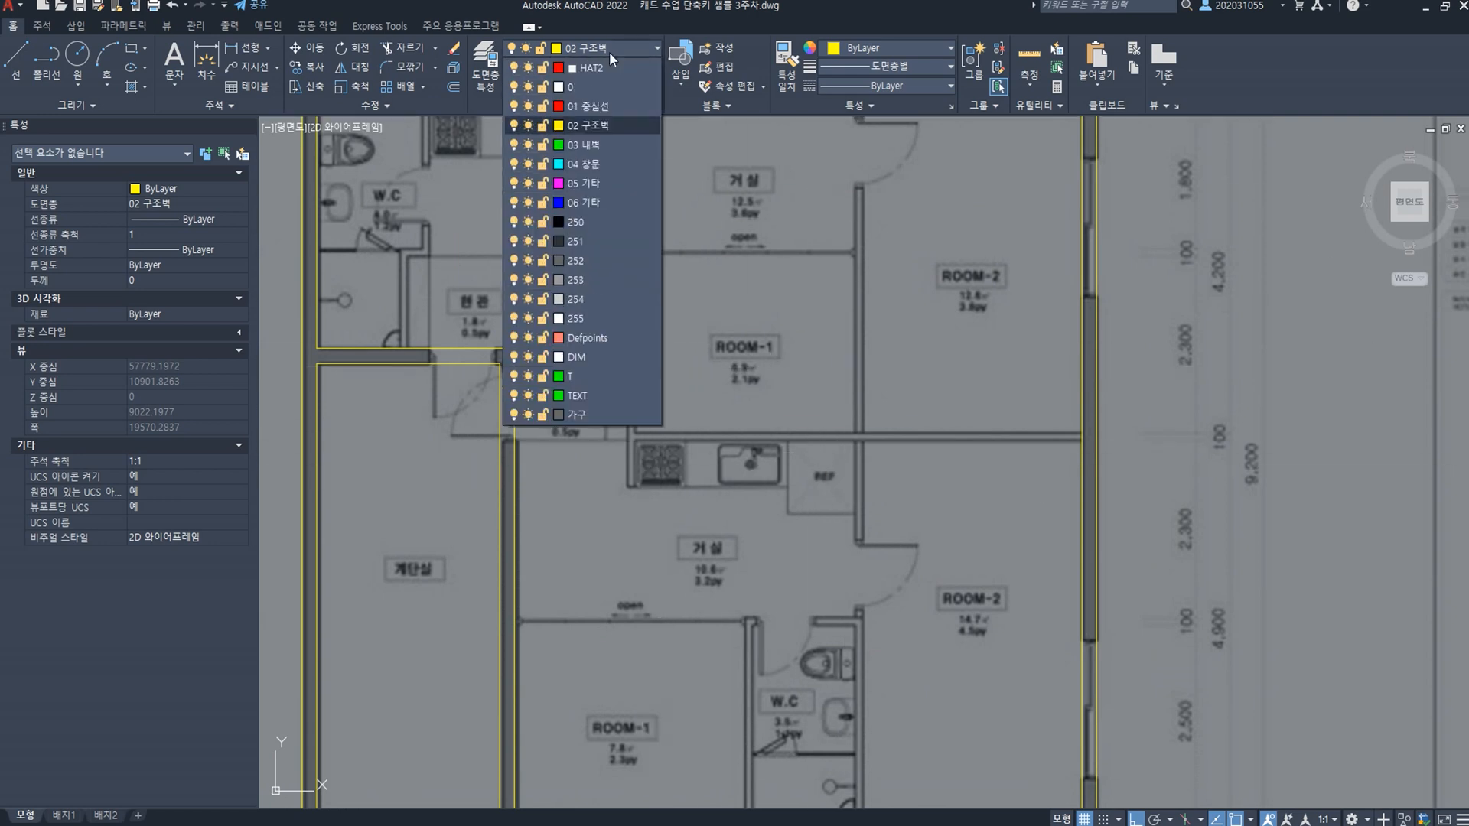
pyautogui.click(613, 144)
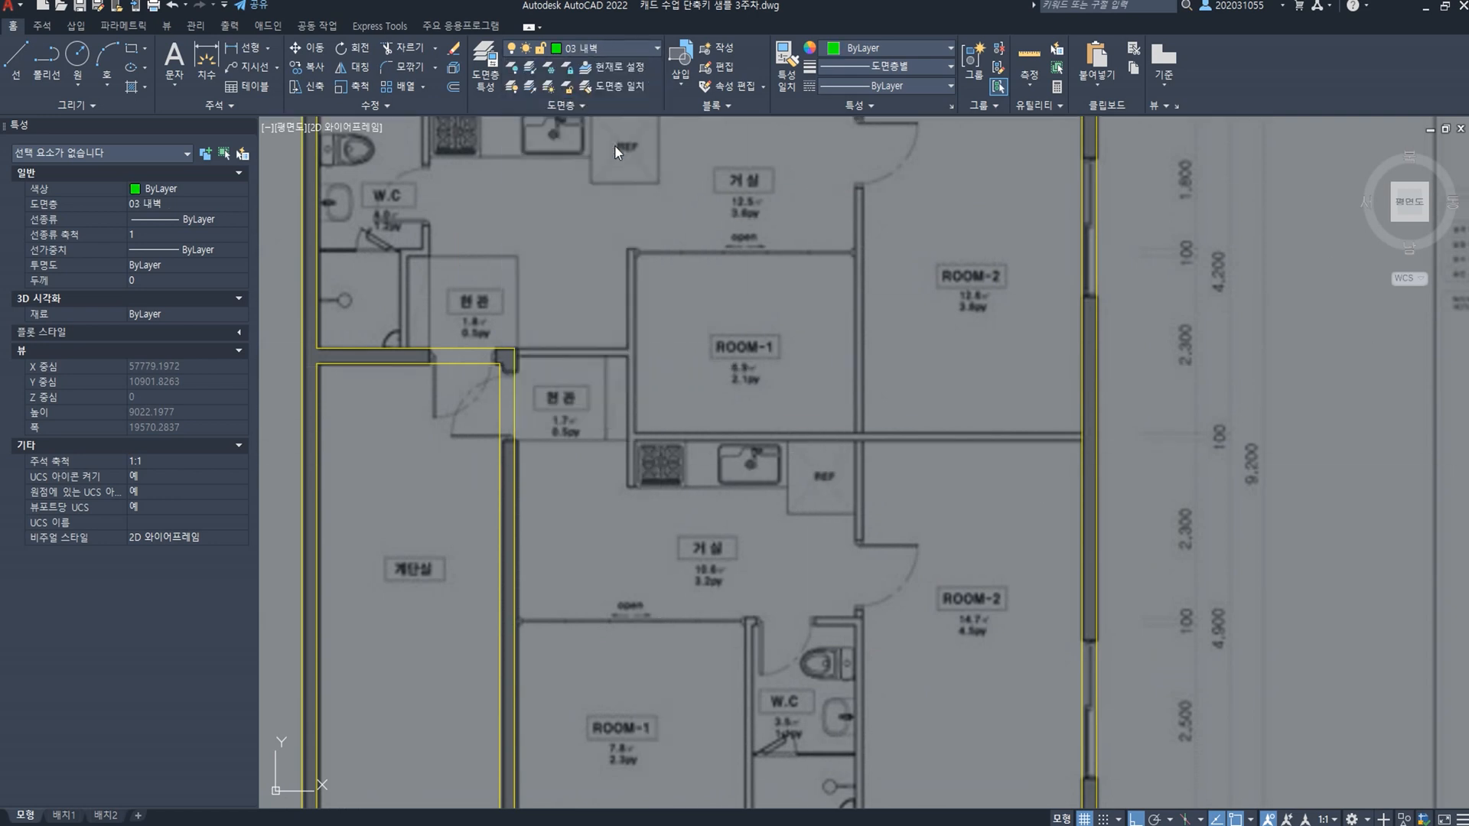
# Step: Try tracing the wall between ROOM-1 and ROOM-2 with a freehand vertical polyline, and delete that line
pyautogui.press('Return')
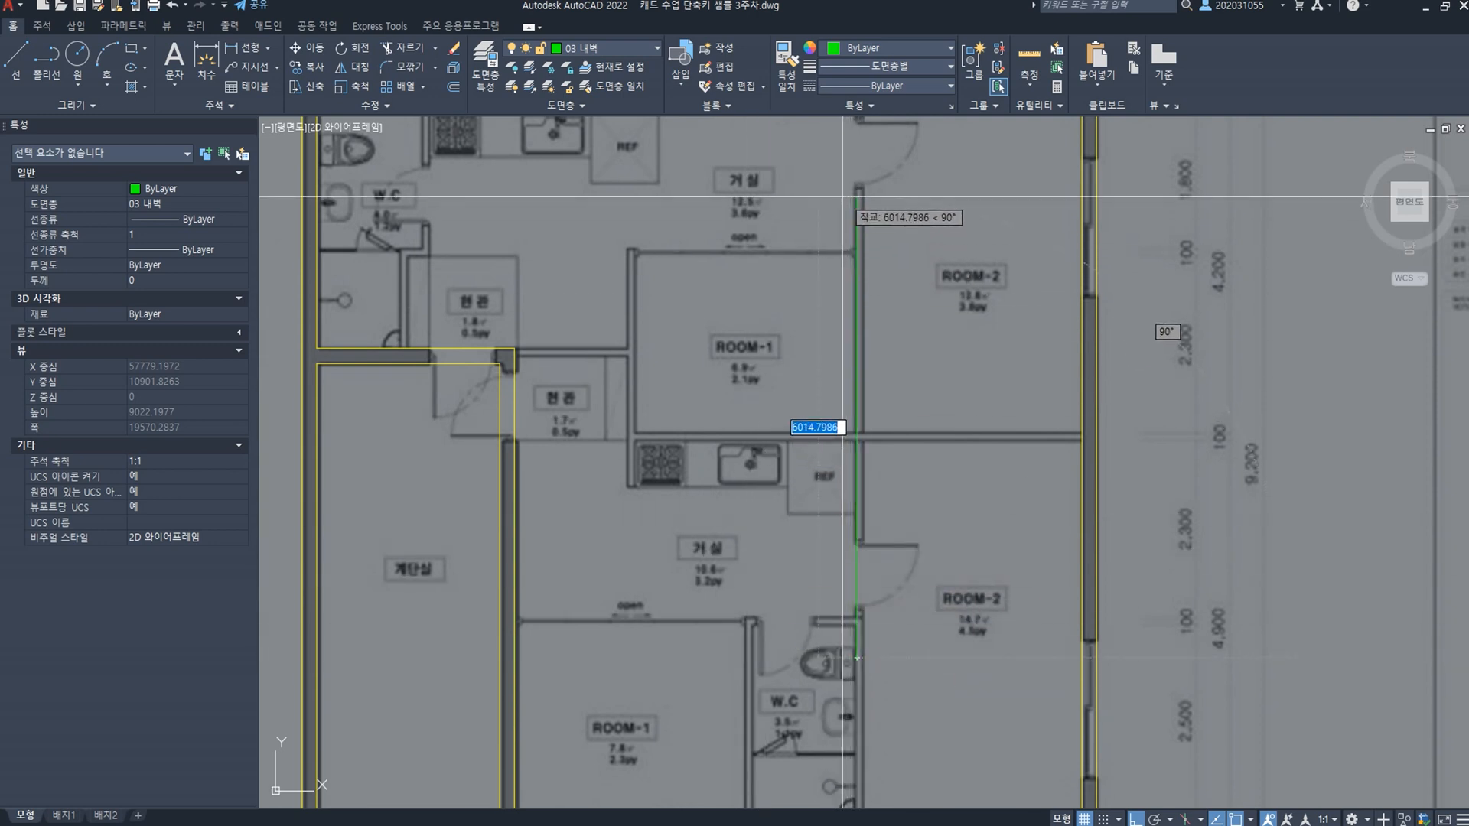
pyautogui.click(857, 396)
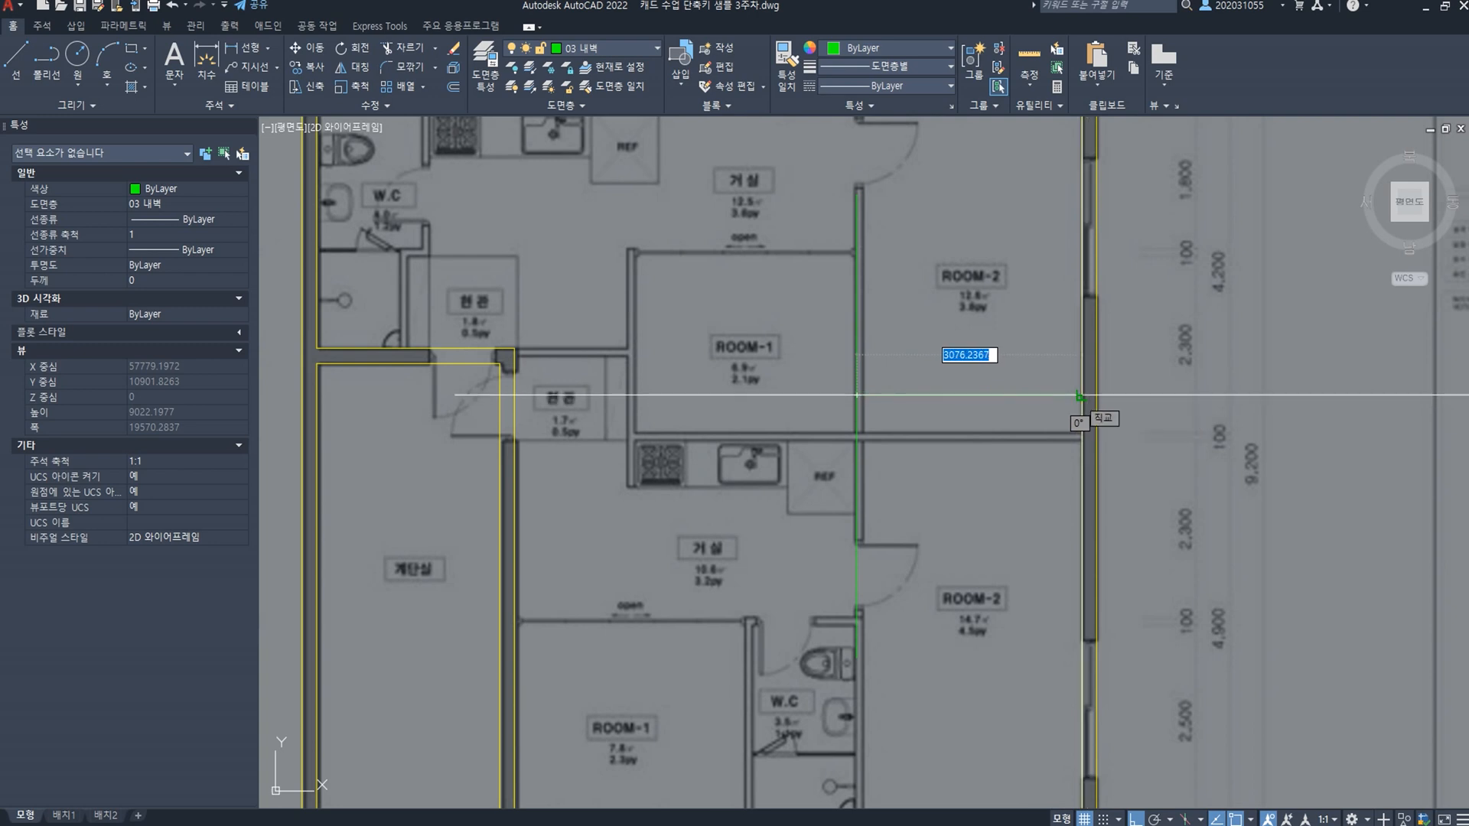
pyautogui.press('Escape')
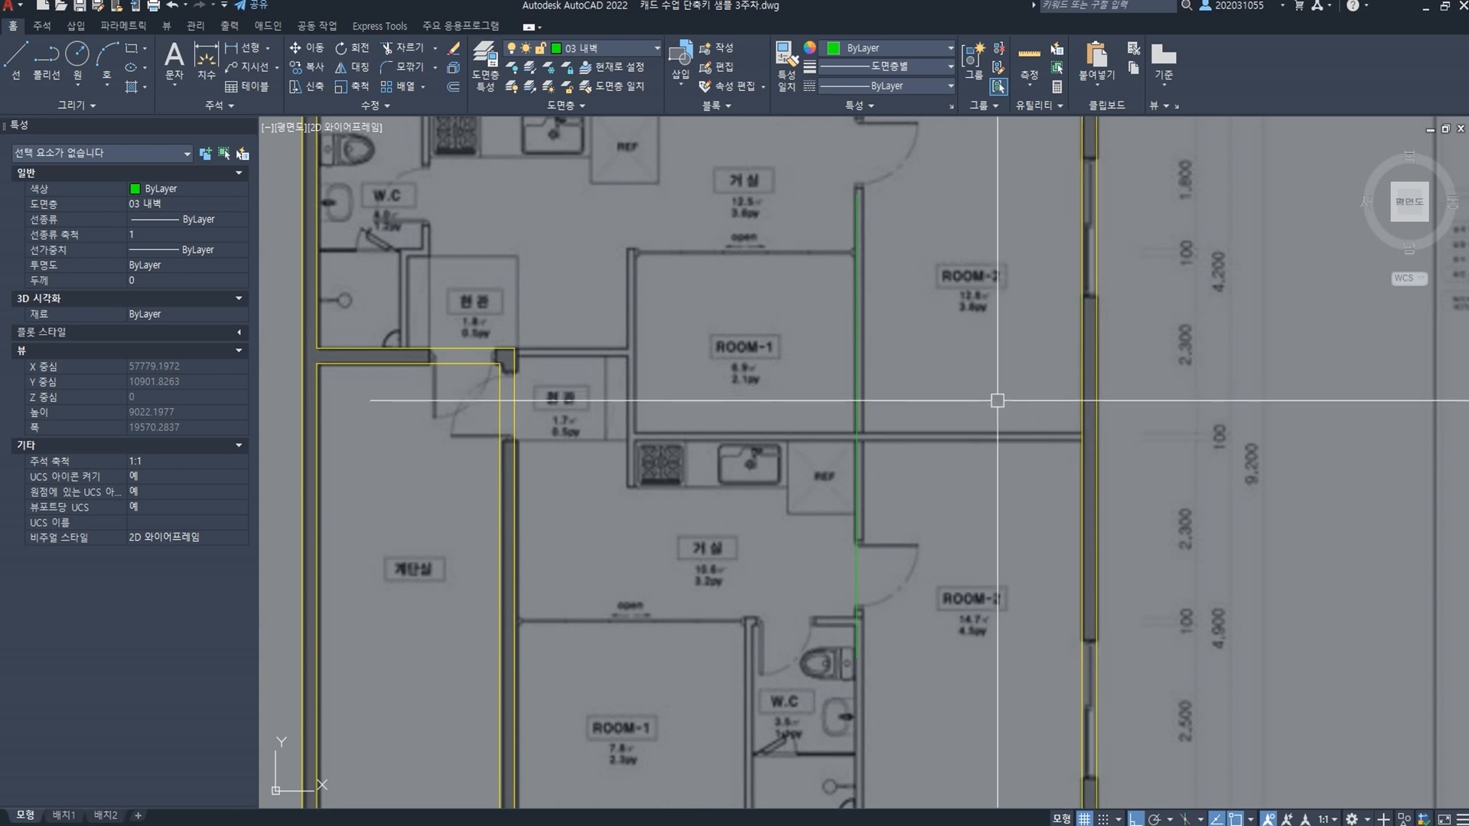
pyautogui.moveTo(980, 426); pyautogui.dragTo(791, 400)
pyautogui.press('Delete')
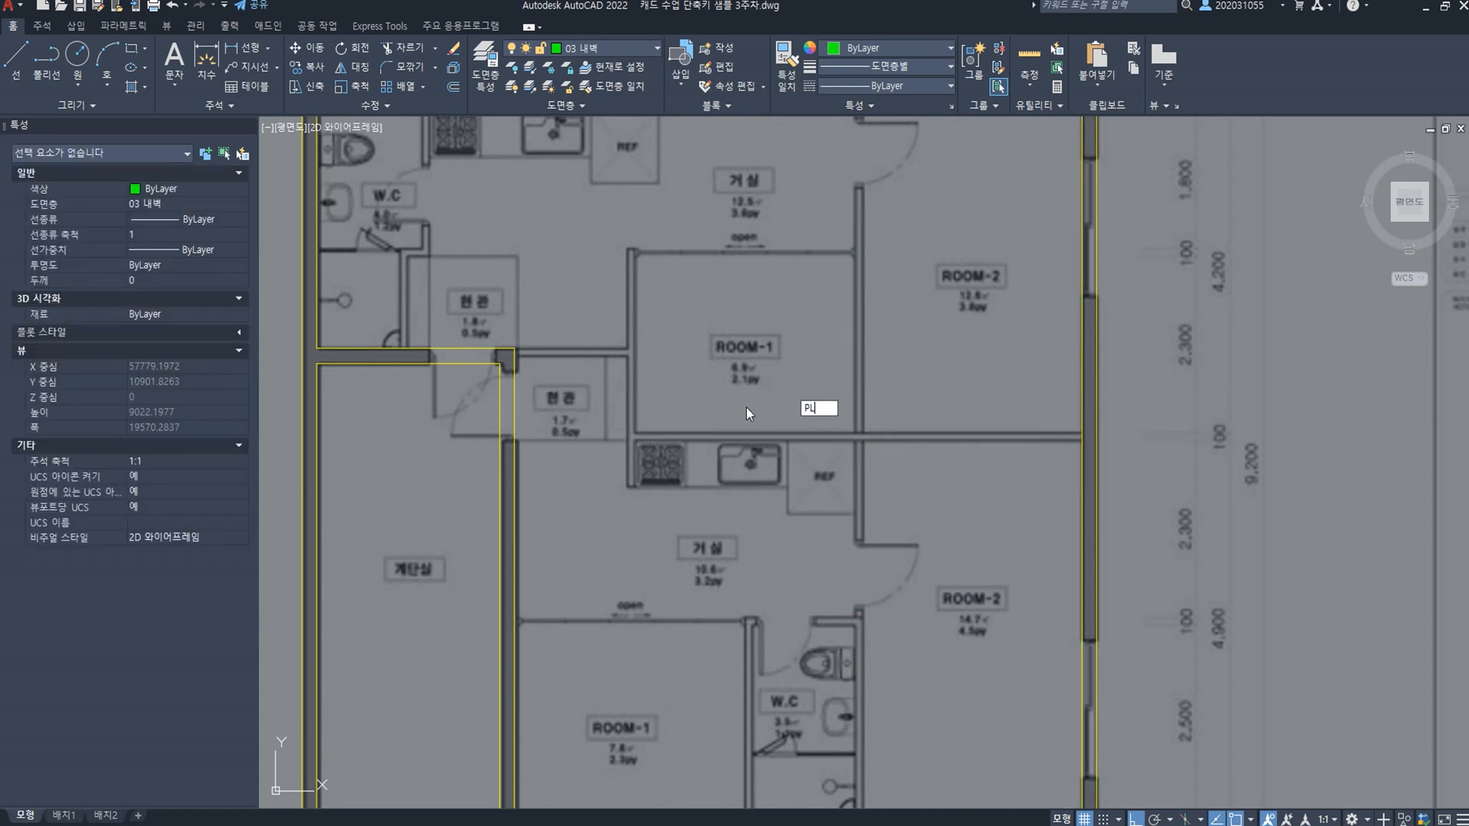
# Step: Draw a vertical polyline about 5490 long on the inner face of the right outer wall beside ROOM-2
pyautogui.write('PL')
pyautogui.press('Return')
pyautogui.click(1082, 594)
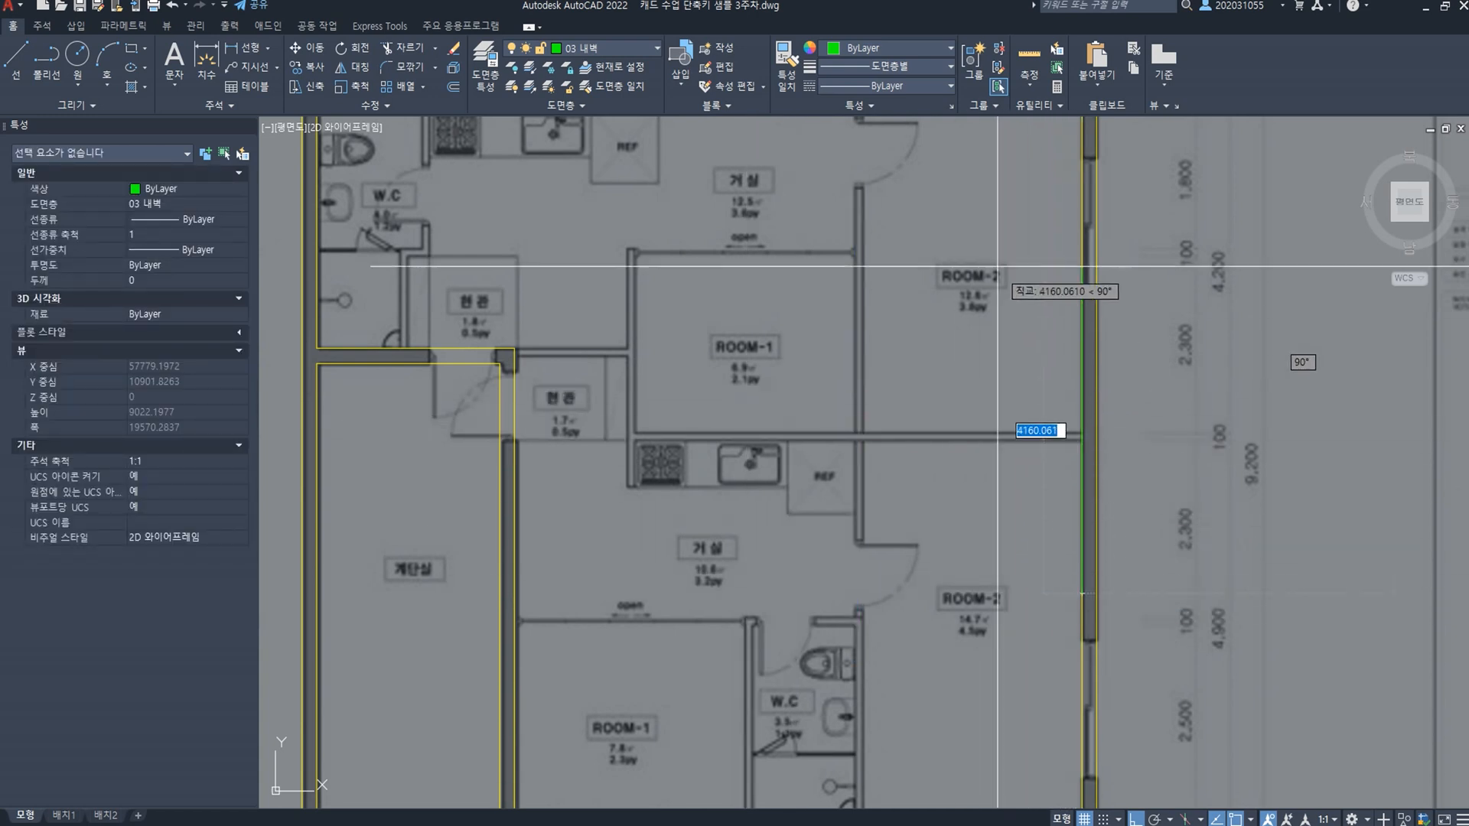
pyautogui.click(959, 172)
pyautogui.press('Escape')
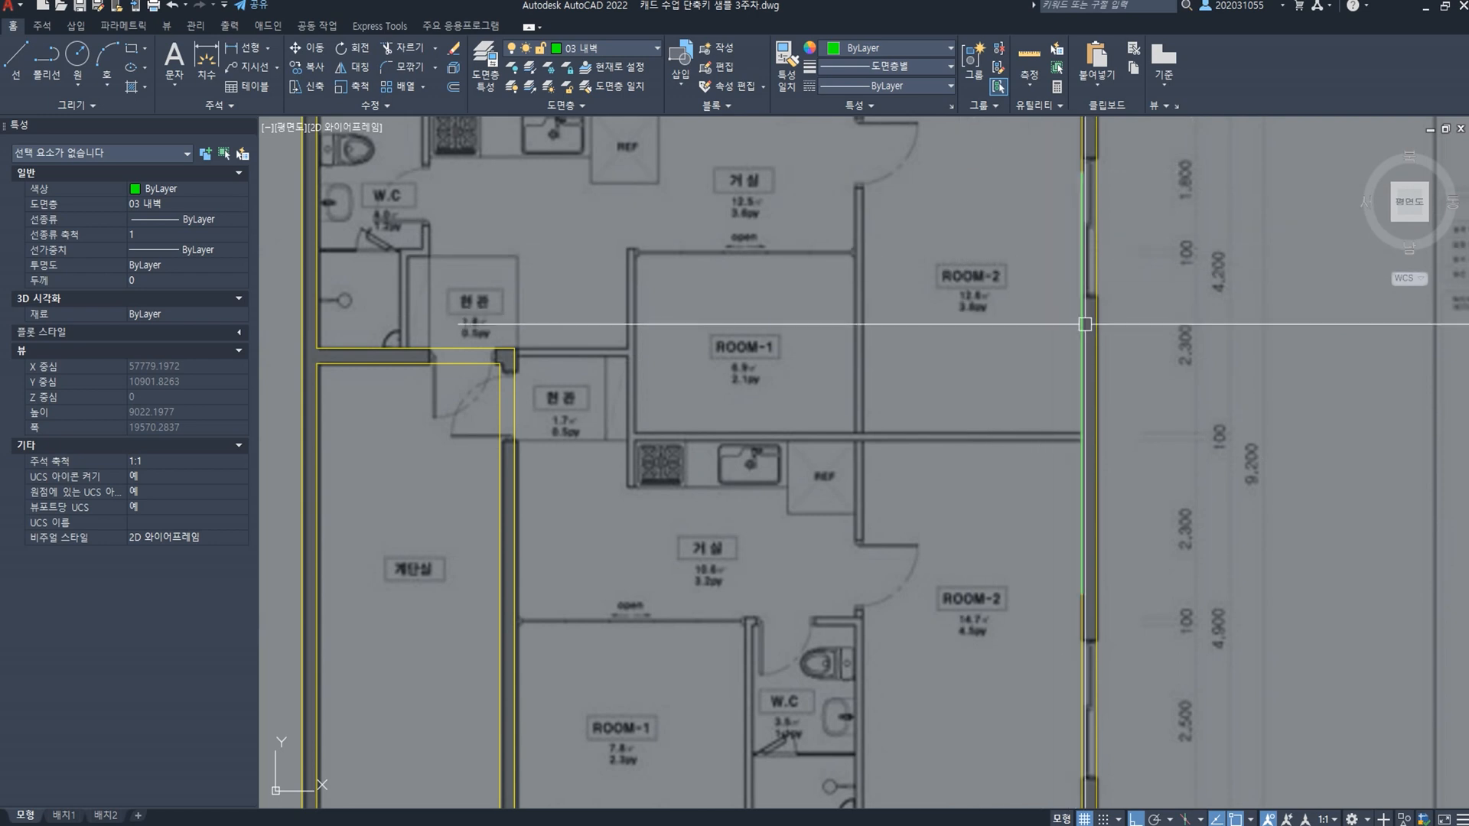
# Step: Move the polyline horizontally onto the ROOM-1 face of the wall beside ROOM-2, and offset it toward ROOM-2 for the second face
pyautogui.click(1083, 325)
pyautogui.write('M')
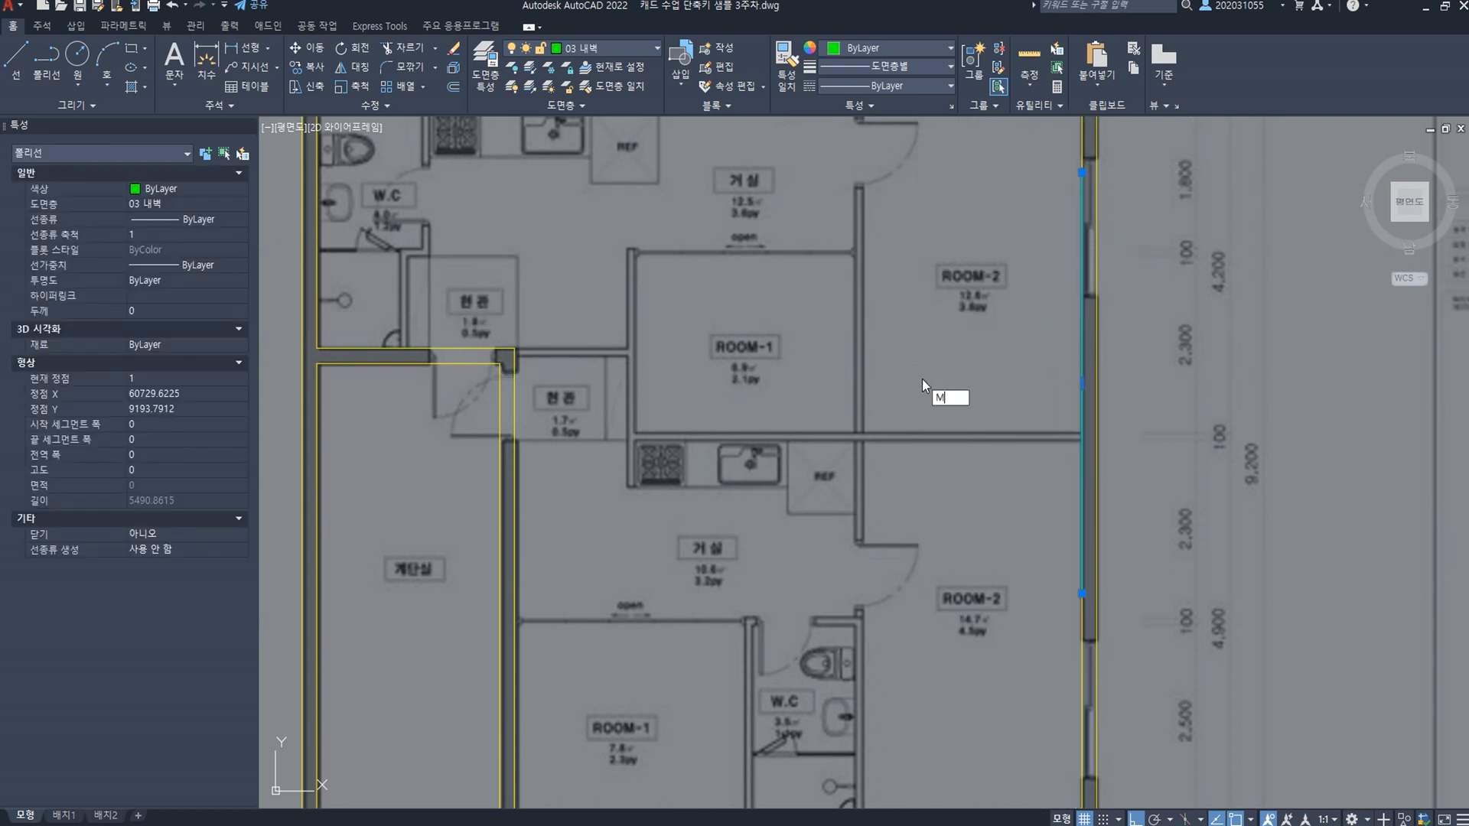
pyautogui.press('Return')
pyautogui.click(1028, 338)
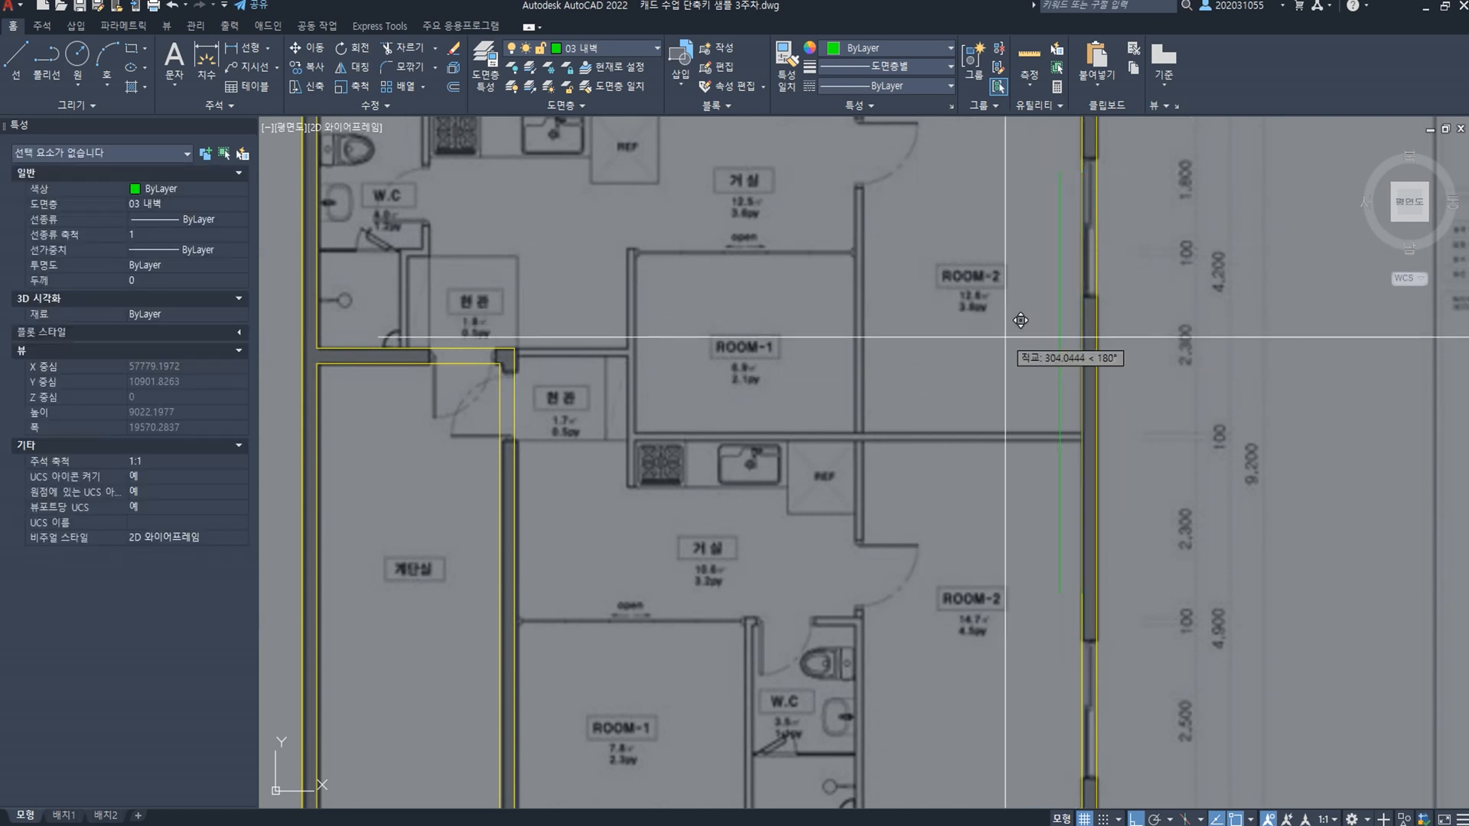
pyautogui.click(800, 329)
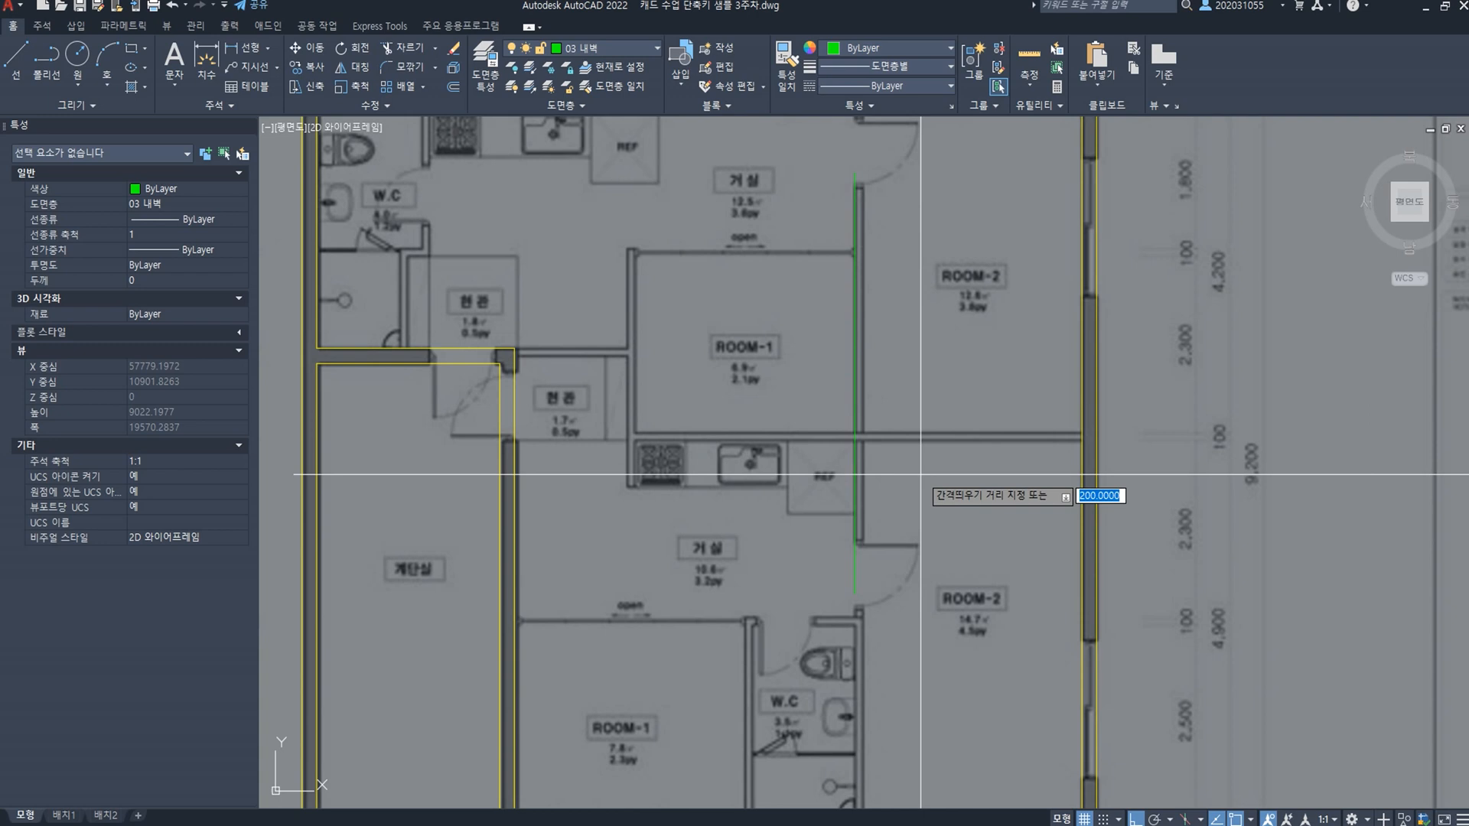
pyautogui.click(855, 367)
pyautogui.click(950, 360)
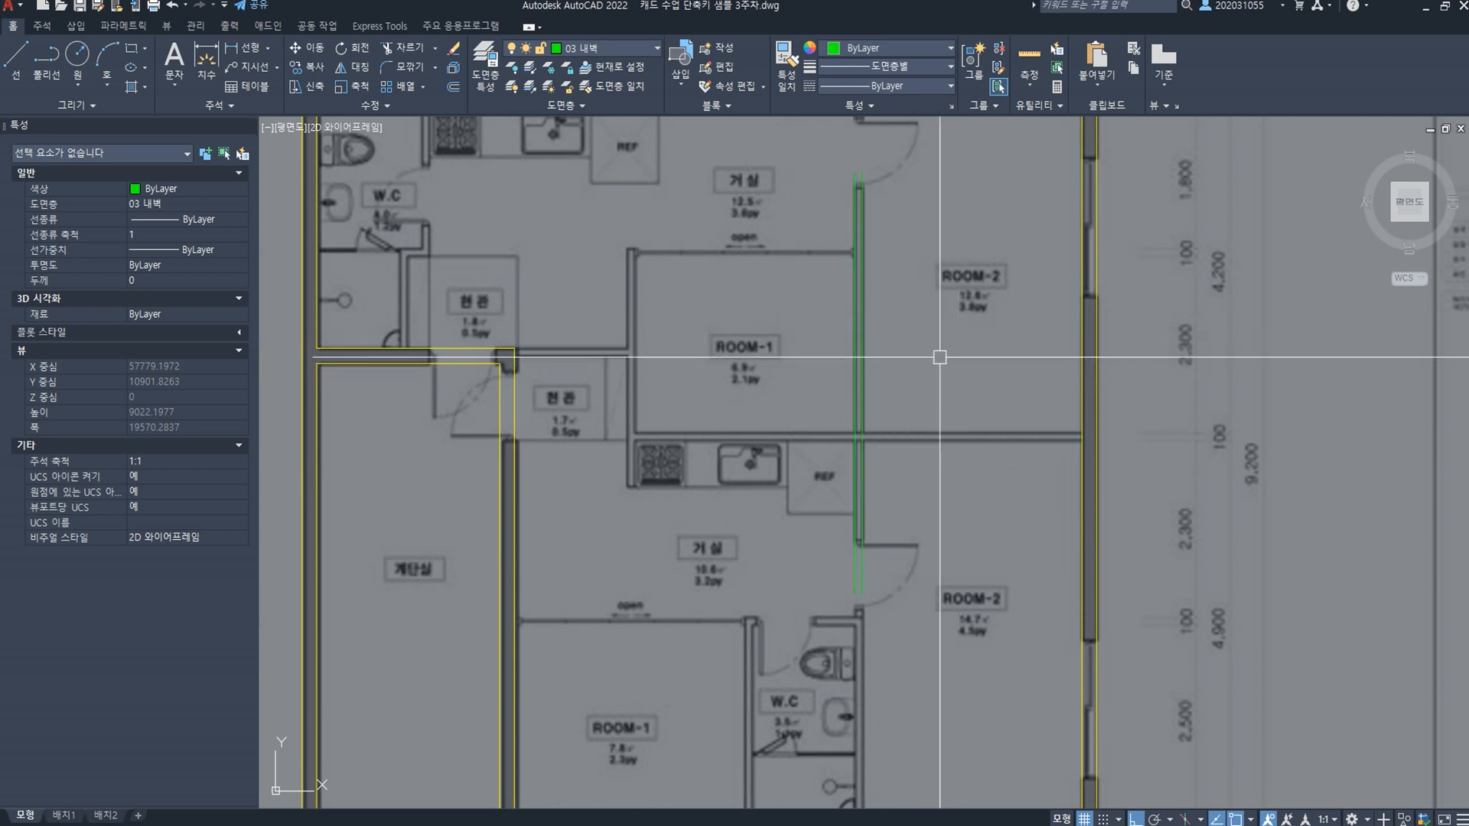
# Step: Measure the distance across ROOM-2 from the offset inner wall line to the inner face of the right outer wall
pyautogui.write('di')
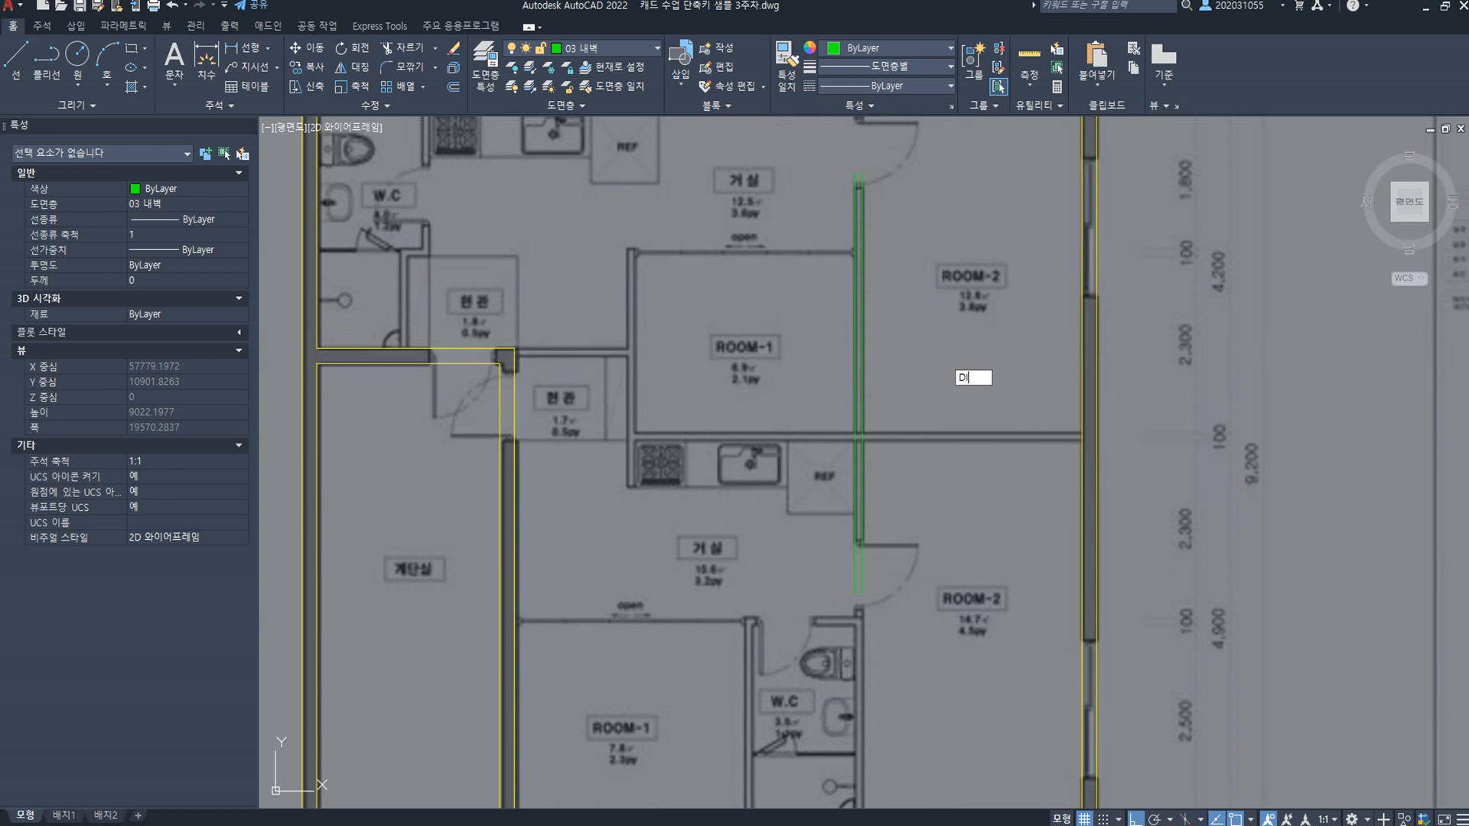
pyautogui.press('space')
pyautogui.click(861, 381)
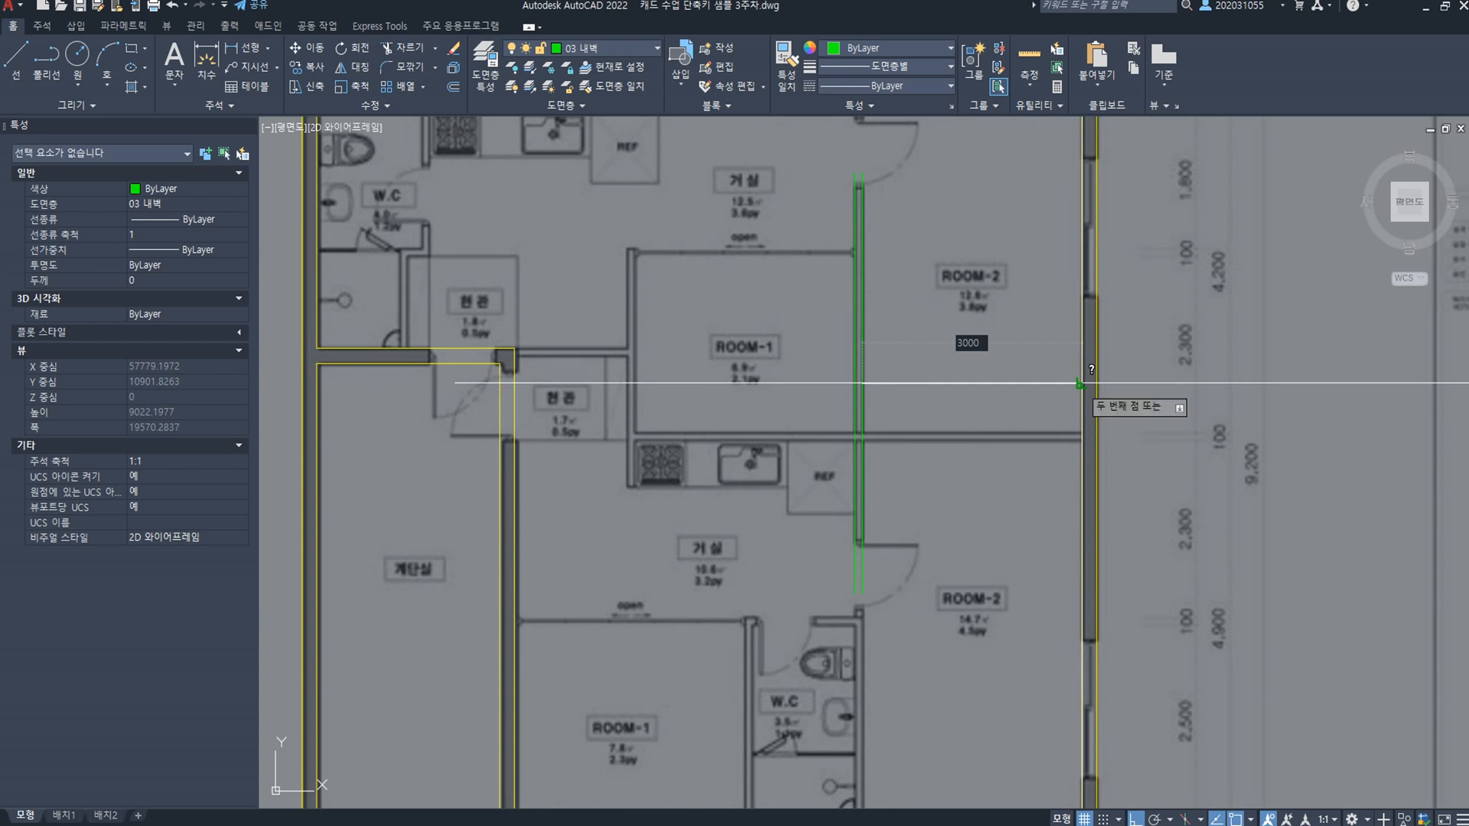
pyautogui.click(1079, 383)
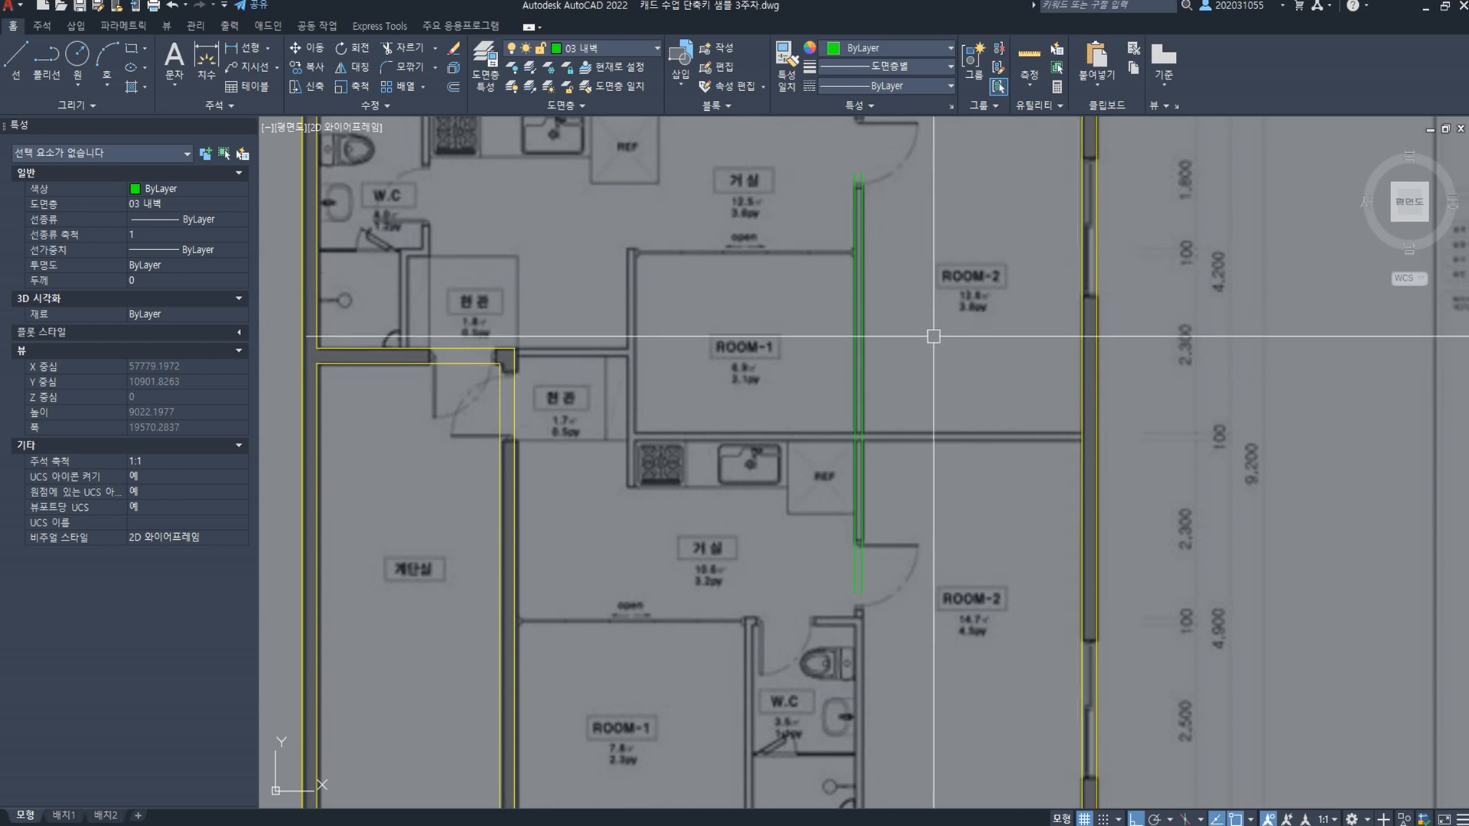
# Step: Copy both lines of the wall between ROOM-1 and ROOM-2 horizontally onto the wall on the opposite side of the upper ROOM-1
pyautogui.moveTo(875, 314); pyautogui.dragTo(830, 428, button='middle')
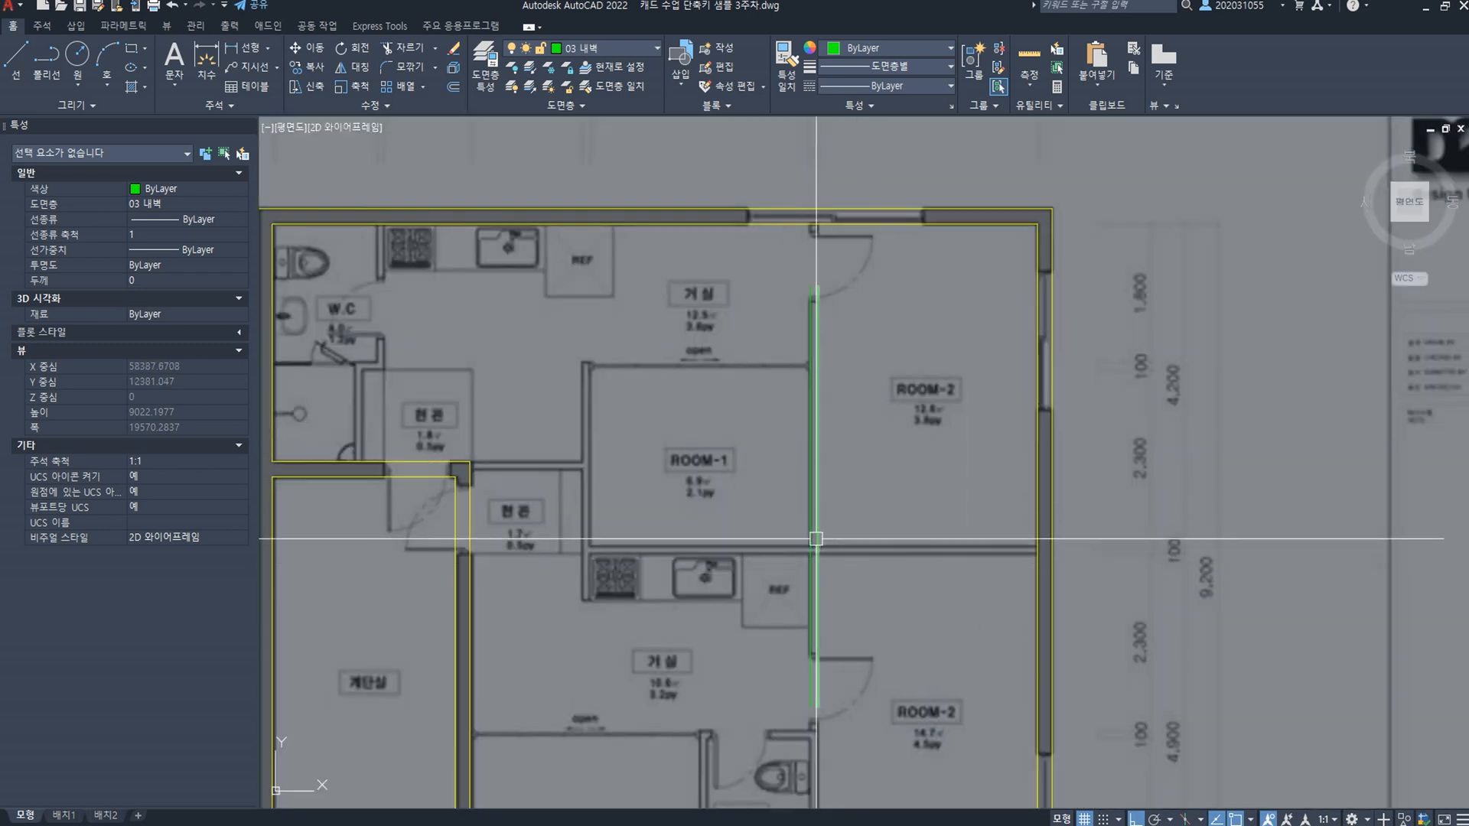
pyautogui.scroll(2, 849, 516)
pyautogui.click(846, 492)
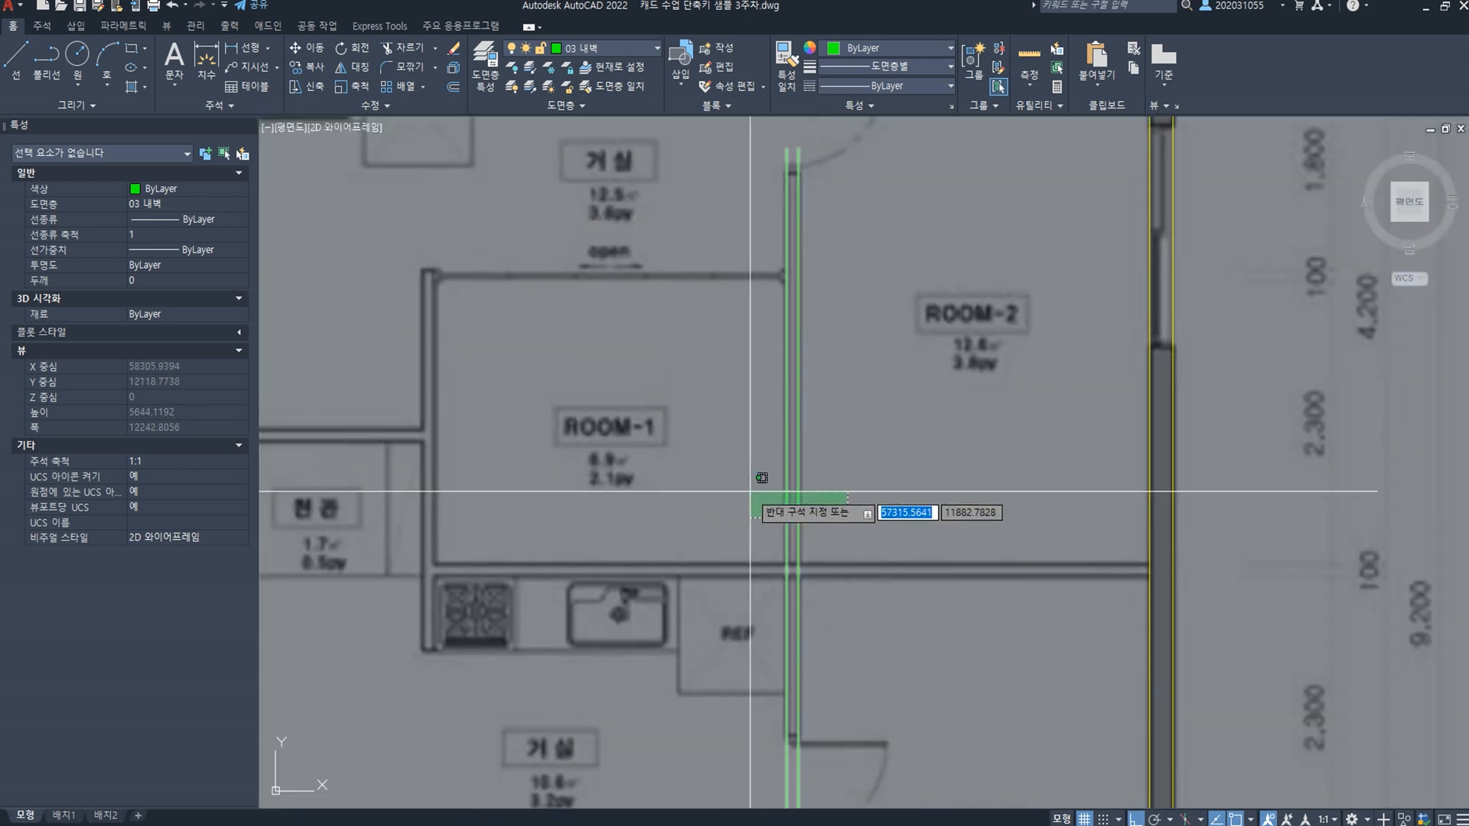
pyautogui.click(749, 490)
pyautogui.press('Return')
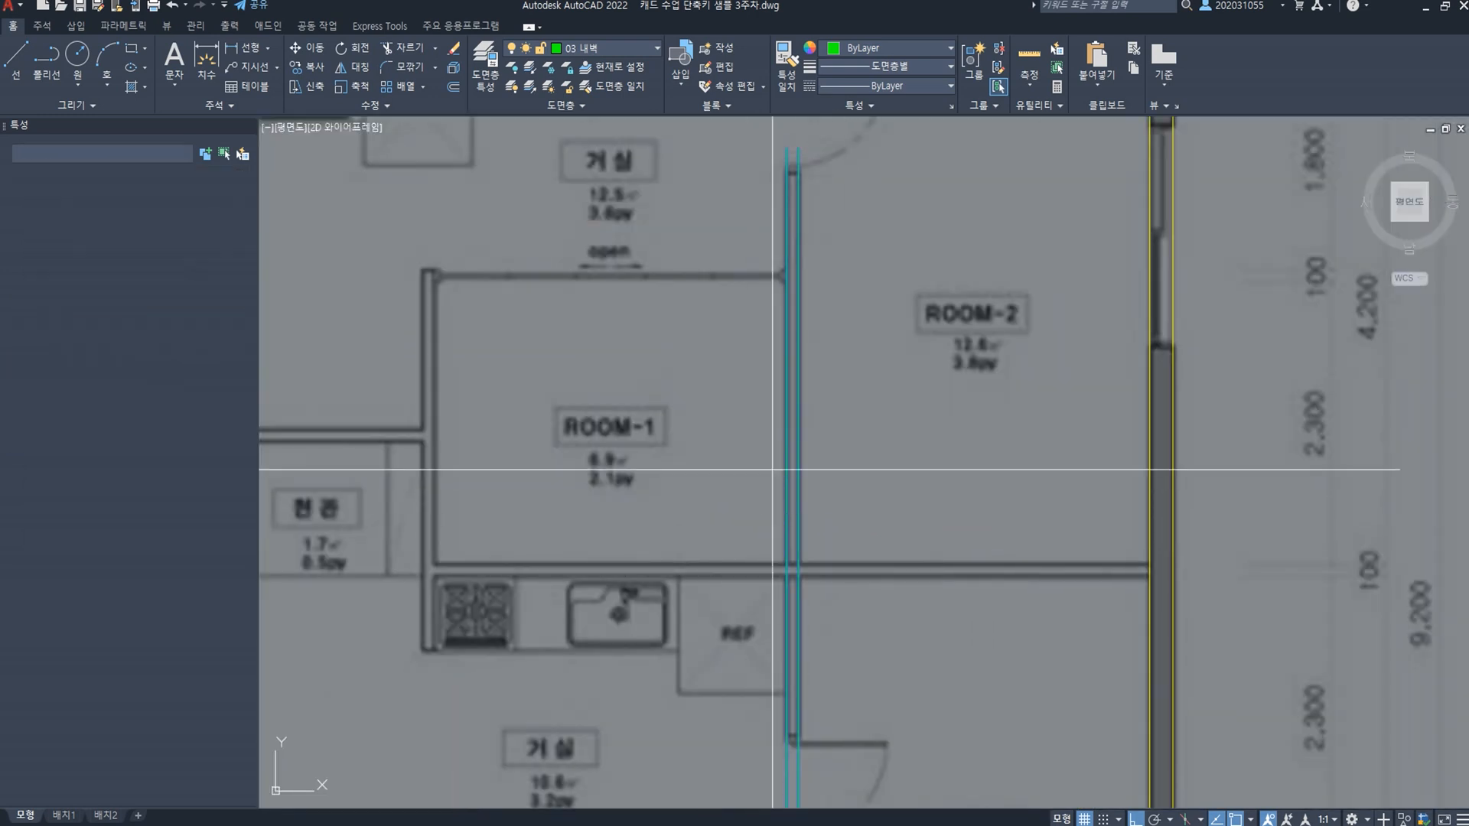
pyautogui.click(788, 489)
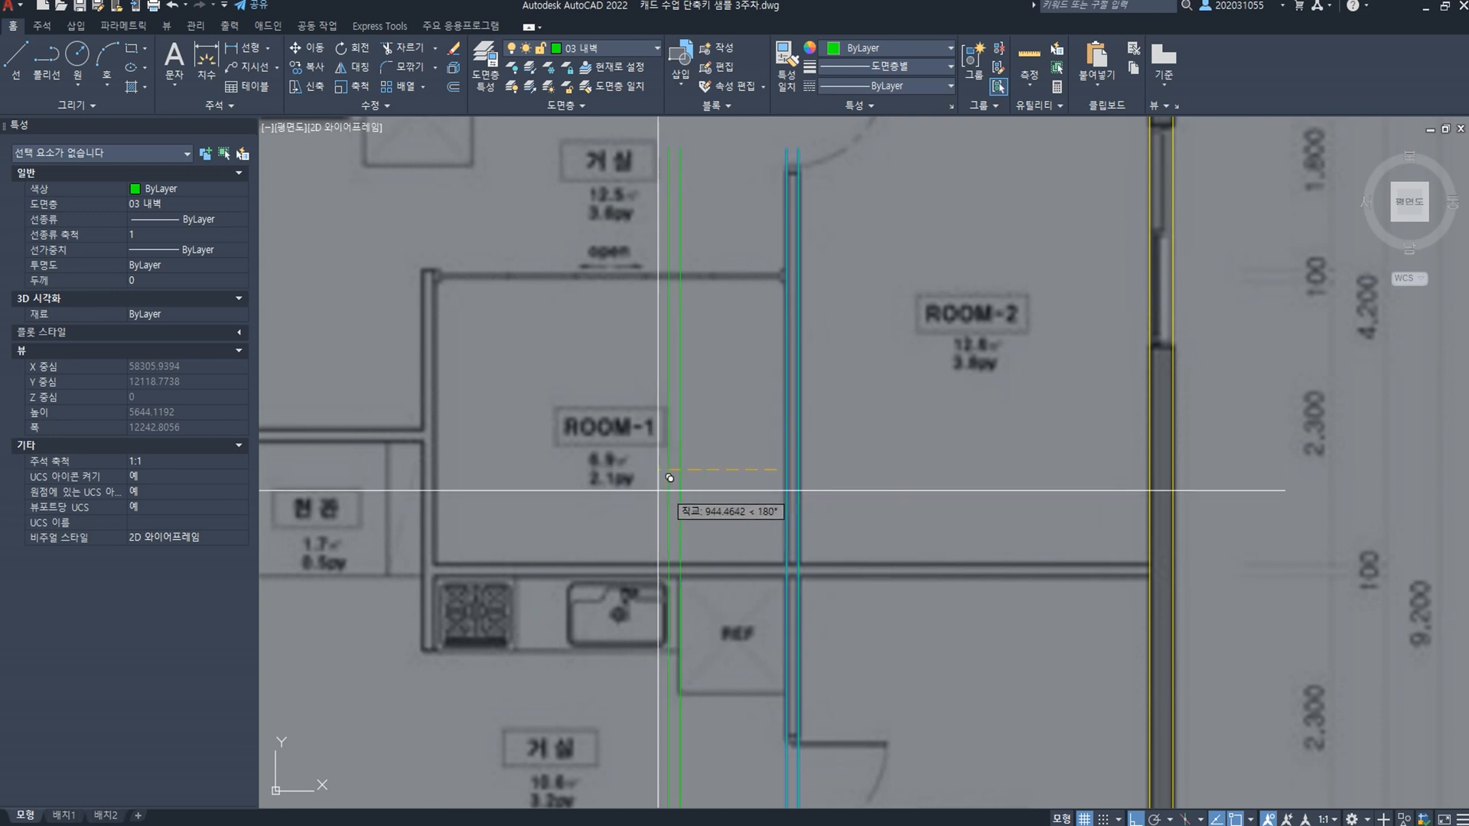
pyautogui.click(414, 502)
pyautogui.press('Escape')
pyautogui.scroll(-3, 541, 479)
pyautogui.moveTo(612, 594); pyautogui.dragTo(689, 548, button='middle')
pyautogui.scroll(2, 670, 530)
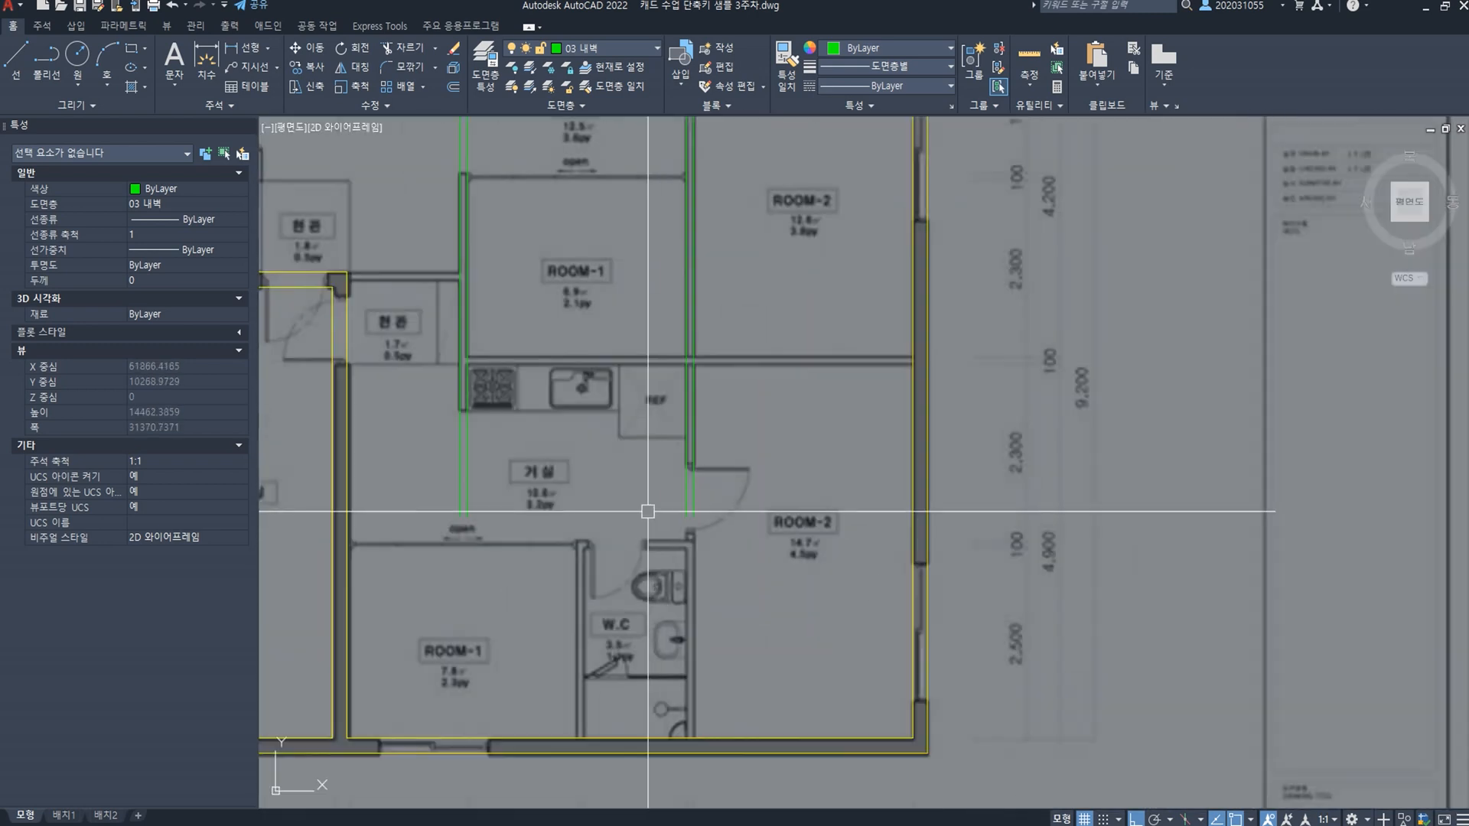
pyautogui.click(743, 559)
pyautogui.click(639, 491)
pyautogui.write('co')
pyautogui.press('Return')
pyautogui.press('Escape')
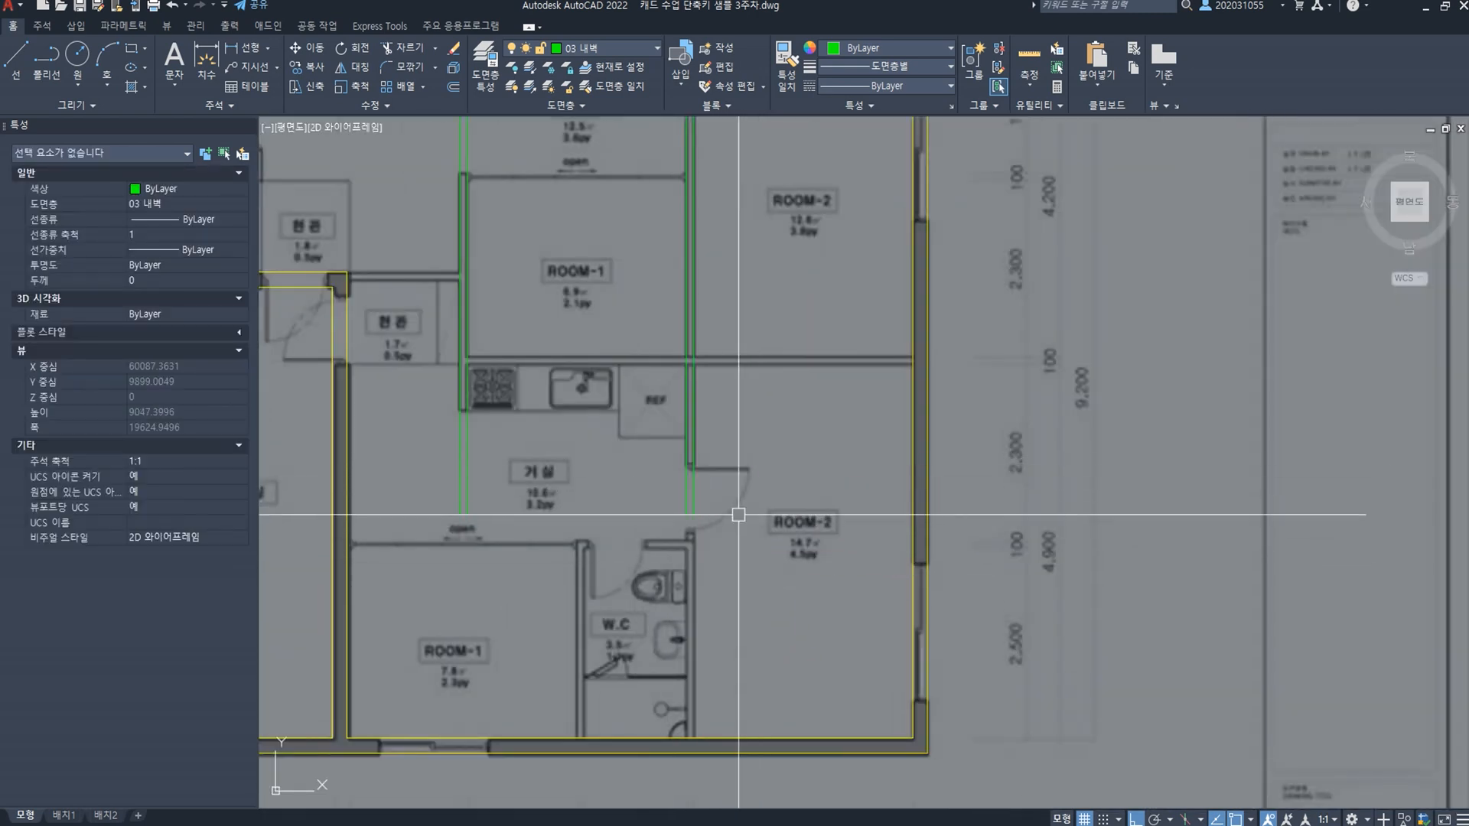
pyautogui.click(727, 573)
pyautogui.press('Escape')
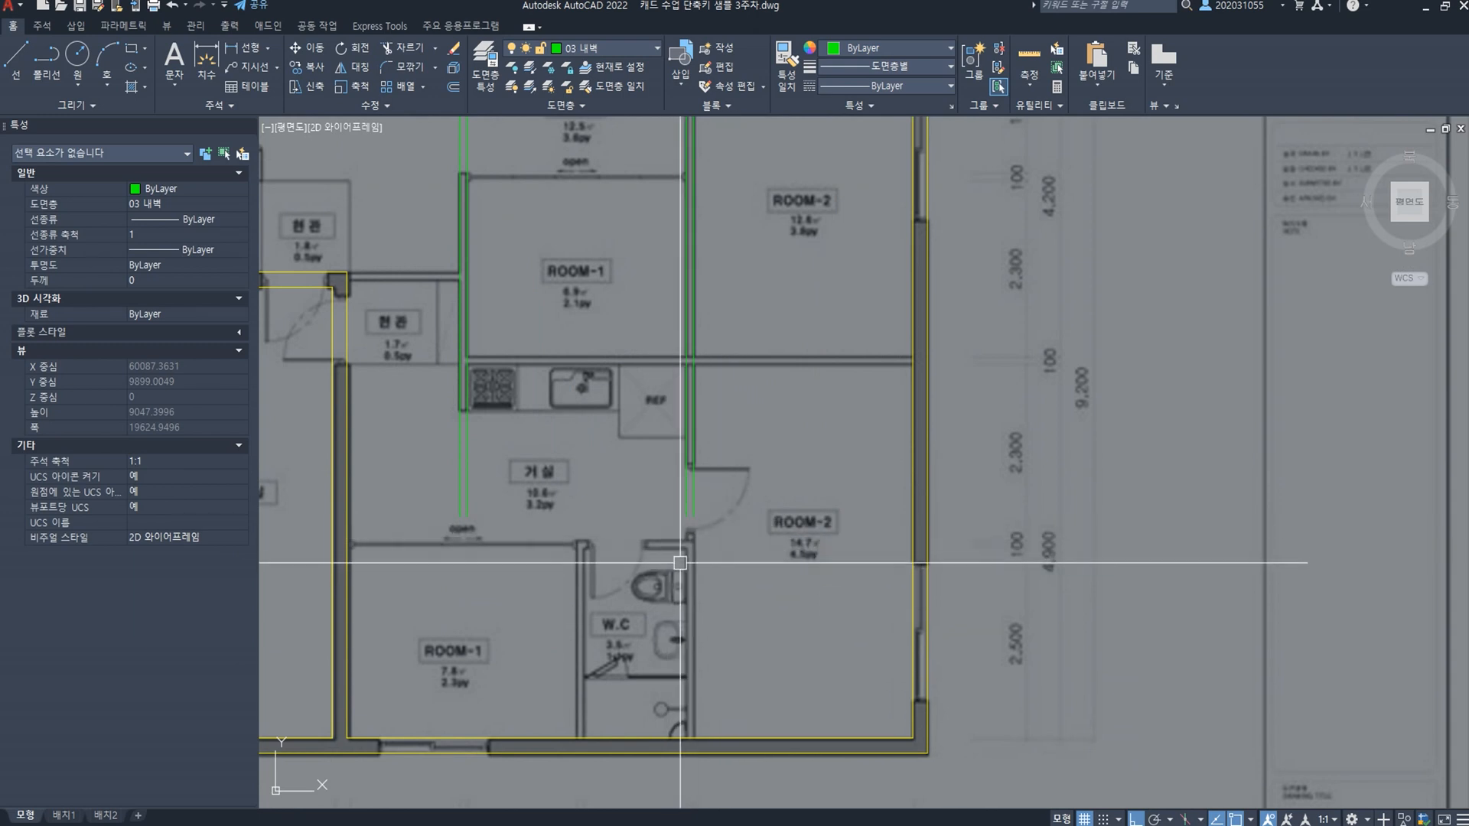
# Step: Extend both lines of the wall beside ROOM-2 down and up to the inner faces of the lower and upper outer walls
pyautogui.write('EX')
pyautogui.press('Return')
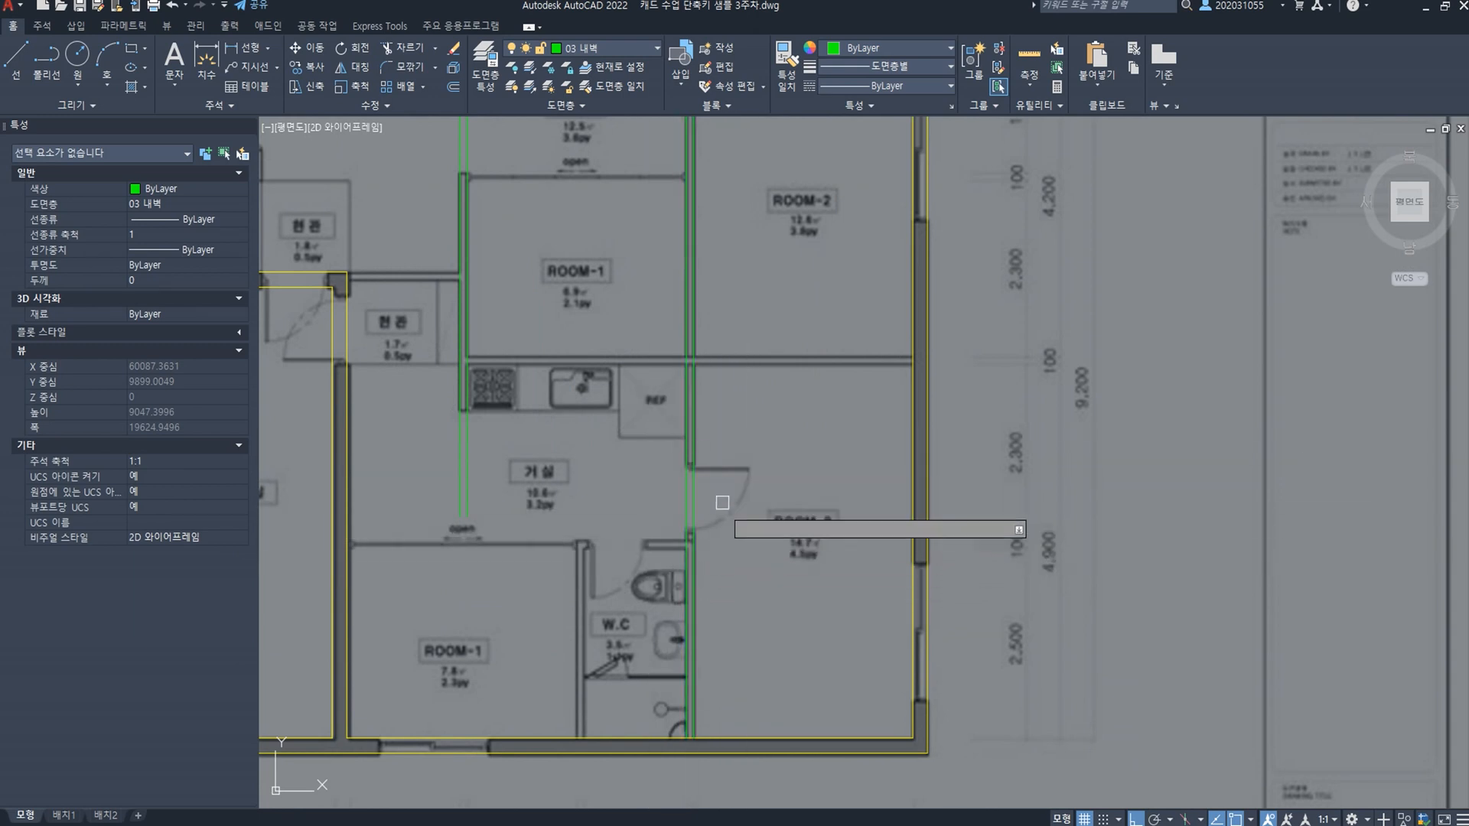
pyautogui.moveTo(716, 346)
pyautogui.mouseDown(button='middle')
pyautogui.moveTo(704, 587)
pyautogui.moveTo(705, 466)
pyautogui.mouseUp(button='middle')
pyautogui.click(747, 445)
pyautogui.click(632, 387)
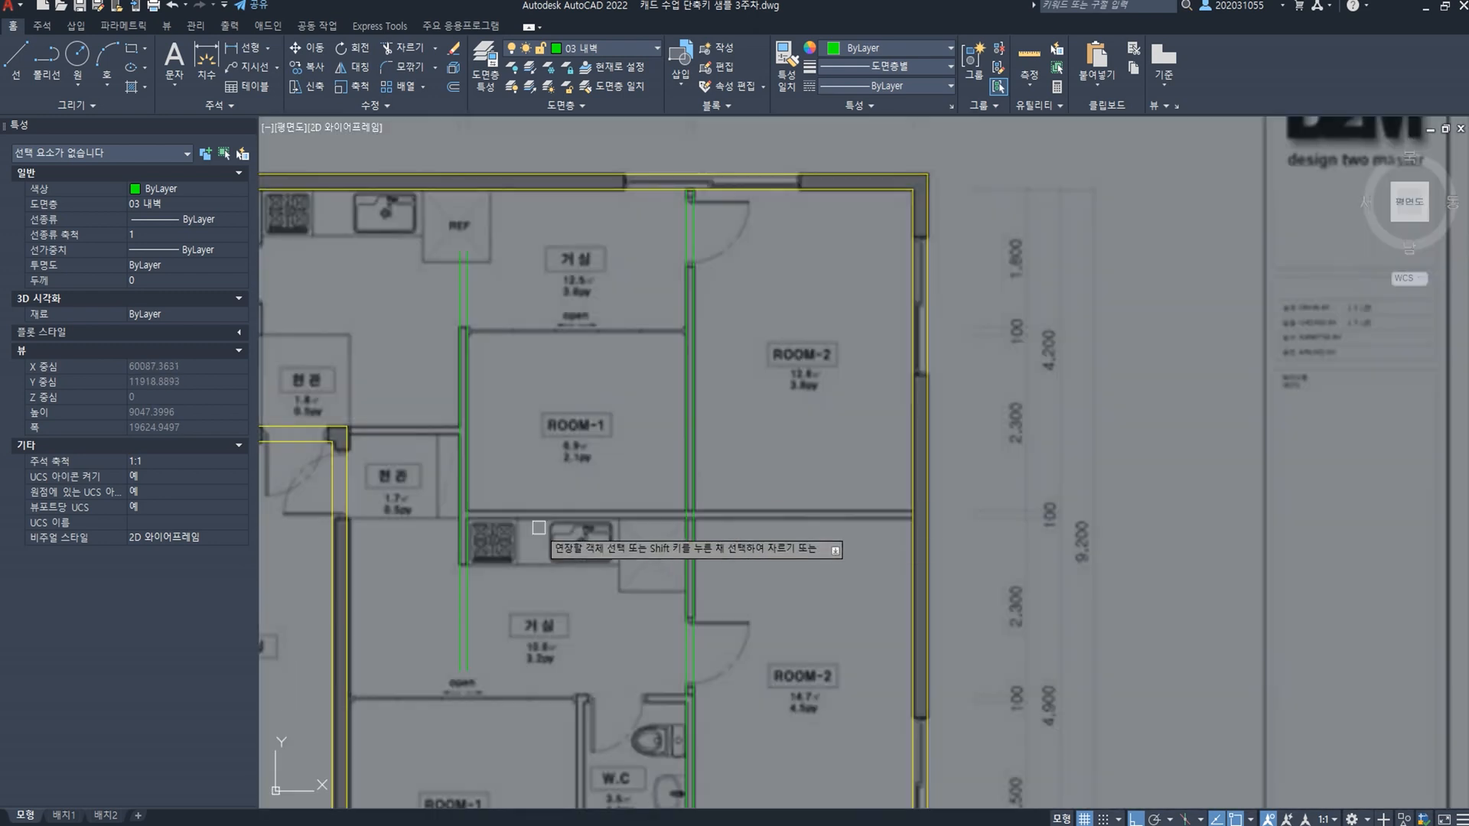
pyautogui.moveTo(539, 527); pyautogui.dragTo(747, 485, button='middle')
pyautogui.press('Escape')
# Step: Draw a horizontal polyline from the structural column corner above the lower 현관 into ROOM-1, and offset it downward for the wall's second face
pyautogui.scroll(3, 747, 485)
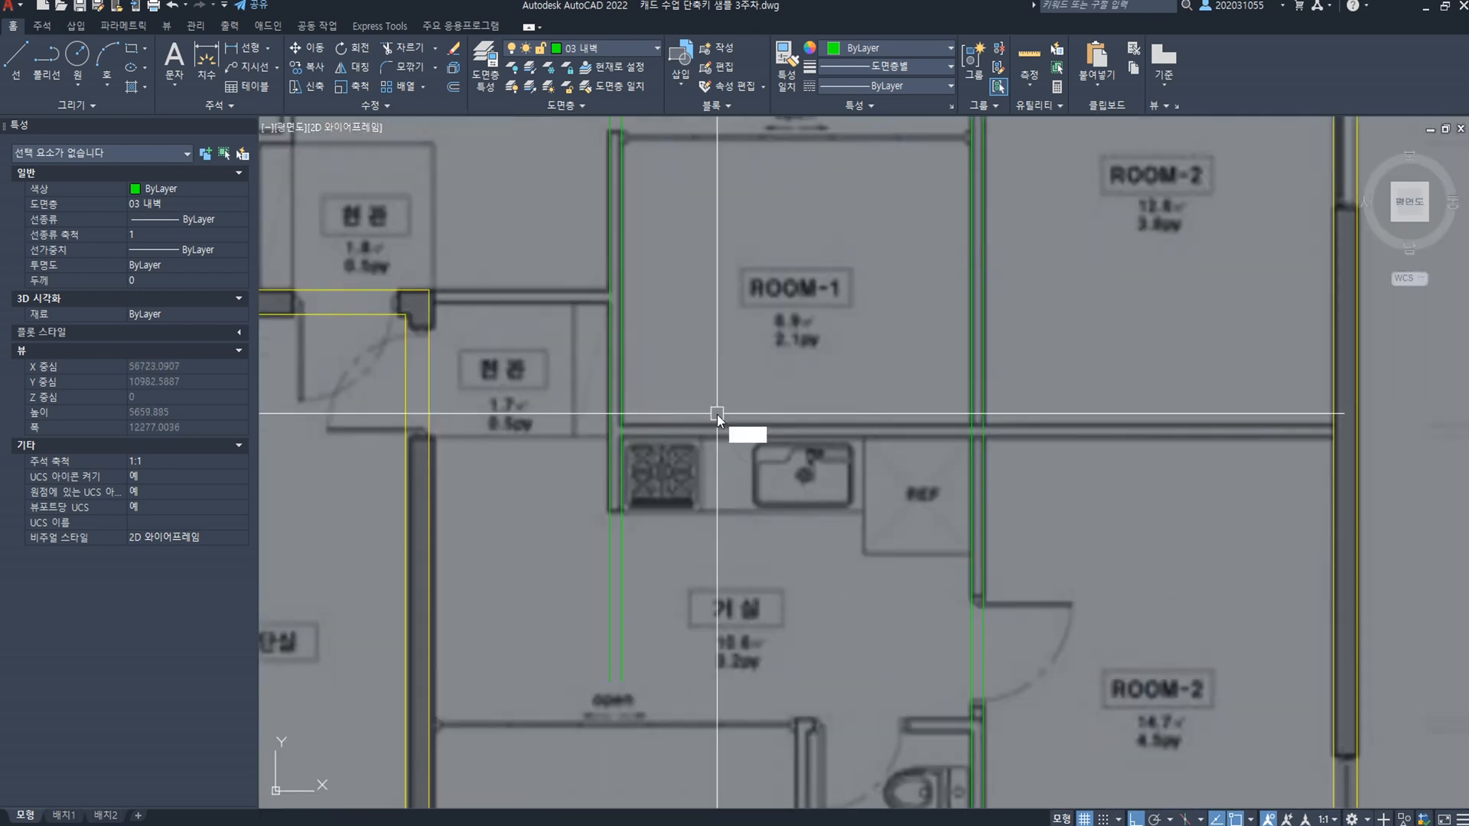
pyautogui.scroll(2, 422, 289)
pyautogui.click(430, 283)
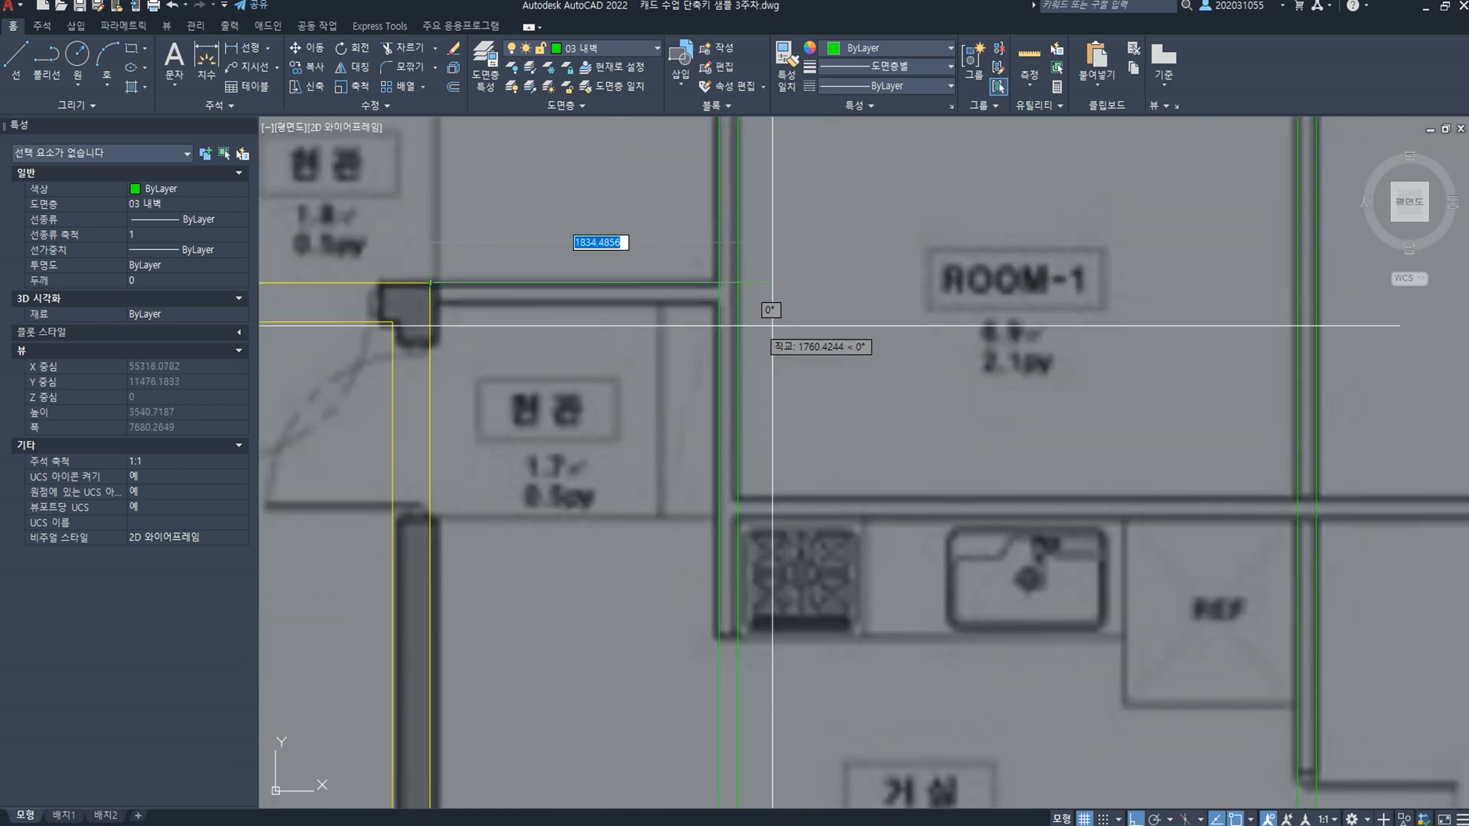
pyautogui.click(907, 321)
pyautogui.press('space')
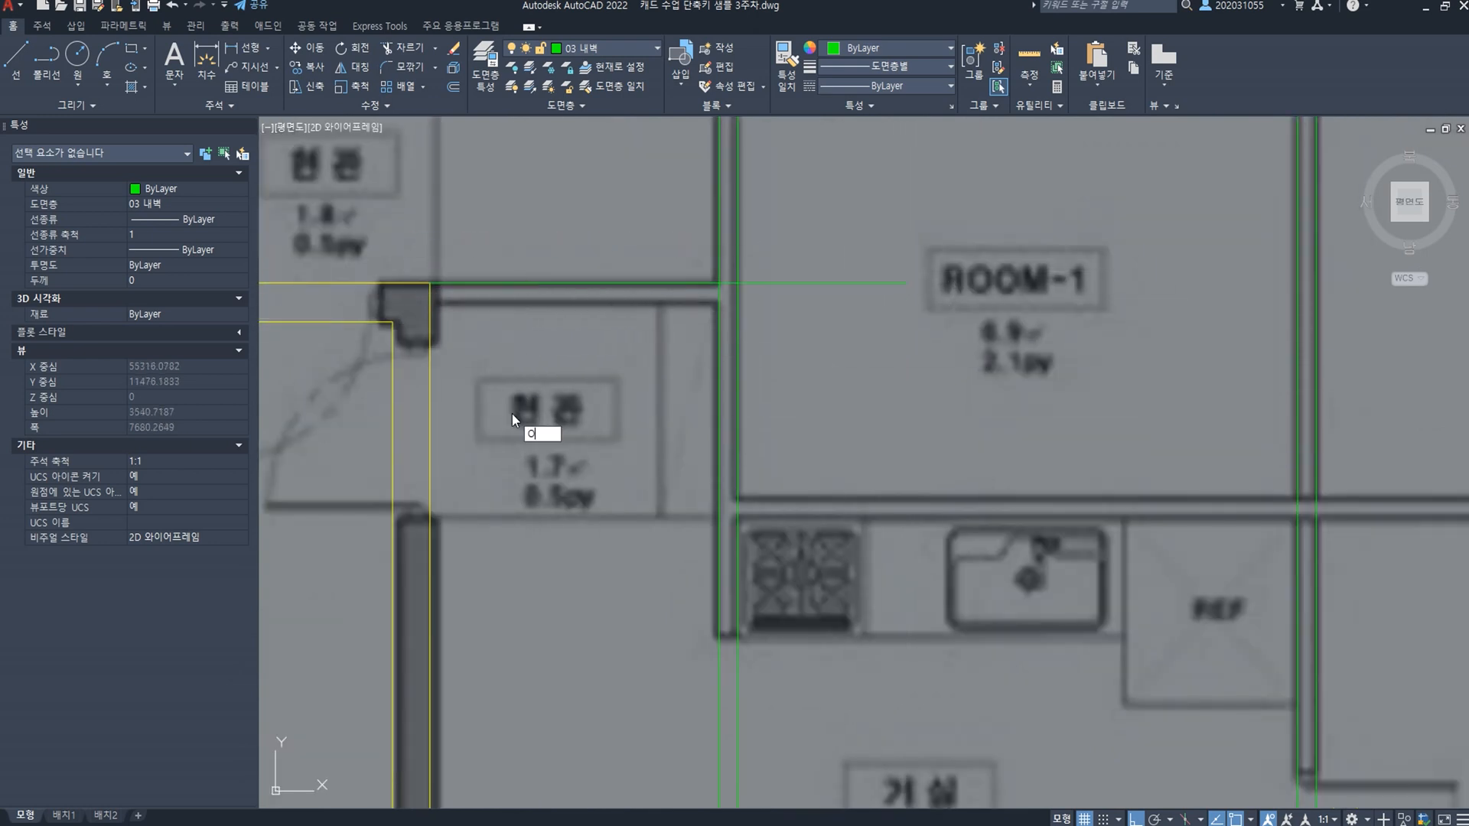
pyautogui.press('space')
pyautogui.press('space')
pyautogui.click(554, 283)
pyautogui.click(540, 341)
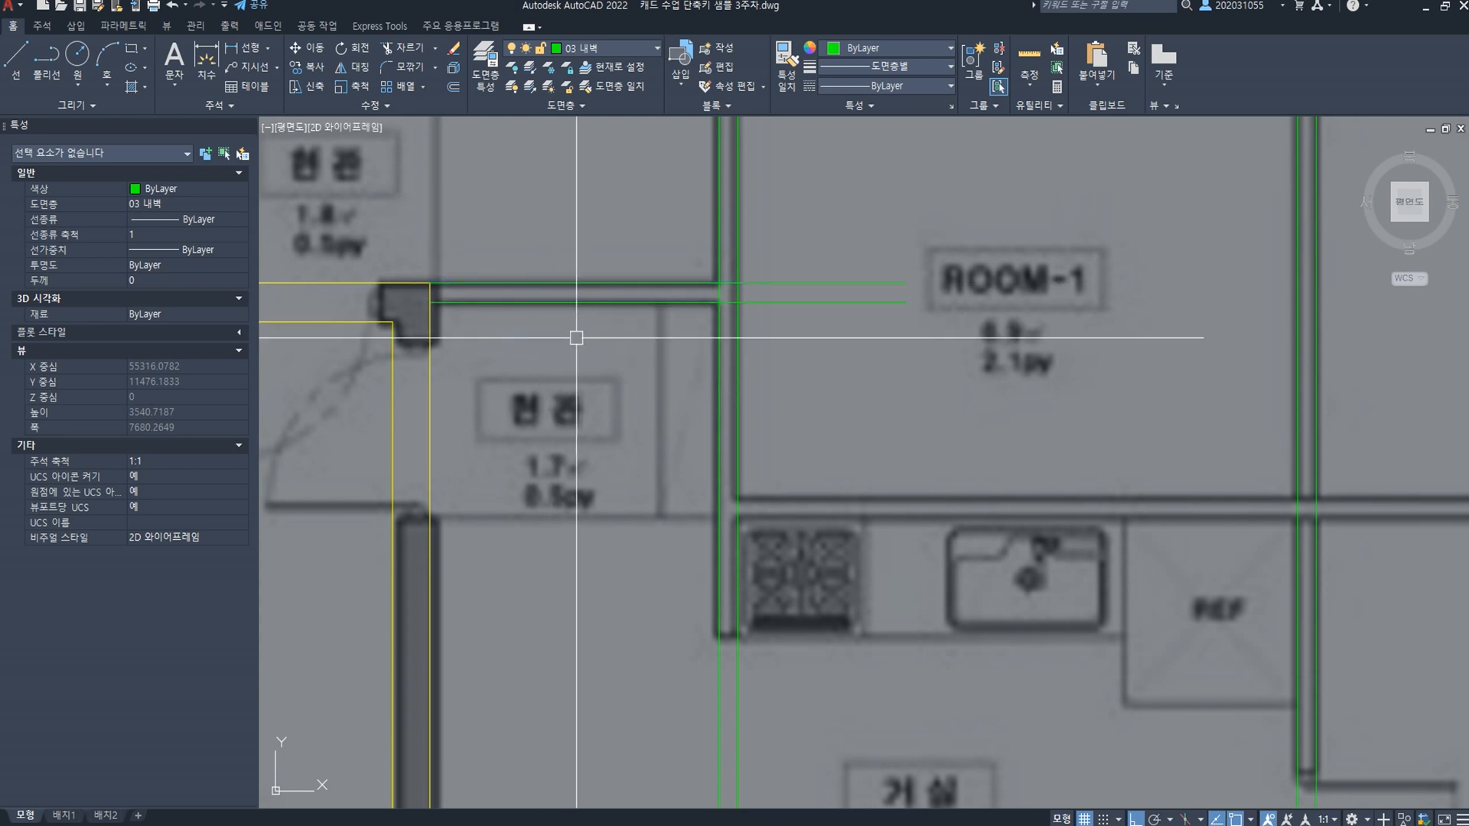
# Step: Copy the two horizontal wall lines straight down by 1100 onto the wall below the upper ROOM-1
pyautogui.click(576, 337)
pyautogui.click(509, 250)
pyautogui.press('Return')
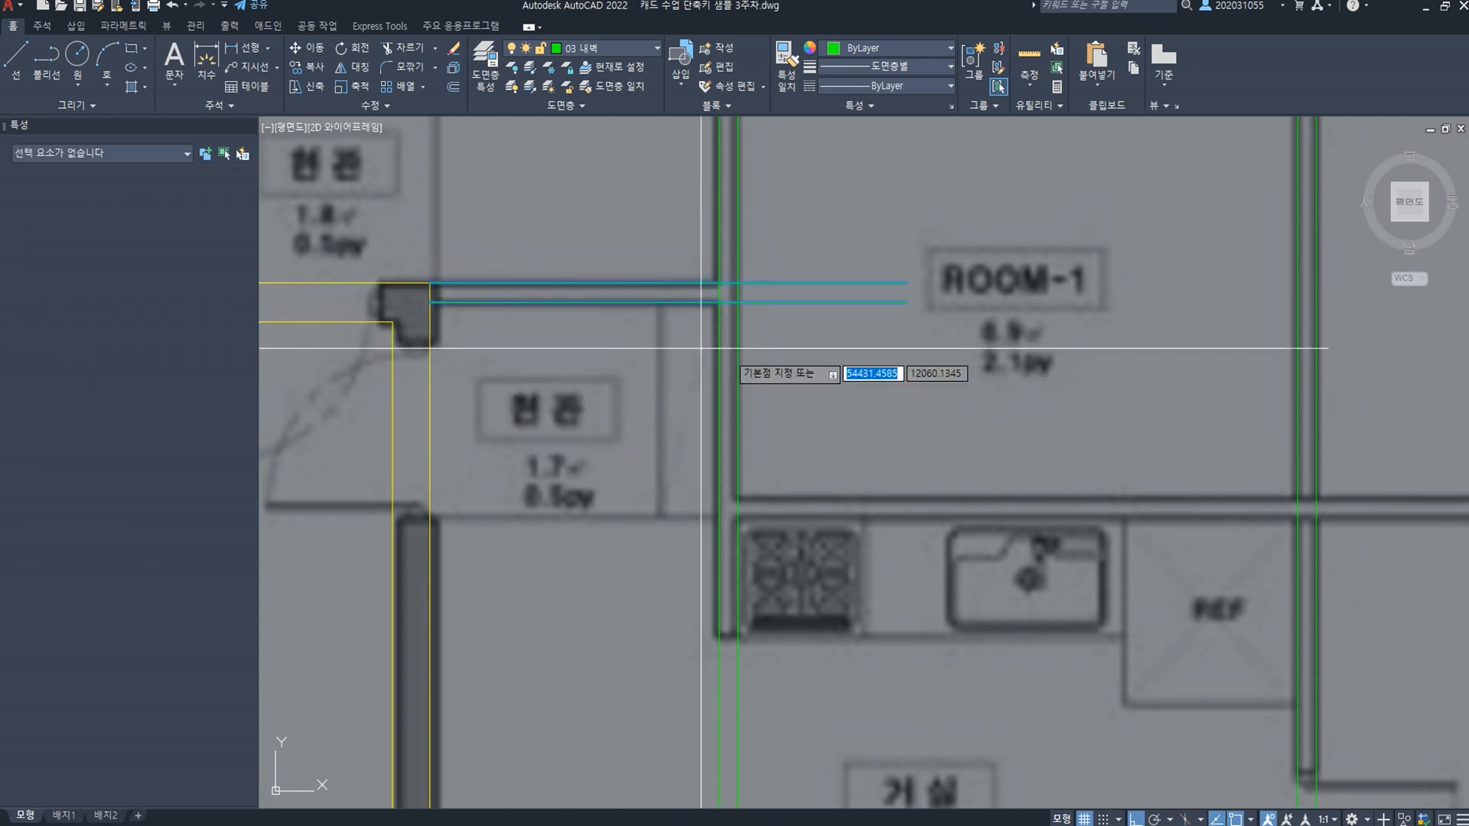
pyautogui.click(962, 283)
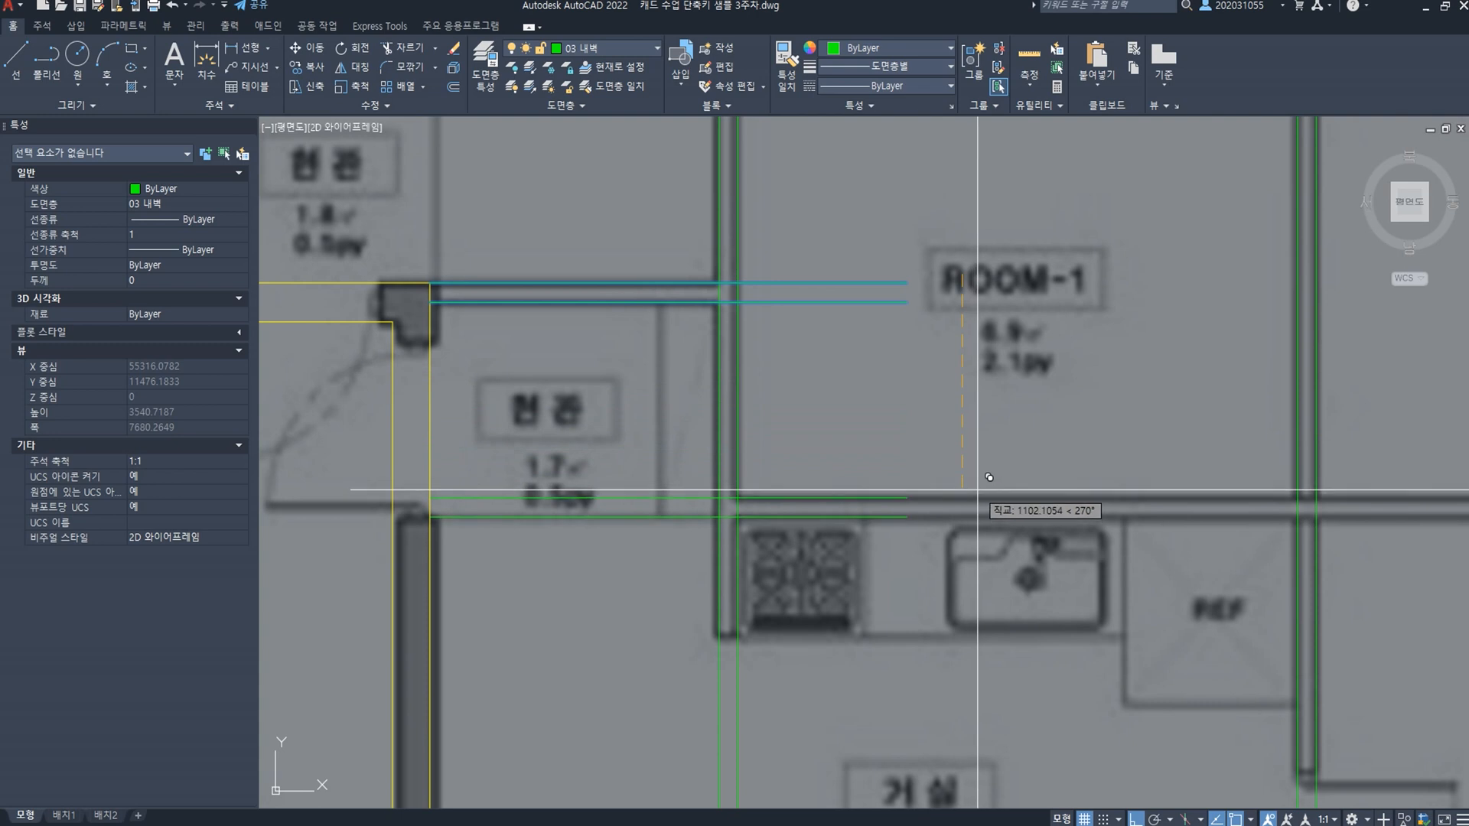
pyautogui.write('1100')
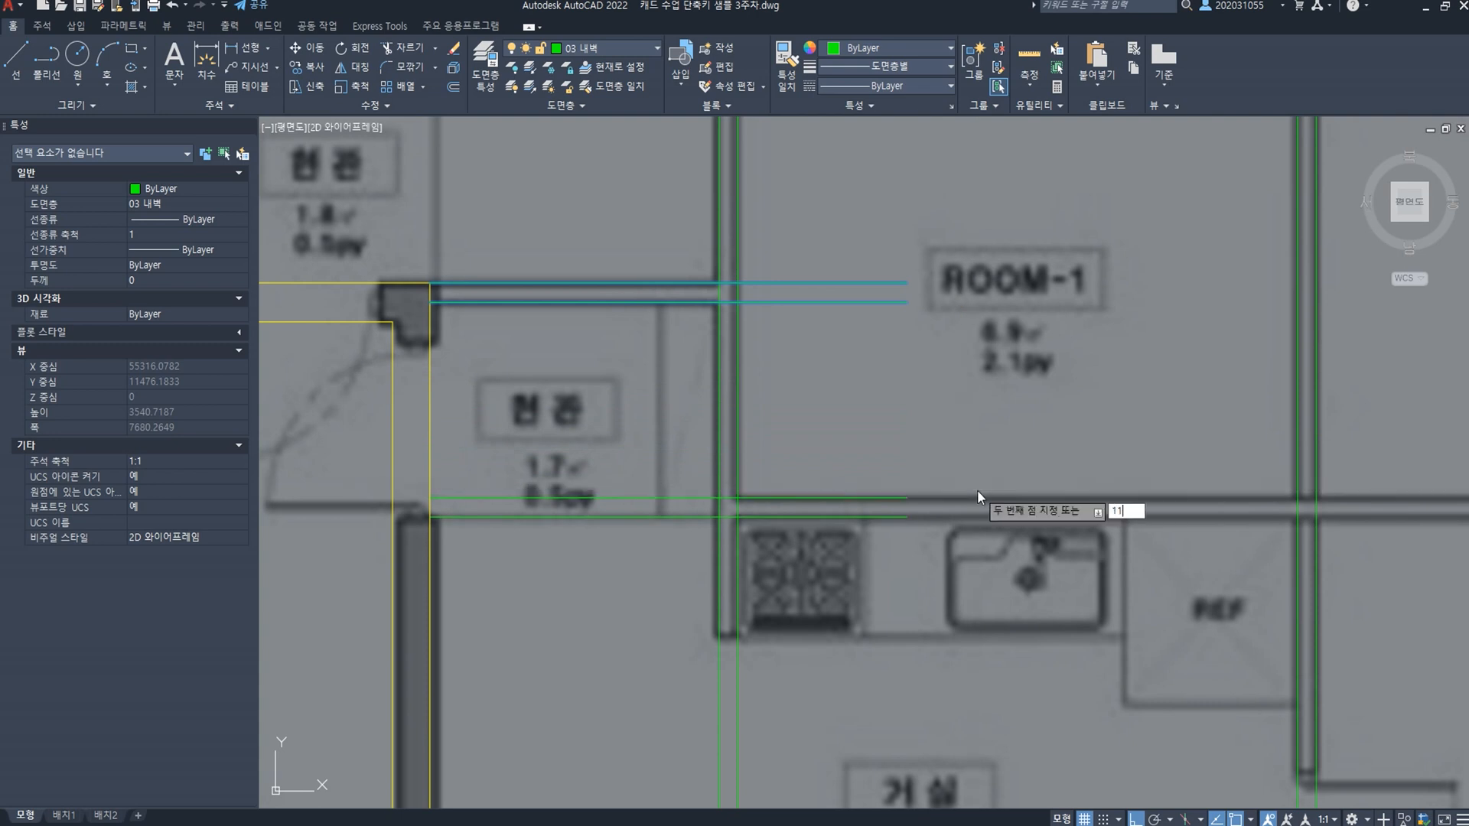
pyautogui.press('Return')
# Step: Extend the two copied horizontal lines to the inner face of the right outer wall beside ROOM-2
pyautogui.press('Return')
pyautogui.moveTo(991, 632); pyautogui.dragTo(782, 524, button='middle')
pyautogui.scroll(-4, 782, 524)
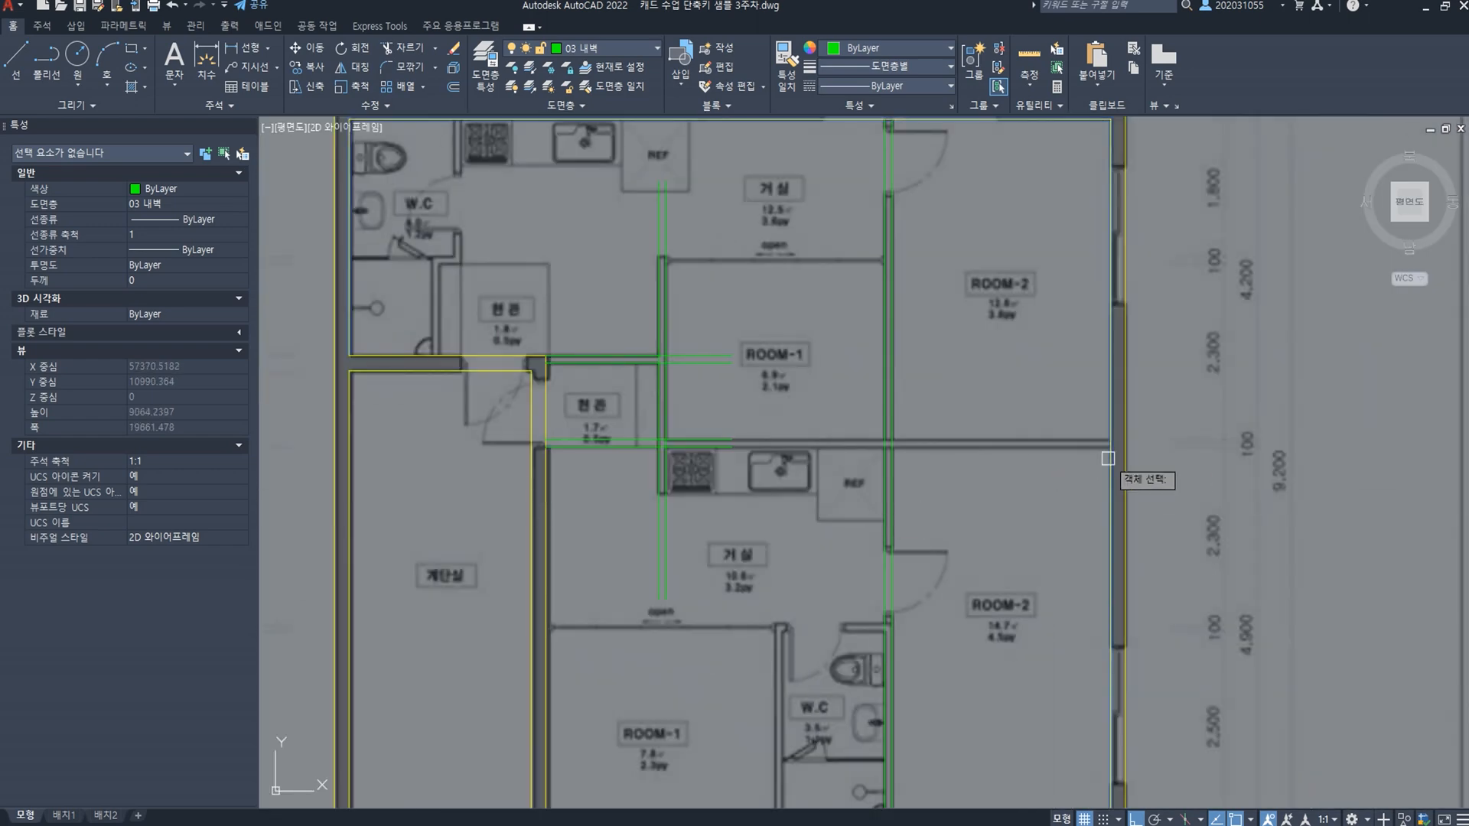
pyautogui.click(821, 519)
pyautogui.click(729, 415)
pyautogui.press('space')
pyautogui.moveTo(971, 513)
pyautogui.mouseDown(button='middle')
pyautogui.moveTo(961, 525)
pyautogui.moveTo(947, 498)
pyautogui.mouseUp(button='middle')
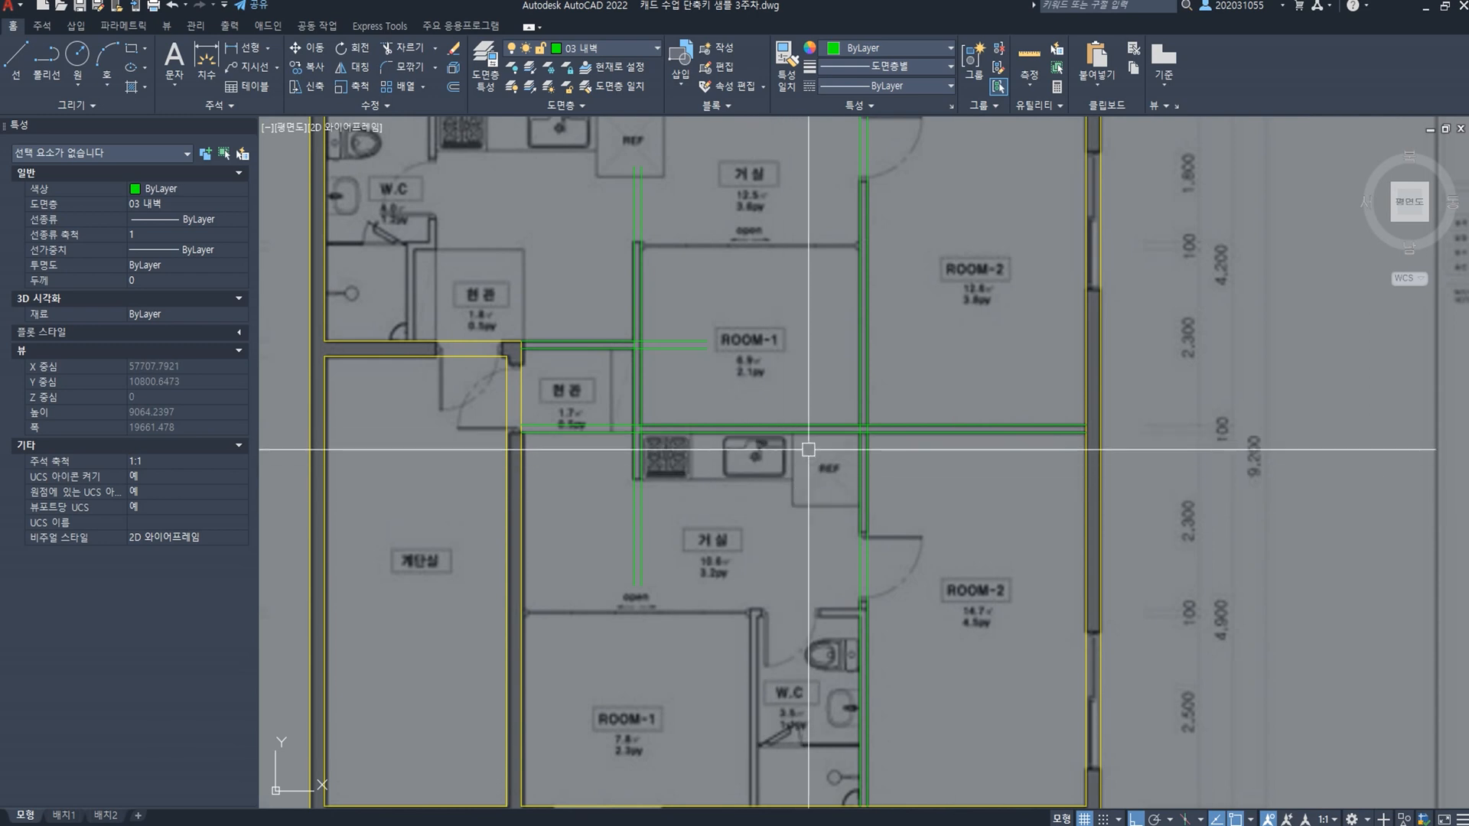
# Step: Copy the lower horizontal wall line straight down to the end of the short wall beside the kitchen stove
pyautogui.scroll(2, 650, 429)
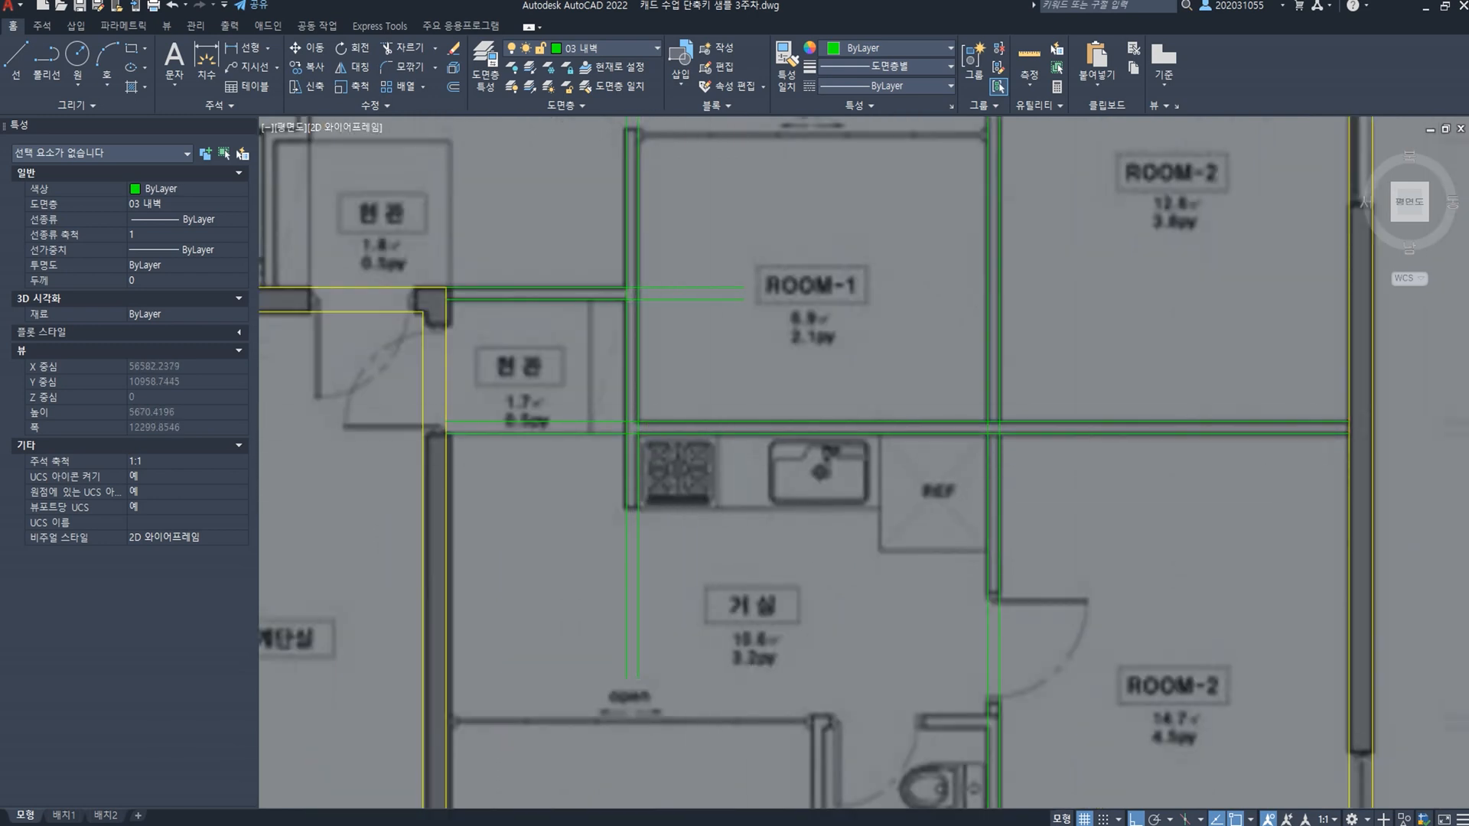
pyautogui.scroll(2, 661, 524)
pyautogui.click(702, 395)
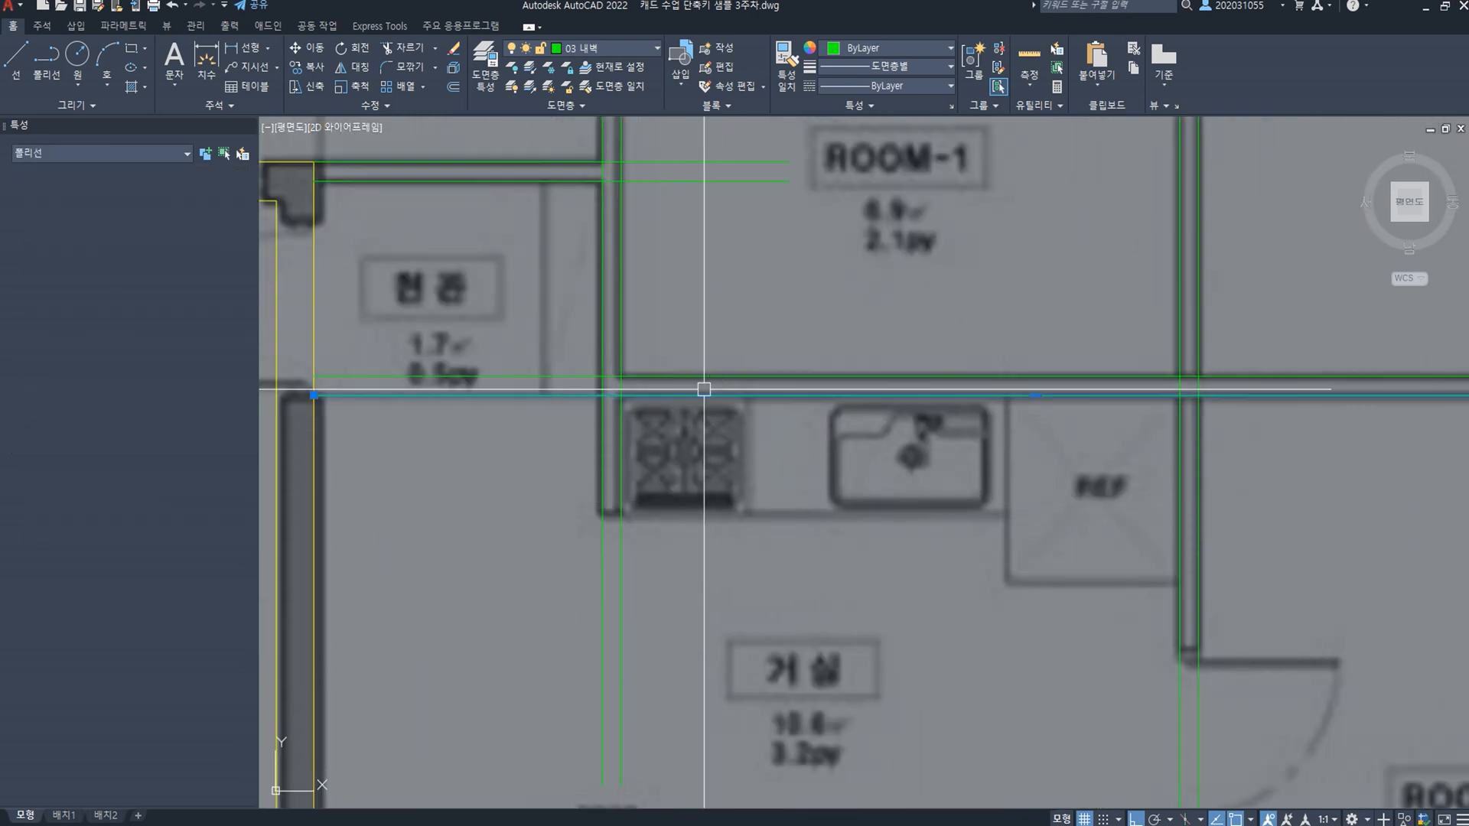
pyautogui.write('C')
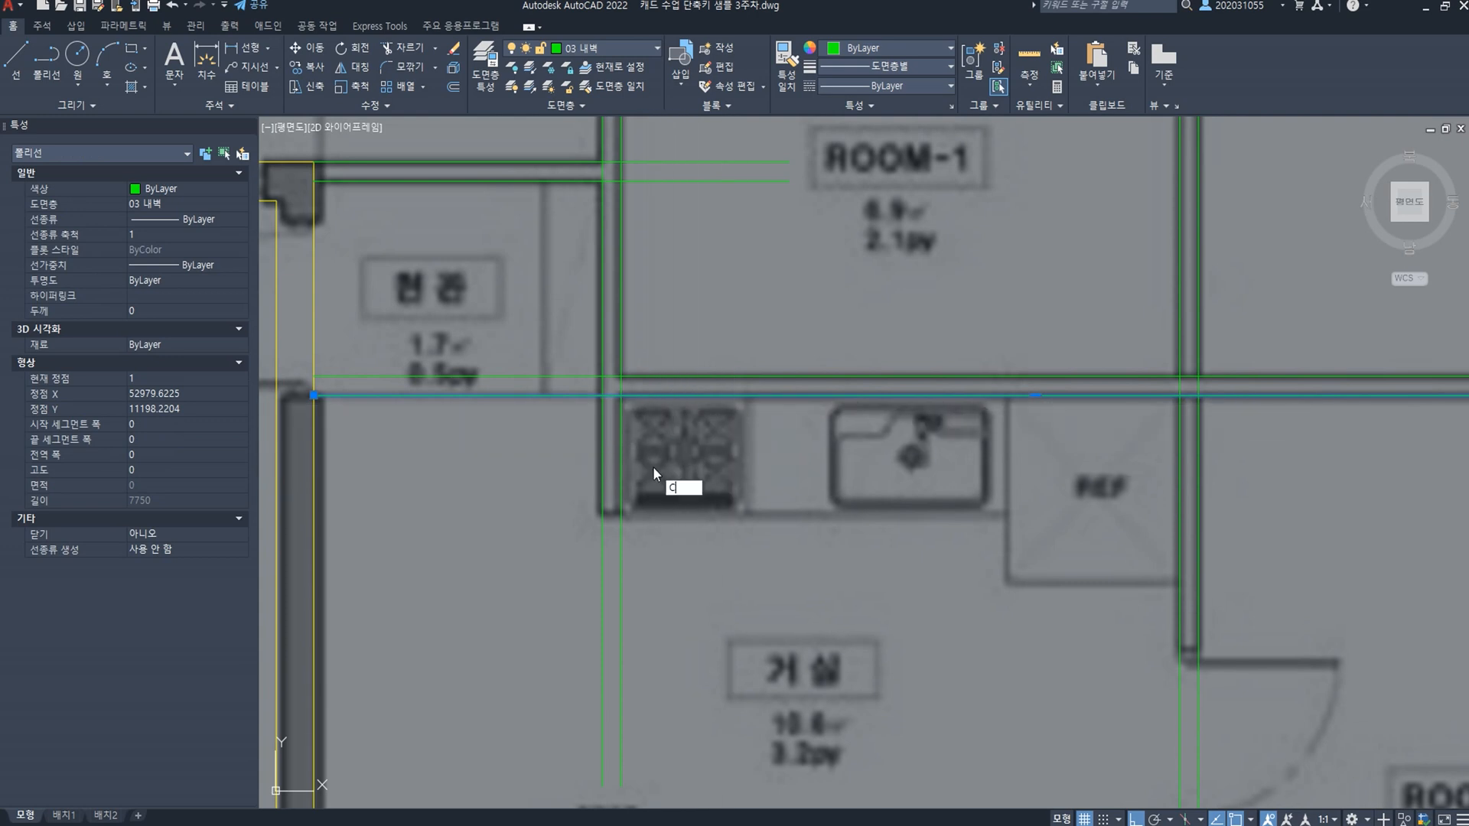
pyautogui.write('O')
pyautogui.press('space')
pyautogui.click(711, 429)
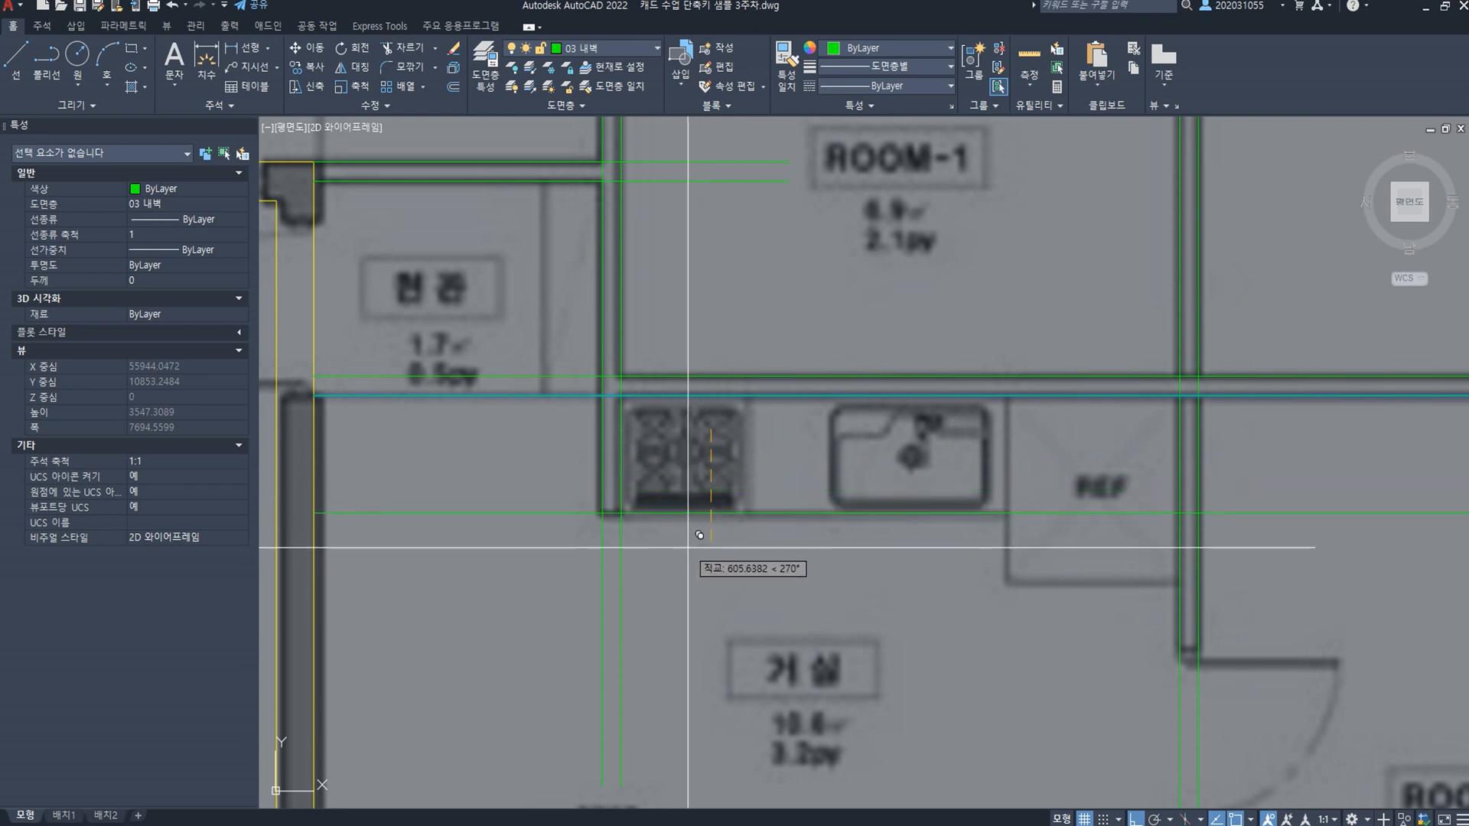
# Step: Fillet the copied line with both vertical wall lines to close the end of the short wall beside the stove
pyautogui.scroll(4, 665, 531)
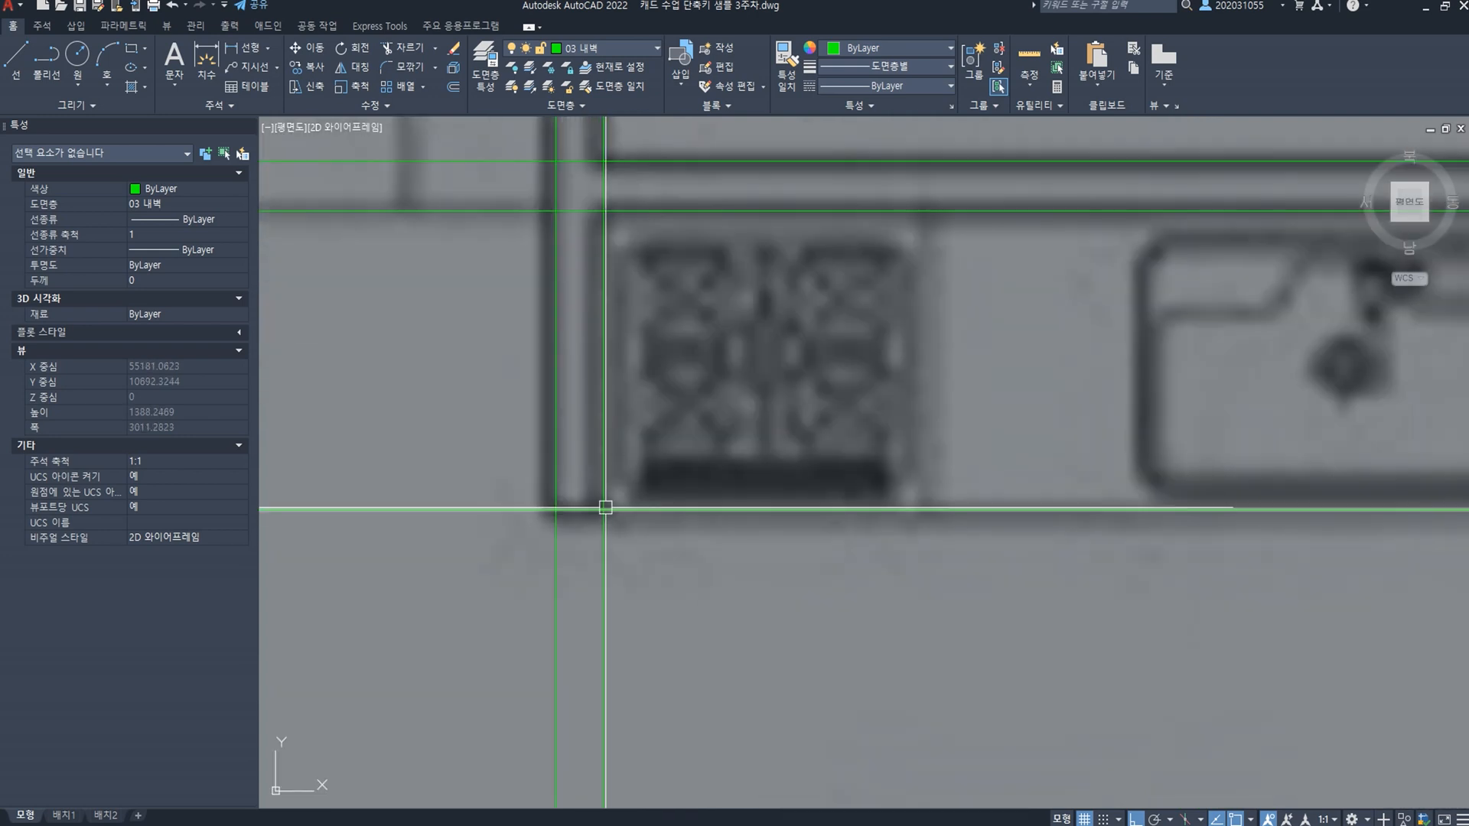
pyautogui.write('F')
pyautogui.click(579, 509)
pyautogui.press('space')
pyautogui.click(602, 488)
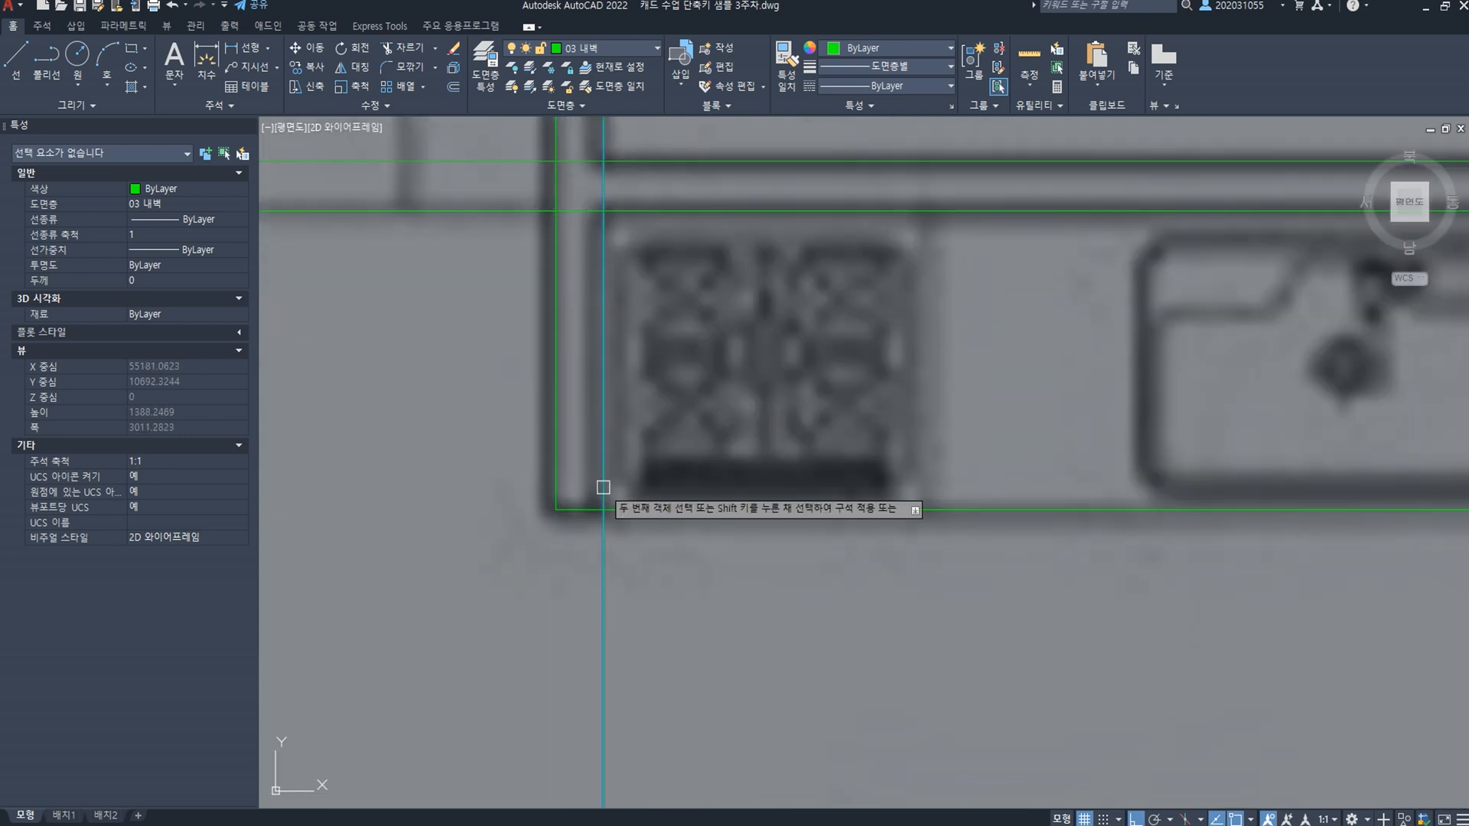
pyautogui.click(580, 510)
# Step: Trim the line segments inside the wall junction above the stove so the horizontal wall opens into the vertical wall
pyautogui.scroll(-4, 580, 503)
pyautogui.moveTo(633, 472); pyautogui.dragTo(609, 507, button='middle')
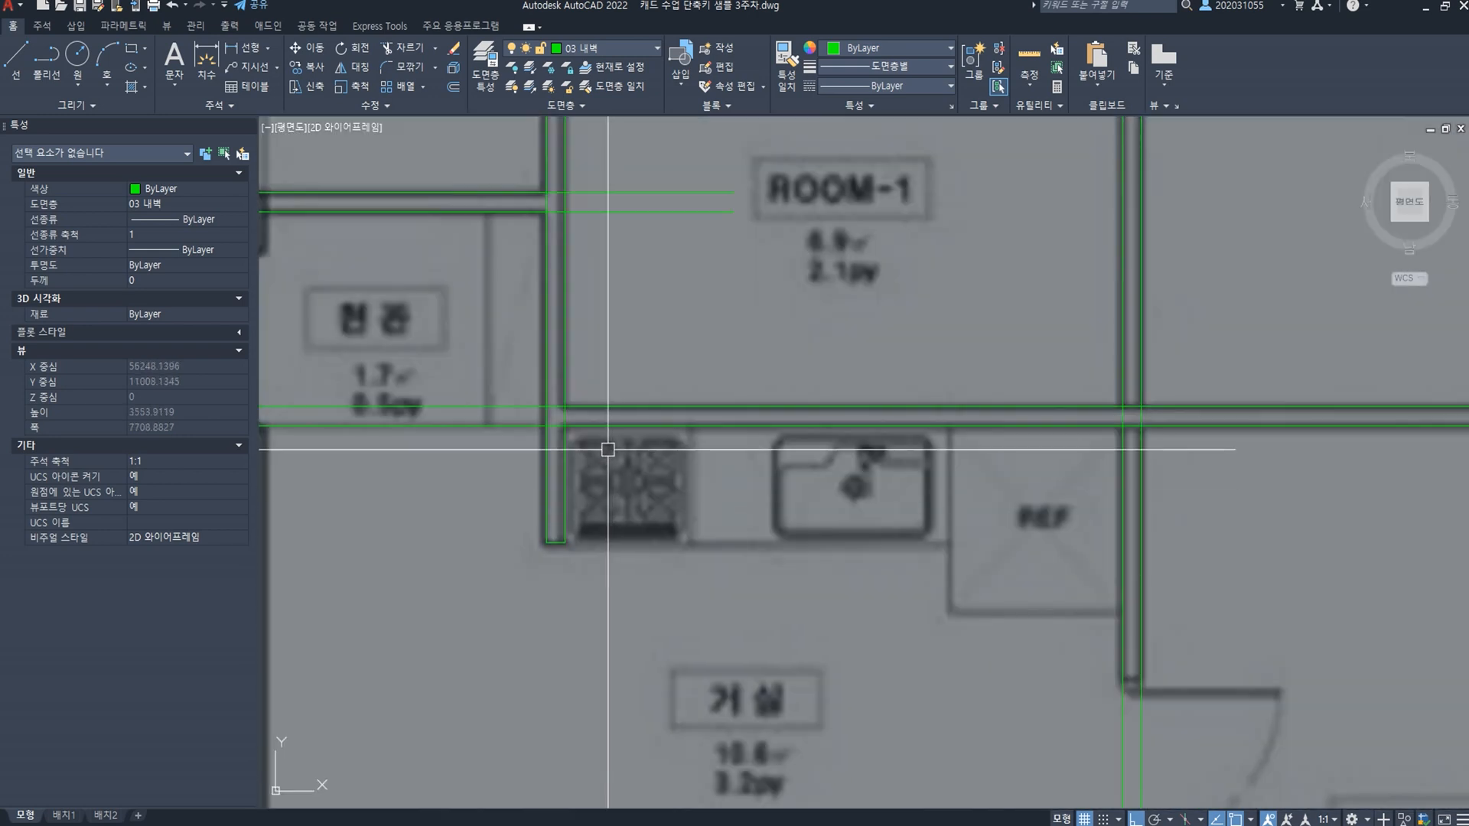
pyautogui.moveTo(602, 439); pyautogui.dragTo(659, 525, button='middle')
pyautogui.scroll(2, 656, 521)
pyautogui.write('tr')
pyautogui.press('space')
pyautogui.press('space')
pyautogui.scroll(2, 599, 505)
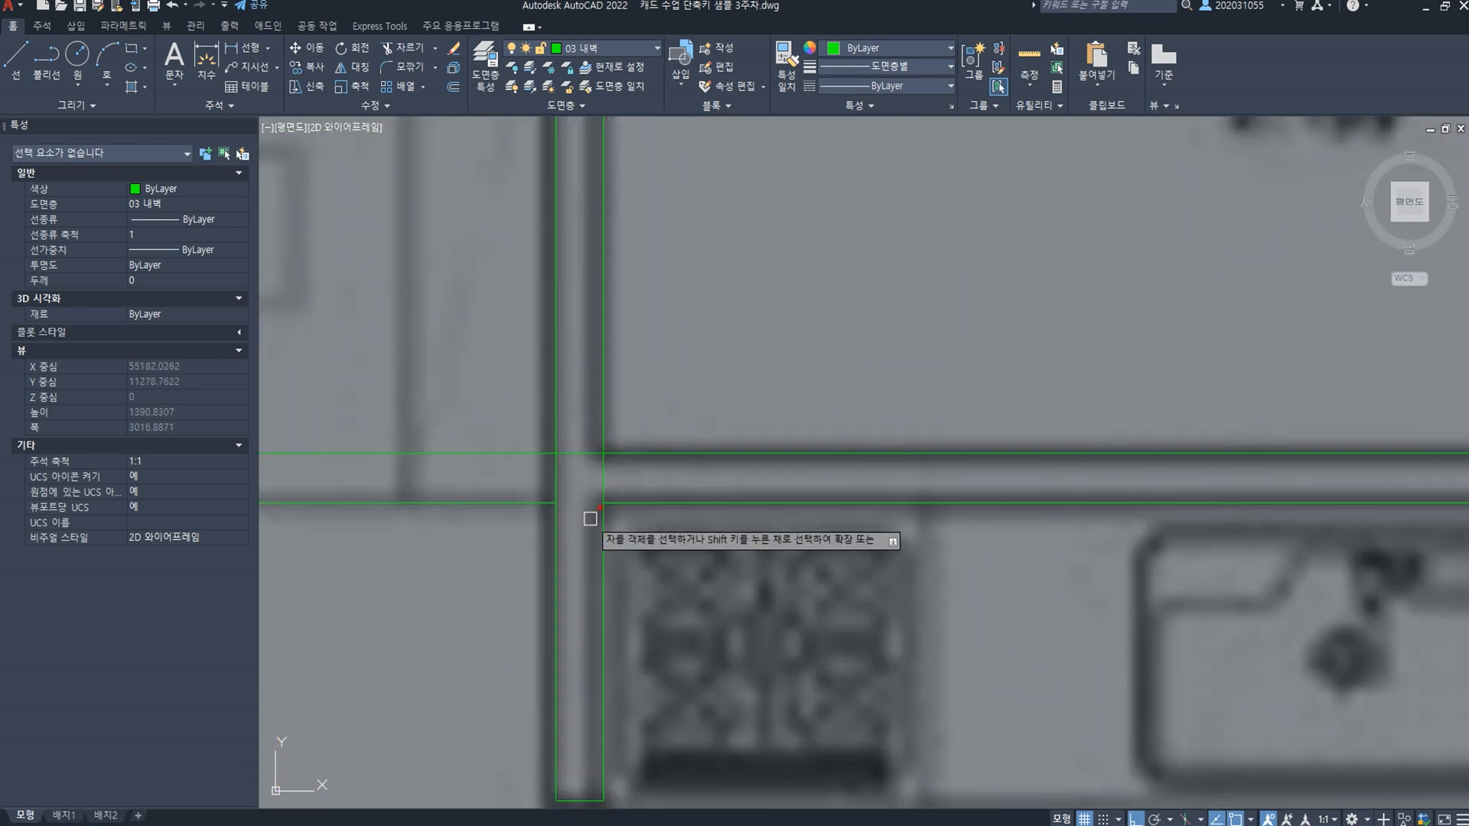
pyautogui.click(590, 518)
pyautogui.click(570, 417)
pyautogui.click(610, 479)
pyautogui.click(591, 467)
pyautogui.press('space')
# Step: Erase the two leftover horizontal lines running across the lower 현관
pyautogui.scroll(-4, 593, 476)
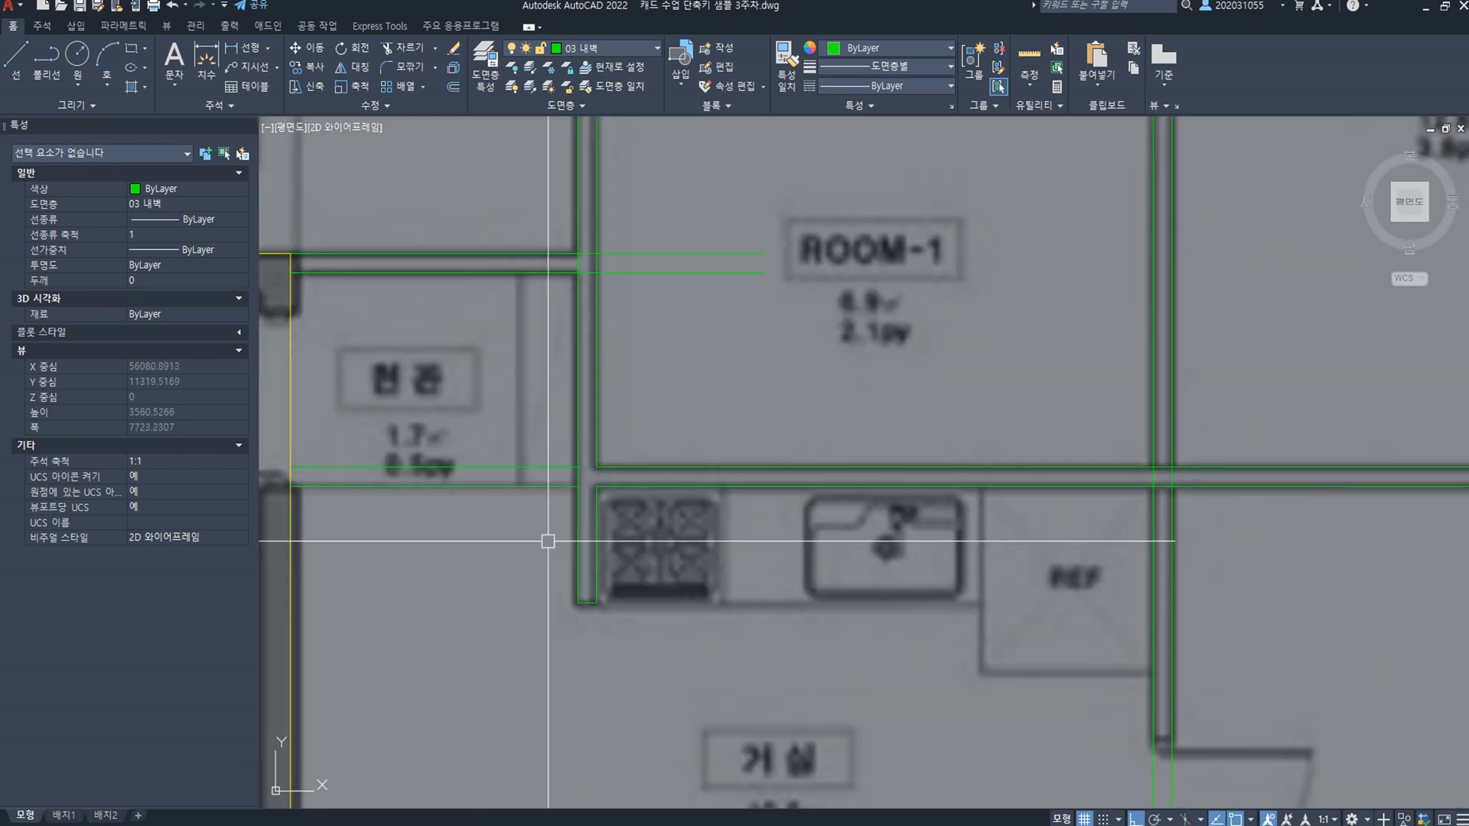
pyautogui.click(490, 536)
pyautogui.click(452, 448)
pyautogui.write('e')
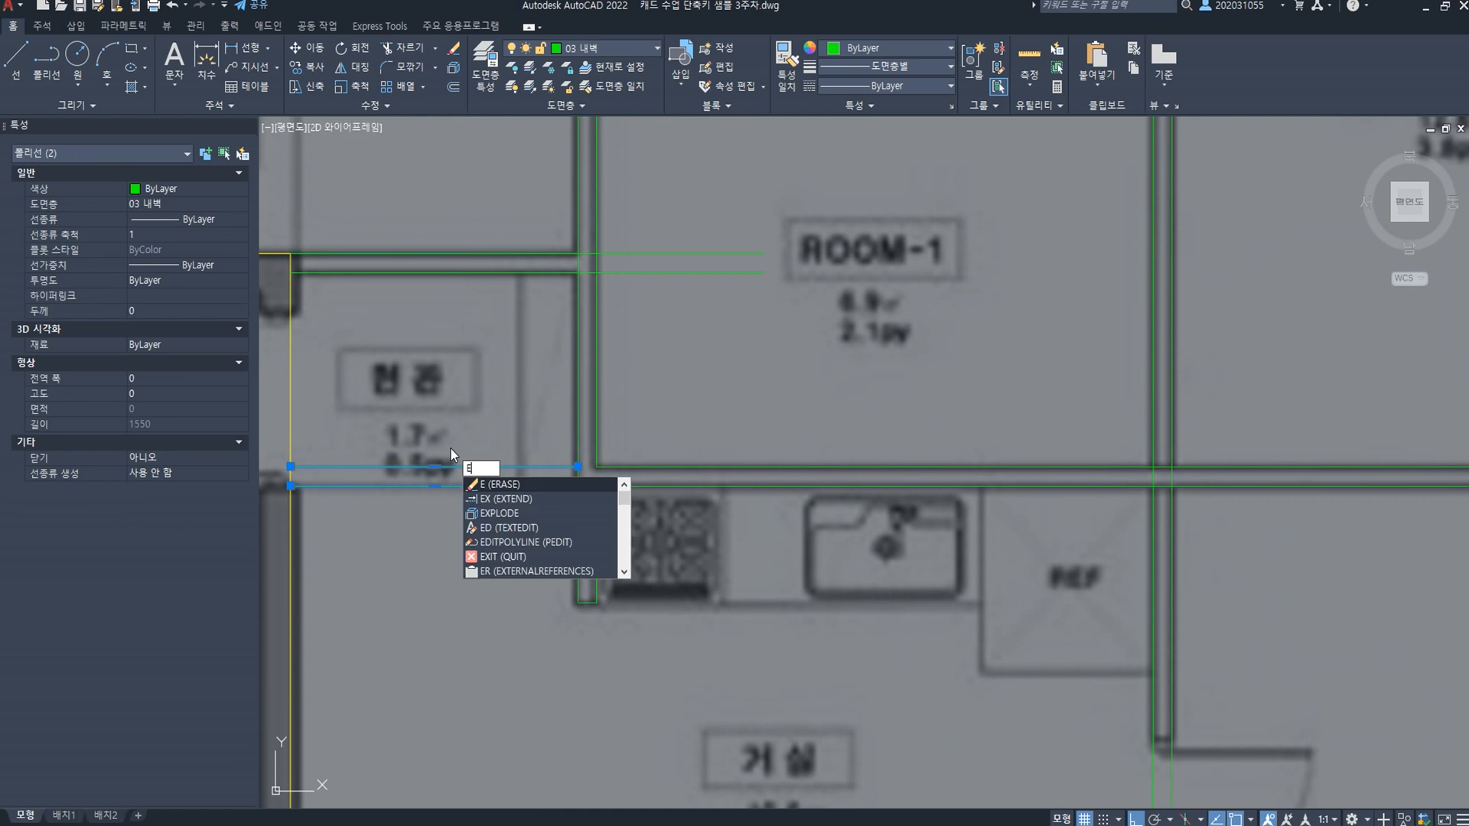
pyautogui.press('space')
# Step: Trim the crossing segments where the horizontal wall above the lower 현관 meets the vertical wall of ROOM-1
pyautogui.moveTo(662, 338); pyautogui.dragTo(684, 461, button='middle')
pyautogui.scroll(2, 609, 393)
pyautogui.write('tr')
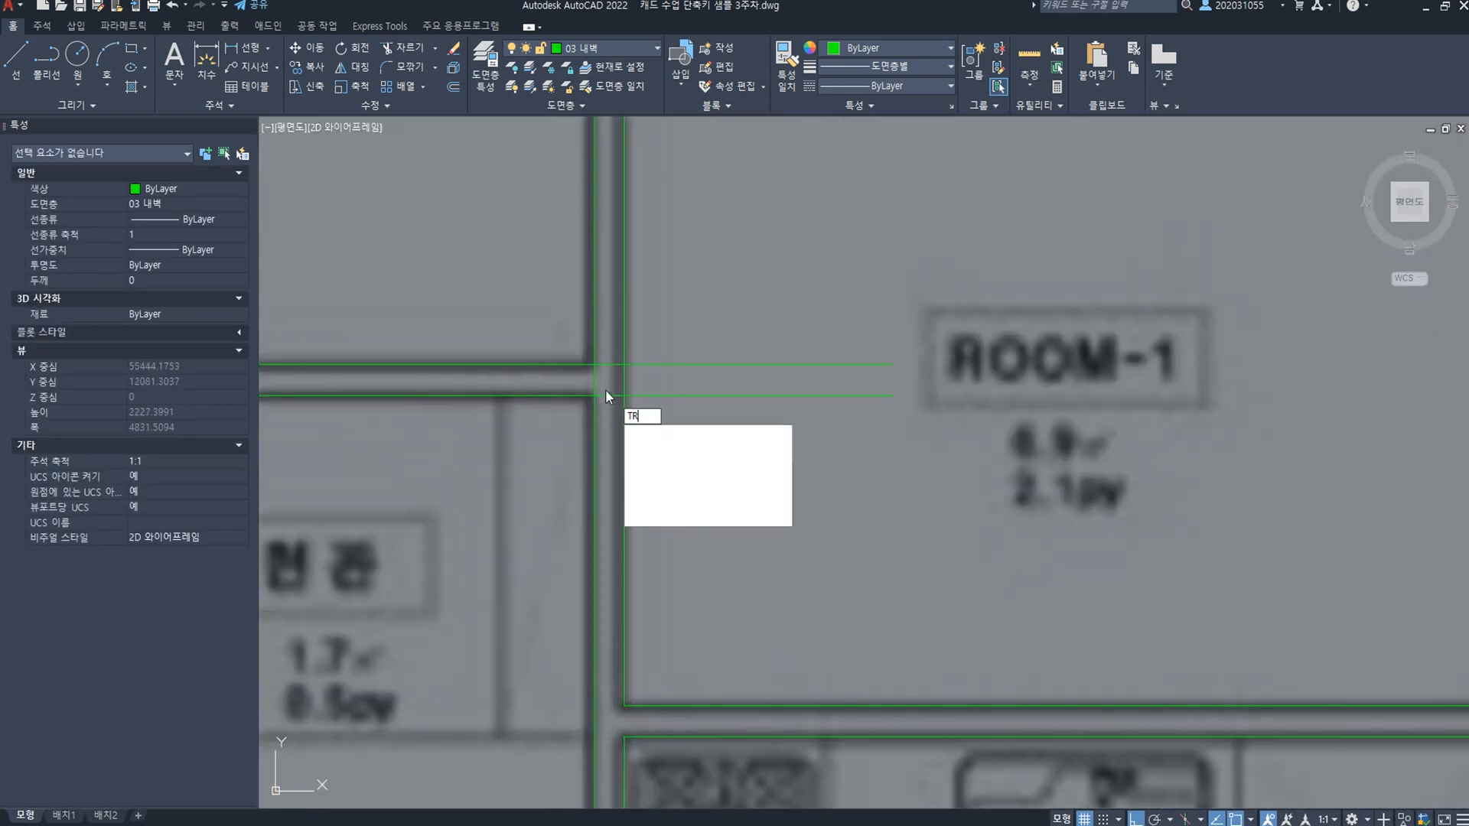
pyautogui.press('space')
pyautogui.scroll(3, 606, 406)
pyautogui.click(606, 406)
pyautogui.click(605, 310)
pyautogui.click(606, 367)
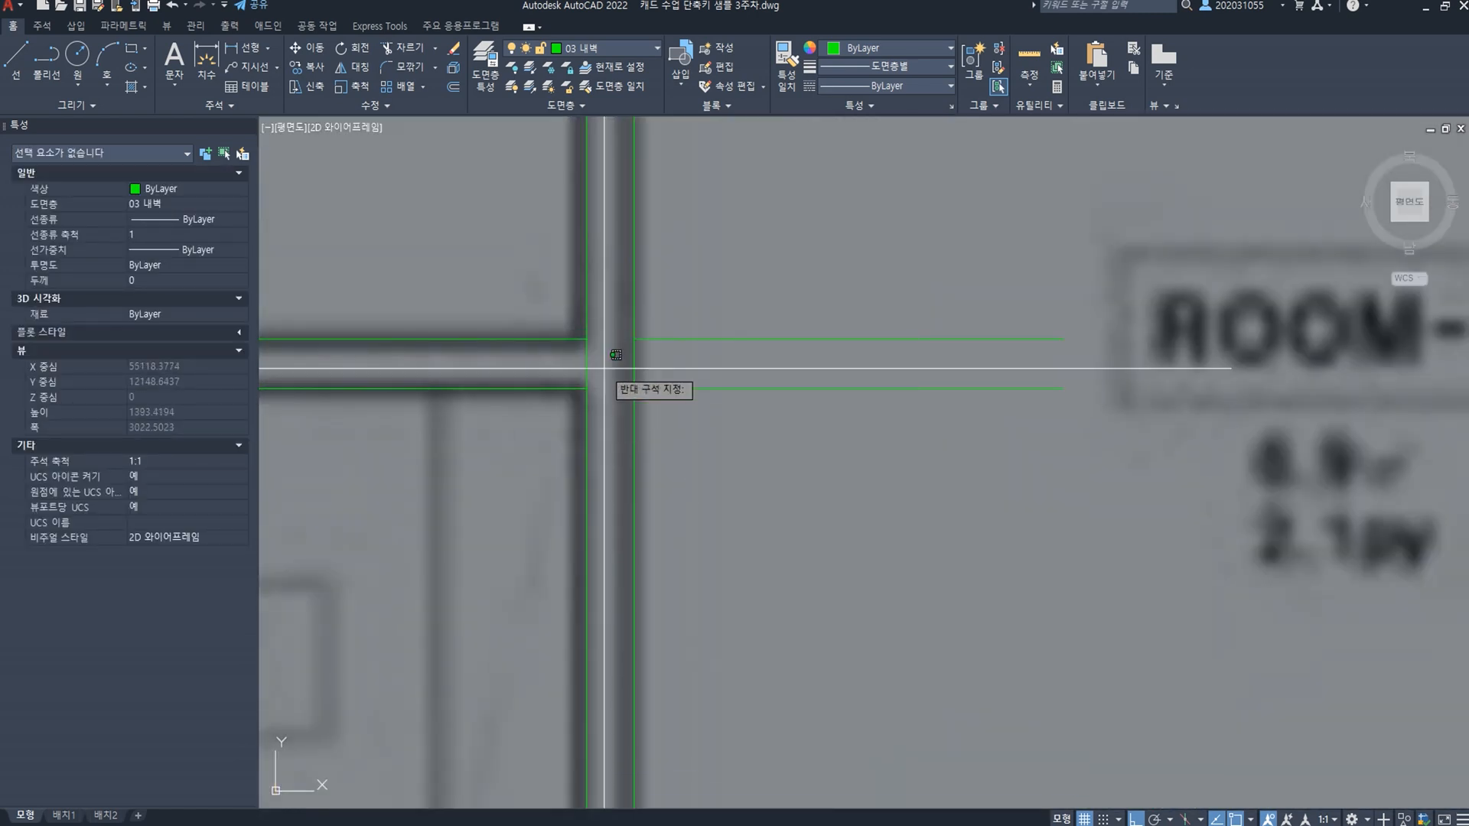
pyautogui.click(559, 367)
# Step: Erase the two leftover horizontal line pieces projecting into ROOM-1
pyautogui.click(818, 437)
pyautogui.click(736, 286)
pyautogui.write('e')
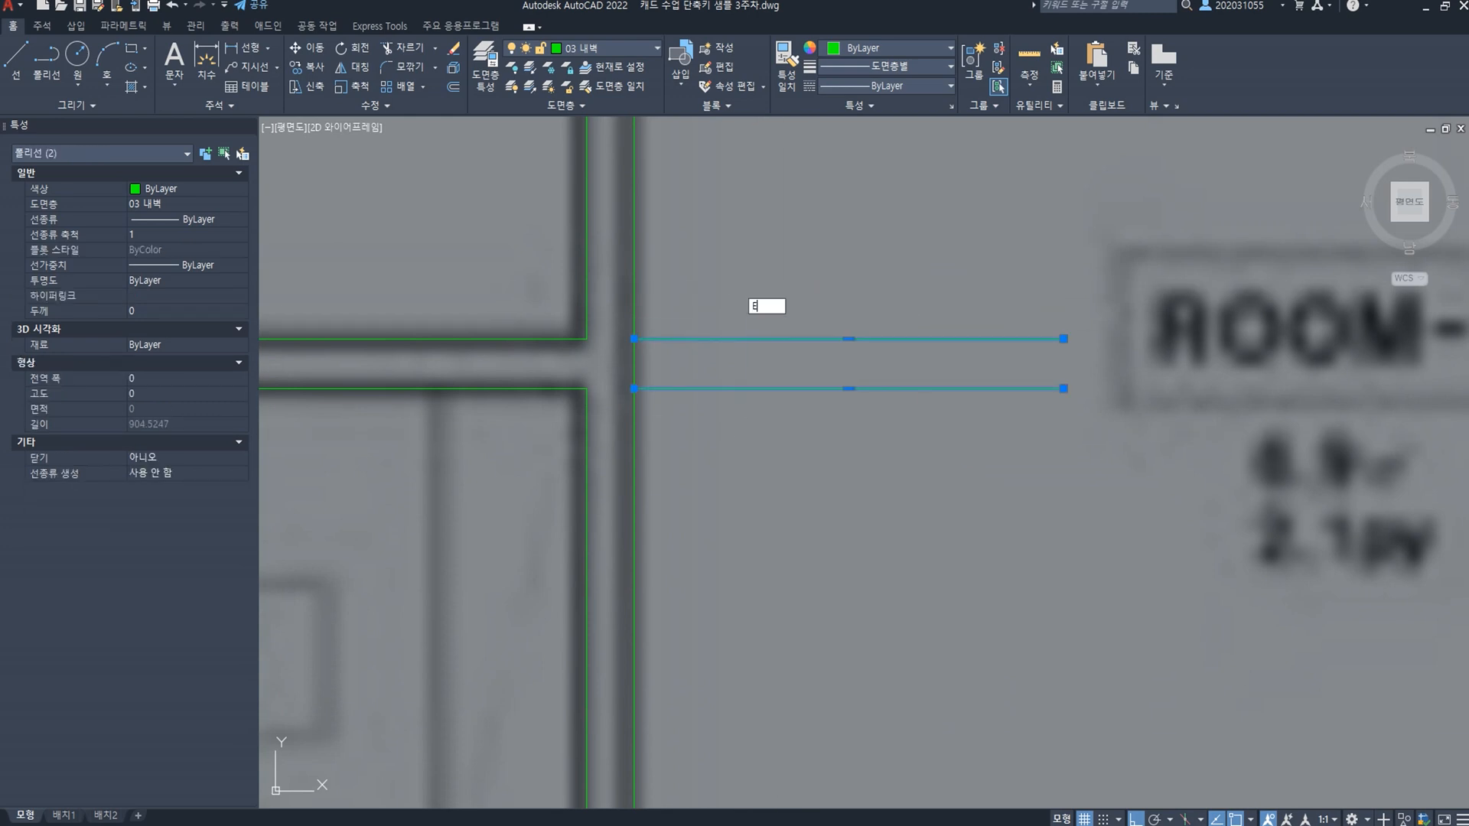
pyautogui.press('space')
pyautogui.scroll(-2, 728, 338)
# Step: Draw a horizontal line from the upper face of the wall above the lower 현관 across the vertical wall into ROOM-1
pyautogui.moveTo(767, 163); pyautogui.dragTo(697, 439, button='middle')
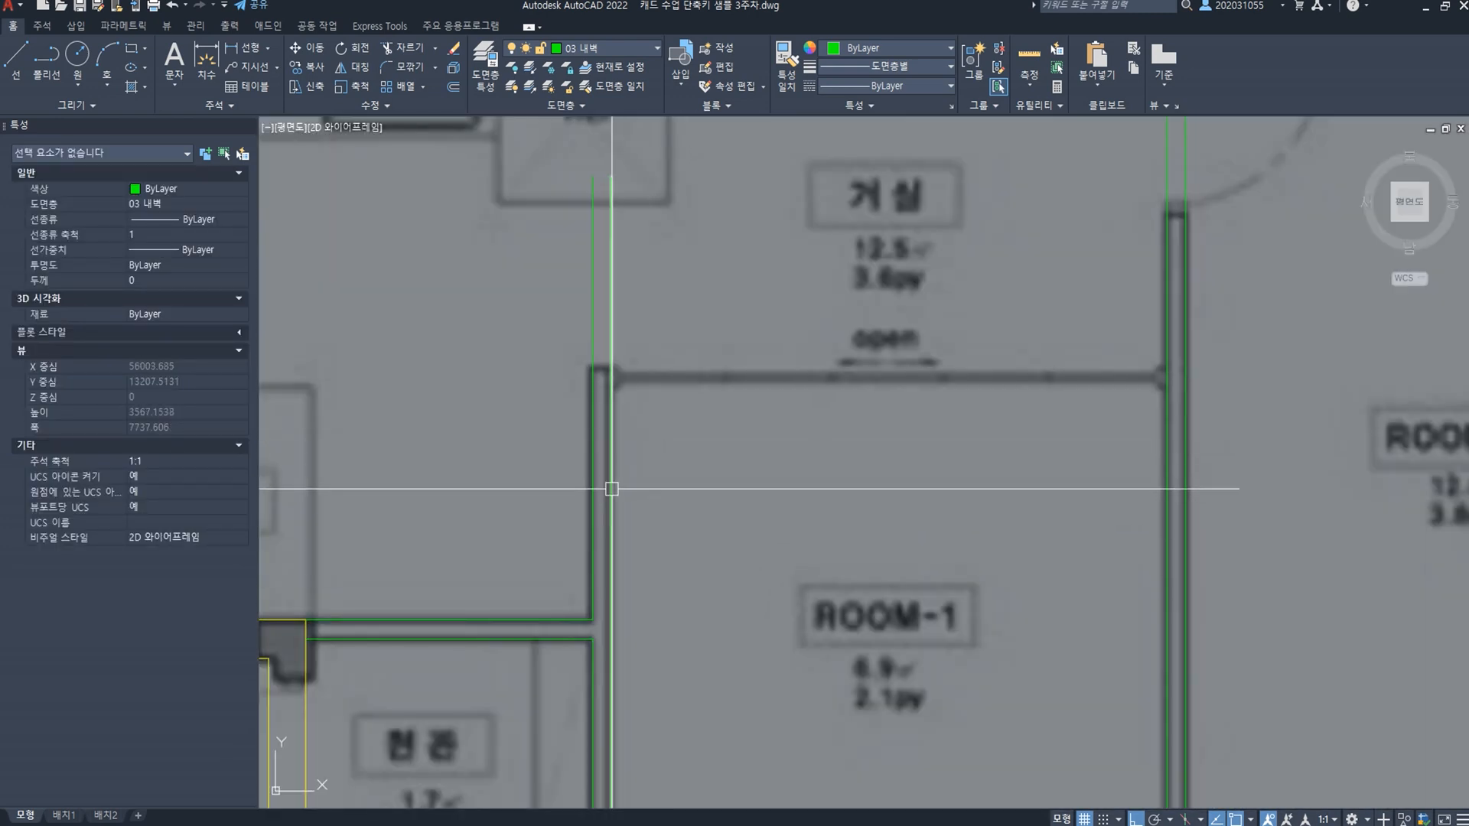
pyautogui.write('l')
pyautogui.press('space')
pyautogui.click(538, 619)
pyautogui.click(765, 659)
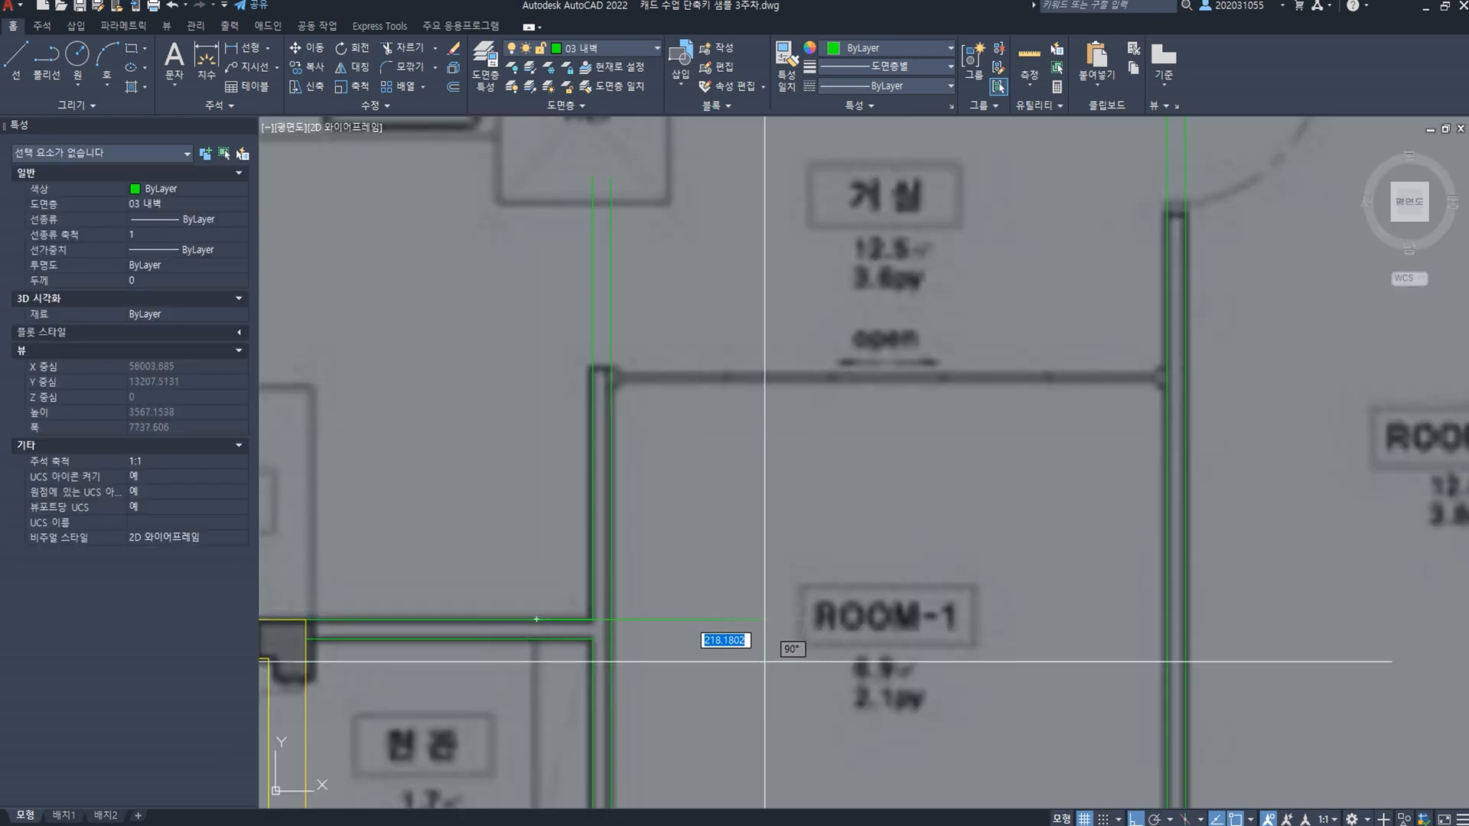
pyautogui.press('space')
# Step: Move the new horizontal line straight up by about 1300 to the upper end of the vertical wall beside ROOM-1
pyautogui.click(750, 679)
pyautogui.click(731, 642)
pyautogui.write('m')
pyautogui.press('space')
pyautogui.click(840, 647)
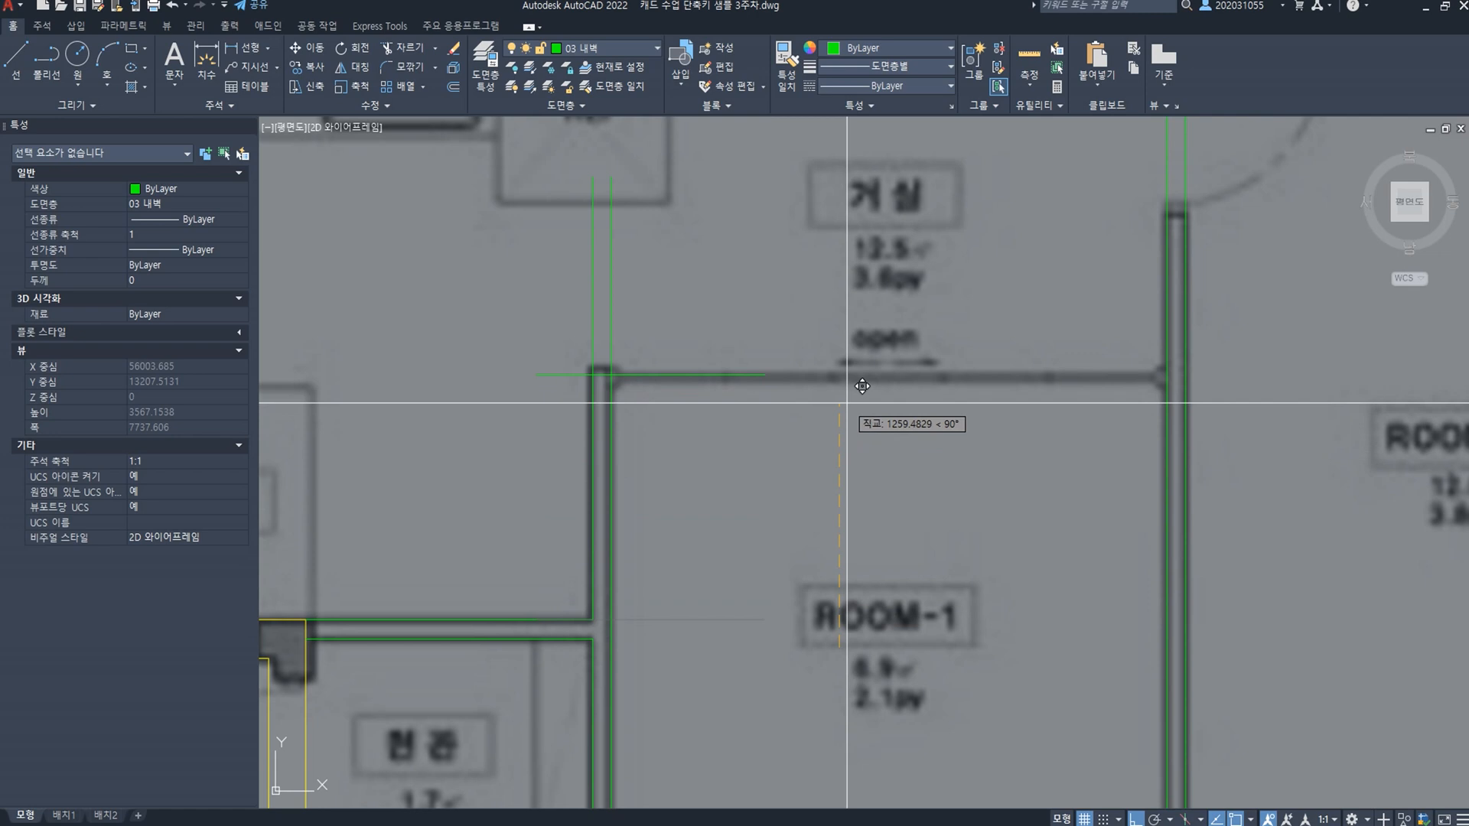
pyautogui.write('130')
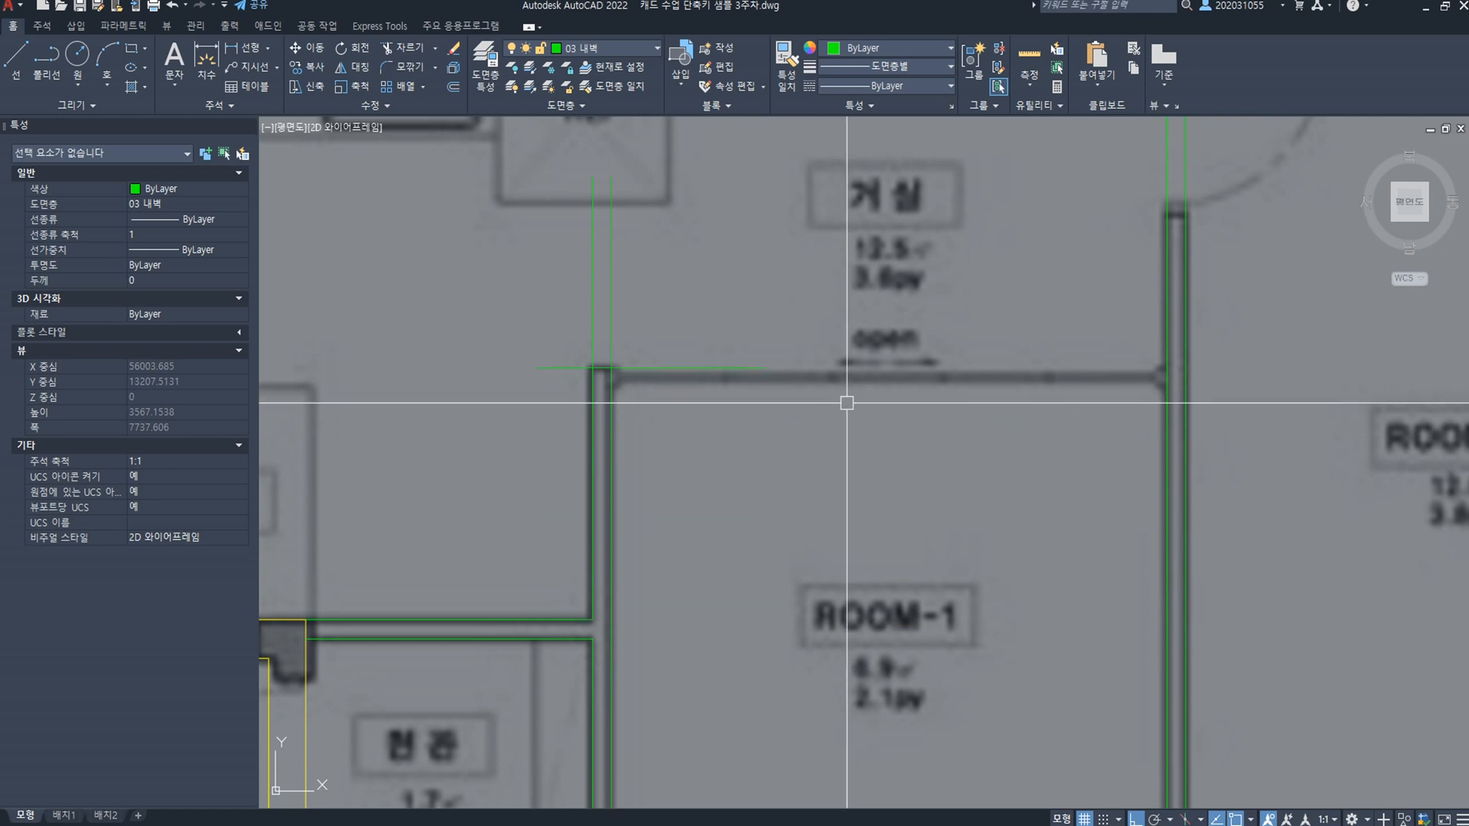
# Step: Fillet the two faces of the vertical wall beside ROOM-1 with the horizontal line at its upper end to close the wall
pyautogui.scroll(2, 658, 399)
pyautogui.write('F')
pyautogui.click(560, 346)
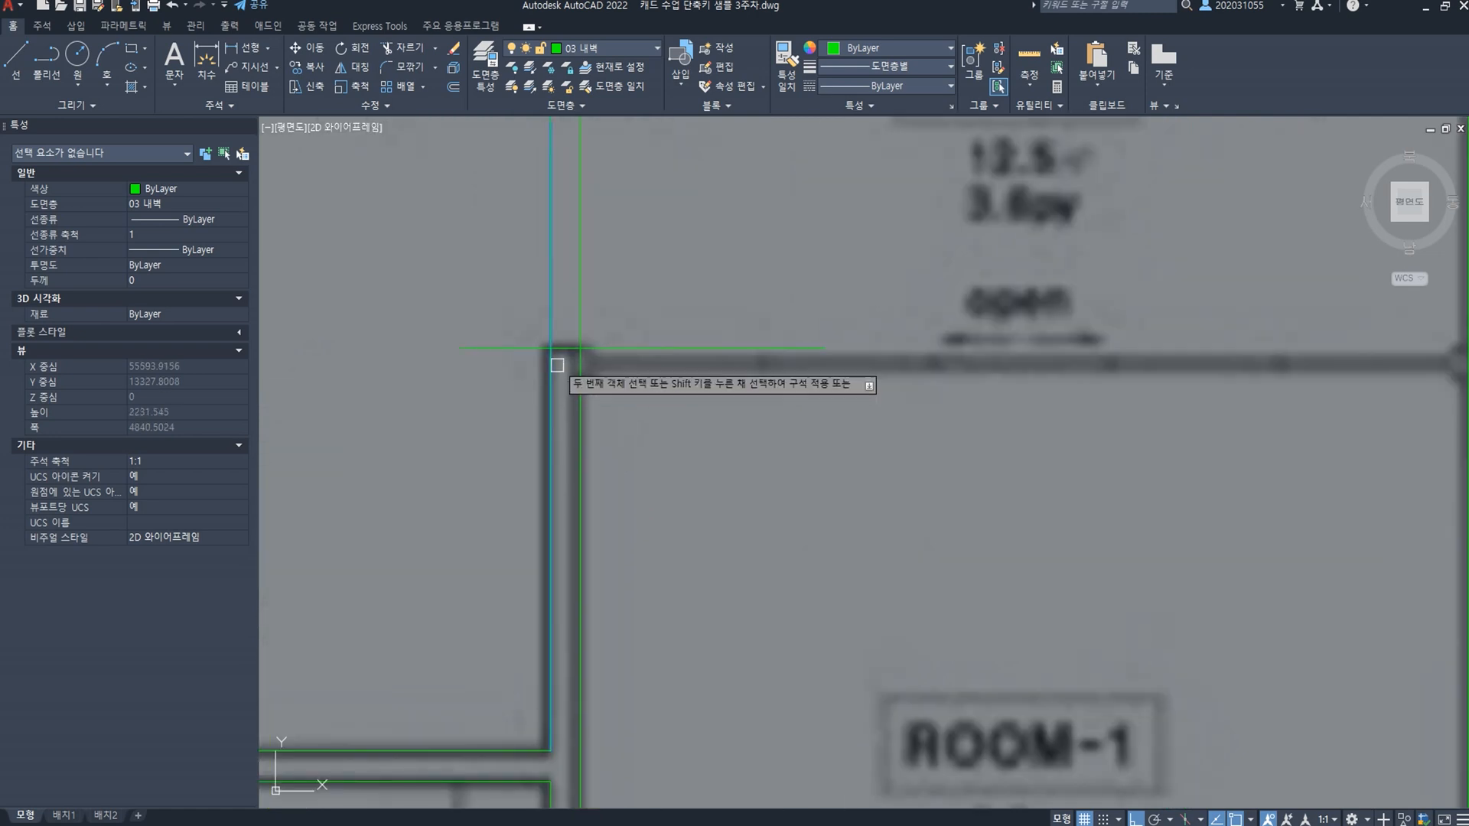
pyautogui.scroll(-5, 576, 376)
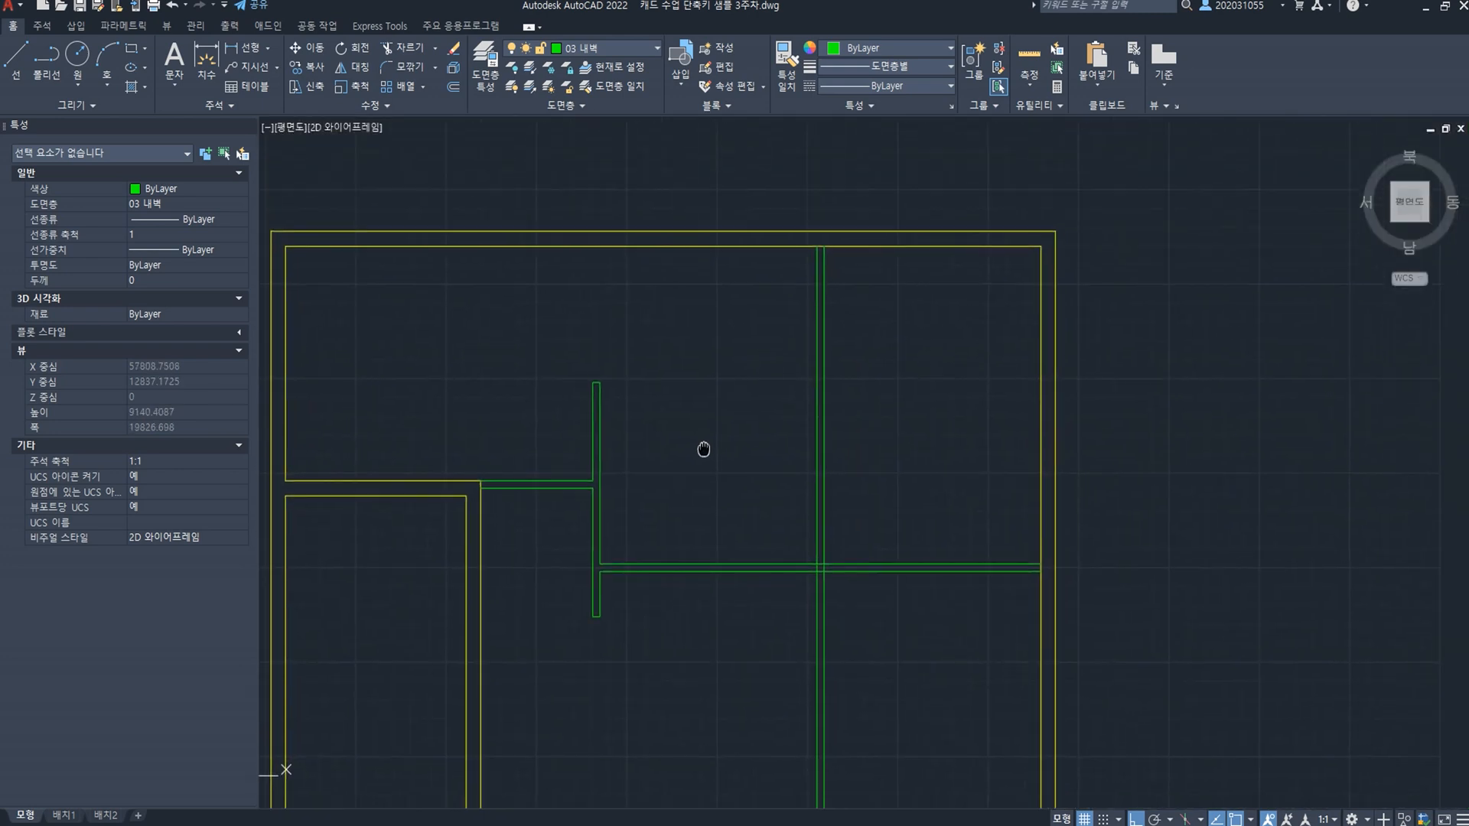
# Step: Trim the crossing segments where the vertical wall between ROOM-1 and ROOM-2 meets the horizontal wall below them
pyautogui.moveTo(706, 449)
pyautogui.mouseDown(button='middle')
pyautogui.moveTo(628, 345)
pyautogui.moveTo(748, 387)
pyautogui.moveTo(733, 386)
pyautogui.mouseUp(button='middle')
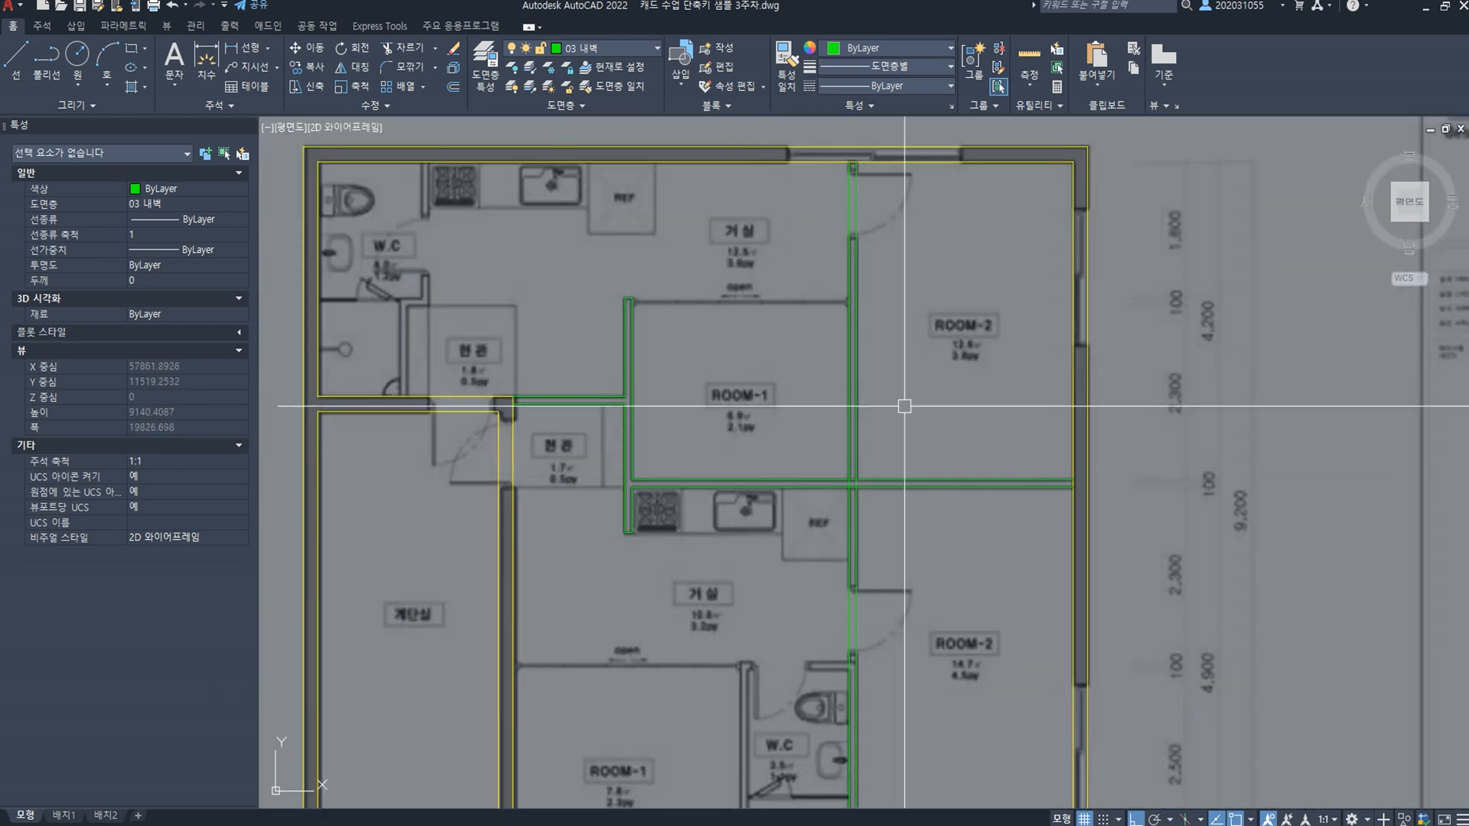
pyautogui.scroll(3, 875, 204)
pyautogui.moveTo(767, 528); pyautogui.dragTo(766, 504, button='middle')
pyautogui.scroll(5, 767, 504)
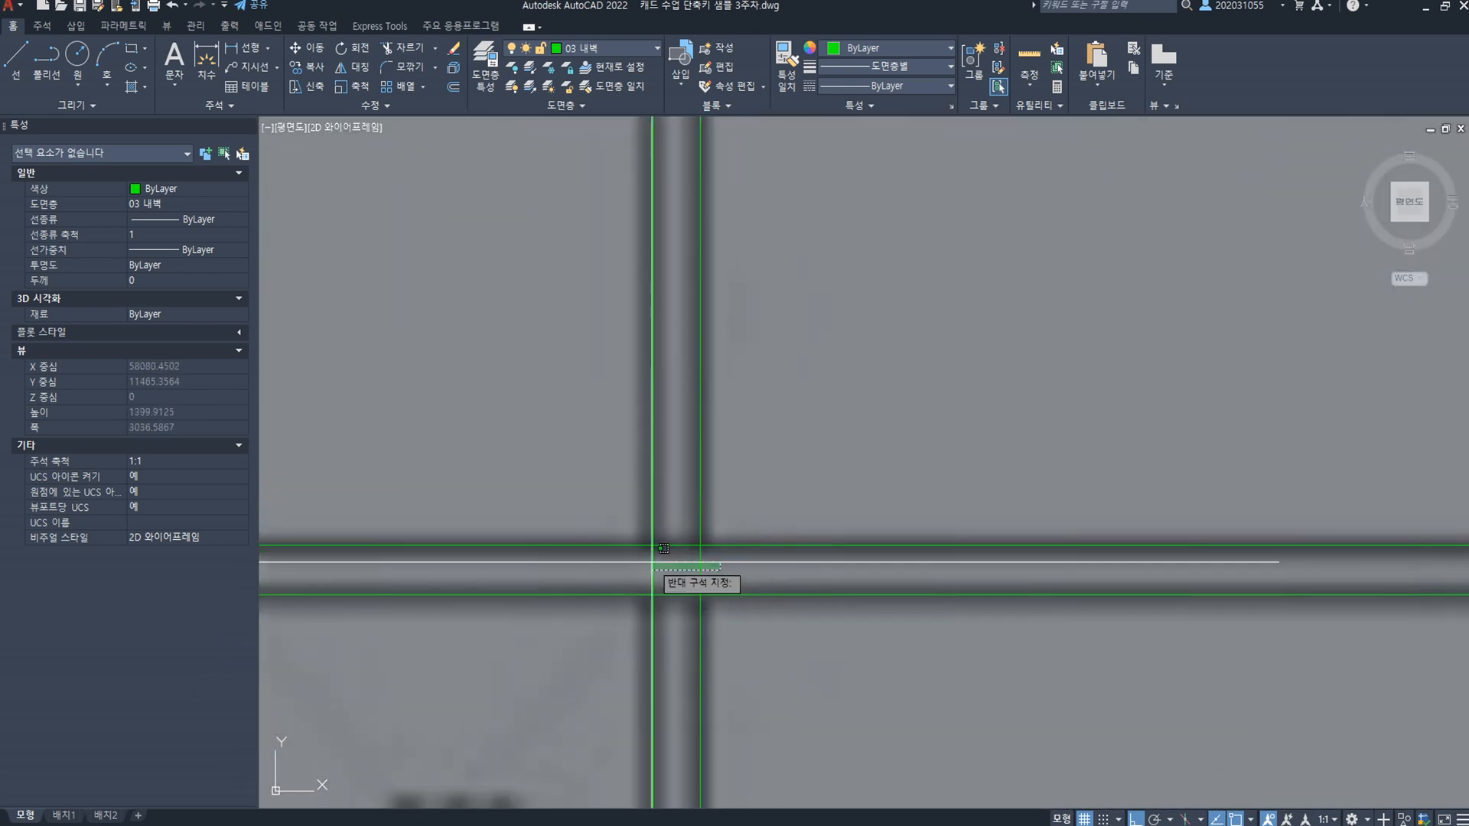
pyautogui.scroll(-5, 770, 606)
pyautogui.moveTo(770, 607); pyautogui.dragTo(757, 375, button='middle')
pyautogui.moveTo(772, 688); pyautogui.dragTo(870, 571, button='middle')
pyautogui.scroll(-2, 844, 640)
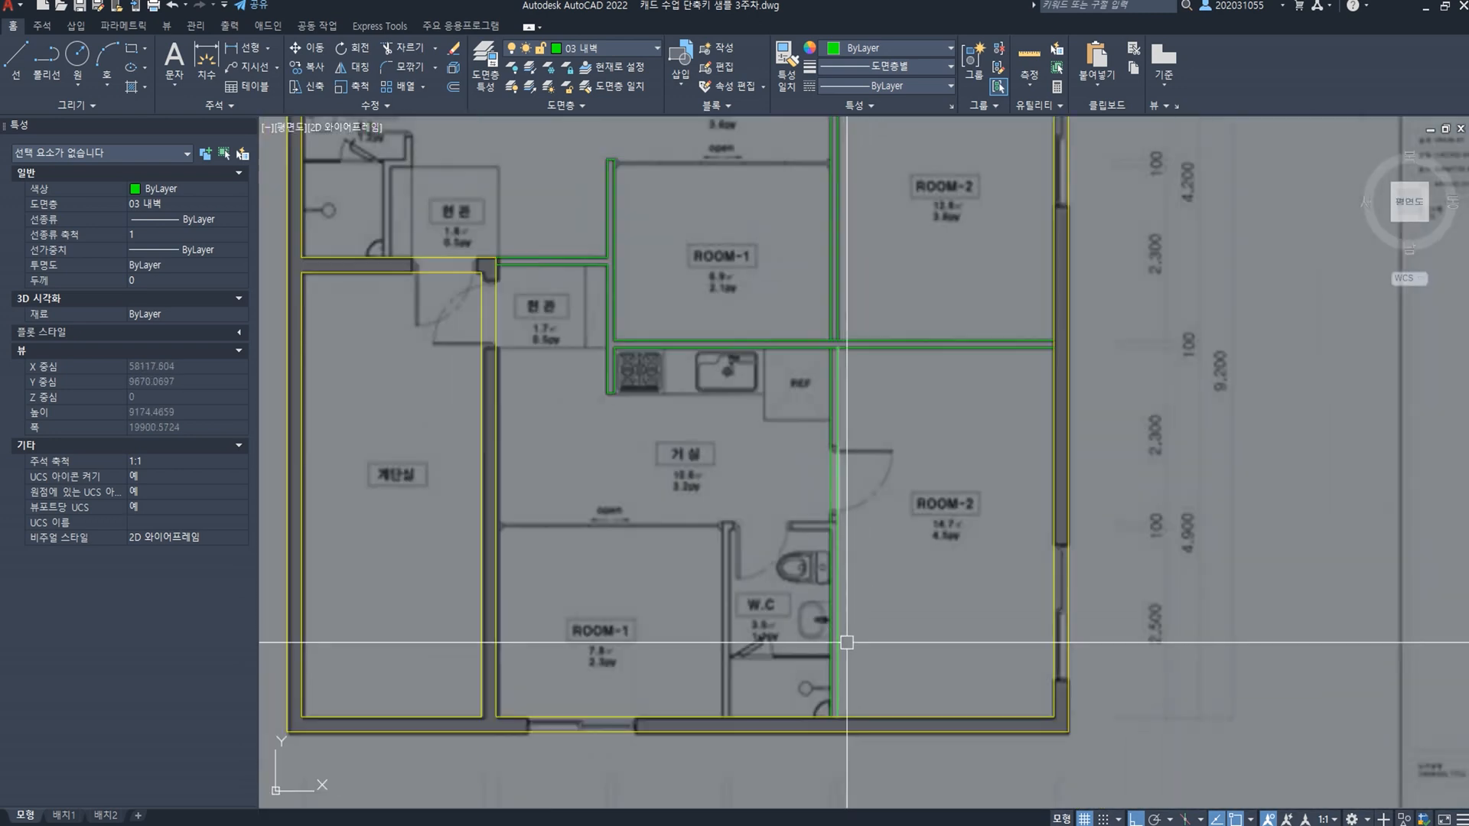
# Step: Copy the two lines of the wall between the lower 거실 and ROOM-2 leftward onto the wall between ROOM-1 and W.C
pyautogui.scroll(2, 719, 558)
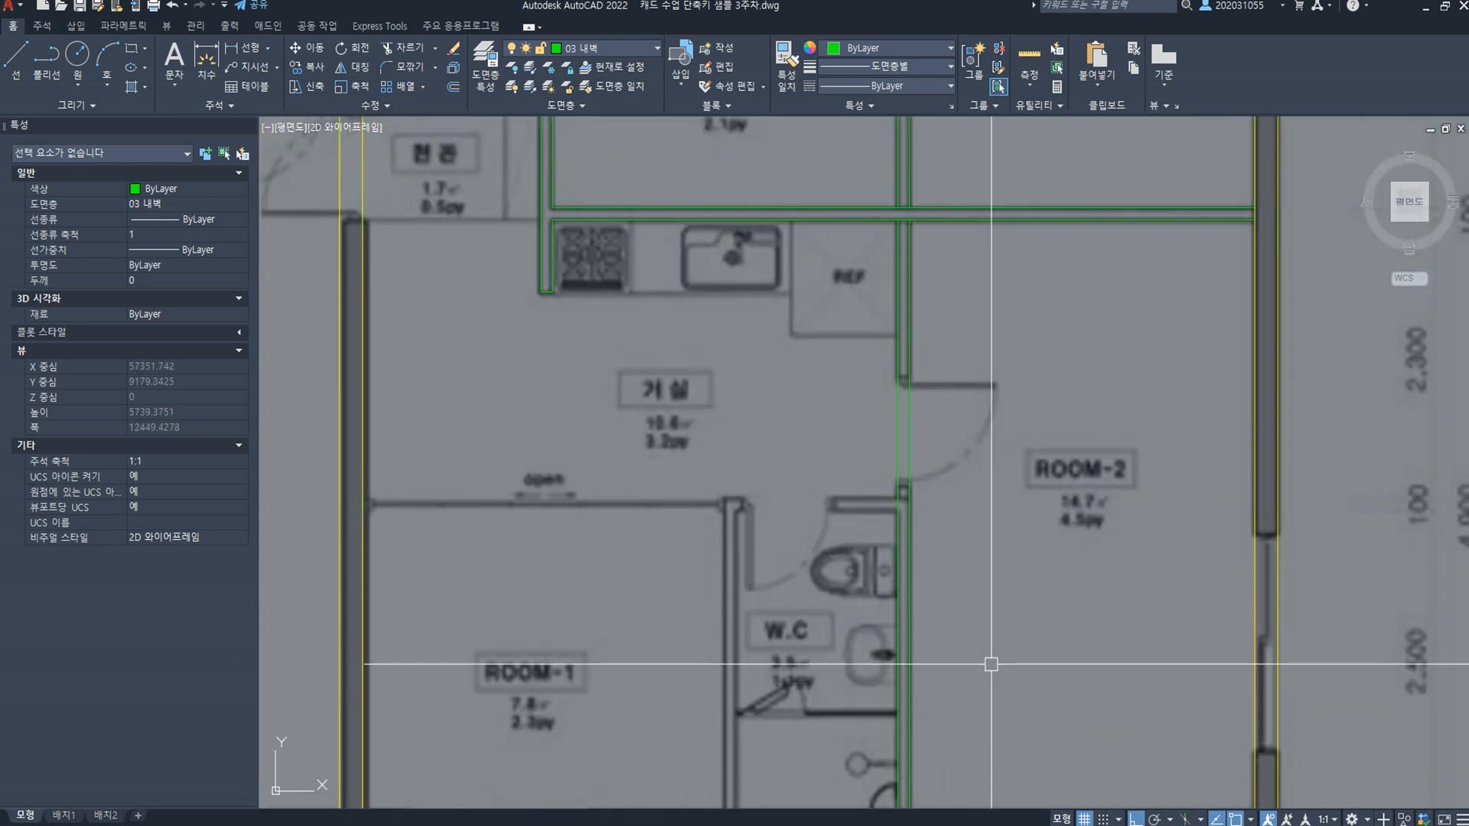
pyautogui.click(897, 617)
pyautogui.write('o')
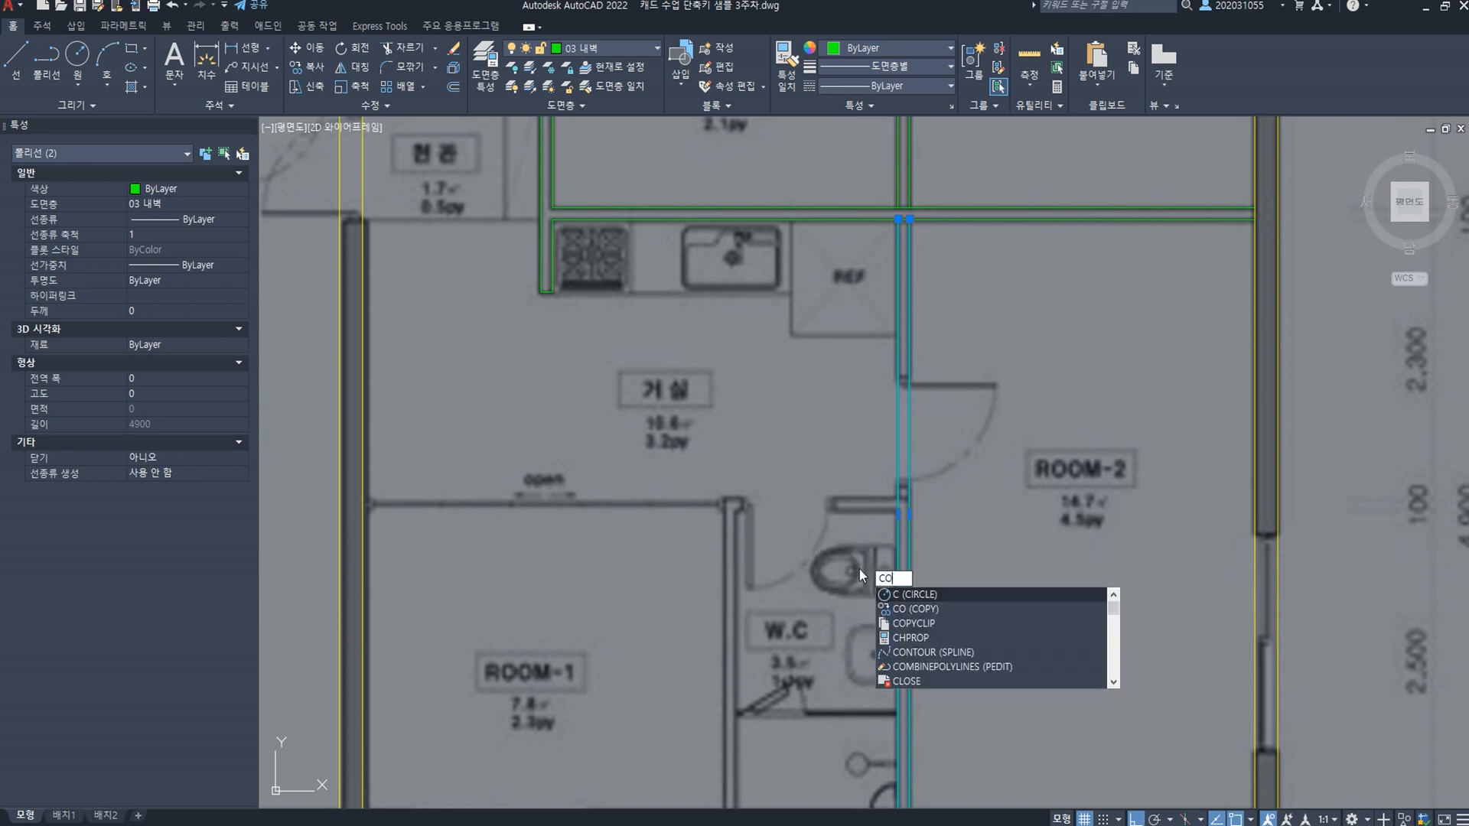
pyautogui.press('Return')
pyautogui.click(853, 446)
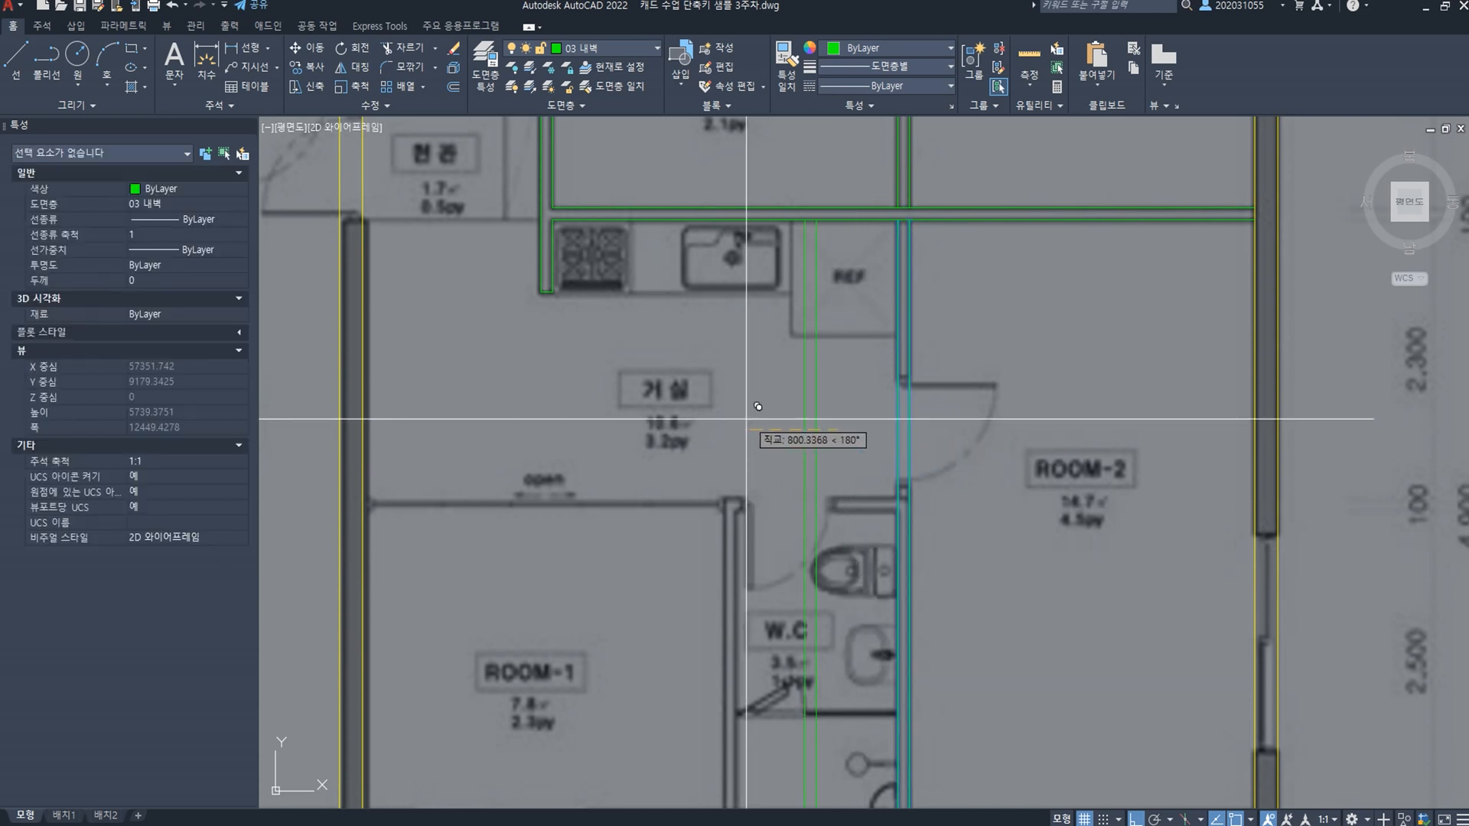
pyautogui.click(666, 418)
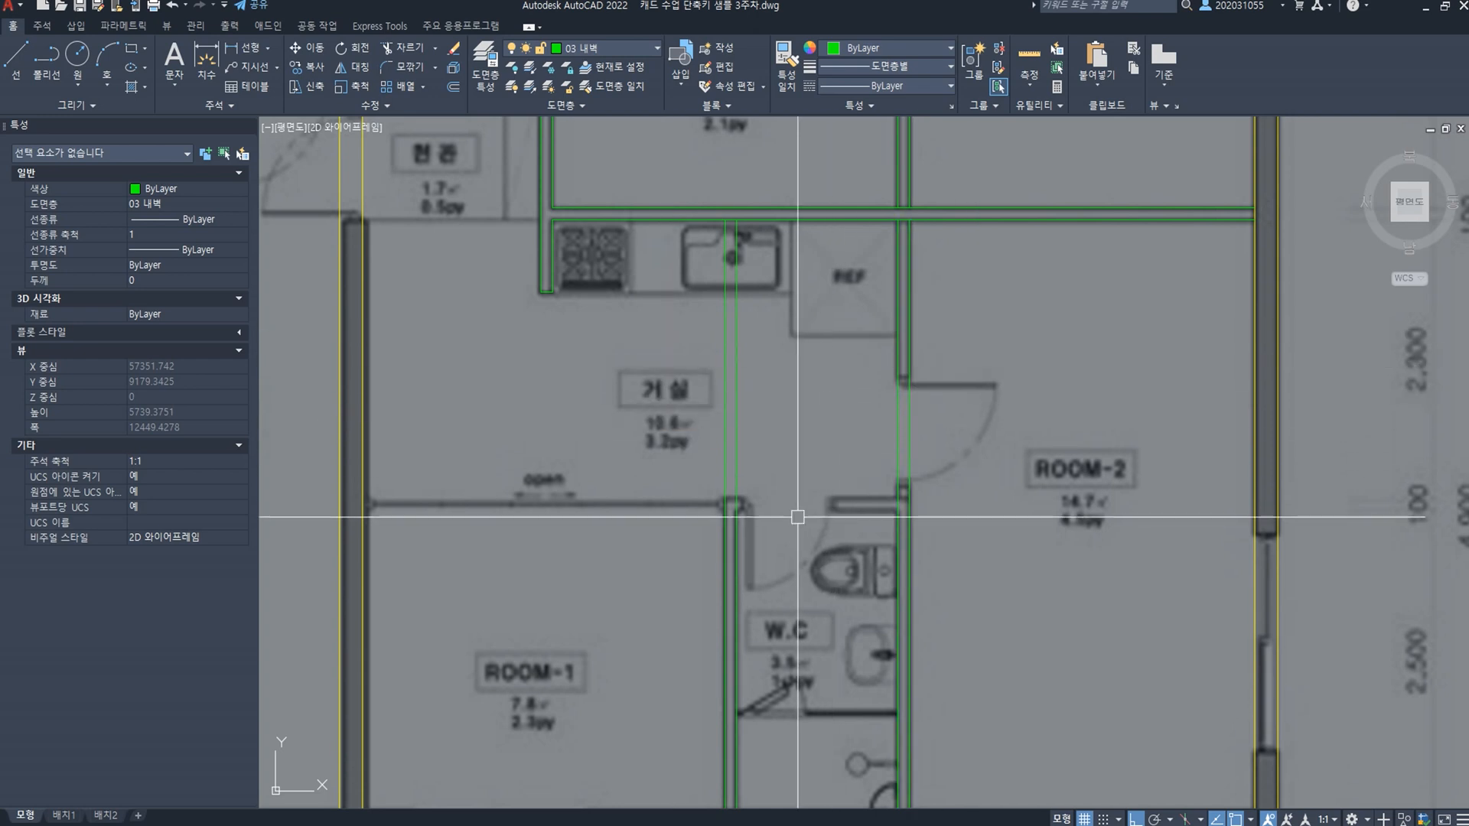
# Step: Draw a horizontal line along the inner face of the lower outer wall, spanning both side walls of the lower W.C
pyautogui.scroll(2, 798, 517)
pyautogui.moveTo(798, 517); pyautogui.dragTo(794, 383, button='middle')
pyautogui.scroll(-4, 793, 381)
pyautogui.write('P')
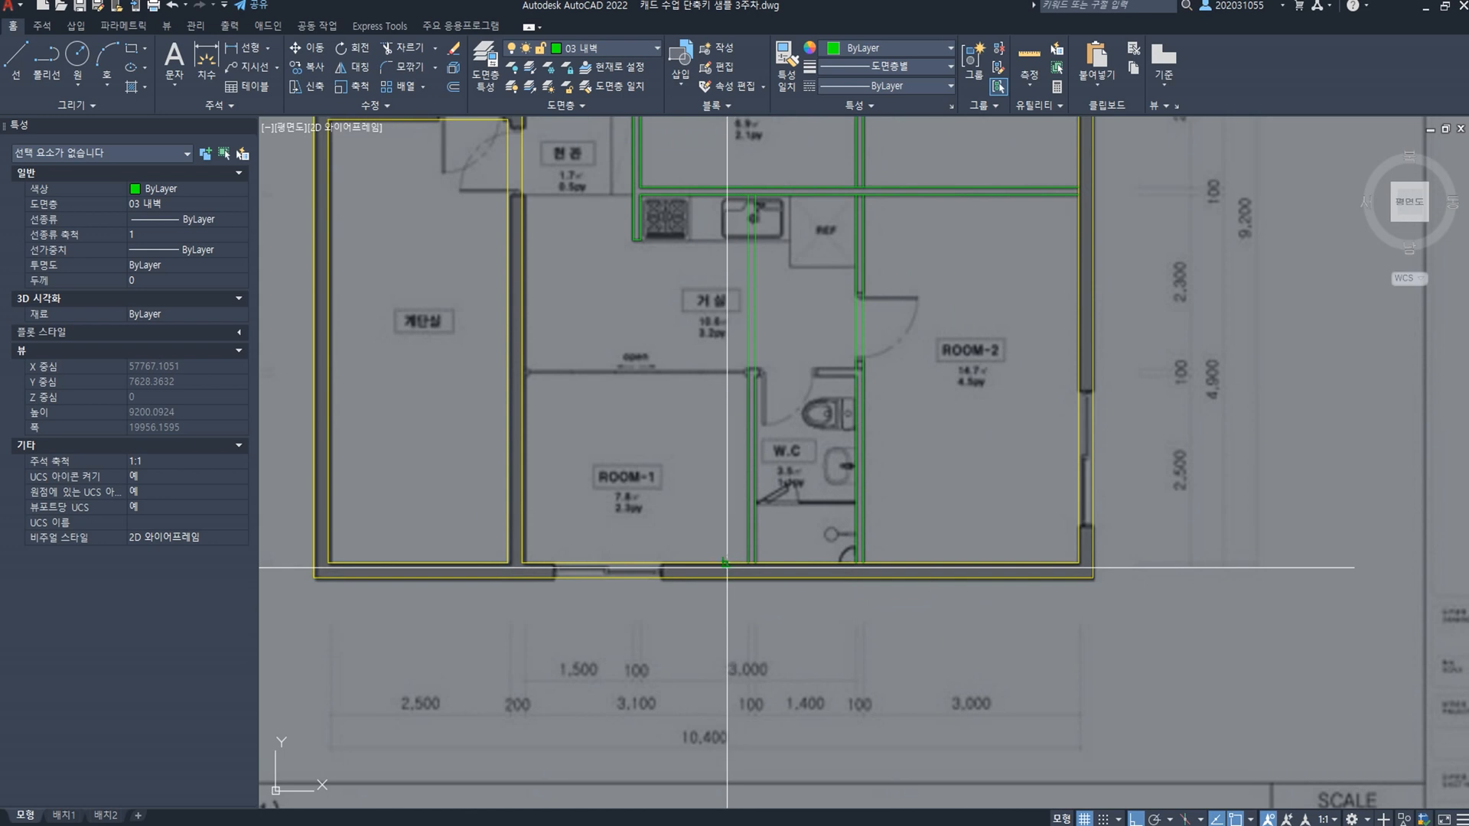
pyautogui.click(726, 567)
pyautogui.click(972, 545)
pyautogui.press('space')
# Step: Move the new horizontal line straight up by 2600 to the upper face of the lower W.C's top wall
pyautogui.click(921, 562)
pyautogui.scroll(2, 869, 495)
pyautogui.write('m')
pyautogui.press('space')
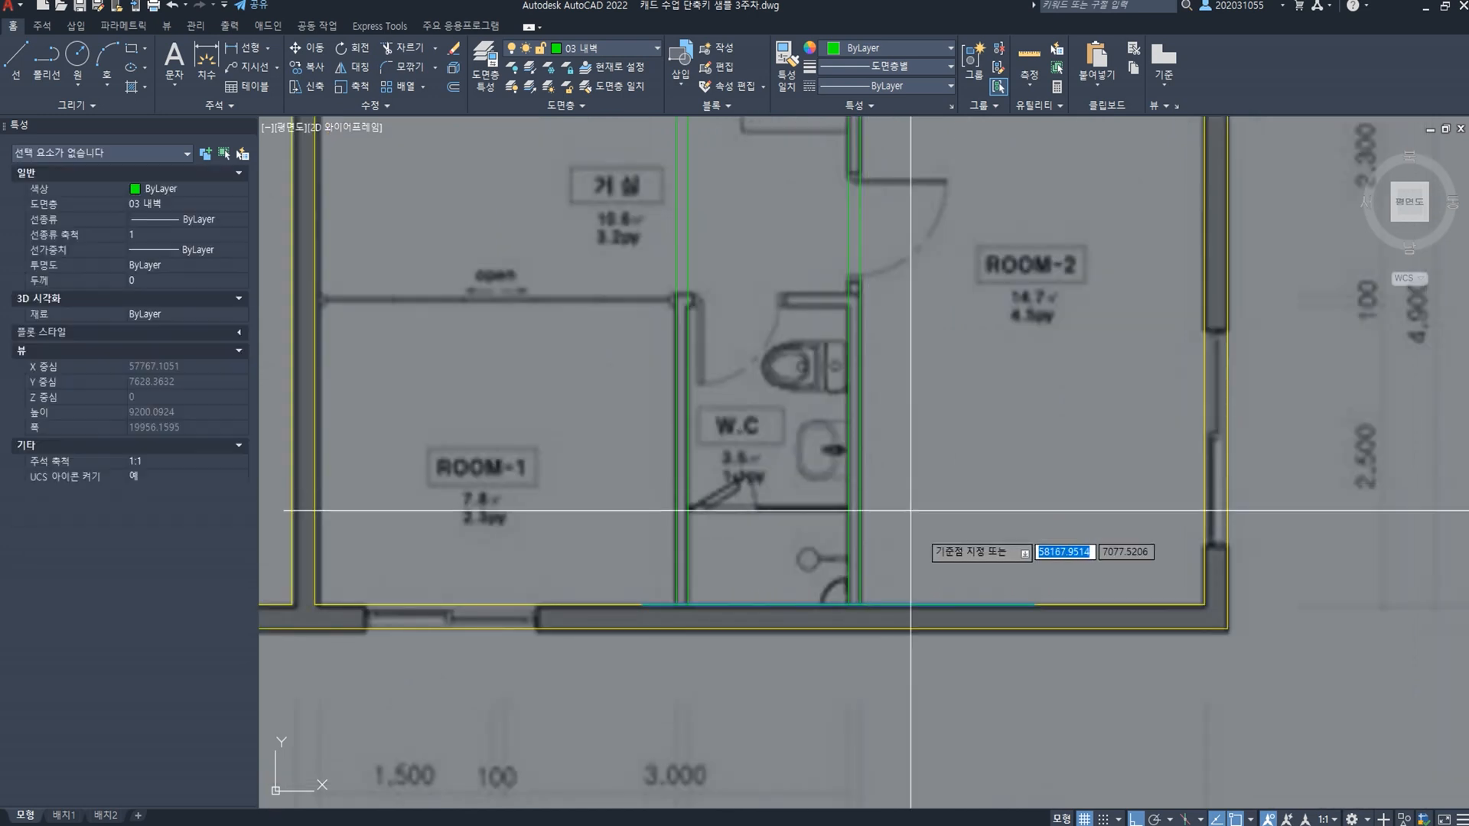
pyautogui.click(929, 529)
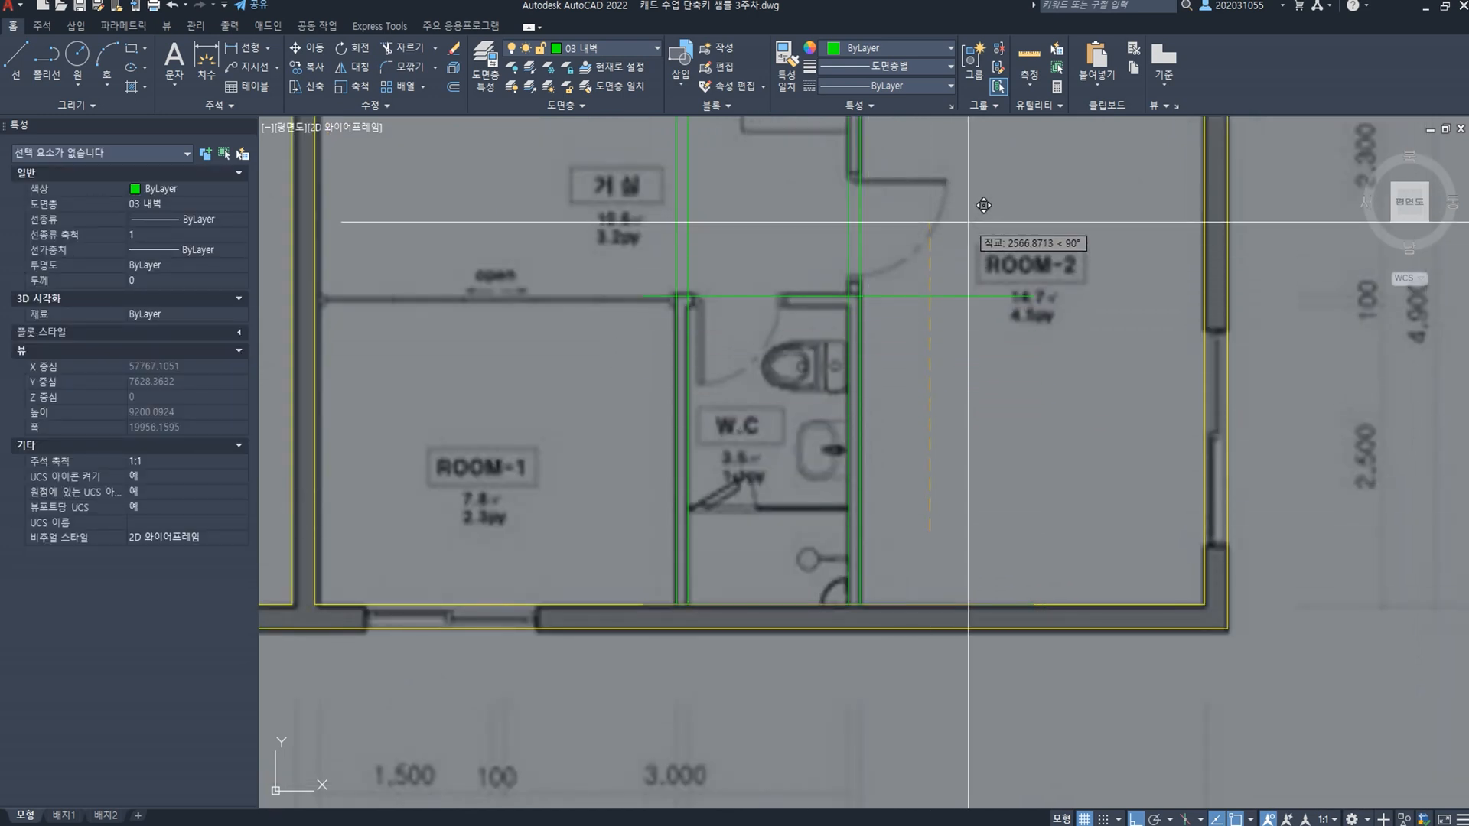
pyautogui.write('2')
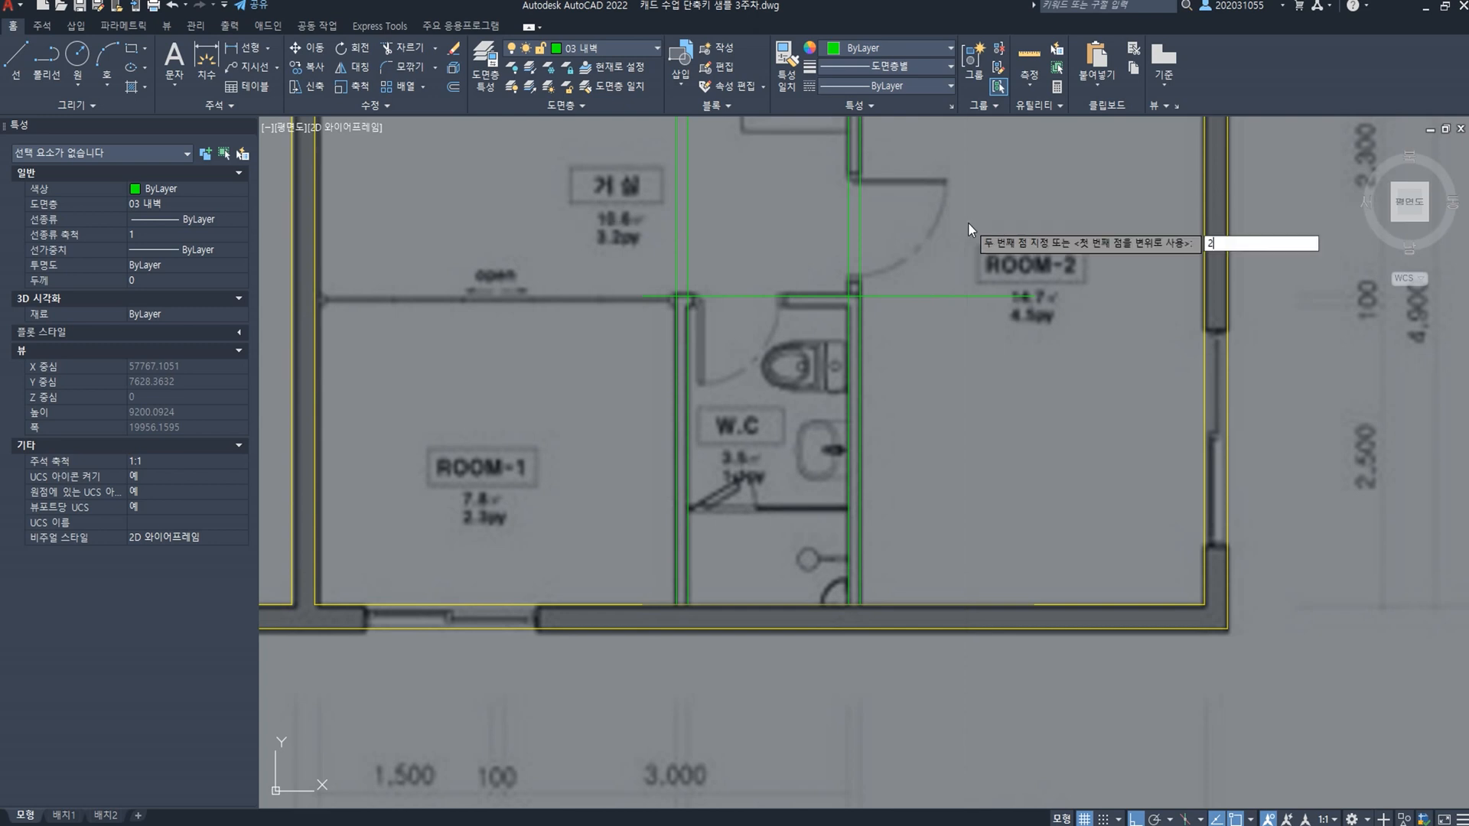
pyautogui.write('600')
pyautogui.press('space')
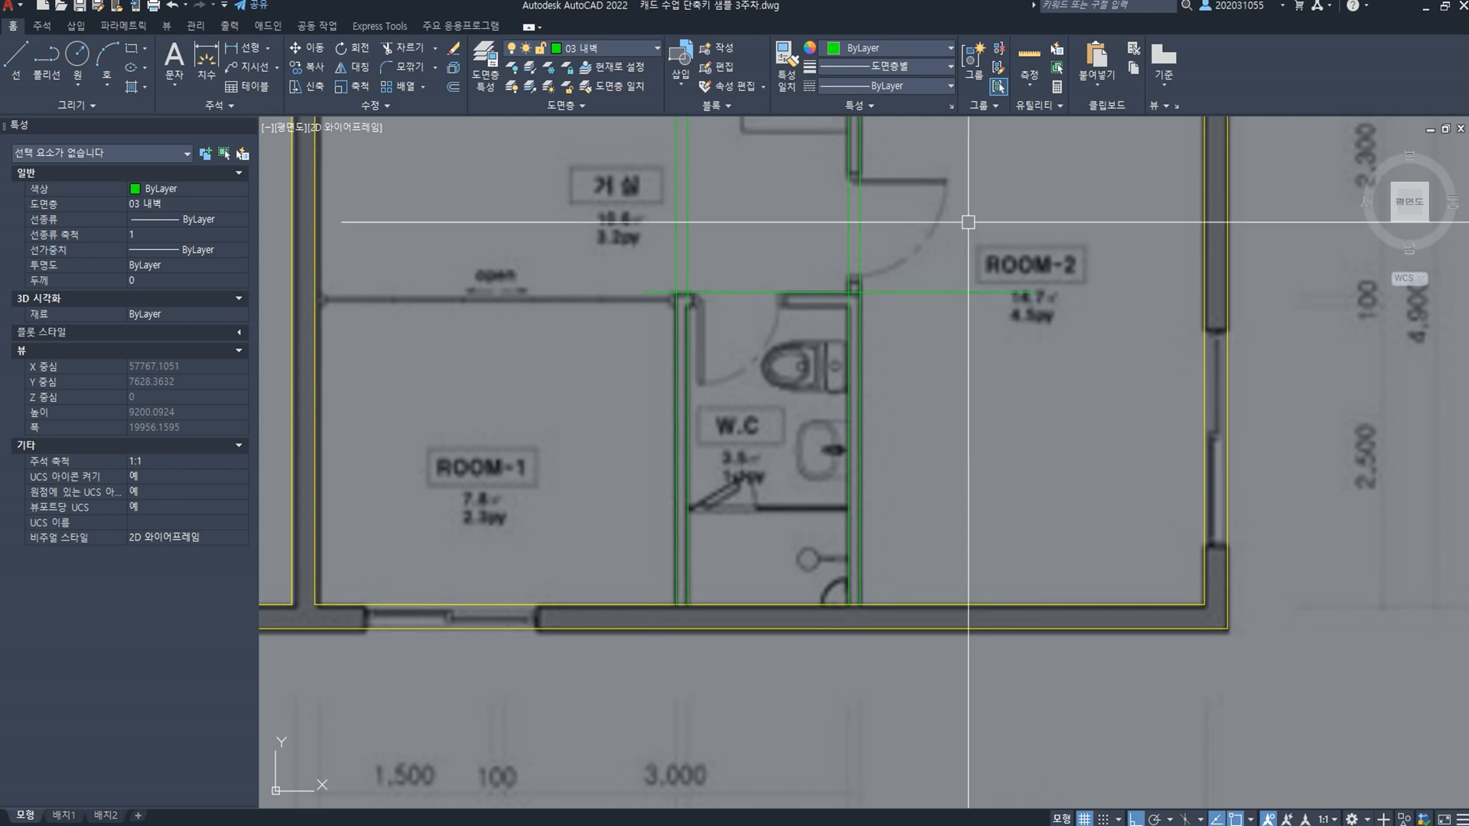
# Step: Offset the moved horizontal line downward at the default distance to form the inner face of the W.C's top wall
pyautogui.write('o')
pyautogui.press('space')
pyautogui.press('space')
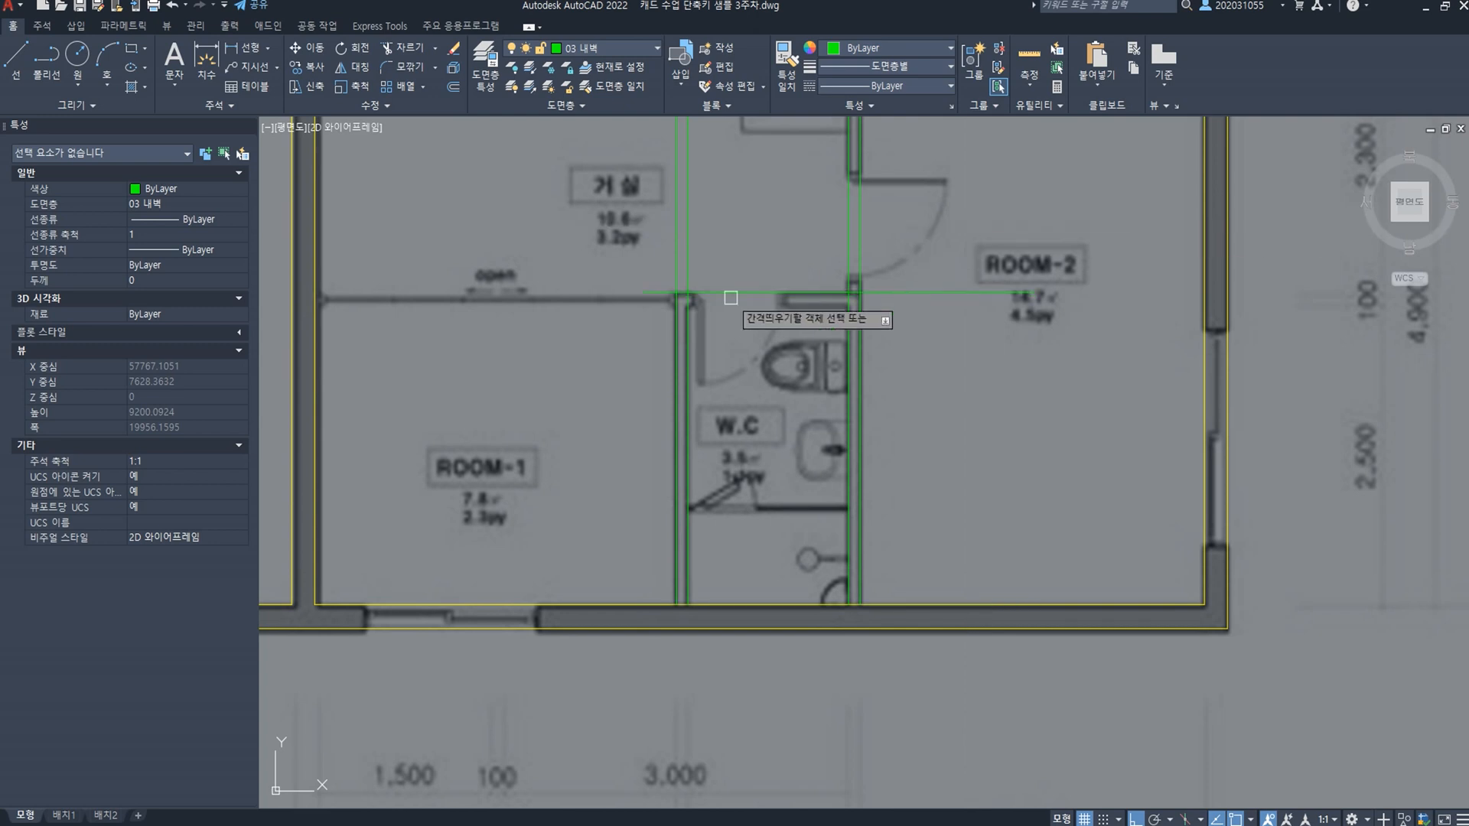
pyautogui.click(769, 293)
pyautogui.click(768, 361)
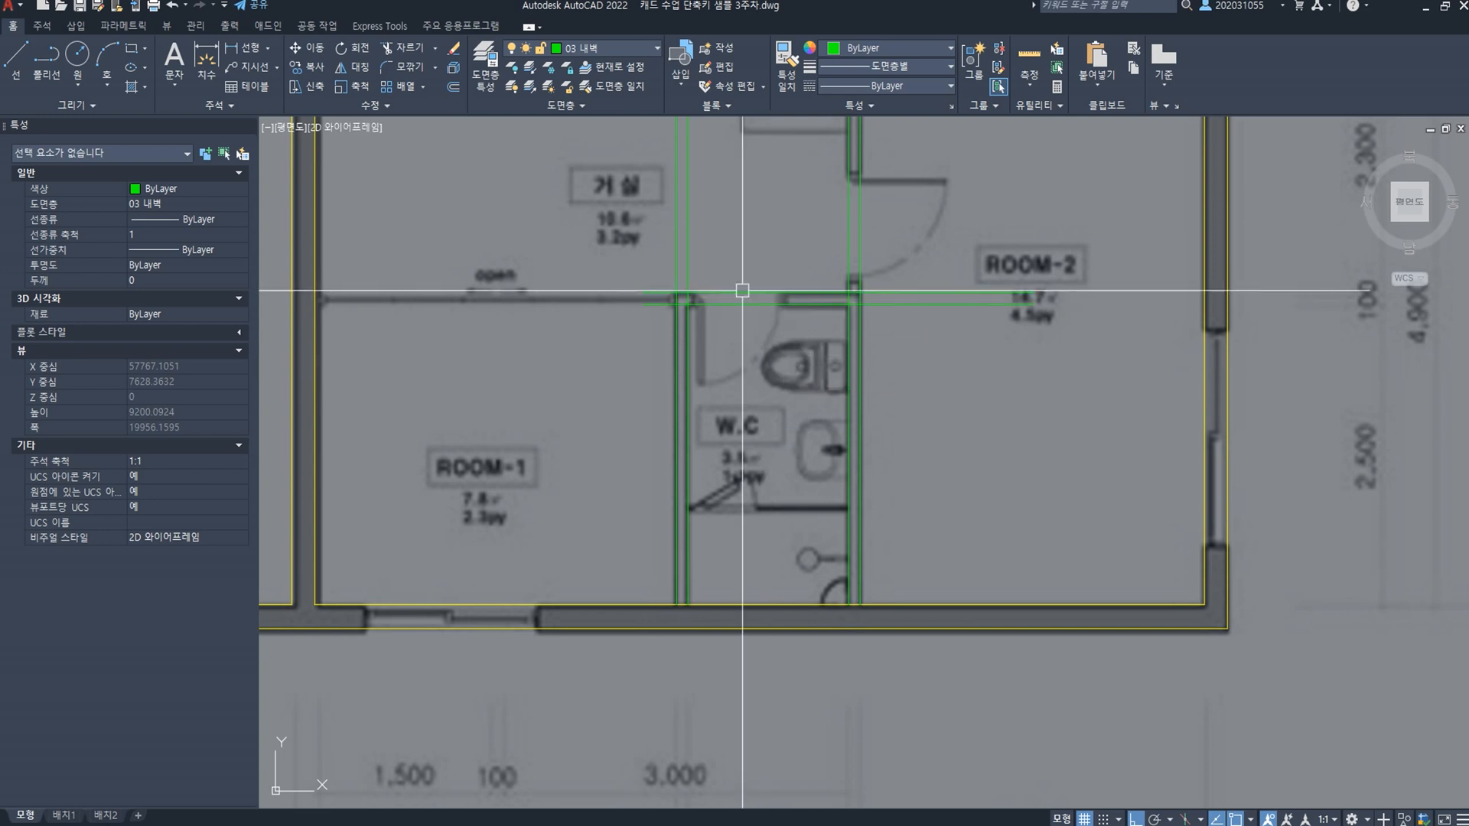
pyautogui.scroll(5, 741, 299)
pyautogui.press('Escape')
# Step: Fillet the outer and inner faces of the lower W.C's top wall with the vertical wall beside ROOM-1
pyautogui.write('f')
pyautogui.press('space')
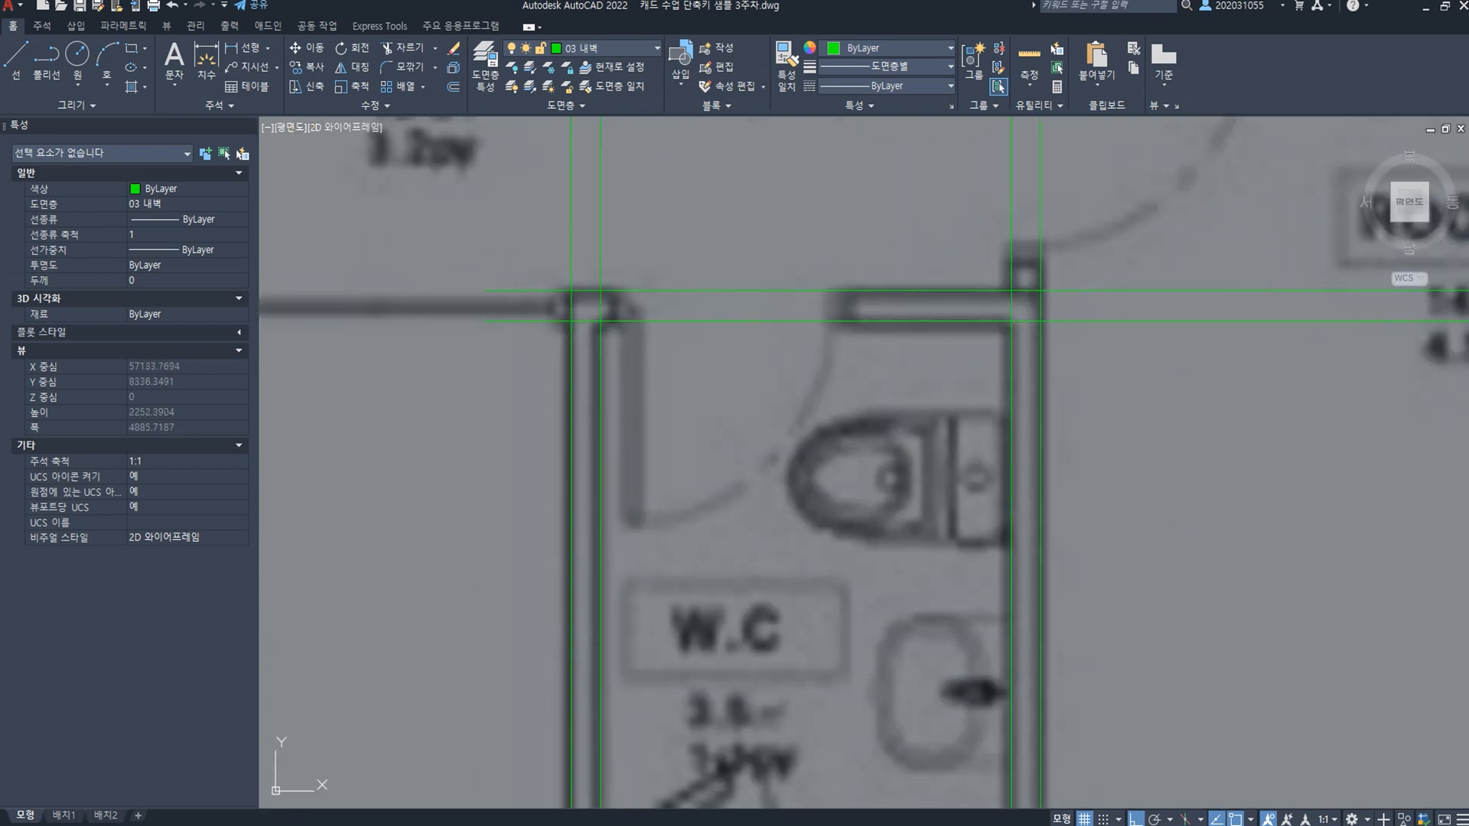
pyautogui.click(574, 353)
pyautogui.click(649, 291)
pyautogui.press('space')
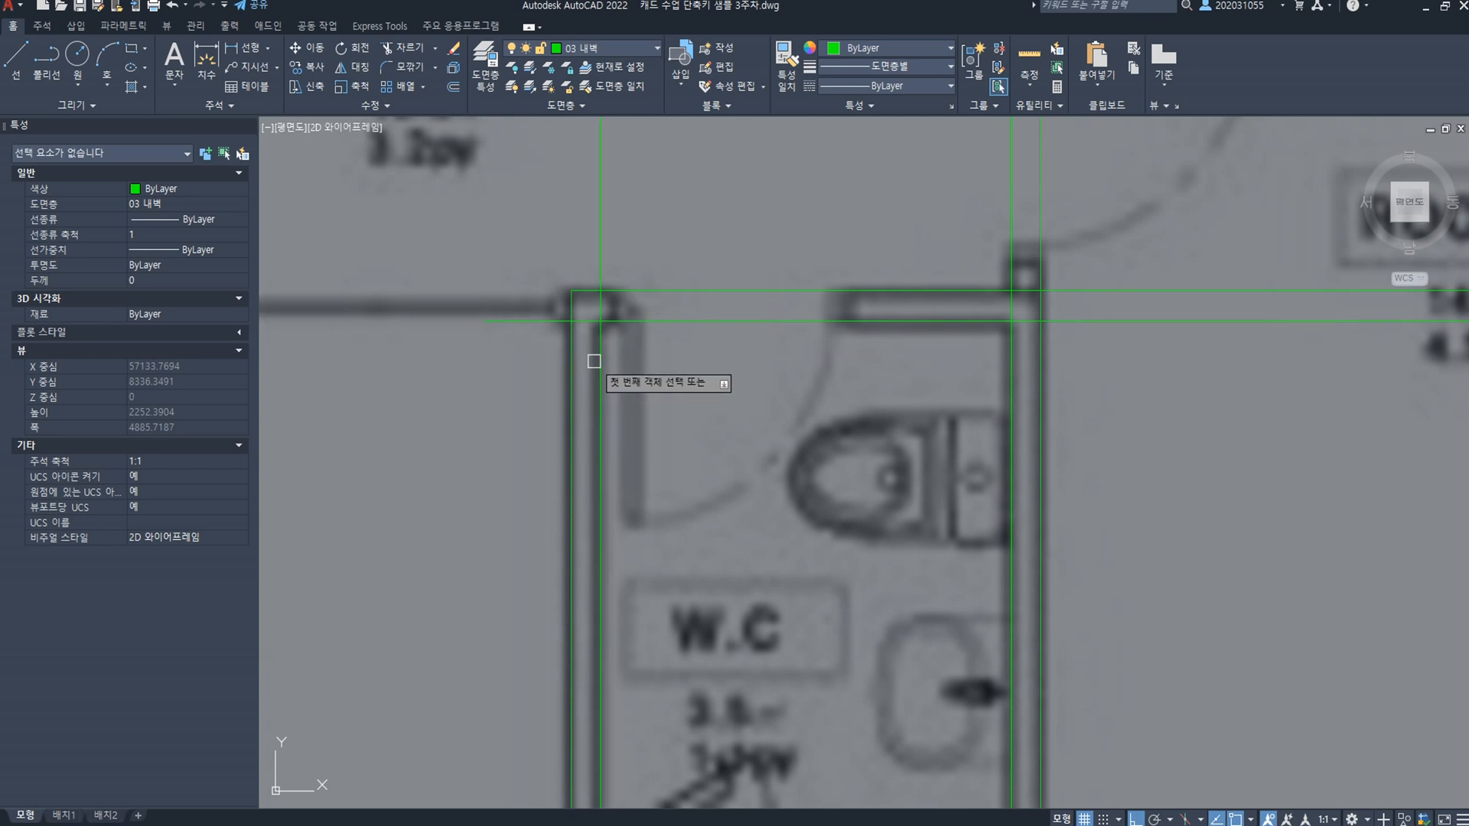
pyautogui.click(602, 366)
pyautogui.click(649, 320)
# Step: Trim the junction of the lower W.C's top wall with the ROOM-2 wall and remove the line pieces projecting into ROOM-2
pyautogui.scroll(-4, 911, 350)
pyautogui.scroll(8, 979, 327)
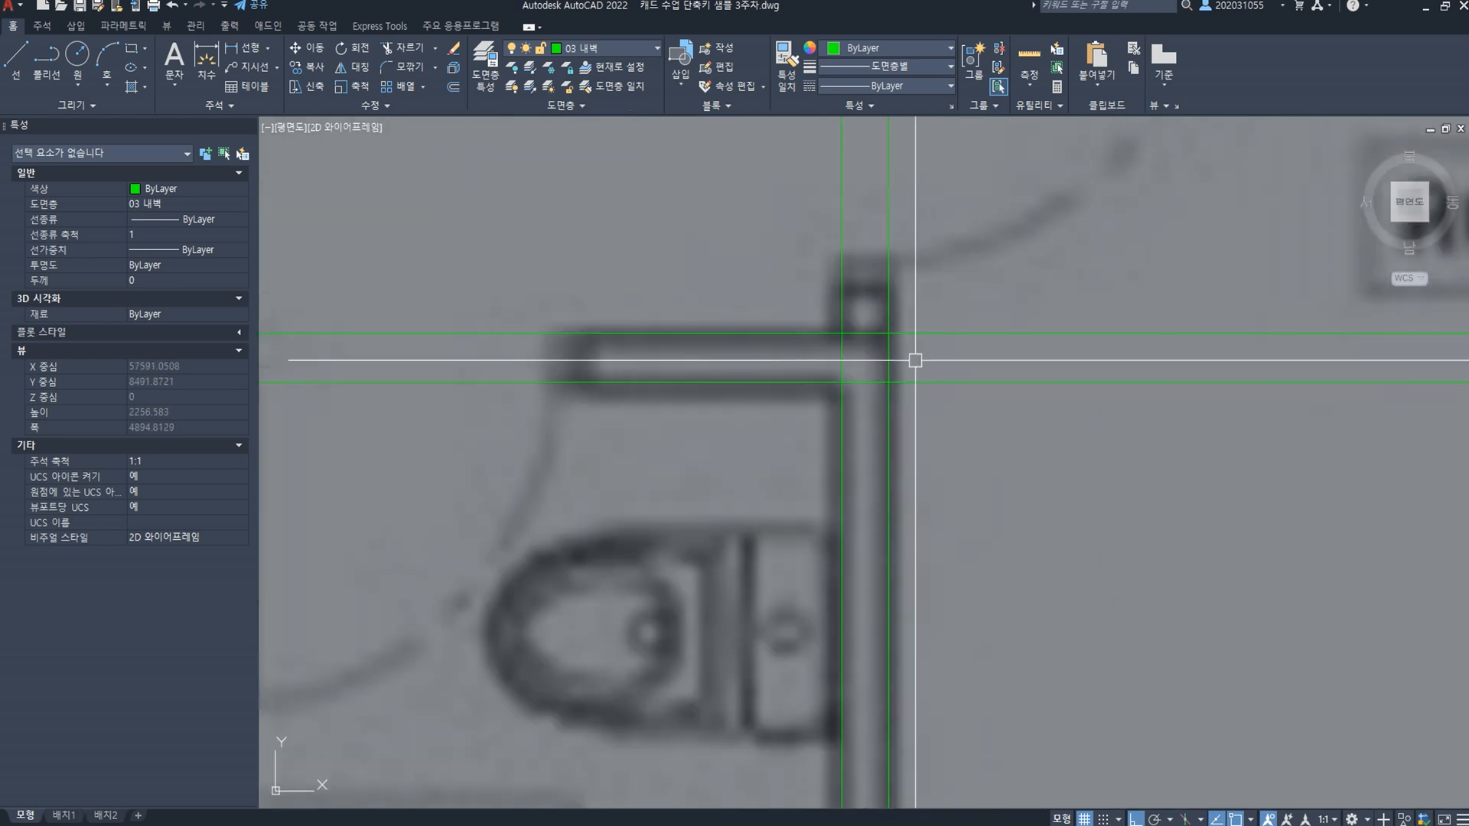
pyautogui.write('tr')
pyautogui.press('space')
pyautogui.press('space')
pyautogui.click(846, 442)
pyautogui.click(833, 308)
pyautogui.click(841, 338)
pyautogui.click(747, 347)
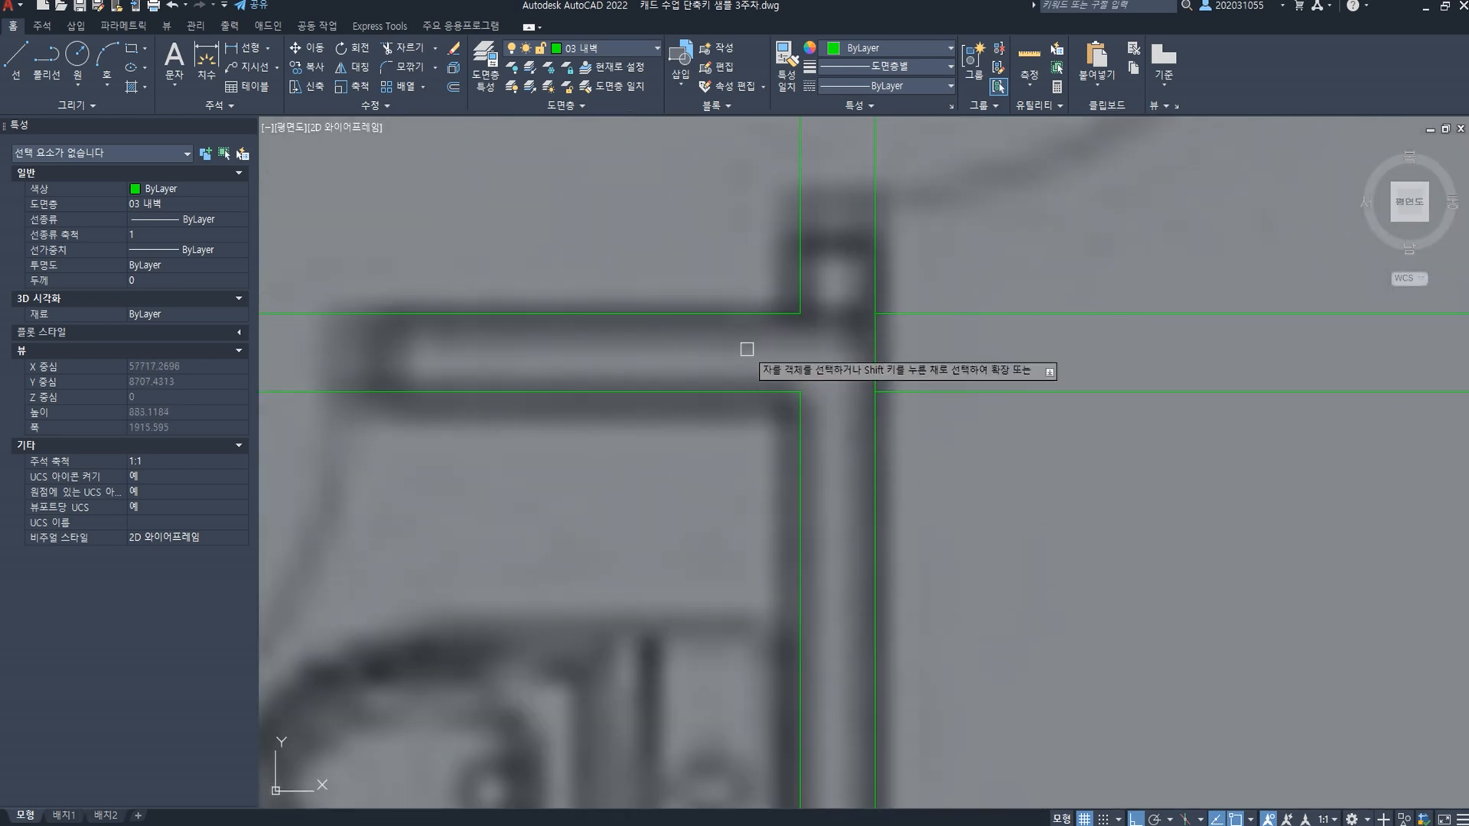
pyautogui.click(1138, 554)
pyautogui.click(1008, 287)
pyautogui.press('space')
# Step: Draw a vertical line about 1790 long along the left outer wall's inner face beside the upper W.C and move it 1100 right
pyautogui.scroll(-4, 974, 390)
pyautogui.moveTo(979, 441); pyautogui.dragTo(925, 551, button='middle')
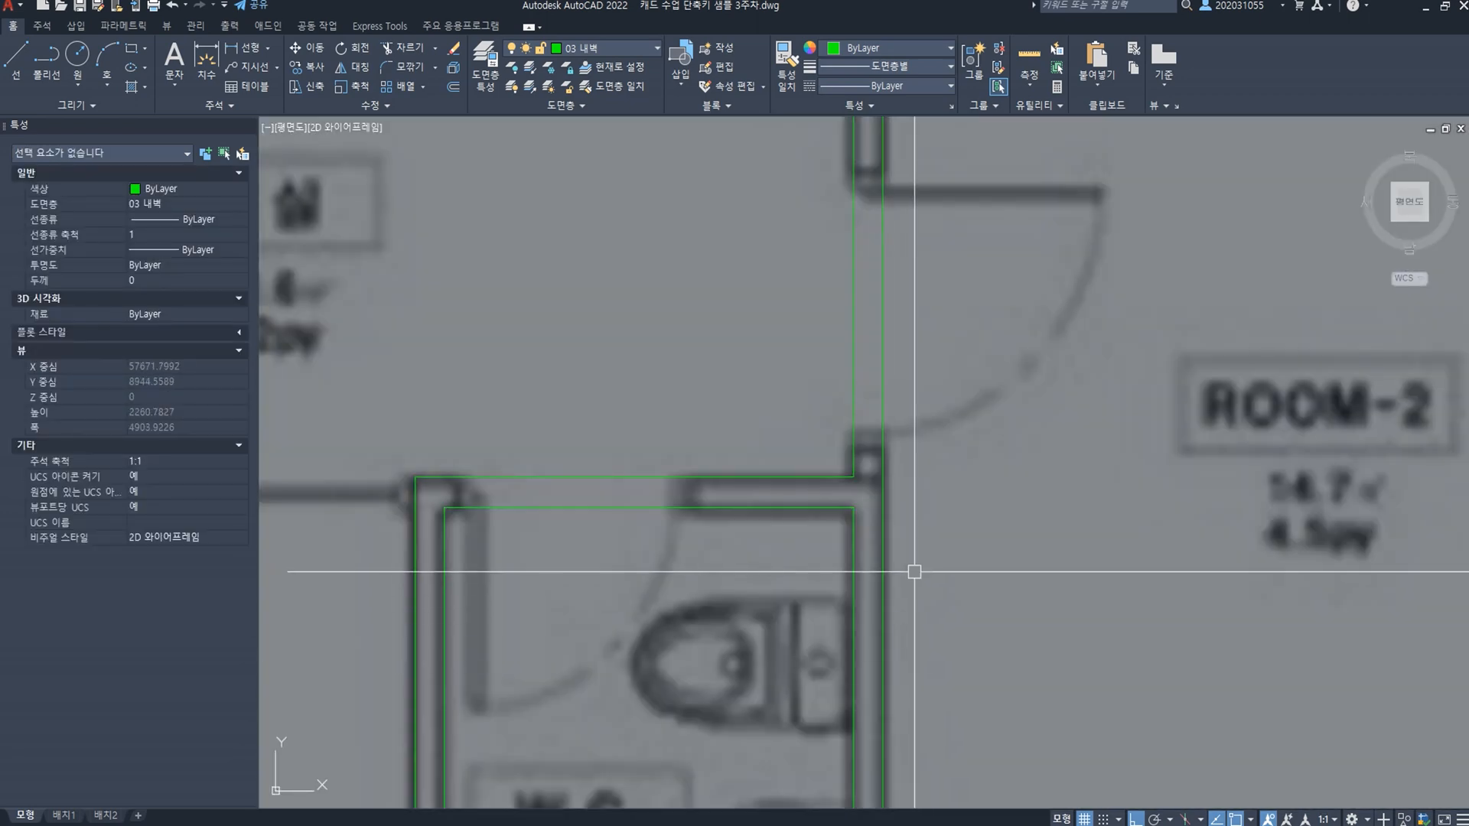
pyautogui.scroll(-8, 931, 481)
pyautogui.moveTo(930, 378); pyautogui.dragTo(893, 448, button='middle')
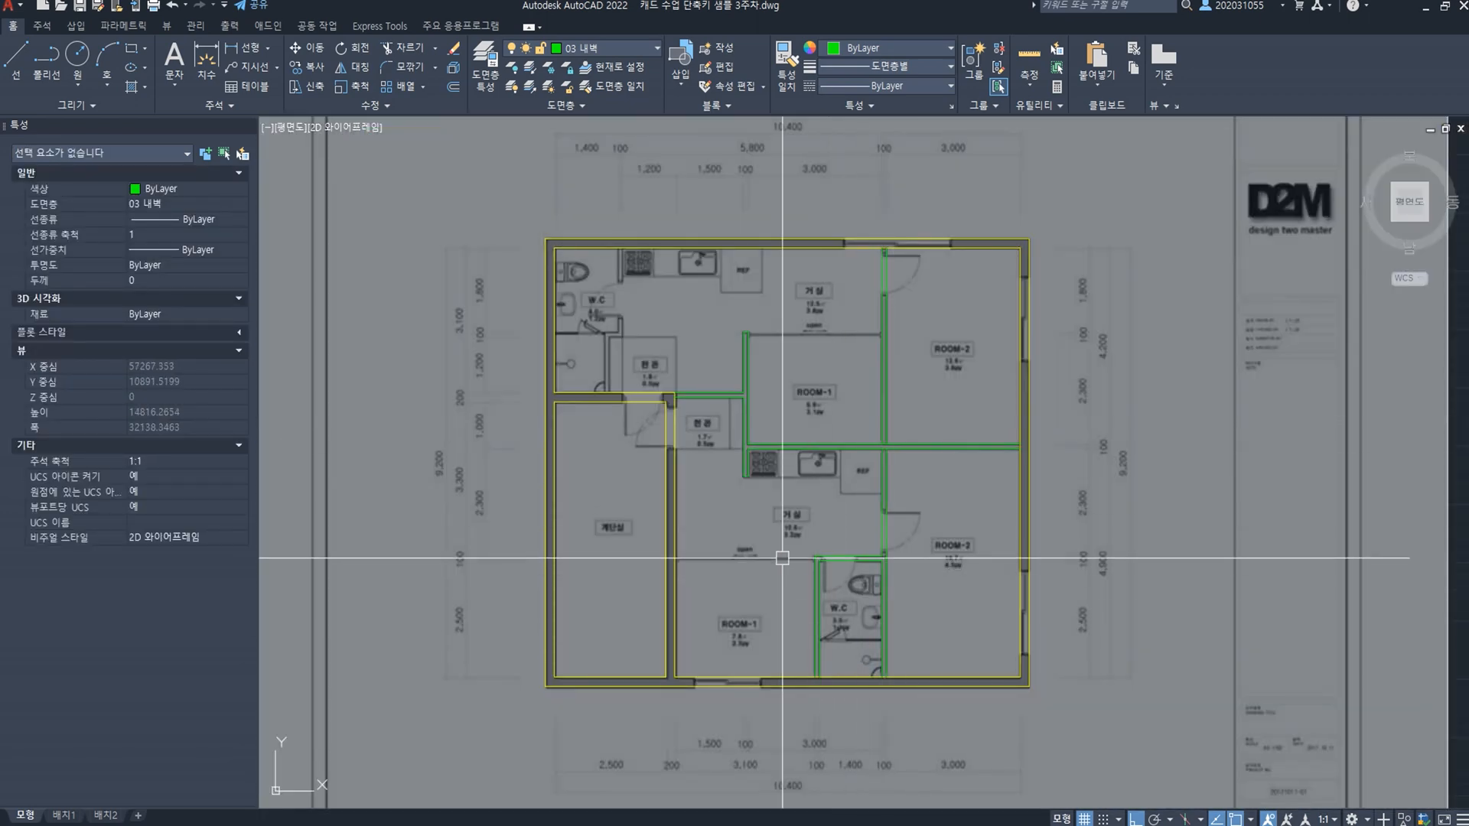
pyautogui.scroll(3, 646, 345)
pyautogui.scroll(3, 612, 382)
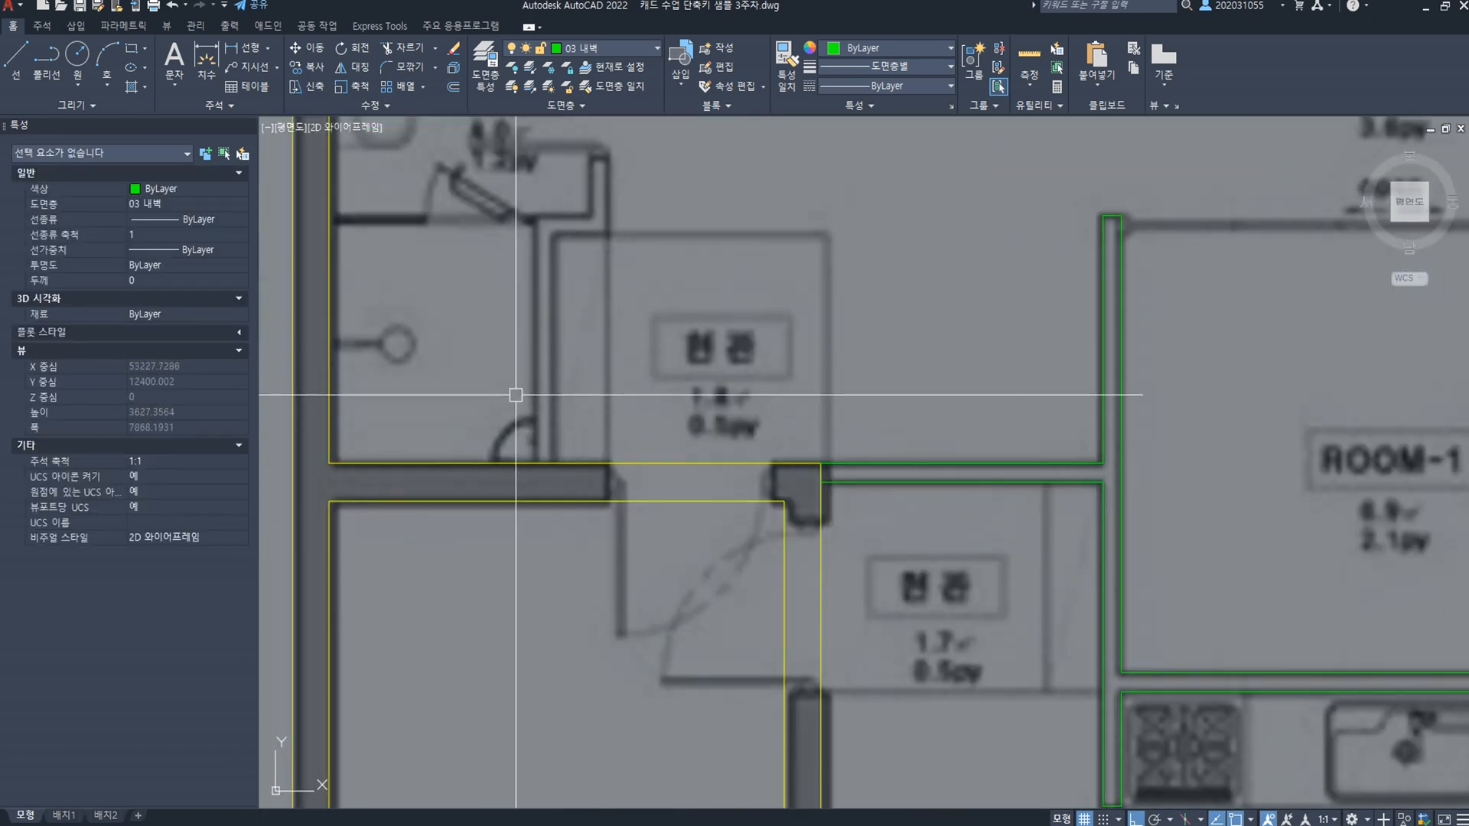
pyautogui.moveTo(515, 393); pyautogui.dragTo(622, 515, button='middle')
pyautogui.scroll(-1, 626, 494)
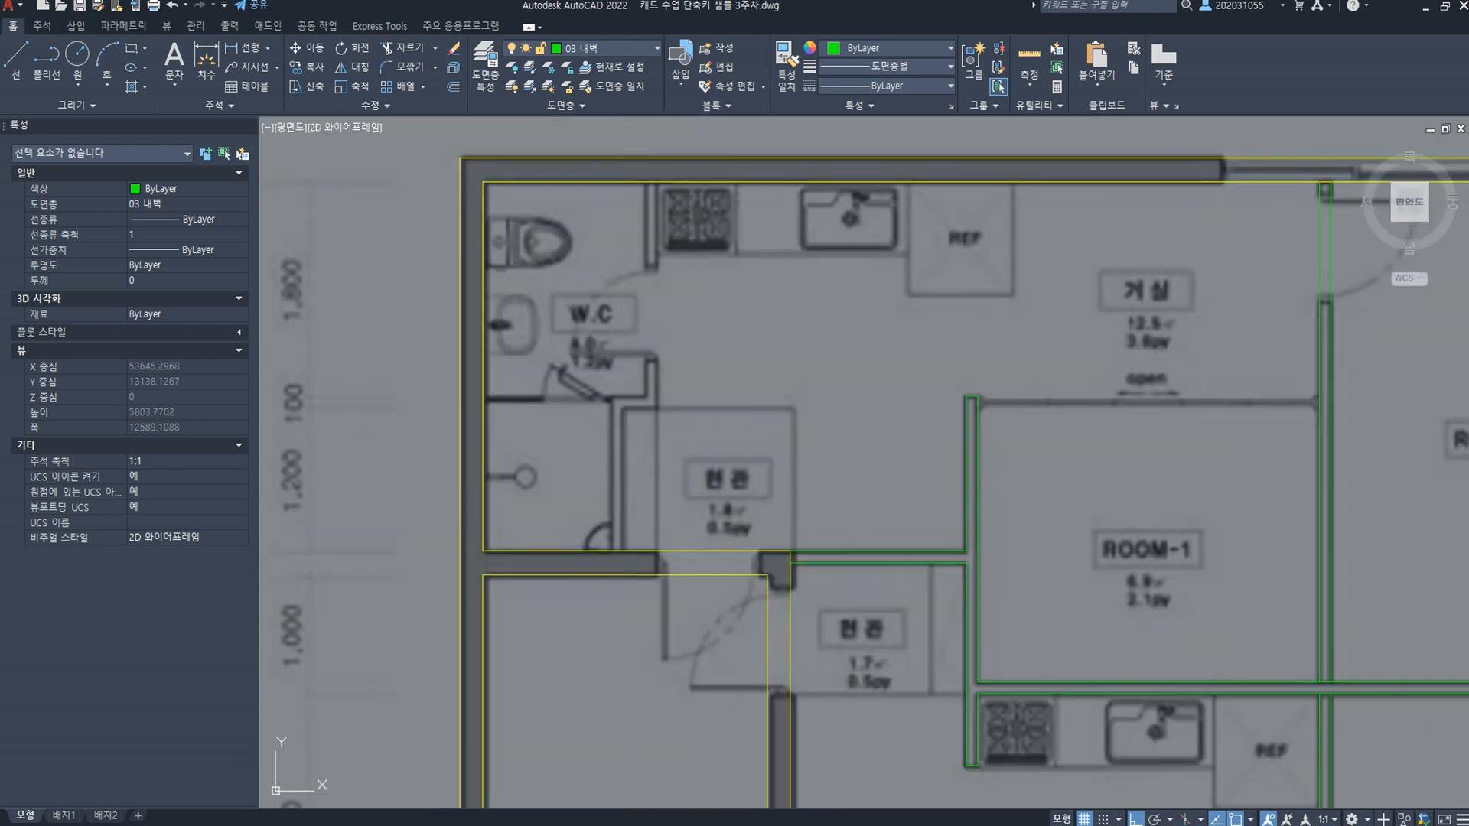
pyautogui.click(484, 406)
pyautogui.press('m')
pyautogui.press('space')
pyautogui.click(551, 436)
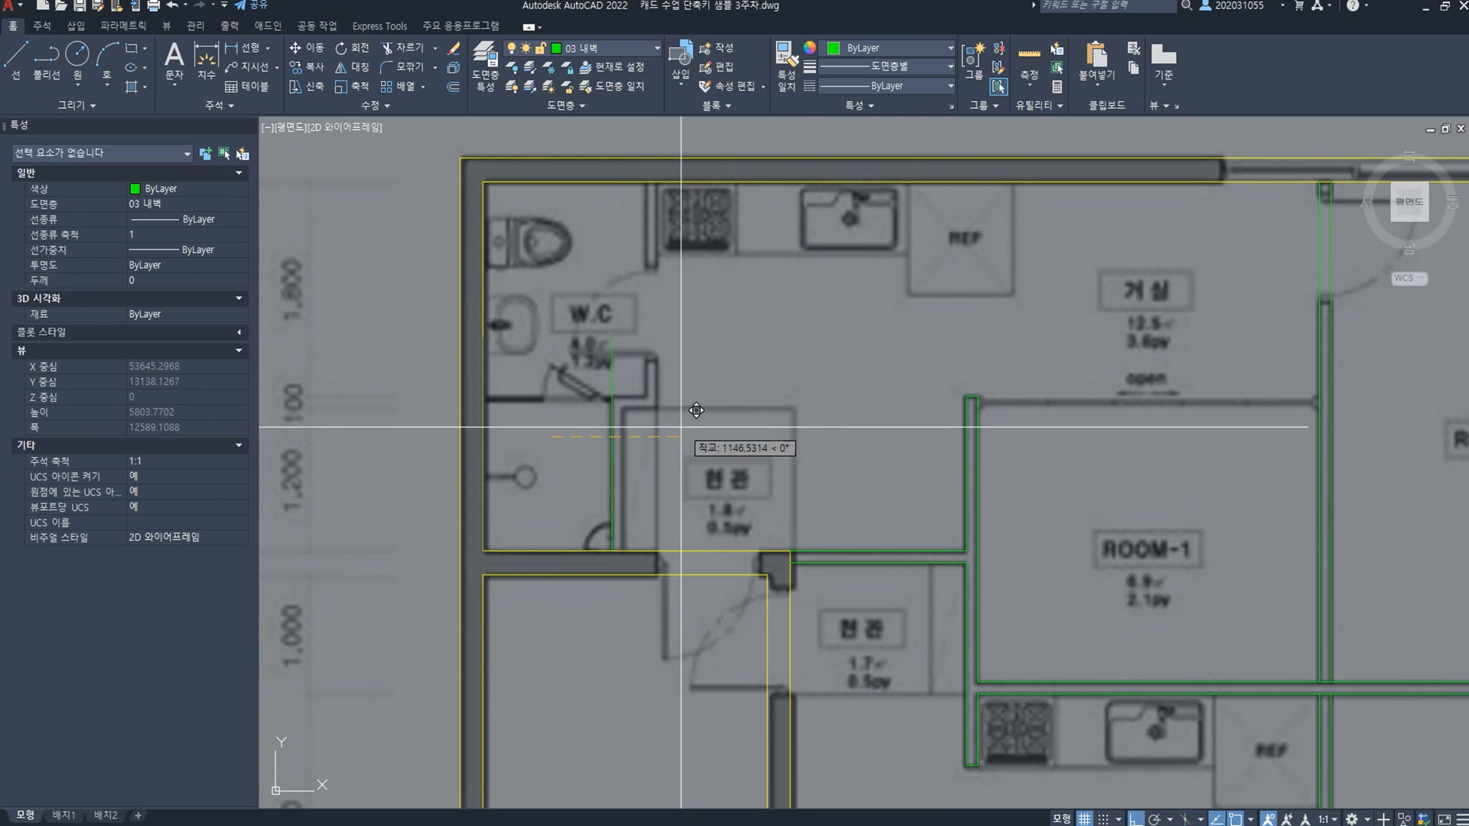
pyautogui.write('1100')
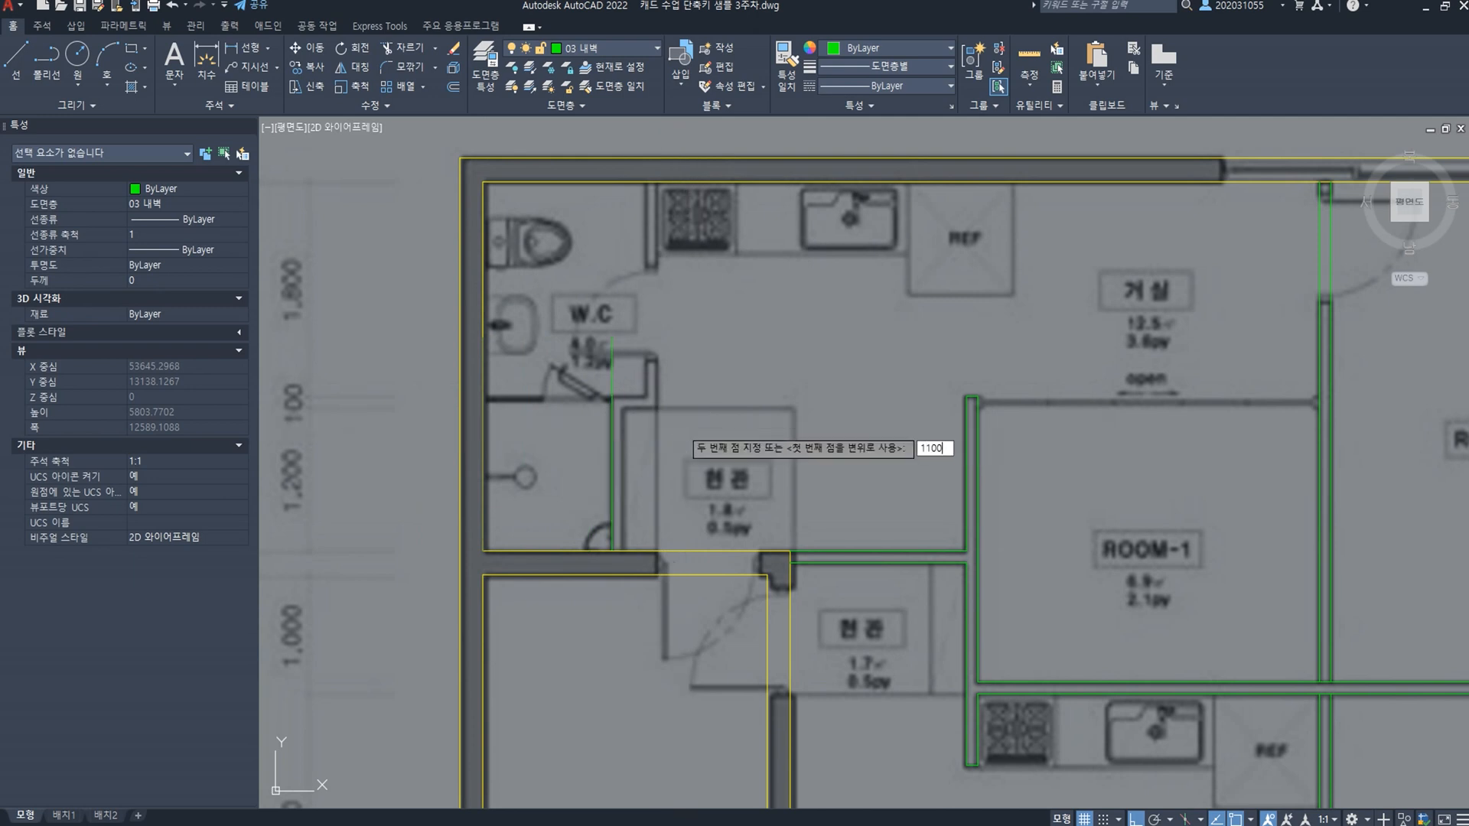
pyautogui.press('Return')
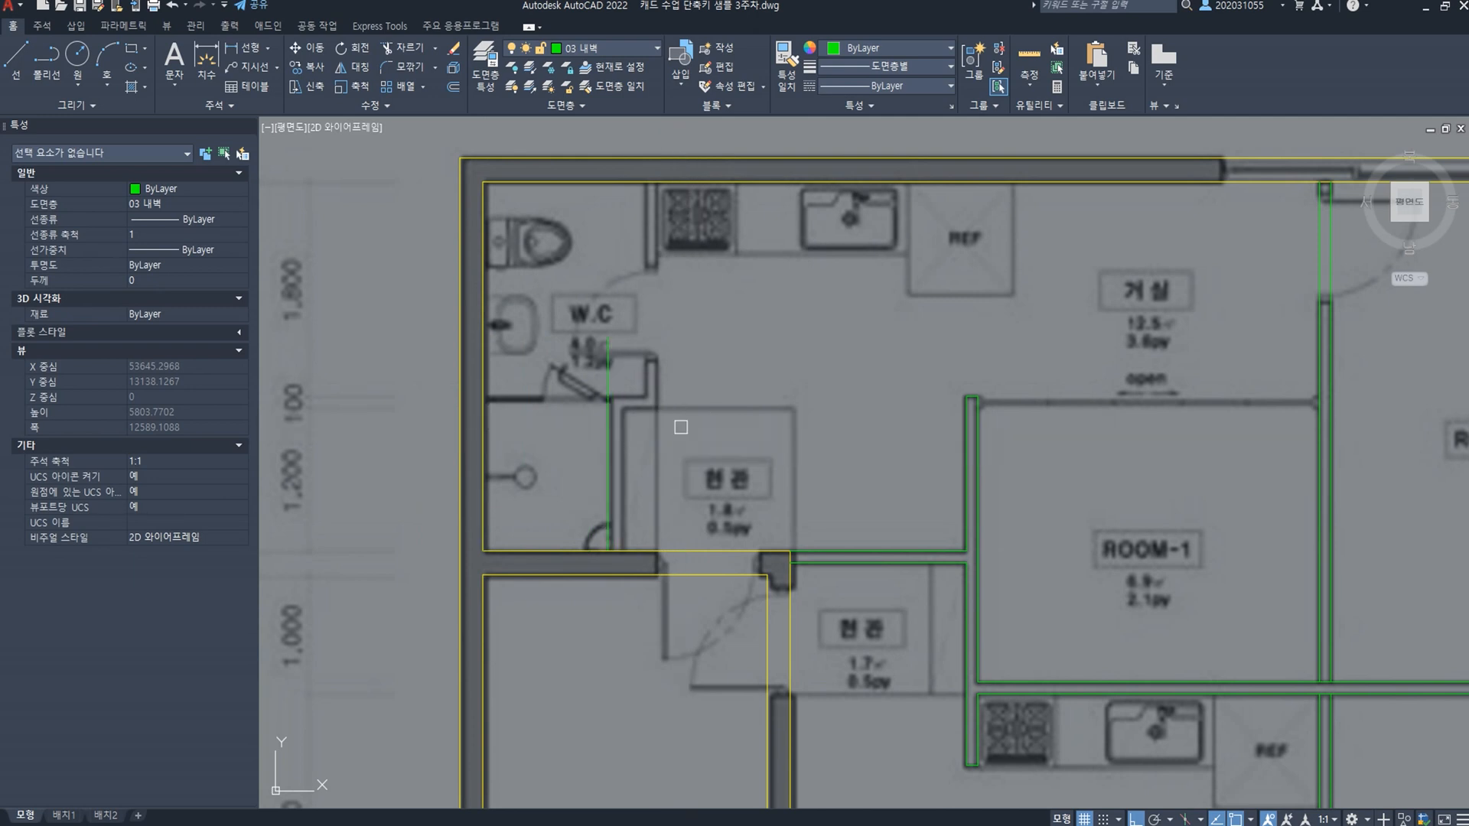
# Step: Offset the moved vertical line to the right to form the second face of the wall beside the upper W.C's shower
pyautogui.click(673, 439)
pyautogui.scroll(3, 636, 426)
pyautogui.press('Escape')
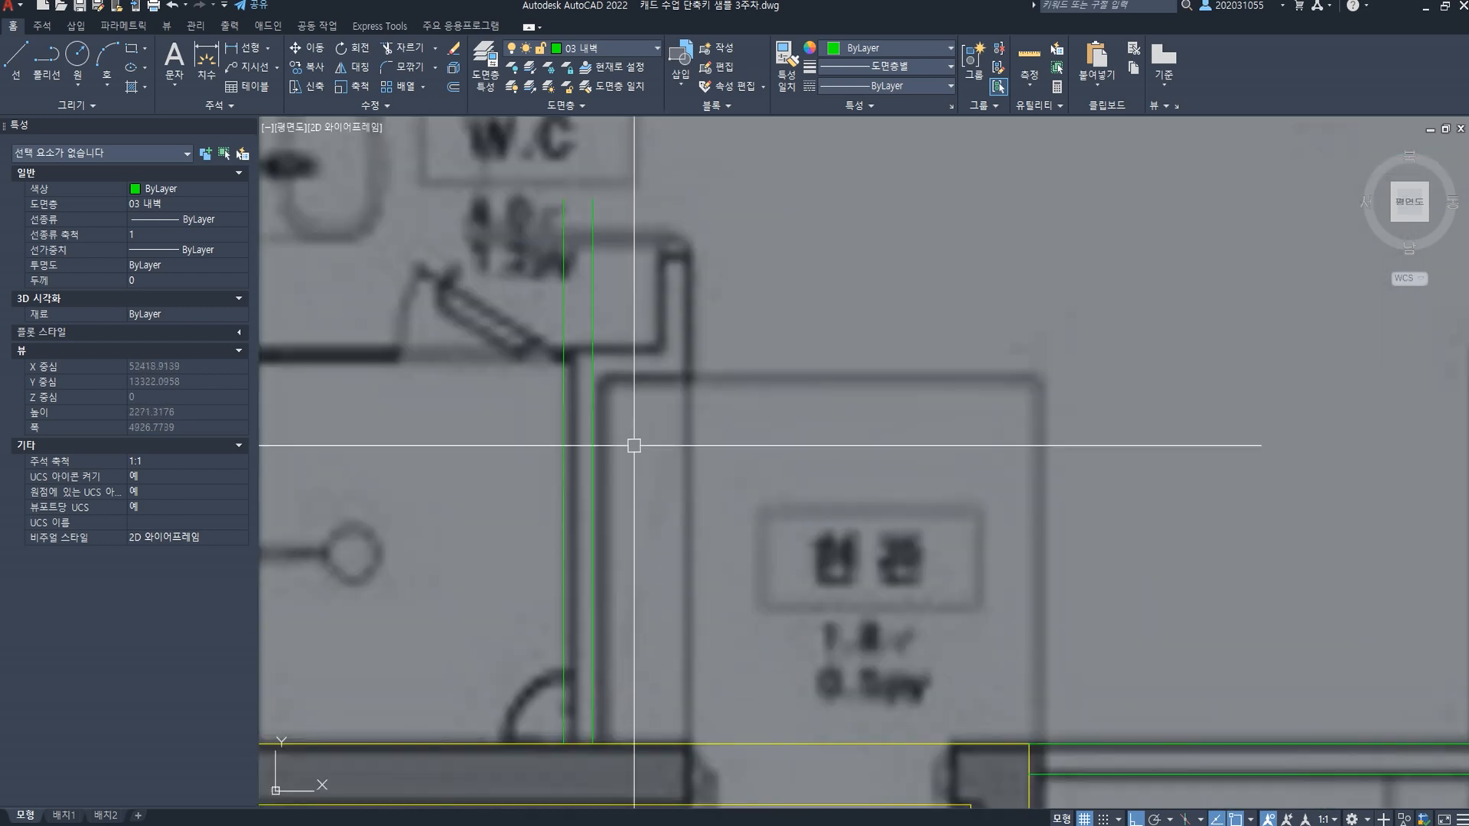
# Step: Copy the two vertical lines beside the upper W.C's shower rightward onto the W.C wall next to the upper 현관
pyautogui.click(761, 368)
pyautogui.click(507, 396)
pyautogui.write('c')
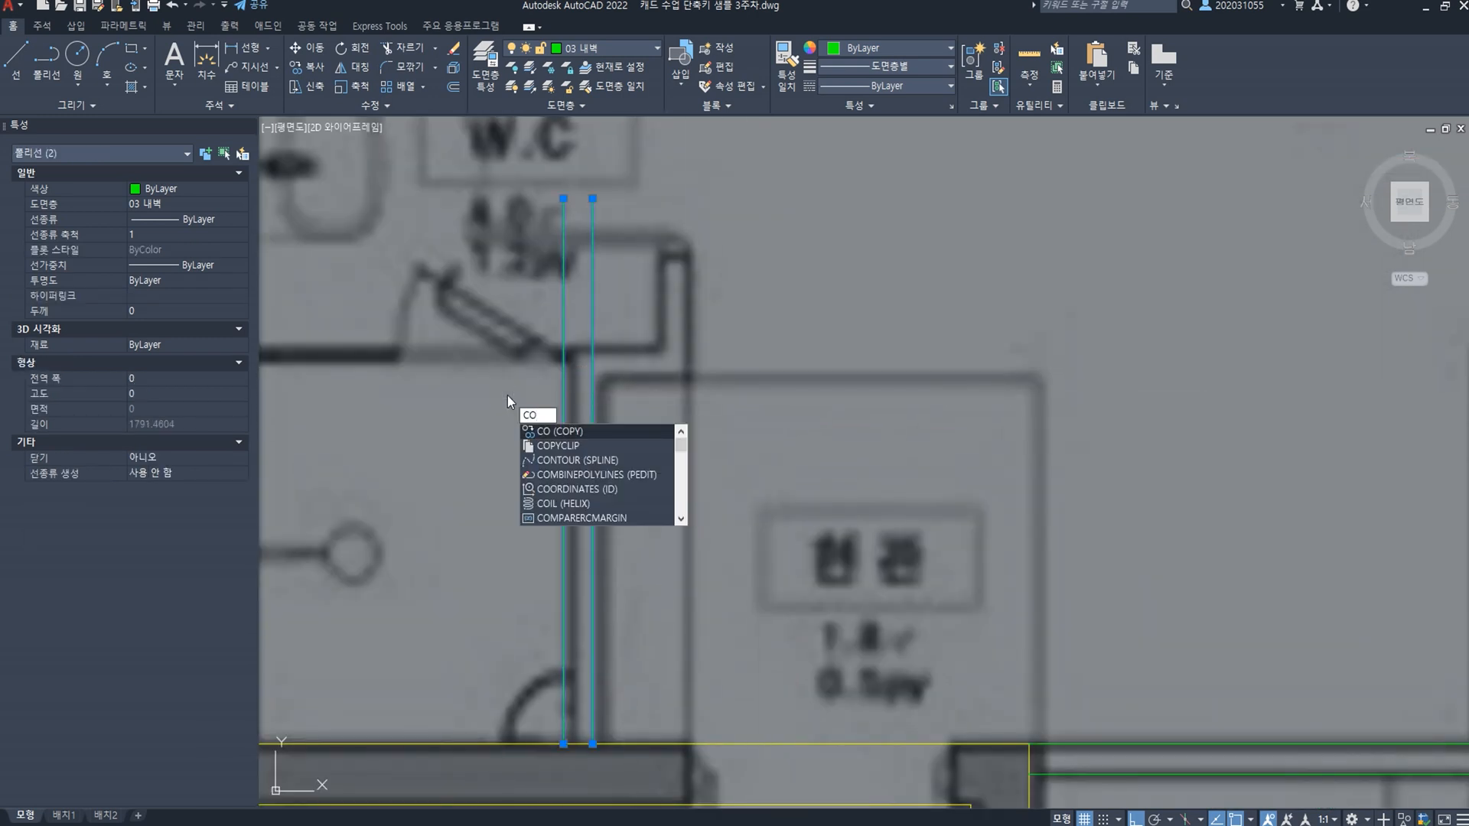
pyautogui.press('Return')
pyautogui.click(728, 345)
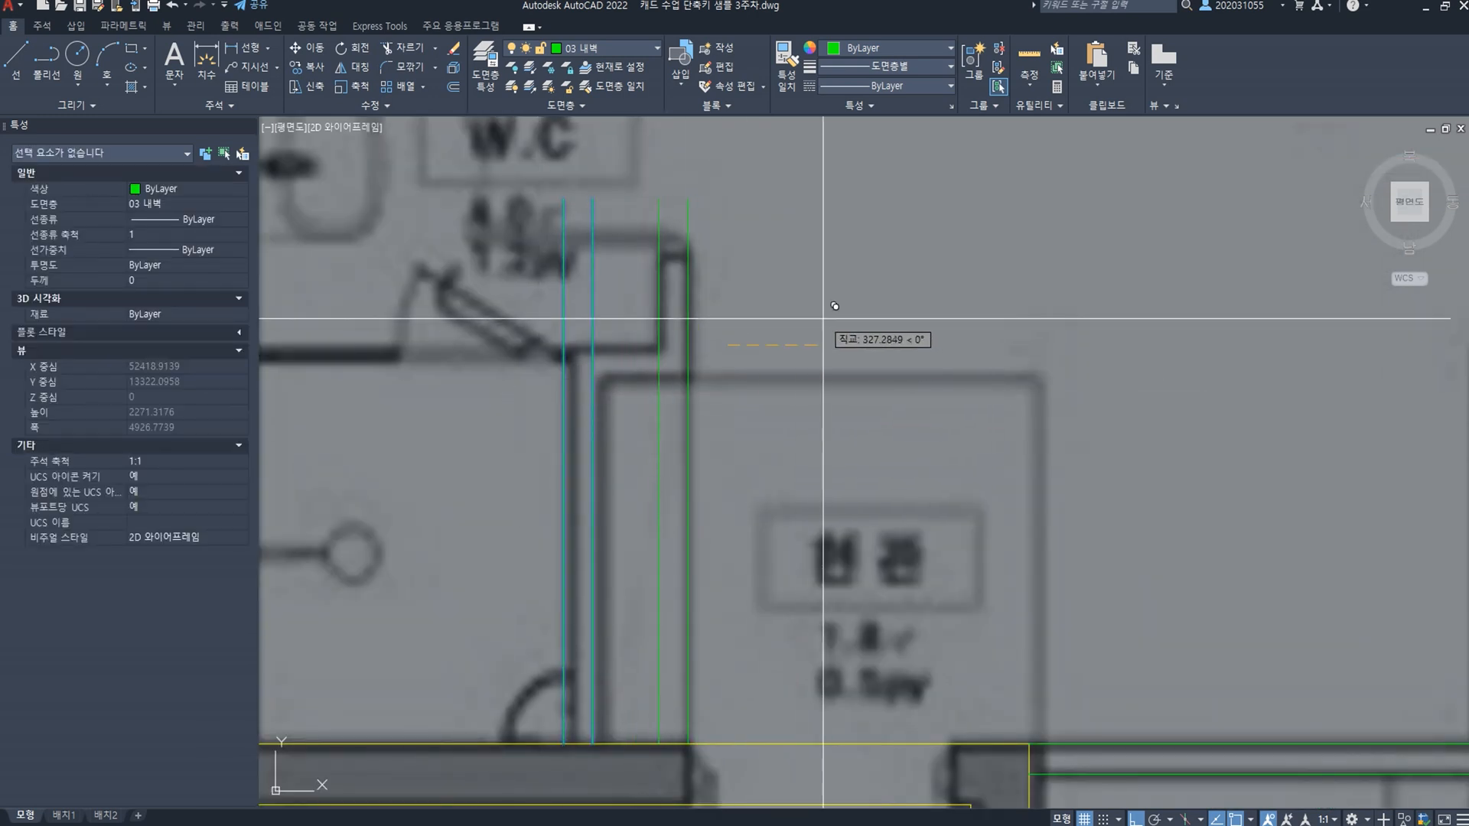
pyautogui.click(823, 320)
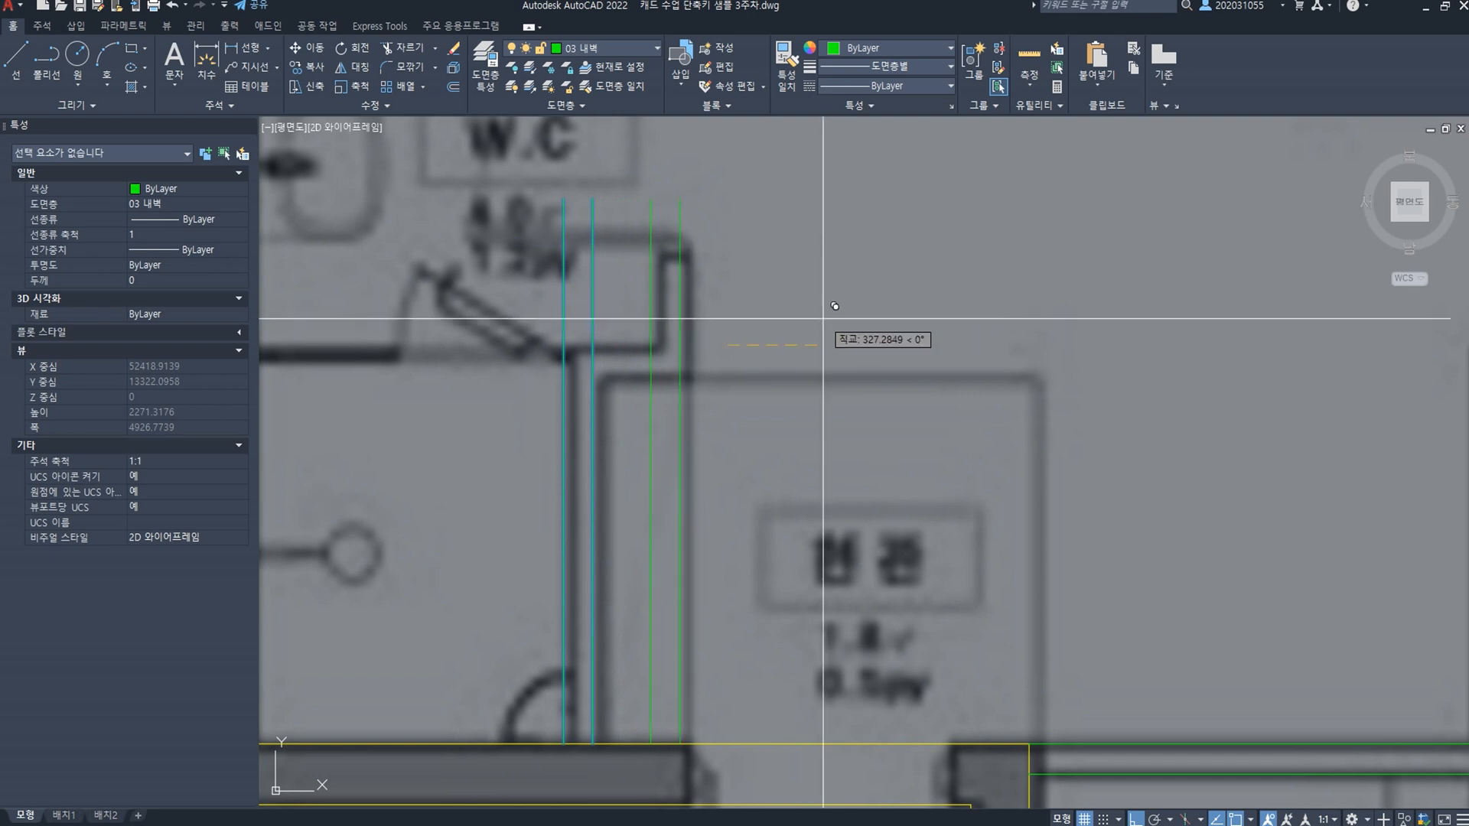
pyautogui.scroll(-4, 765, 551)
pyautogui.press('Return')
# Step: Extend the two copied vertical wall lines up to the inner face of the upper outer wall
pyautogui.scroll(2, 752, 399)
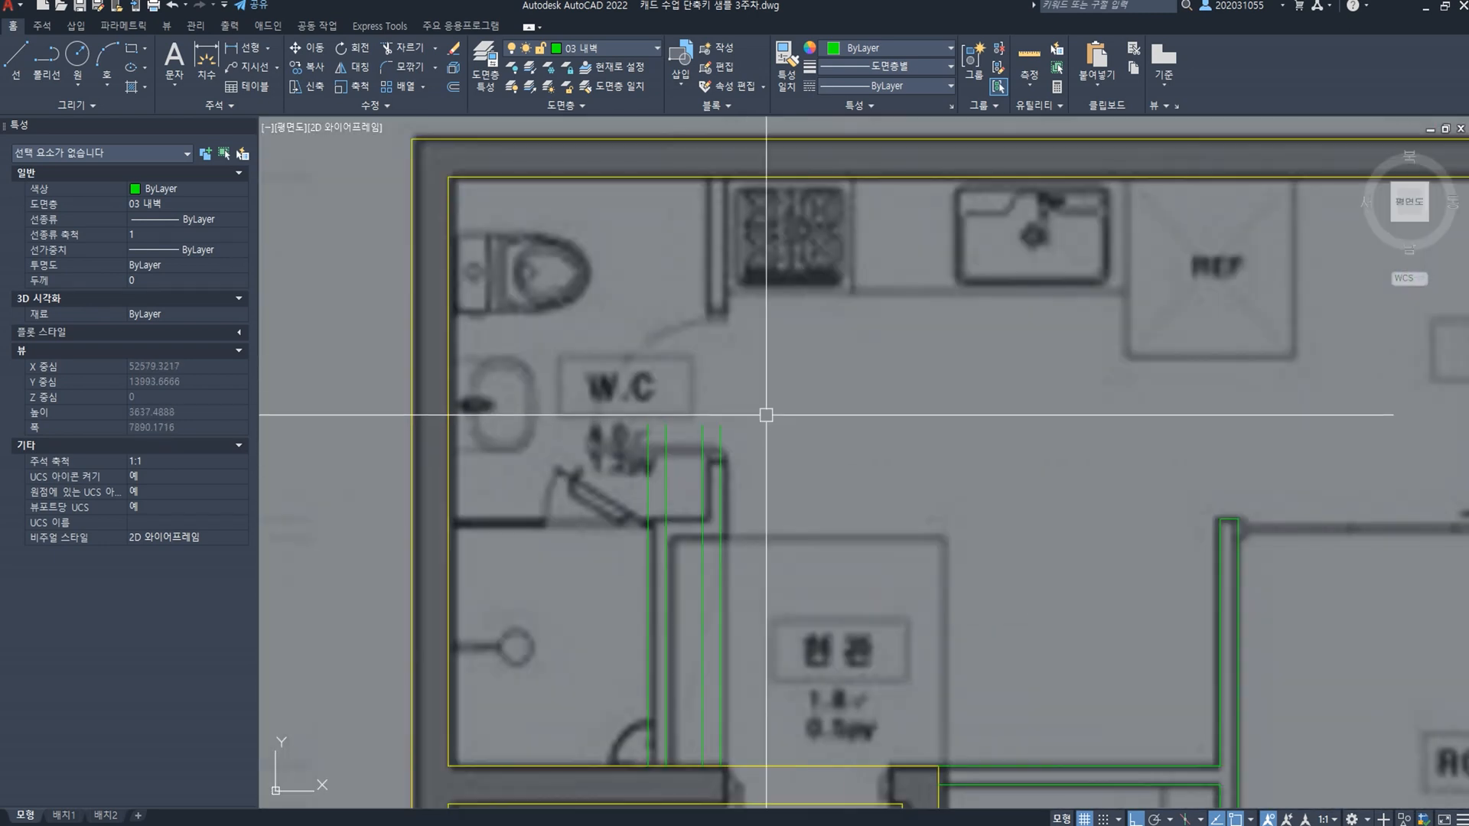
pyautogui.write('EX')
pyautogui.press('Return')
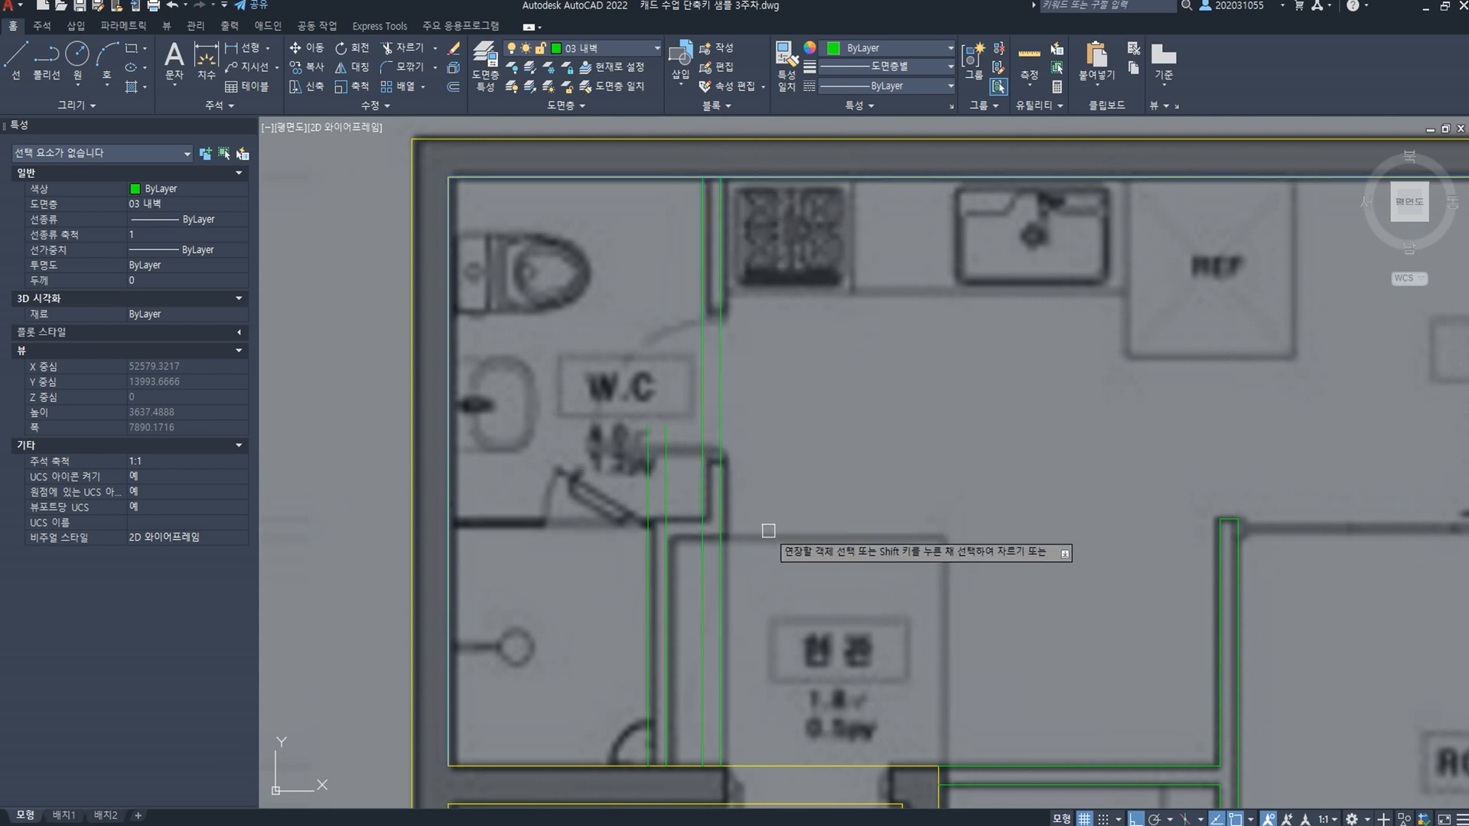
# Step: Draw a horizontal polyline about 1750 long along the upper face of the wall below the upper 현관, crossing the vertical wall lines
pyautogui.scroll(2, 701, 727)
pyautogui.write('PL')
pyautogui.scroll(-4, 600, 629)
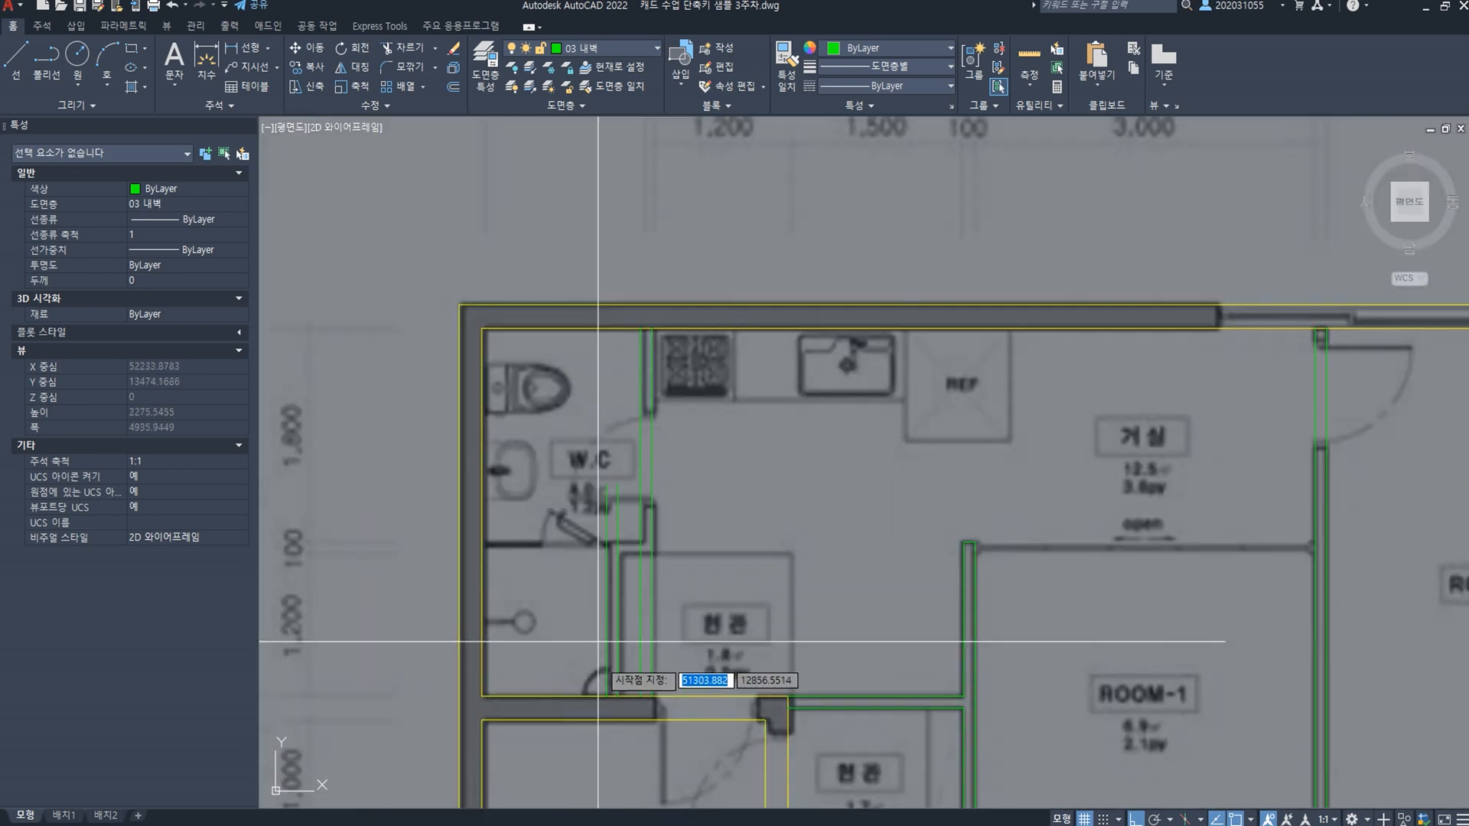
pyautogui.click(692, 690)
pyautogui.scroll(2, 693, 688)
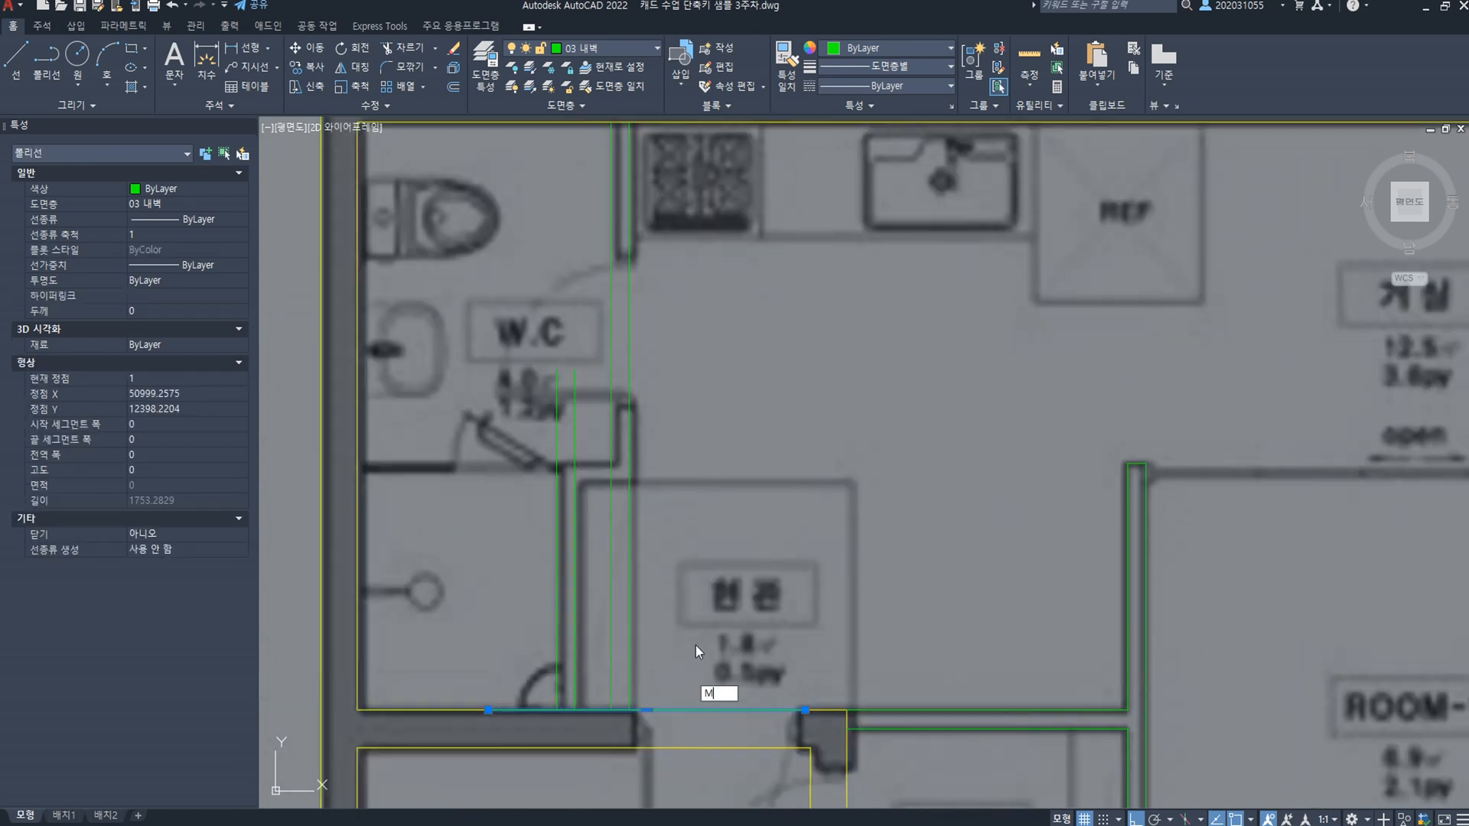
# Step: Move the horizontal line up 1300 to the W.C wall jog and offset it downward to form the second wall face
pyautogui.press('Return')
pyautogui.click(728, 631)
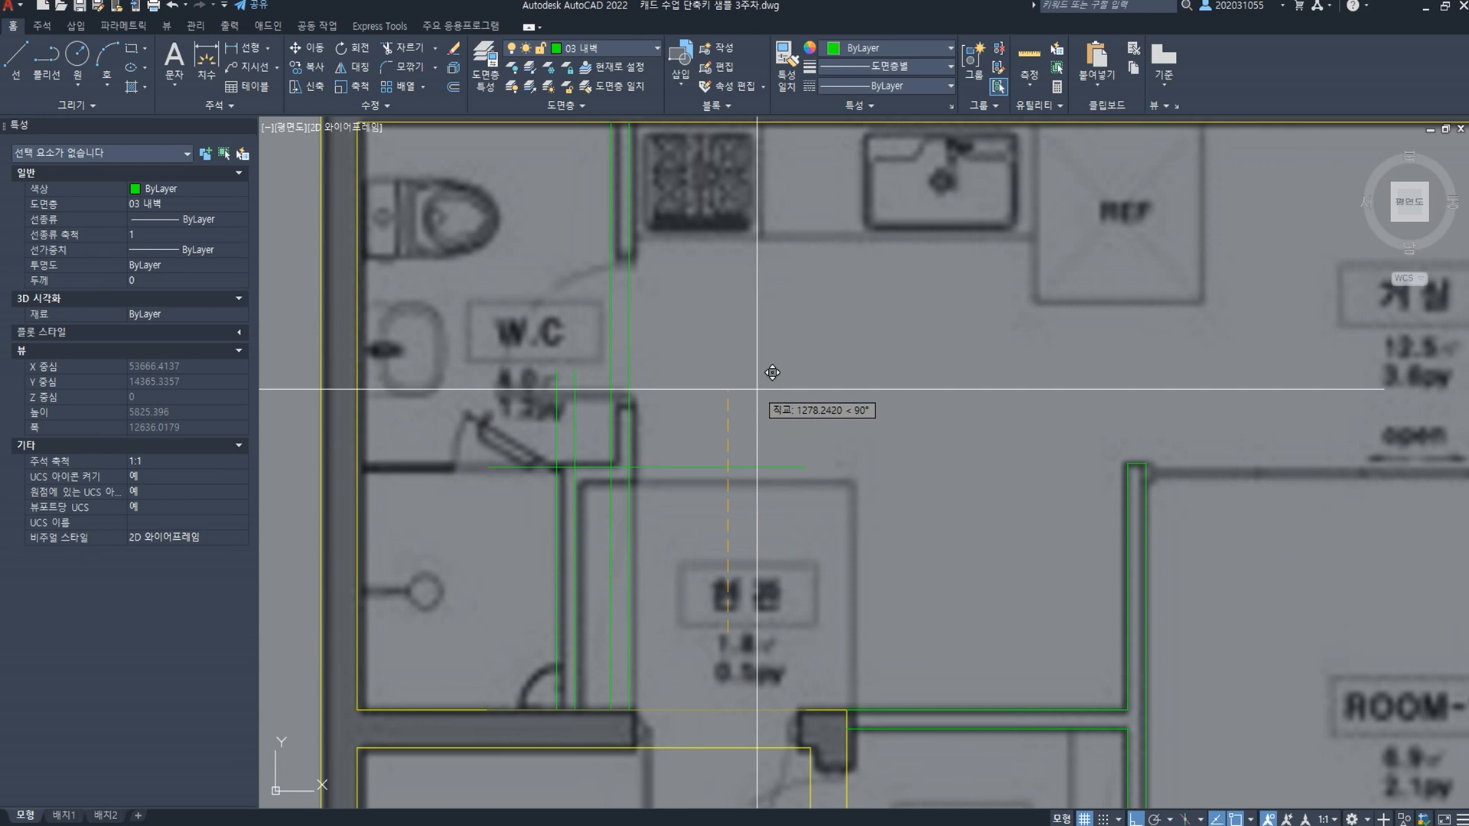
pyautogui.write('1300')
pyautogui.press('Return')
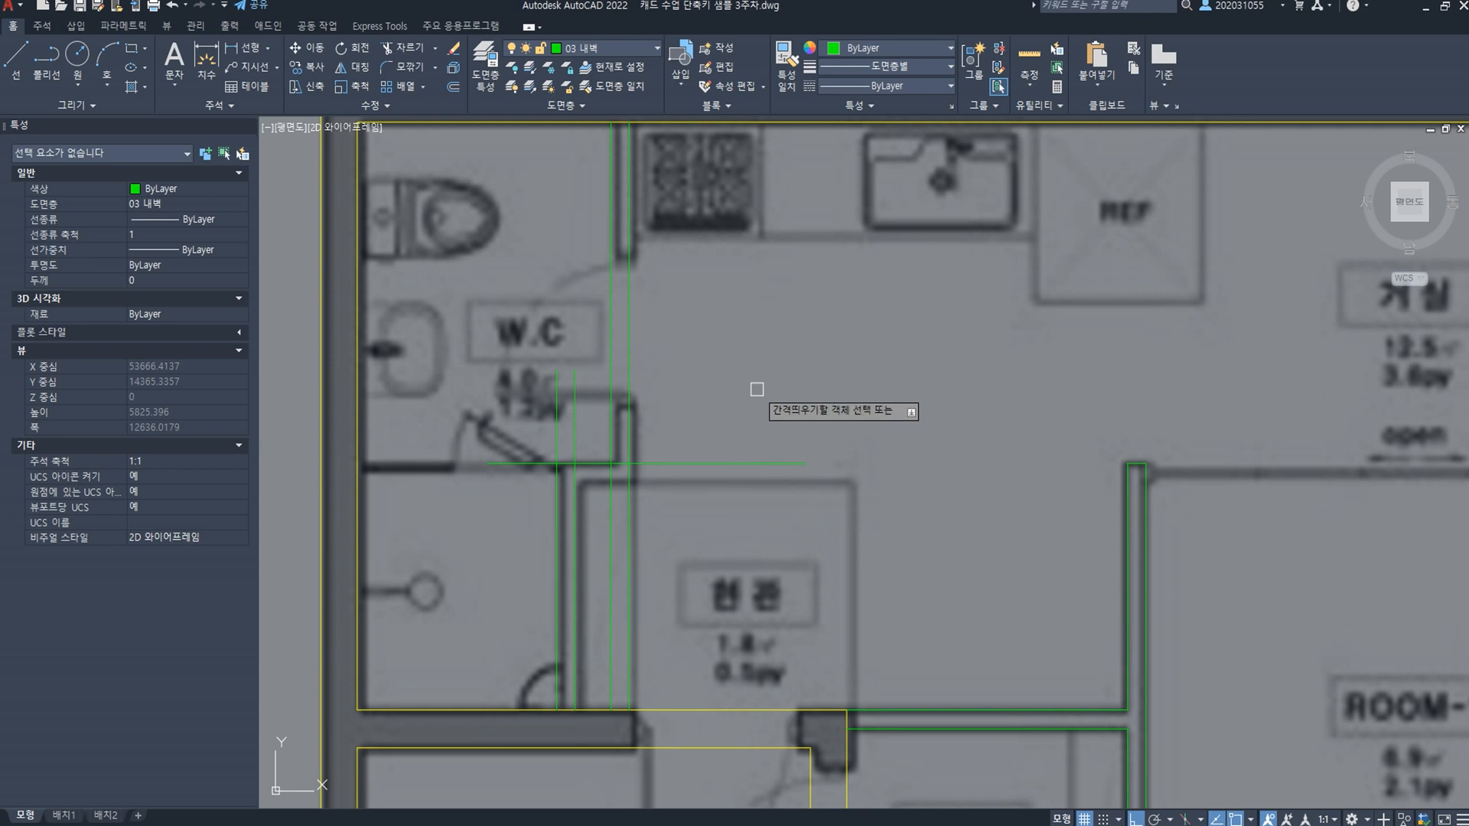
pyautogui.click(682, 462)
pyautogui.click(670, 532)
# Step: Fillet the two horizontal jog lines with the two vertical wall lines beside the upper W.C's shower into square corners
pyautogui.scroll(6, 570, 488)
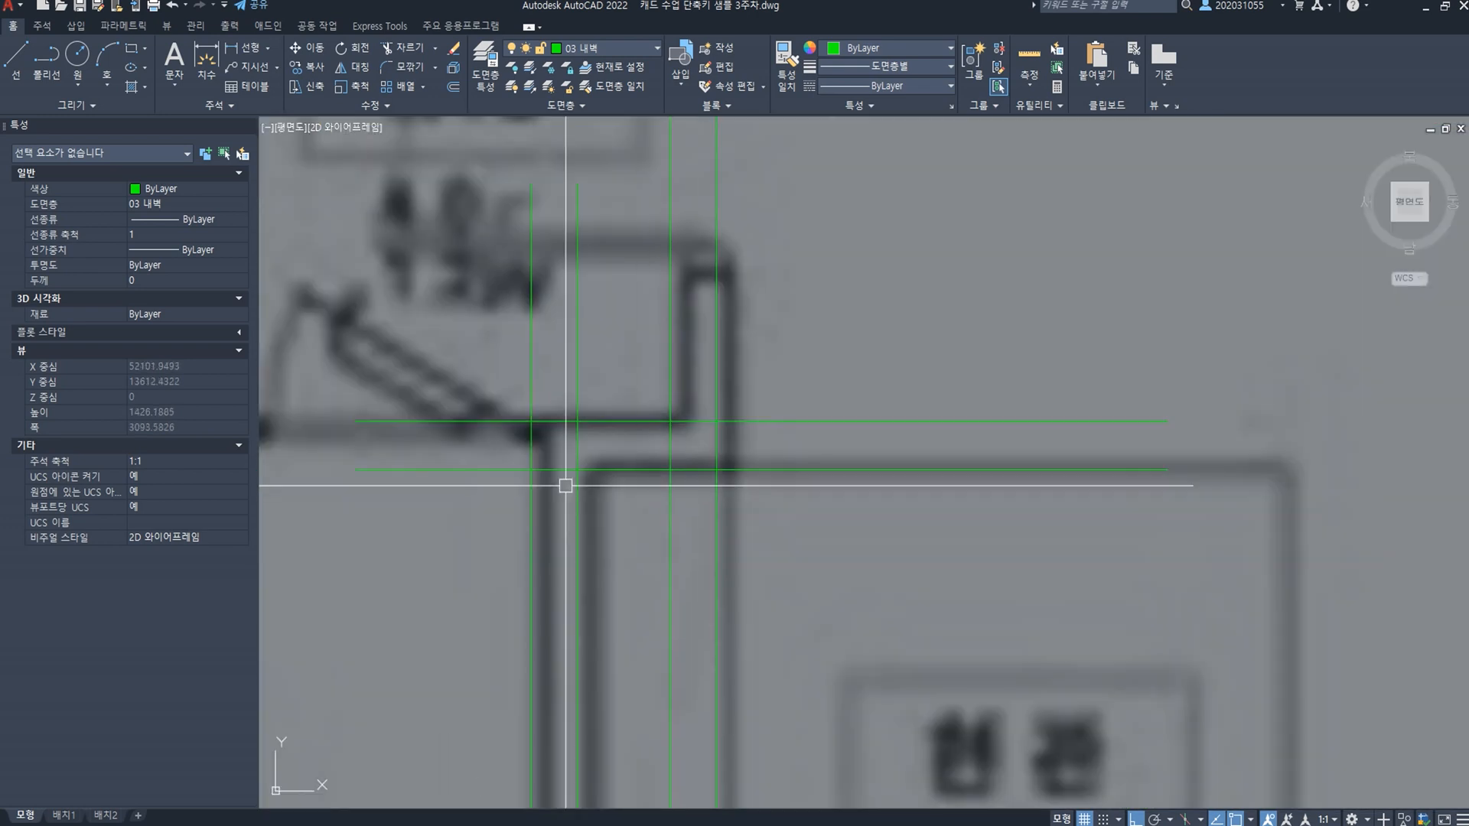
pyautogui.click(602, 422)
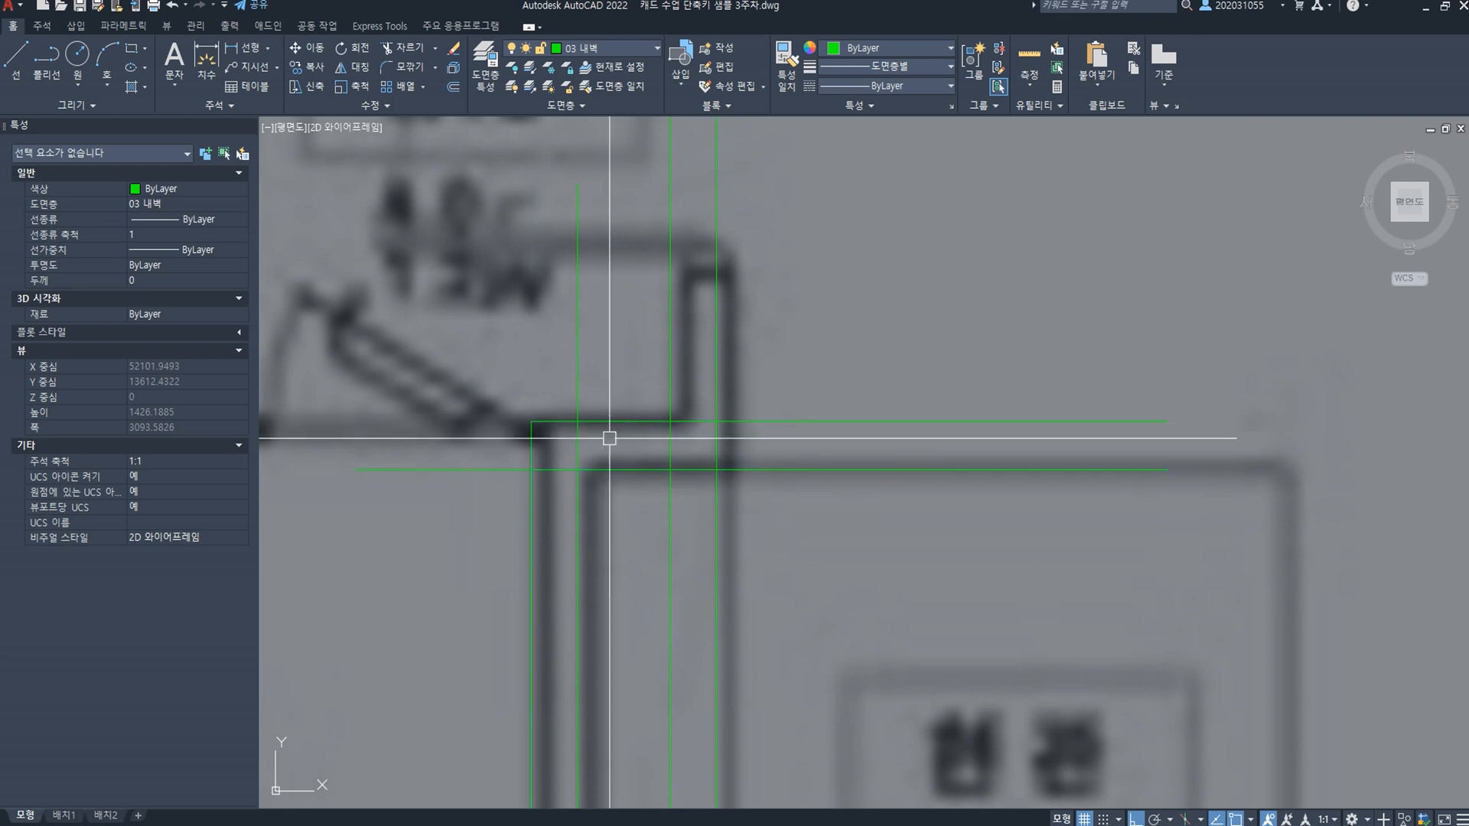
pyautogui.click(571, 547)
pyautogui.click(611, 468)
# Step: Fillet the other ends of the two jog lines with the vertical W.C wall lines running up to the outer wall
pyautogui.press('space')
pyautogui.click(612, 469)
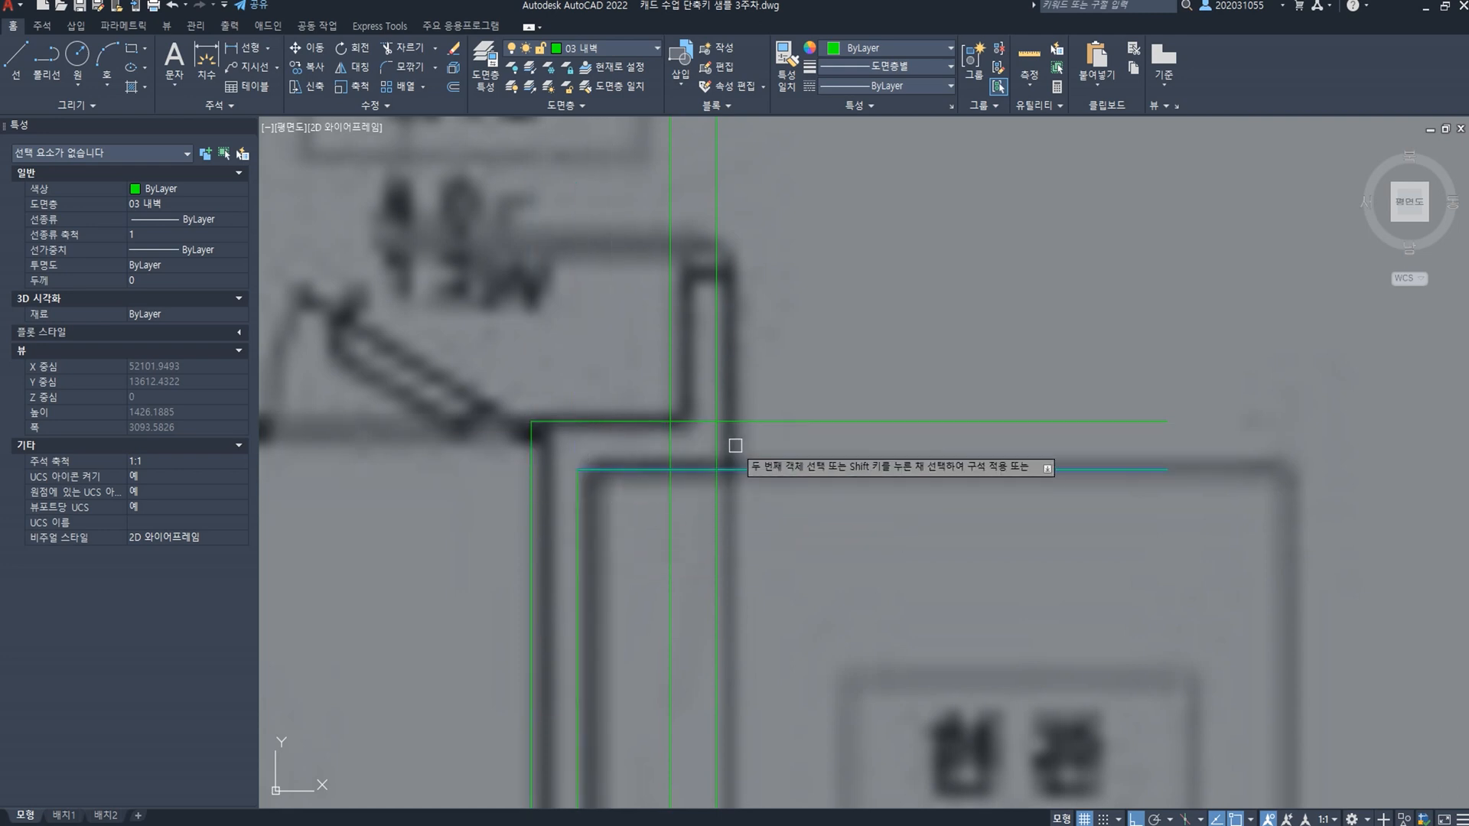
pyautogui.click(716, 391)
pyautogui.press('space')
pyautogui.click(645, 419)
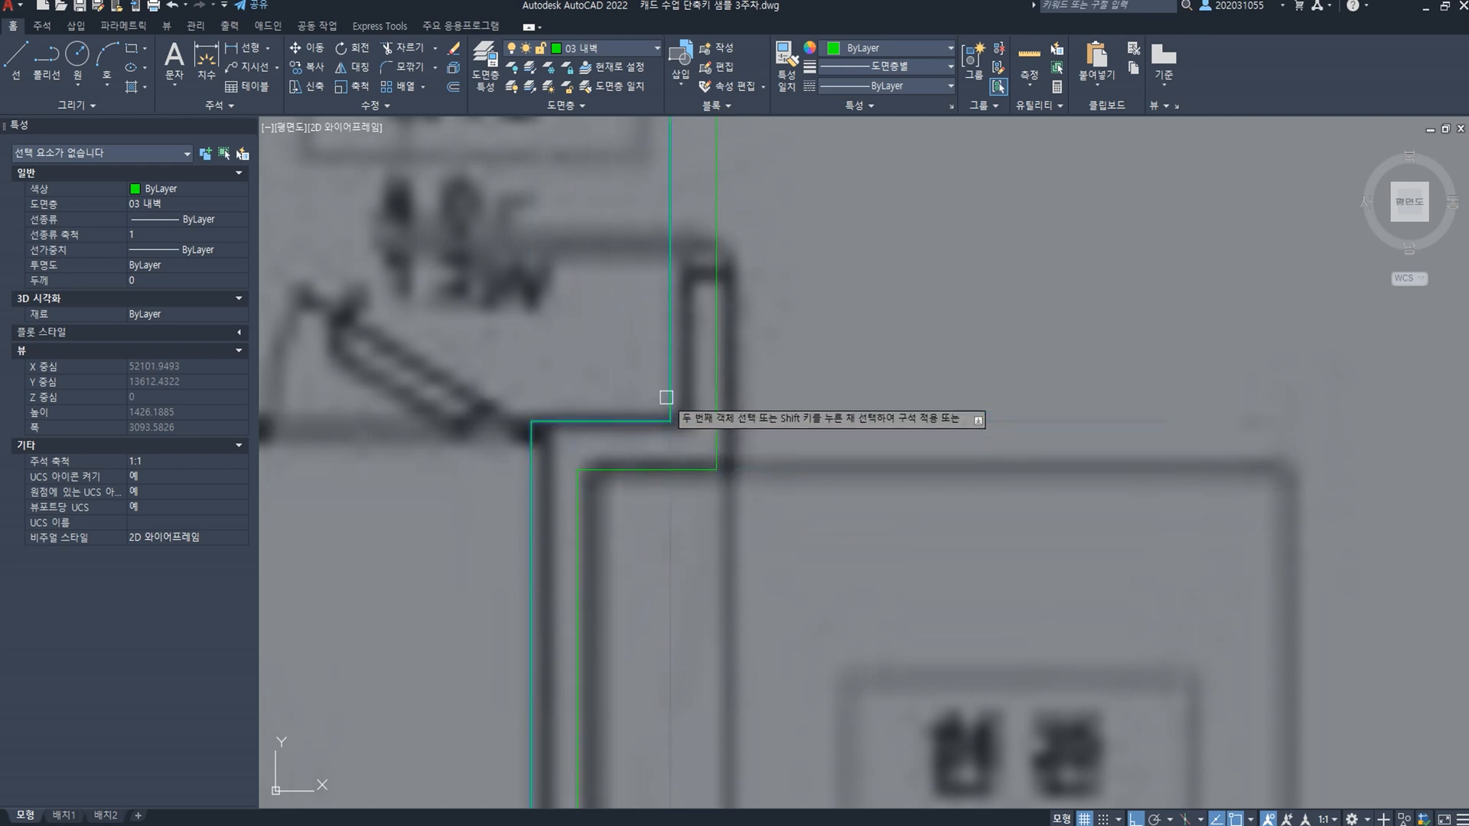
pyautogui.click(666, 398)
# Step: Examine the traced walls across the plan and the entrance opening between 계단실 and the lower 현관
pyautogui.scroll(-4, 702, 406)
pyautogui.moveTo(761, 481); pyautogui.dragTo(745, 581, button='middle')
pyautogui.scroll(-8, 788, 612)
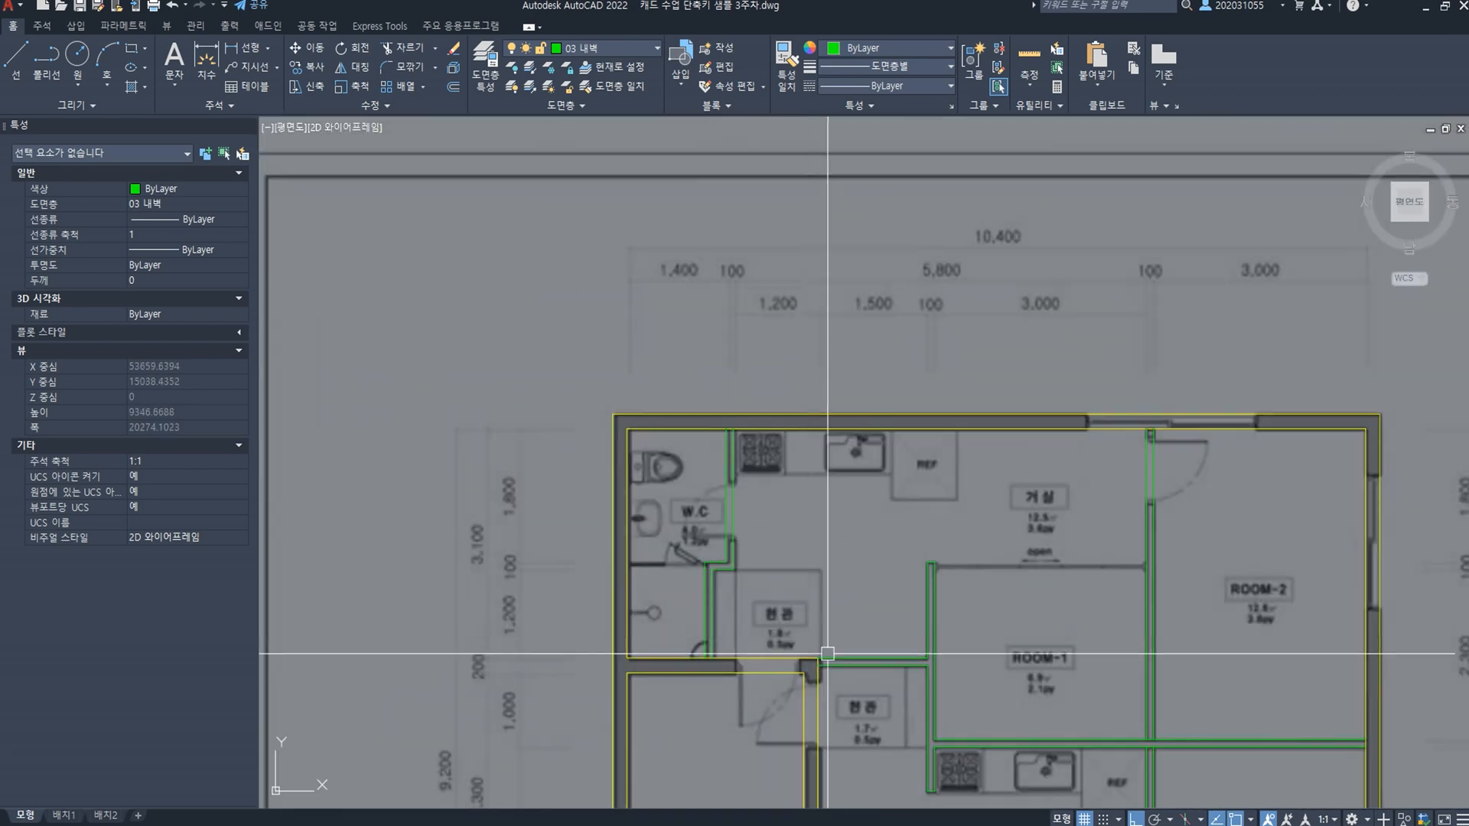
pyautogui.moveTo(872, 664); pyautogui.dragTo(797, 468, button='middle')
pyautogui.scroll(4, 794, 494)
pyautogui.moveTo(788, 546); pyautogui.dragTo(639, 525, button='middle')
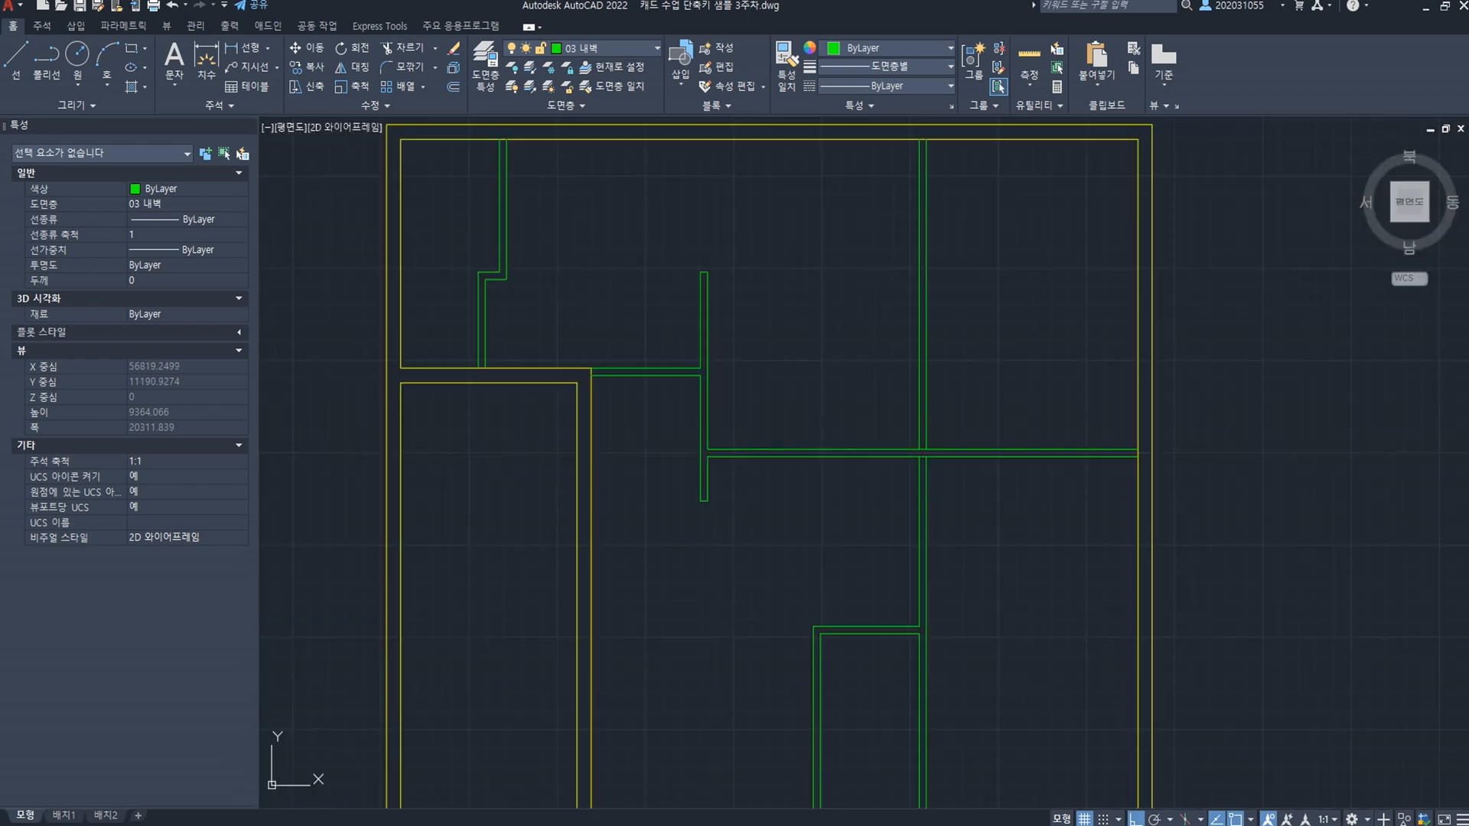
pyautogui.scroll(-2, 653, 519)
pyautogui.scroll(2, 737, 475)
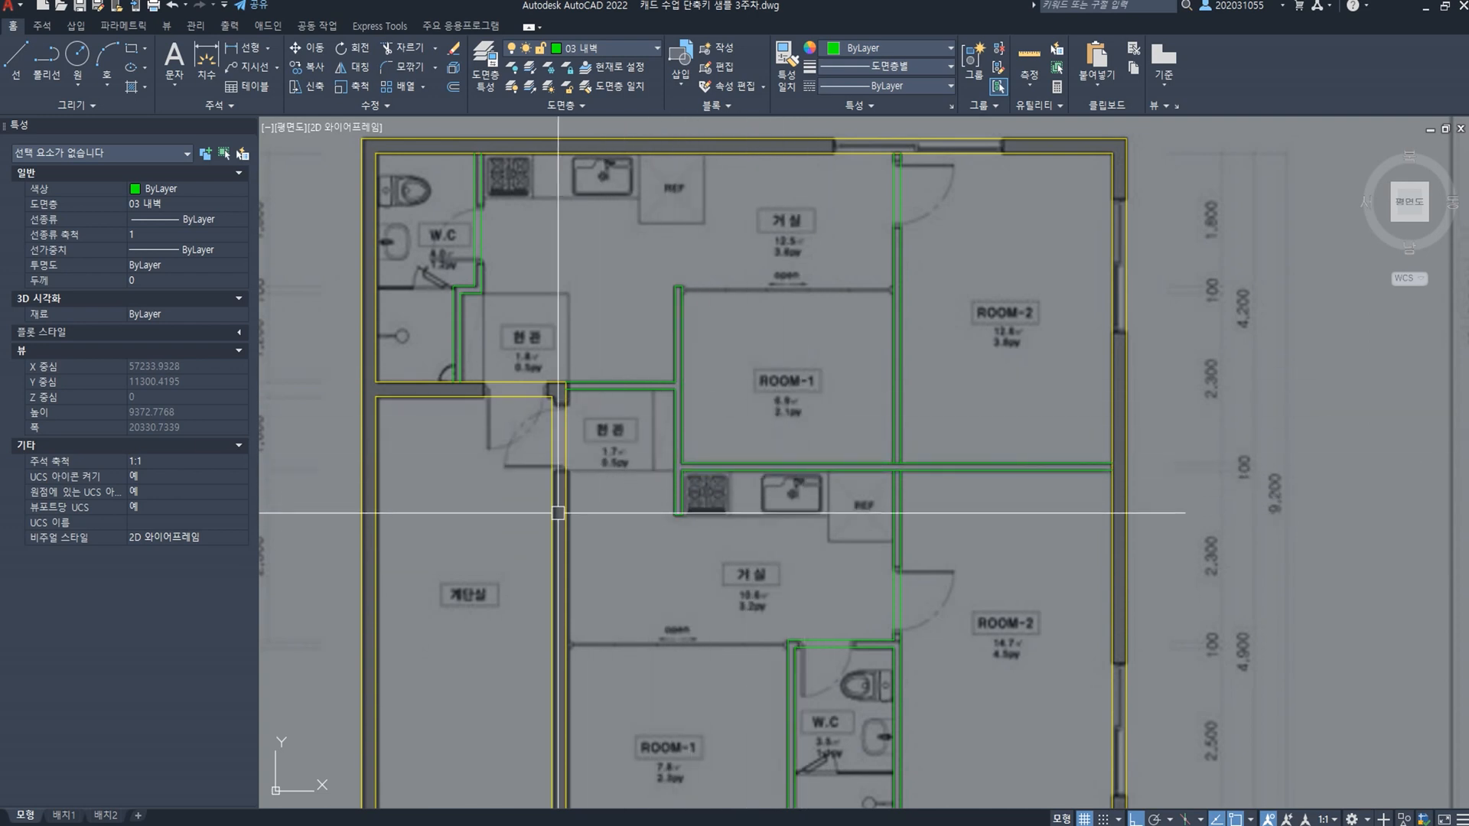
pyautogui.scroll(2, 562, 489)
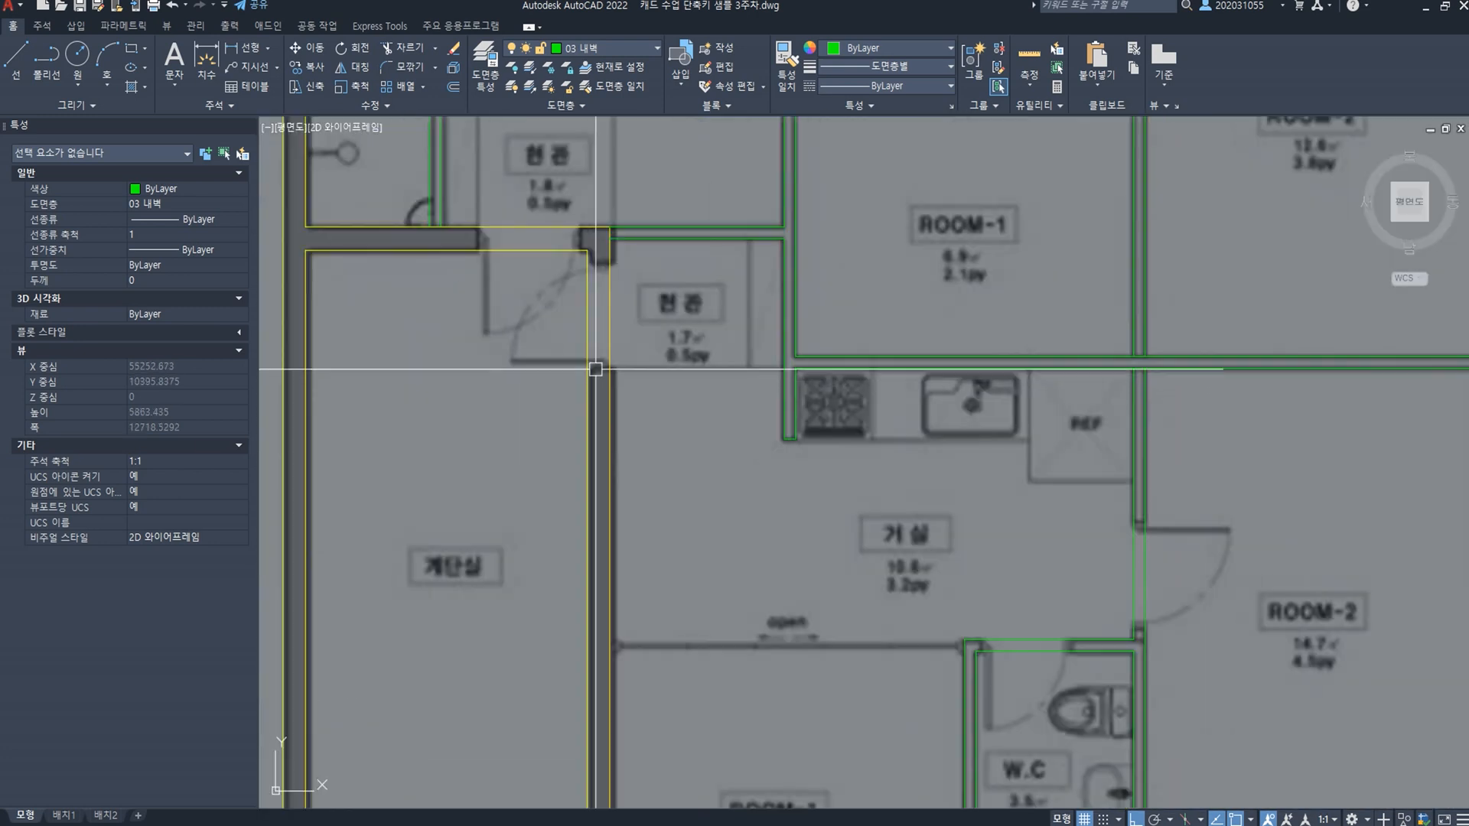
pyautogui.scroll(4, 595, 370)
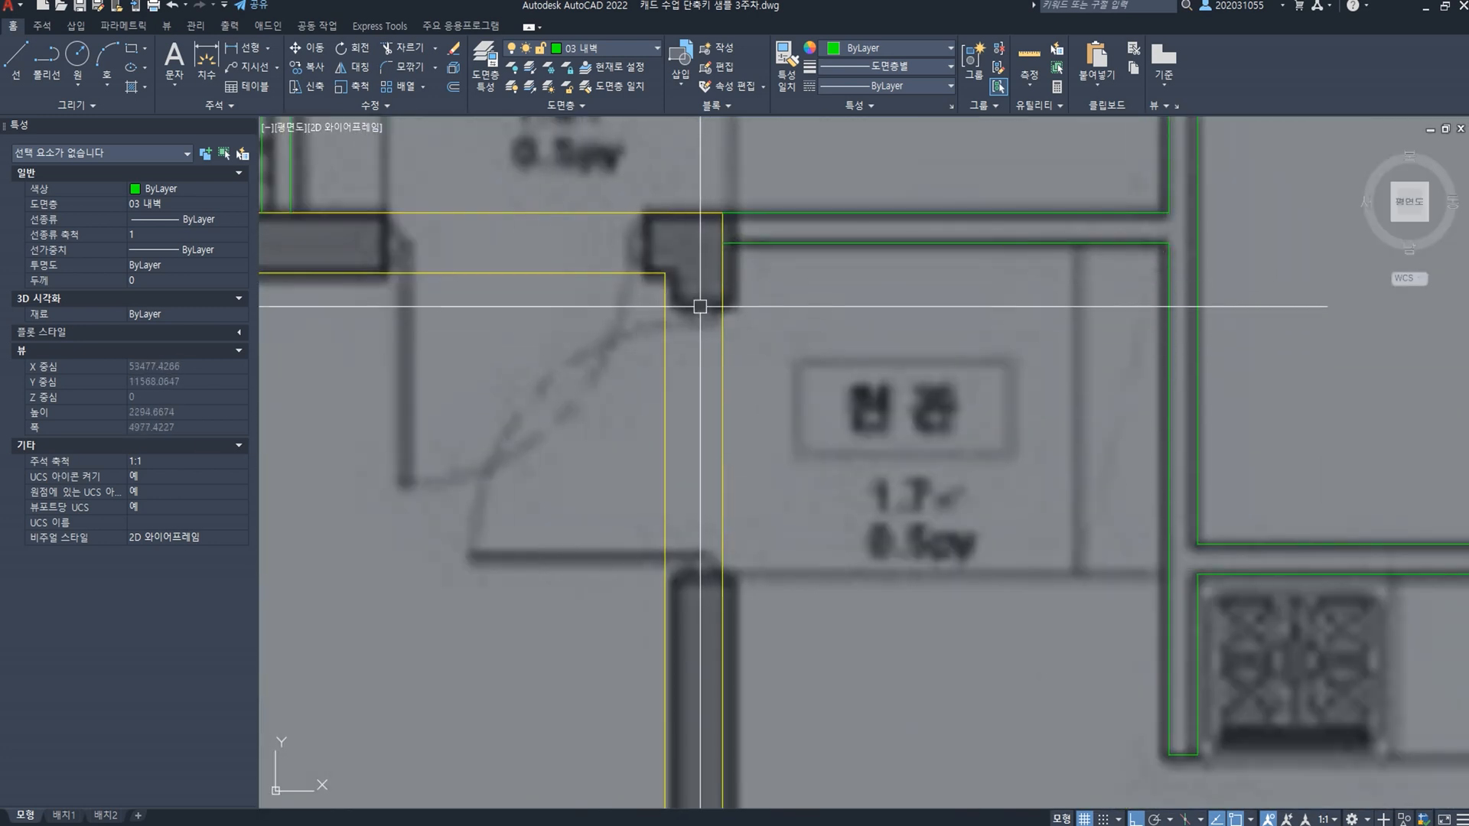
pyautogui.scroll(2, 700, 306)
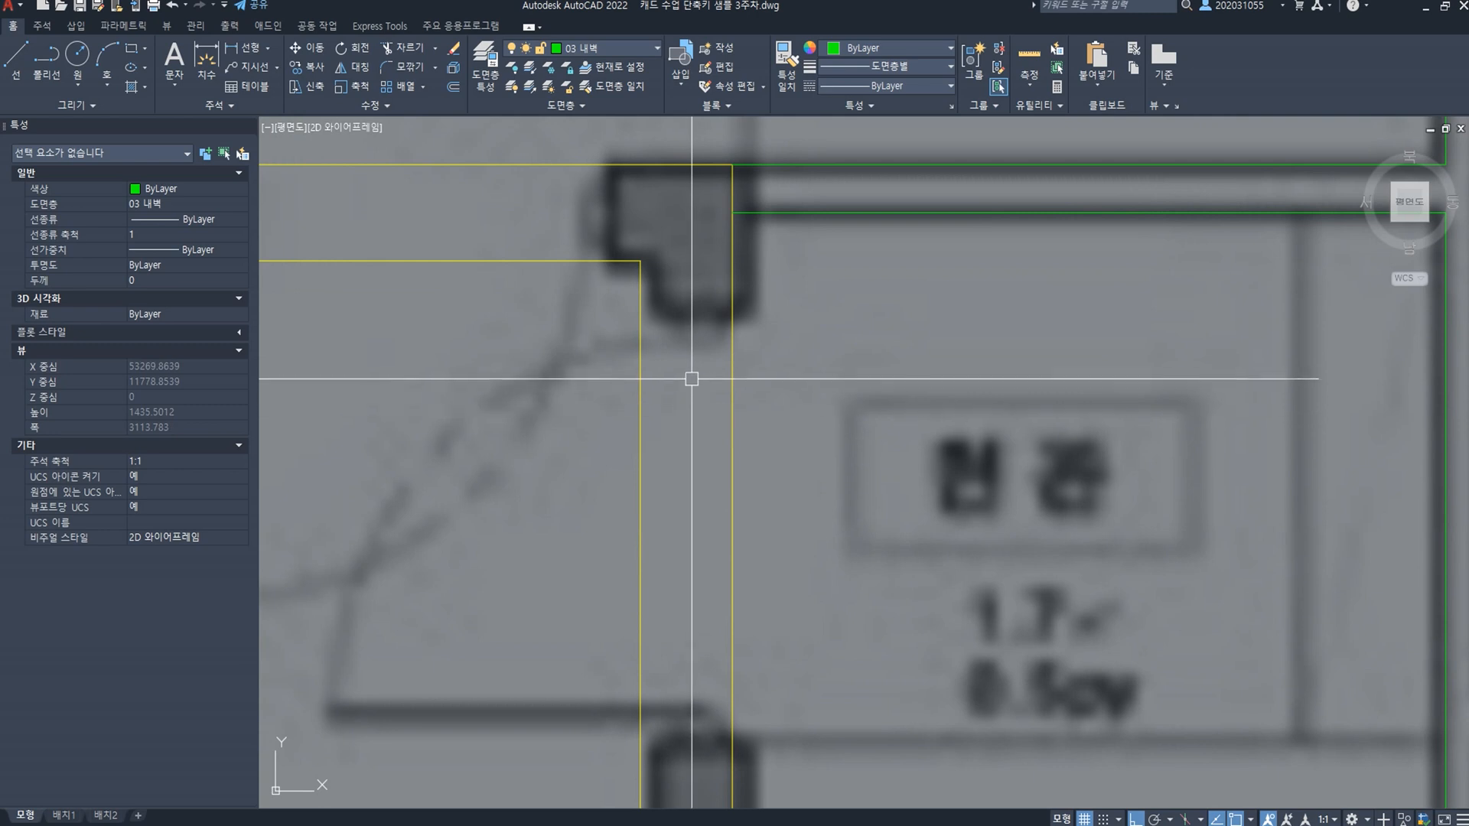
pyautogui.moveTo(658, 348); pyautogui.dragTo(743, 350, button='middle')
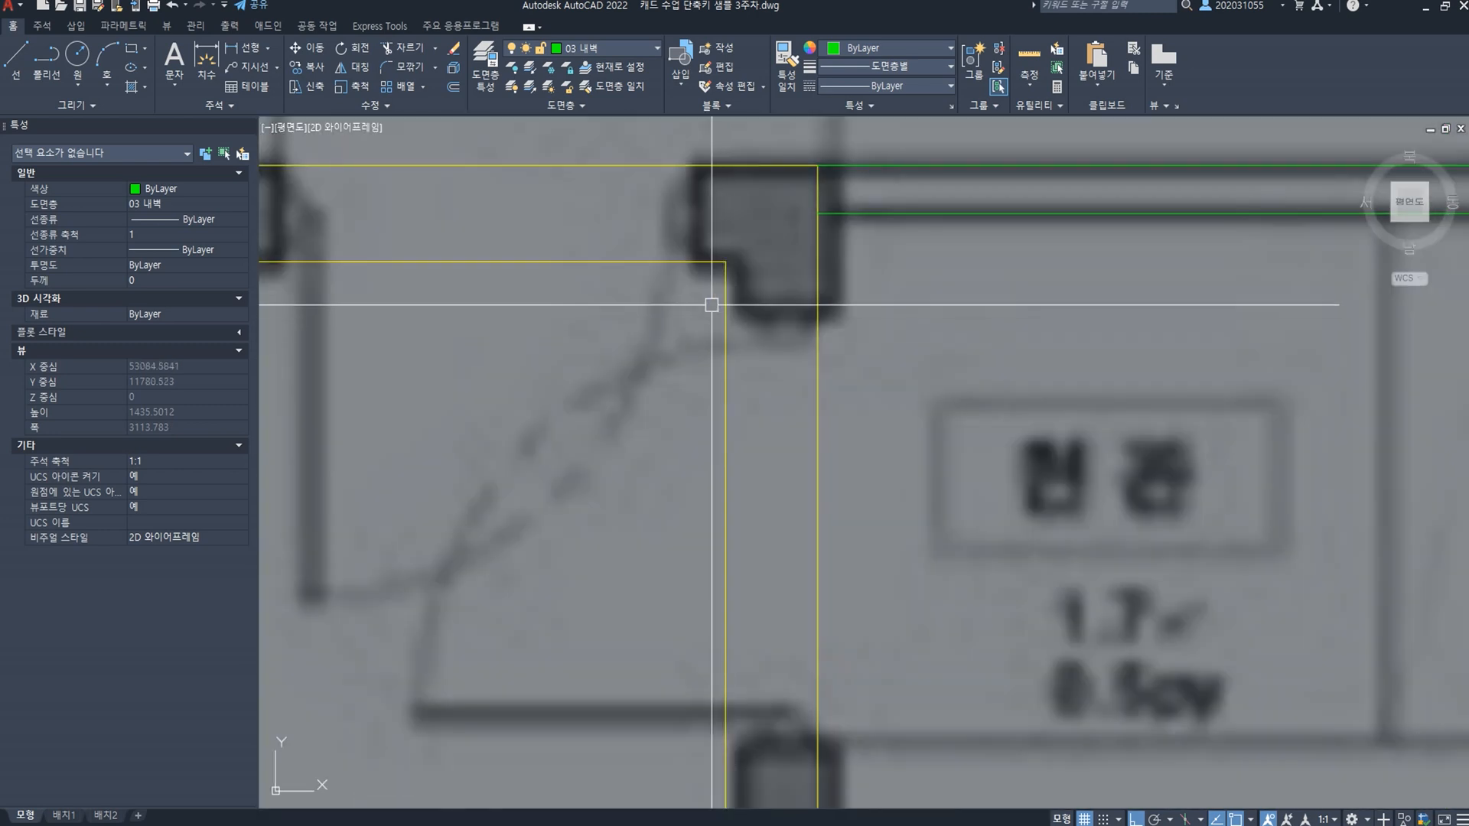
# Step: Draw a horizontal polyline about 1089 long from the upper inner face of 계단실 across the wall beside the lower 현관
pyautogui.scroll(-4, 713, 266)
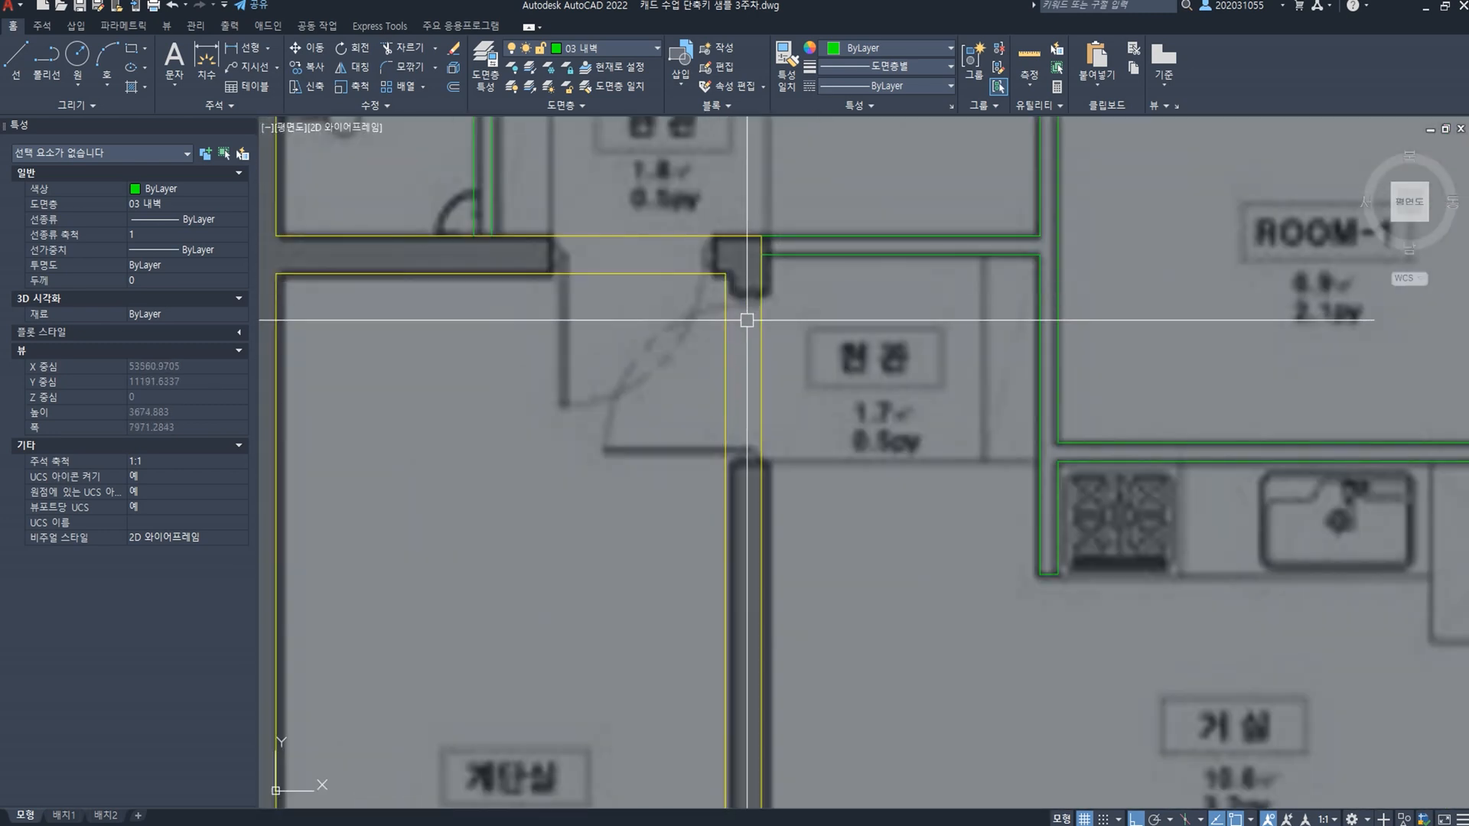
pyautogui.write('L')
pyautogui.press('Return')
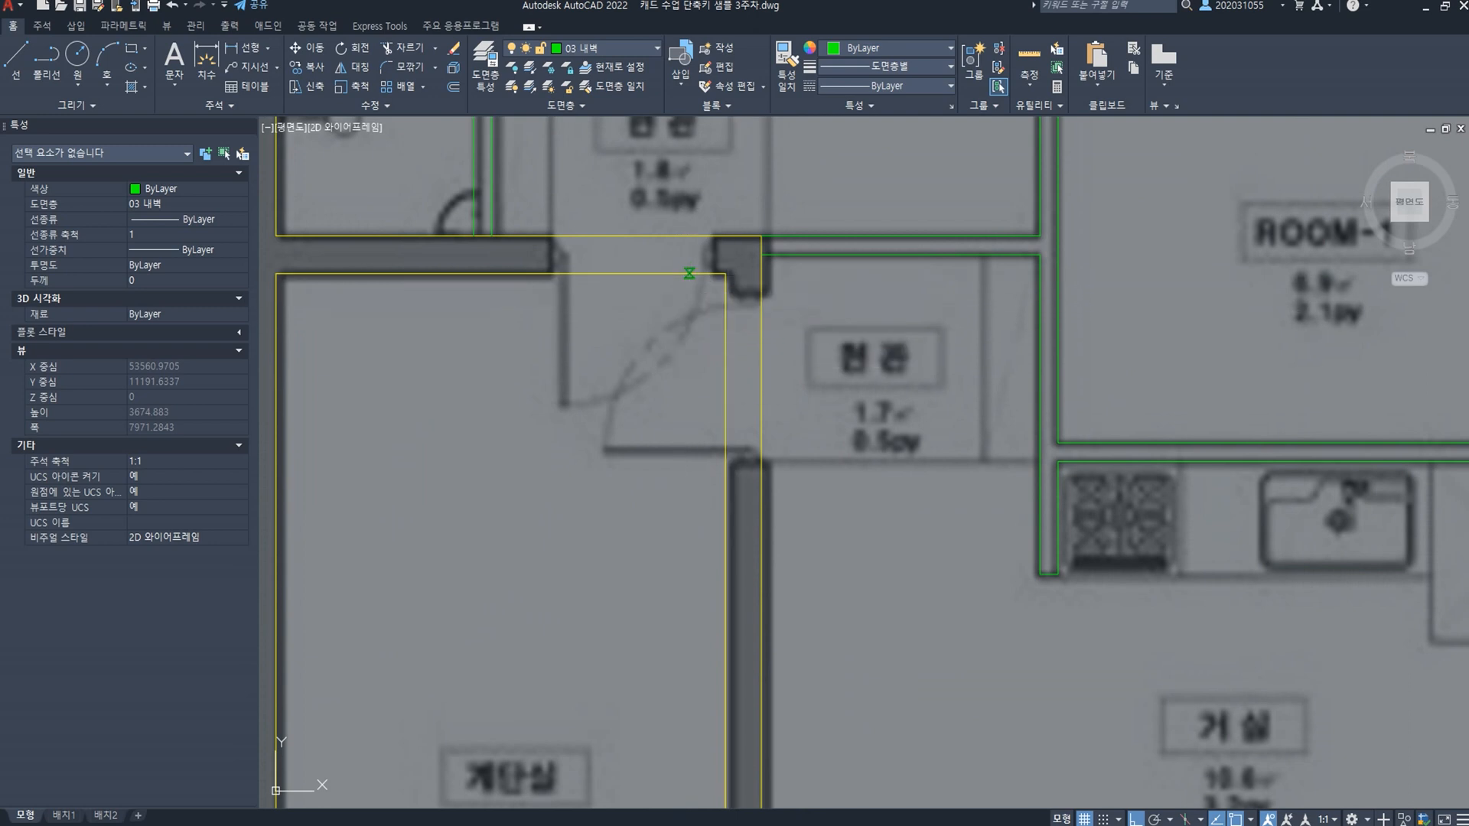
pyautogui.click(689, 273)
pyautogui.click(885, 321)
pyautogui.scroll(2, 775, 283)
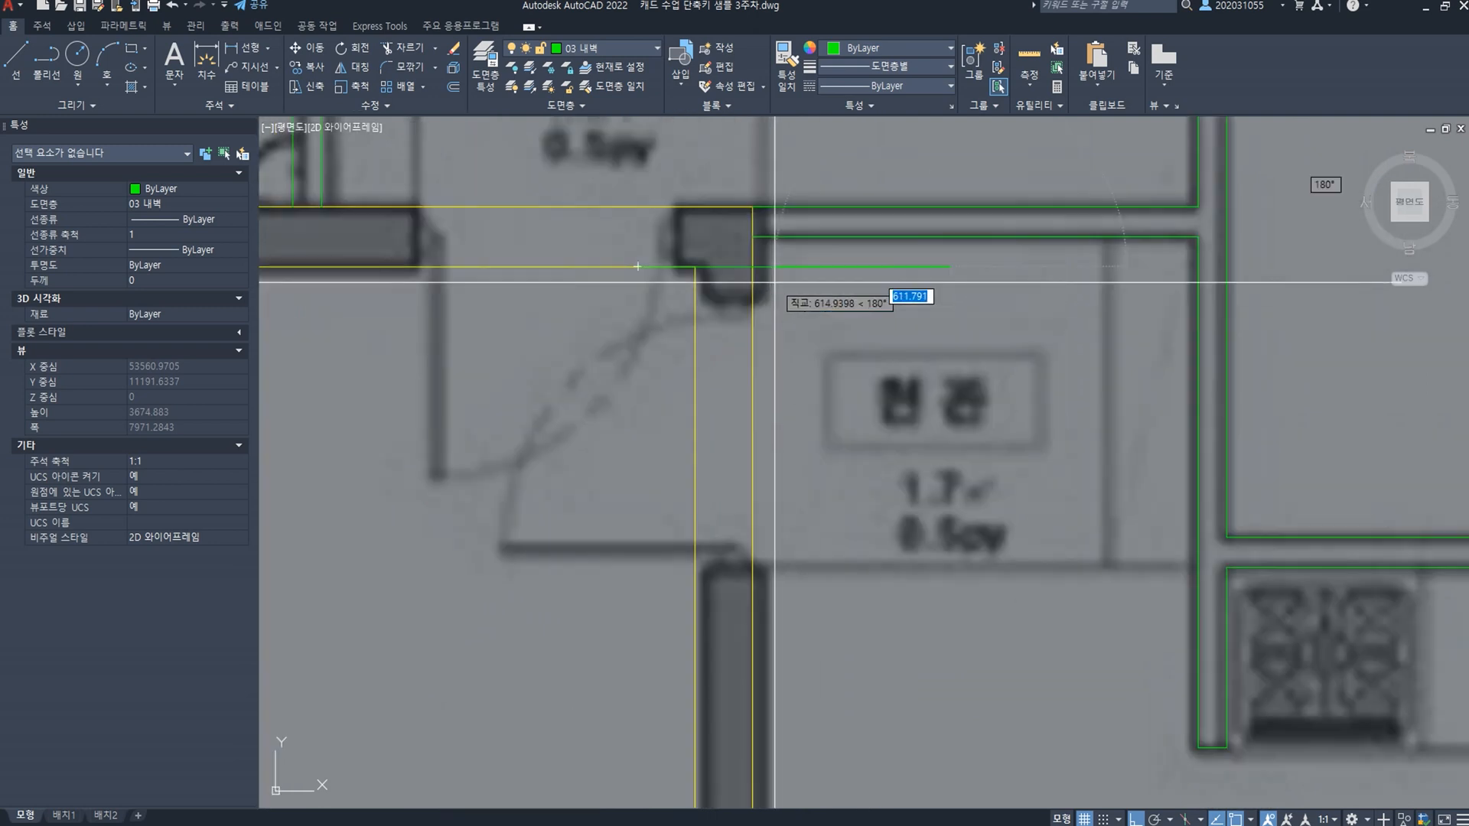
pyautogui.scroll(2, 774, 282)
pyautogui.press('Return')
# Step: Move the new horizontal line down 100 to the upper edge of the lower 현관 entrance opening
pyautogui.click(777, 255)
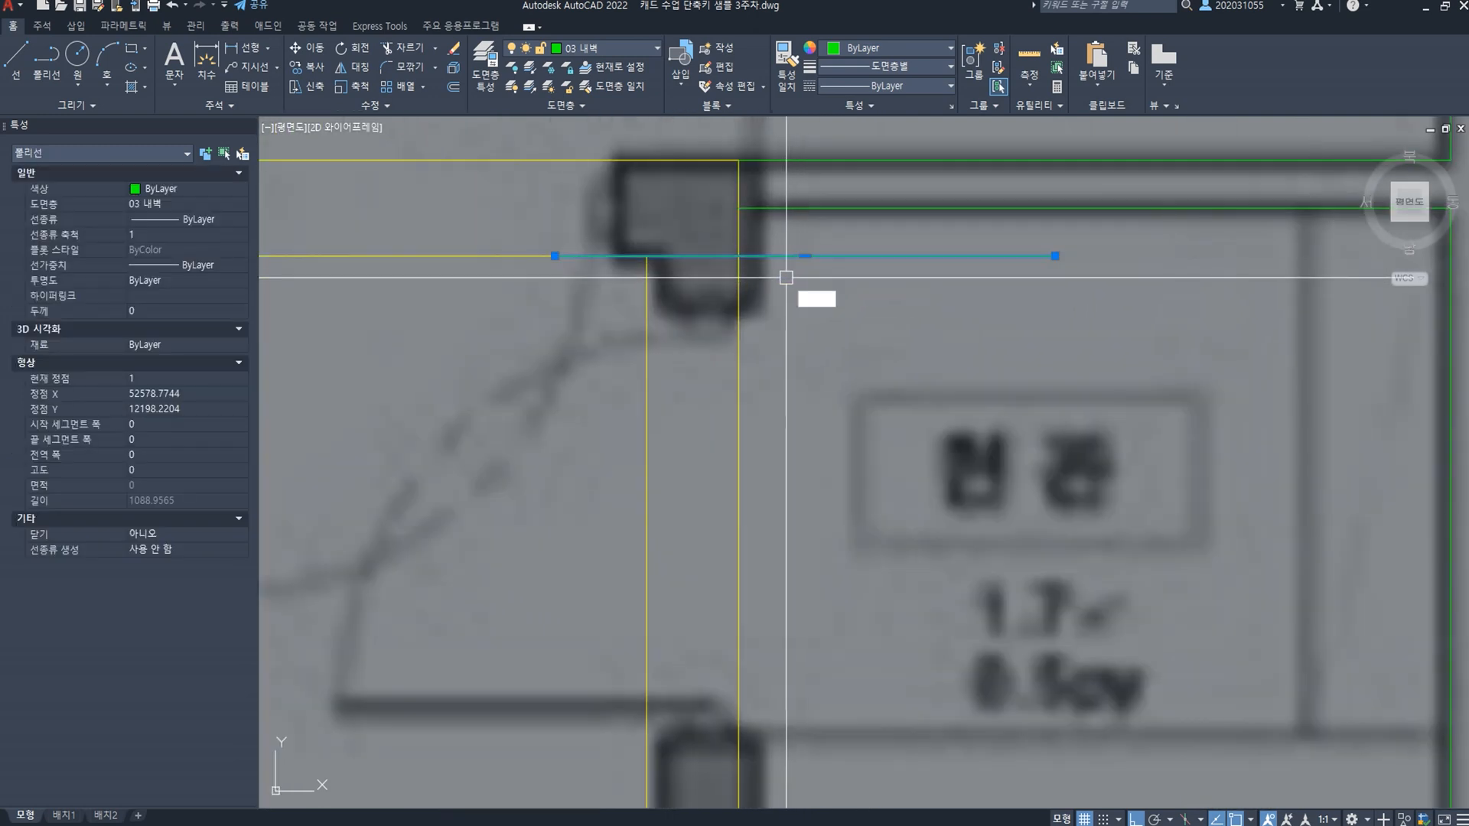
pyautogui.write('M')
pyautogui.press('Return')
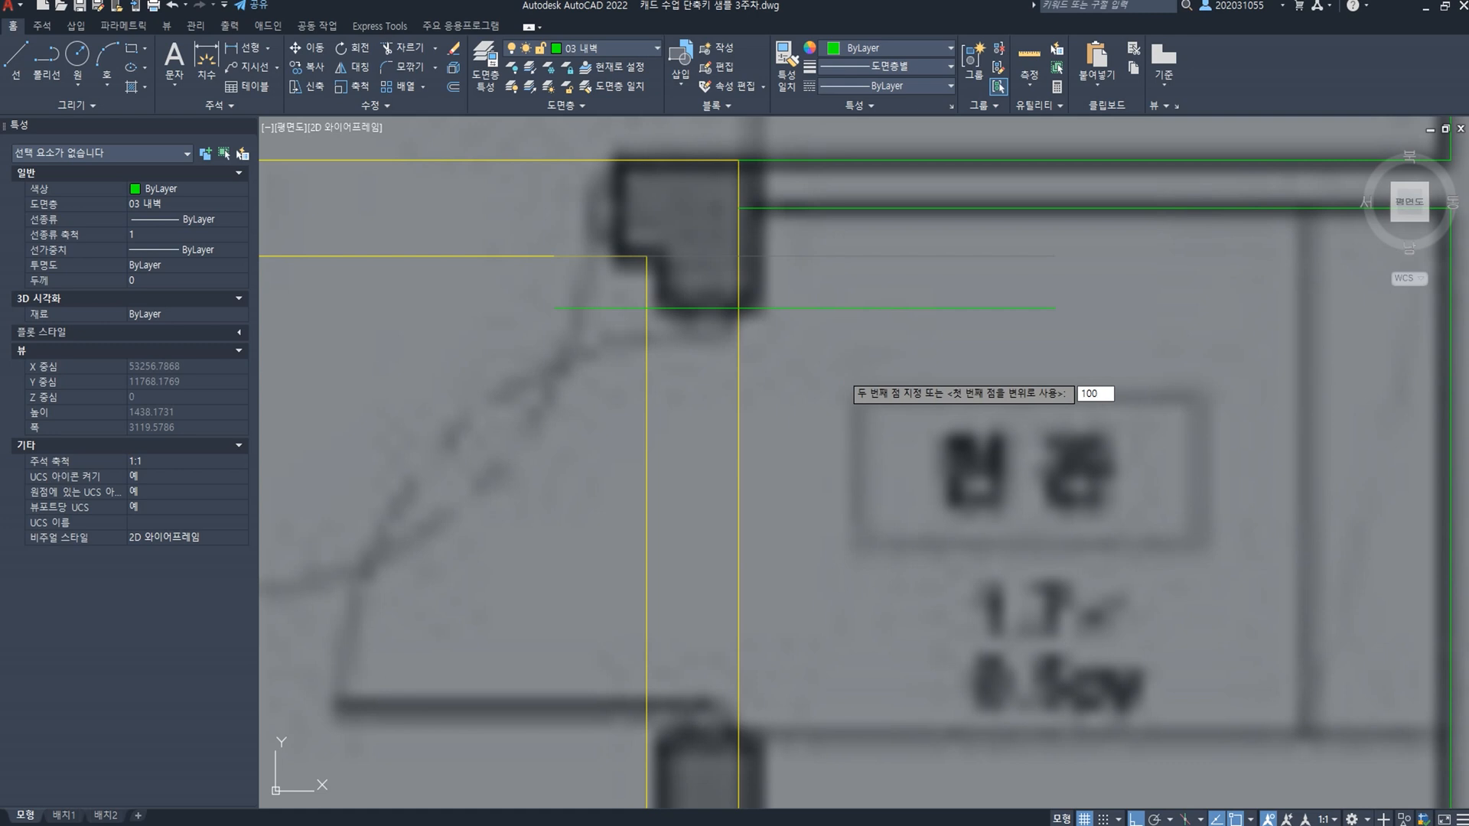
pyautogui.press('Return')
# Step: Copy the moved line down toward the lower edge of the lower 현관 entrance opening
pyautogui.click(841, 305)
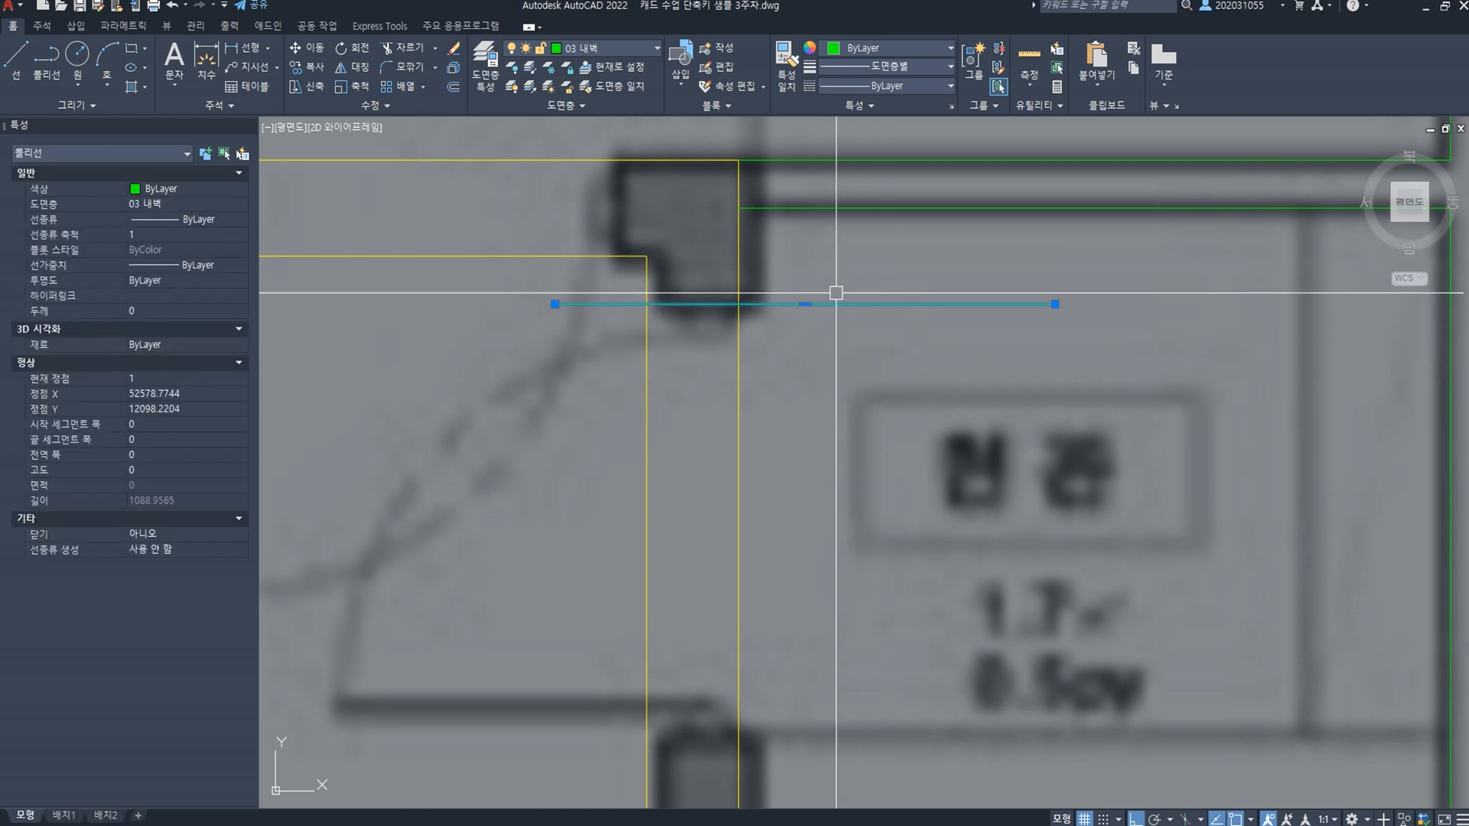
pyautogui.press('Return')
pyautogui.scroll(-2, 932, 387)
pyautogui.moveTo(932, 386); pyautogui.dragTo(931, 260, button='middle')
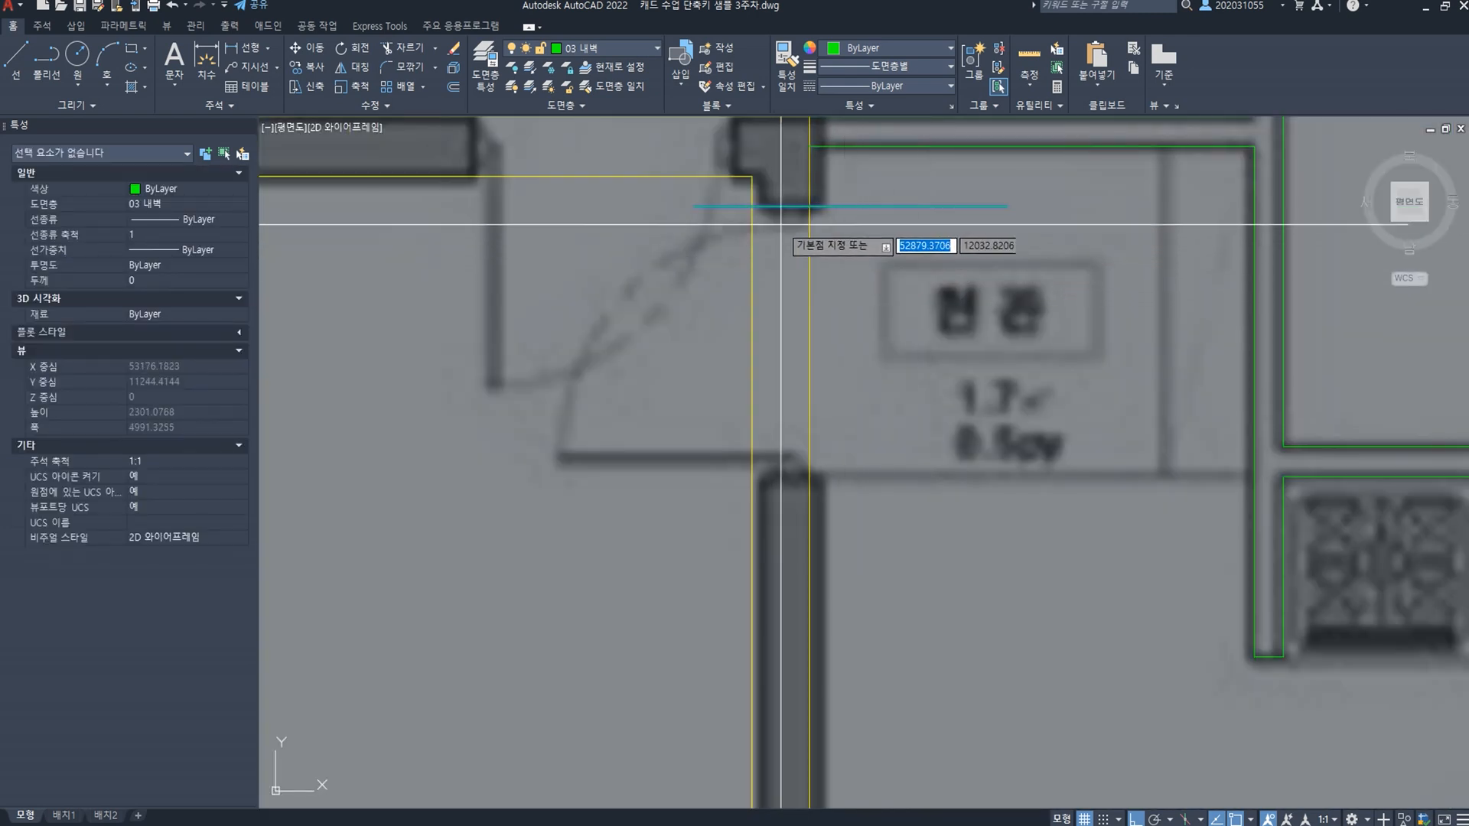
# Step: Copy the horizontal guide line straight down to the lower edge of the right-hand unit's entrance door opening
pyautogui.click(878, 232)
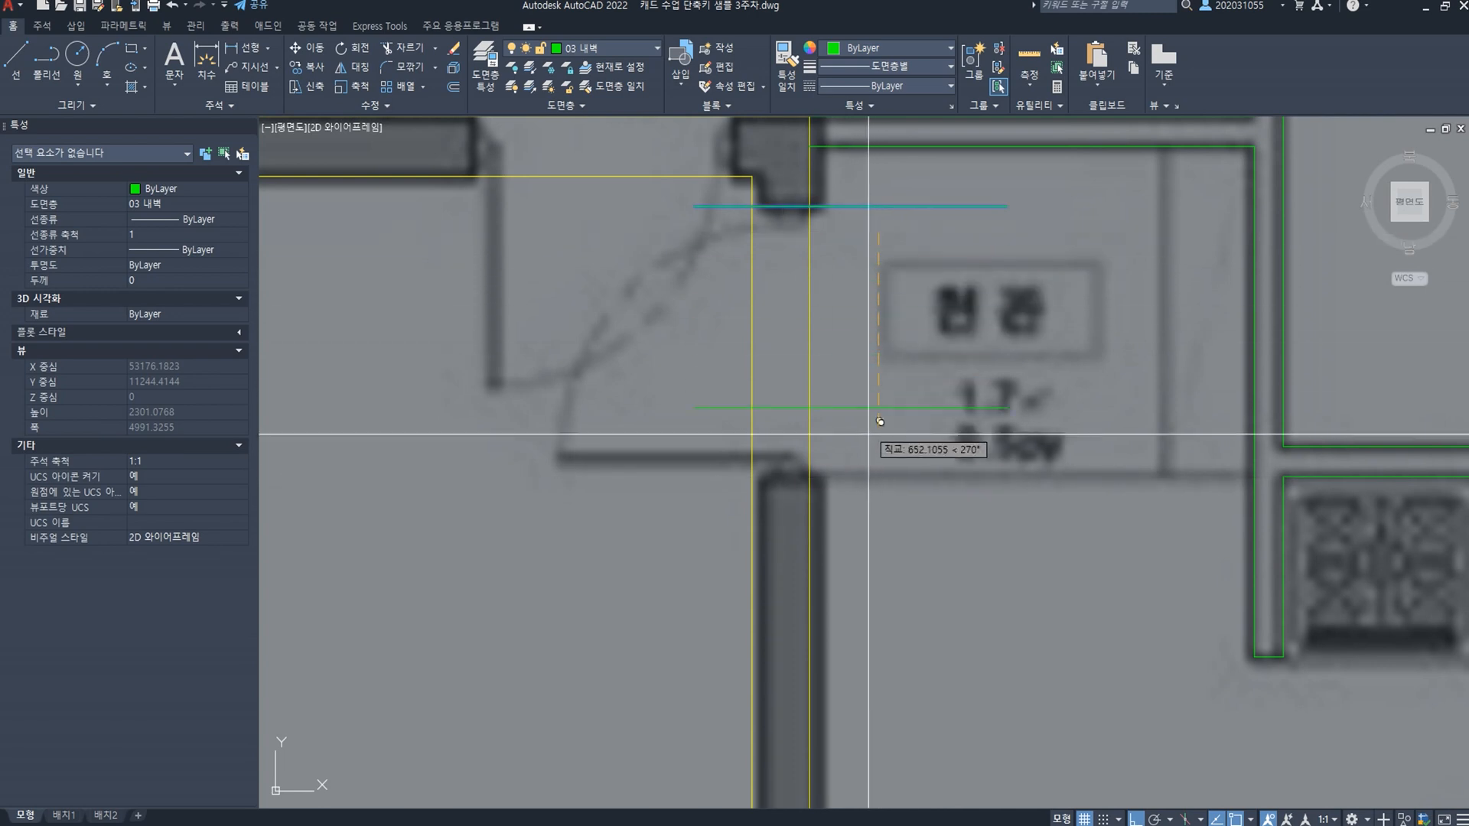
pyautogui.click(869, 502)
pyautogui.press('Escape')
pyautogui.moveTo(748, 342); pyautogui.dragTo(685, 355, button='middle')
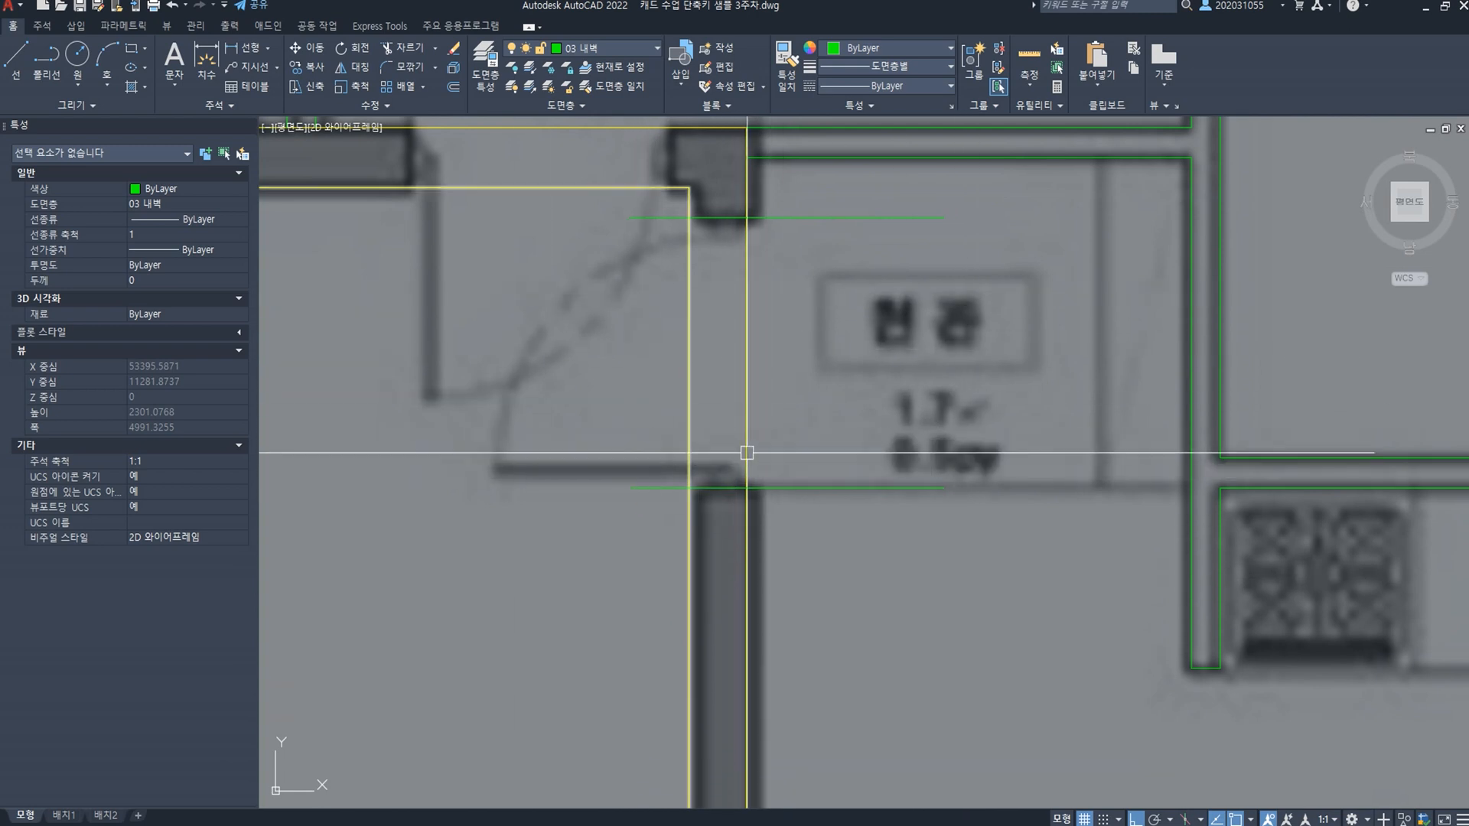
# Step: Trim both vertical wall lines between the two guide lines to cut the right-hand unit's entrance door opening
pyautogui.write('tr')
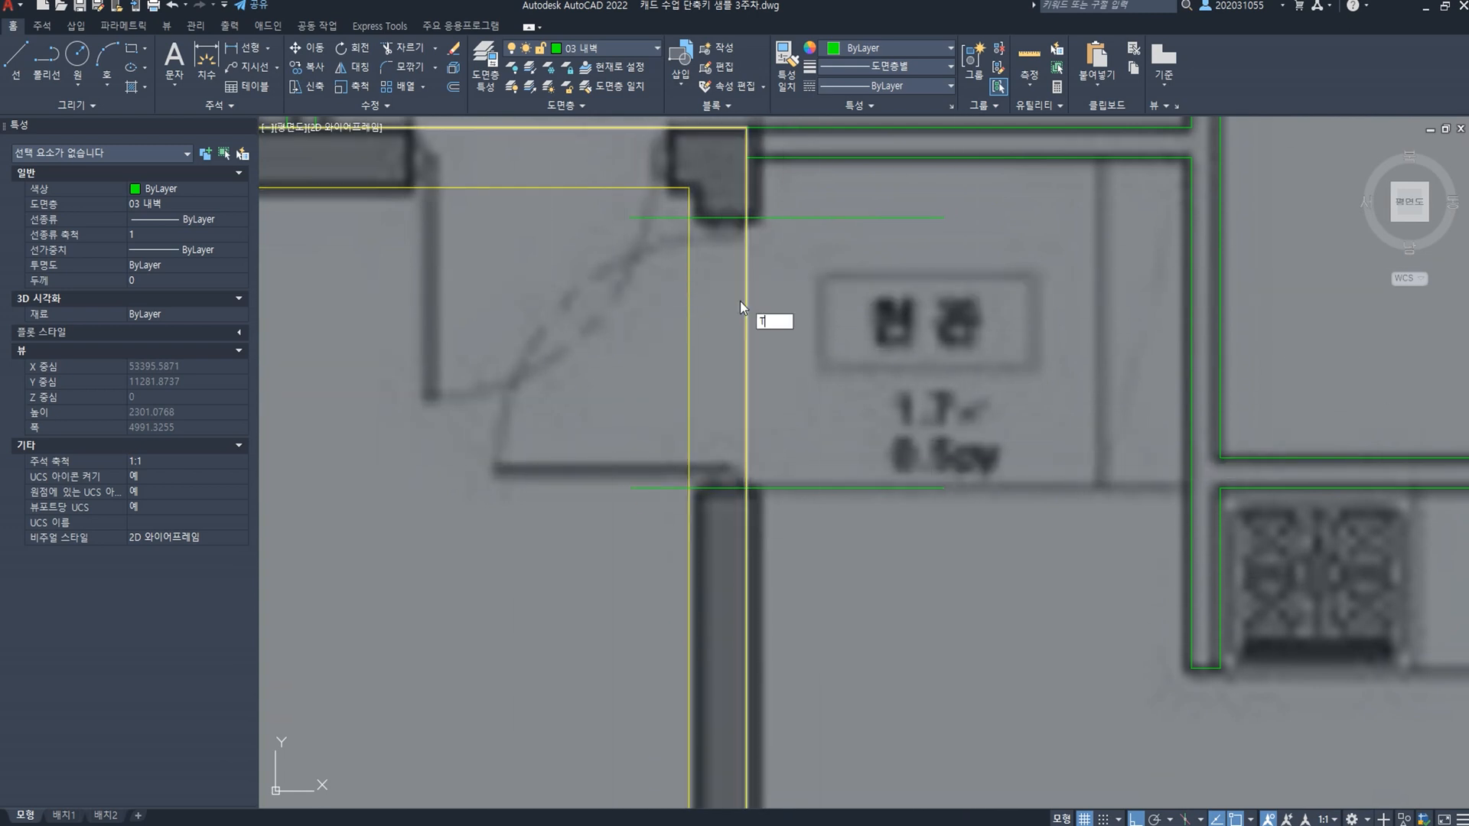
pyautogui.press('space')
pyautogui.click(806, 344)
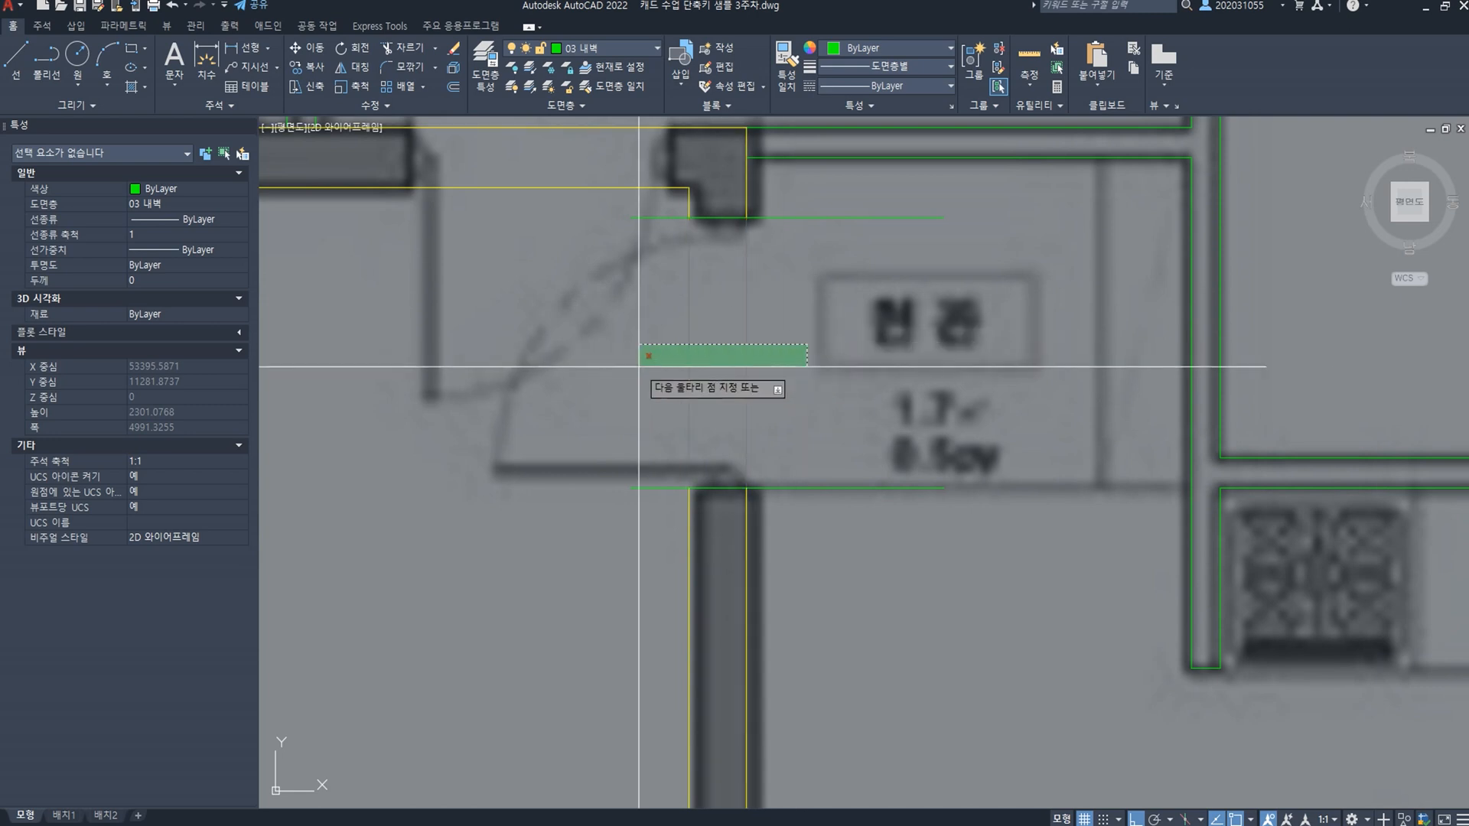
pyautogui.click(638, 365)
# Step: Fillet the lower guide line with both vertical wall lines to close the wall end below the door opening
pyautogui.press('space')
pyautogui.click(690, 518)
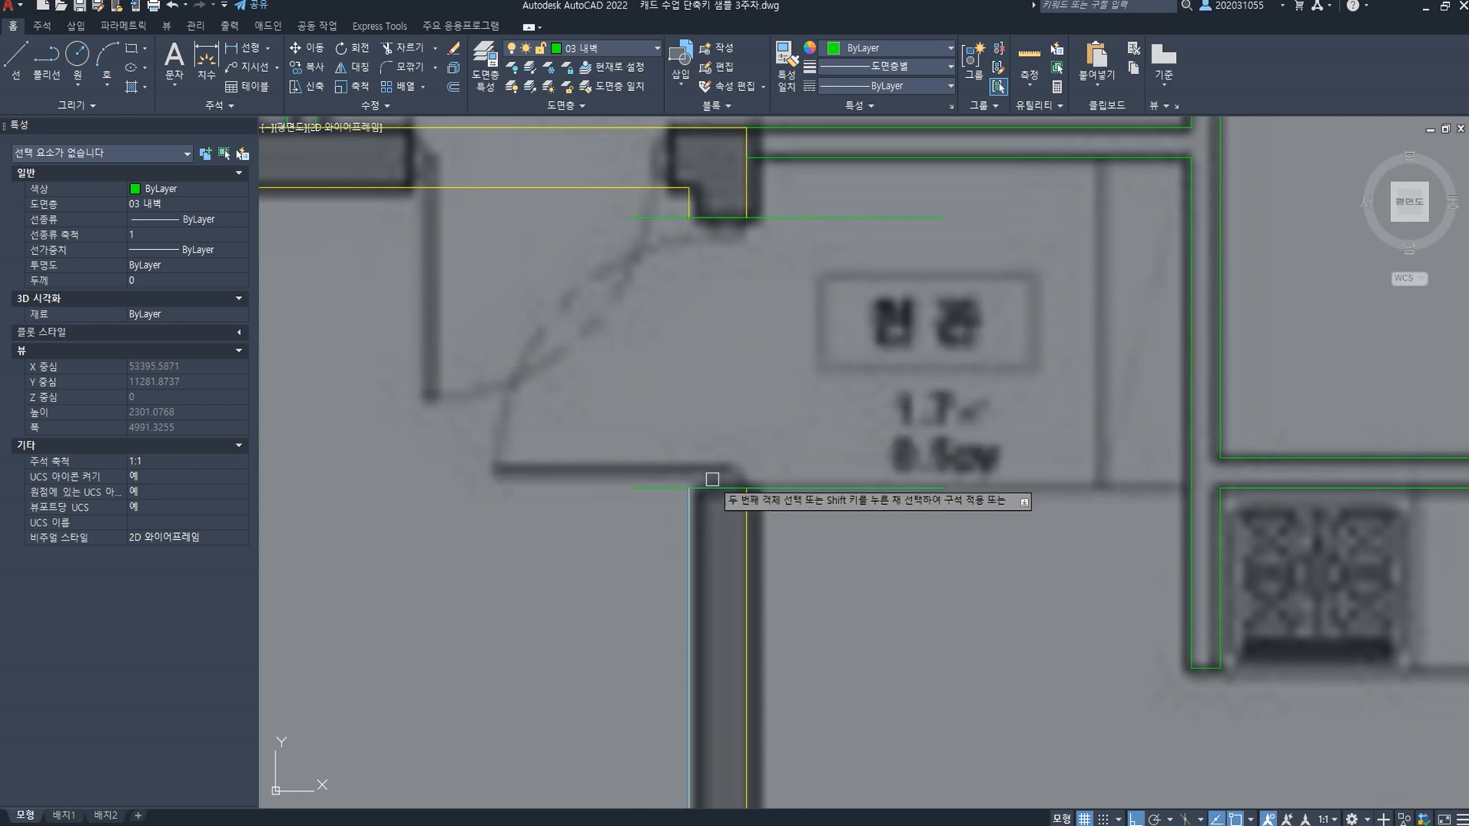
pyautogui.click(716, 487)
pyautogui.press('space')
pyautogui.click(720, 488)
pyautogui.click(746, 527)
# Step: Fillet the upper guide line with both wall lines to close the pillar end above the door opening
pyautogui.press('space')
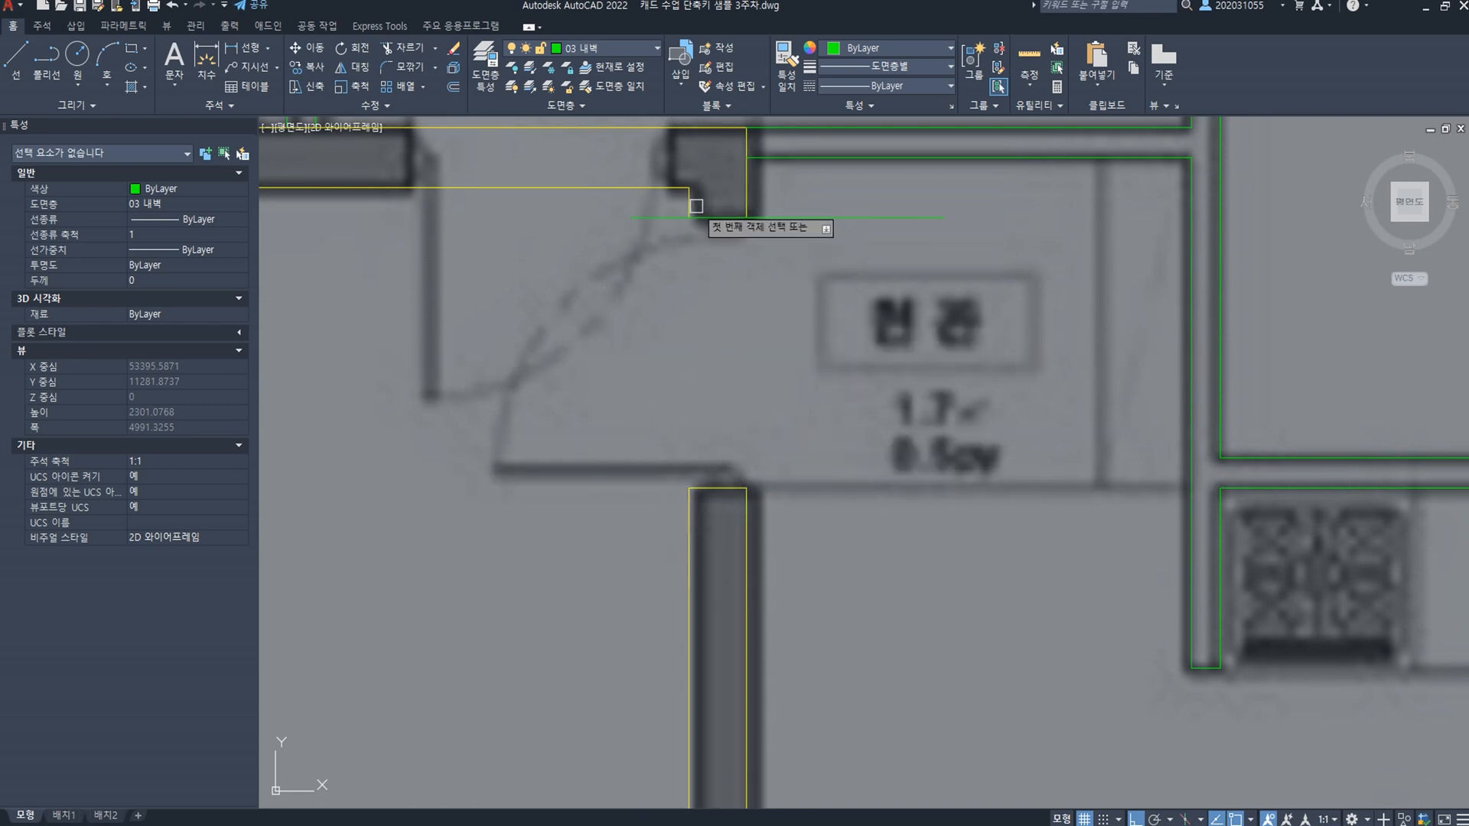
pyautogui.click(694, 204)
pyautogui.click(713, 220)
pyautogui.press('space')
pyautogui.click(725, 219)
pyautogui.click(748, 212)
pyautogui.scroll(-3, 752, 229)
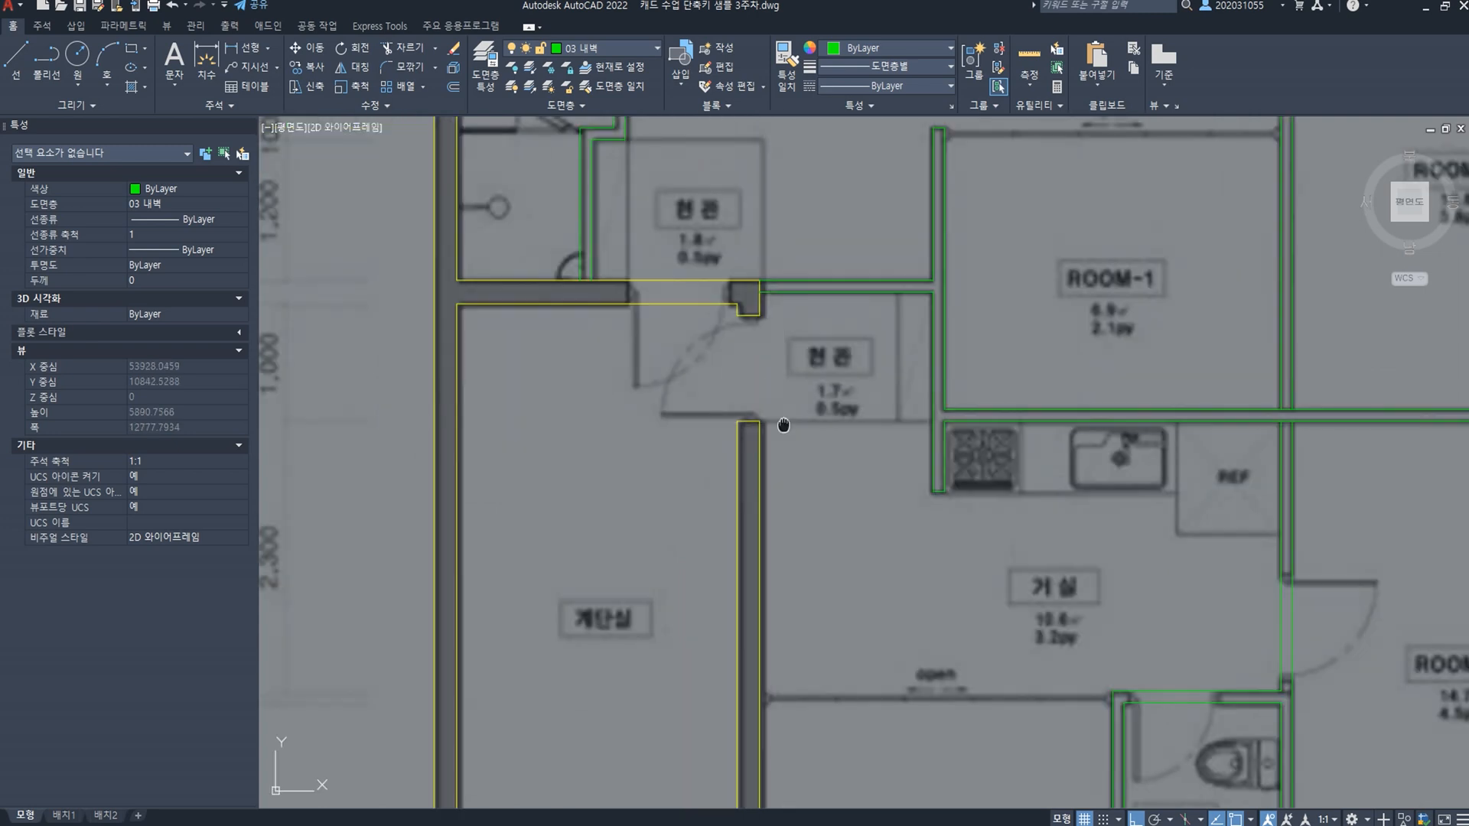
pyautogui.scroll(3, 684, 416)
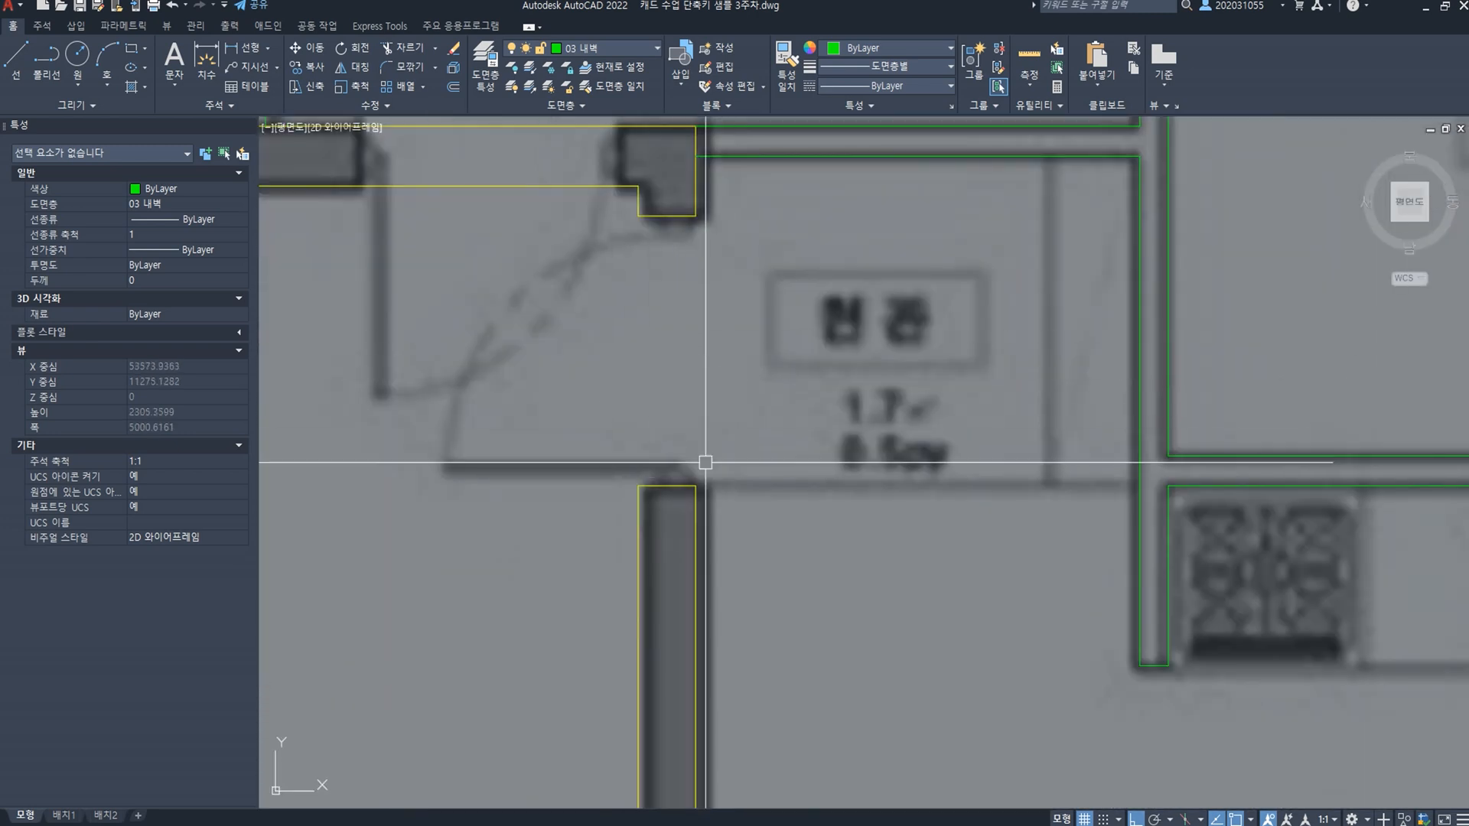
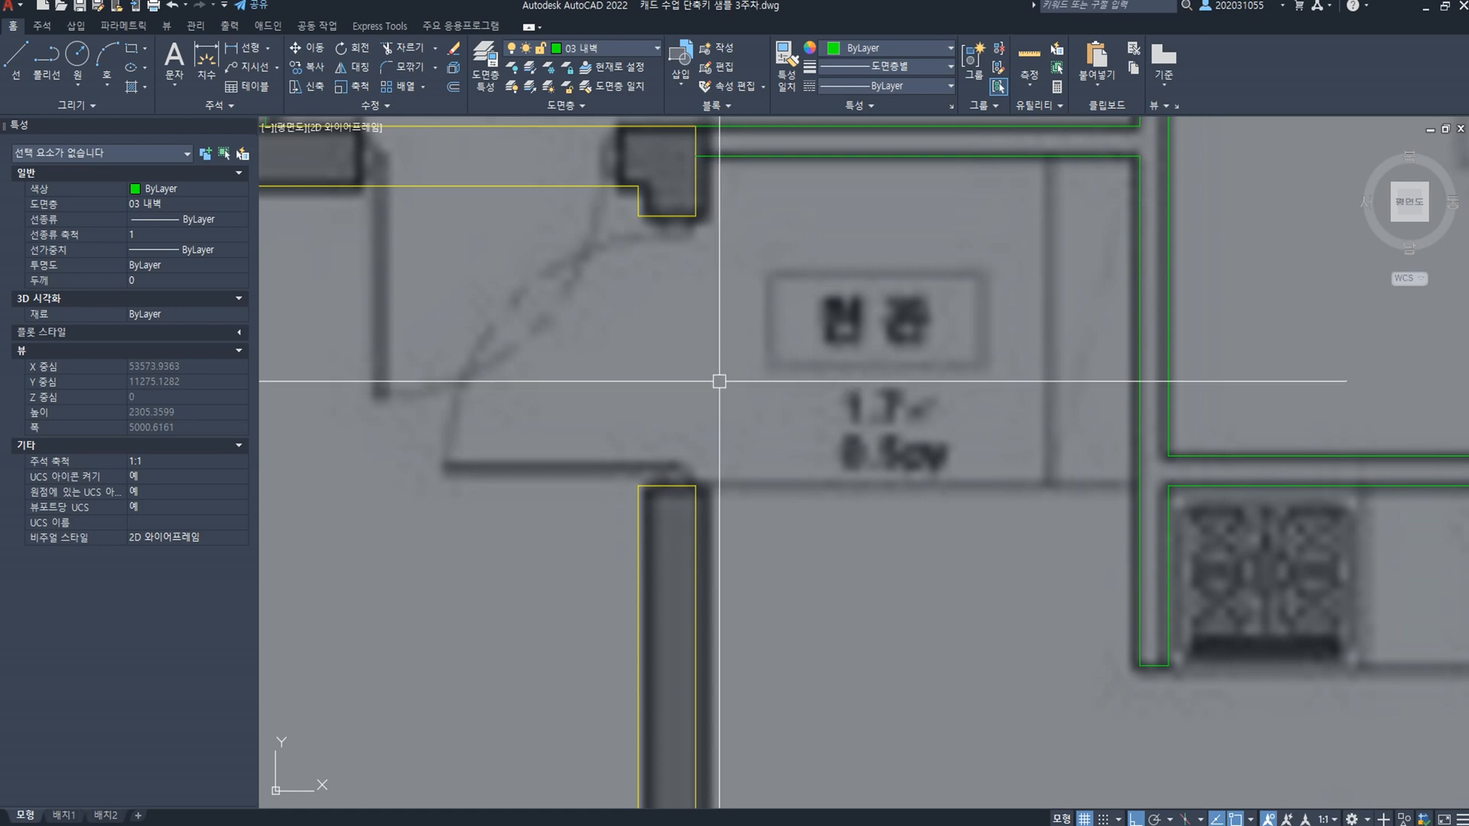
# Step: Copy the entrance door block from the finished colour plan and paste it beside the new opening in the traced plan
pyautogui.scroll(-10, 719, 381)
pyautogui.moveTo(673, 399); pyautogui.dragTo(1370, 351, button='middle')
pyautogui.scroll(2, 623, 344)
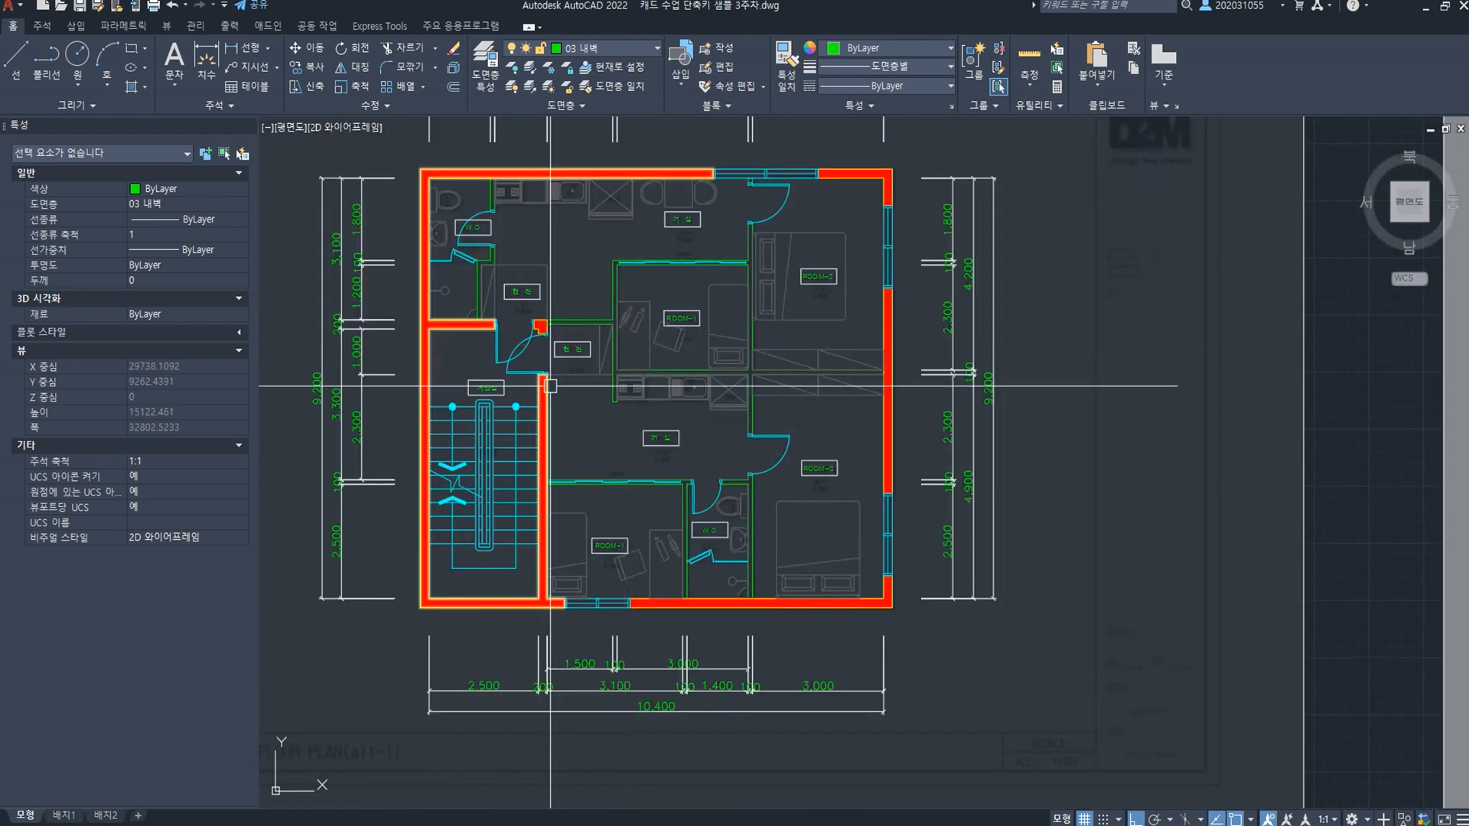
pyautogui.click(526, 374)
pyautogui.scroll(-6, 526, 374)
pyautogui.moveTo(885, 383); pyautogui.dragTo(655, 449, button='middle')
pyautogui.scroll(6, 655, 449)
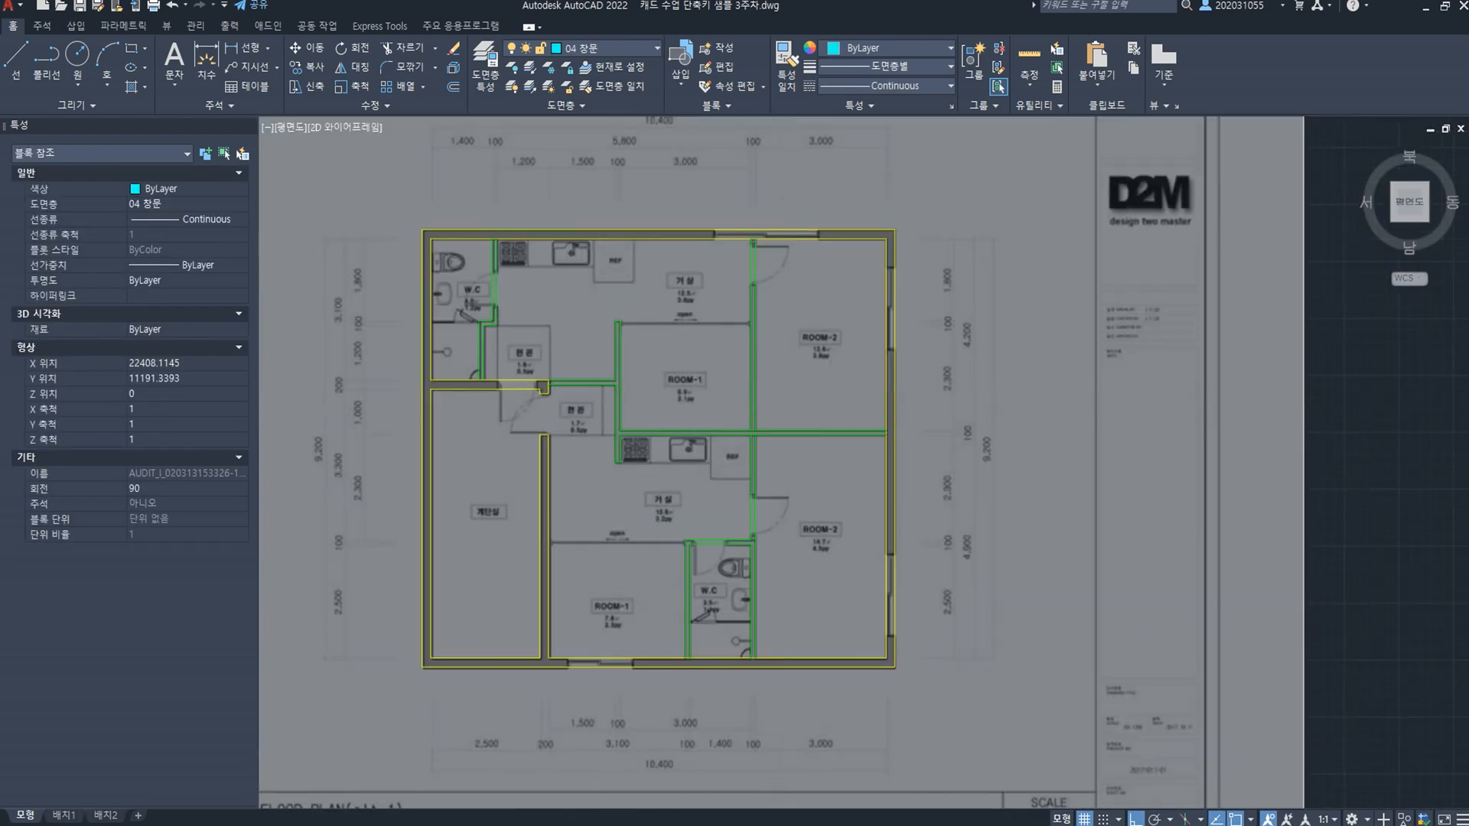
pyautogui.scroll(6, 599, 424)
pyautogui.hotkey('ctrl', 'v')
pyautogui.click(385, 455)
# Step: Move the pasted door block by its lower frame corner onto the top right corner of the wall below the opening
pyautogui.moveTo(482, 422); pyautogui.dragTo(645, 453, button='middle')
pyautogui.click(667, 476)
pyautogui.write('M')
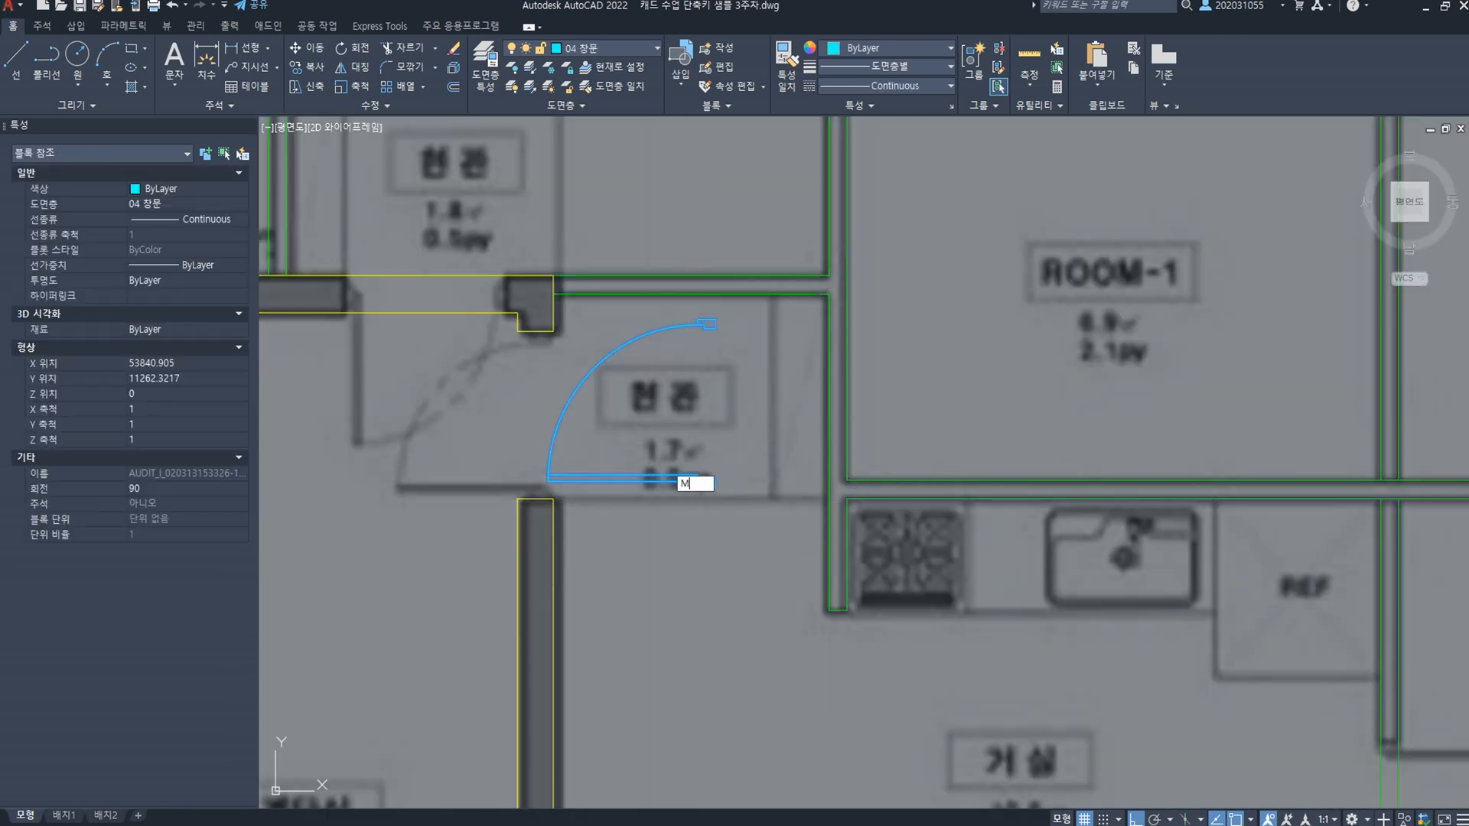
pyautogui.press('Return')
pyautogui.scroll(2, 687, 490)
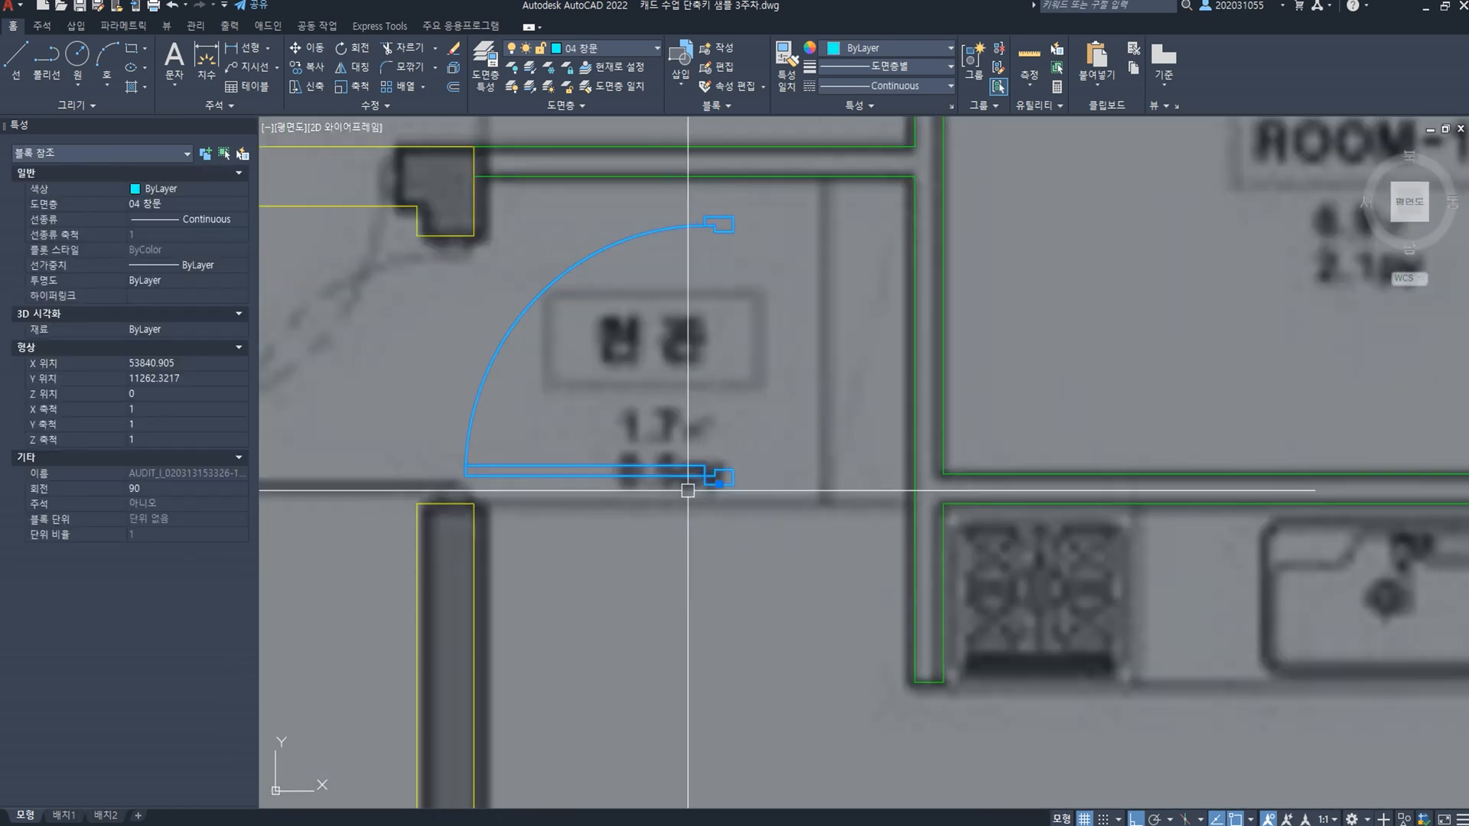
pyautogui.press('Return')
pyautogui.scroll(2, 719, 481)
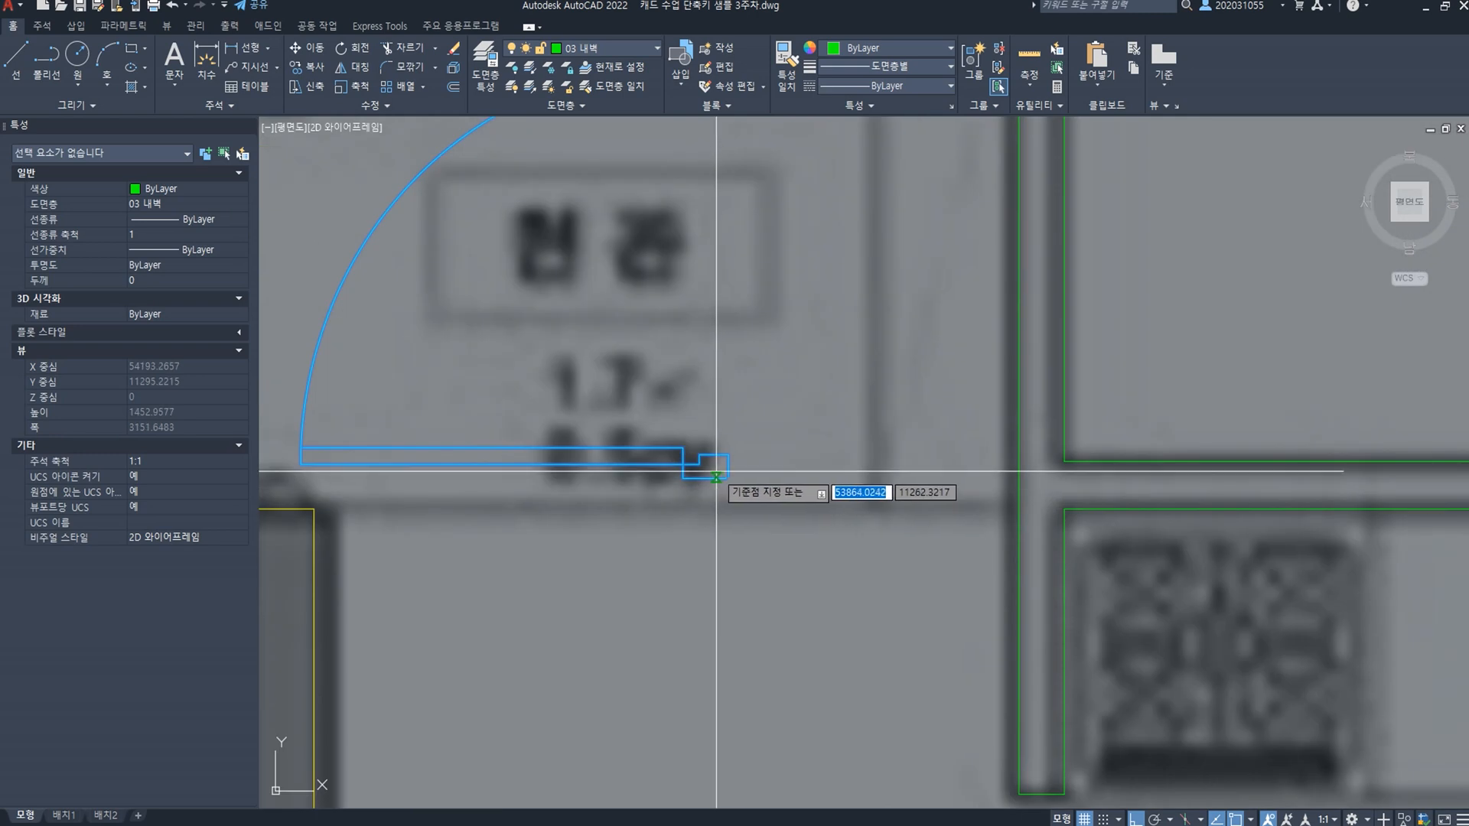
pyautogui.click(728, 478)
pyautogui.moveTo(675, 461); pyautogui.dragTo(948, 393, button='middle')
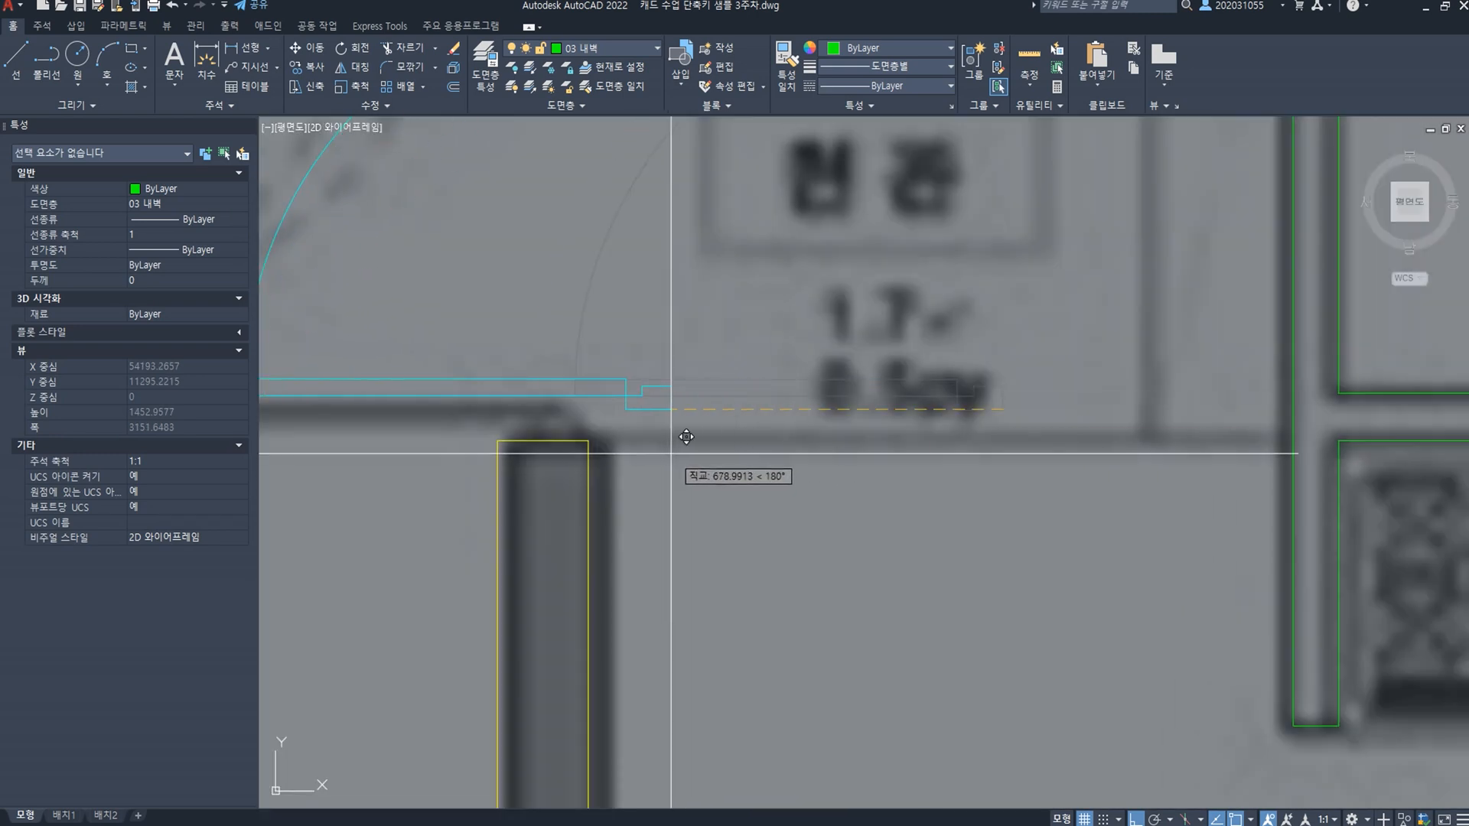
pyautogui.click(587, 440)
pyautogui.scroll(-4, 640, 436)
pyautogui.scroll(1, 704, 507)
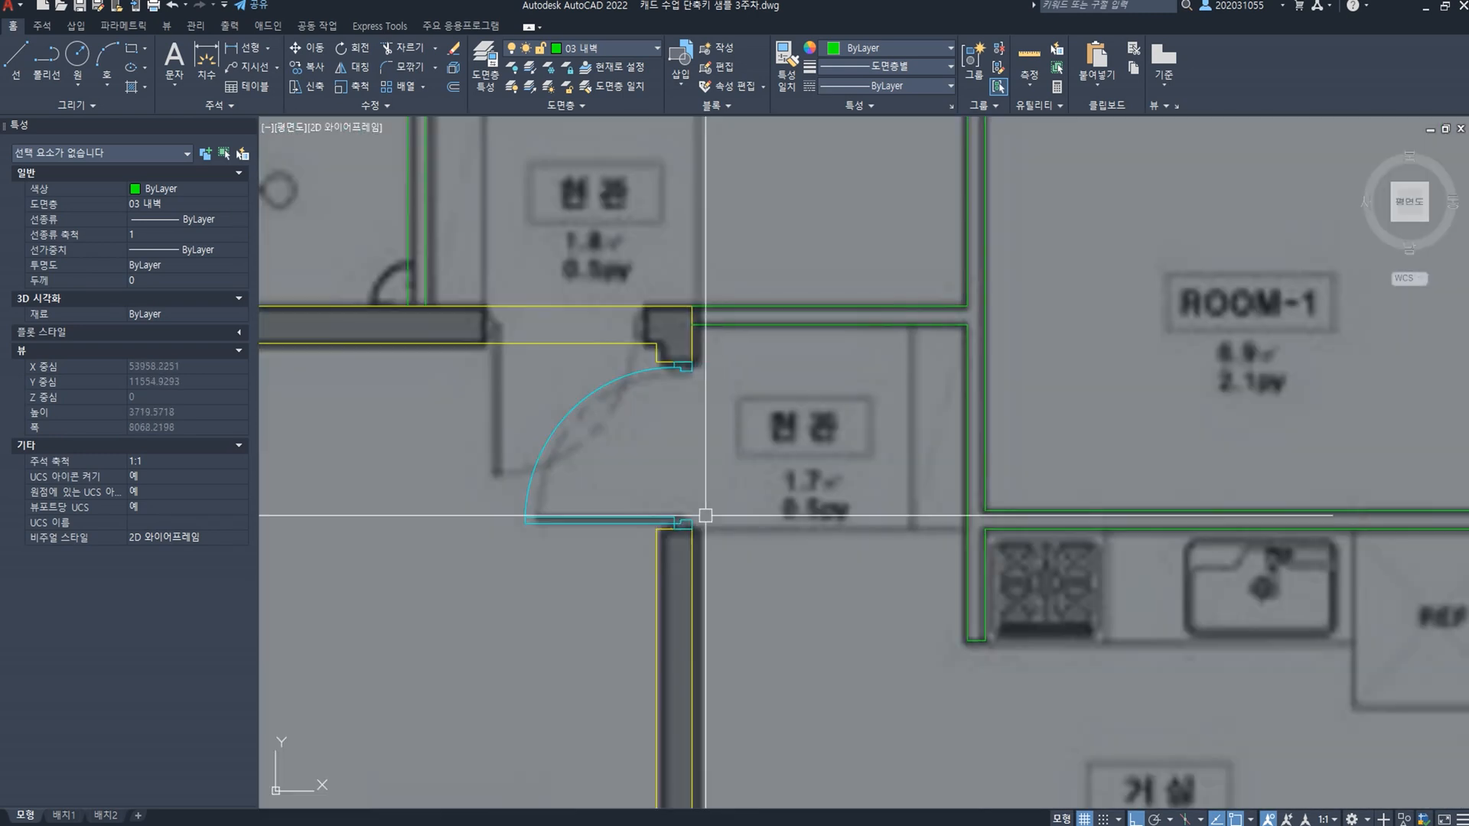
pyautogui.scroll(1, 584, 429)
pyautogui.scroll(-2, 838, 459)
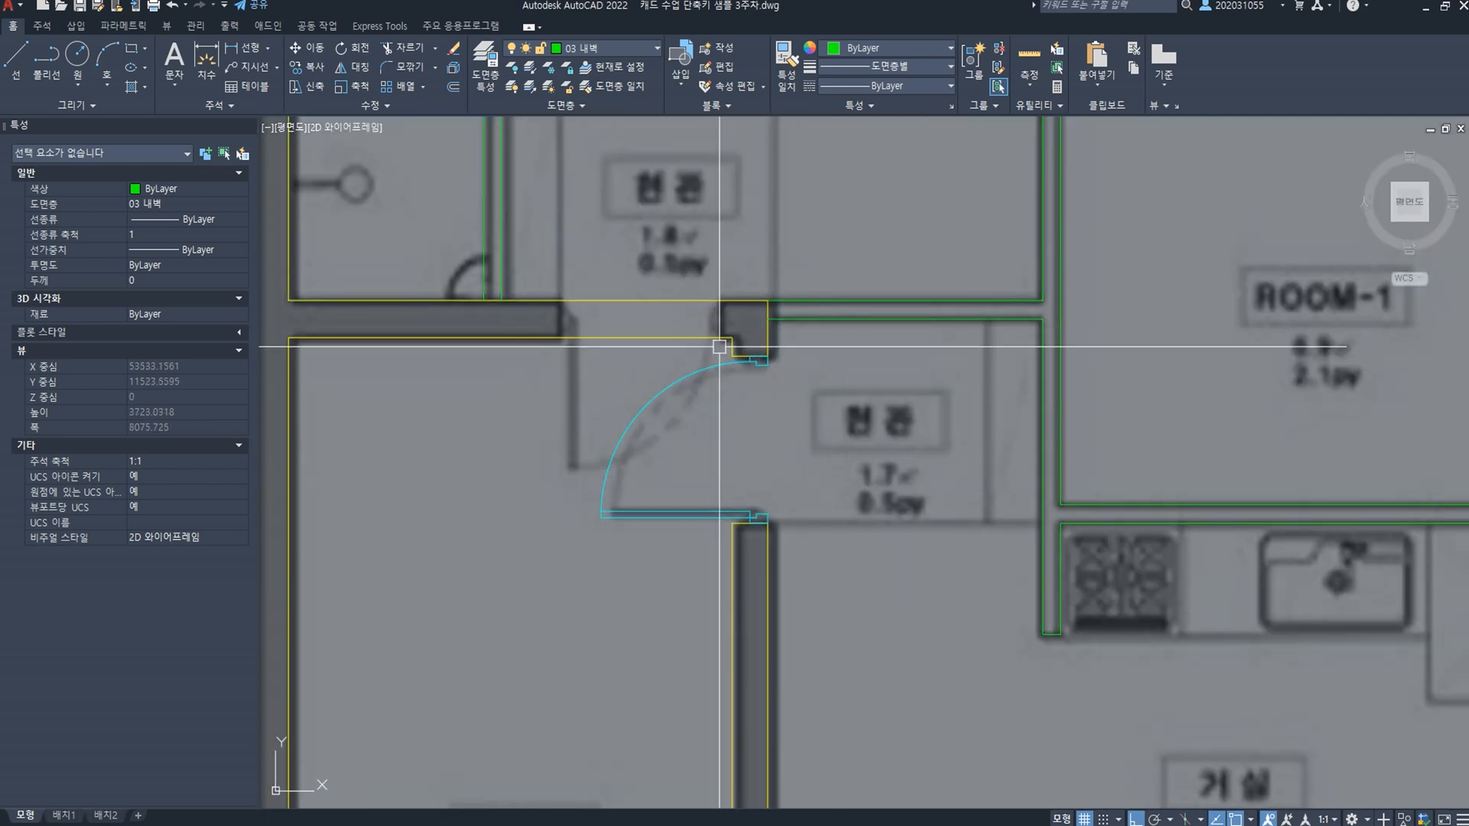
# Step: Draw a vertical line upward from the inner corner of the pillar between the two entrances
pyautogui.write('L')
pyautogui.press('space')
pyautogui.click(732, 338)
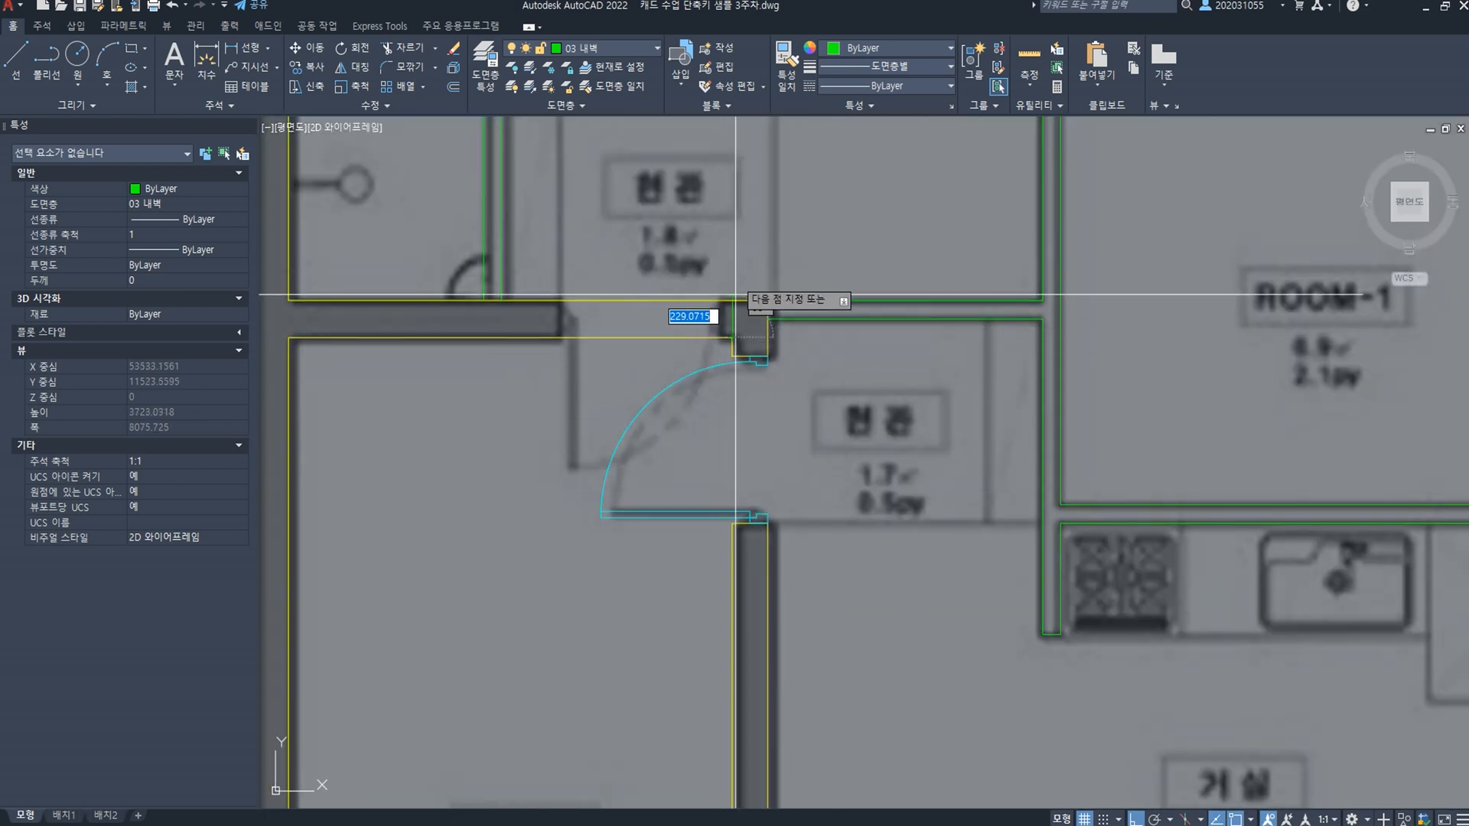
pyautogui.click(732, 144)
pyautogui.press('space')
# Step: Move the new vertical line slightly left to the pillar's left face, at the edge of the upper entrance opening
pyautogui.click(757, 203)
pyautogui.click(704, 233)
pyautogui.write('m')
pyautogui.press('space')
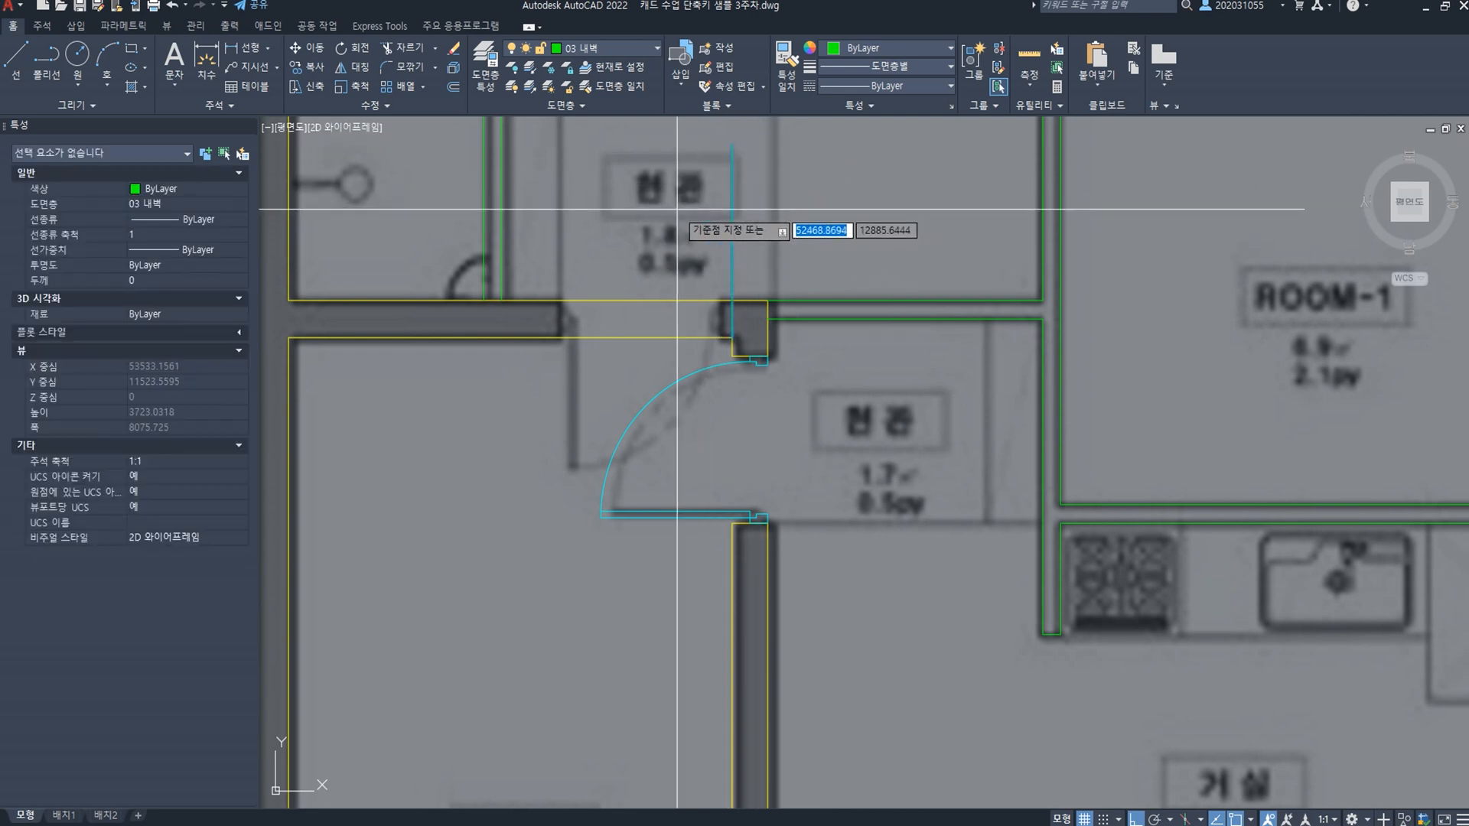
pyautogui.click(759, 241)
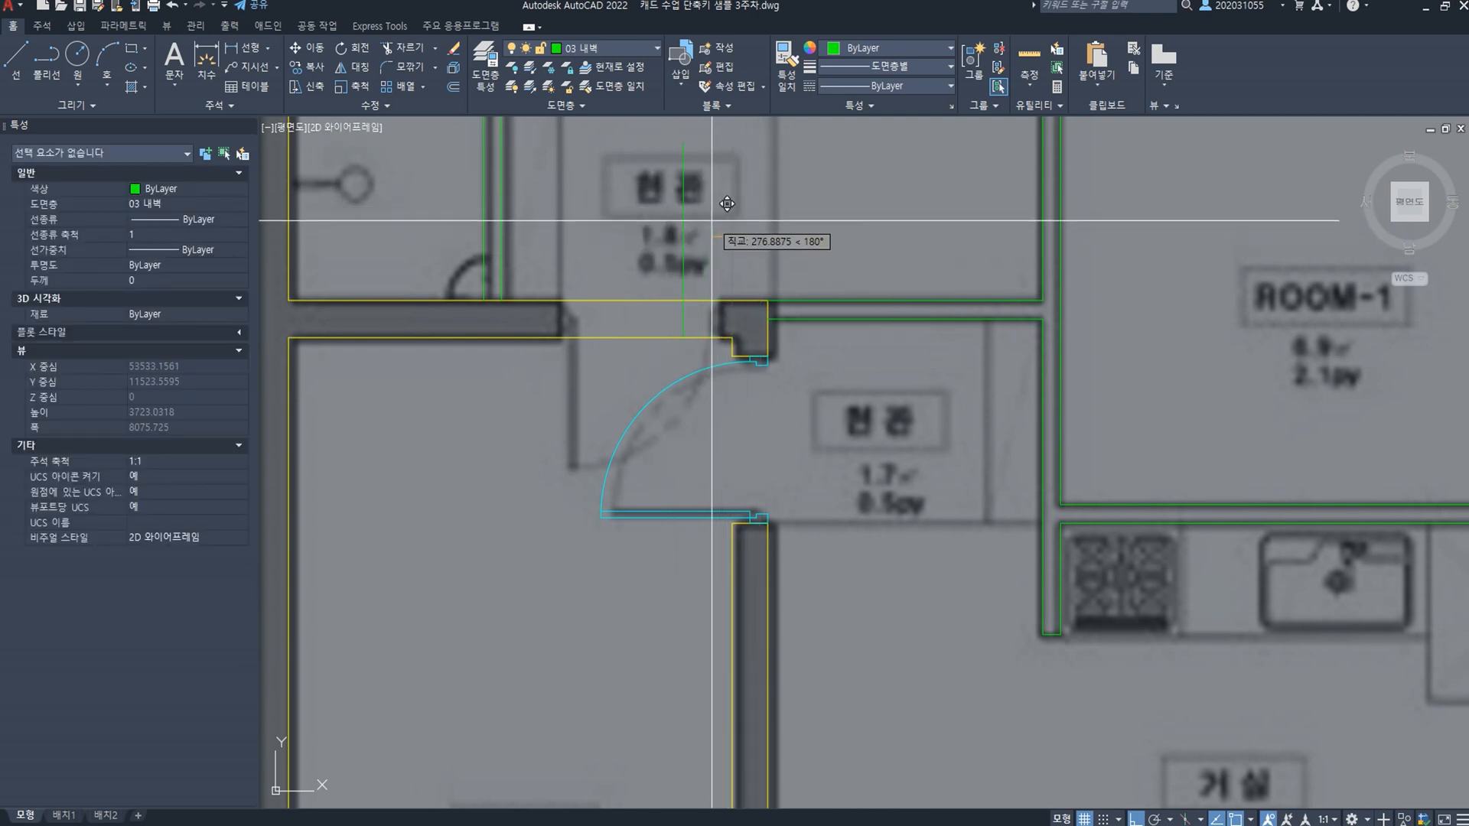
pyautogui.click(712, 221)
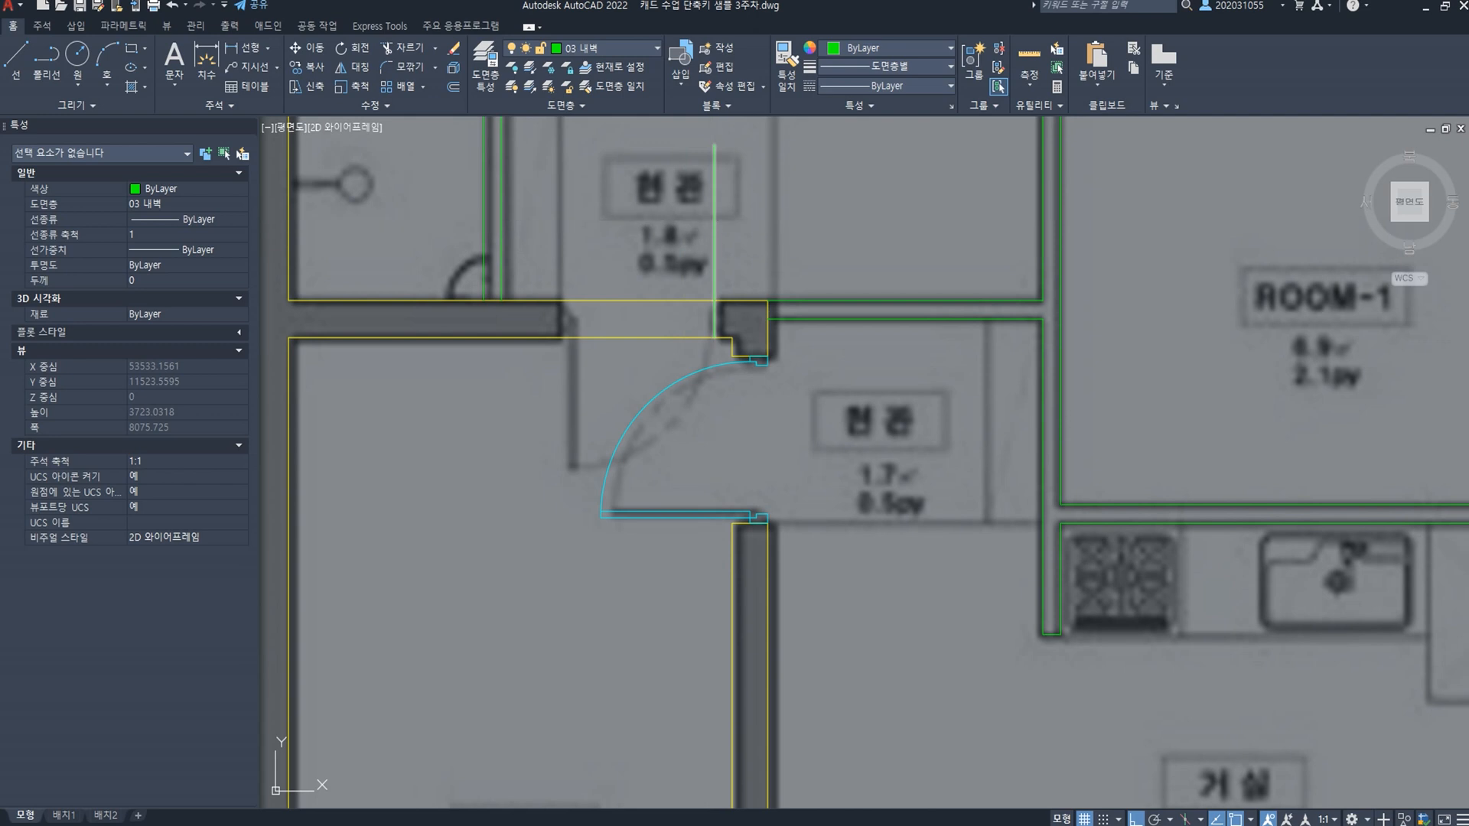
# Step: Offset the vertical line 900 to the left to mark the other side of the upper entrance opening
pyautogui.write('o')
pyautogui.press('space')
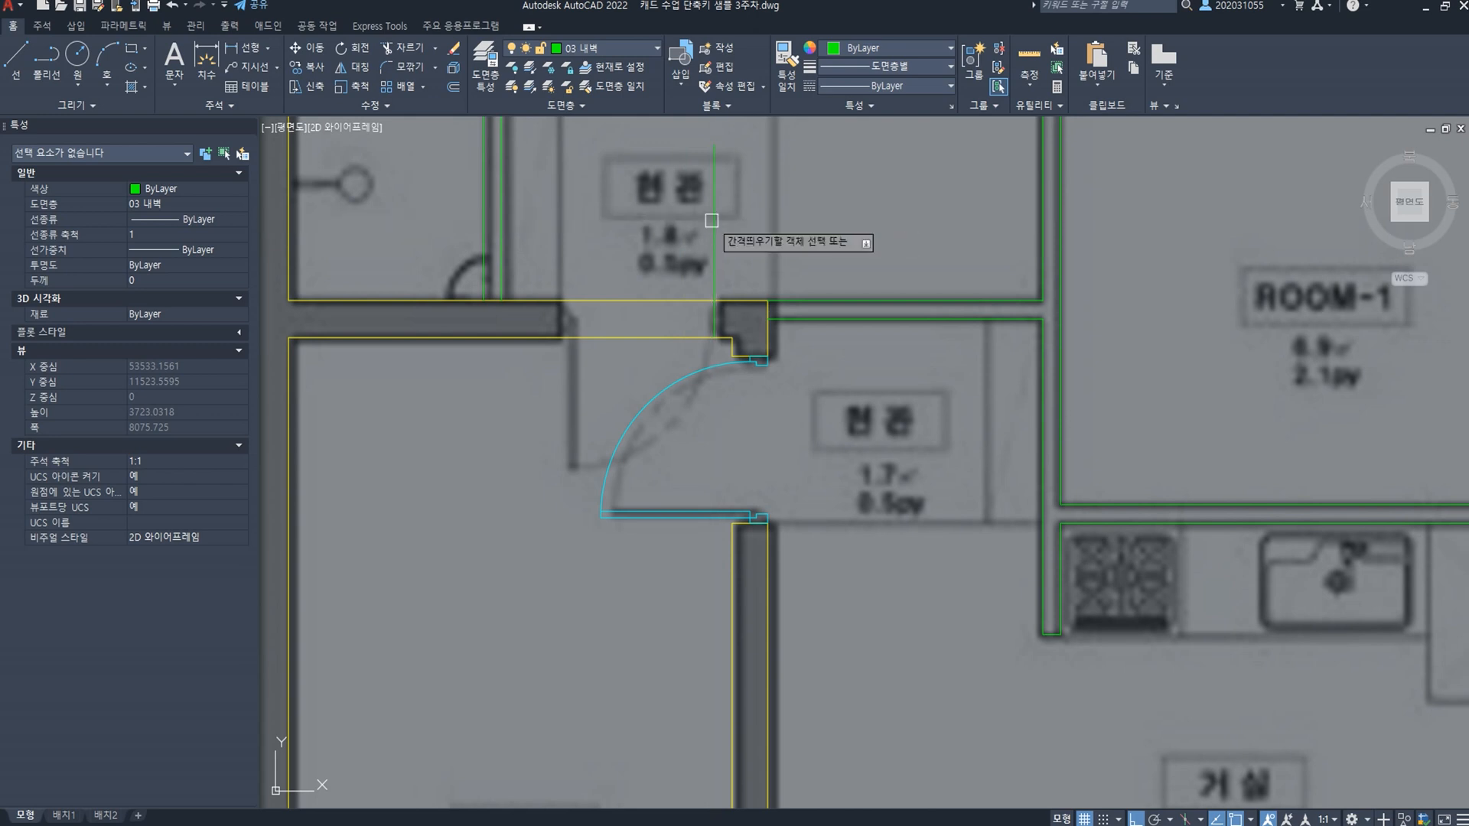
pyautogui.click(712, 244)
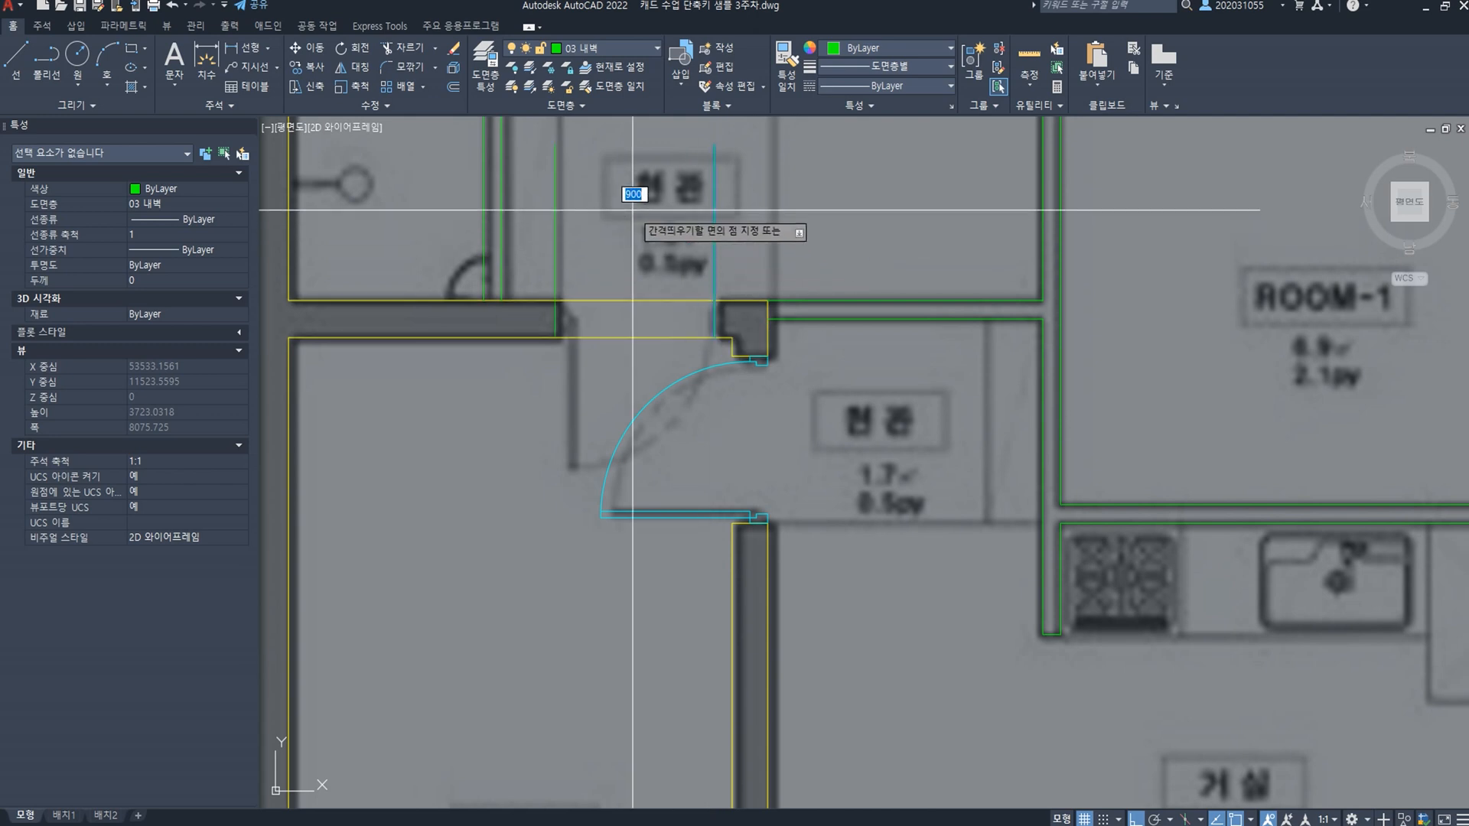
pyautogui.scroll(2, 632, 222)
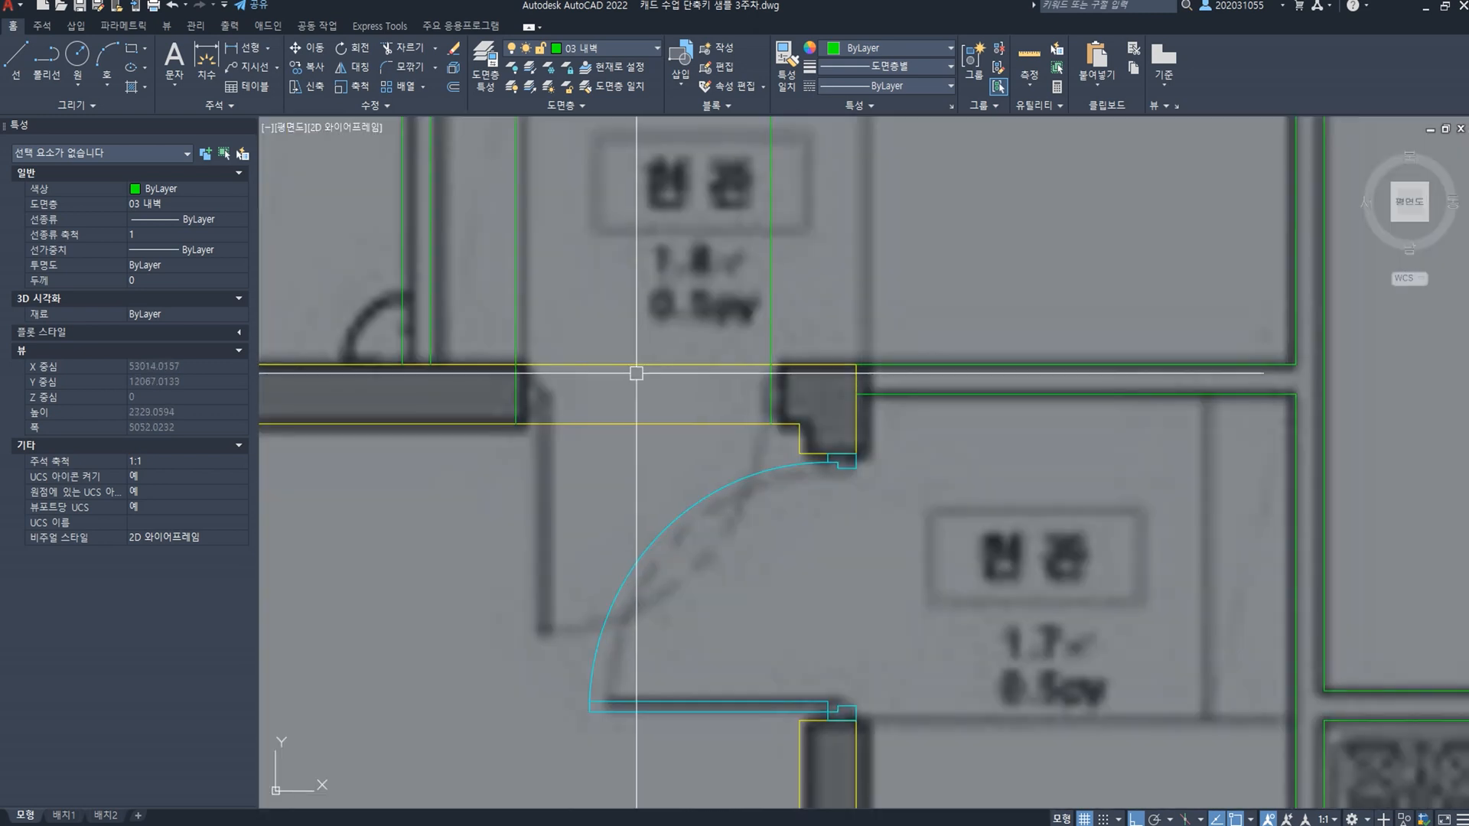
# Step: Trim both horizontal wall lines between the two vertical lines to cut the upper entrance opening
pyautogui.write('r')
pyautogui.press('BackSpace')
pyautogui.write('tr')
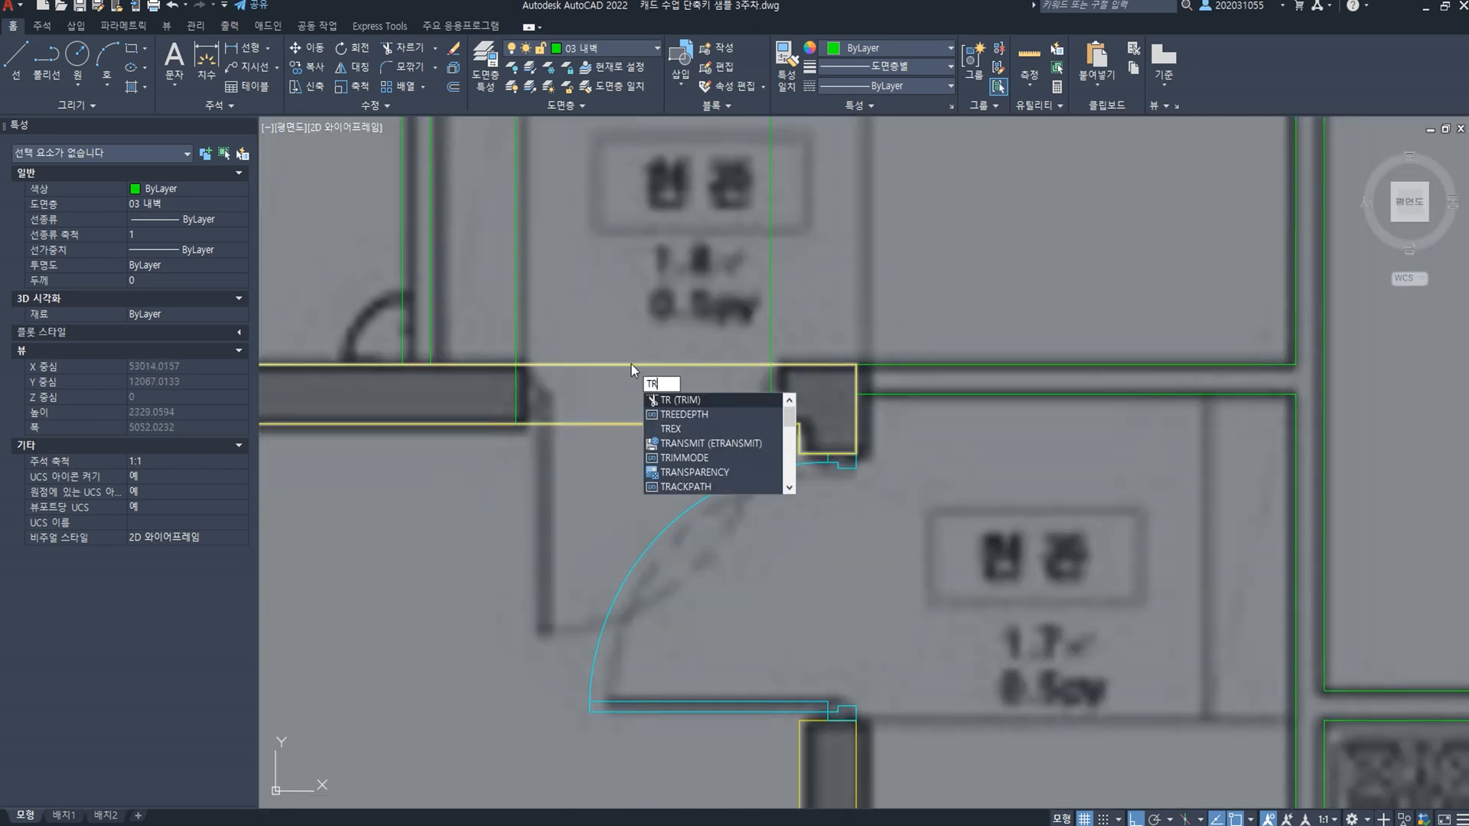
pyautogui.press('space')
pyautogui.press('space')
pyautogui.click(665, 458)
pyautogui.click(609, 283)
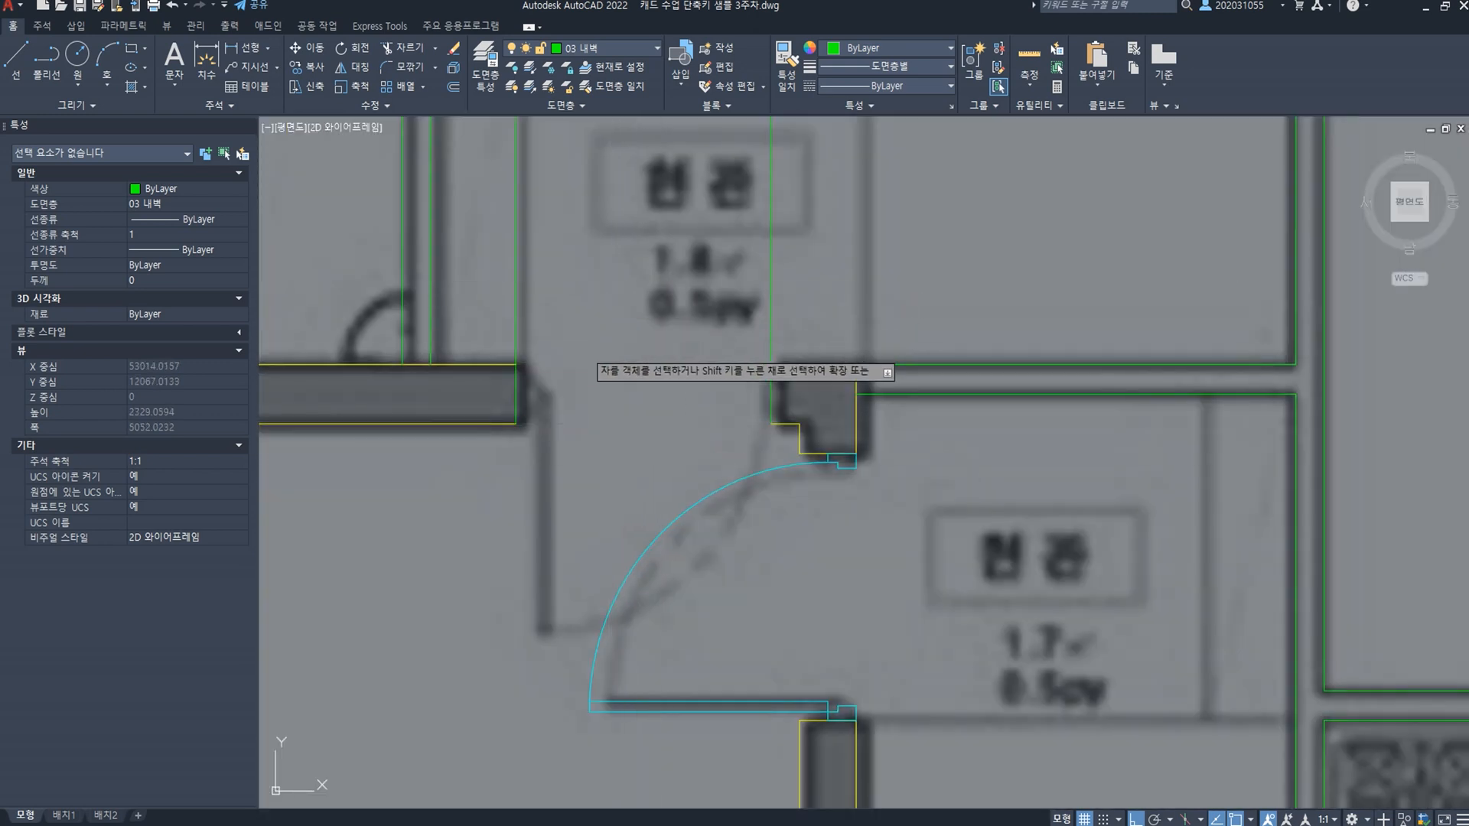
# Step: Fillet the vertical jamb lines with the wall lines to close both wall ends of the upper entrance opening
pyautogui.click(516, 395)
pyautogui.press('space')
pyautogui.click(495, 422)
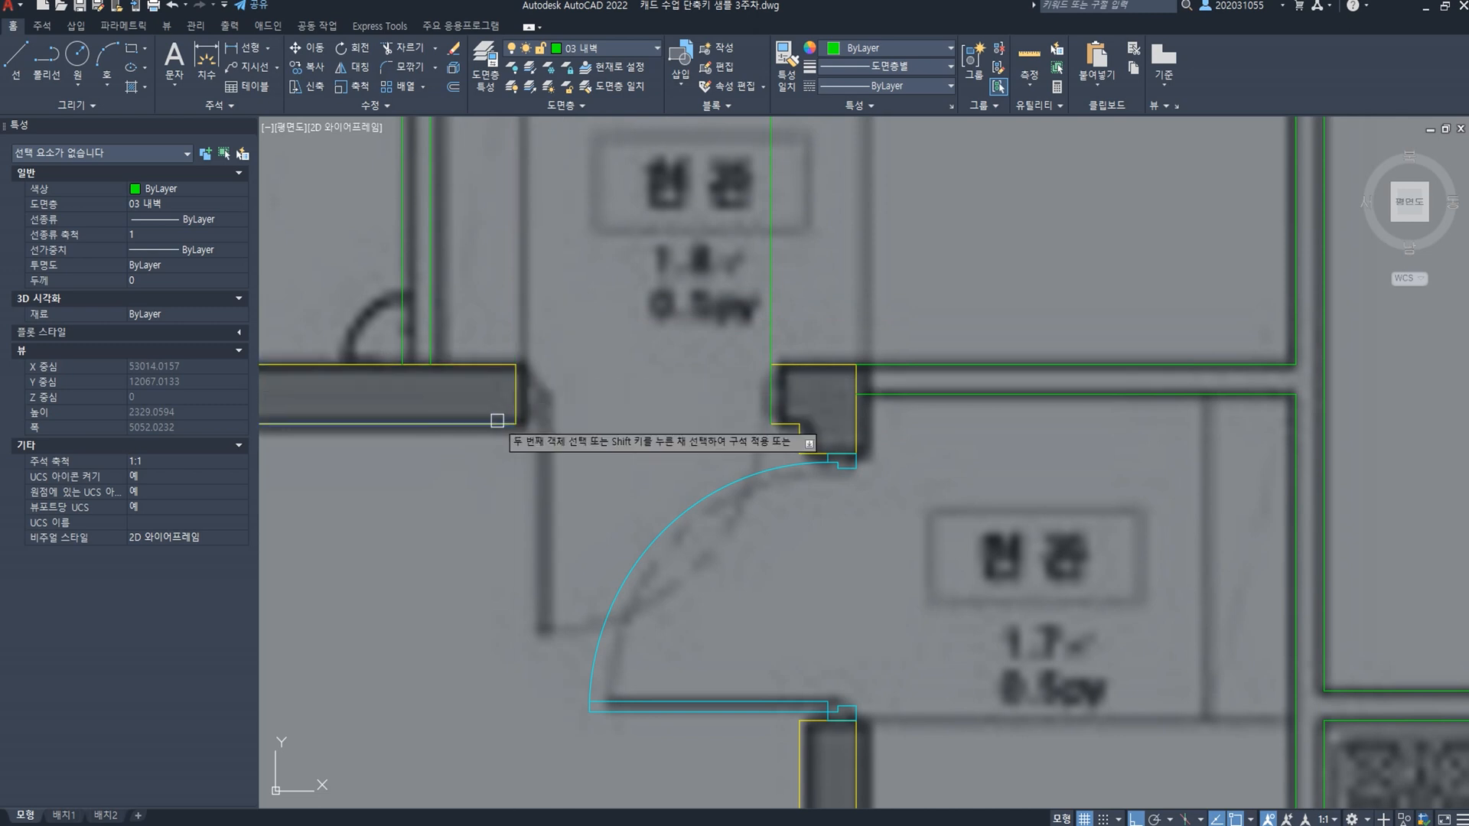
pyautogui.click(511, 396)
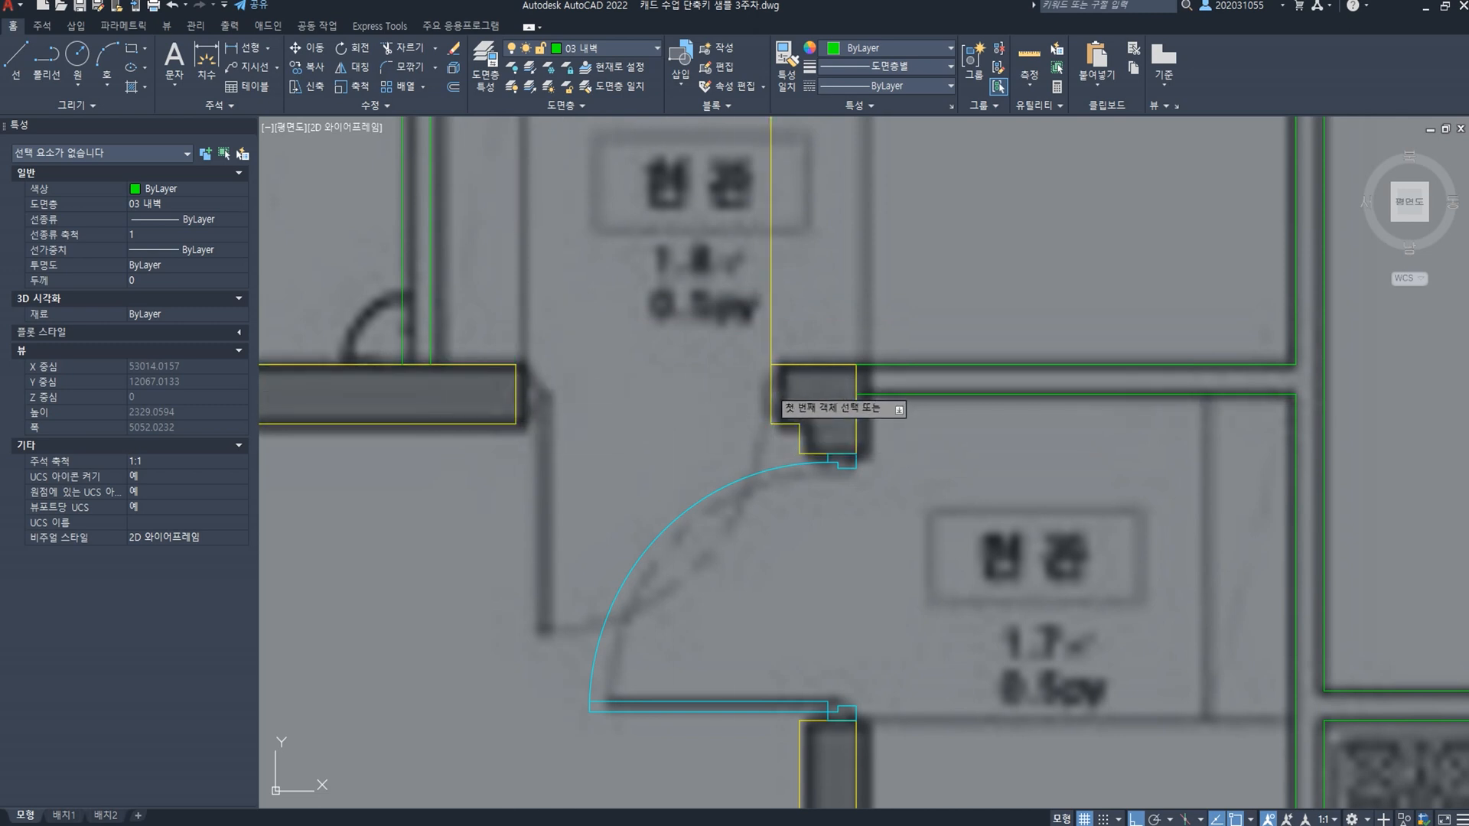
pyautogui.click(772, 364)
# Step: Copy the placed entrance door block and paste the duplicate in the stairwell below the upper opening
pyautogui.scroll(-4, 751, 448)
pyautogui.hotkey('ctrl', 'c')
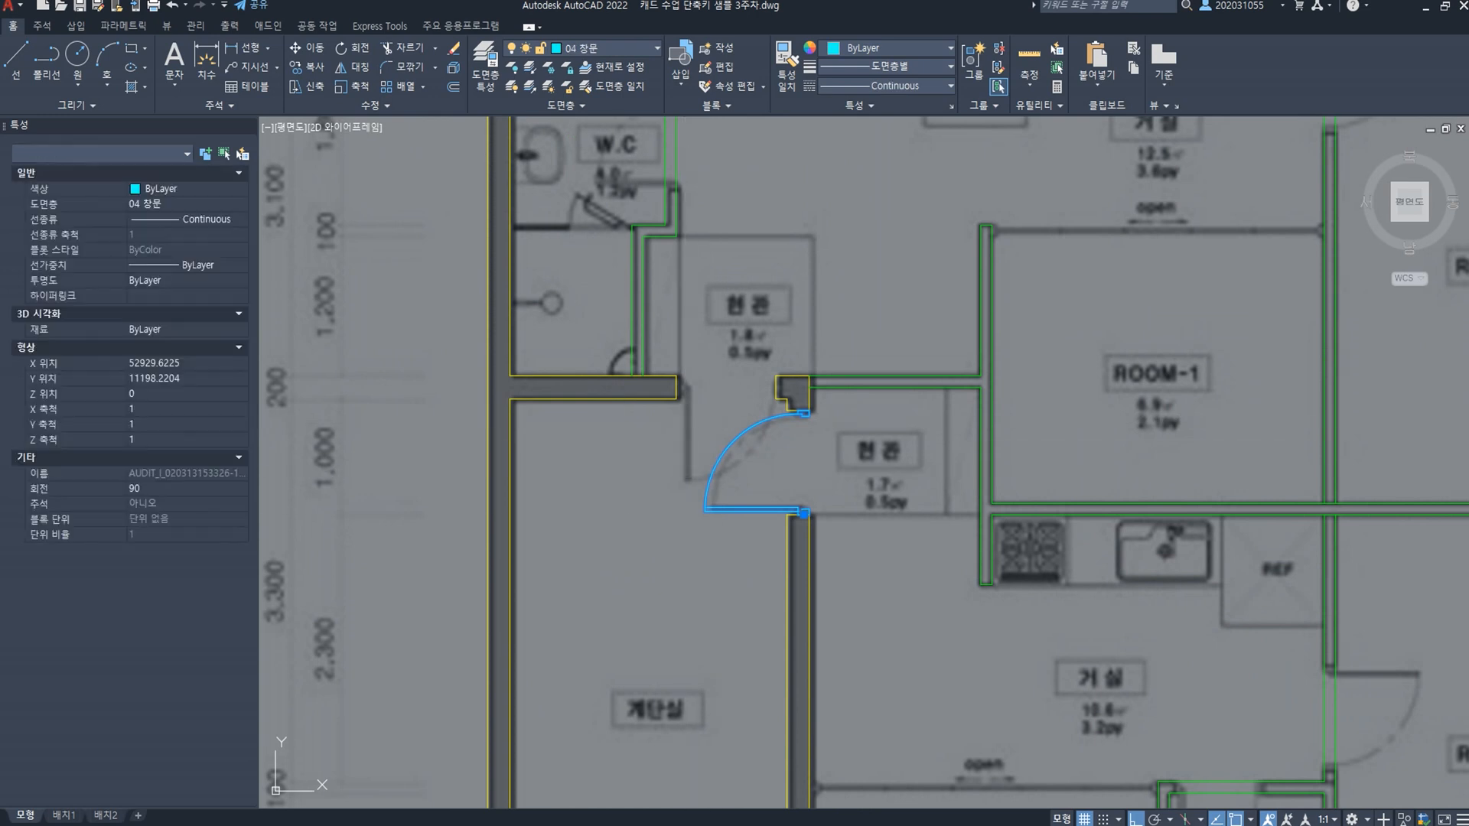
pyautogui.hotkey('ctrl', 'v')
pyautogui.scroll(2, 621, 521)
pyautogui.click(544, 558)
# Step: Rotate the duplicated door block about a quarter turn counterclockwise so its leaf points downward
pyautogui.click(571, 454)
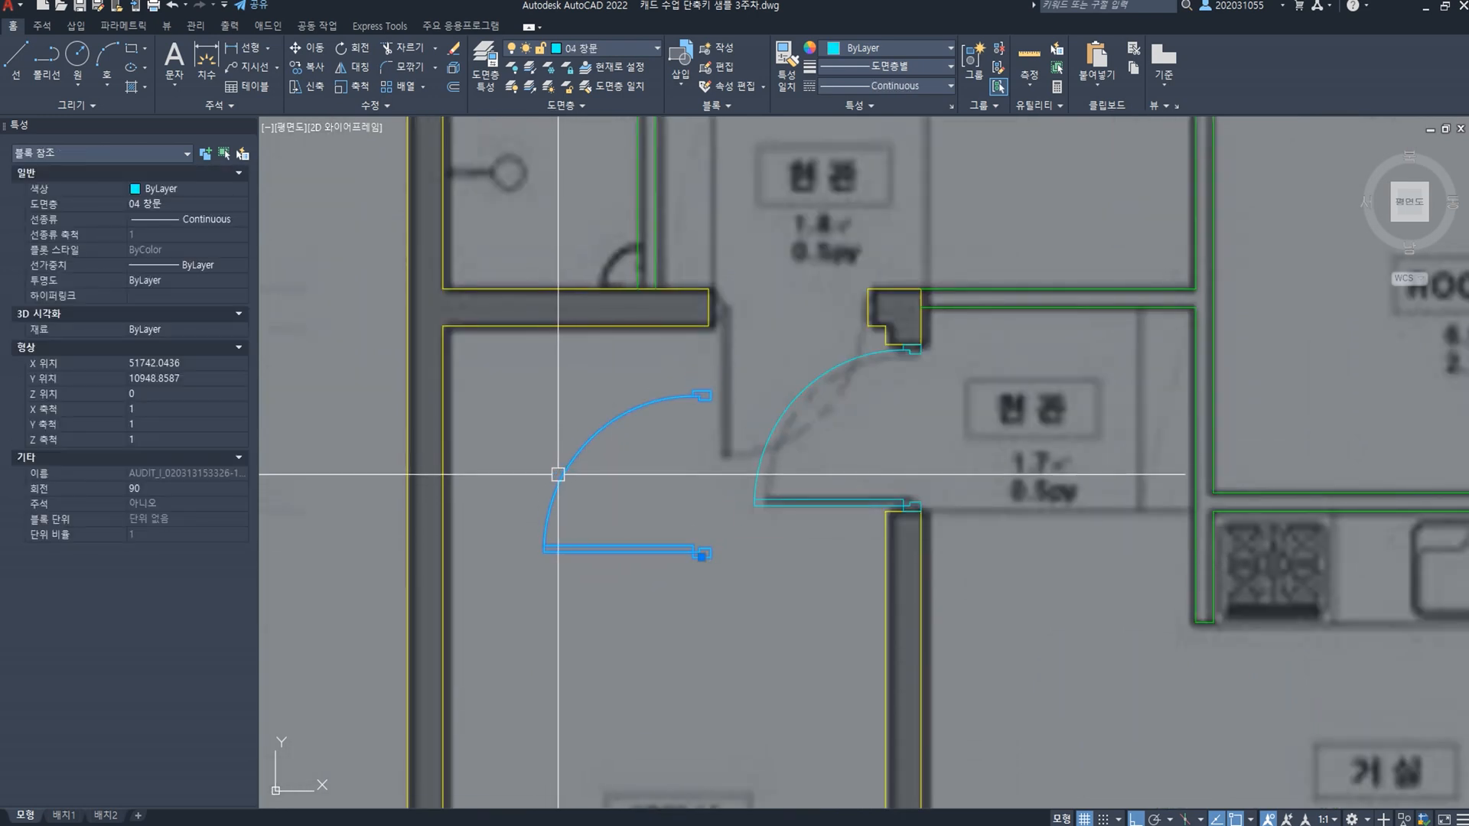
pyautogui.write('ro')
pyautogui.press('space')
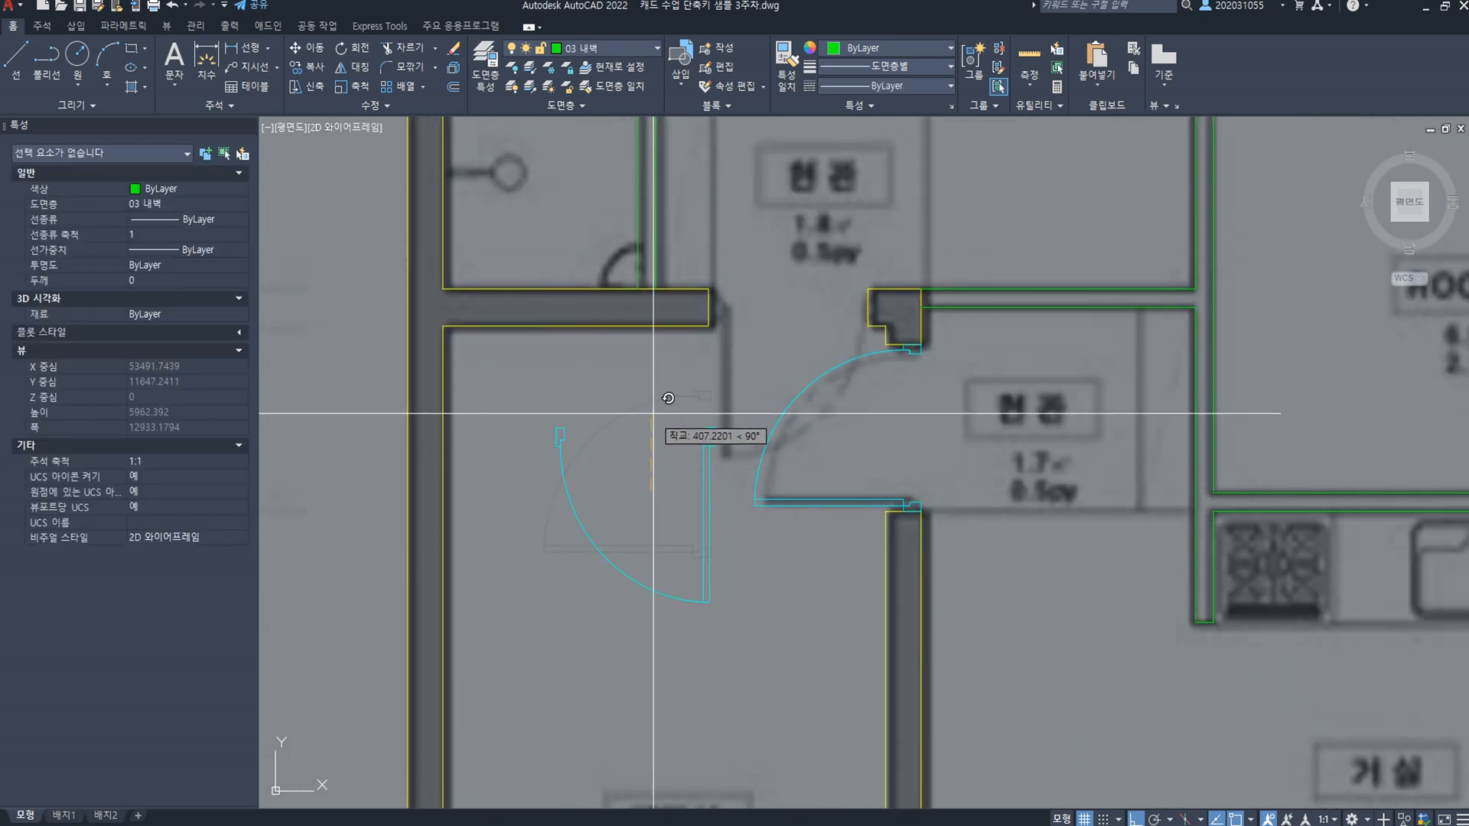
pyautogui.click(652, 410)
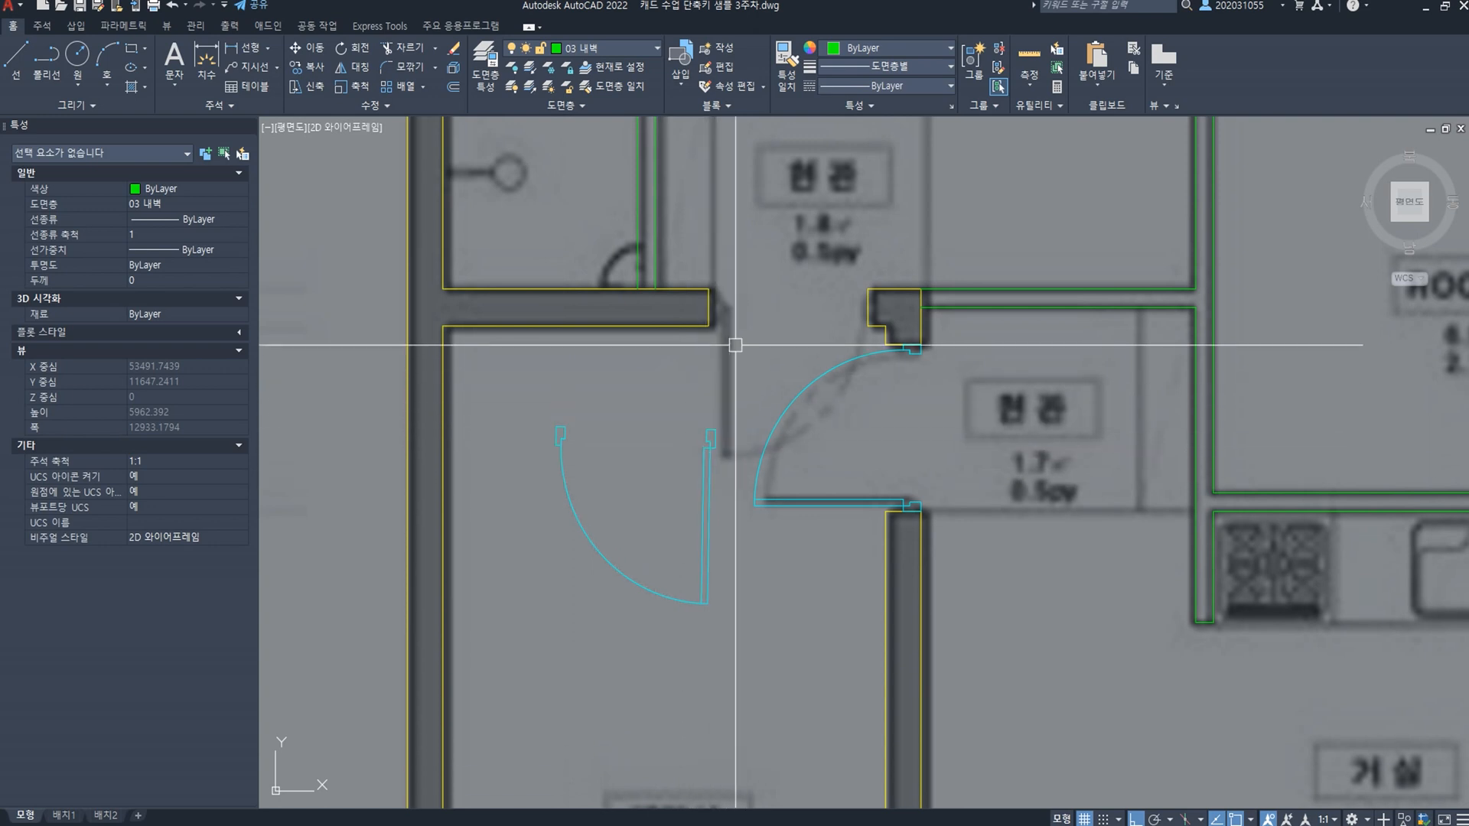
# Step: Move the rotated door block a short distance left within the stairwell
pyautogui.click(701, 508)
pyautogui.write('m')
pyautogui.press('space')
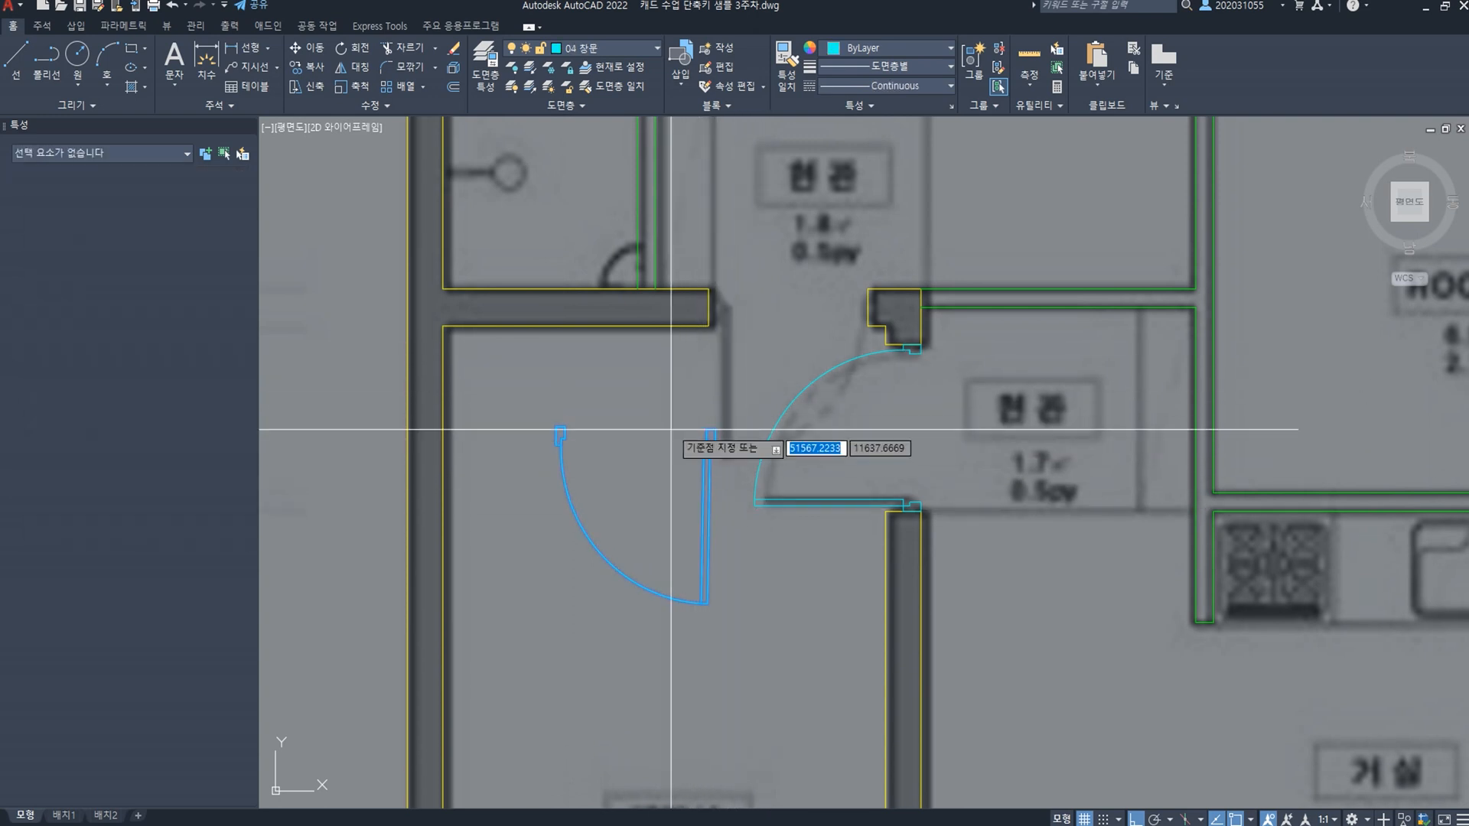
pyautogui.click(670, 430)
pyautogui.click(604, 423)
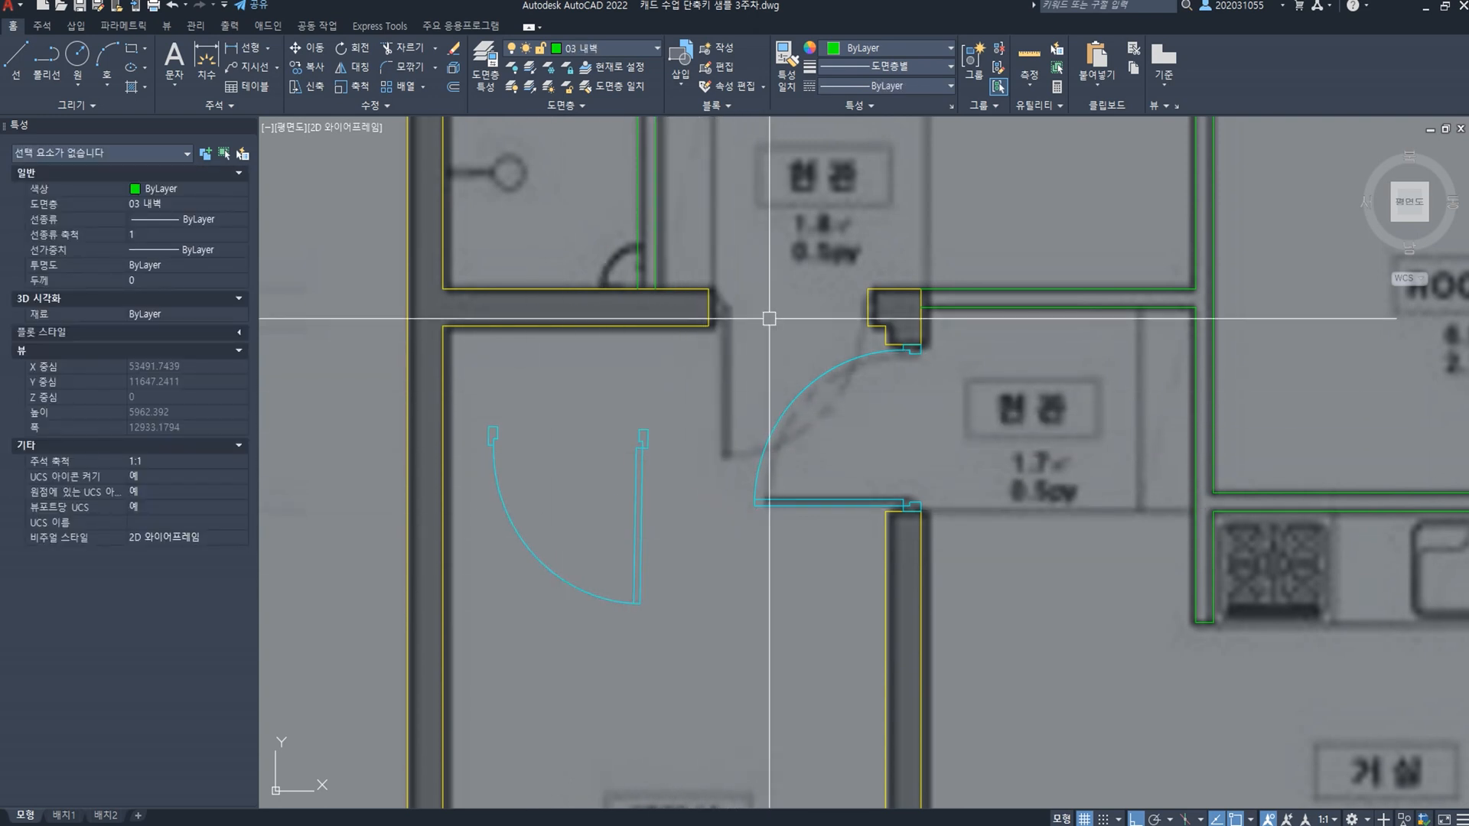
pyautogui.click(632, 451)
pyautogui.write('mi')
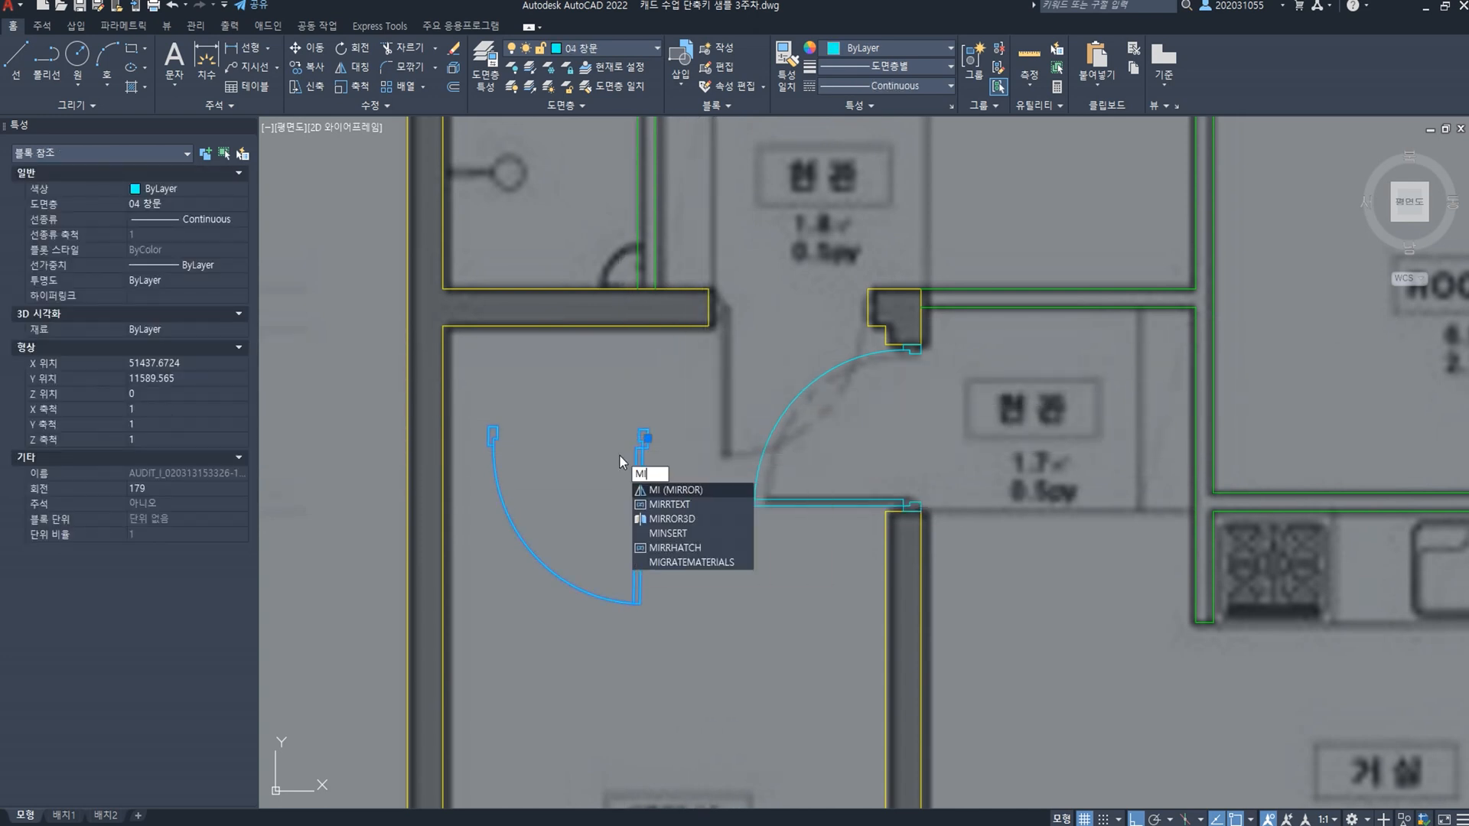
pyautogui.press('Return')
pyautogui.click(653, 510)
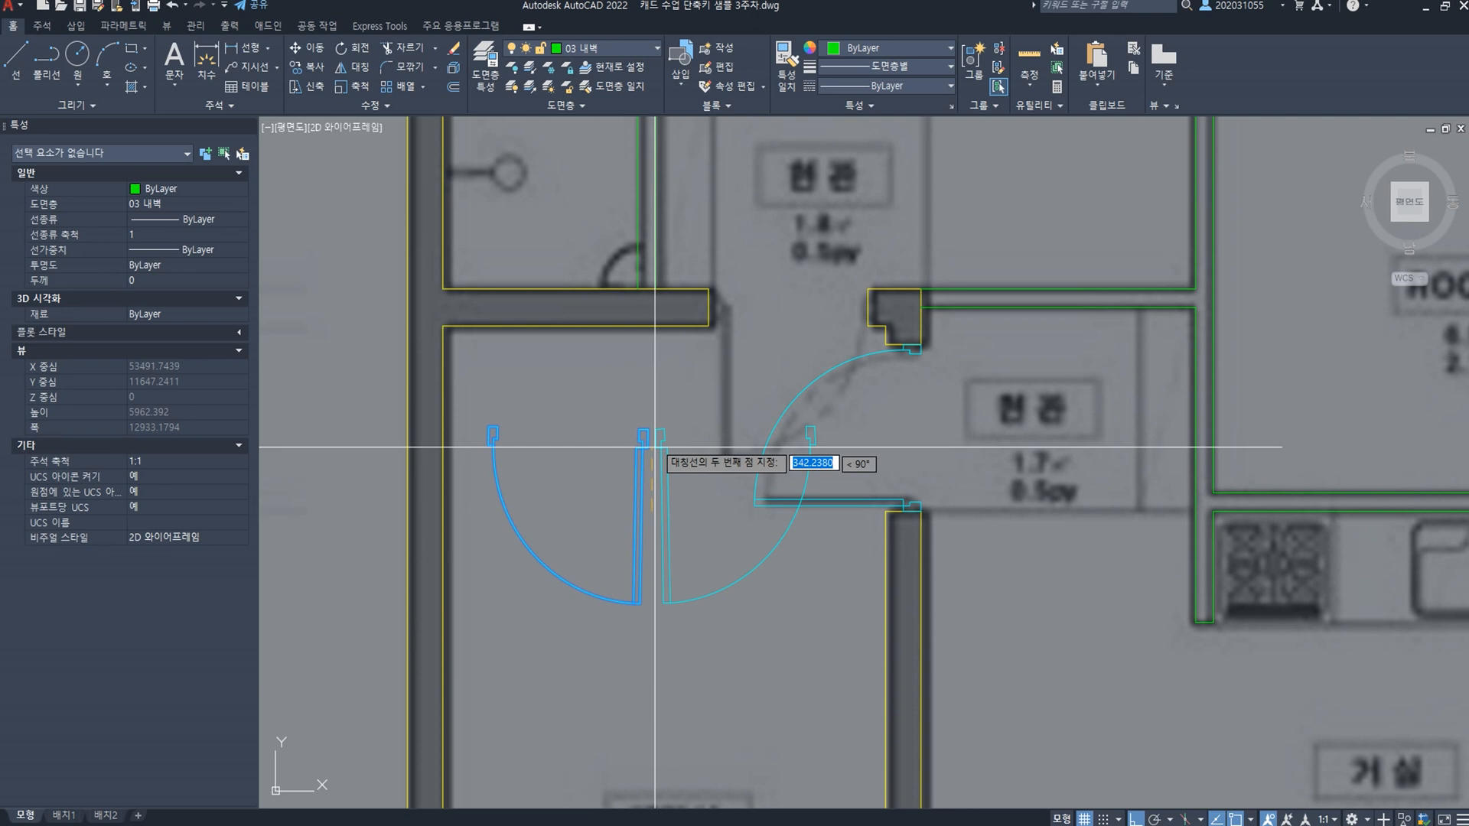
pyautogui.click(652, 368)
pyautogui.click(665, 420)
pyautogui.click(676, 495)
# Step: Try mirroring the stairwell door block about a vertical line beyond its leaf, and delete the mirrored copy
pyautogui.click(630, 492)
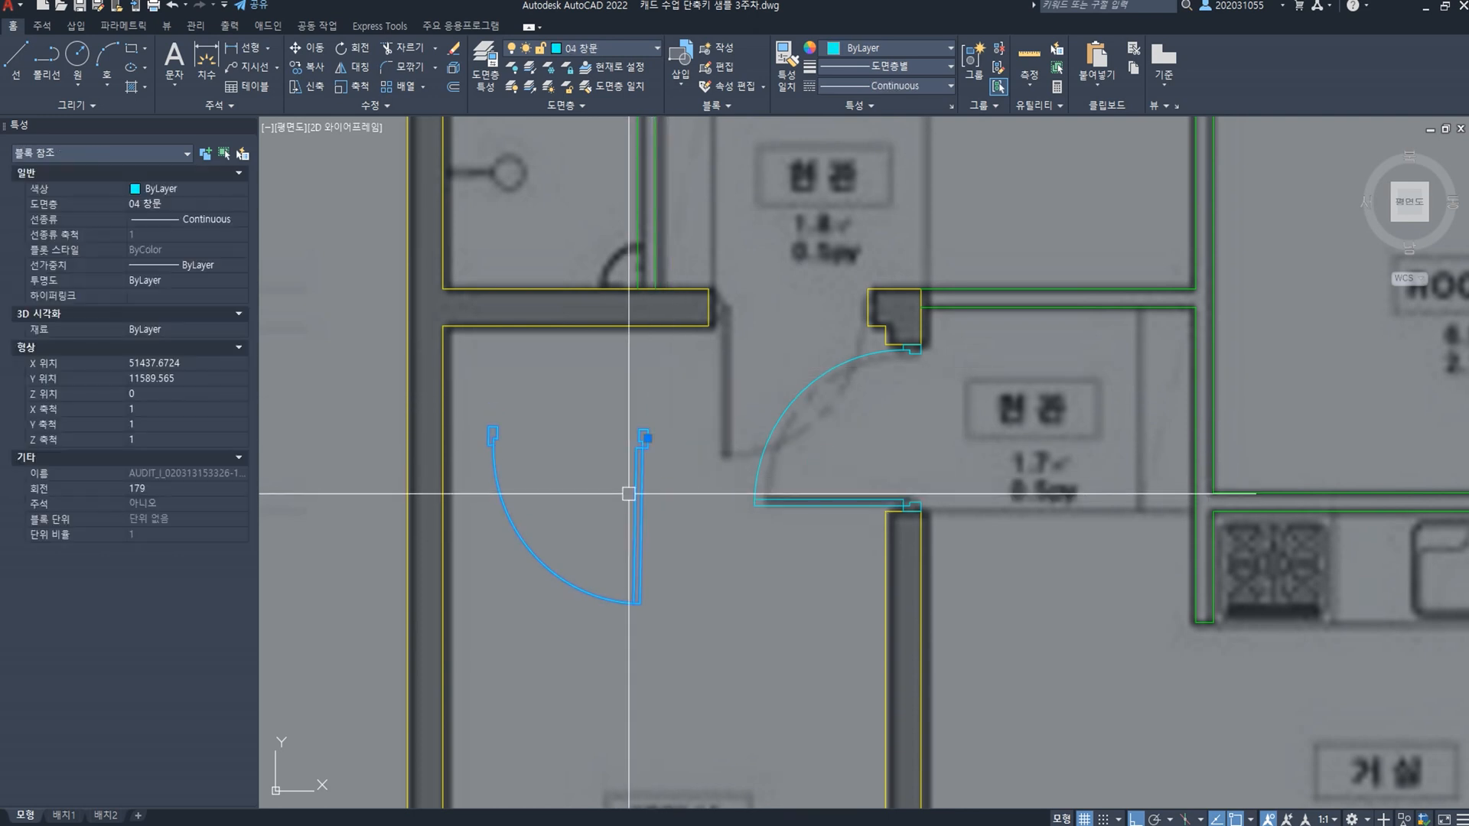
pyautogui.write('mi')
pyautogui.press('Return')
pyautogui.click(670, 486)
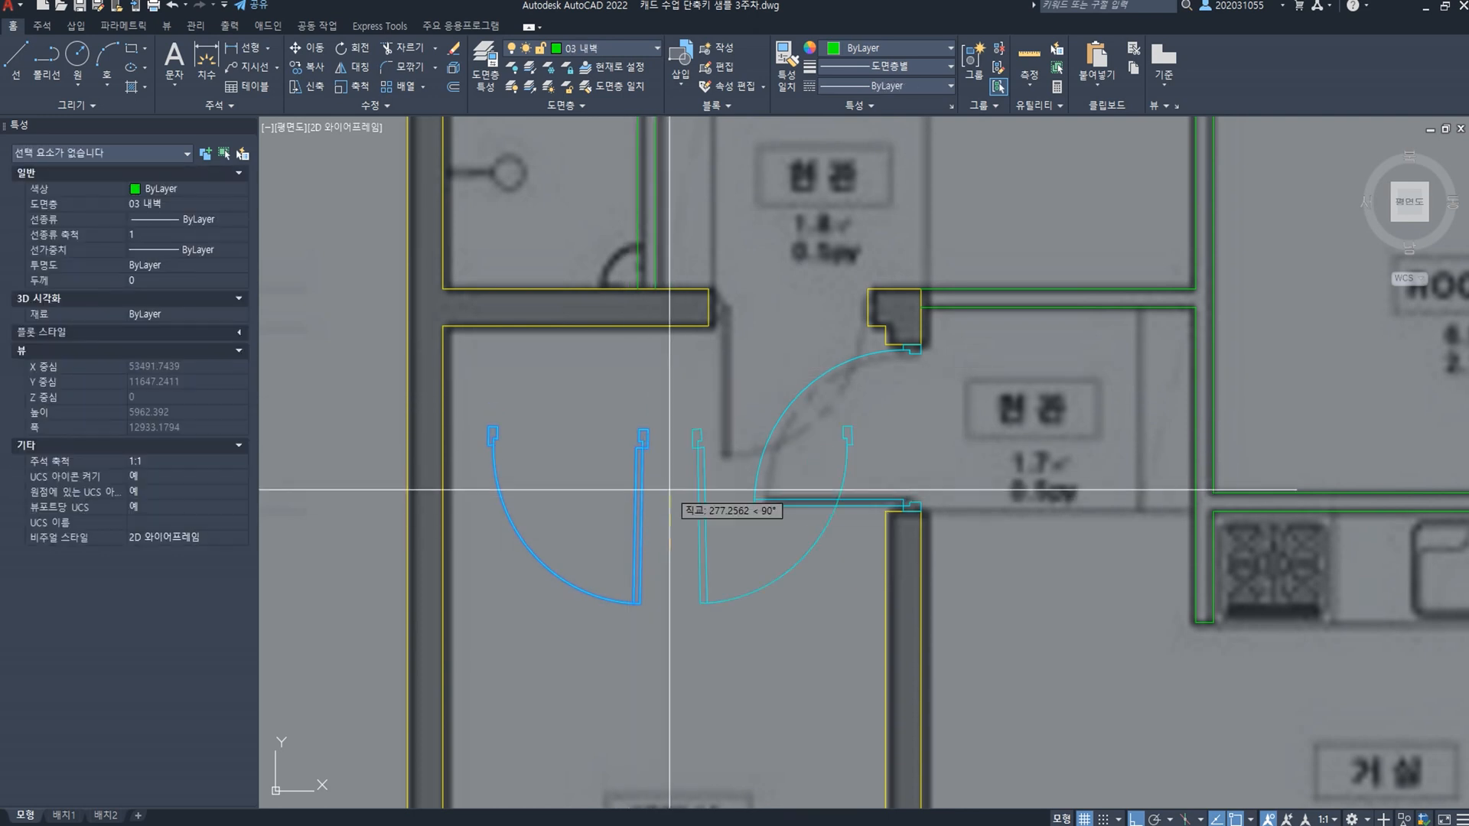
pyautogui.click(688, 383)
pyautogui.press('Return')
pyautogui.click(696, 517)
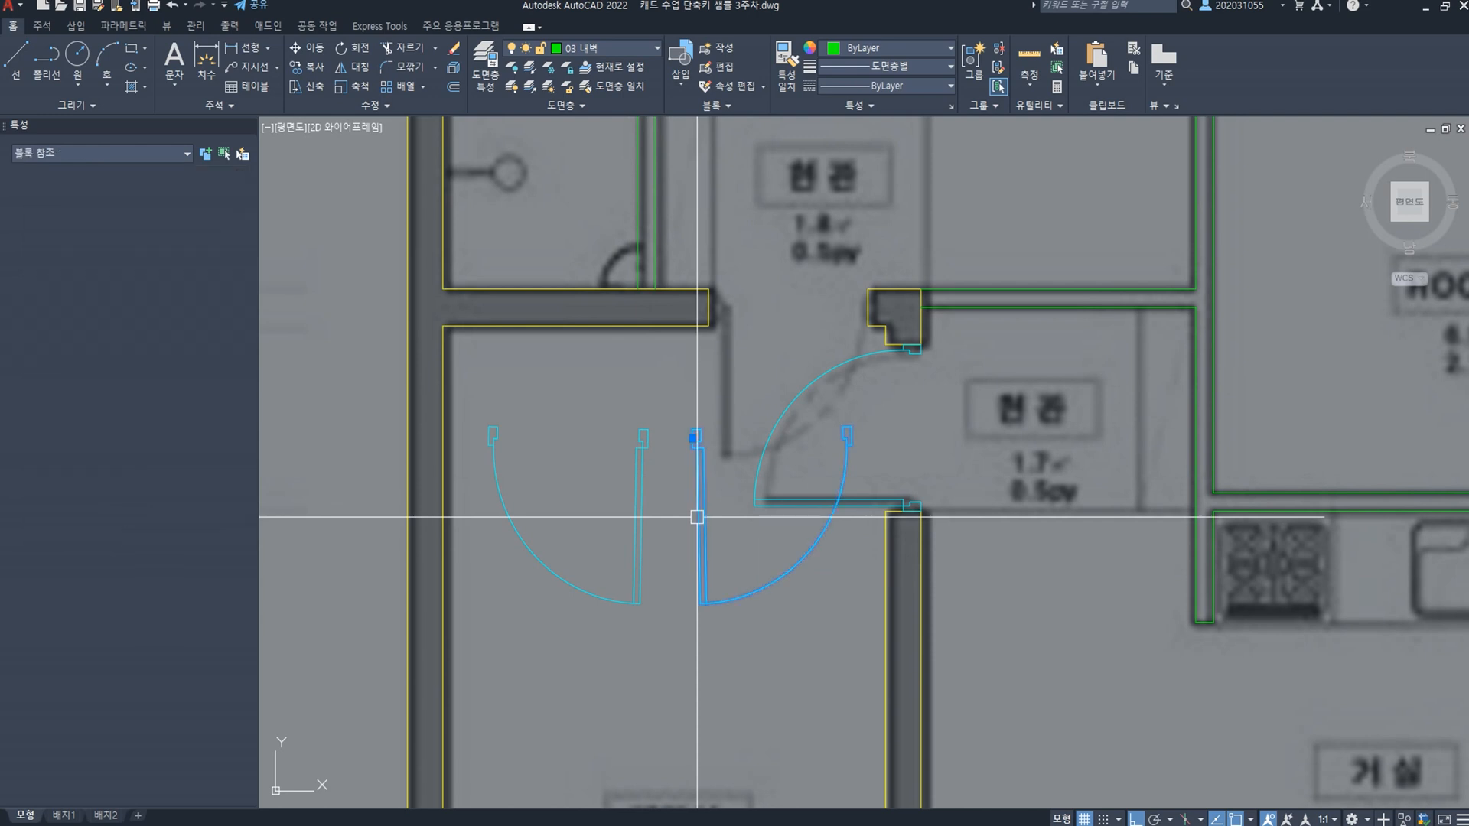
pyautogui.press('Delete')
pyautogui.click(639, 516)
pyautogui.scroll(2, 607, 520)
pyautogui.write('mi')
pyautogui.press('Return')
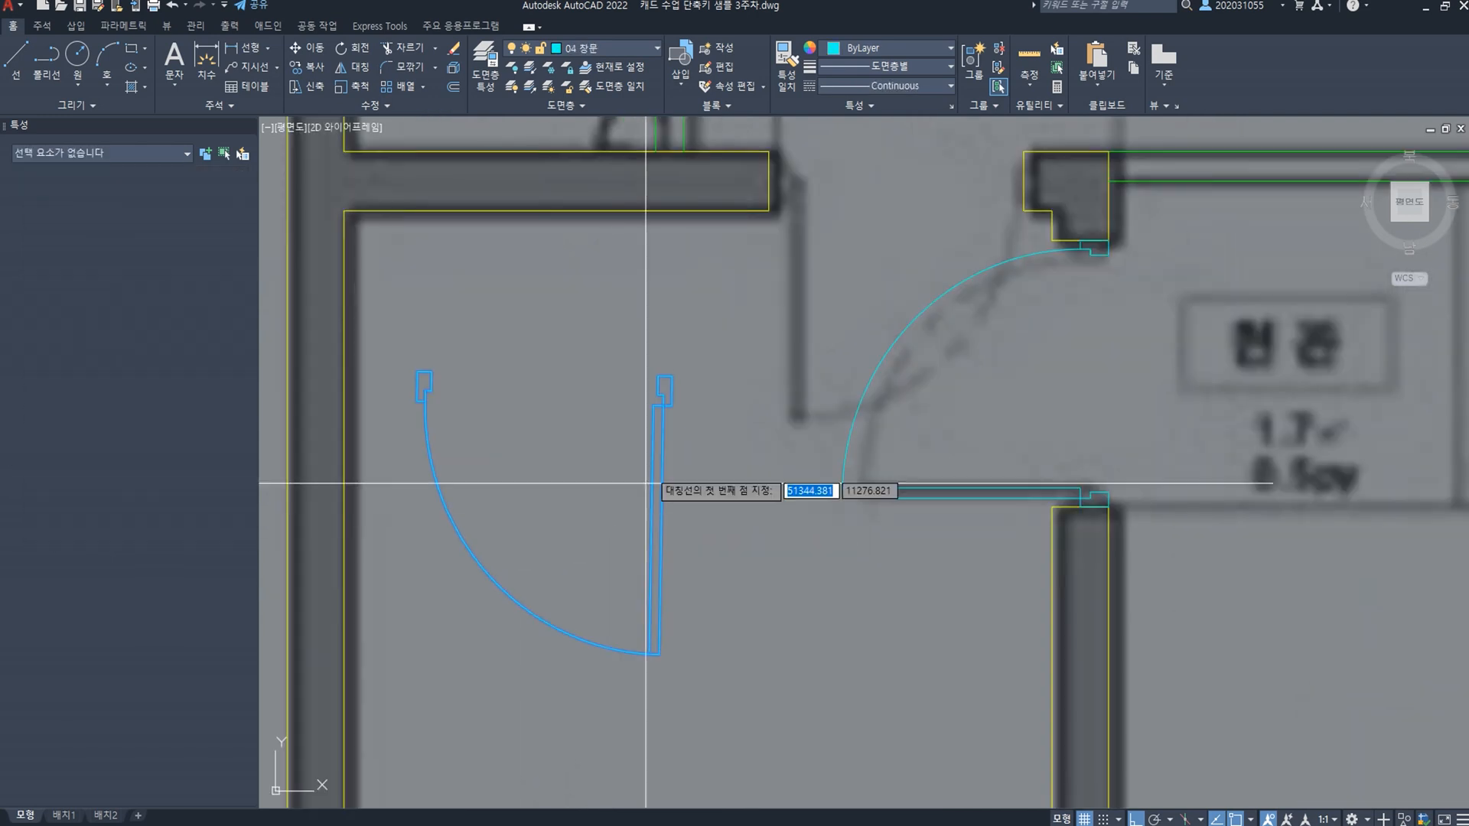
pyautogui.scroll(2, 665, 398)
pyautogui.click(675, 408)
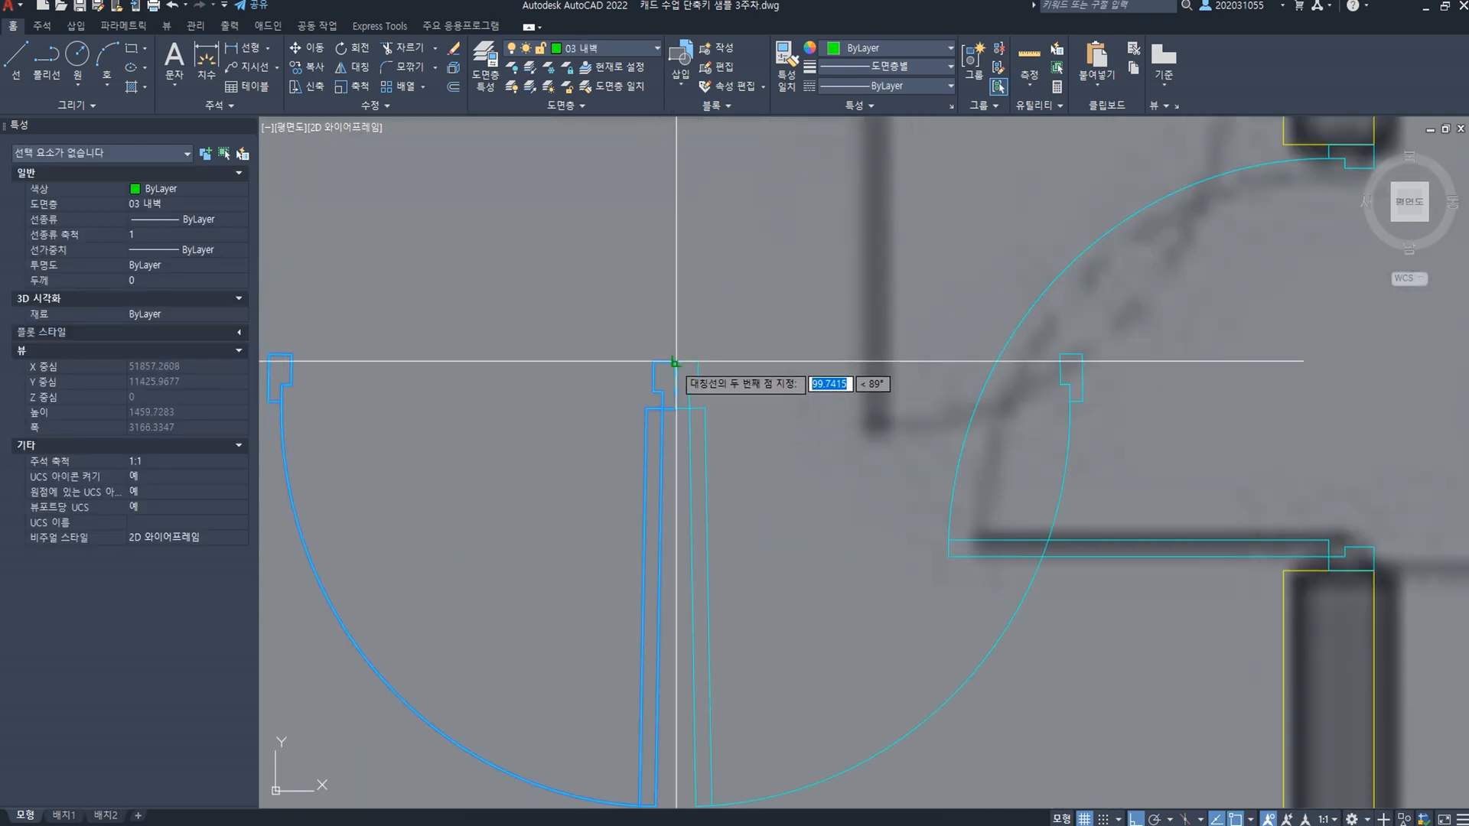
pyautogui.scroll(3, 674, 364)
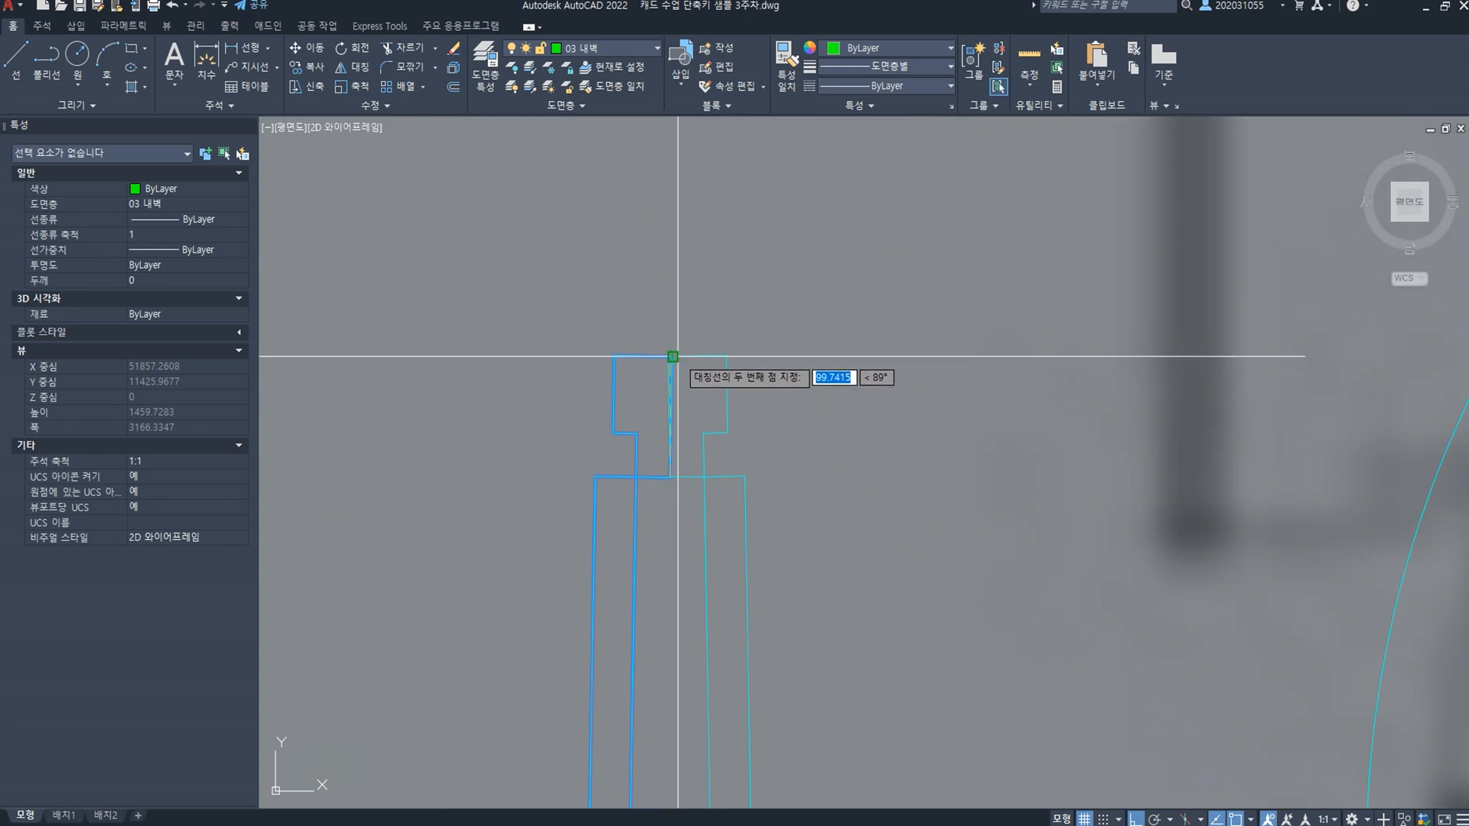
pyautogui.press('Escape')
pyautogui.scroll(-4, 674, 375)
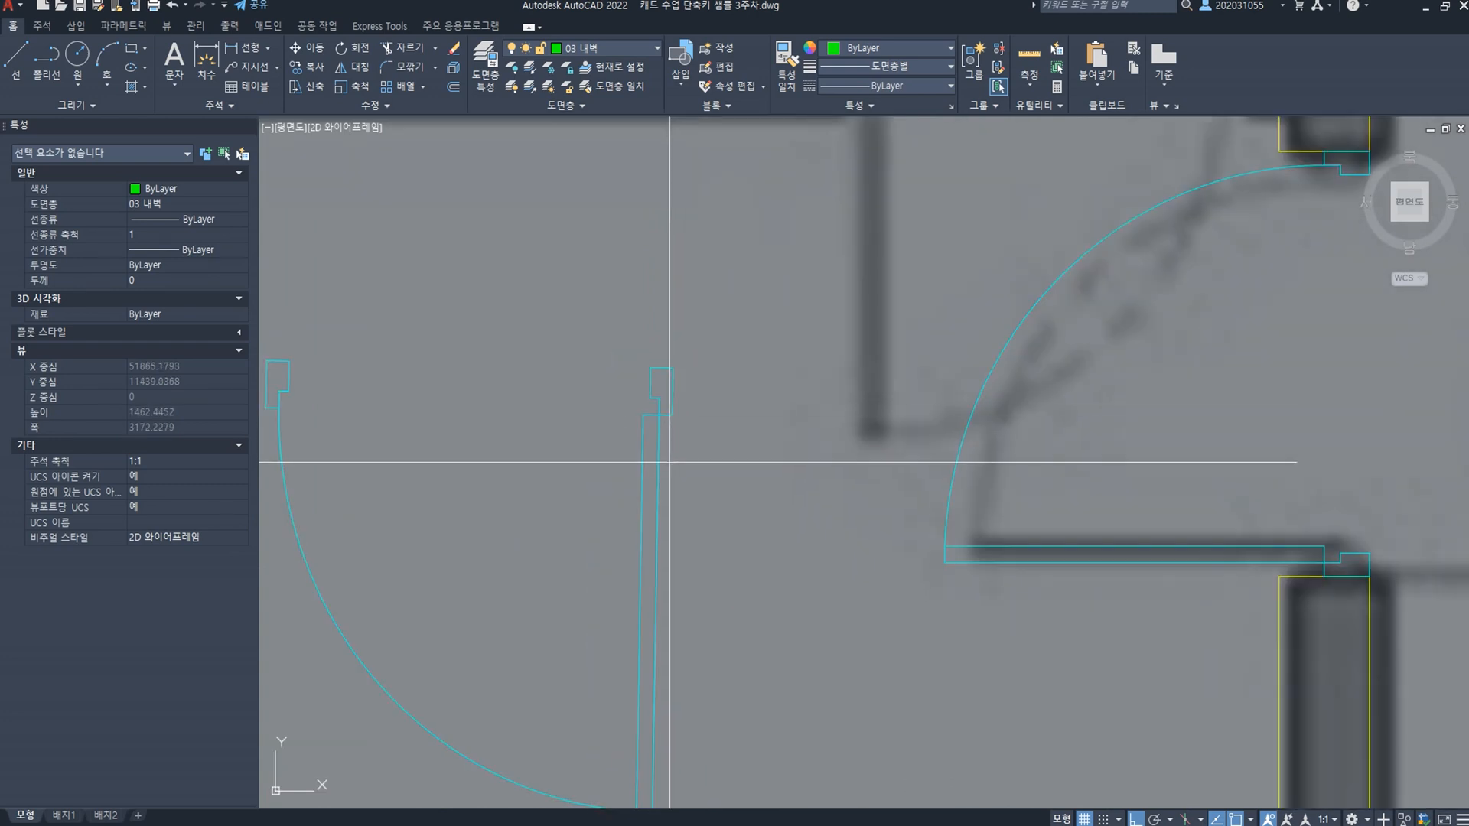
pyautogui.click(671, 392)
pyautogui.scroll(-7, 662, 459)
pyautogui.write('mi')
pyautogui.press('Return')
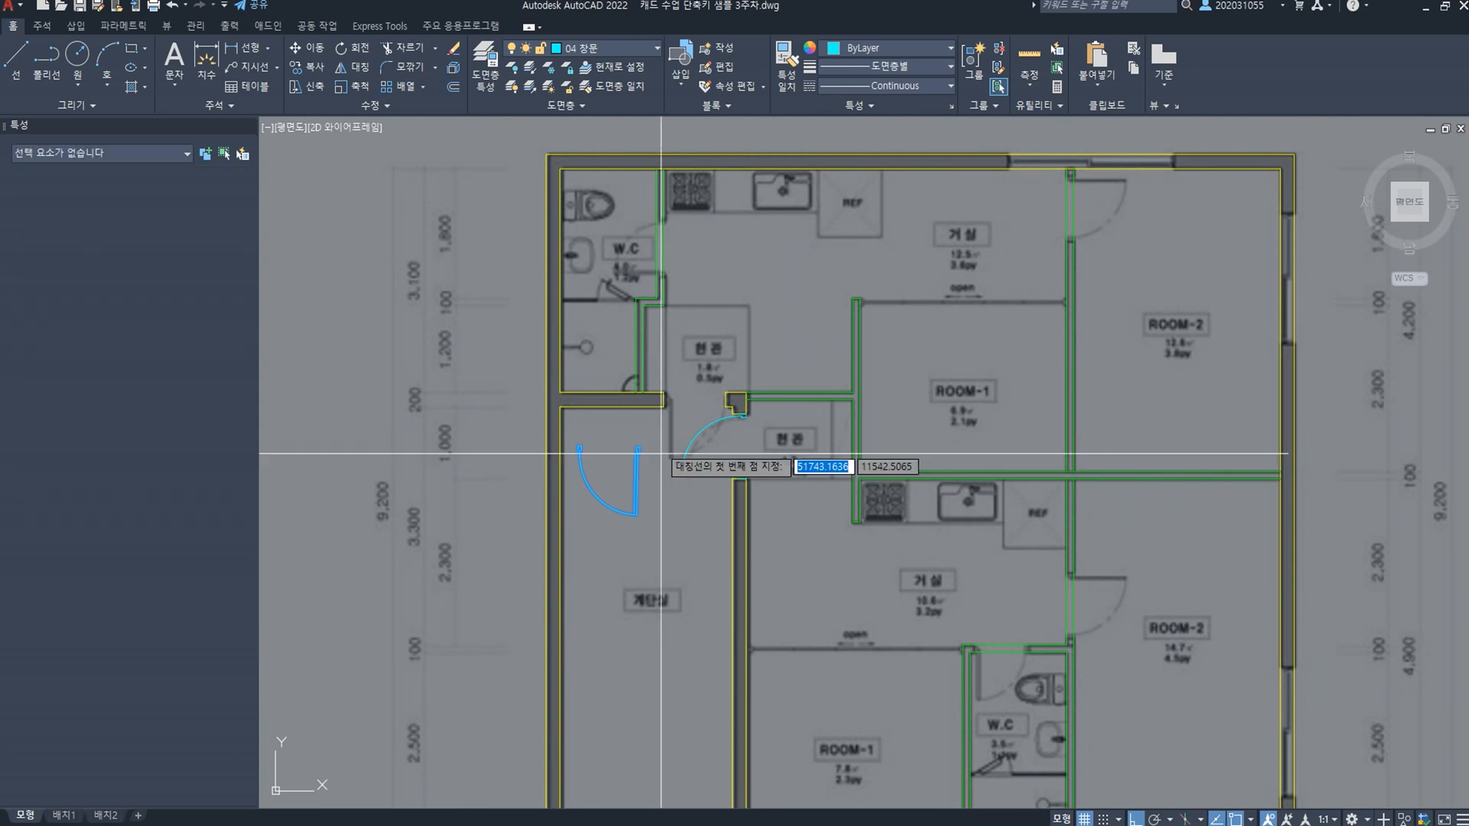
pyautogui.scroll(4, 661, 454)
pyautogui.click(450, 476)
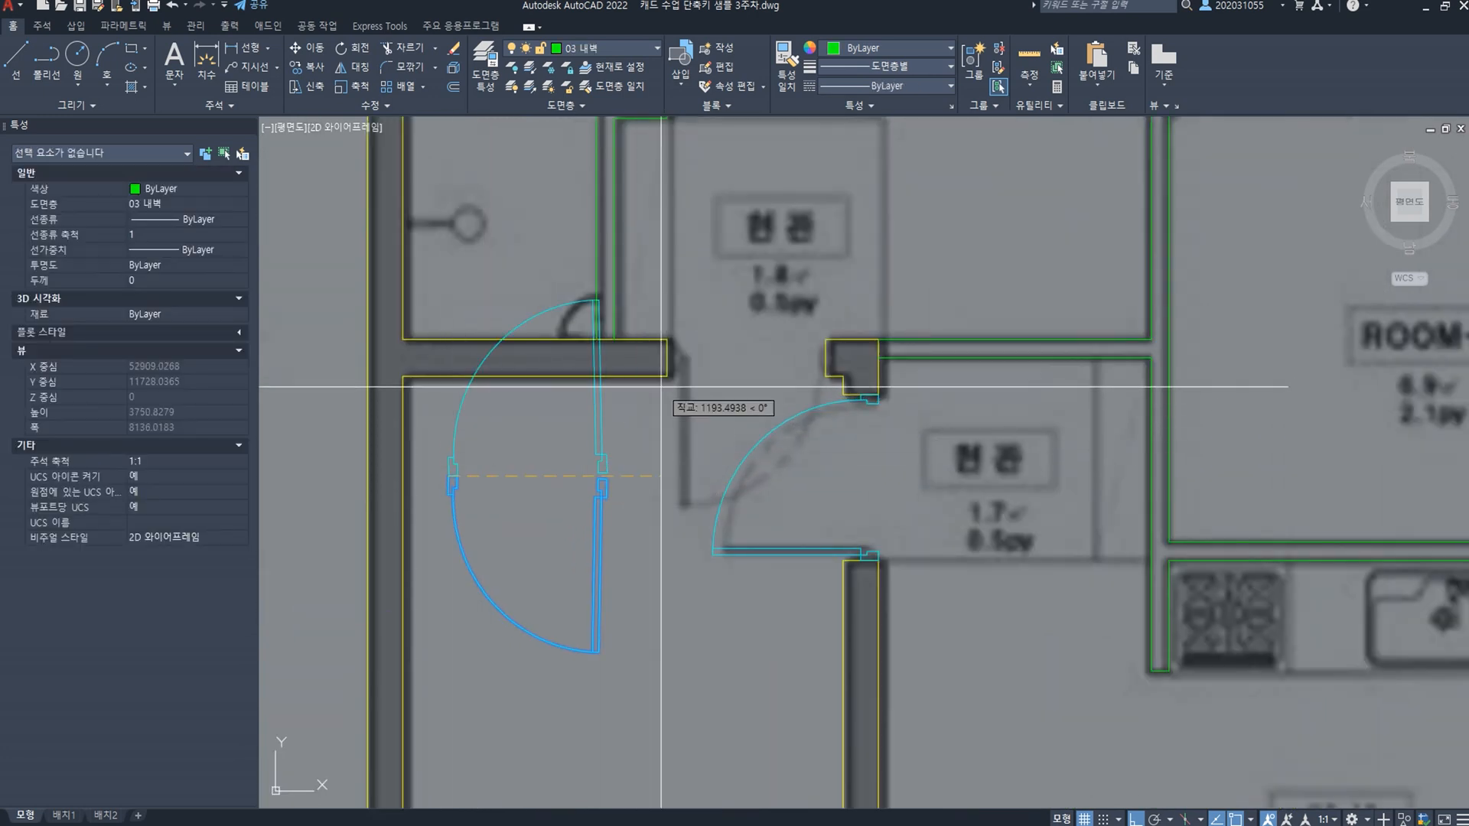
pyautogui.press('Escape')
# Step: Move the door block from the stairwell into the upper entrance opening, snapping its left frame to the wall end's upper corner
pyautogui.click(610, 514)
pyautogui.click(585, 506)
pyautogui.write('m')
pyautogui.press('Return')
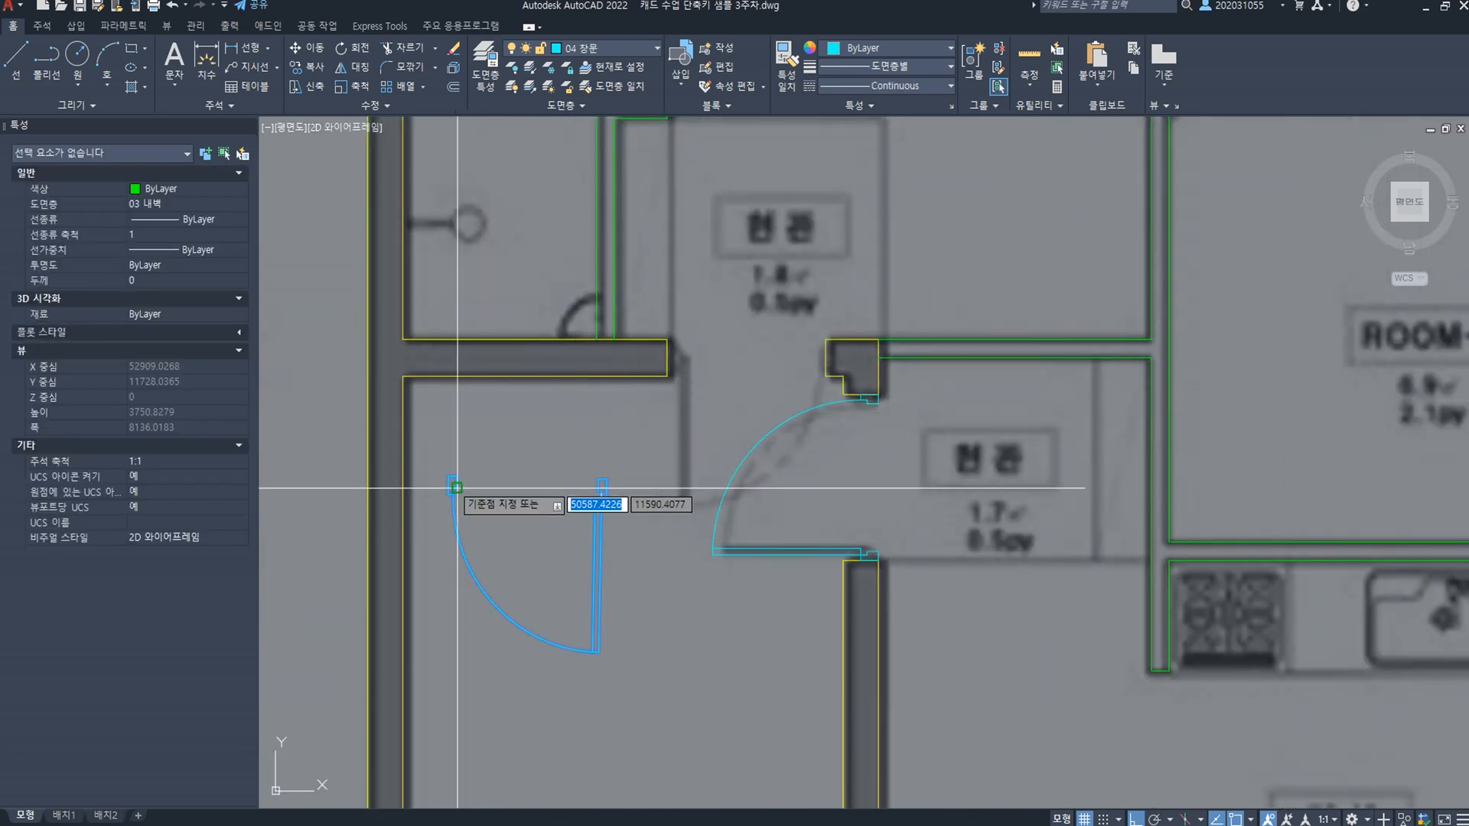
pyautogui.click(456, 487)
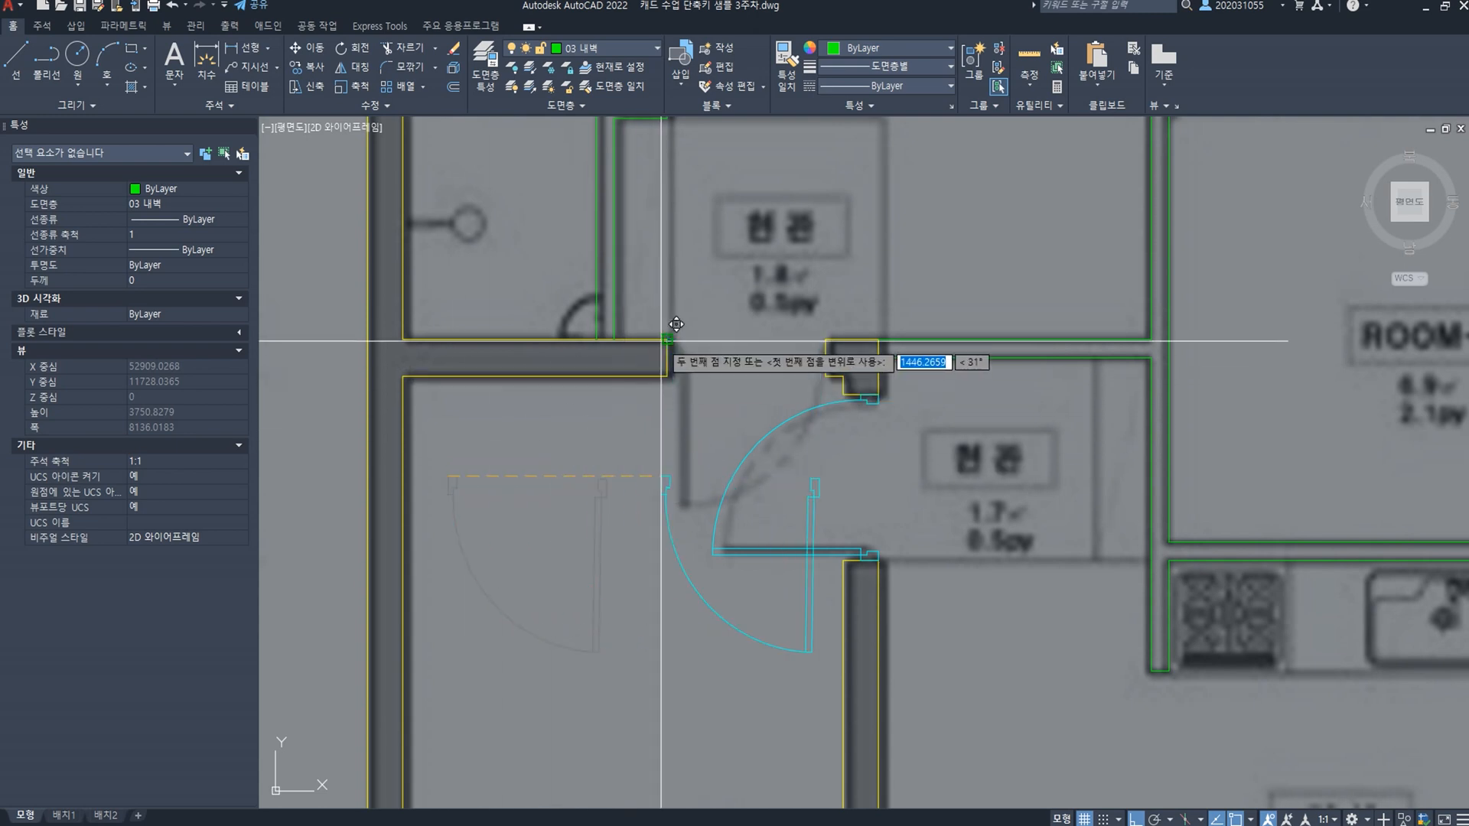
pyautogui.click(675, 426)
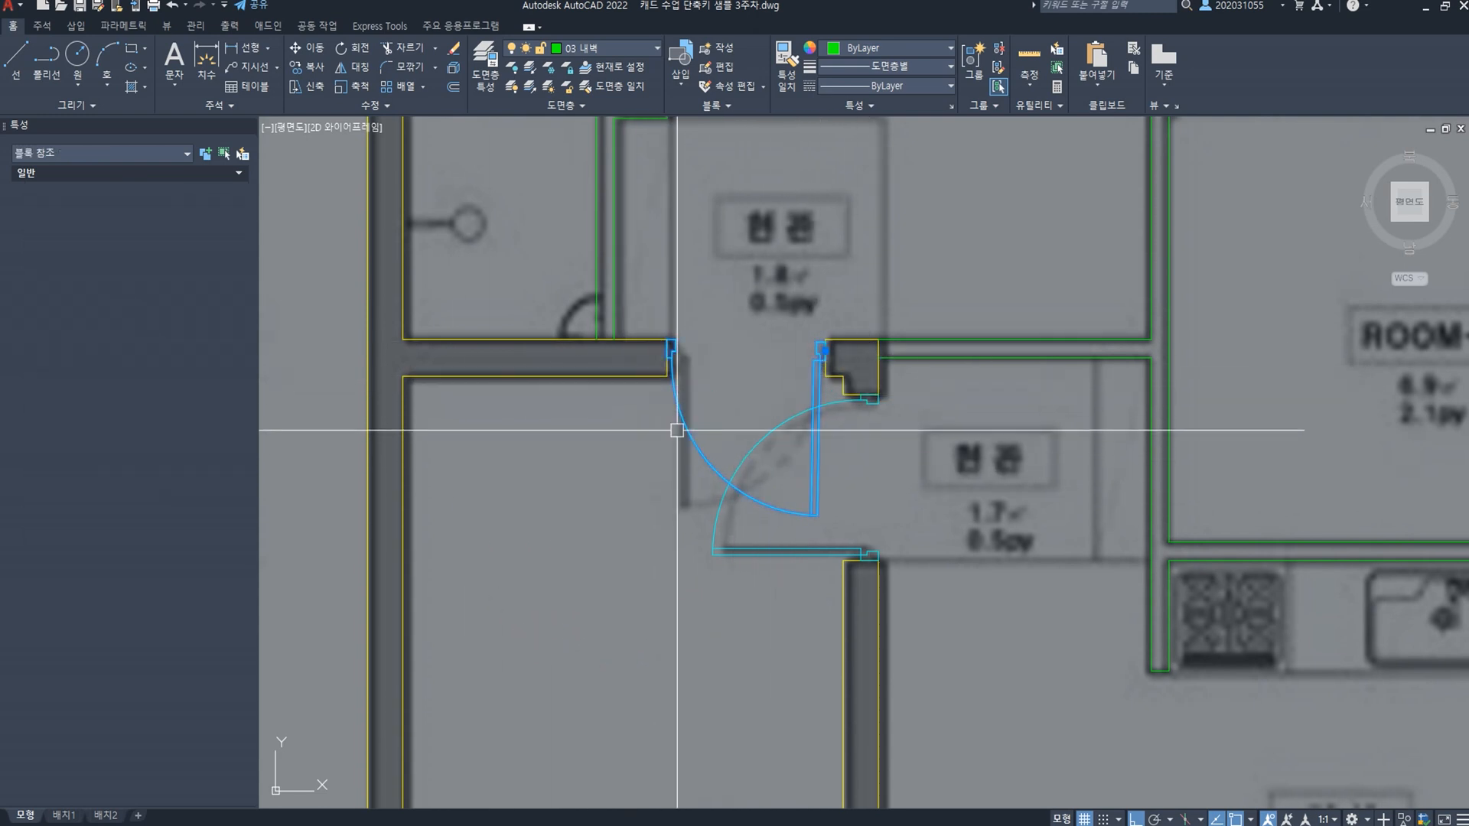
# Step: Mirror the upper entrance door block about a vertical axis through the left wall end and delete the original block
pyautogui.scroll(4, 696, 413)
pyautogui.click(702, 394)
pyautogui.click(650, 488)
pyautogui.write('mi')
pyautogui.press('Return')
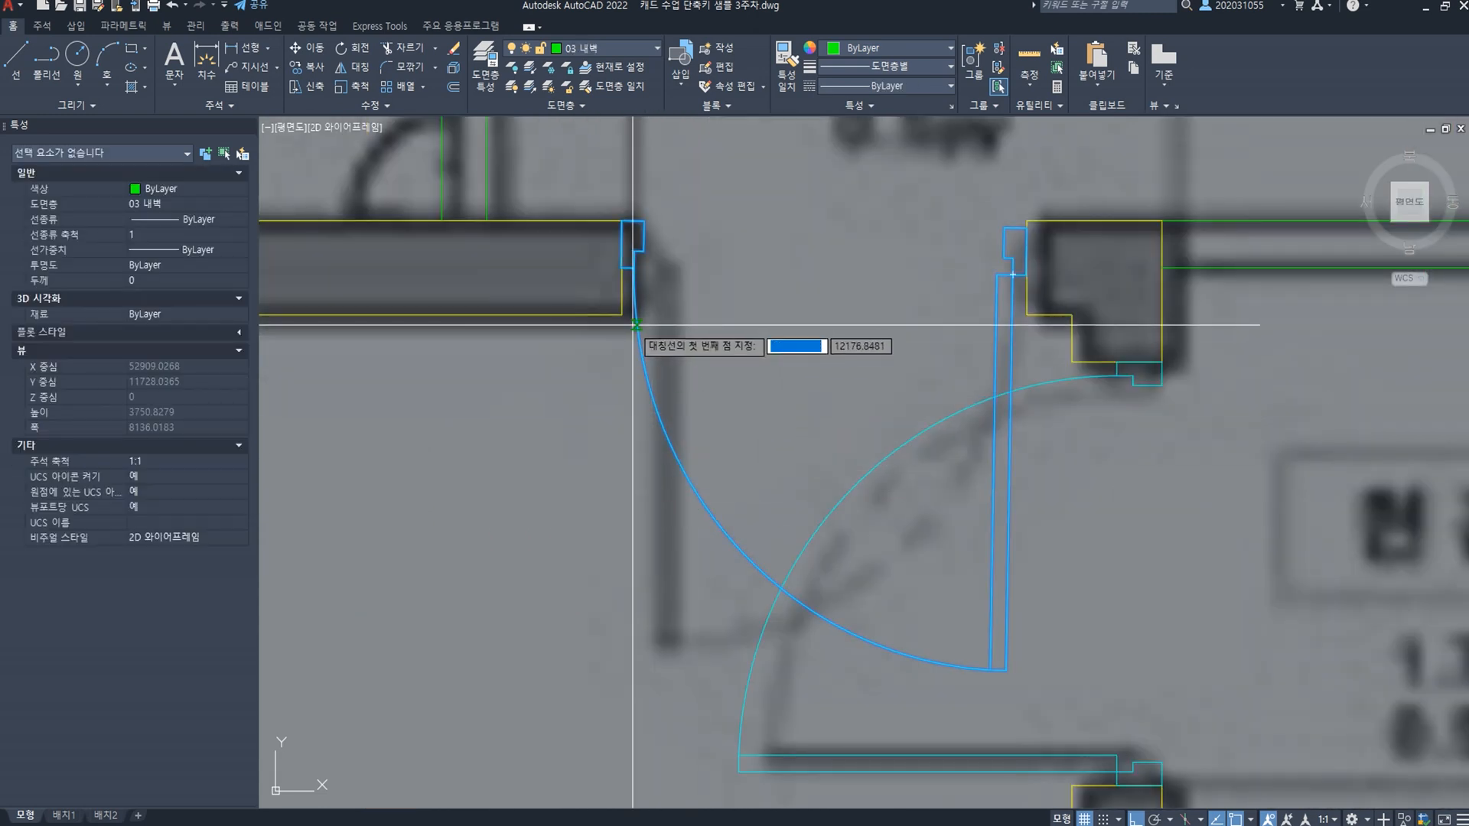
pyautogui.click(621, 313)
pyautogui.scroll(2, 623, 297)
pyautogui.press('Return')
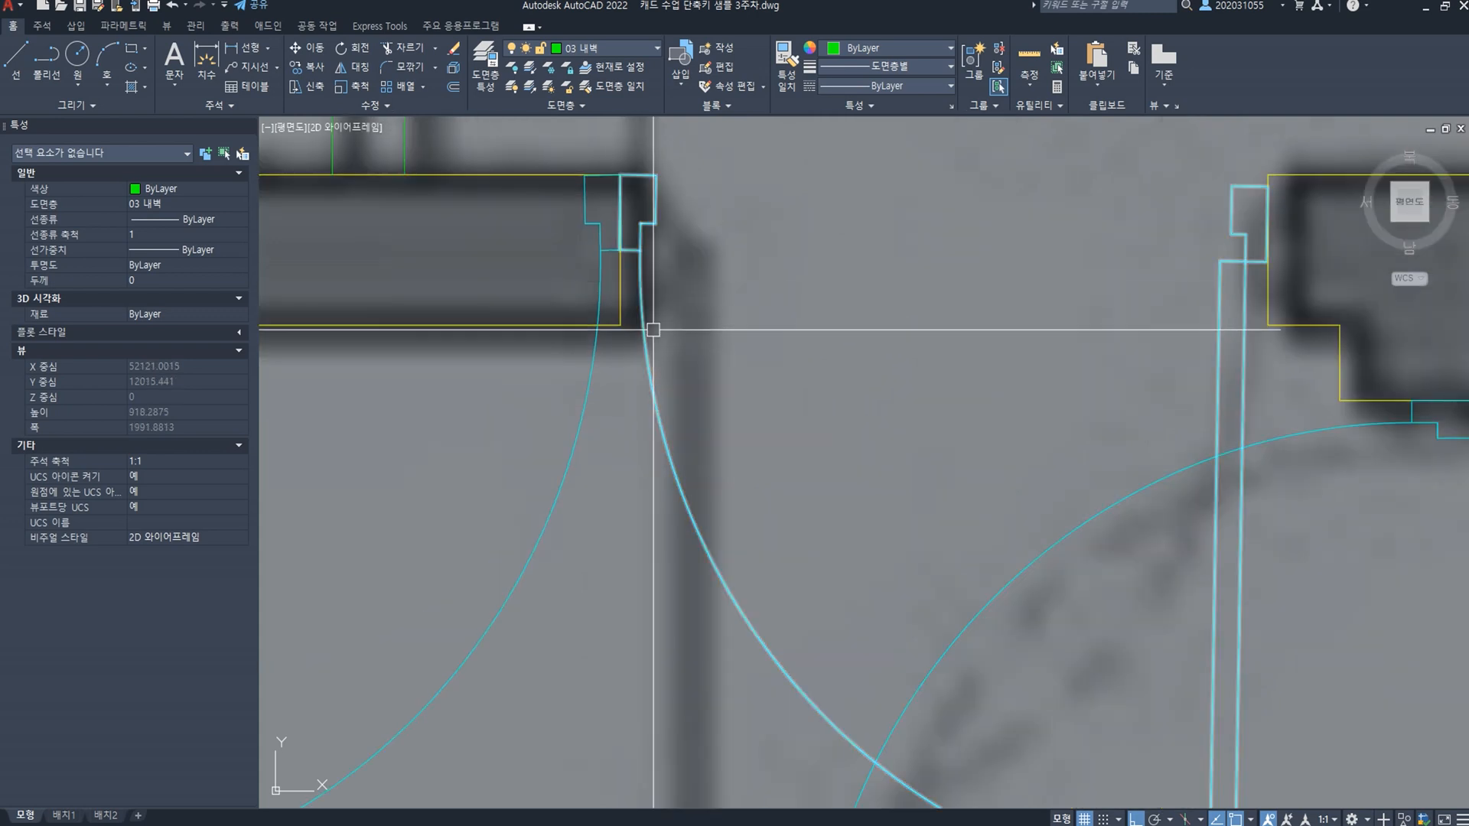
pyautogui.click(651, 331)
pyautogui.press('Delete')
# Step: Move the mirrored door block into the upper entrance opening with its hinge-side frame corner on the left wall end's upper corner
pyautogui.click(583, 443)
pyautogui.scroll(-4, 496, 468)
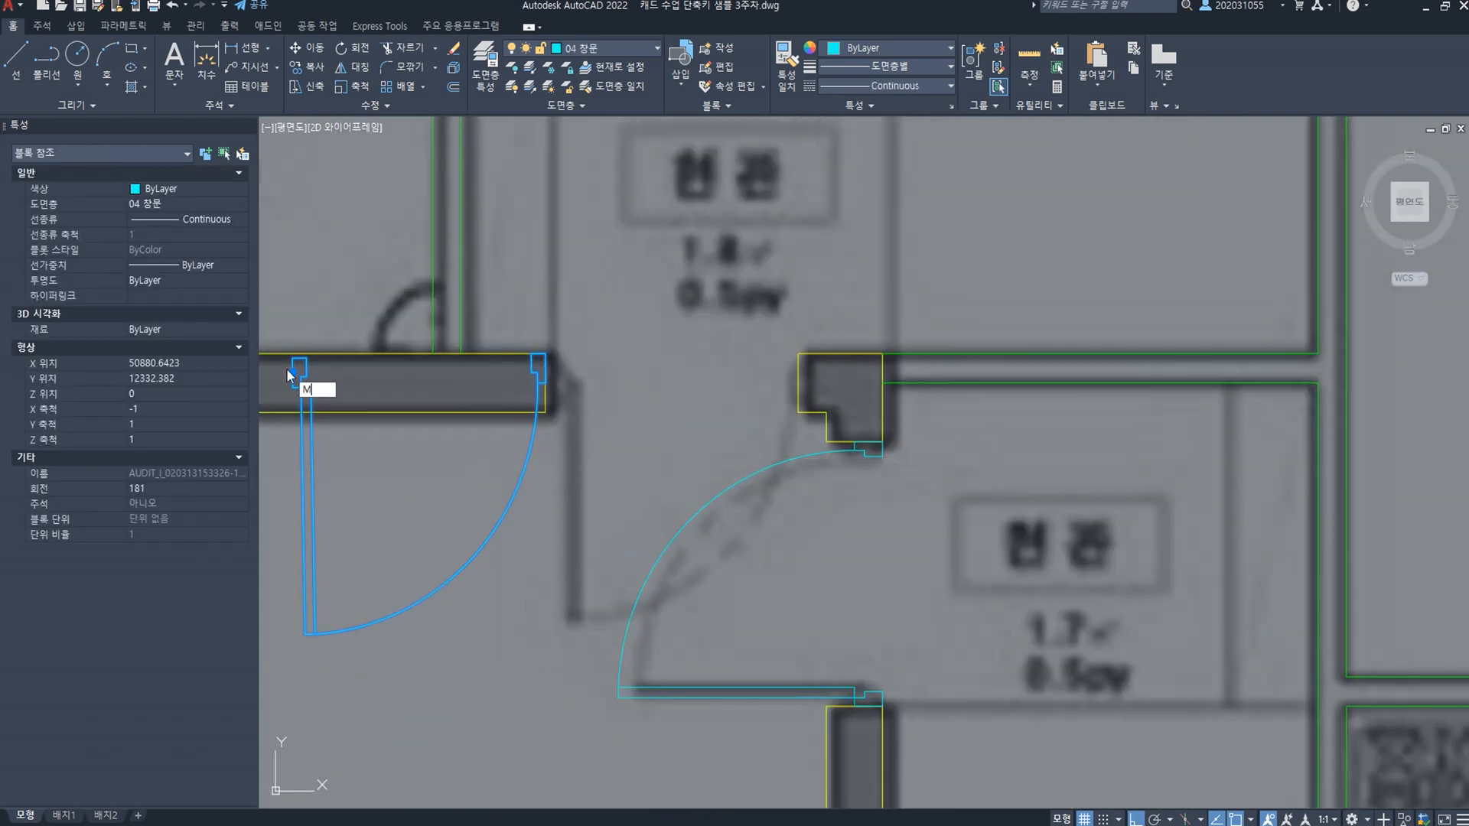
pyautogui.scroll(3, 289, 372)
pyautogui.press('Return')
pyautogui.click(299, 338)
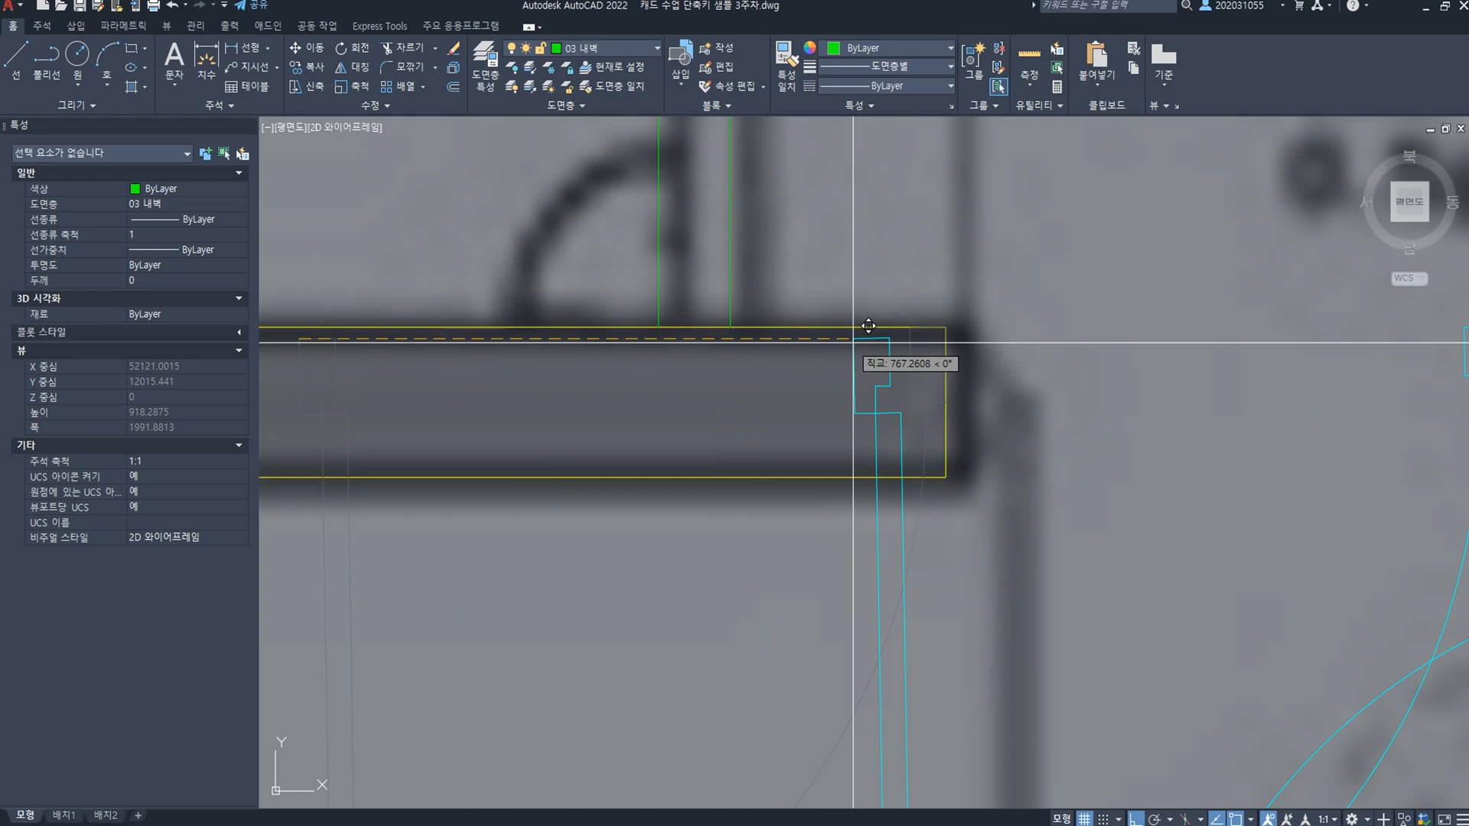
pyautogui.click(943, 326)
pyautogui.scroll(-3, 942, 326)
# Step: Rotate the upper entrance door block by reference about its hinge corner so its frame aligns with the vertical wall end
pyautogui.click(947, 391)
pyautogui.scroll(2, 952, 375)
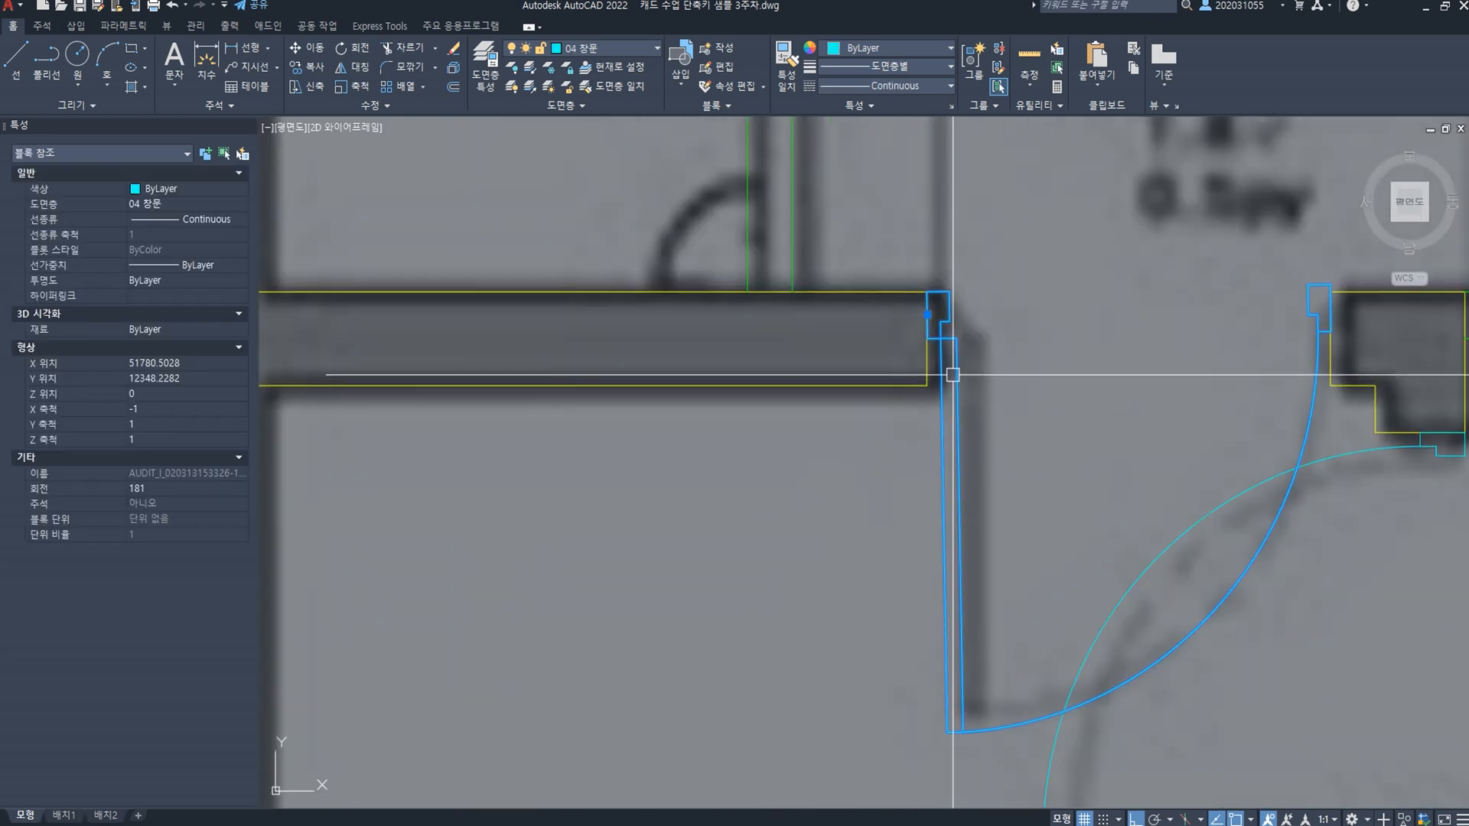
pyautogui.write('R')
pyautogui.press('Return')
pyautogui.scroll(3, 918, 298)
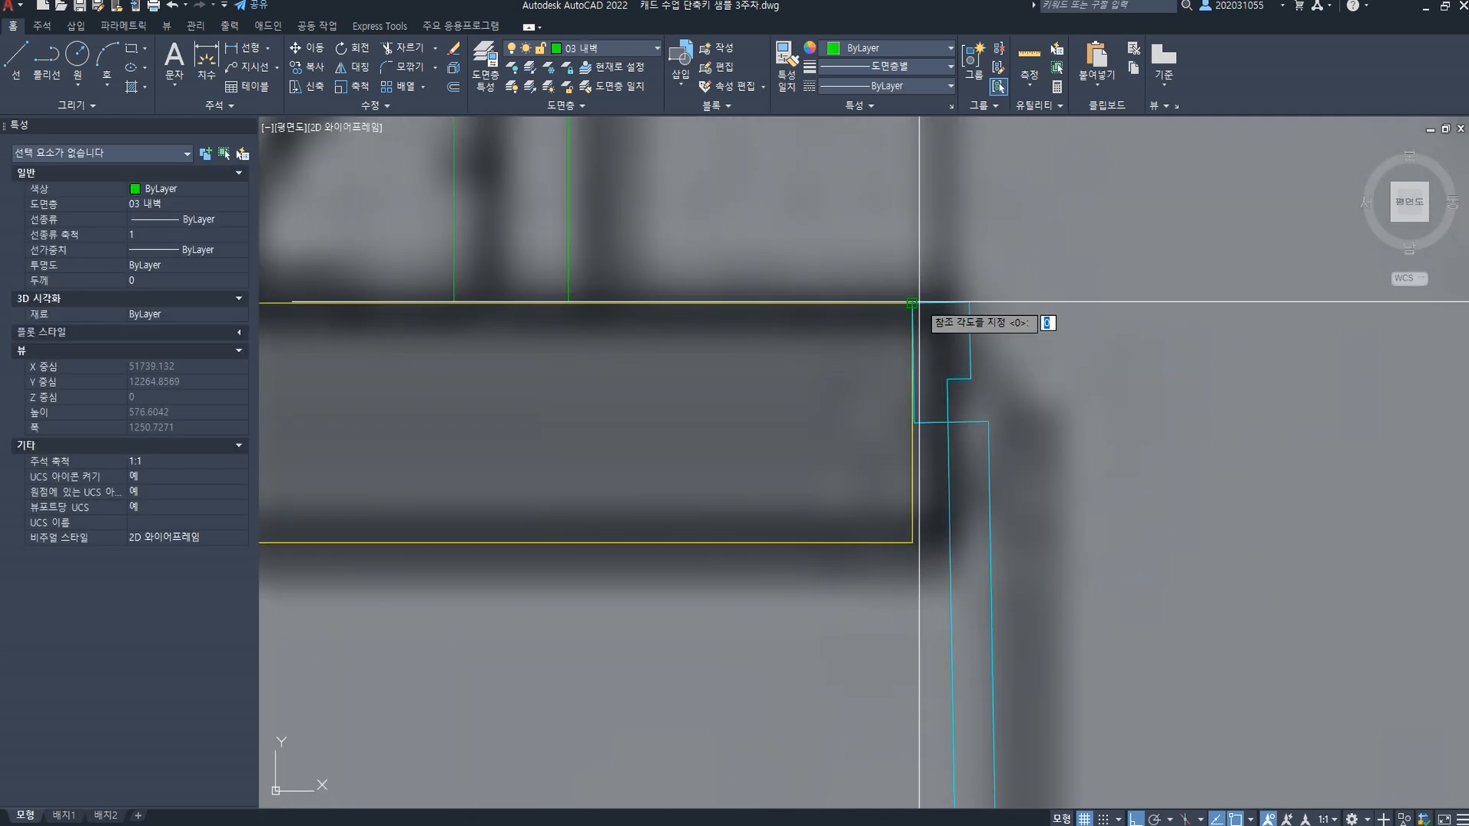
pyautogui.scroll(3, 916, 382)
pyautogui.click(907, 481)
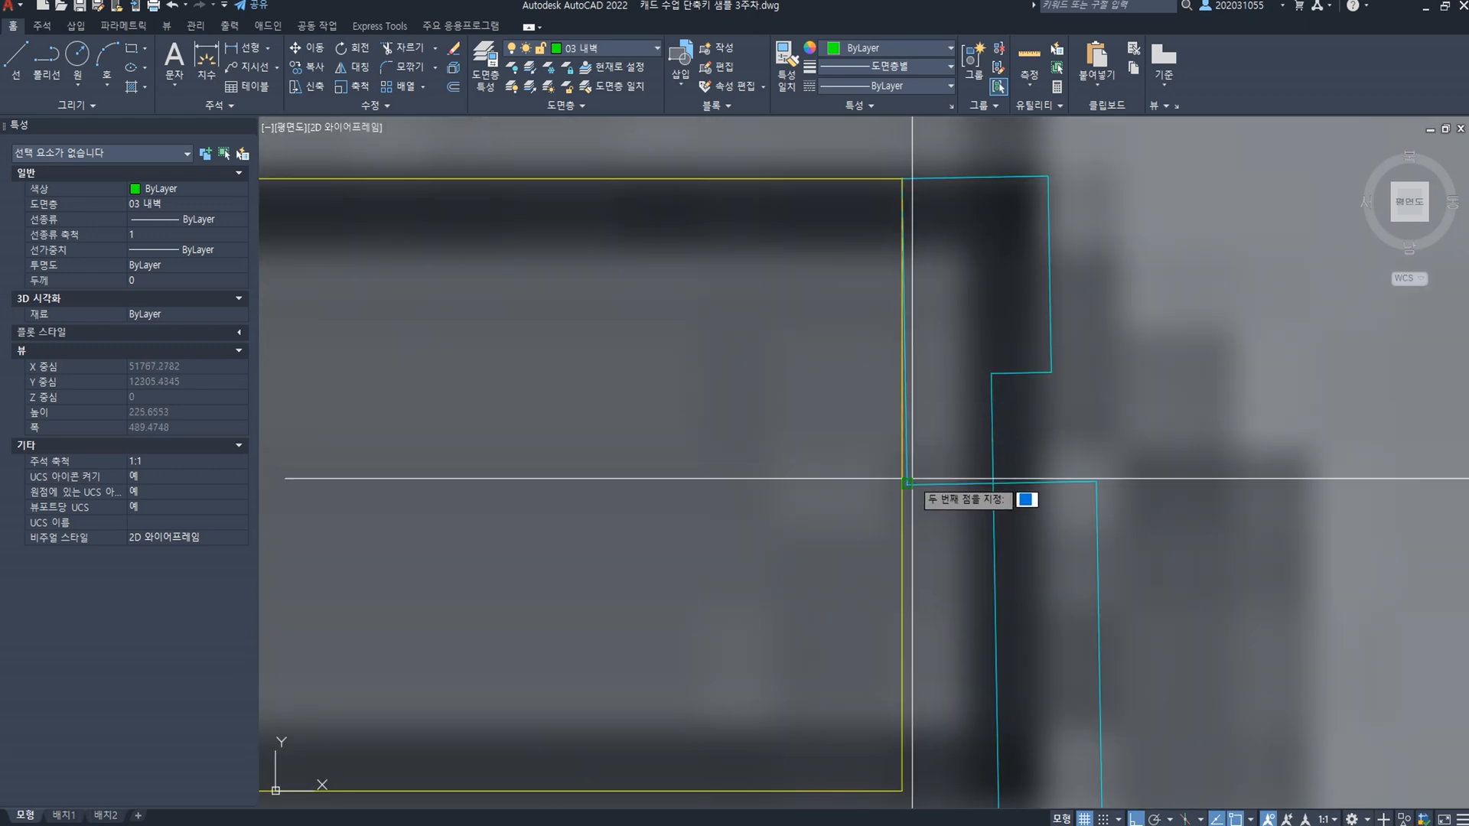
pyautogui.click(911, 482)
pyautogui.click(906, 506)
pyautogui.scroll(-10, 916, 497)
pyautogui.moveTo(1048, 577); pyautogui.dragTo(753, 462, button='middle')
pyautogui.scroll(2, 817, 513)
pyautogui.scroll(2, 812, 533)
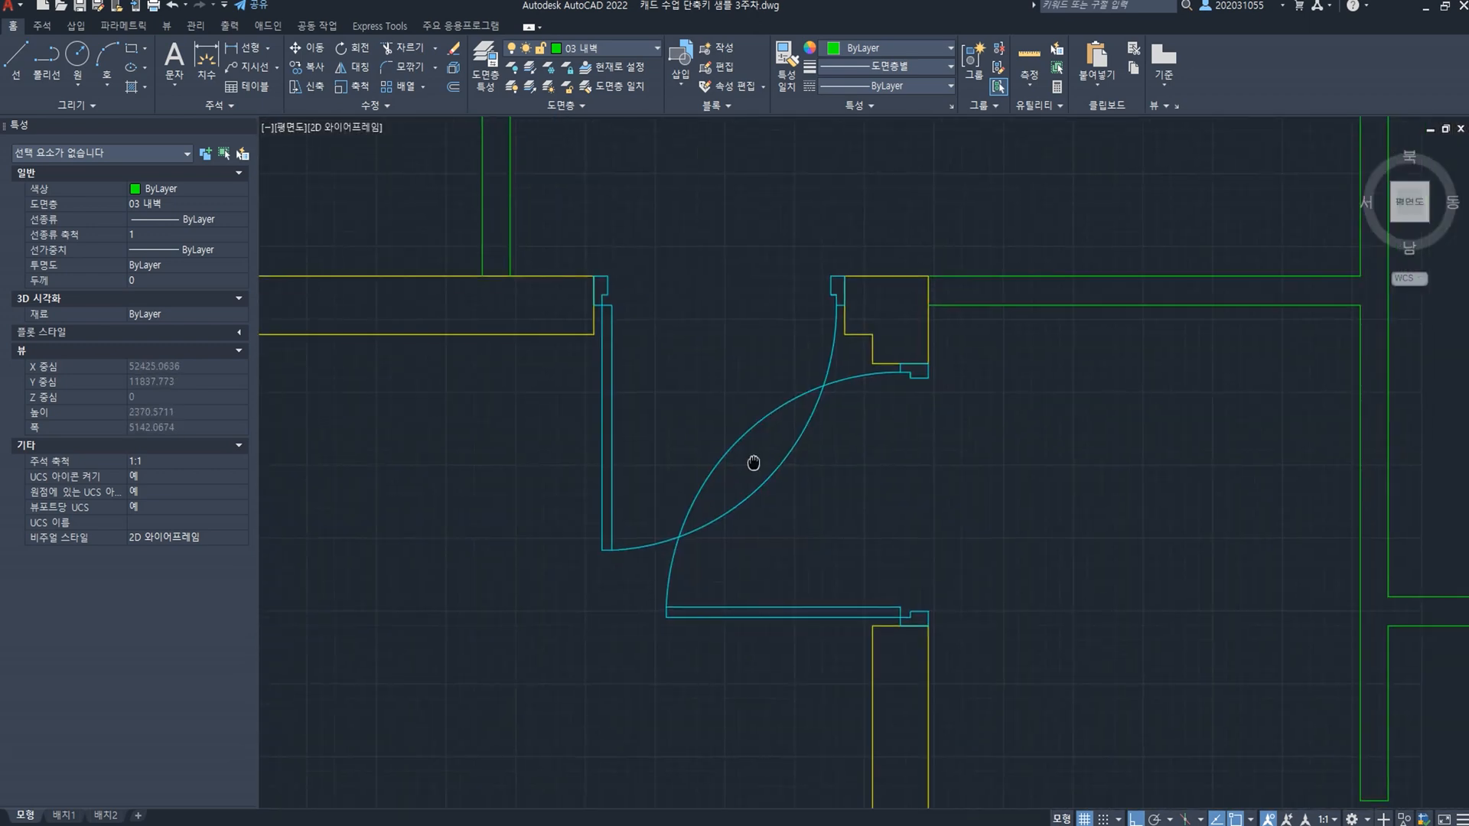
# Step: Draw a horizontal polyline about 1256 long across the wall just below the lower unit's ROOM-2 doorway
pyautogui.scroll(-6, 841, 497)
pyautogui.scroll(3, 941, 382)
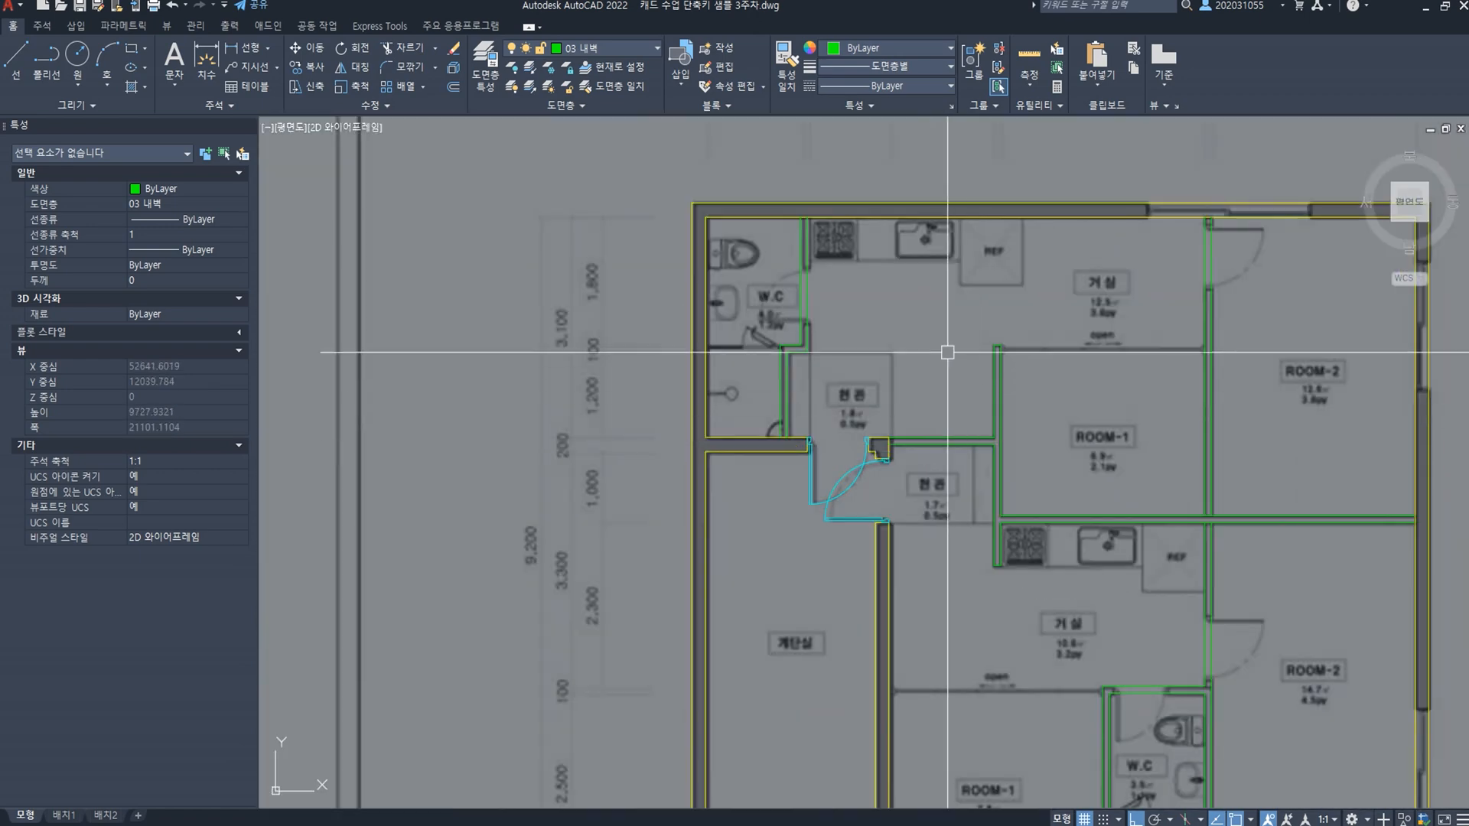
pyautogui.moveTo(991, 492); pyautogui.dragTo(813, 441, button='middle')
pyautogui.moveTo(1026, 569); pyautogui.dragTo(883, 452, button='middle')
pyautogui.scroll(2, 896, 473)
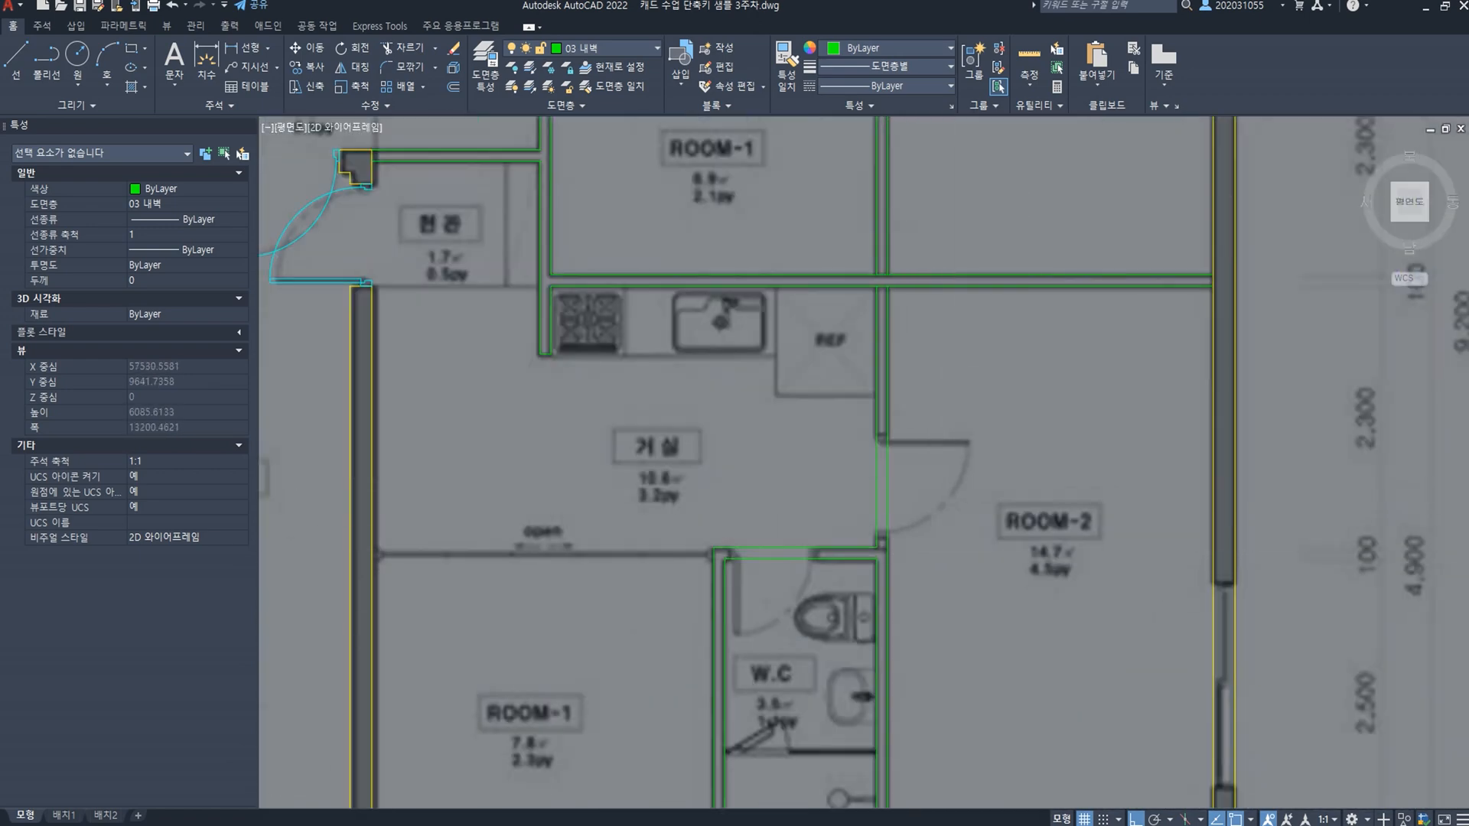
pyautogui.scroll(4, 880, 547)
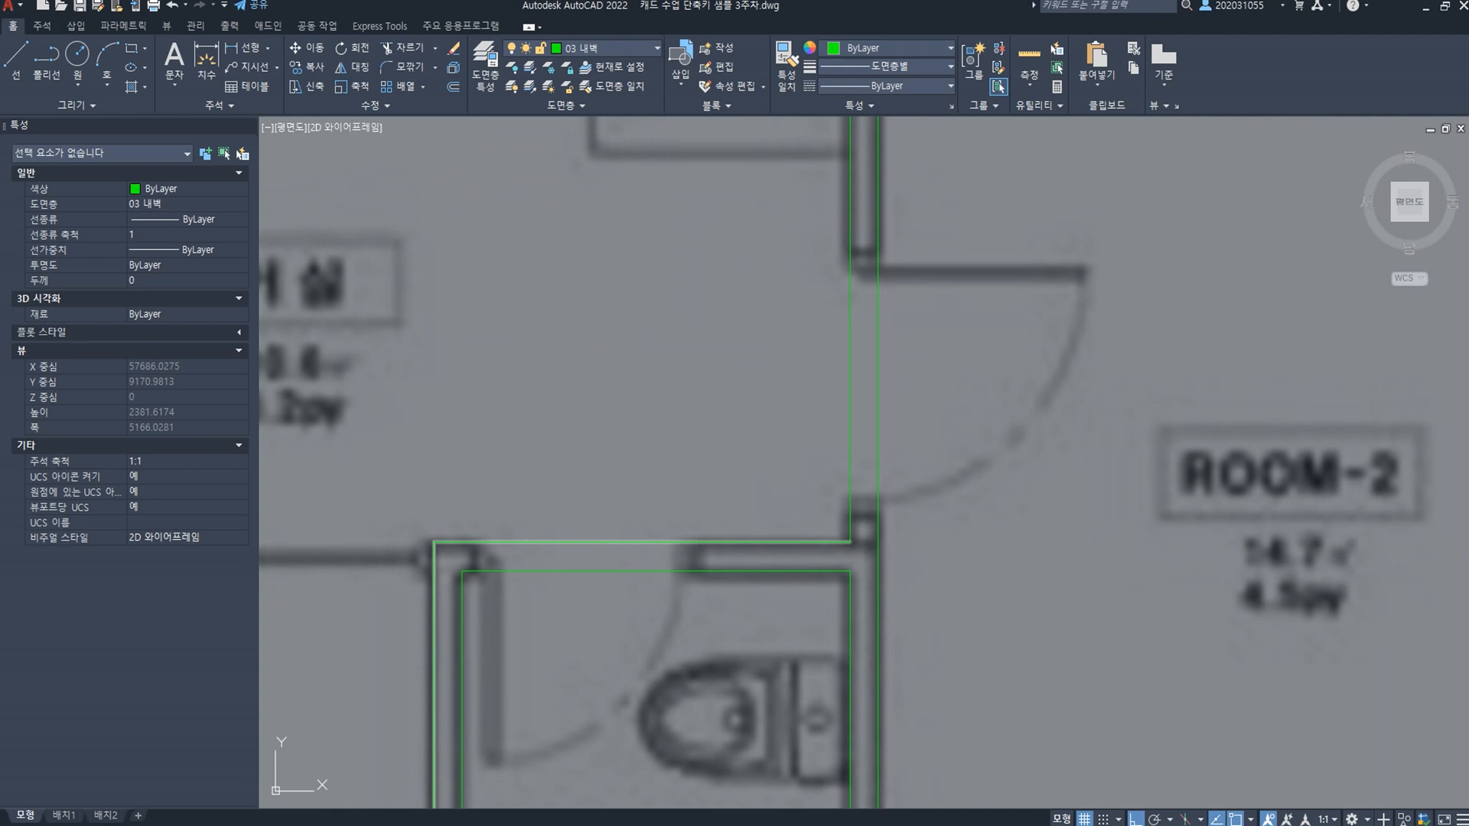
pyautogui.write('pl')
pyautogui.press('space')
pyautogui.click(766, 542)
pyautogui.click(1113, 547)
pyautogui.press('space')
# Step: Move the horizontal polyline straight up to the lower jamb of the ROOM-2 doorway
pyautogui.click(1080, 601)
pyautogui.click(1000, 443)
pyautogui.write('m')
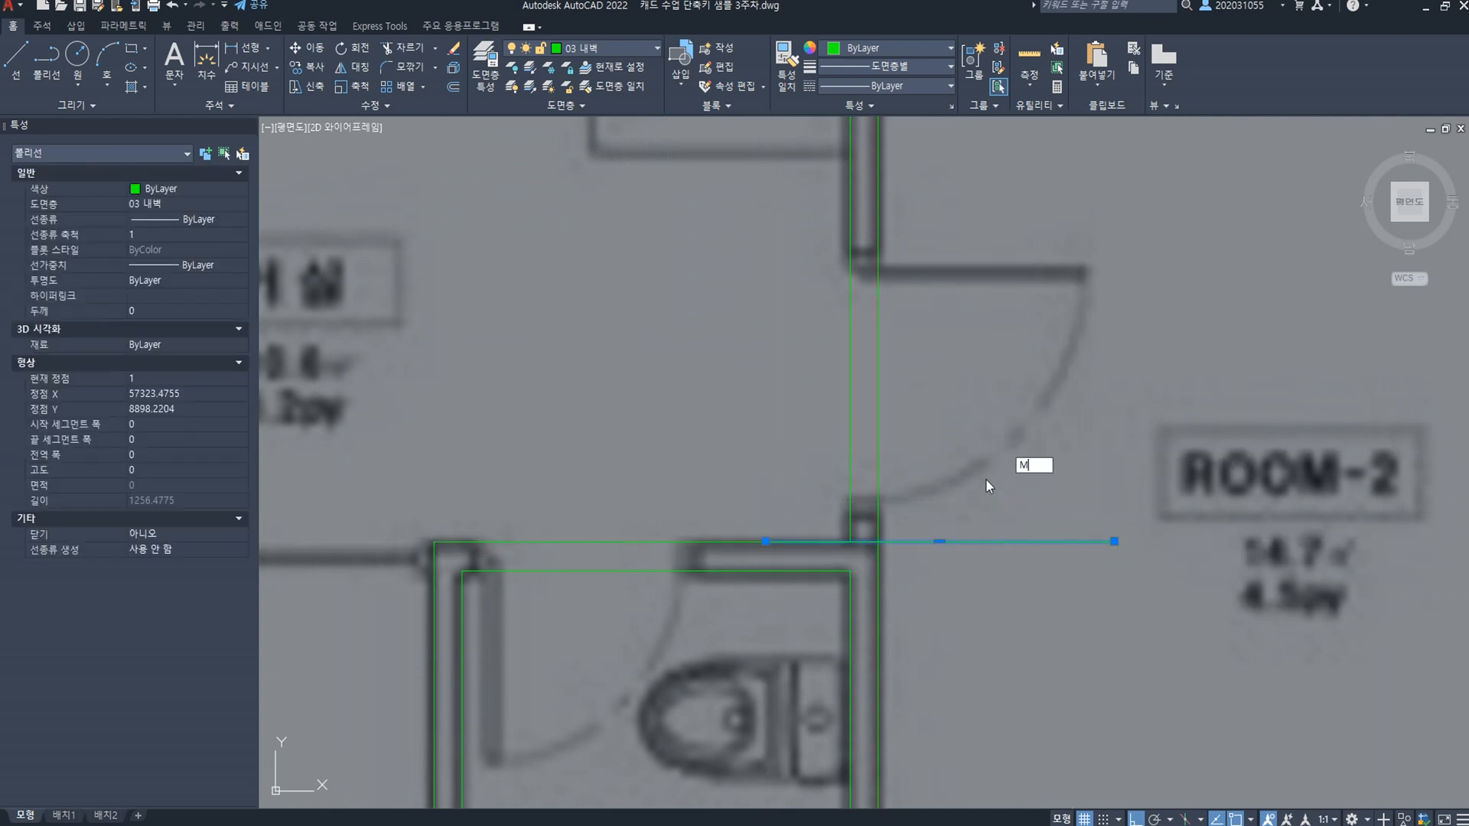
pyautogui.press('space')
pyautogui.click(968, 484)
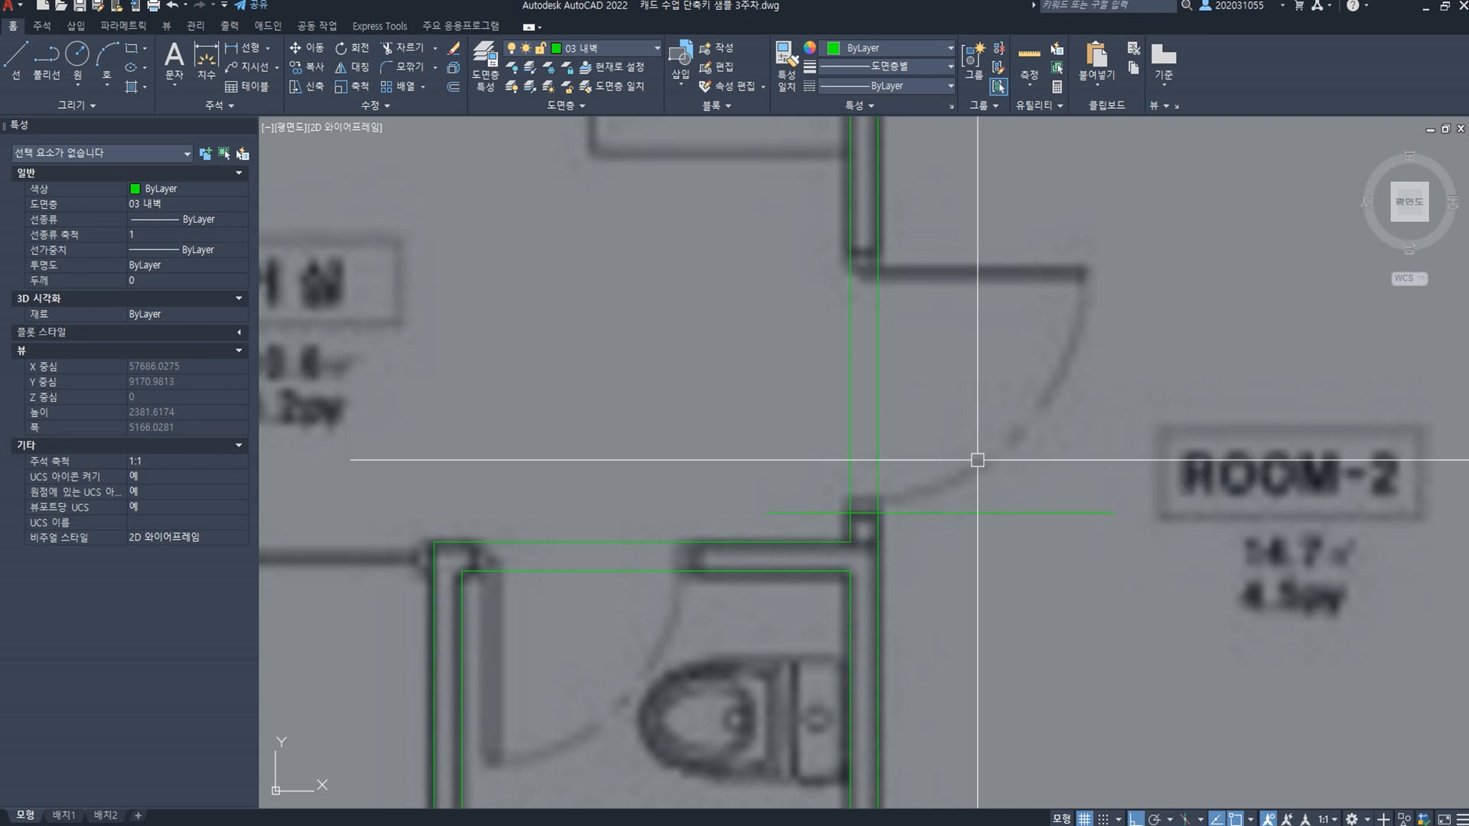
# Step: Copy the lower jamb line straight up to the upper jamb of the ROOM-2 doorway
pyautogui.click(1003, 564)
pyautogui.click(951, 426)
pyautogui.write('m')
pyautogui.press('space')
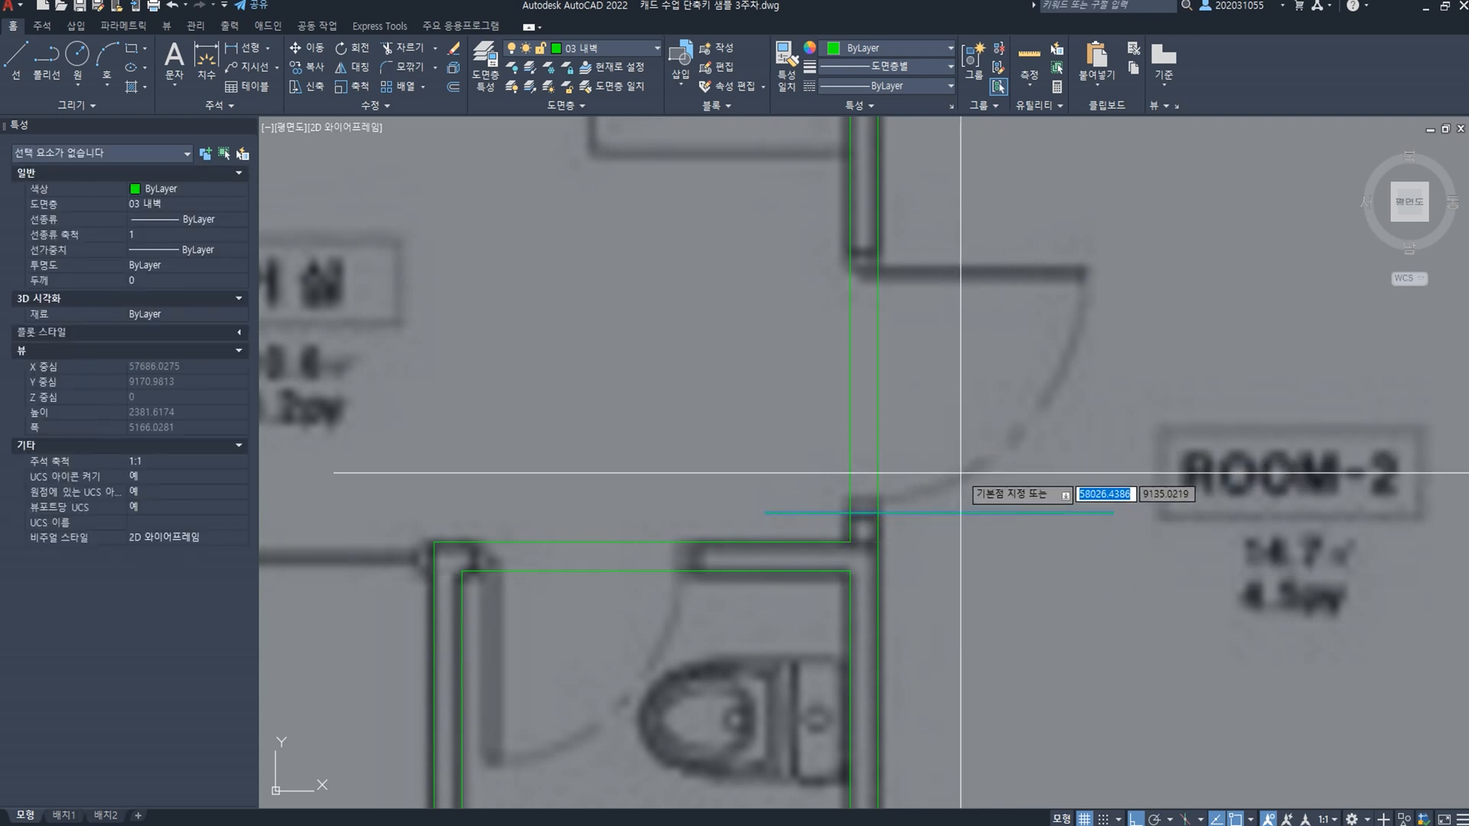
pyautogui.click(961, 472)
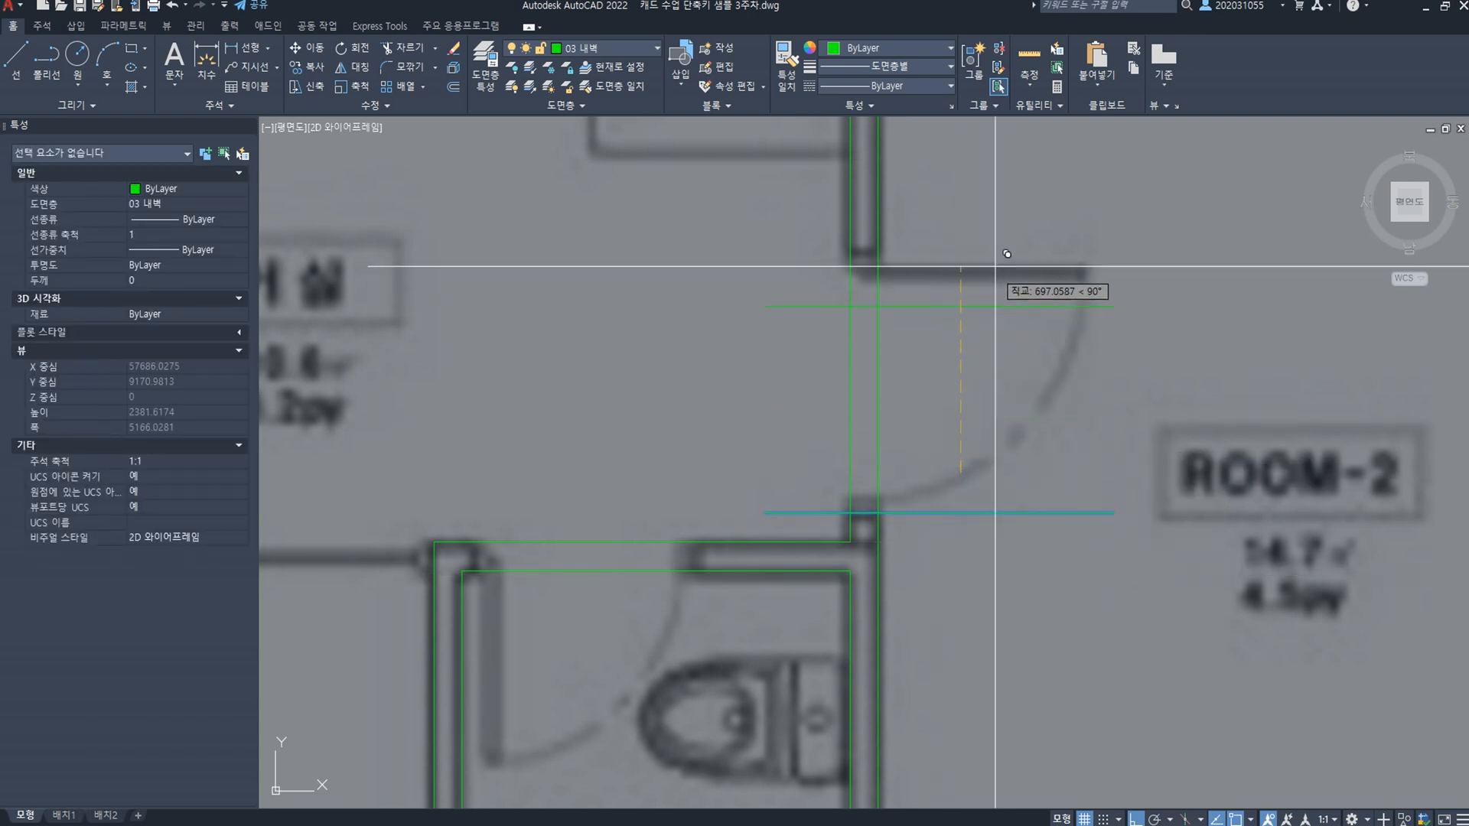
pyautogui.click(998, 215)
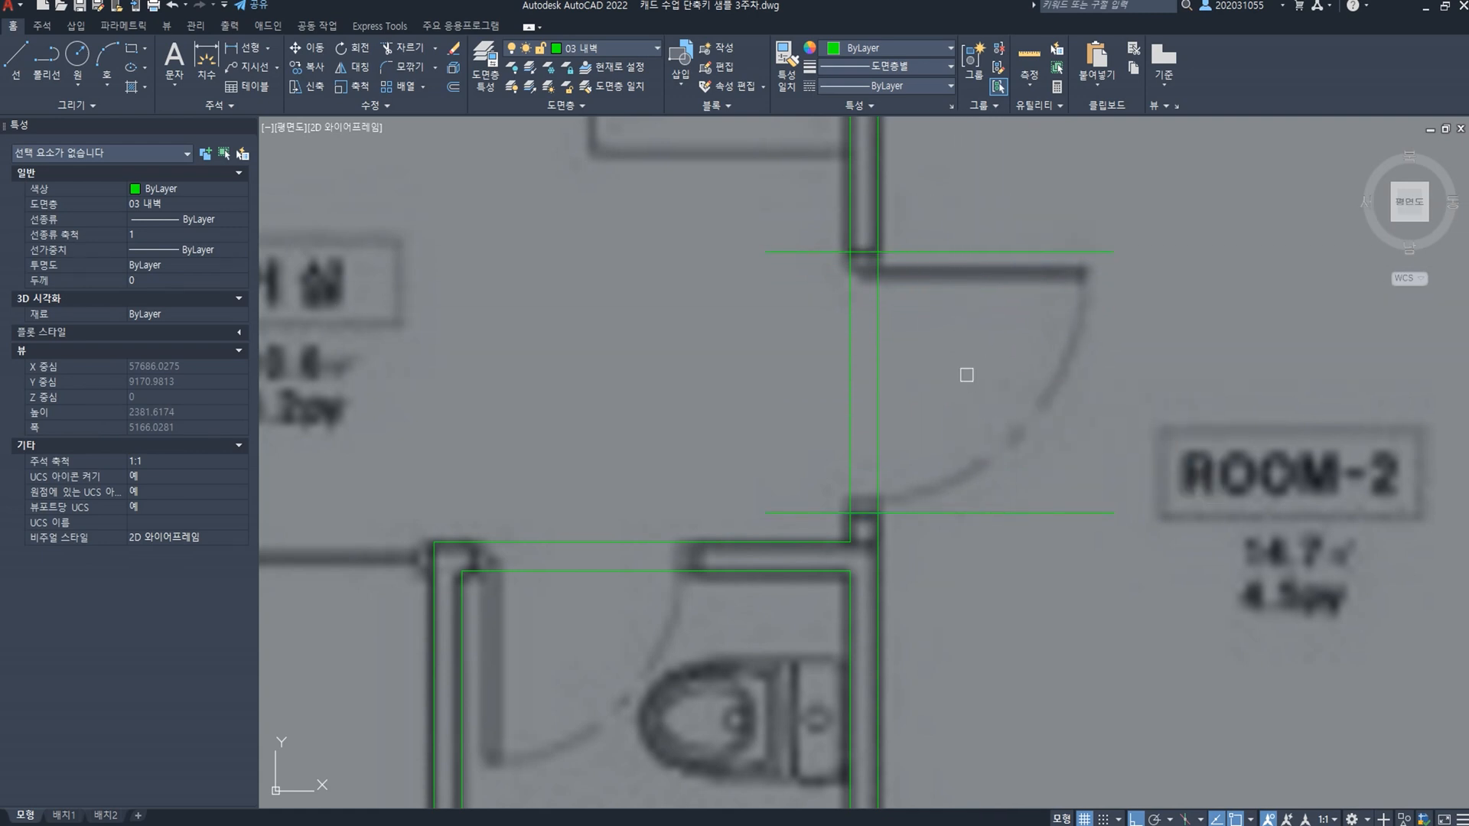
# Step: Remove the wall lines between the two ROOM-2 jamb lines and join the jambs to the walls, closing both ends of the opening
pyautogui.scroll(4, 857, 532)
pyautogui.write('V')
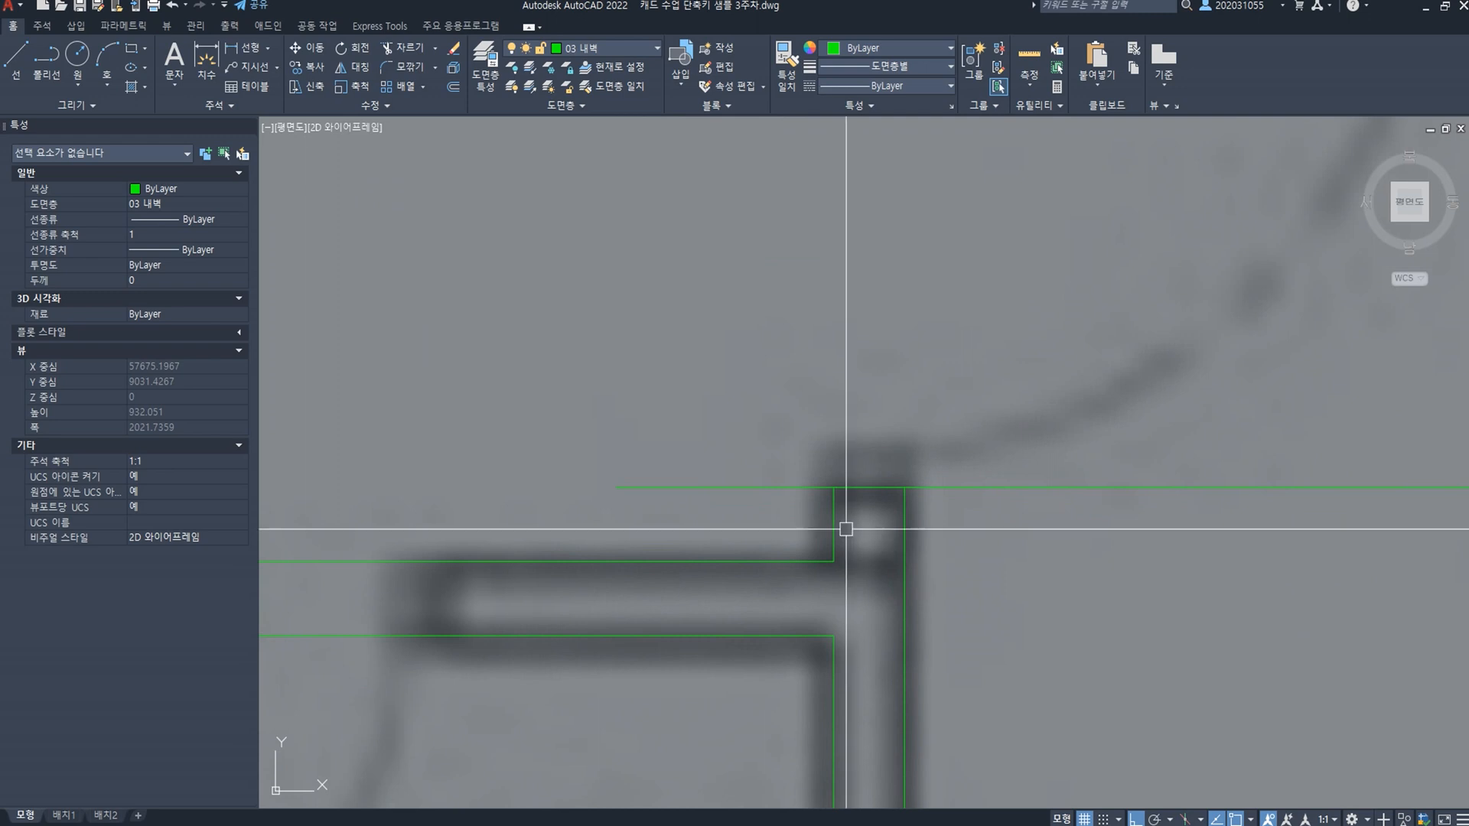
pyautogui.click(862, 485)
pyautogui.press('space')
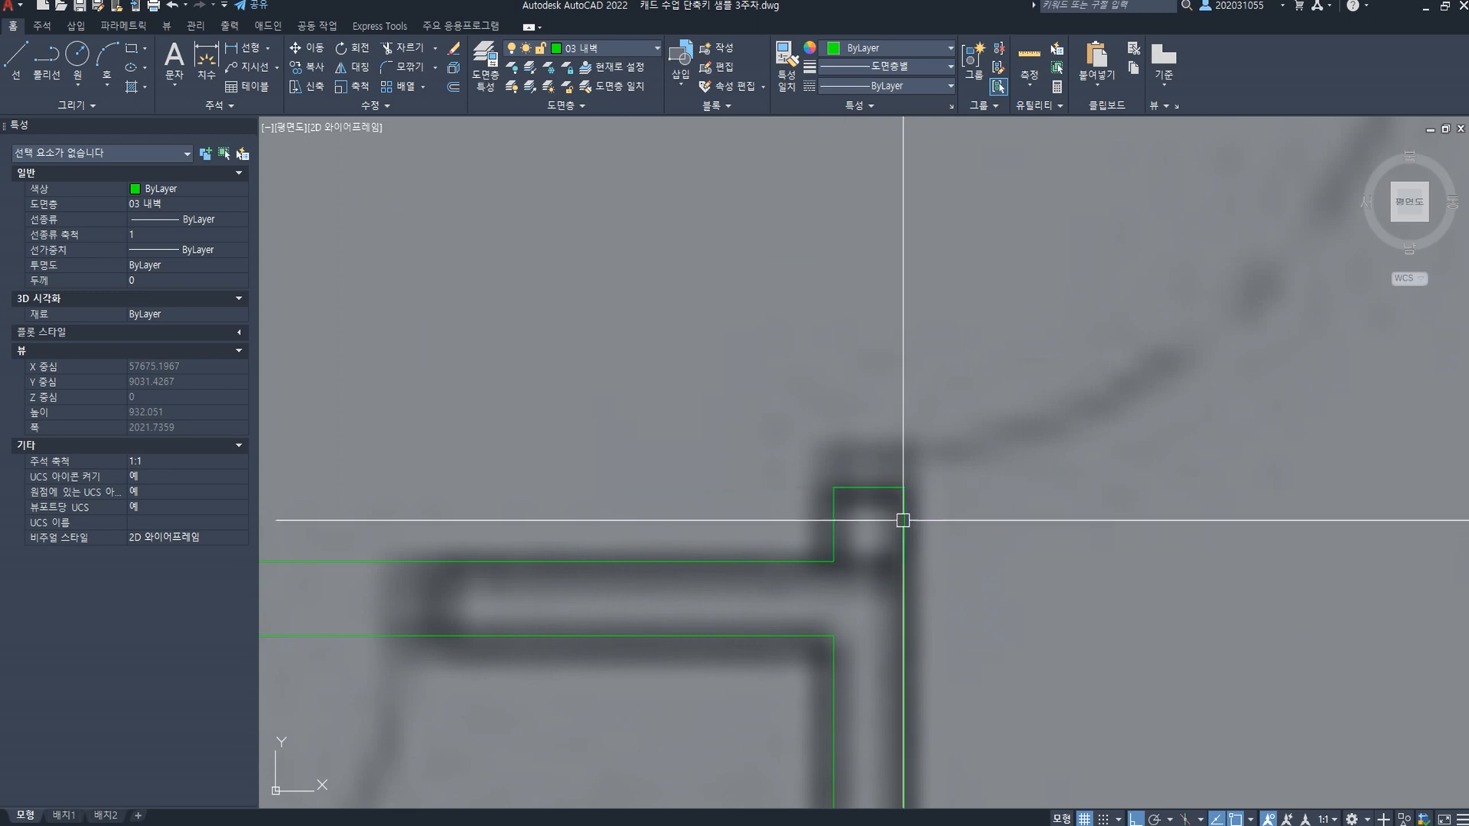
pyautogui.scroll(-4, 902, 520)
pyautogui.scroll(4, 855, 350)
pyautogui.click(839, 421)
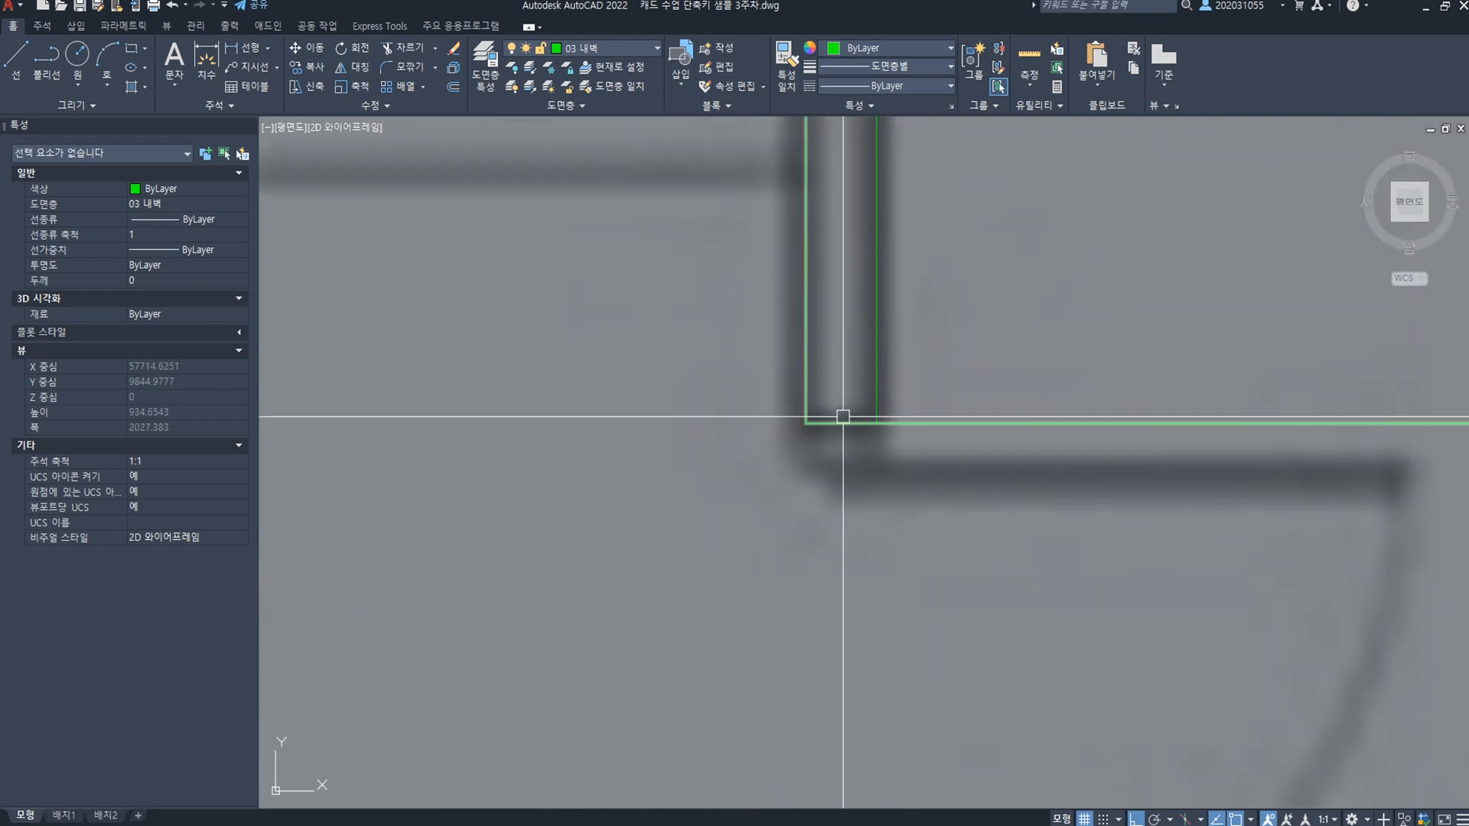
pyautogui.press('space')
pyautogui.click(852, 421)
pyautogui.click(878, 391)
pyautogui.scroll(-8, 877, 391)
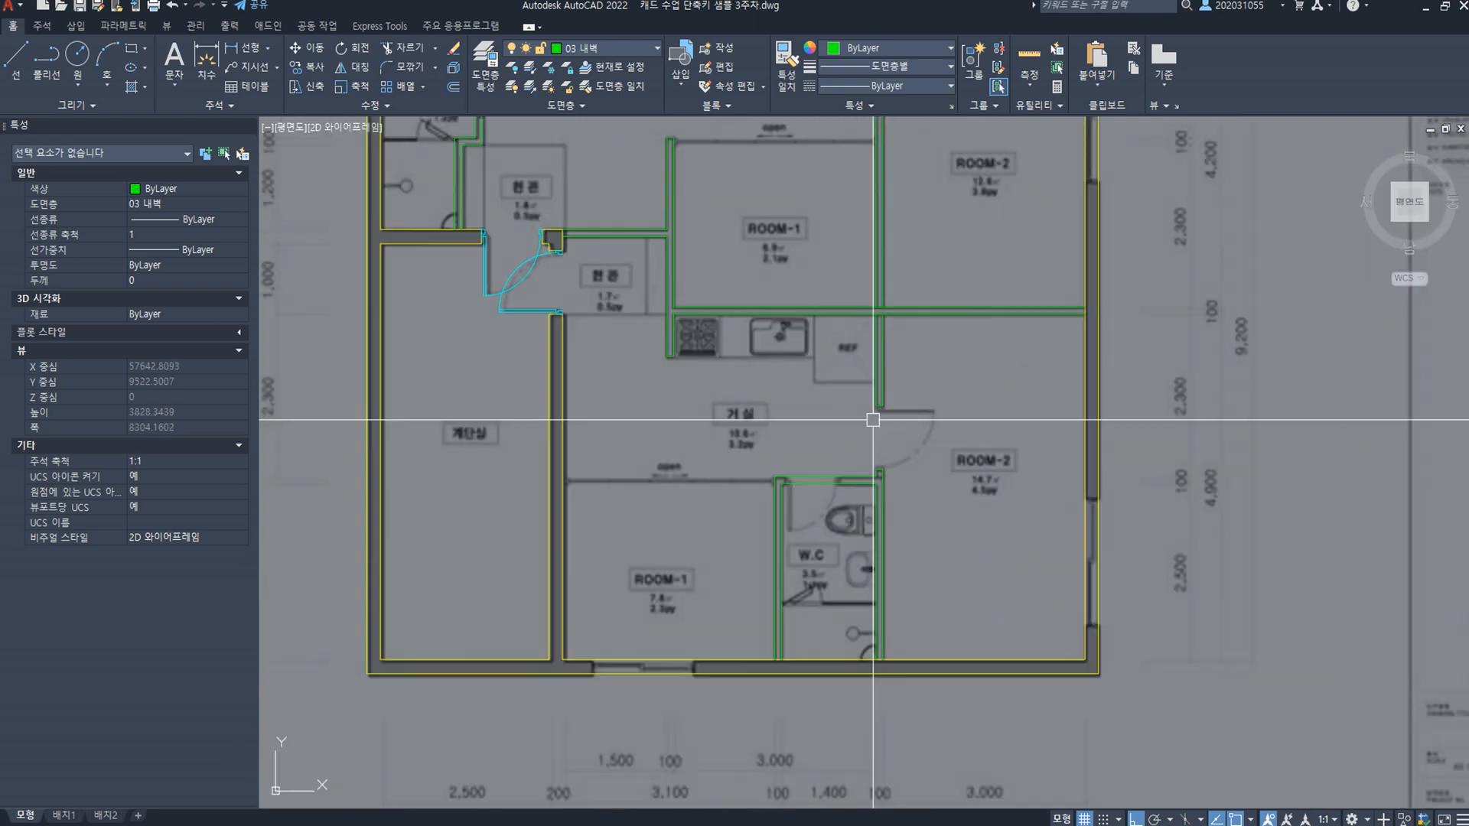
# Step: Copy the lower unit's entrance door block and paste the copy inside the lower ROOM-2, beside its doorway
pyautogui.click(518, 309)
pyautogui.hotkey('ctrl', 'c')
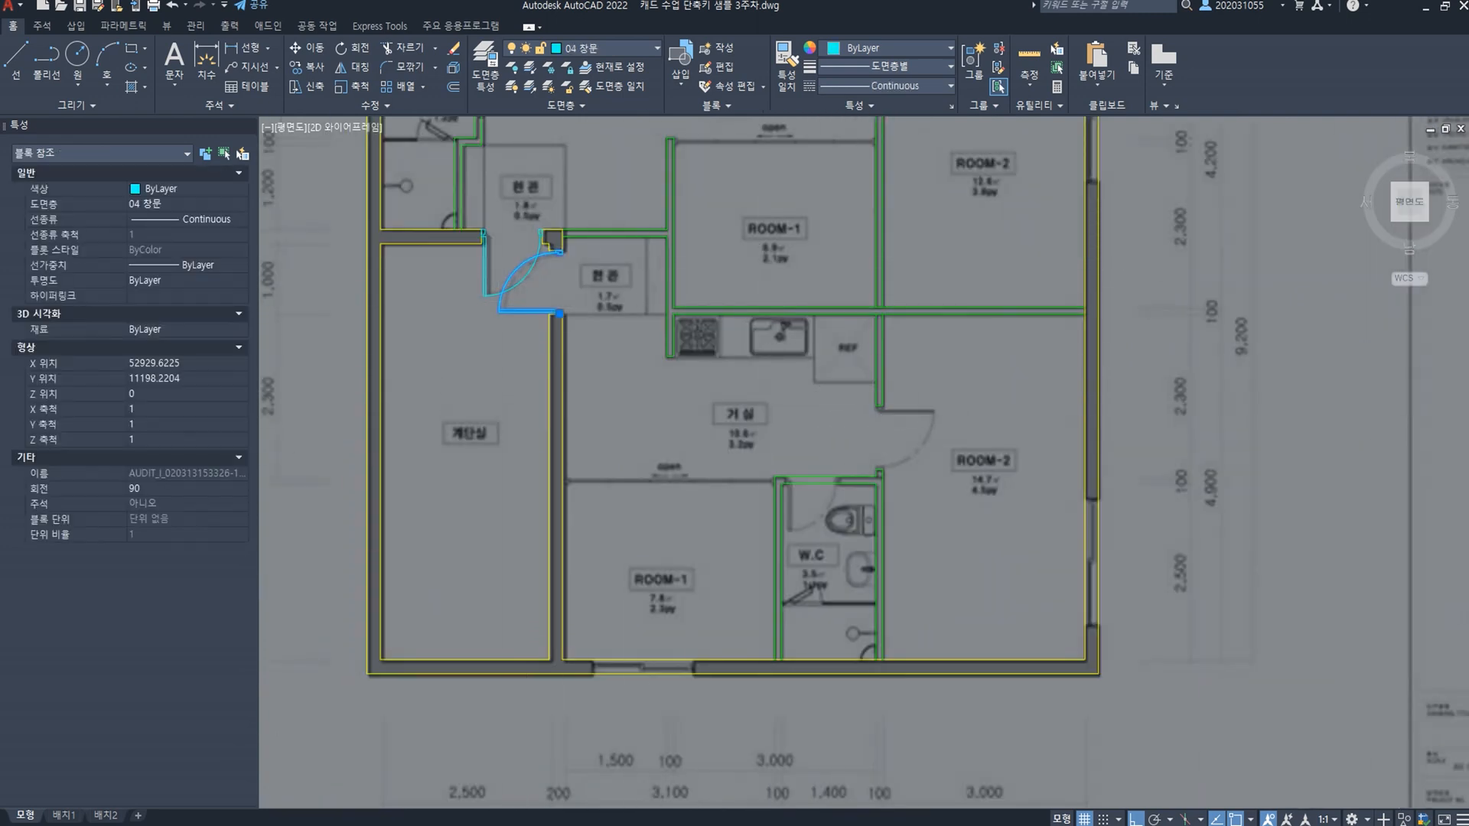
pyautogui.hotkey('ctrl', 'v')
pyautogui.scroll(2, 920, 455)
pyautogui.click(935, 497)
# Step: Rotate the pasted door block to 270° so it opens in the same direction as the reference door
pyautogui.click(940, 411)
pyautogui.write('R')
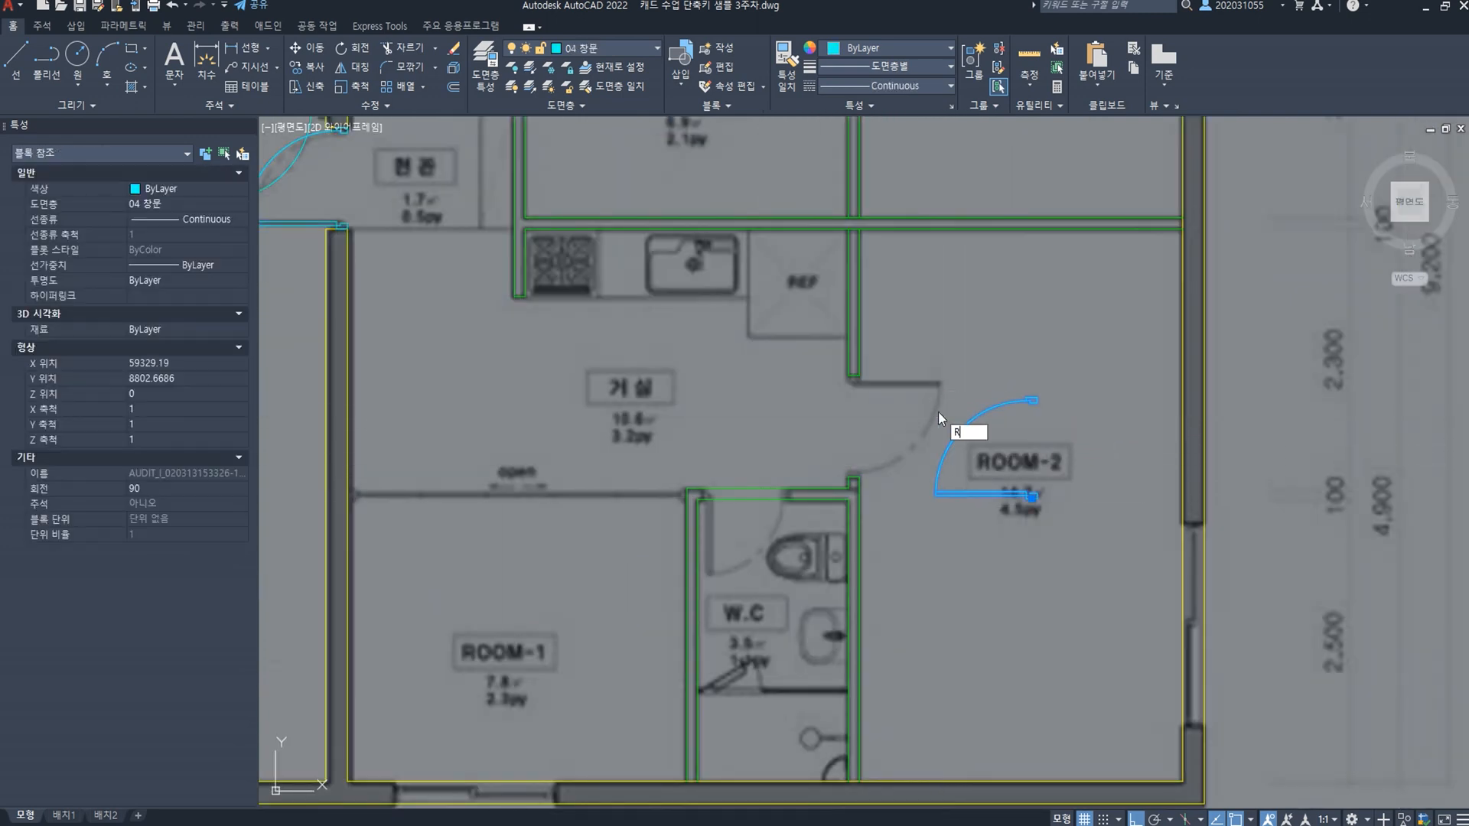
pyautogui.write('O')
pyautogui.press('space')
pyautogui.press('Escape')
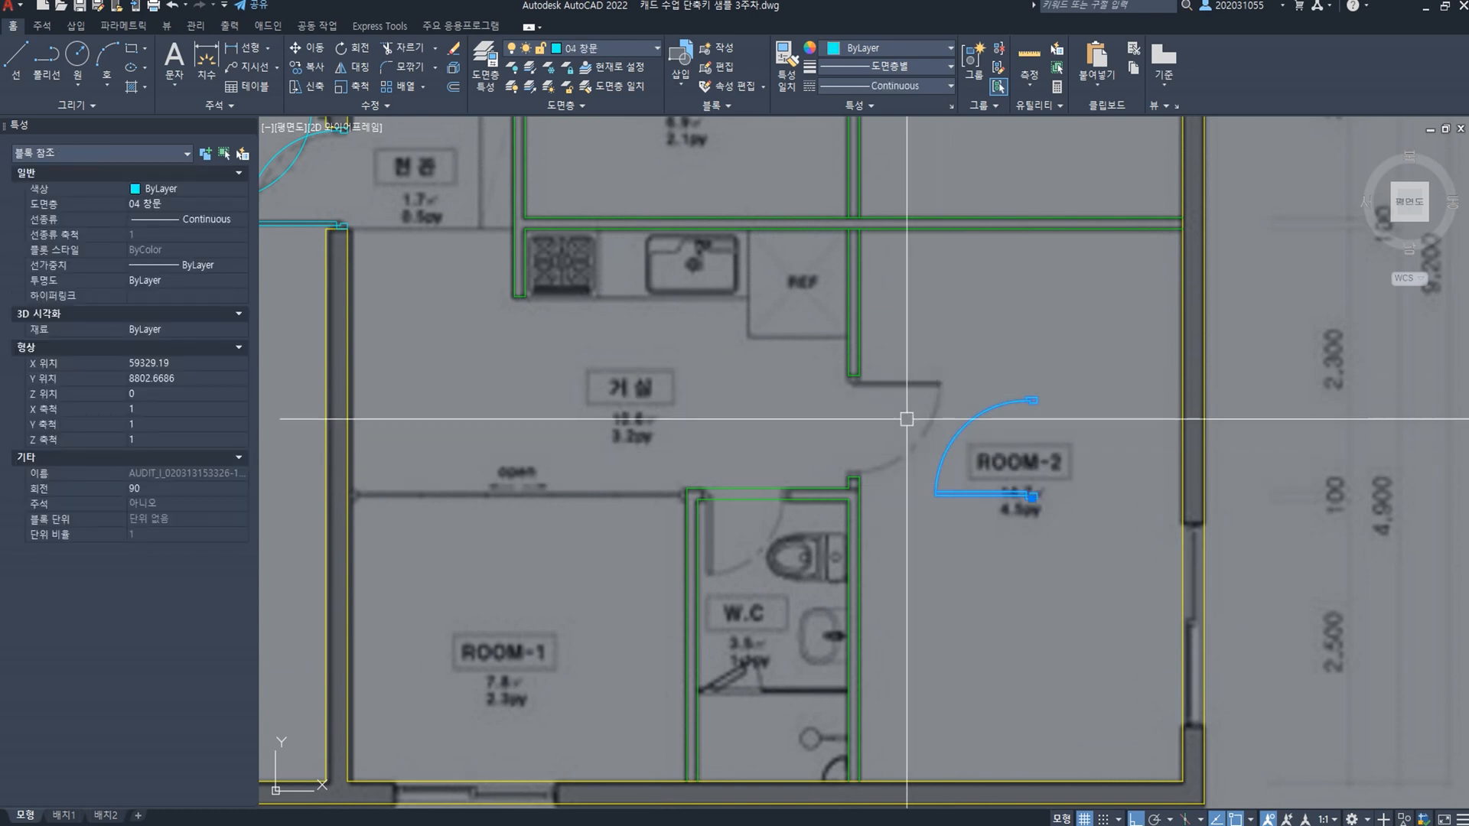
pyautogui.write('RO')
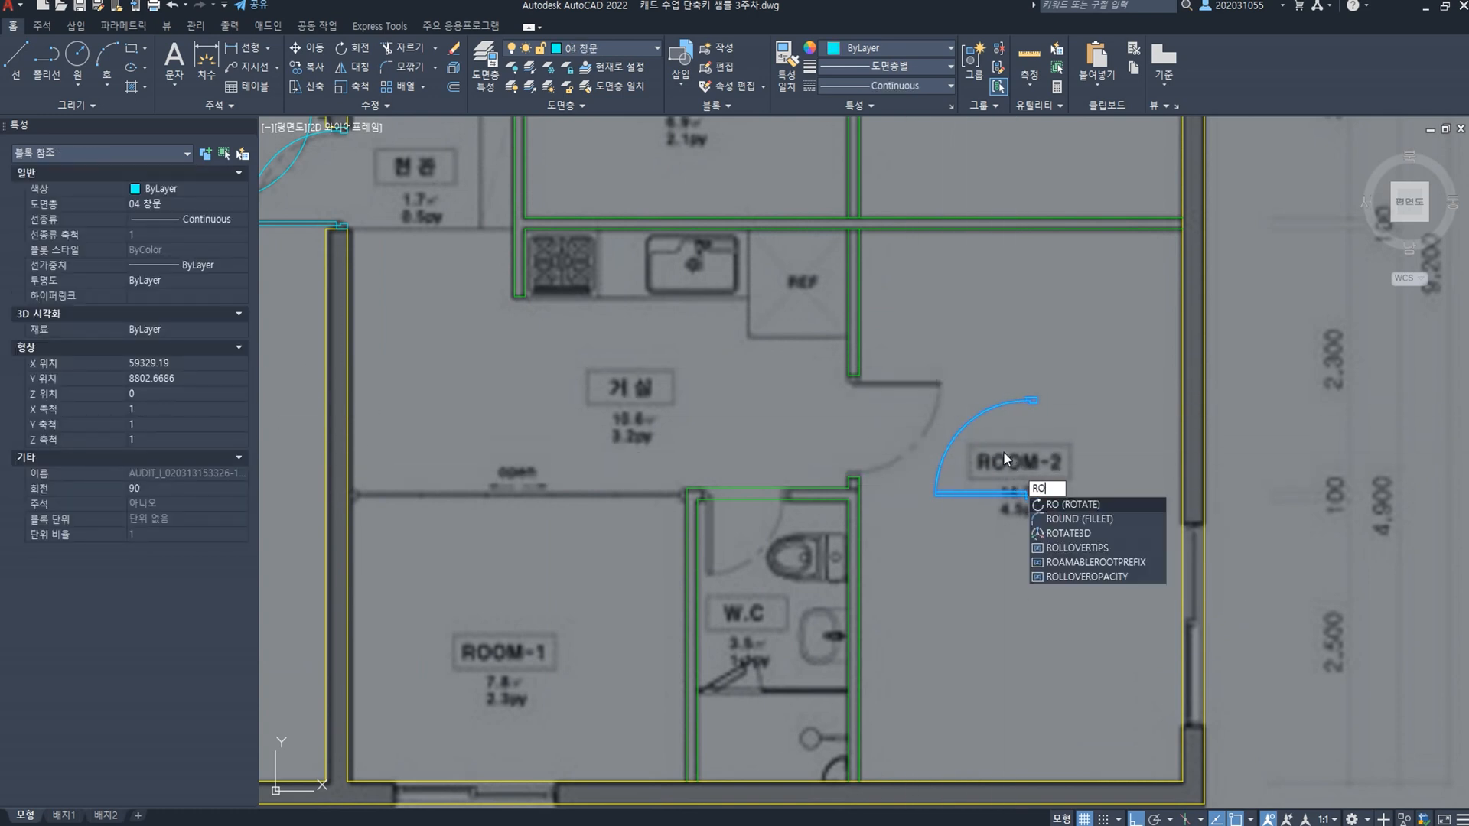
pyautogui.press('space')
pyautogui.click(993, 444)
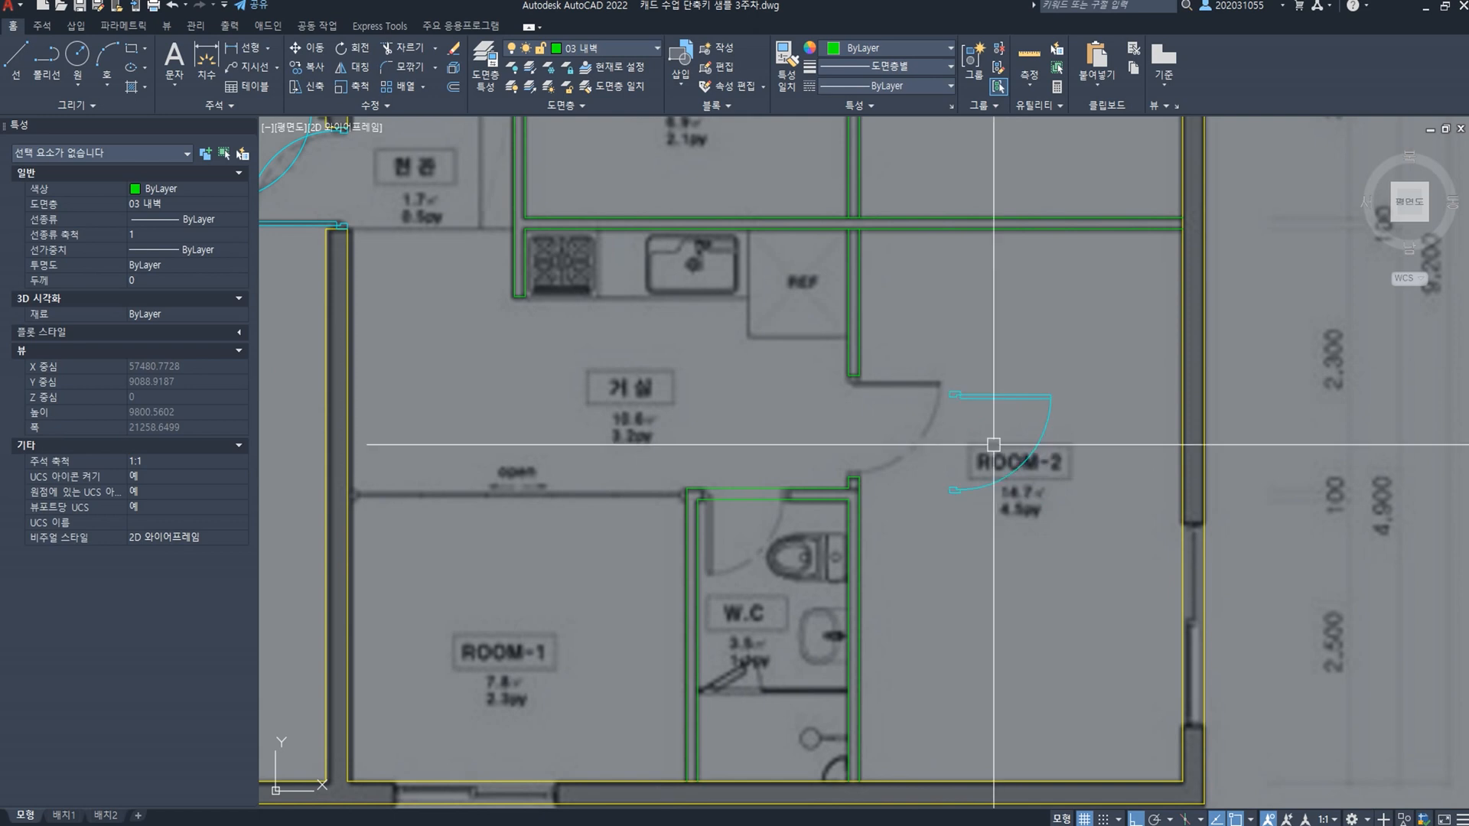
# Step: Move the rotated door block by its frame corner onto the upper jamb of the lower ROOM-2 doorway
pyautogui.click(993, 445)
pyautogui.click(953, 391)
pyautogui.scroll(5, 956, 395)
pyautogui.write('M')
pyautogui.press('space')
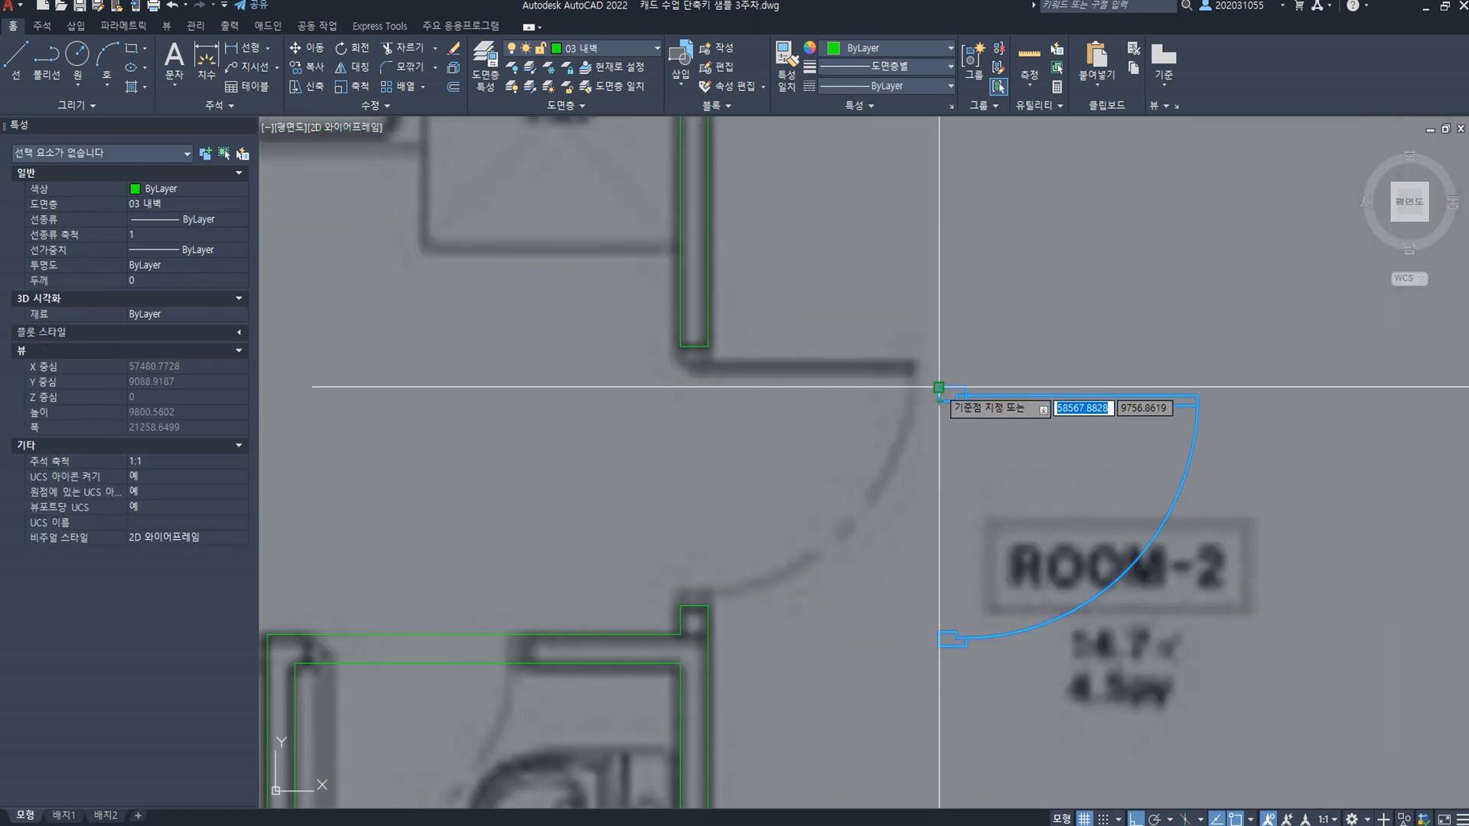
pyautogui.click(938, 387)
pyautogui.click(688, 341)
pyautogui.scroll(-4, 845, 551)
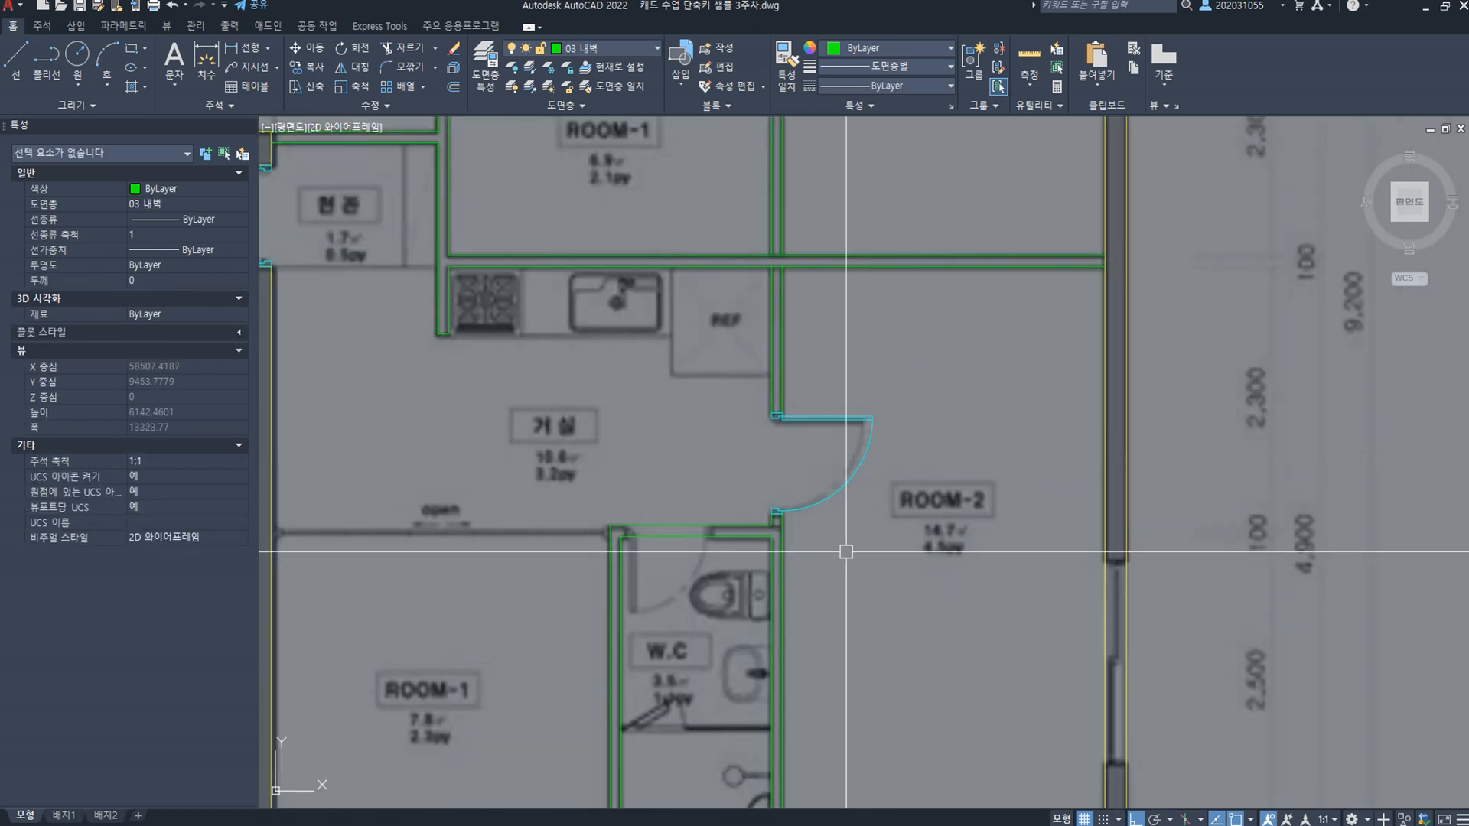
# Step: Draw a vertical polyline about 1223 long across the lower unit's W.C. wall, starting from the inner face of its left wall
pyautogui.moveTo(845, 551); pyautogui.dragTo(876, 552, button='middle')
pyautogui.scroll(3, 690, 556)
pyautogui.moveTo(690, 555); pyautogui.dragTo(815, 534, button='middle')
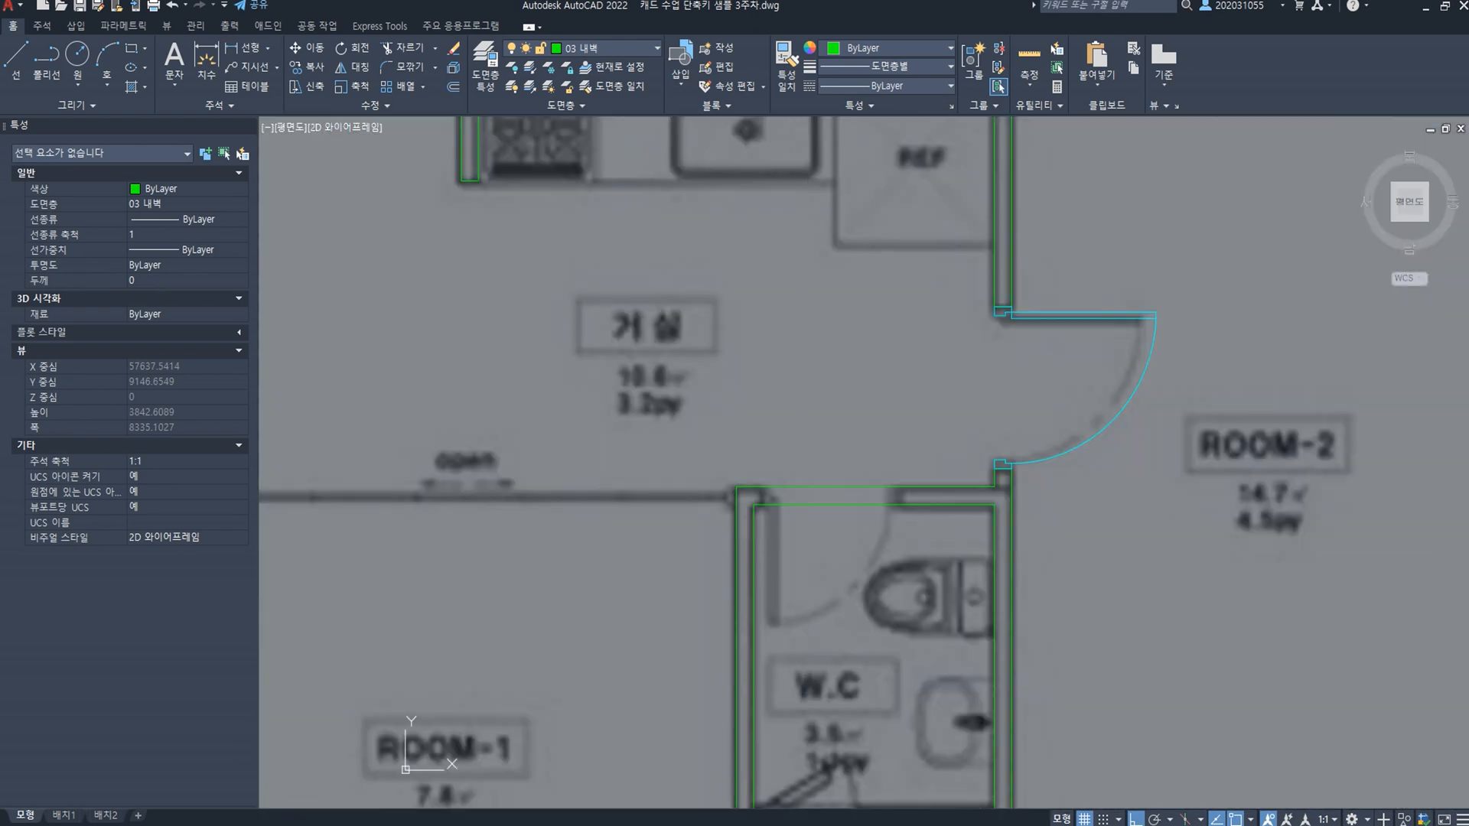
pyautogui.press('space')
pyautogui.press('space')
pyautogui.click(755, 576)
pyautogui.click(758, 363)
pyautogui.press('space')
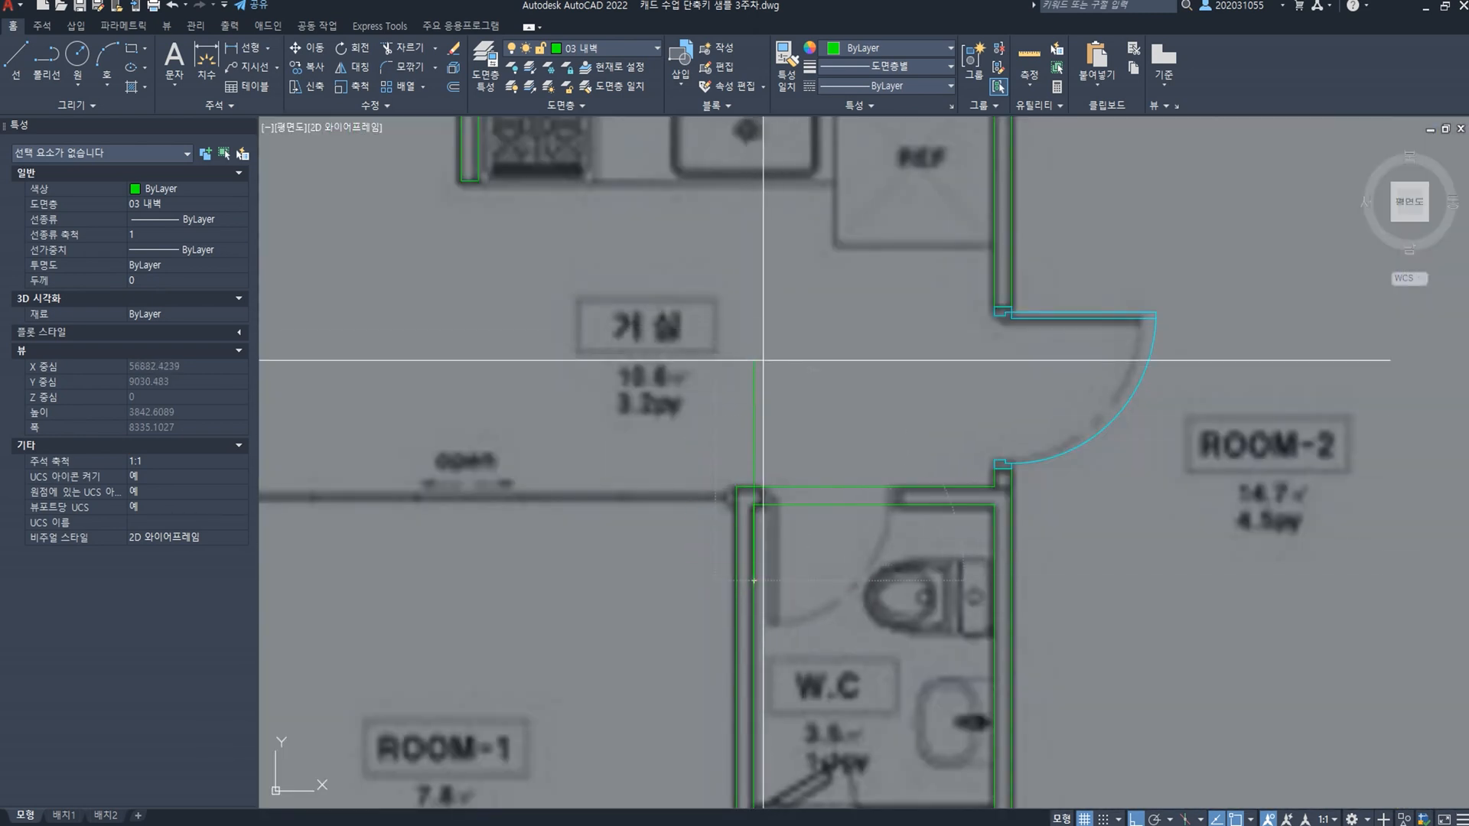
# Step: Move the vertical polyline straight right to the left jamb of the lower unit's W.C. doorway
pyautogui.click(788, 432)
pyautogui.click(744, 413)
pyautogui.write('m')
pyautogui.press('space')
pyautogui.click(763, 303)
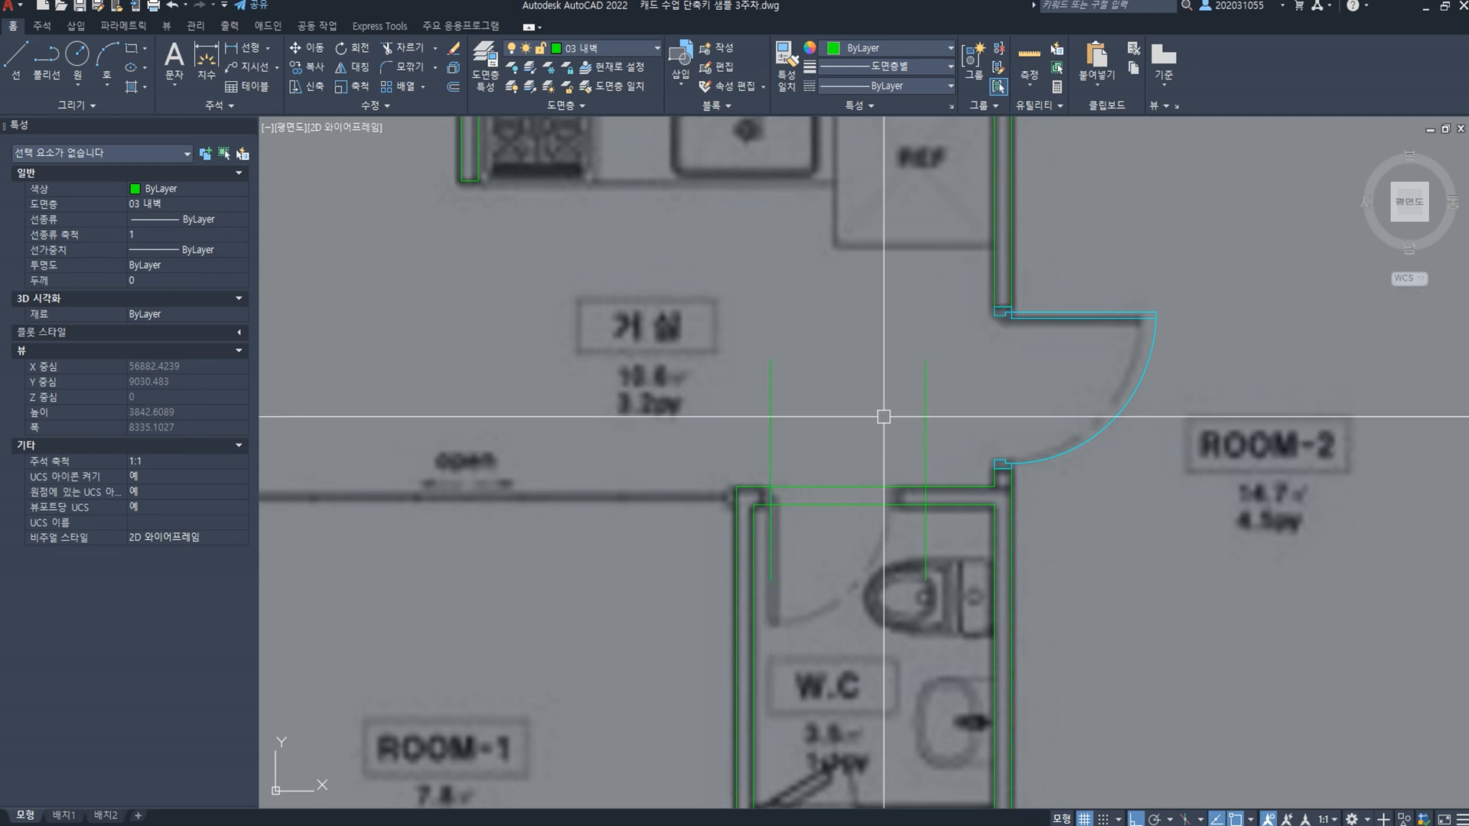
# Step: Delete the misplaced offset line and copy the left jamb line straight across to the right jamb of the W.C. doorway
pyautogui.click(925, 405)
pyautogui.press('Delete')
pyautogui.click(771, 403)
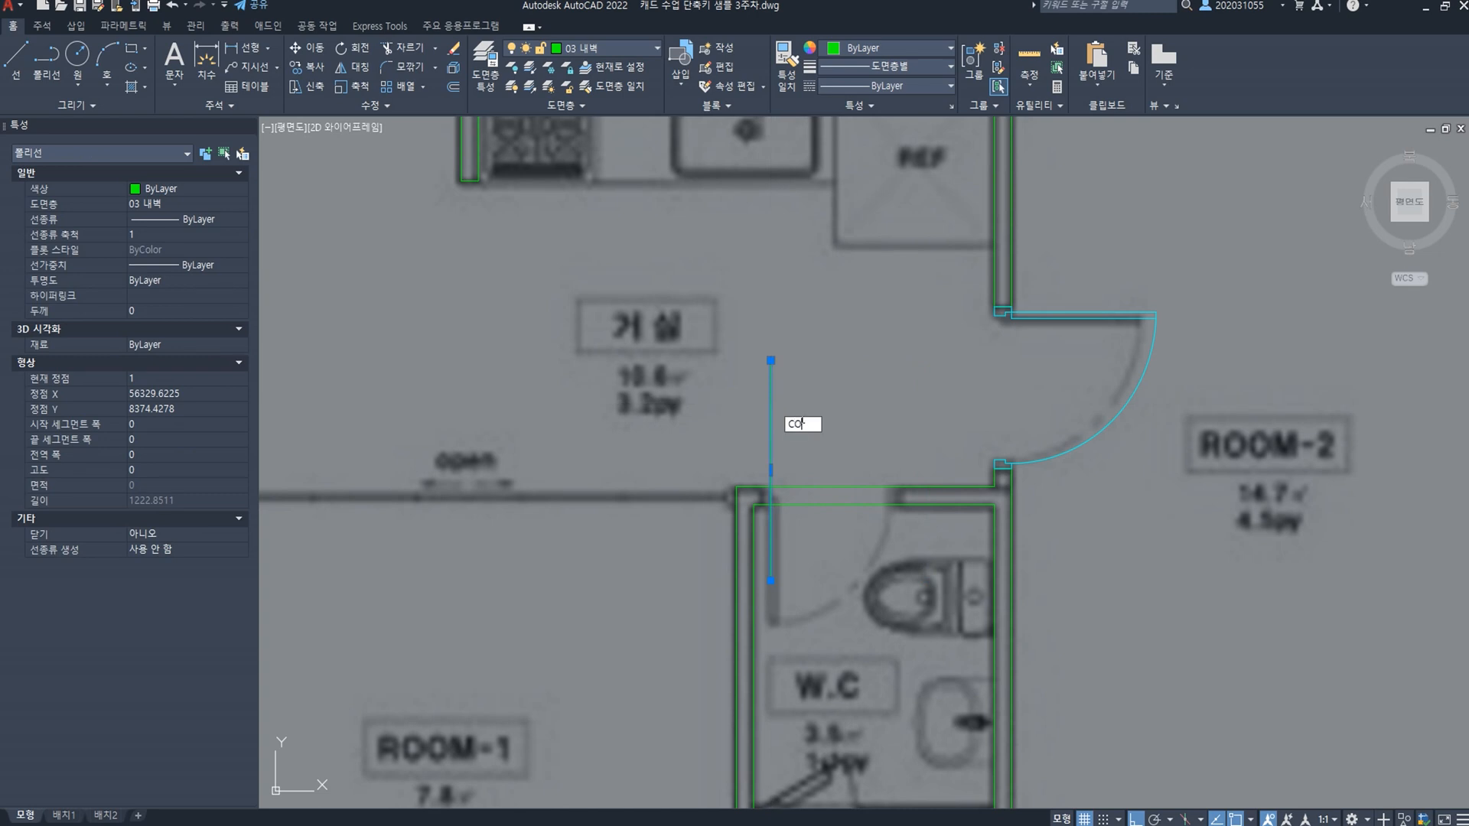
pyautogui.write('co')
pyautogui.press('space')
pyautogui.click(828, 386)
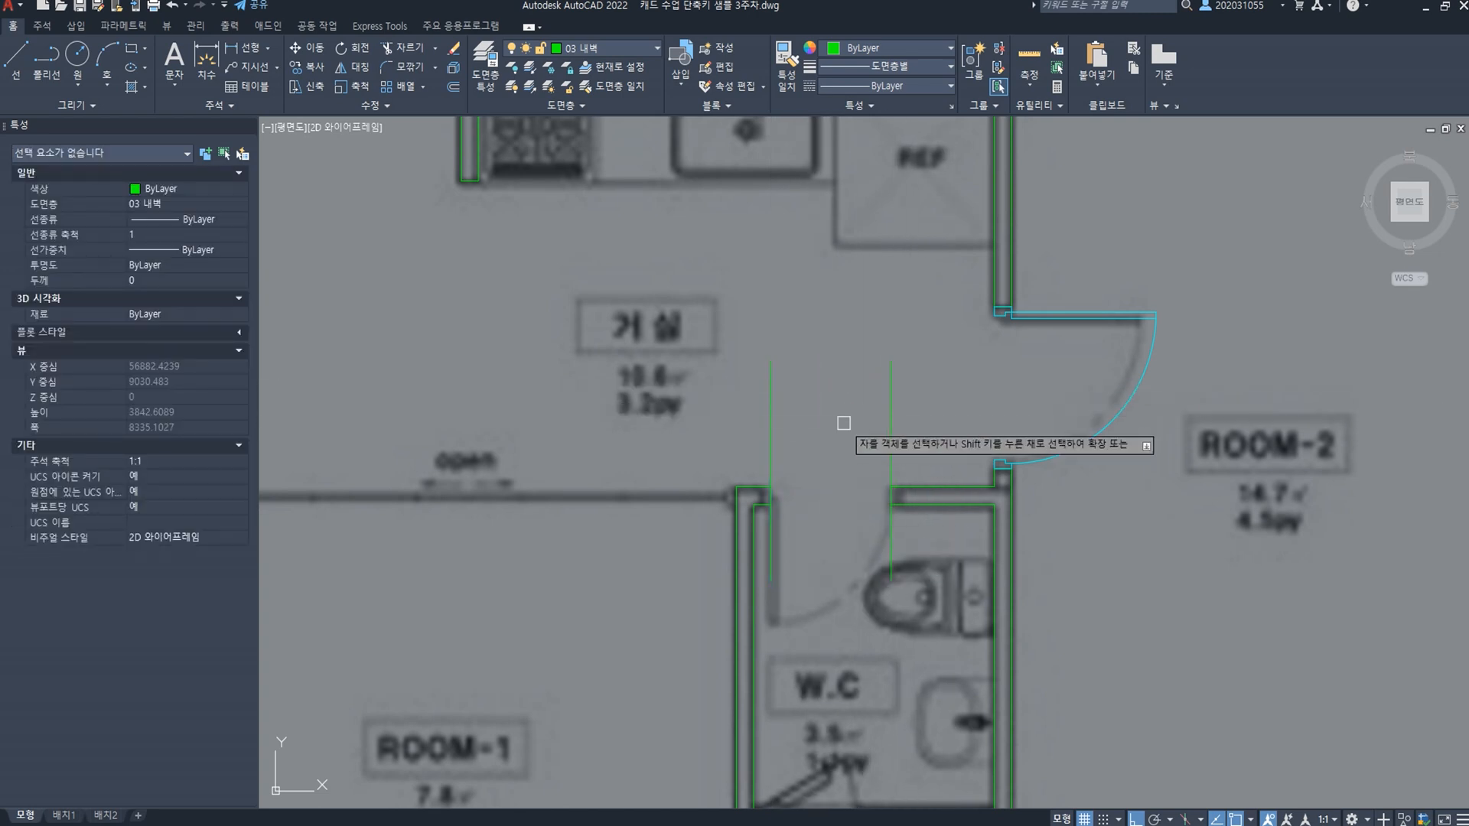
# Step: Fillet the W.C. doorway's jamb lines to the wall lines, closing the wall ends on both sides of the opening
pyautogui.scroll(4, 792, 528)
pyautogui.press('space')
pyautogui.click(733, 455)
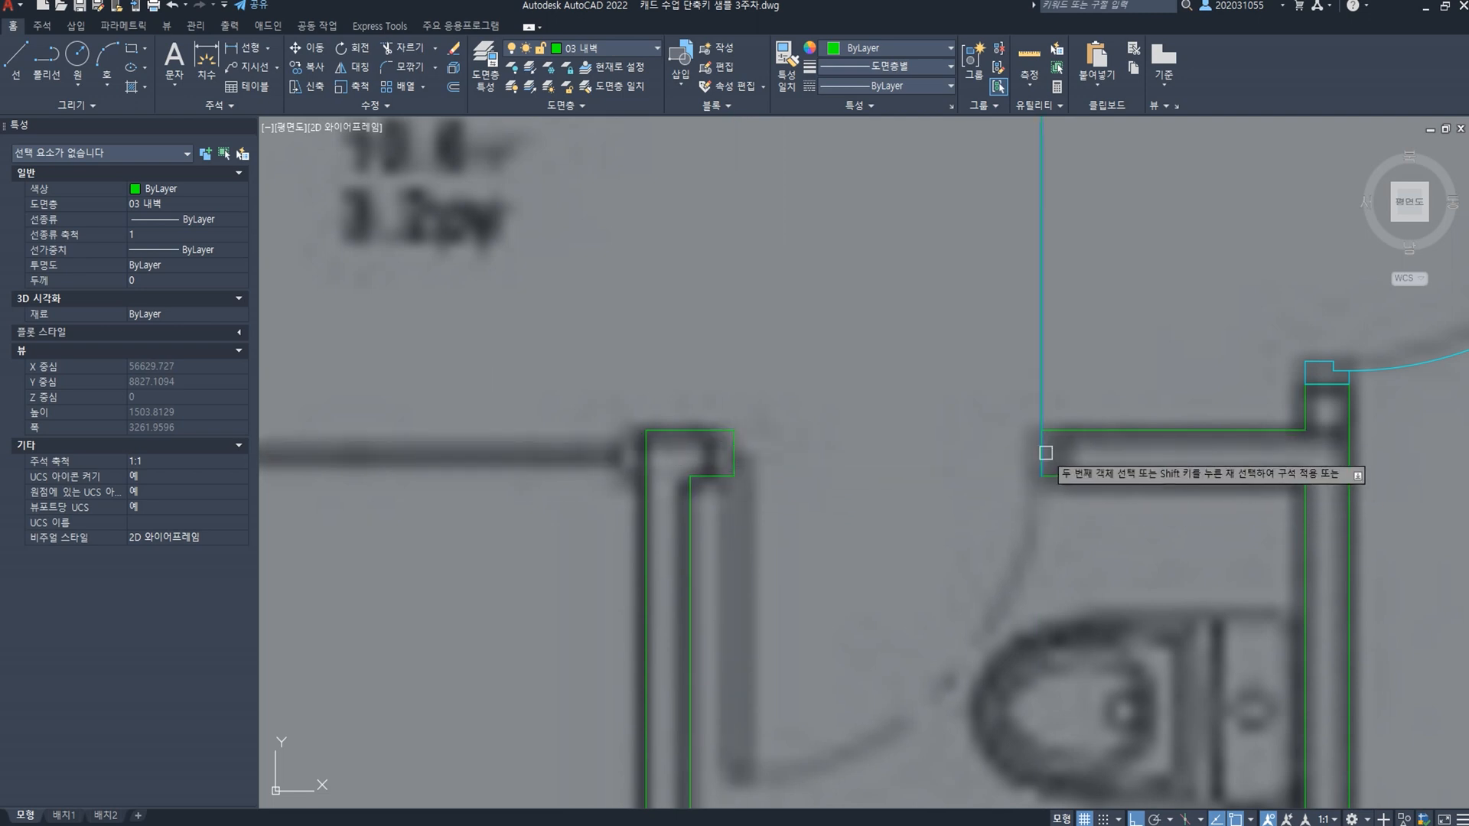
pyautogui.scroll(-4, 1058, 460)
pyautogui.scroll(2, 998, 490)
pyautogui.moveTo(1148, 473); pyautogui.dragTo(919, 497, button='middle')
pyautogui.click(1180, 446)
pyautogui.click(1058, 384)
pyautogui.press('Escape')
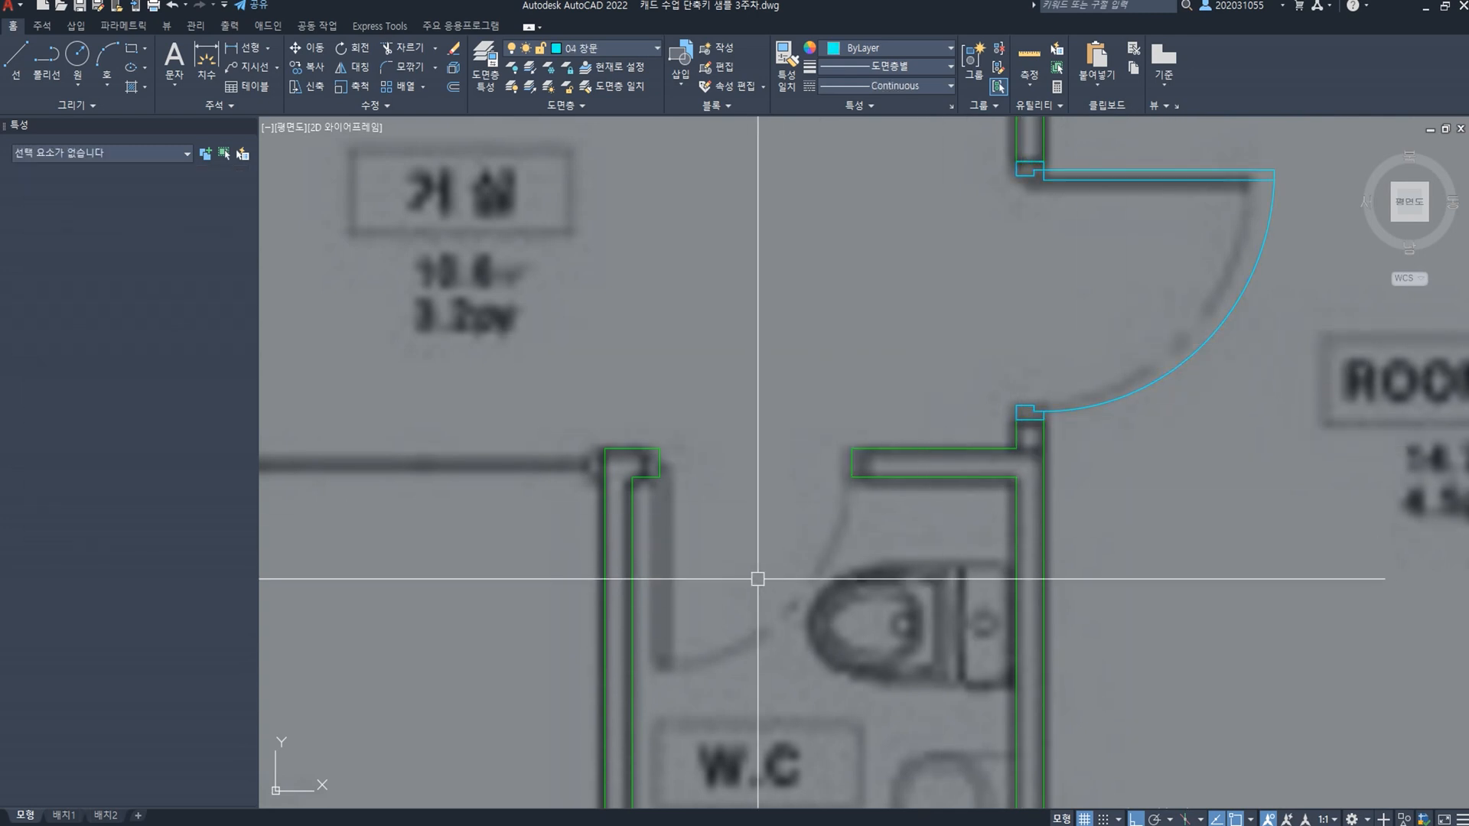
# Step: Draw a horizontal polyline along the top exterior wall's inner face, spanning the partition beside the upper unit's ROOM-2
pyautogui.scroll(-2, 776, 555)
pyautogui.moveTo(756, 532); pyautogui.dragTo(691, 590, button='middle')
pyautogui.scroll(3, 604, 475)
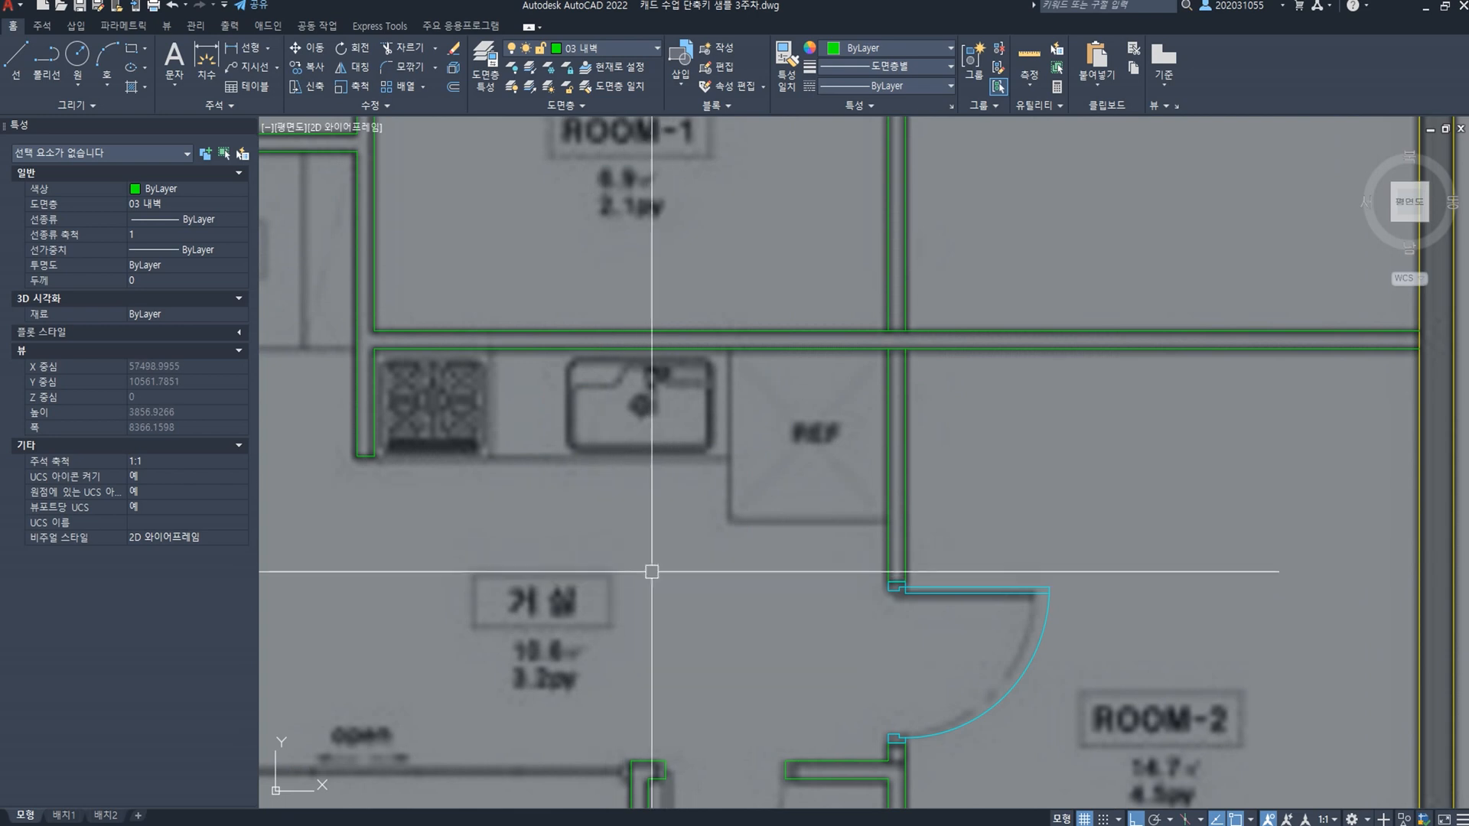
pyautogui.scroll(-5, 652, 570)
pyautogui.scroll(4, 759, 264)
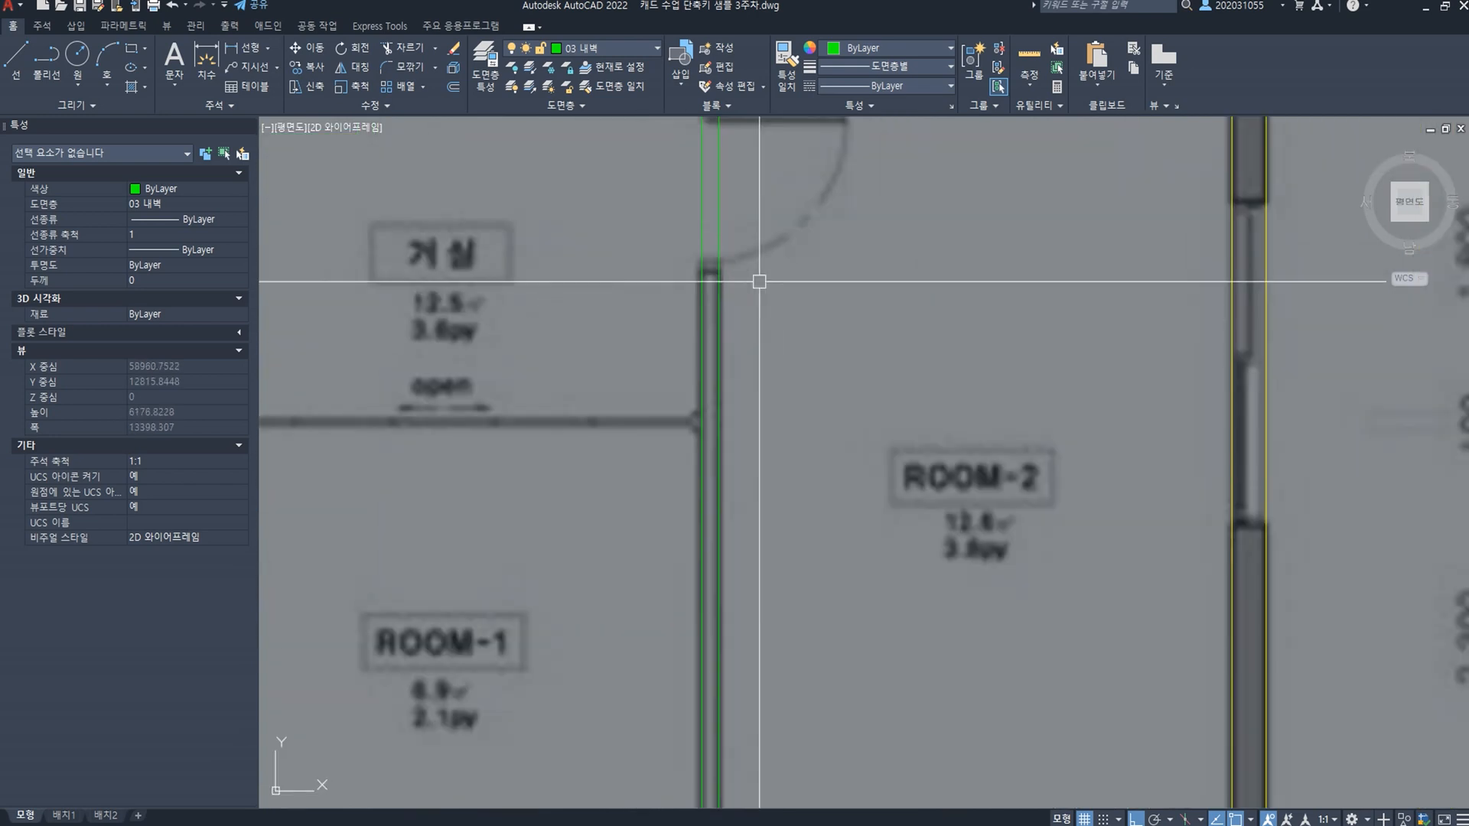
pyautogui.press('space')
pyautogui.moveTo(734, 208); pyautogui.dragTo(714, 316, button='middle')
pyautogui.click(643, 200)
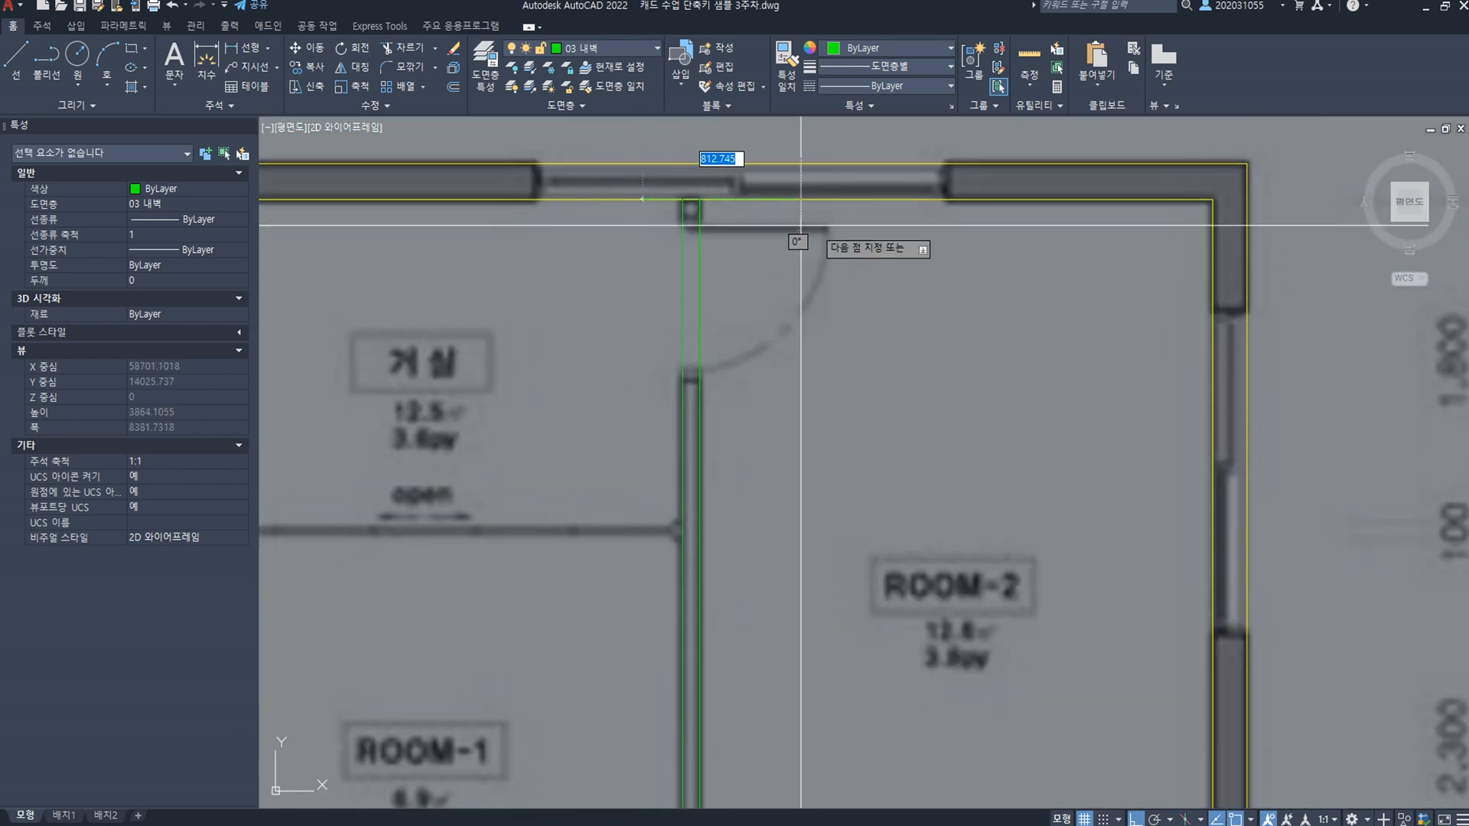
pyautogui.click(845, 200)
# Step: Move the horizontal polyline down to the upper jamb of the upper ROOM-2 doorway and offset it down for the lower jamb
pyautogui.click(800, 200)
pyautogui.write('m')
pyautogui.press('space')
pyautogui.click(801, 228)
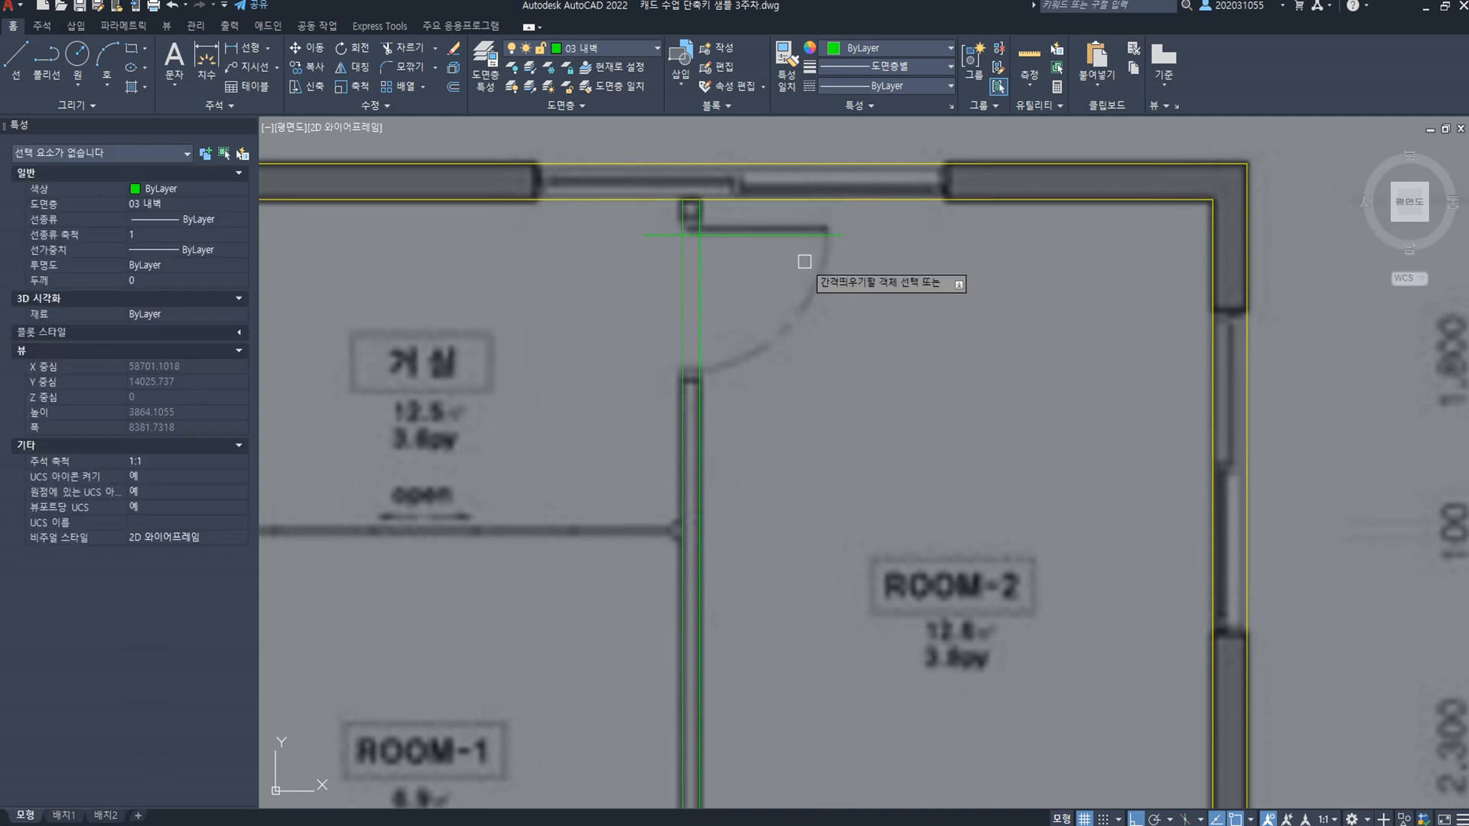
pyautogui.click(800, 235)
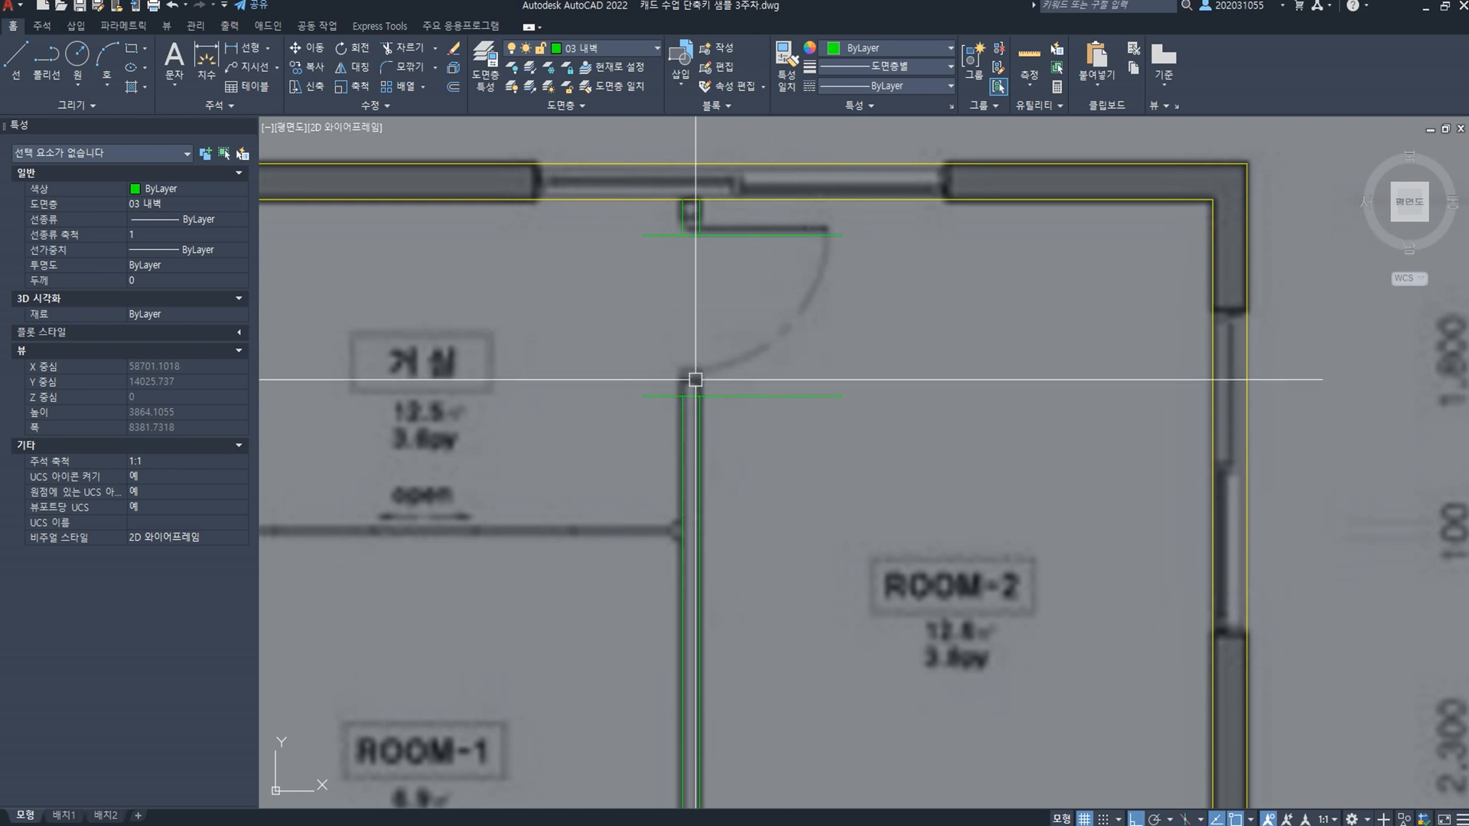
# Step: Fillet the upper ROOM-2 doorway's jamb lines to the partition lines, closing the wall ends at the opening
pyautogui.scroll(2, 696, 387)
pyautogui.write('f')
pyautogui.press('space')
pyautogui.click(685, 401)
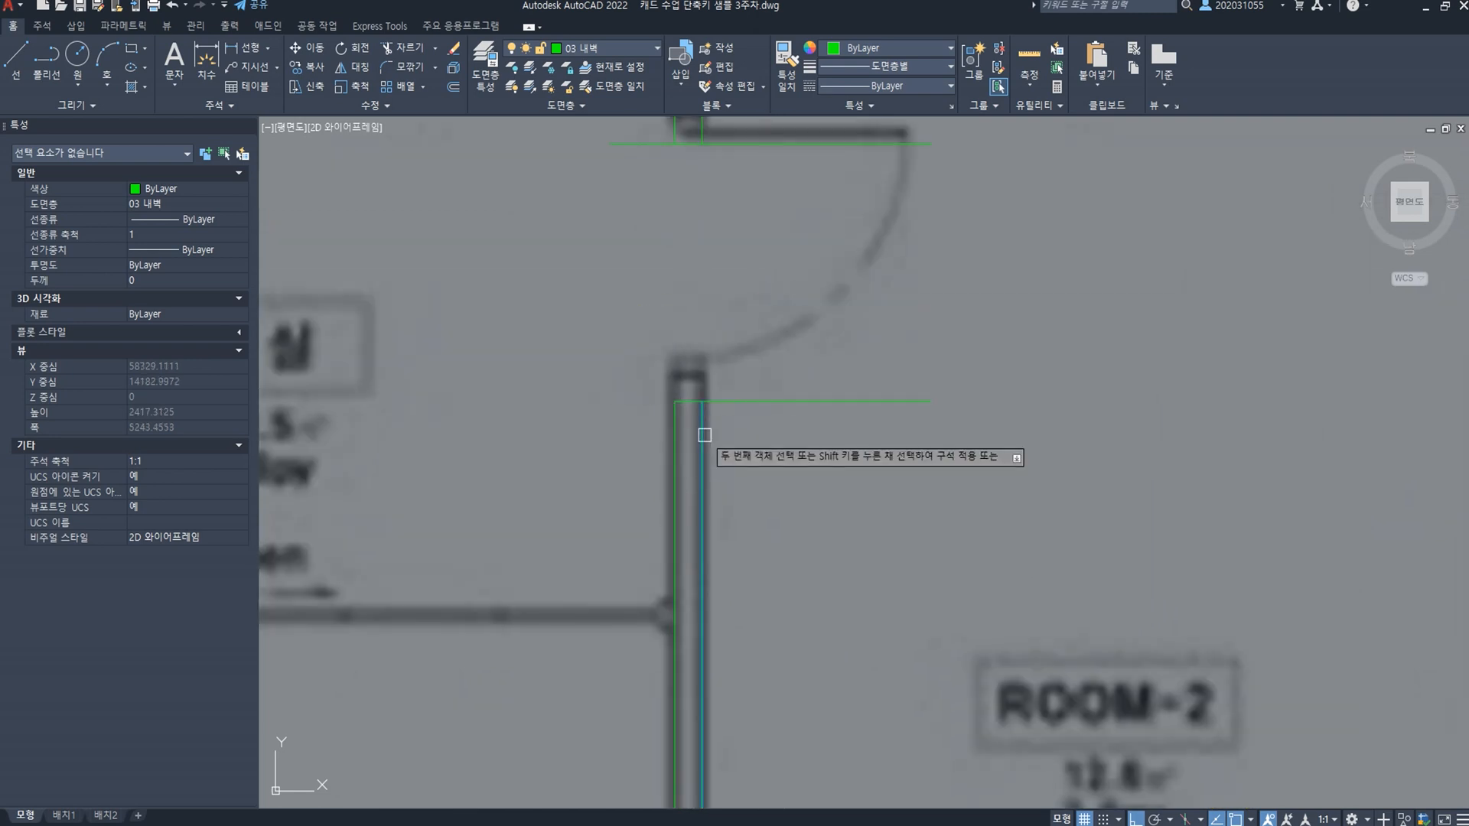
pyautogui.click(701, 429)
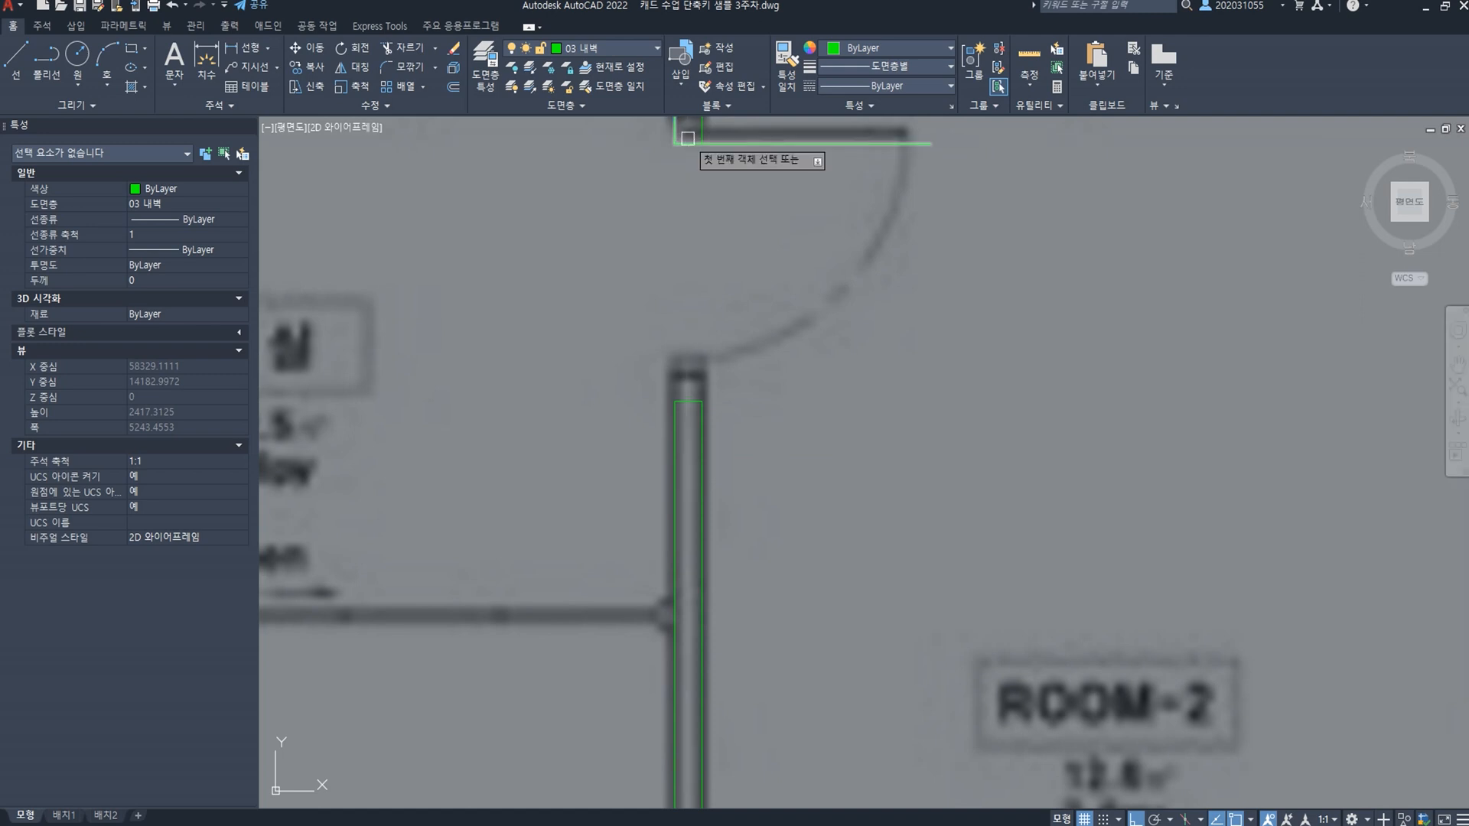
pyautogui.press('Escape')
pyautogui.scroll(-10, 804, 452)
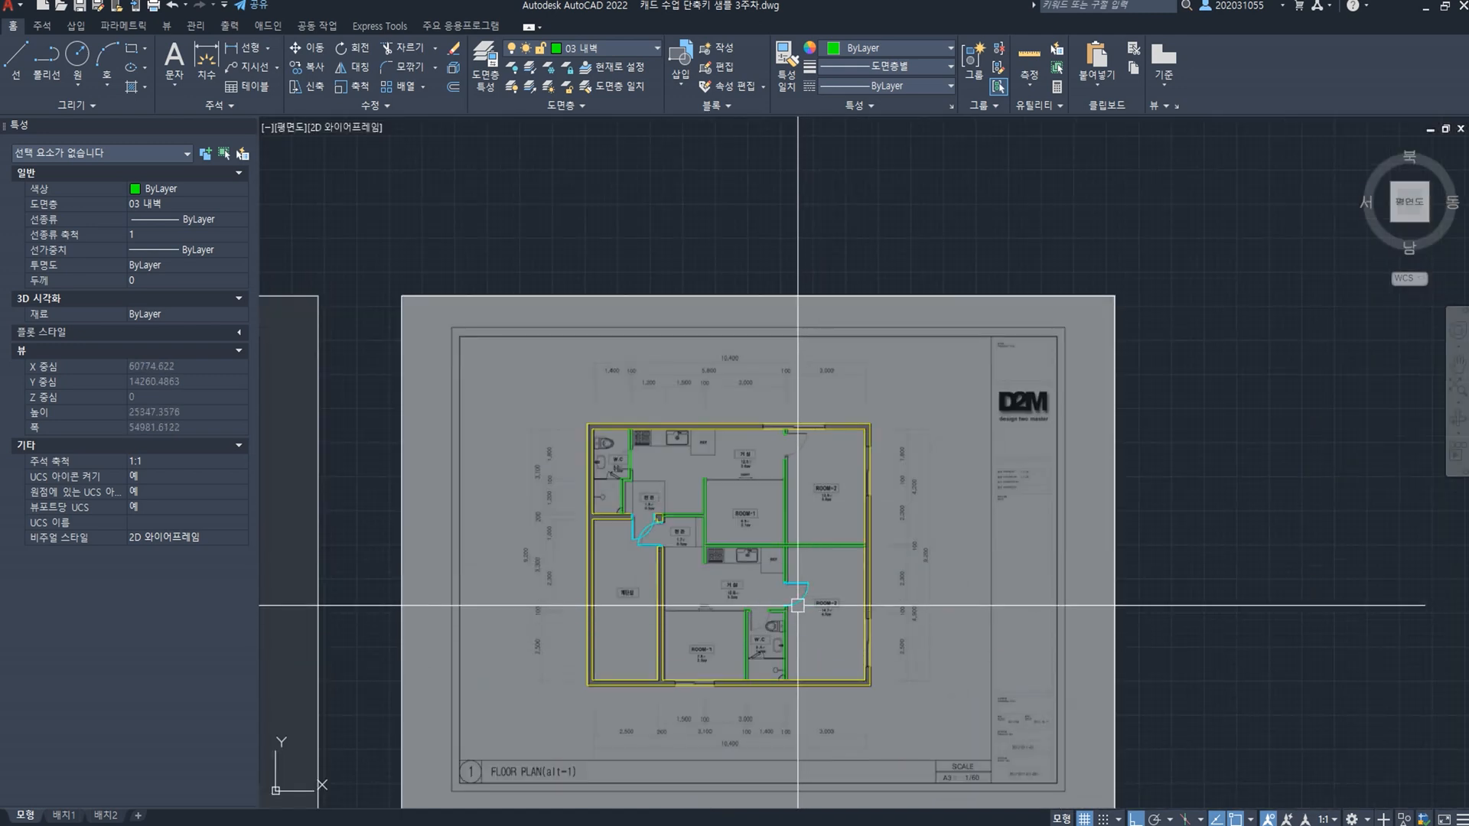
# Step: Mirror the lower ROOM-2 door block across a horizontal axis into the upper unit, keeping the original
pyautogui.click(797, 605)
pyautogui.scroll(3, 800, 581)
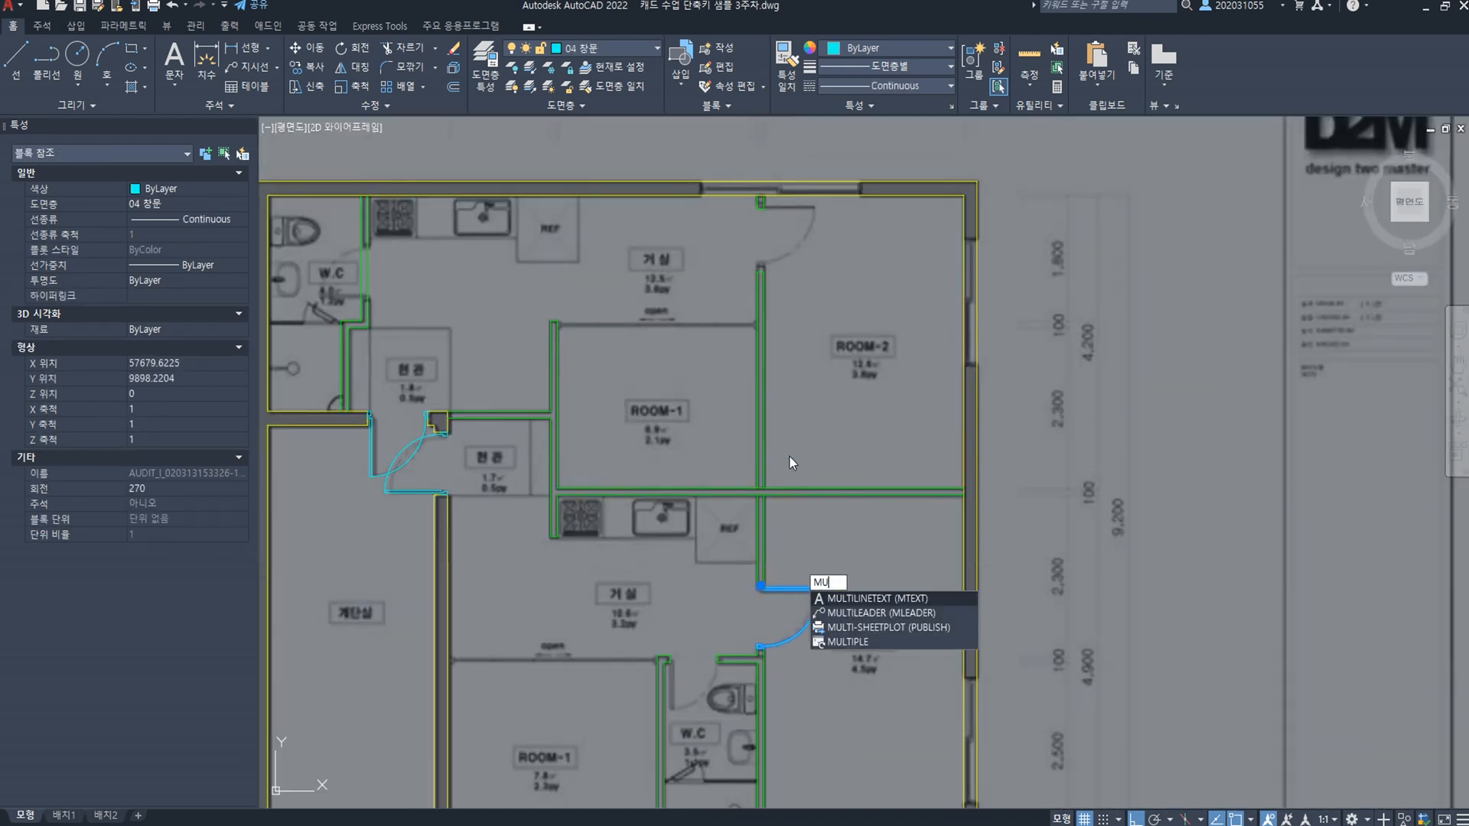
pyautogui.press('BackSpace')
pyautogui.write('I')
pyautogui.press('space')
pyautogui.click(811, 427)
pyautogui.click(851, 421)
pyautogui.press('space')
pyautogui.scroll(2, 829, 316)
# Step: Move the mirrored door block down onto the lower jamb of the upper ROOM-2 doorway
pyautogui.click(827, 300)
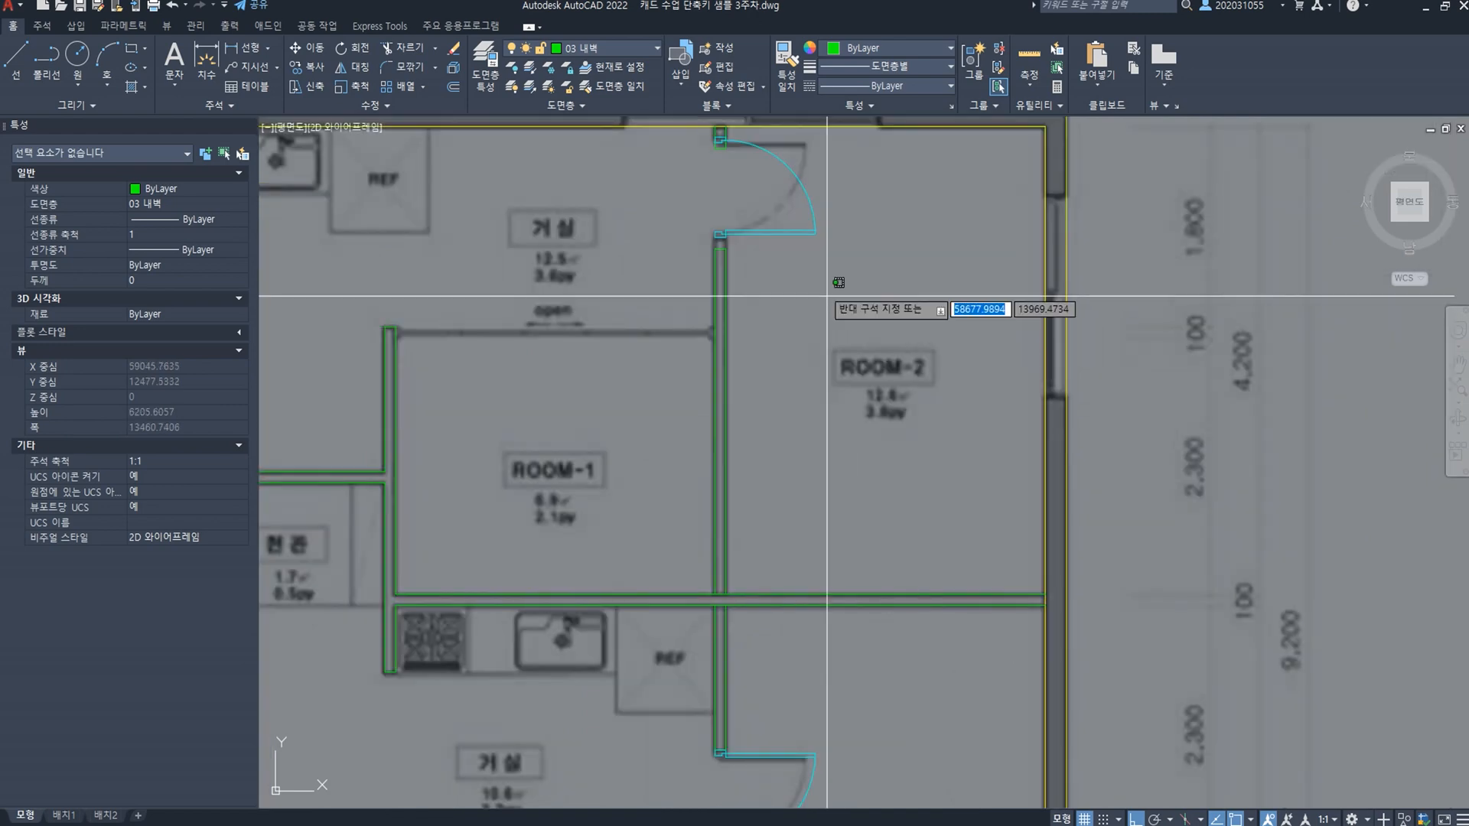
pyautogui.click(780, 202)
pyautogui.write('m')
pyautogui.press('space')
pyautogui.scroll(2, 707, 224)
pyautogui.click(719, 242)
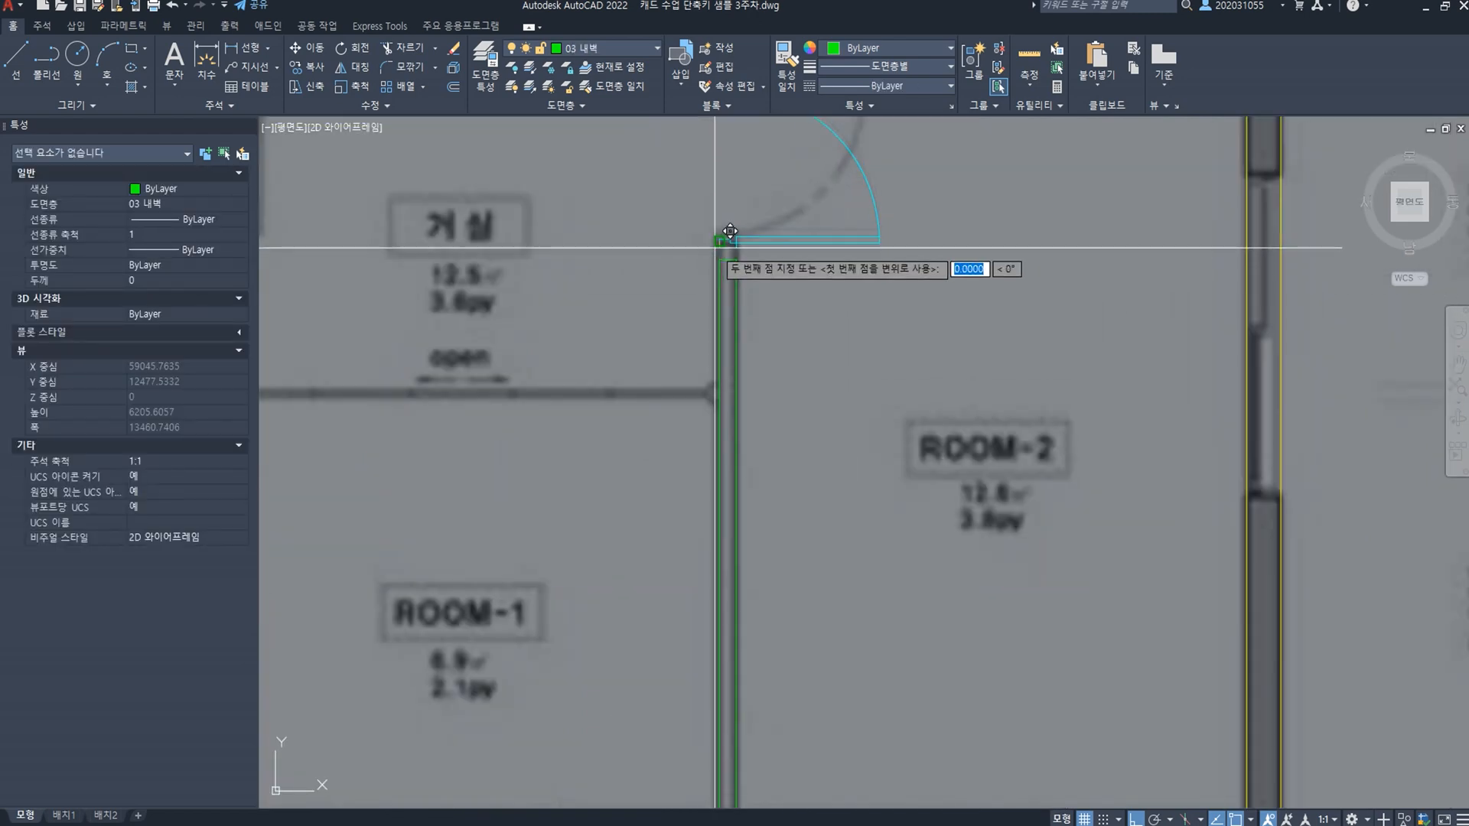
pyautogui.click(719, 260)
# Step: Erase the mirrored door block from the upper ROOM-2 doorway
pyautogui.scroll(-2, 721, 258)
pyautogui.moveTo(785, 329); pyautogui.dragTo(793, 395, button='middle')
pyautogui.click(788, 348)
pyautogui.click(775, 306)
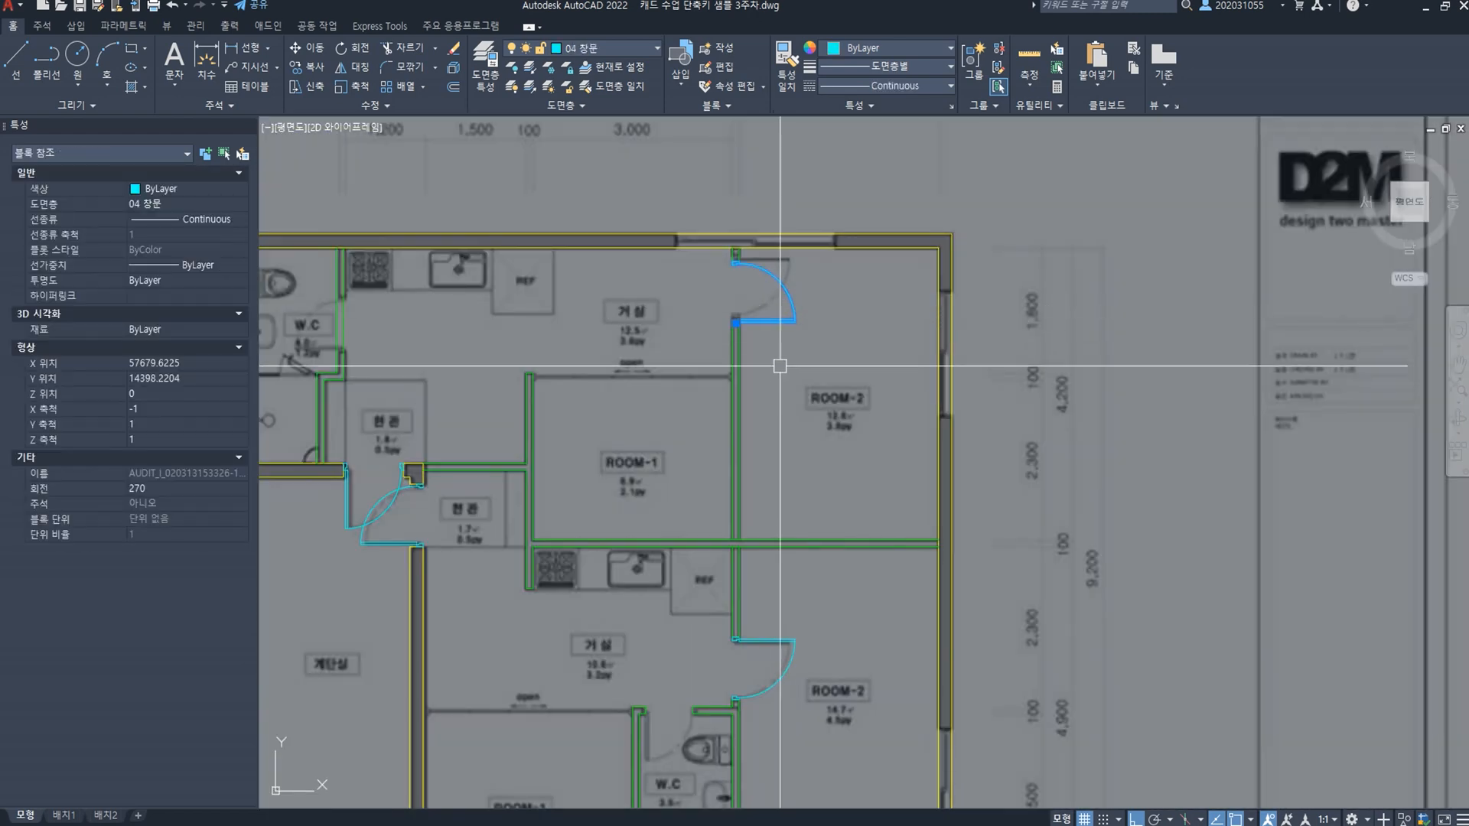
pyautogui.write('E')
pyautogui.press('space')
# Step: Copy the lower ROOM-2 door block straight up 5400 onto the upper jamb of the upper ROOM-2 doorway
pyautogui.click(851, 709)
pyautogui.click(782, 663)
pyautogui.write('Co')
pyautogui.press('space')
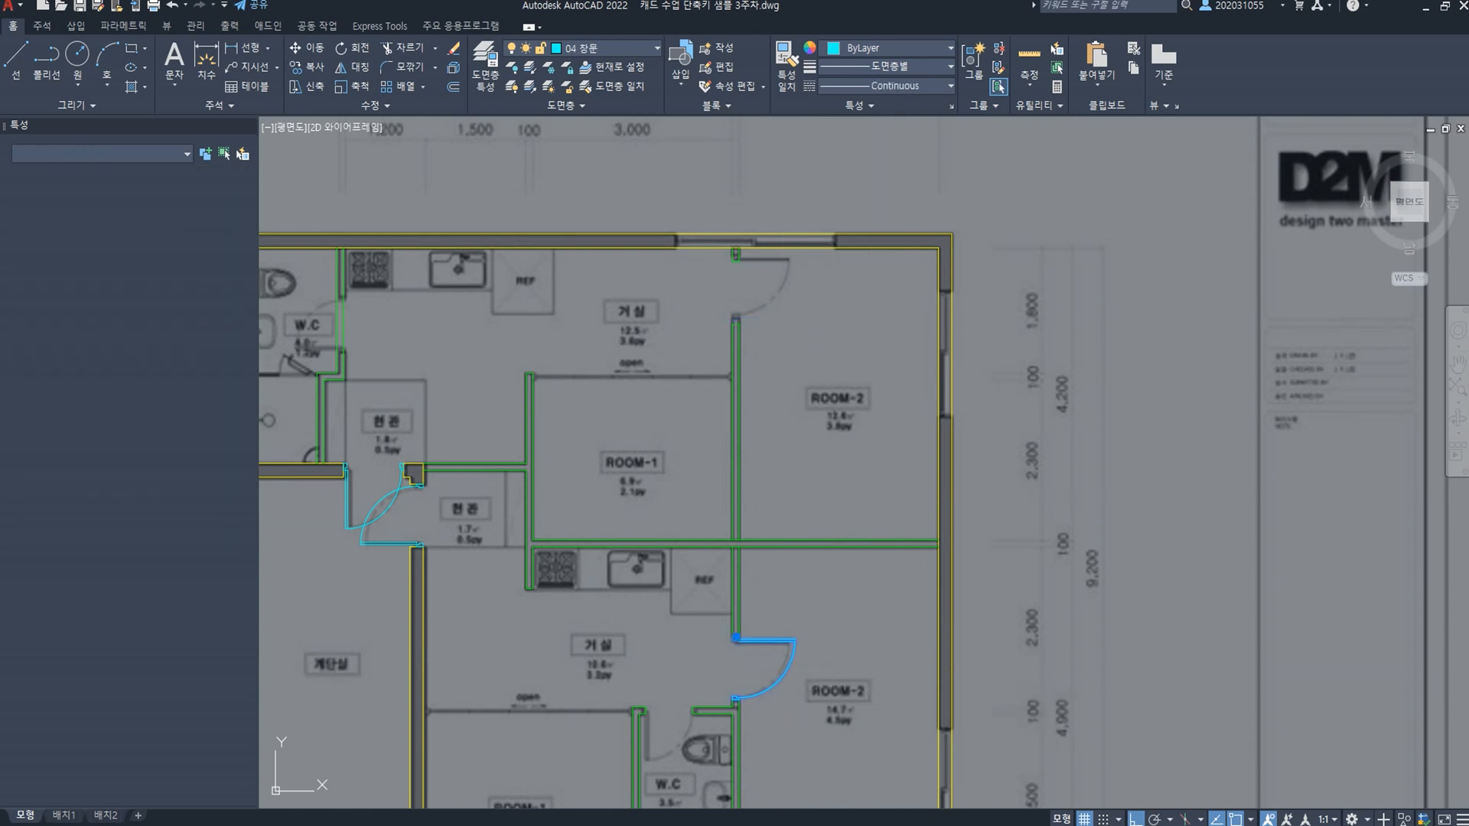
pyautogui.scroll(5, 780, 661)
pyautogui.click(759, 535)
pyautogui.moveTo(775, 370); pyautogui.dragTo(746, 795, button='middle')
pyautogui.scroll(-4, 746, 795)
pyautogui.moveTo(759, 481); pyautogui.dragTo(758, 627, button='middle')
pyautogui.scroll(2, 758, 627)
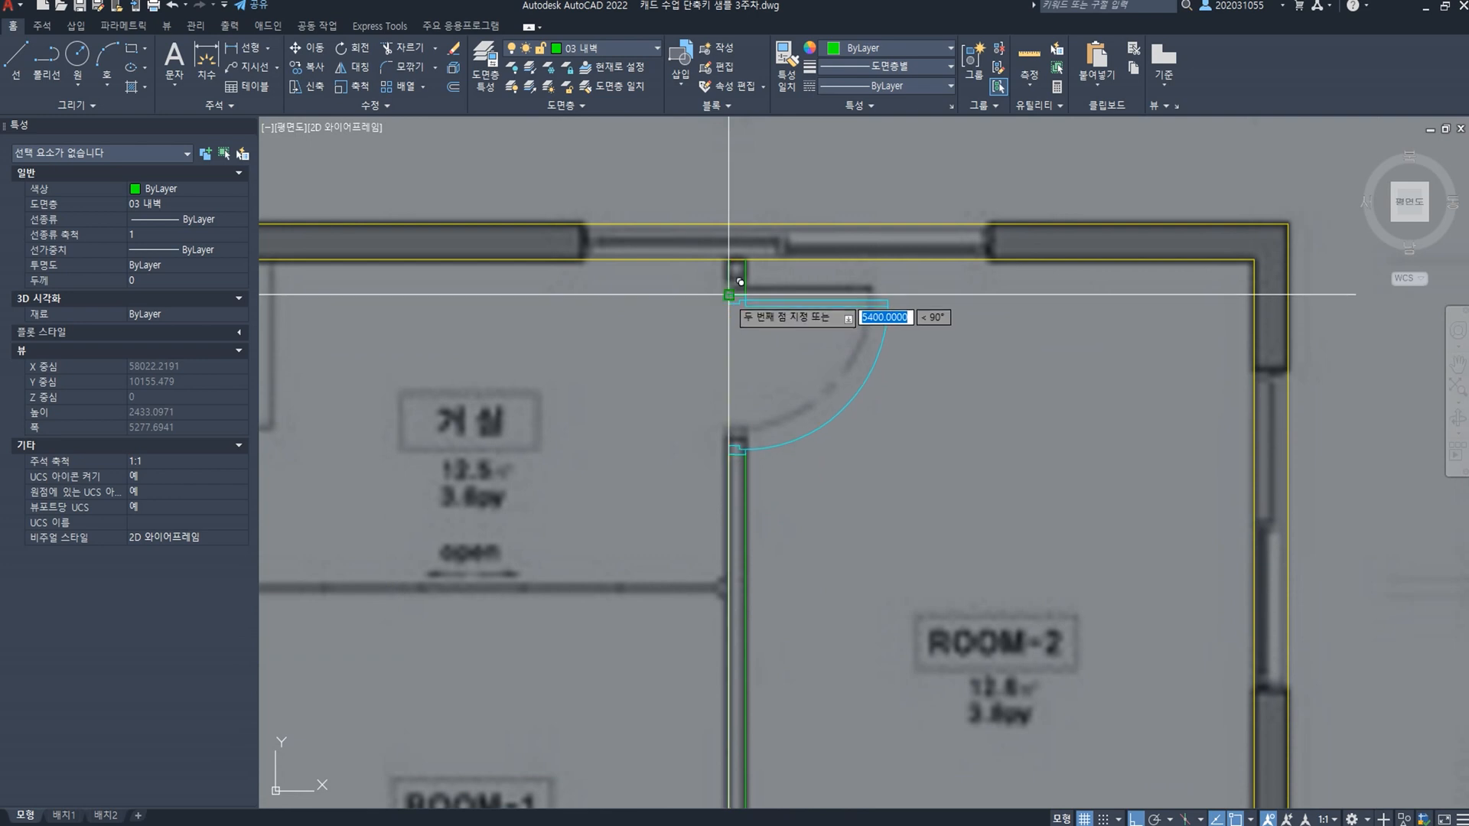
pyautogui.click(738, 291)
pyautogui.press('Escape')
# Step: Draw a horizontal polyline along the top wall's inner face, extending across the right exterior wall of the upper ROOM-2
pyautogui.scroll(-5, 764, 303)
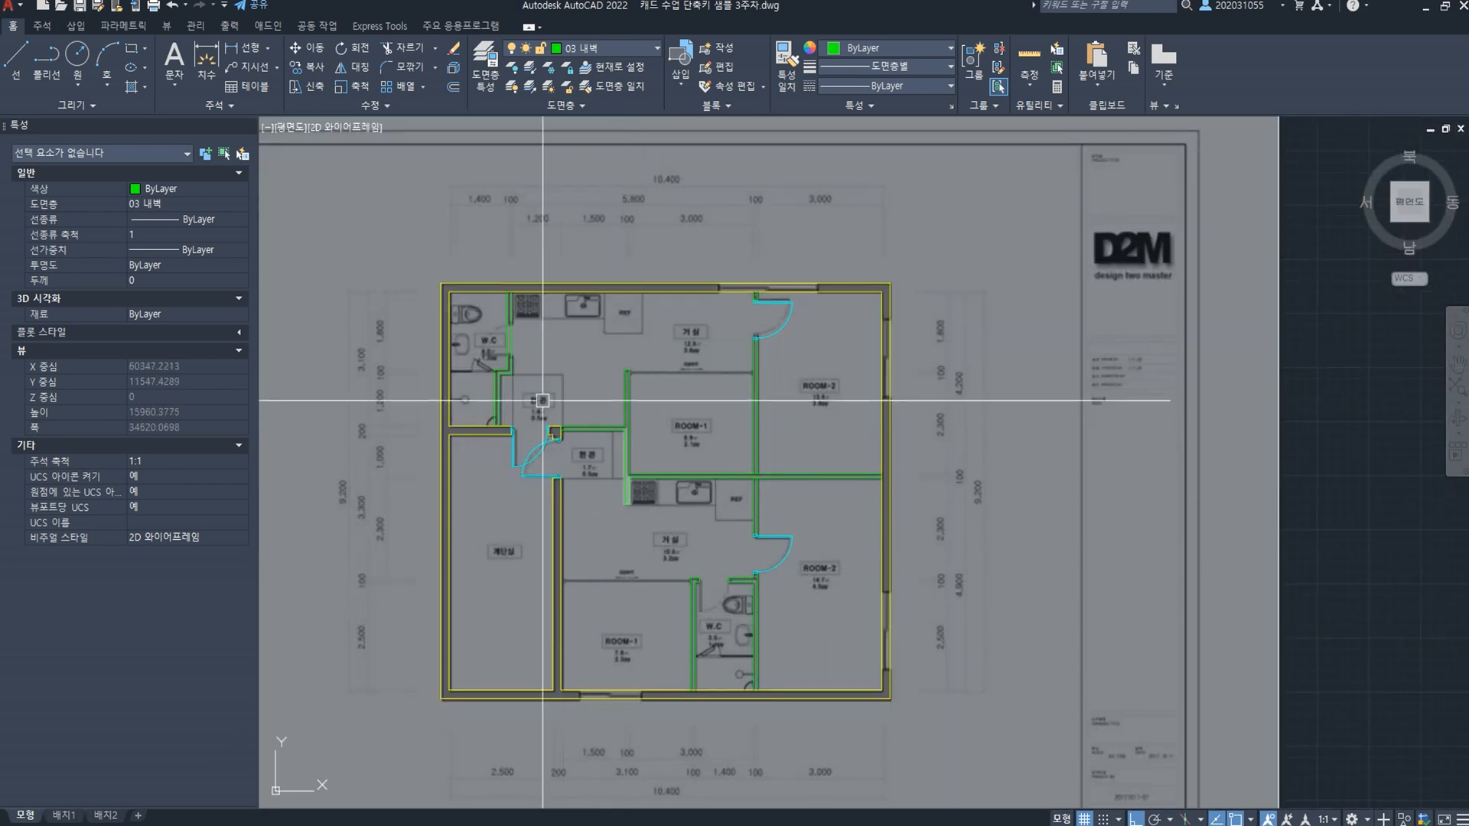
pyautogui.scroll(2, 588, 381)
pyautogui.moveTo(1001, 370); pyautogui.dragTo(865, 446, button='middle')
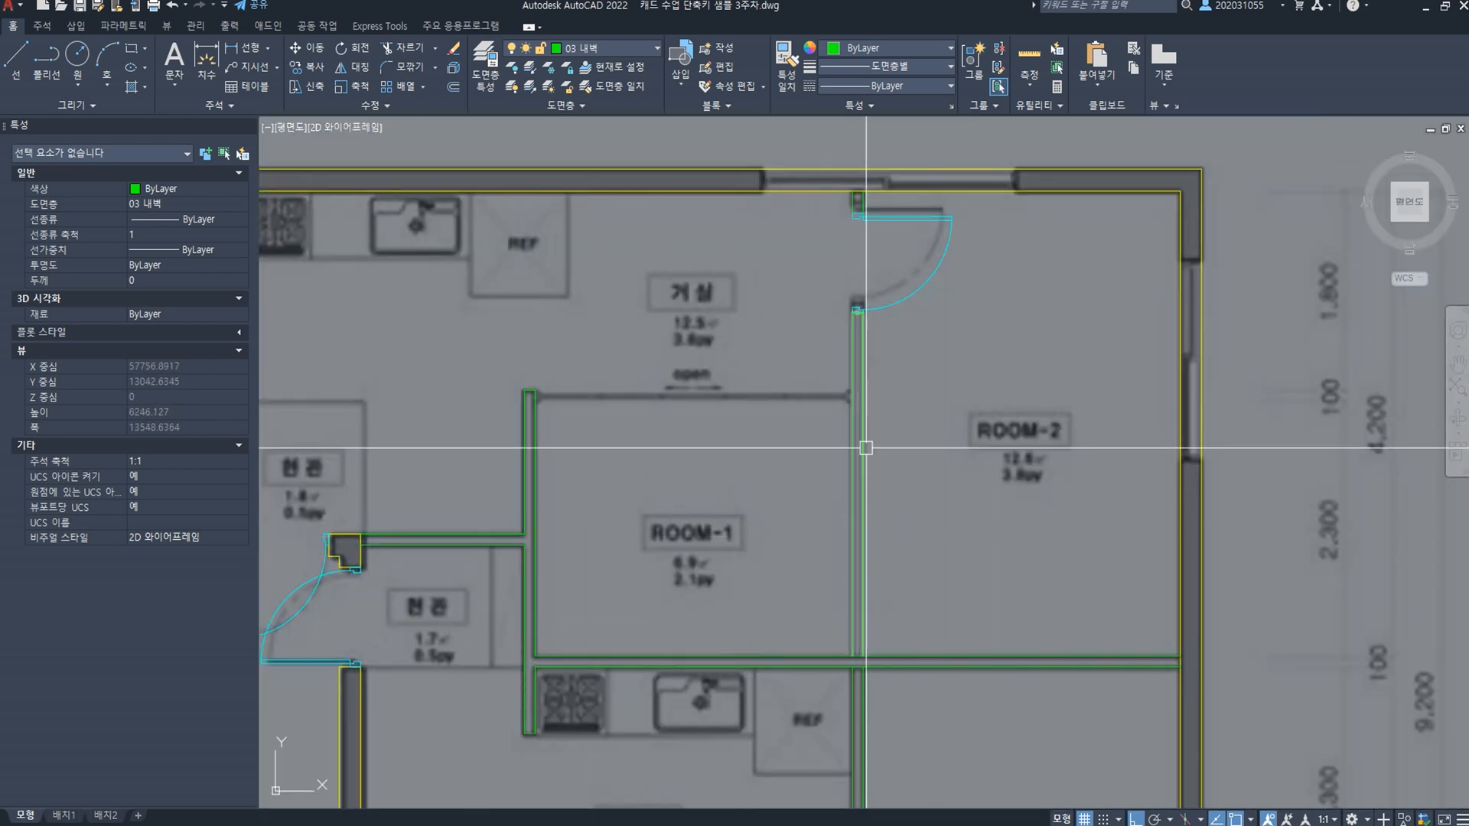
pyautogui.scroll(-1, 865, 452)
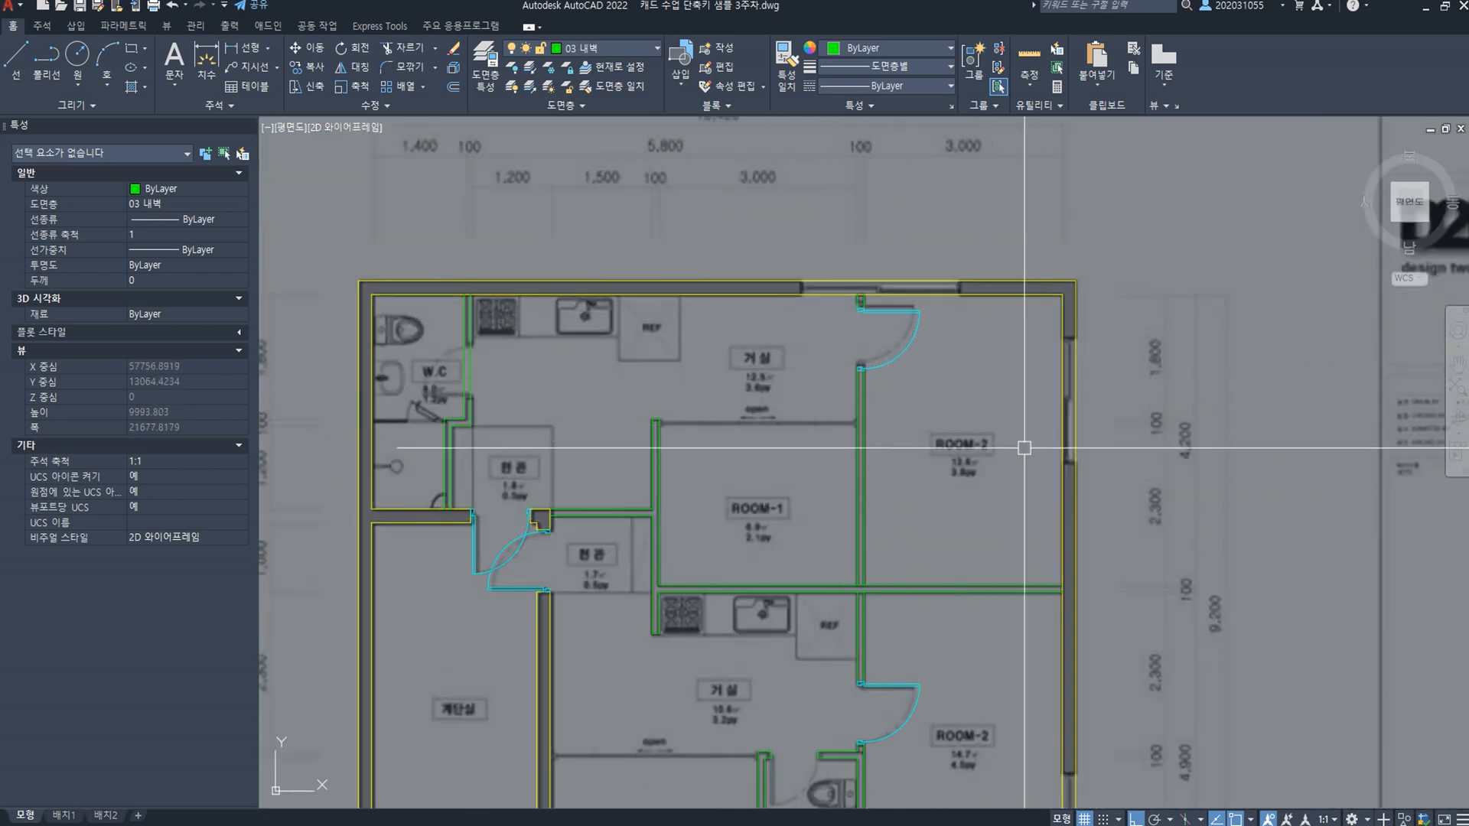
pyautogui.moveTo(1024, 447); pyautogui.dragTo(872, 448, button='middle')
pyautogui.scroll(2, 899, 429)
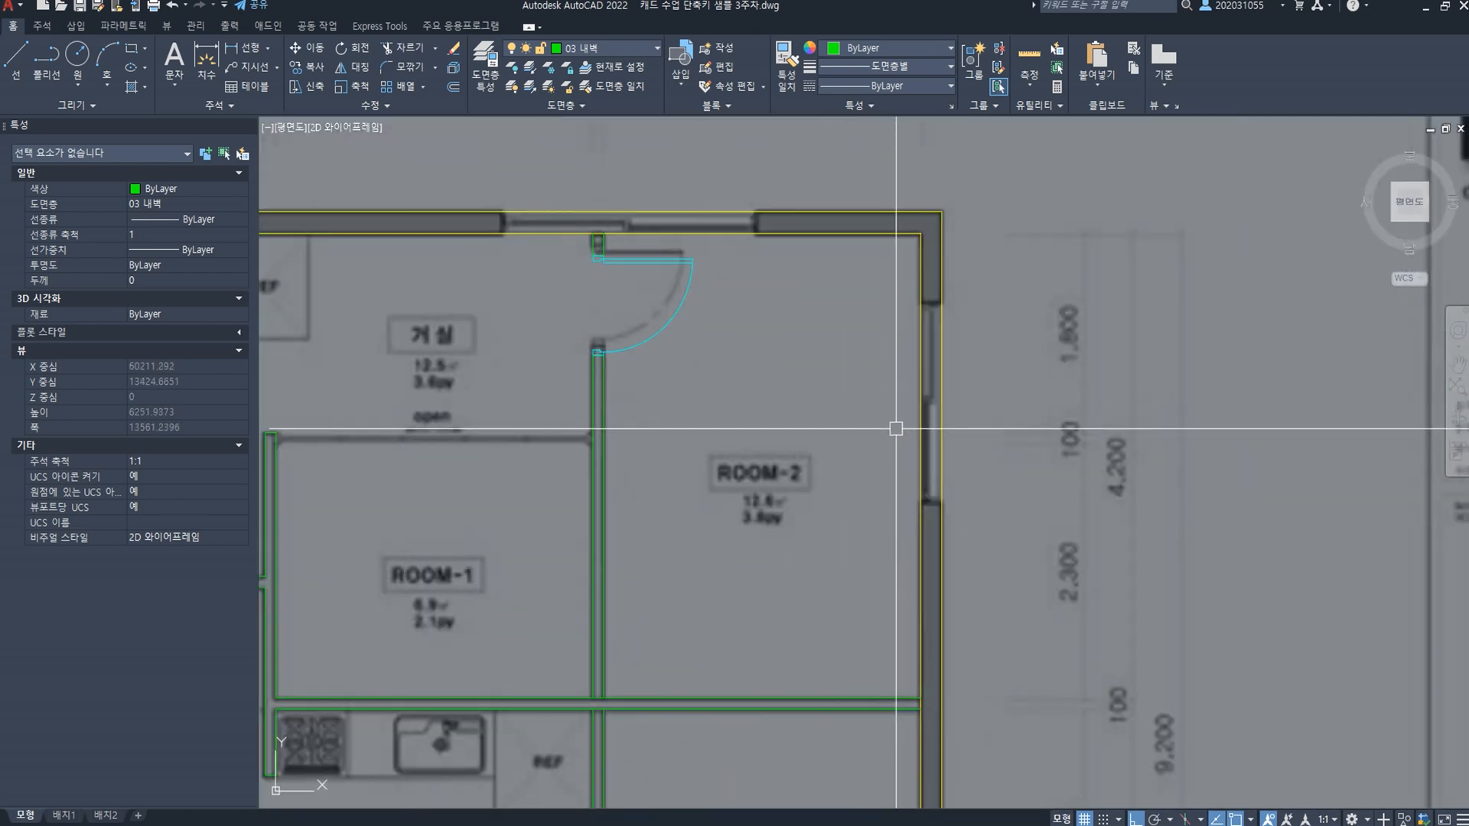
pyautogui.write('pl')
pyautogui.press('Return')
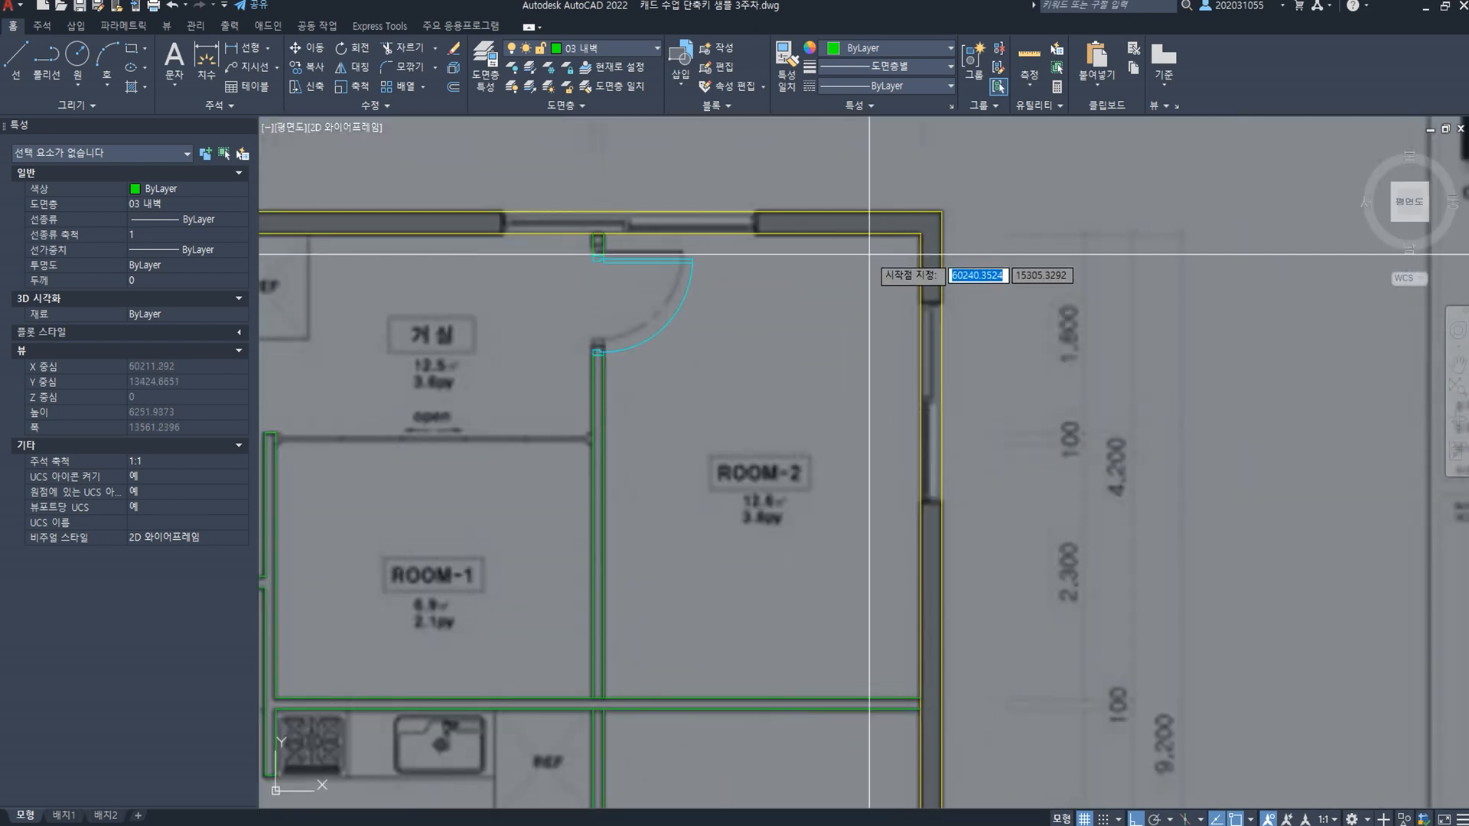
pyautogui.click(863, 234)
# Step: Move the horizontal polyline at the upper ROOM-2's right exterior wall straight down 600 to mark the window's upper jamb
pyautogui.click(1062, 330)
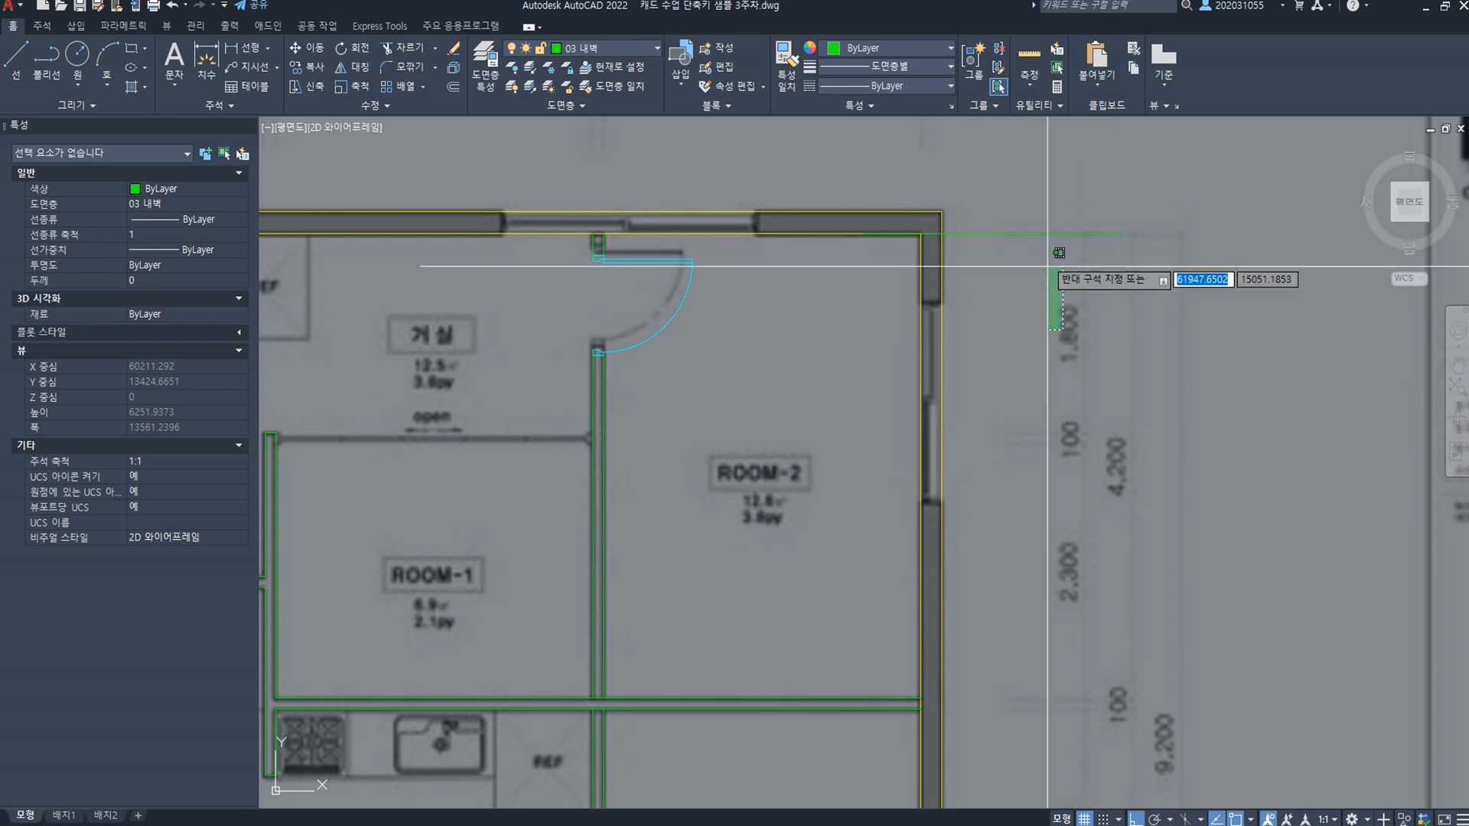
pyautogui.click(1013, 200)
pyautogui.scroll(2, 942, 258)
pyautogui.write('m')
pyautogui.press('Return')
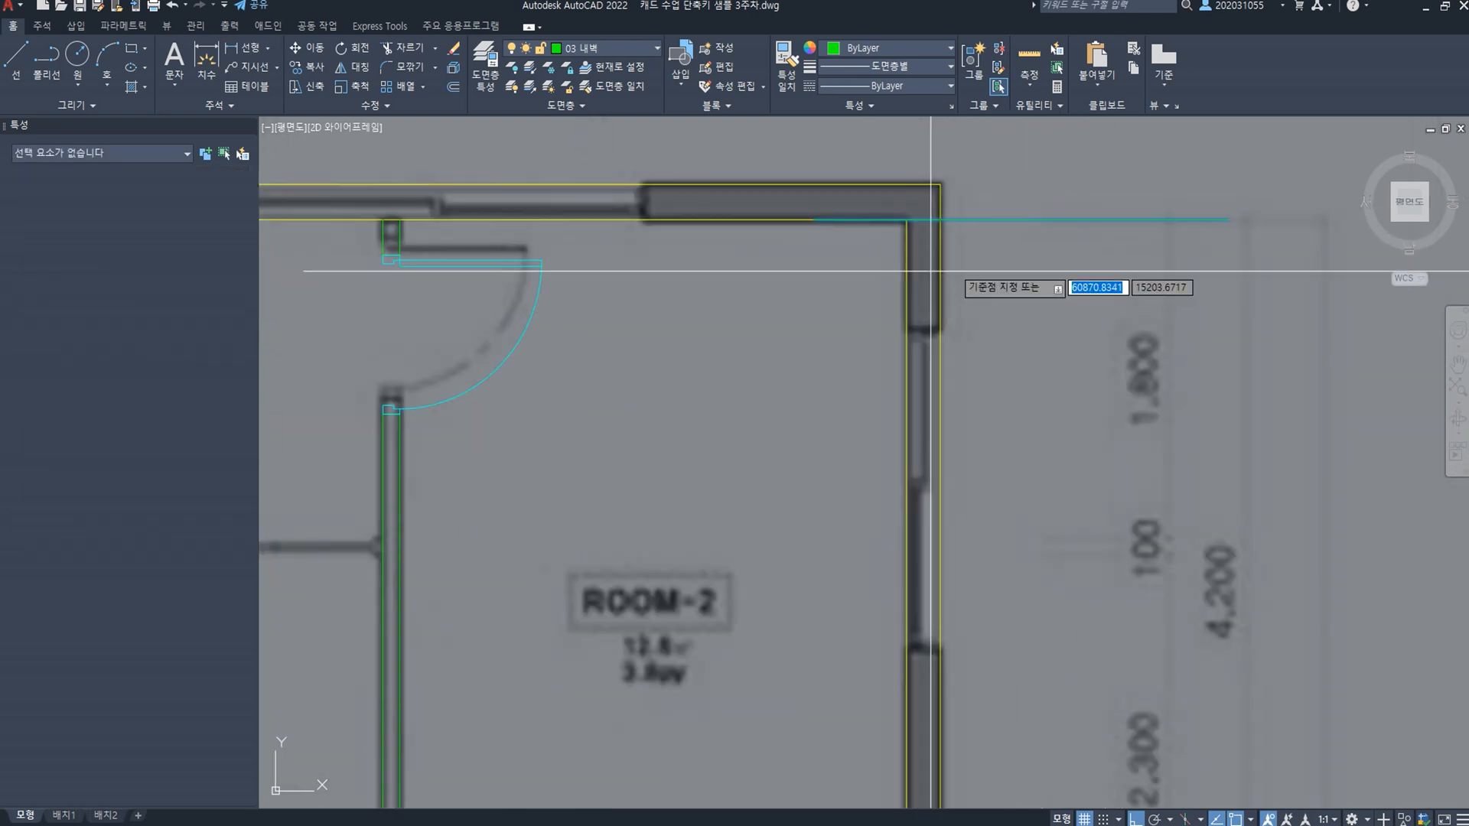
pyautogui.click(1032, 221)
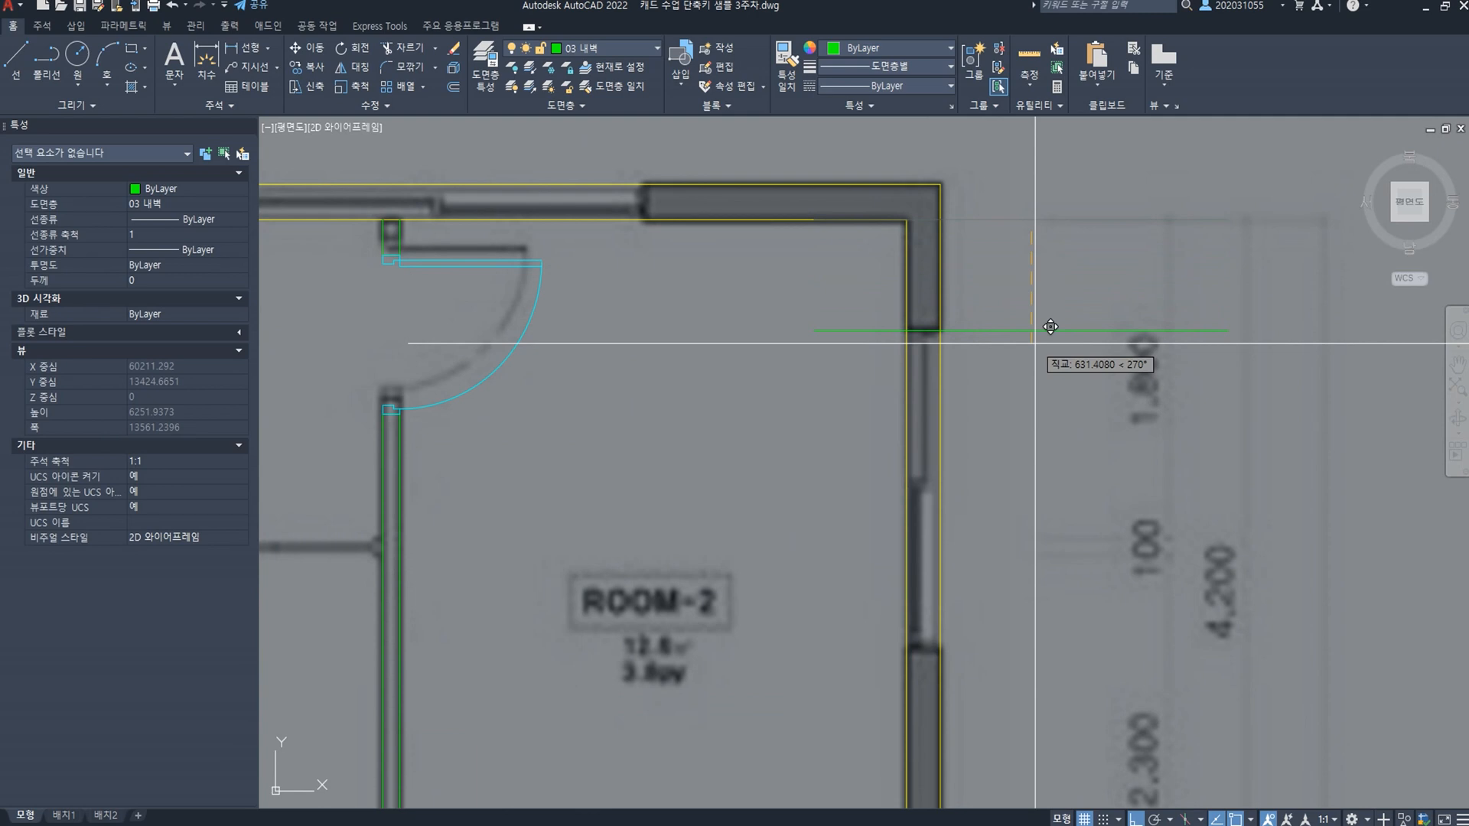
pyautogui.write('600')
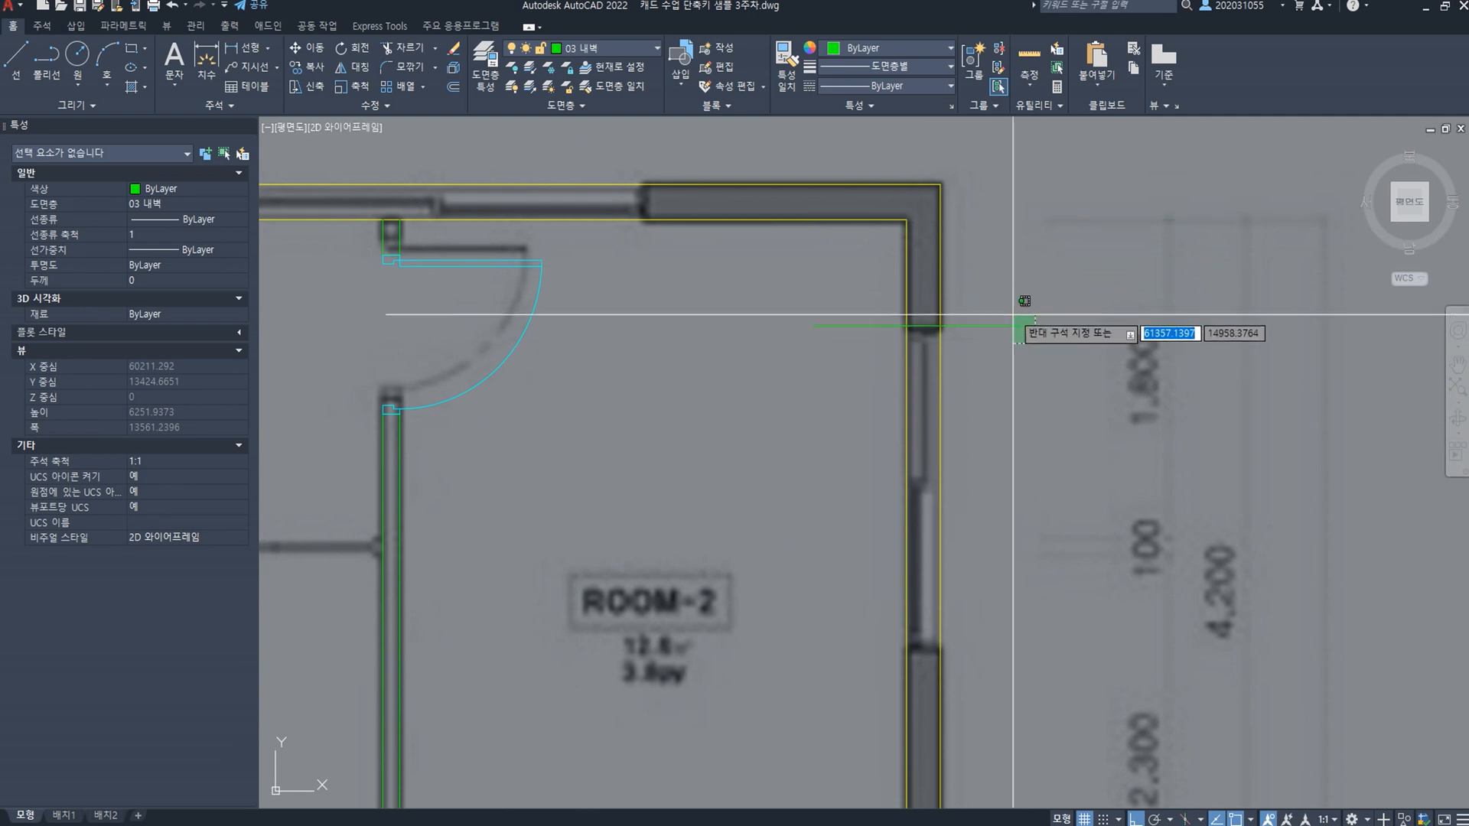
# Step: Copy the upper jamb line straight down 1800 to mark the lower jamb of the right-wall window
pyautogui.click(1024, 324)
pyautogui.press('Return')
pyautogui.click(1047, 370)
pyautogui.moveTo(1064, 575); pyautogui.dragTo(1026, 446, button='middle')
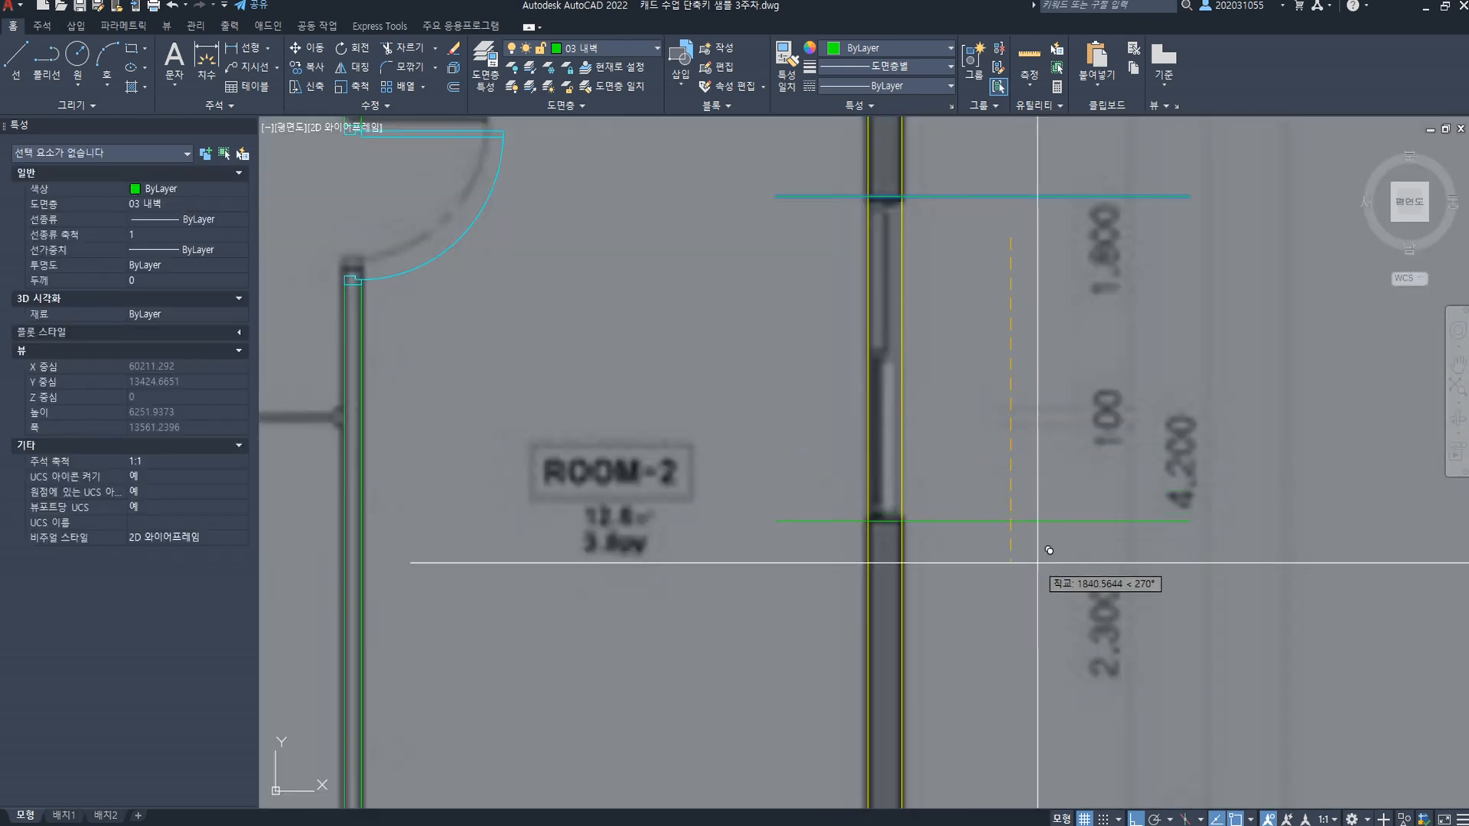
# Step: Cut the right exterior wall lines out between the two jamb lines and close the wall ends with clean corners
pyautogui.write('t')
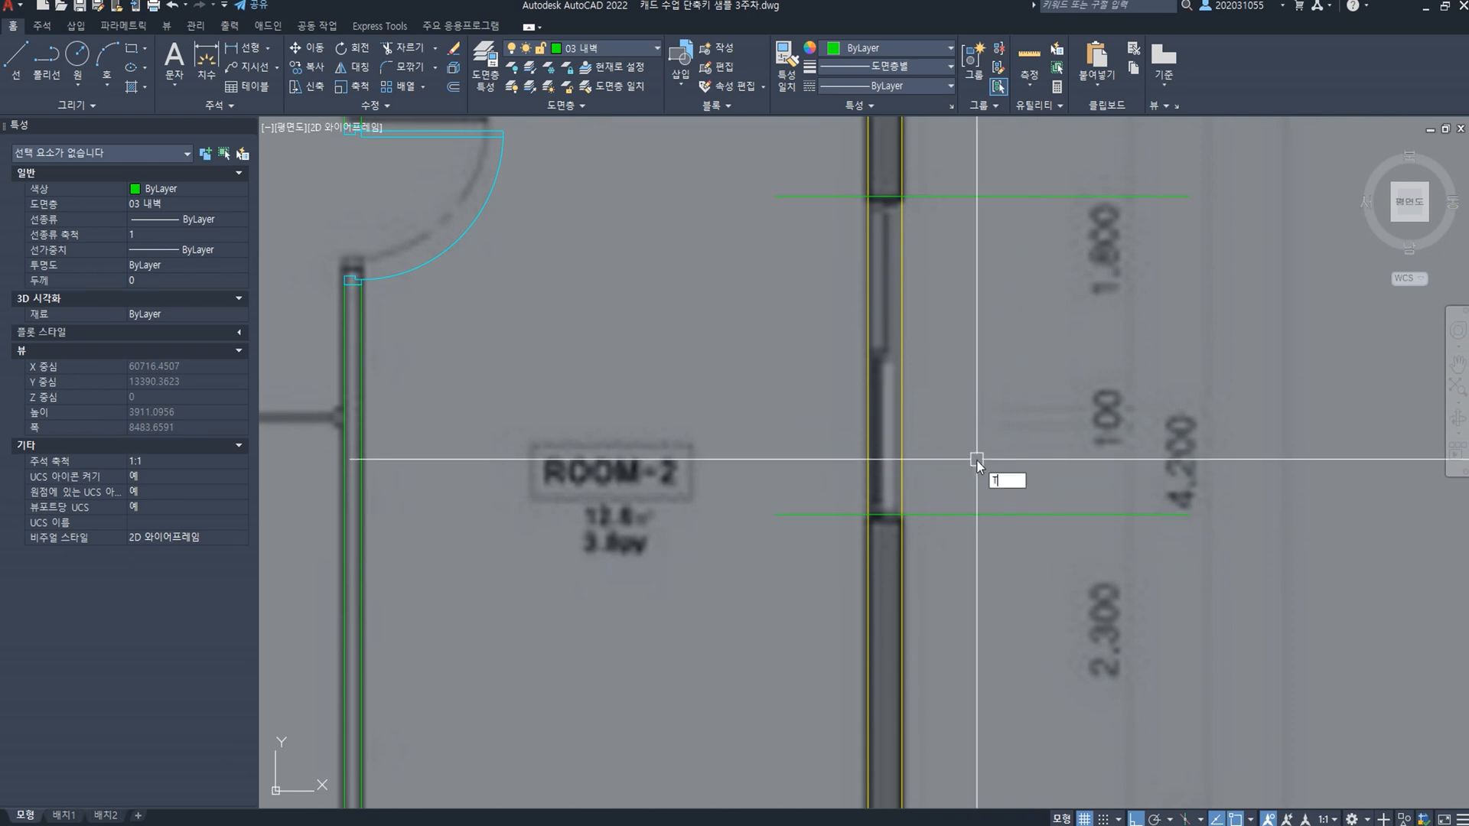
pyautogui.write('r')
pyautogui.press('Return')
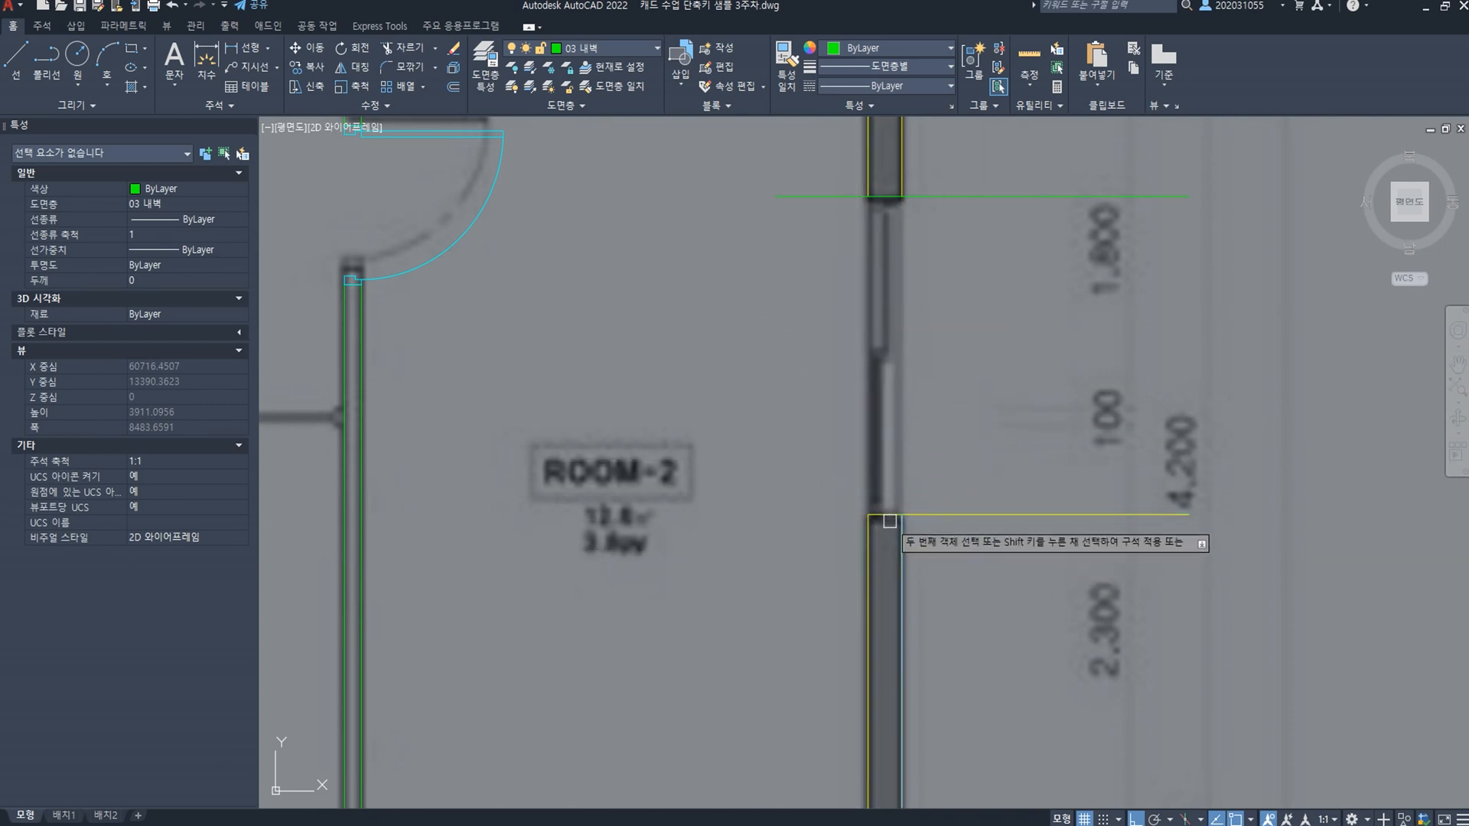
pyautogui.click(879, 517)
pyautogui.click(869, 193)
pyautogui.click(895, 195)
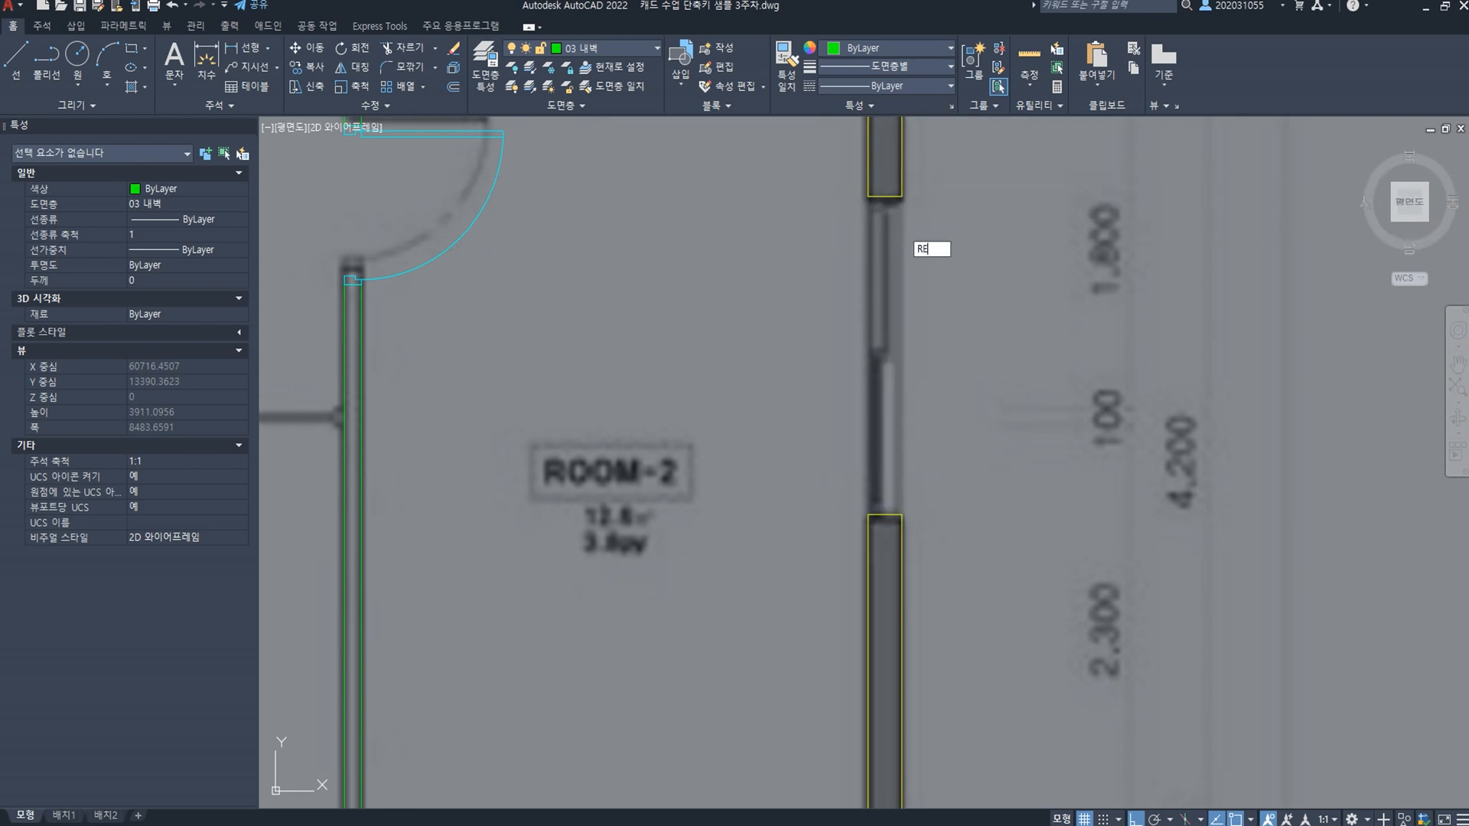
# Step: Draw a rectangle filling the right-wall window opening, from the upper inner corner to the lower outer corner
pyautogui.write('C')
pyautogui.press('Return')
pyautogui.click(869, 197)
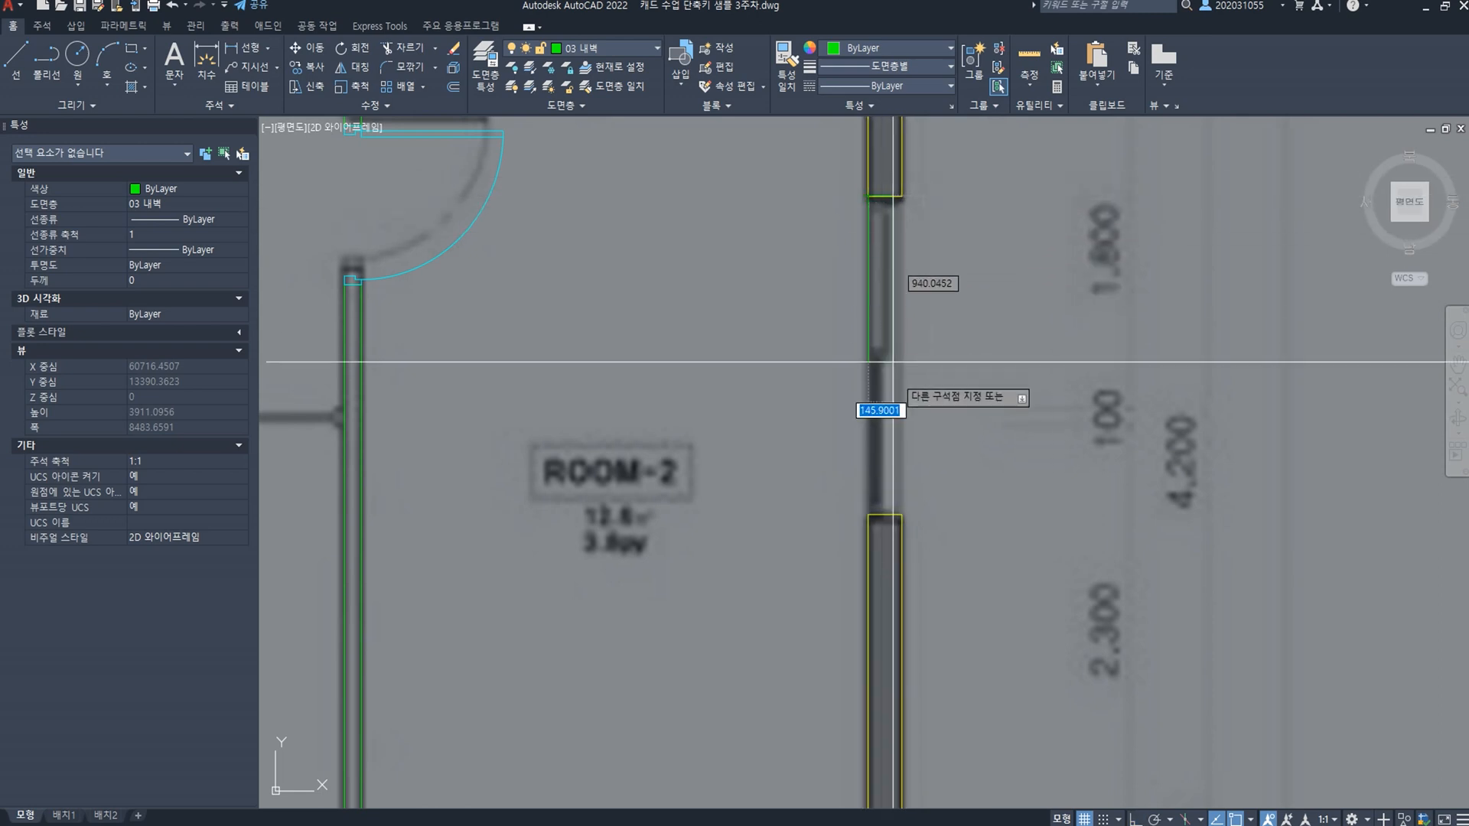
pyautogui.click(901, 515)
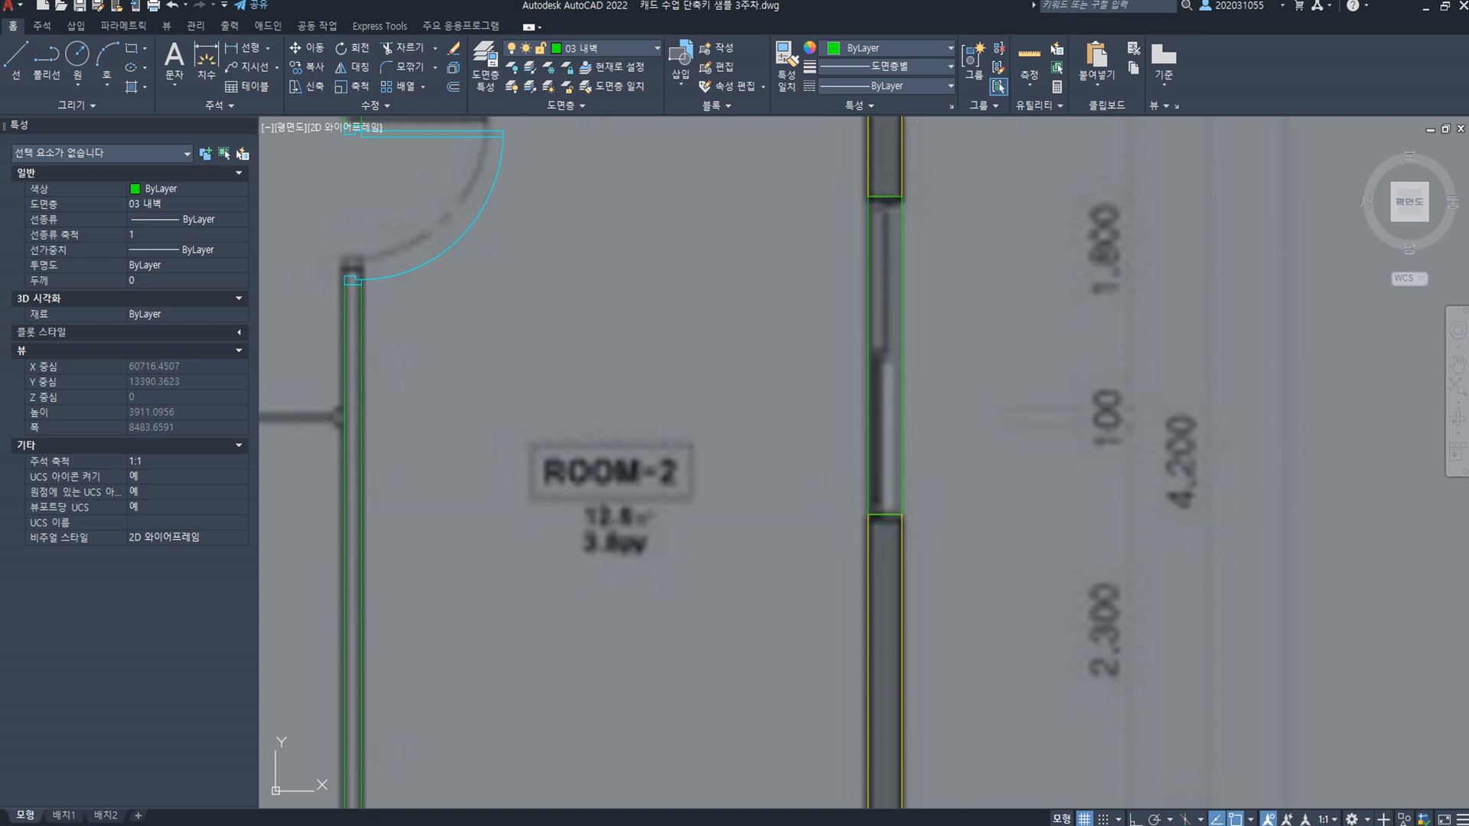
# Step: Assign the right-wall window rectangle to the 04 창문 layer and clear the selection
pyautogui.click(967, 382)
pyautogui.click(857, 369)
pyautogui.click(628, 48)
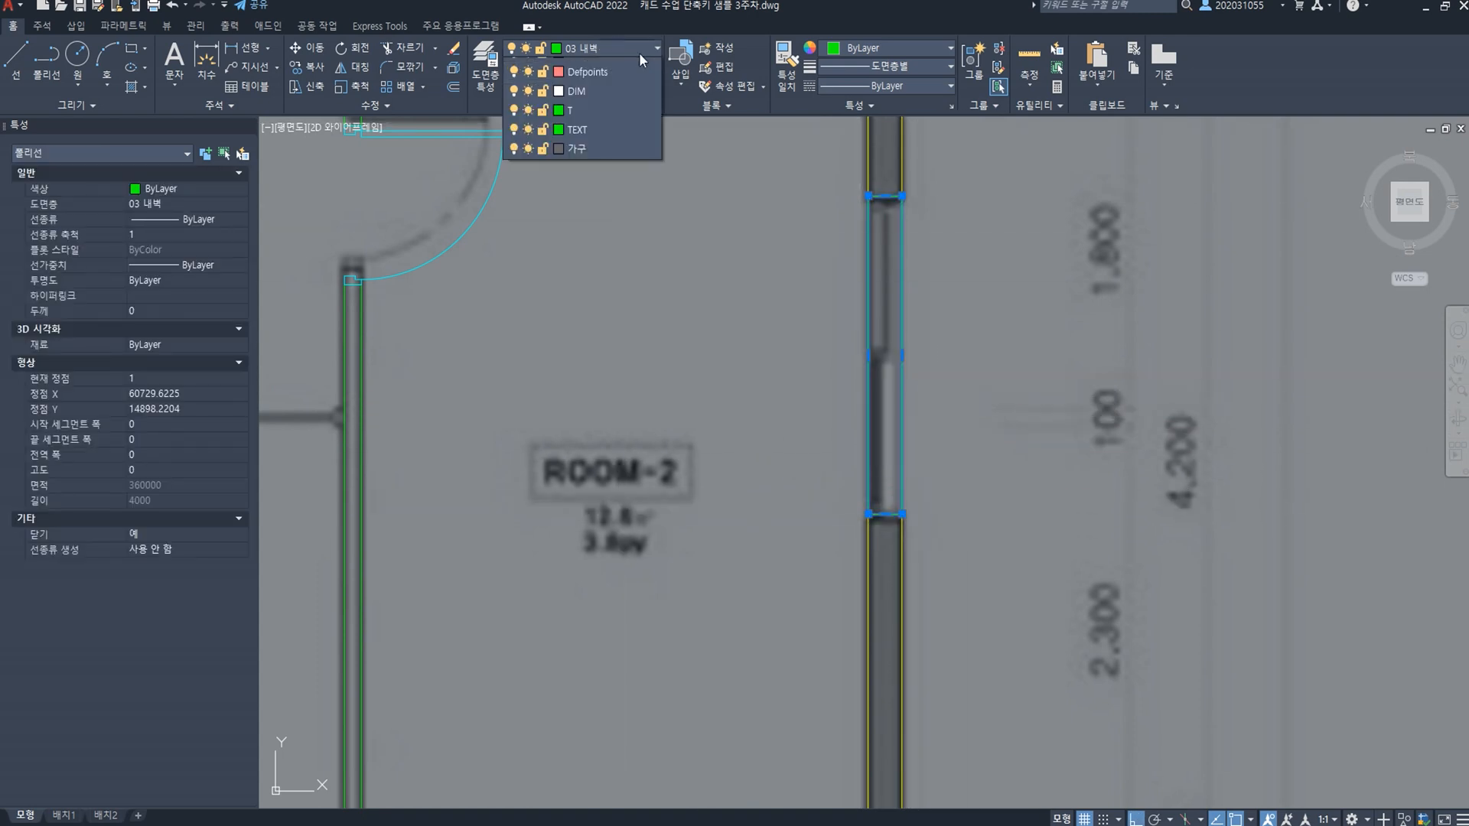
pyautogui.click(607, 165)
pyautogui.press('Escape')
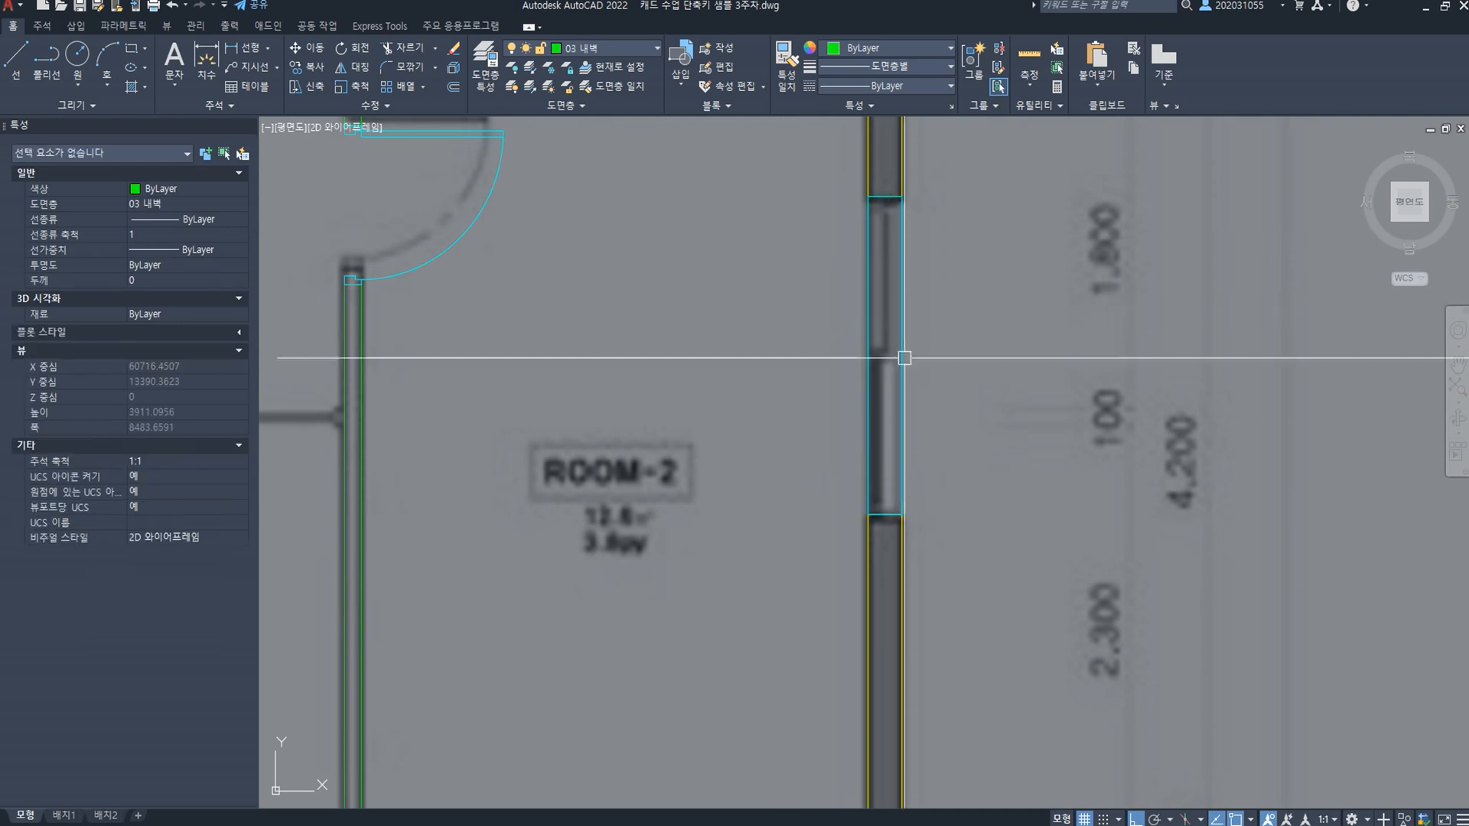
# Step: Copy the top-wall window symbol from the finished plan and paste it above the matching window on the traced plan
pyautogui.scroll(-5, 895, 354)
pyautogui.scroll(5, 878, 502)
pyautogui.scroll(4, 813, 379)
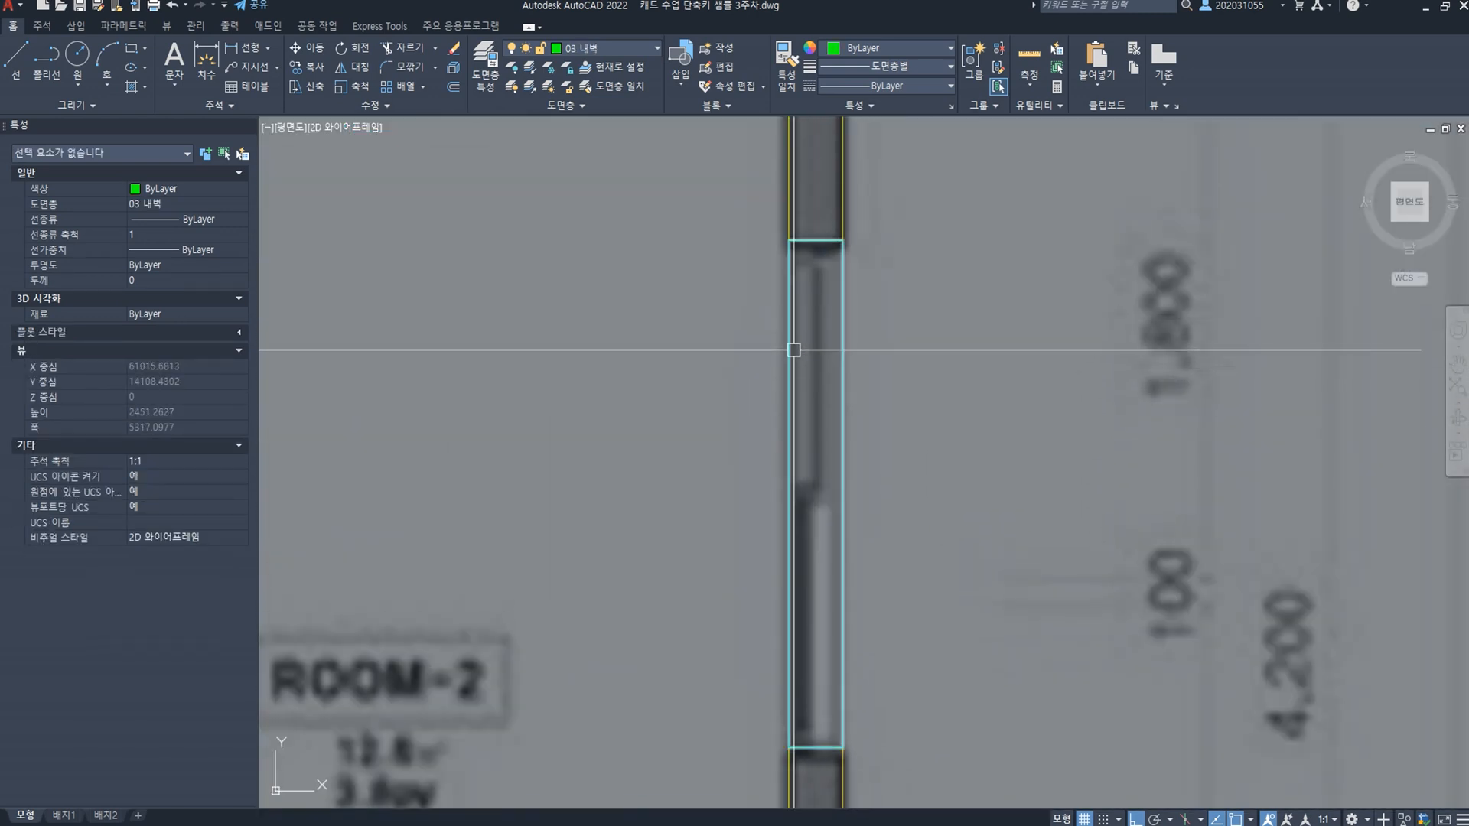
pyautogui.scroll(-8, 831, 344)
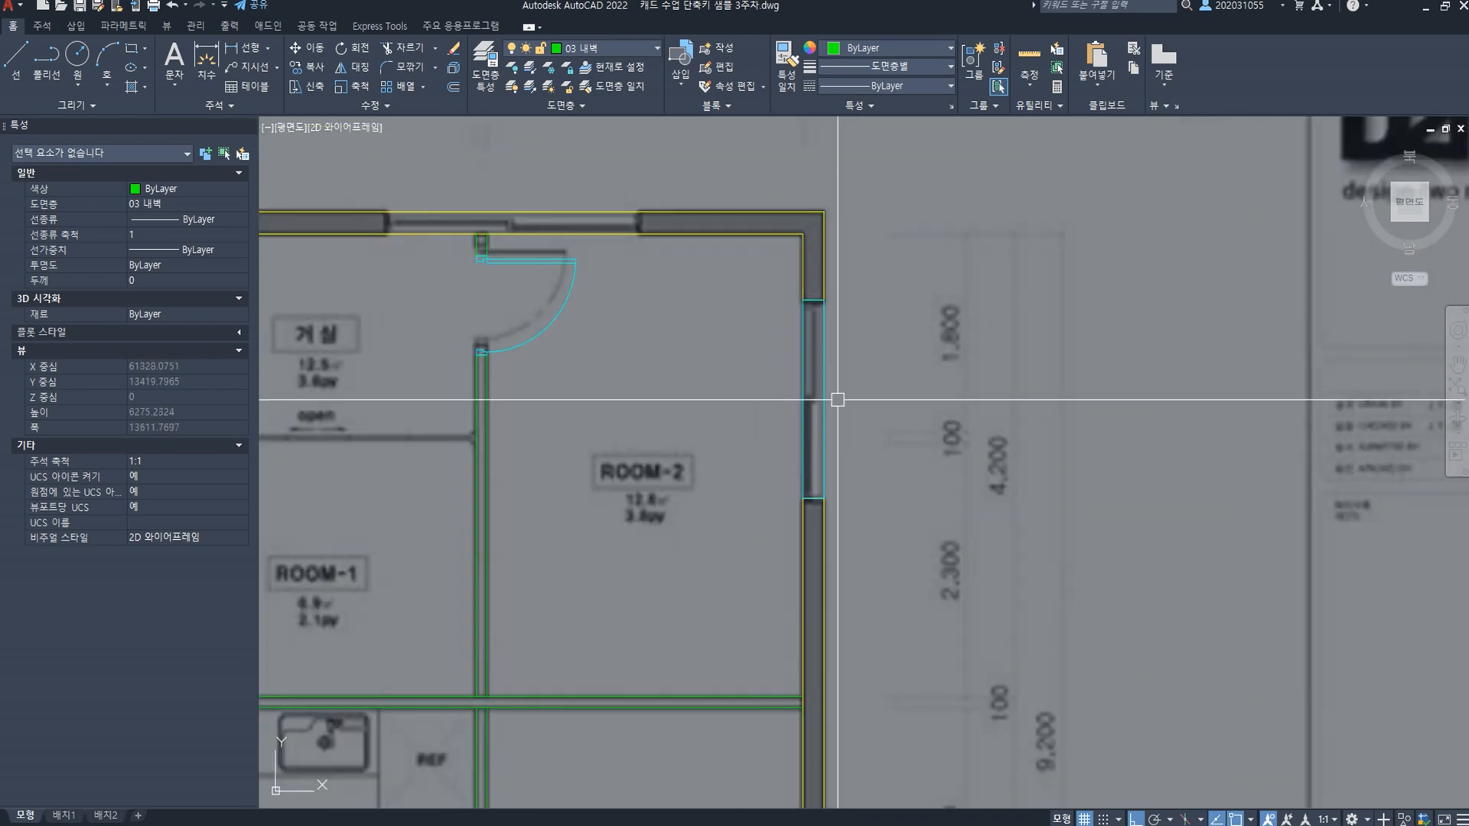
pyautogui.scroll(4, 769, 283)
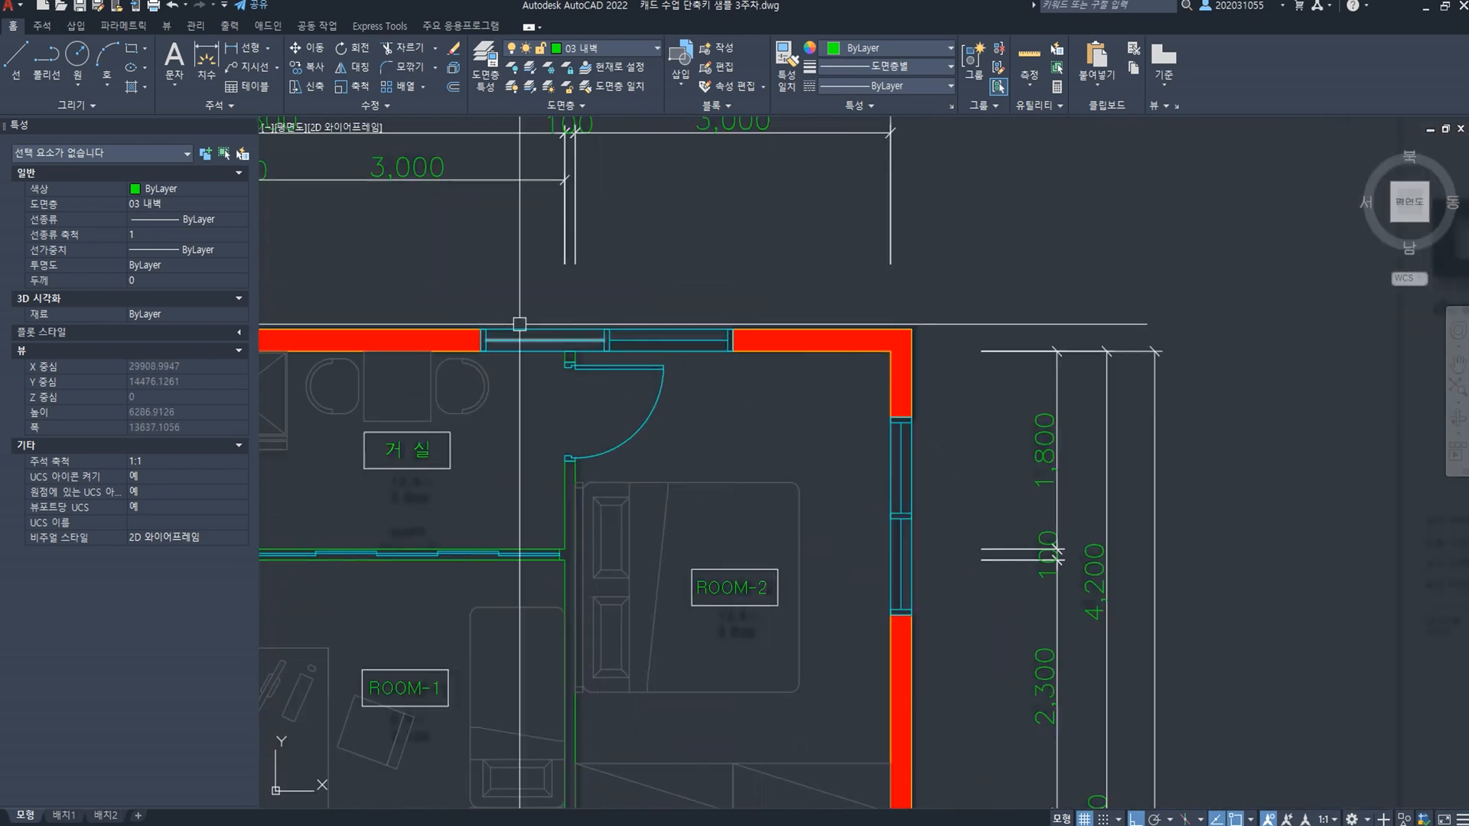
pyautogui.click(446, 302)
pyautogui.click(768, 362)
pyautogui.scroll(-10, 768, 359)
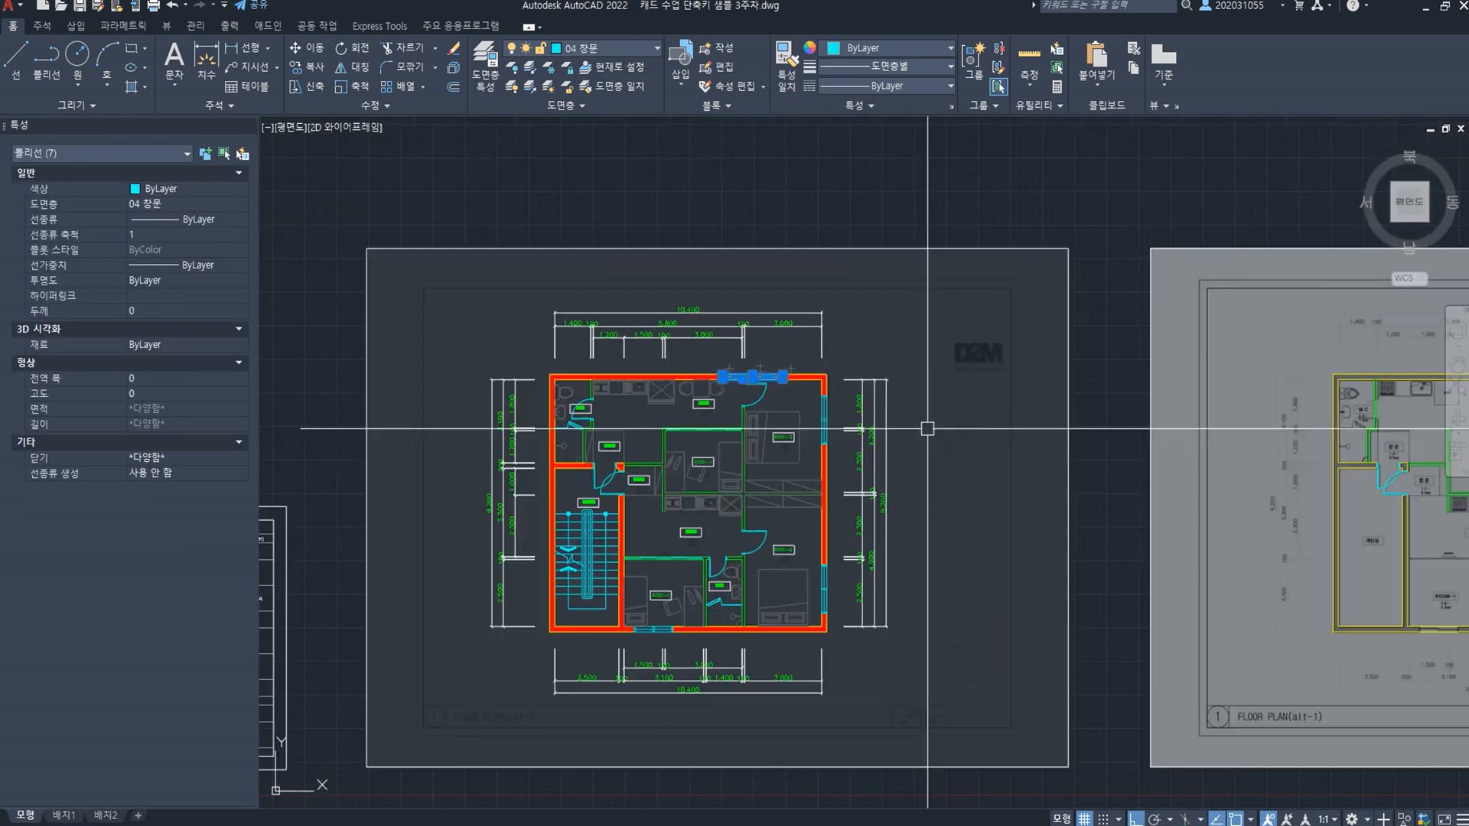
pyautogui.scroll(10, 810, 367)
pyautogui.hotkey('ctrl', 'v')
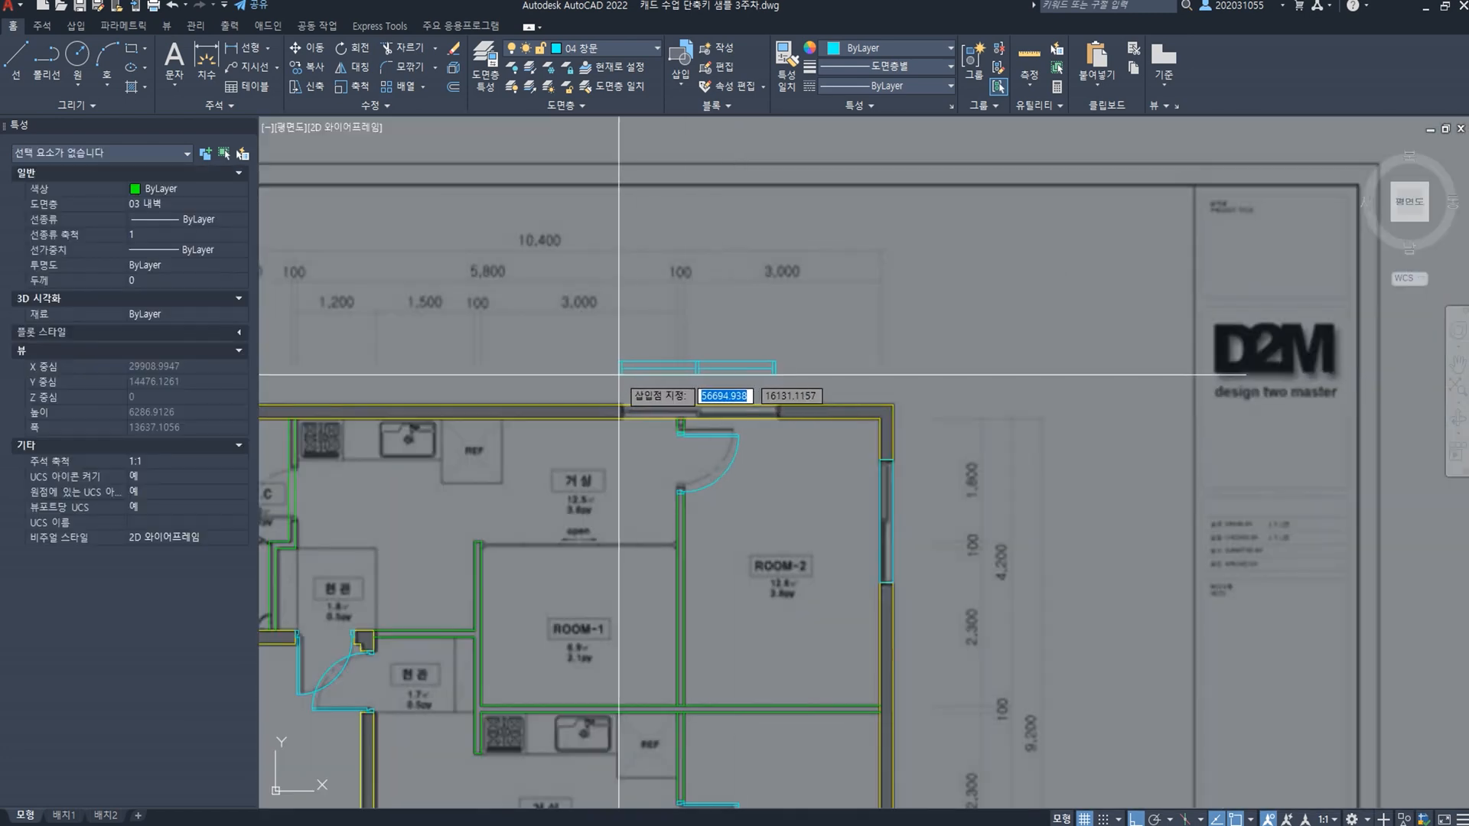
pyautogui.click(625, 374)
# Step: Examine the three vertical frame pieces of the pasted window symbol and their properties
pyautogui.scroll(6, 625, 383)
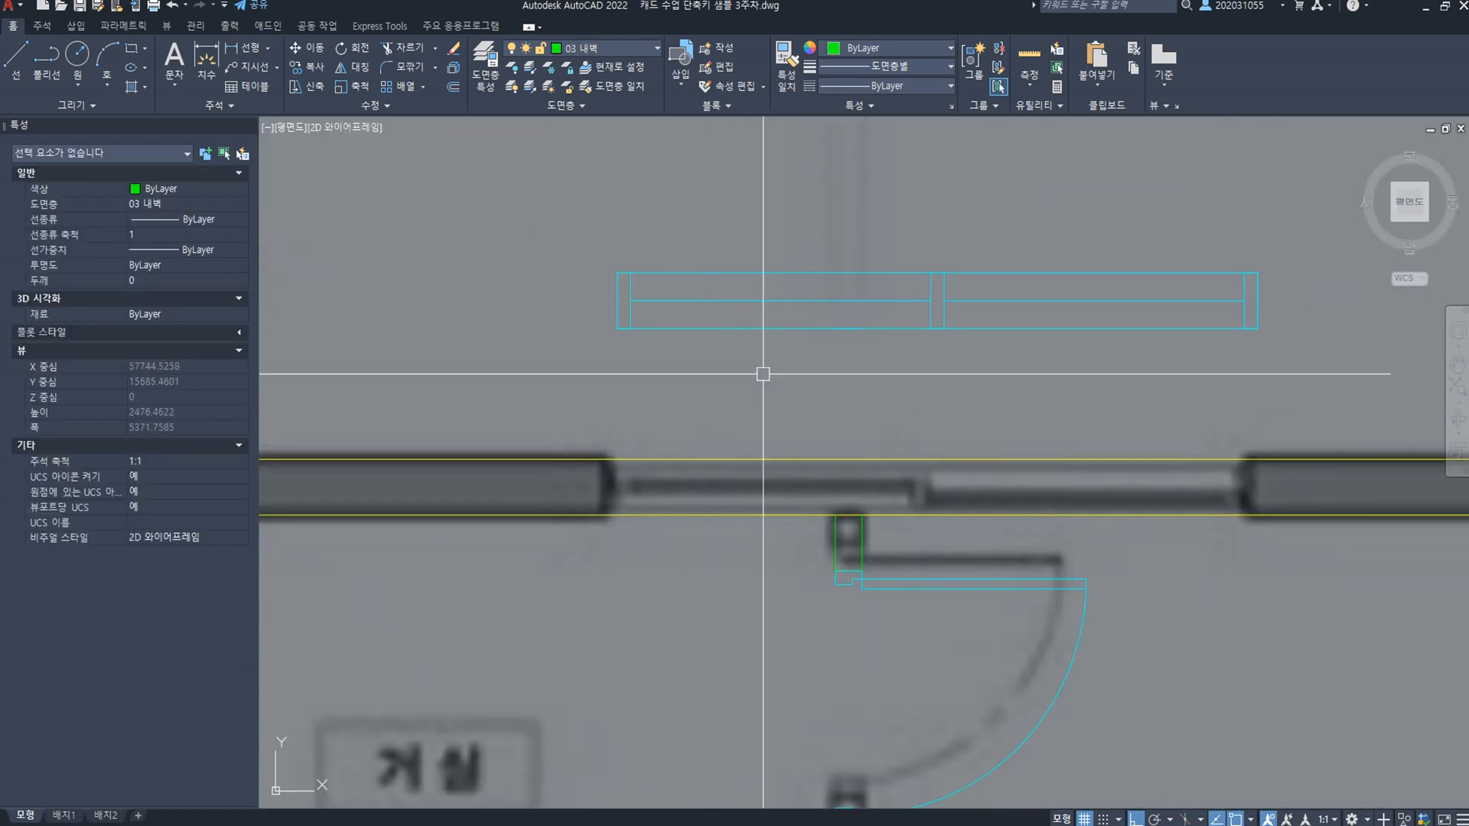
pyautogui.click(584, 240)
pyautogui.click(641, 370)
pyautogui.click(879, 216)
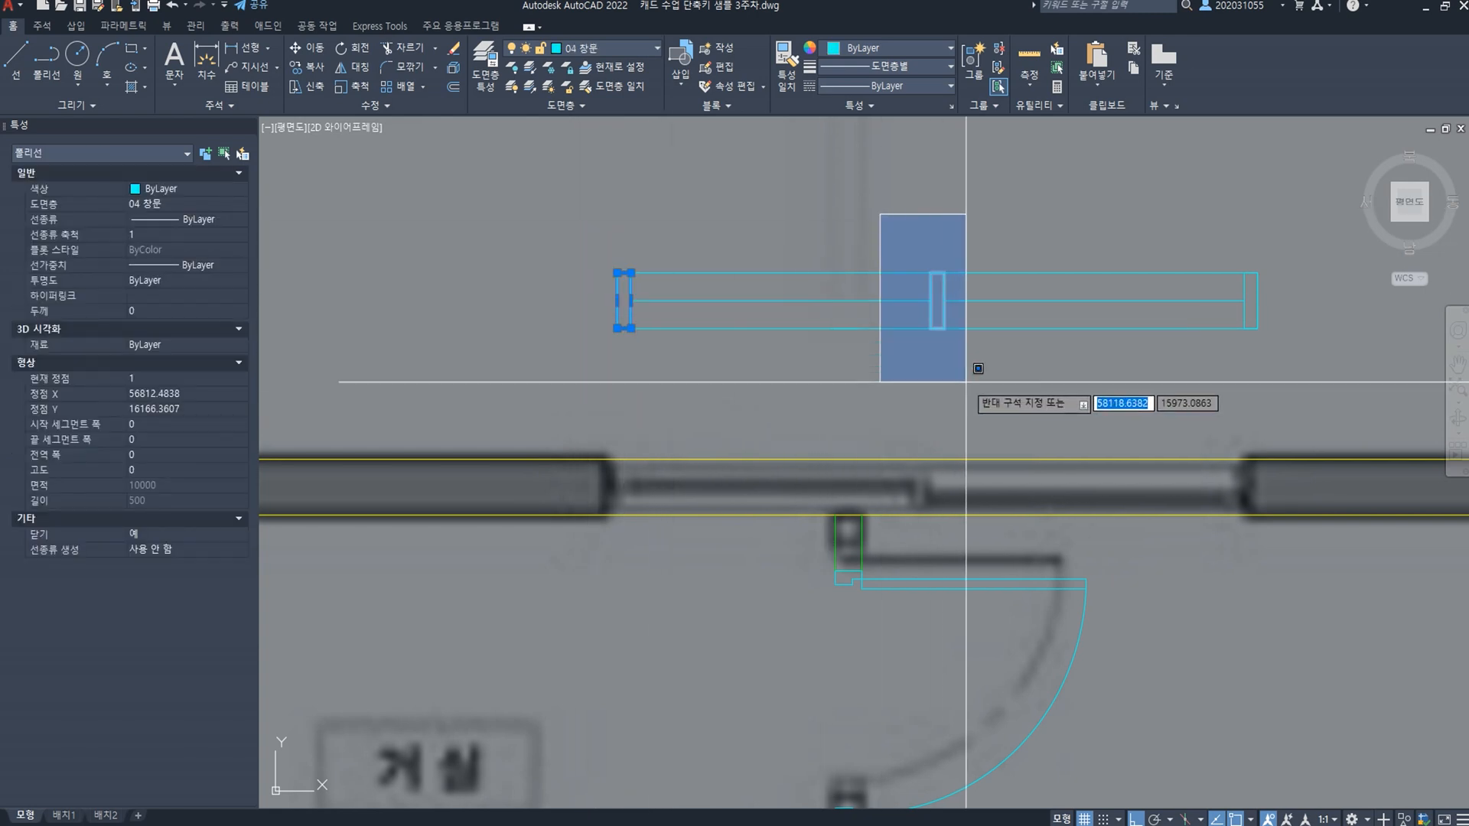
pyautogui.click(969, 380)
pyautogui.click(1156, 231)
pyautogui.click(1335, 382)
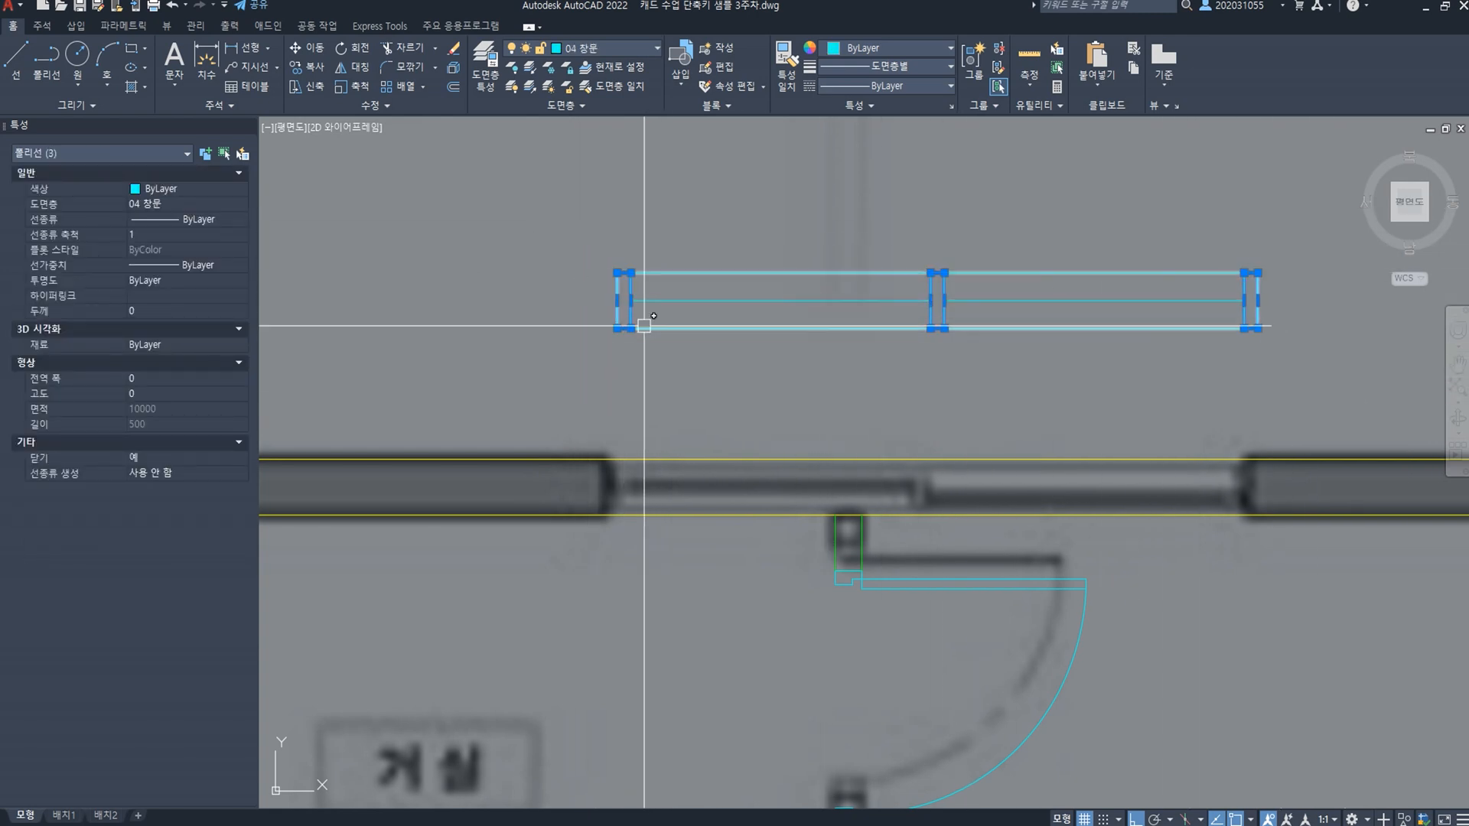
pyautogui.press('Escape')
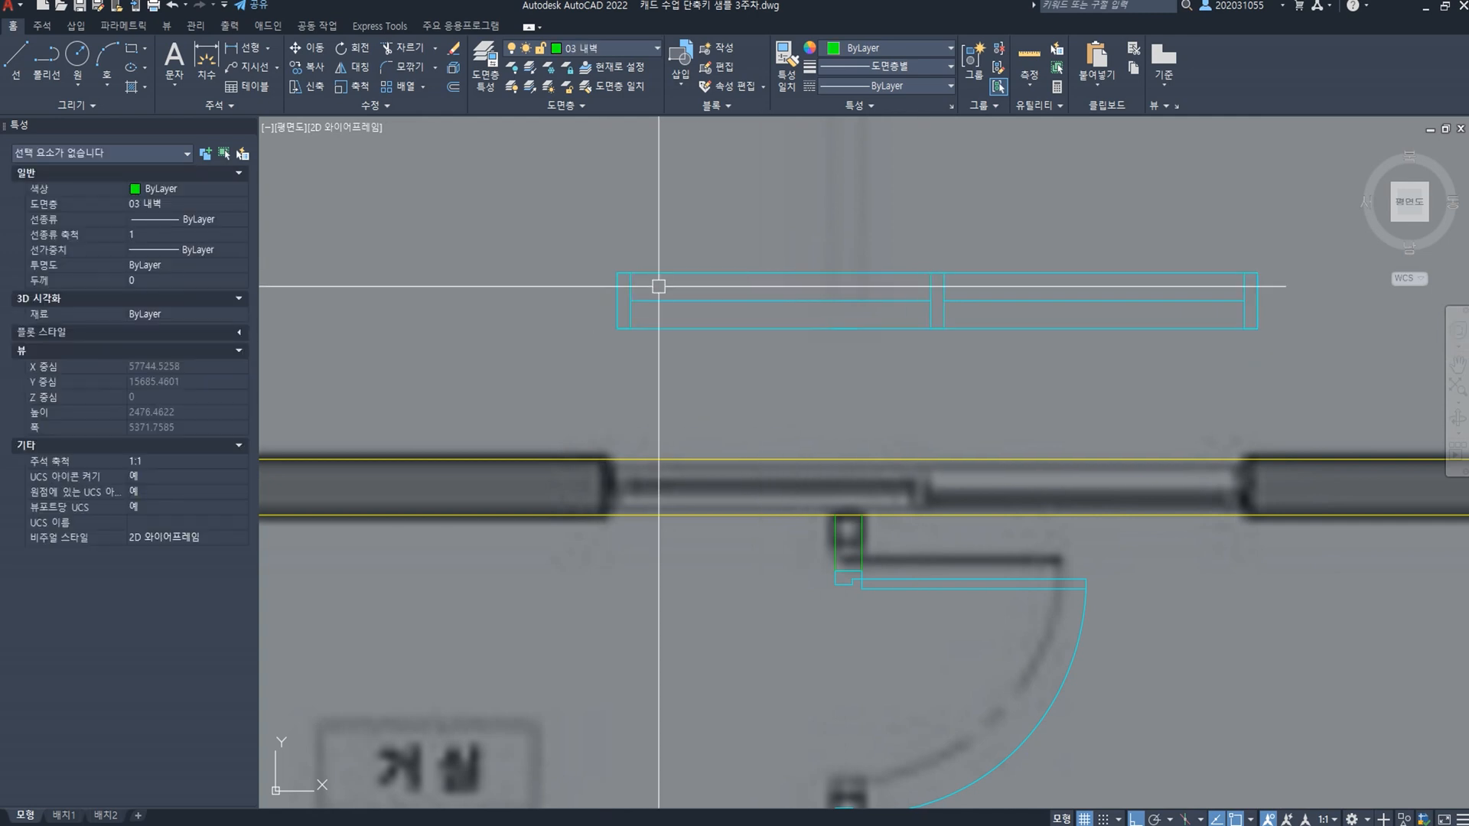
# Step: Draw a vertical polyline along the right wall's inner face, crossing the top wall, and move it left to the top window's right jamb
pyautogui.scroll(-2, 849, 404)
pyautogui.moveTo(1011, 468); pyautogui.dragTo(857, 447, button='middle')
pyautogui.write('pl')
pyautogui.press('space')
pyautogui.click(1019, 468)
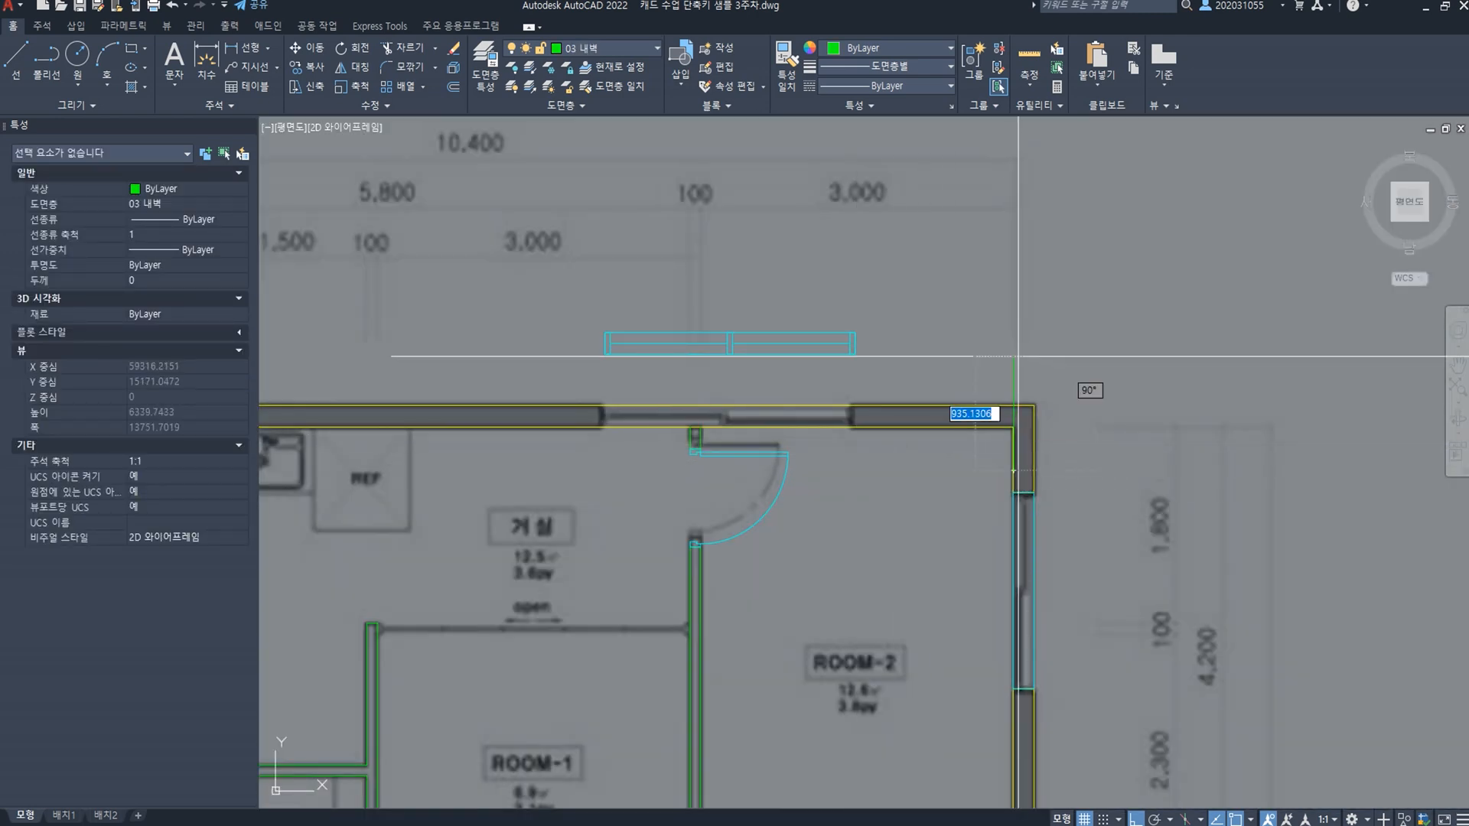
pyautogui.click(1015, 326)
pyautogui.press('space')
pyautogui.click(1014, 374)
pyautogui.write('m')
pyautogui.press('space')
pyautogui.click(938, 251)
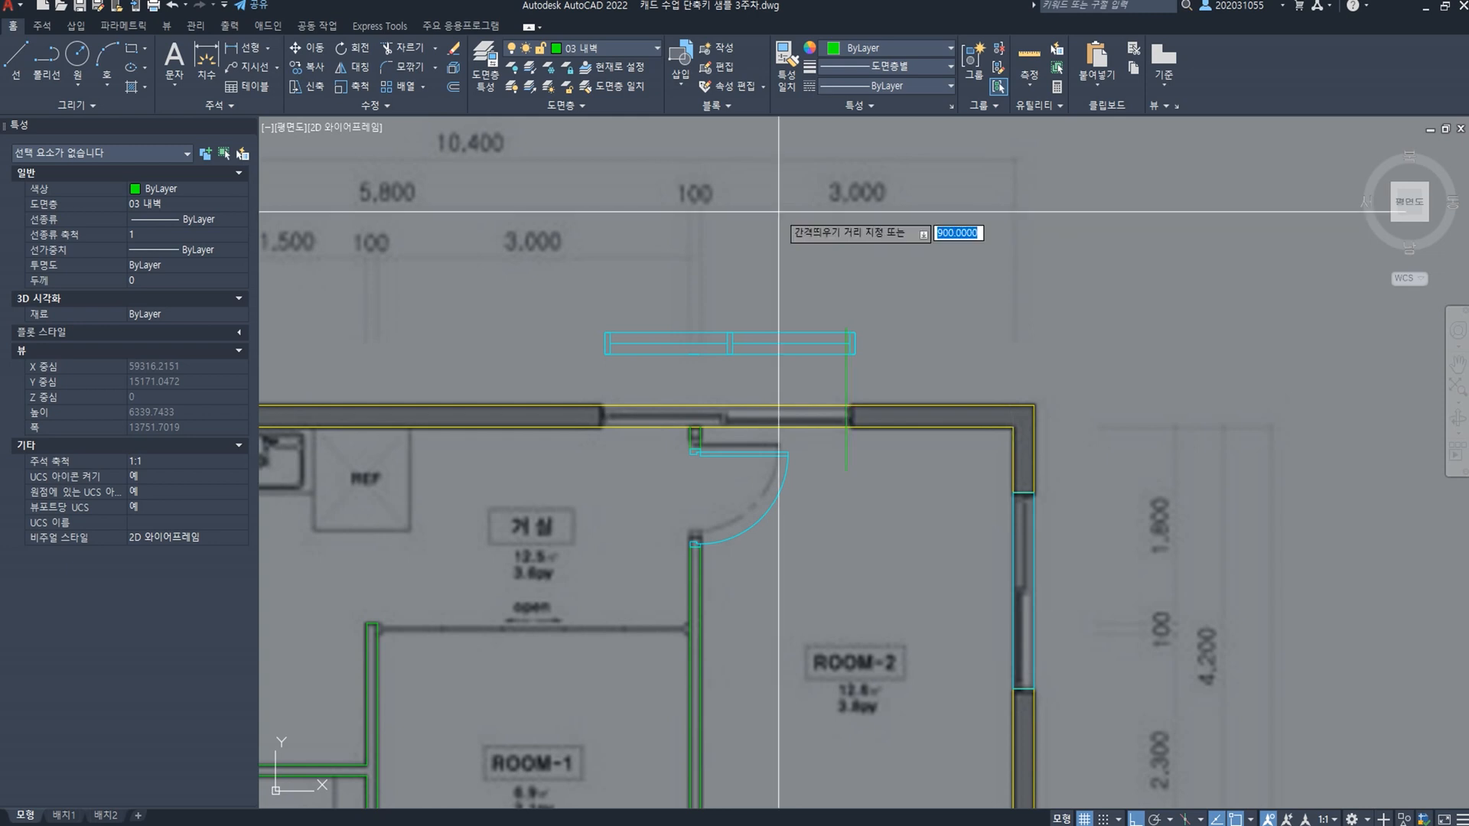
# Step: Copy the vertical jamb line straight left to mark the left jamb of the top-wall window
pyautogui.press('Escape')
pyautogui.click(845, 377)
pyautogui.write('m')
pyautogui.press('space')
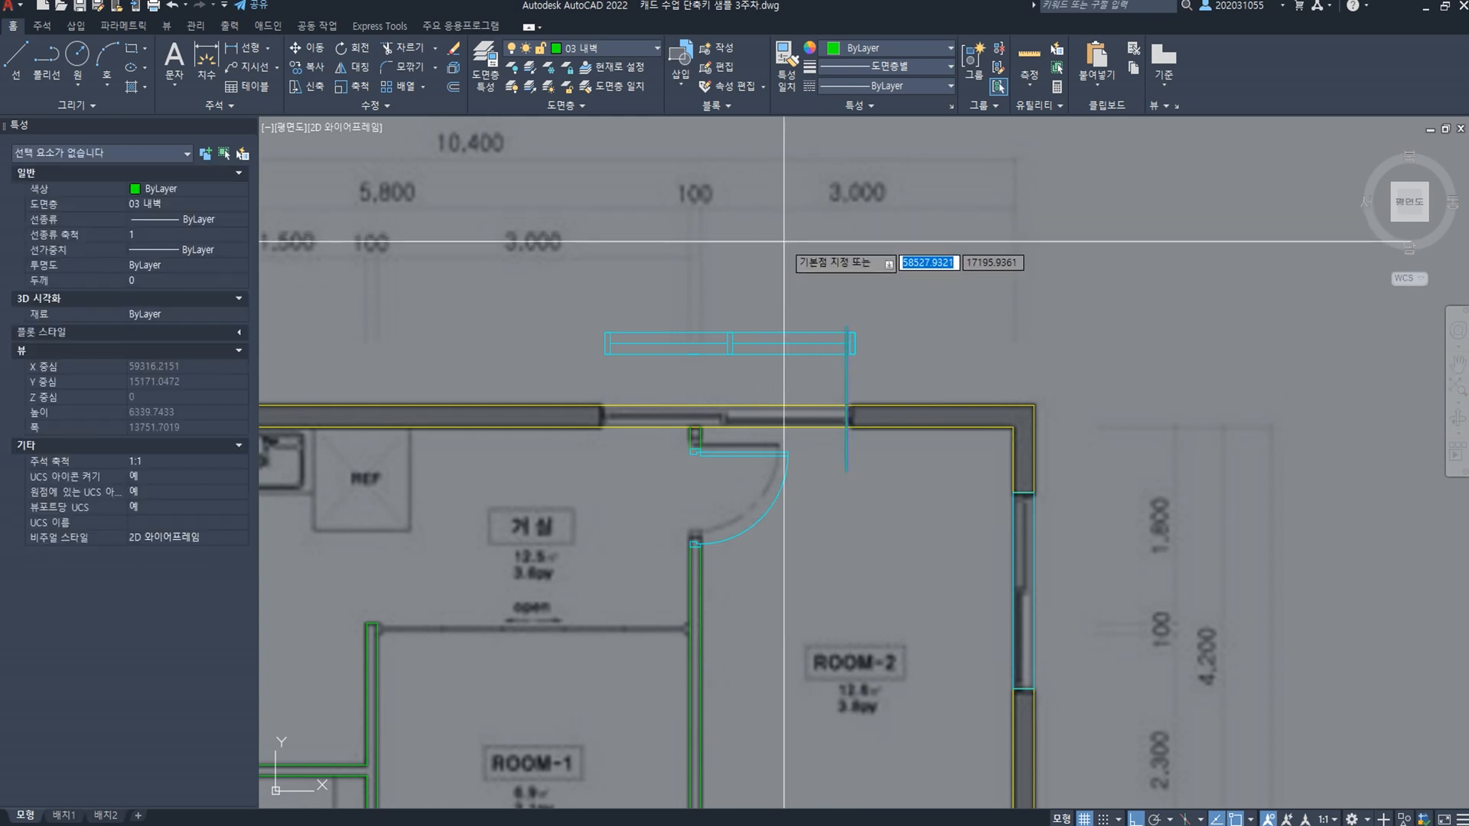
pyautogui.click(799, 250)
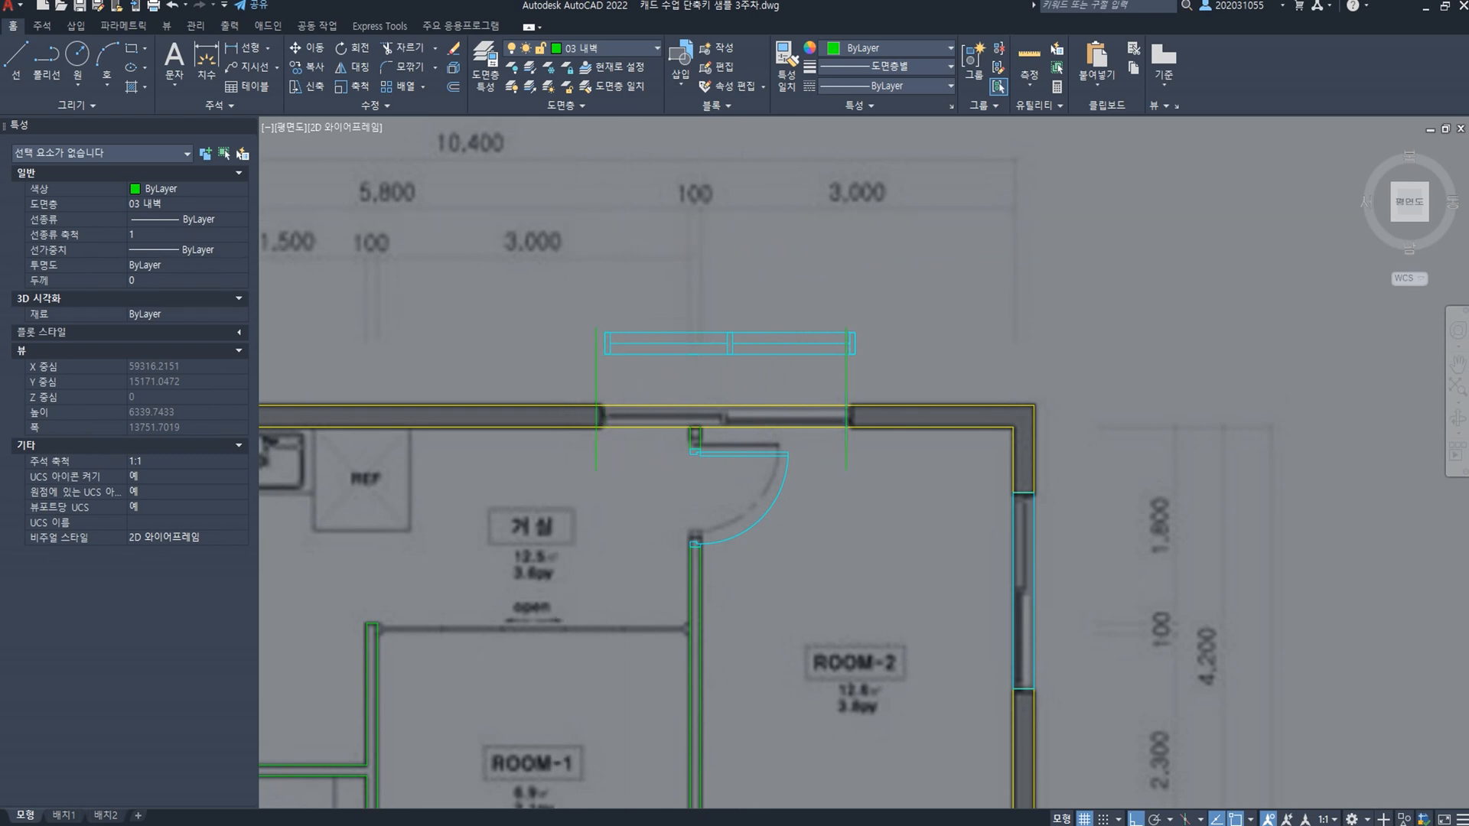
# Step: Cut the top wall lines out between the two vertical jamb lines and close both wall ends with clean corners
pyautogui.scroll(2, 621, 374)
pyautogui.moveTo(649, 491); pyautogui.dragTo(615, 418)
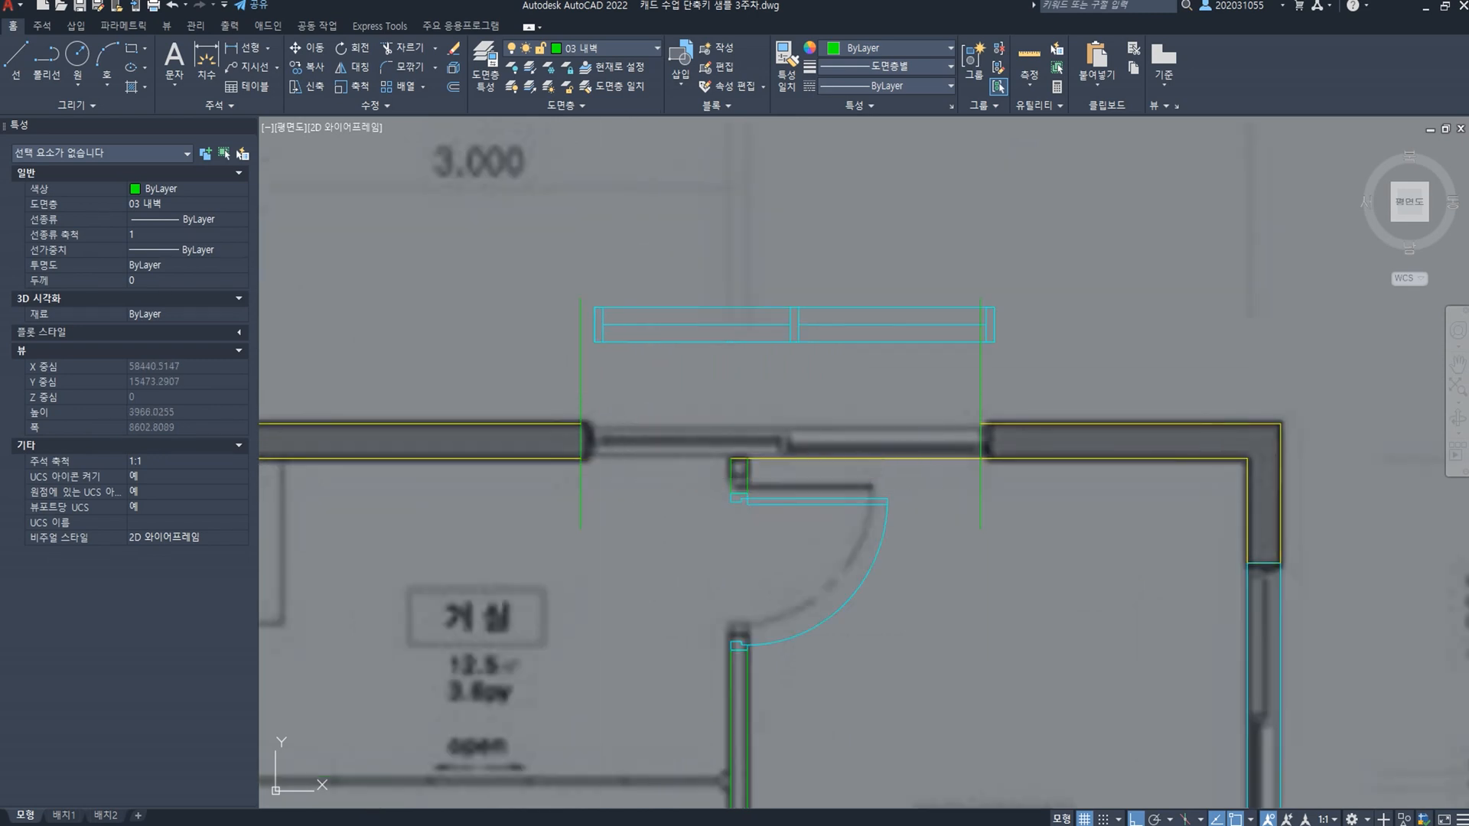
pyautogui.click(577, 452)
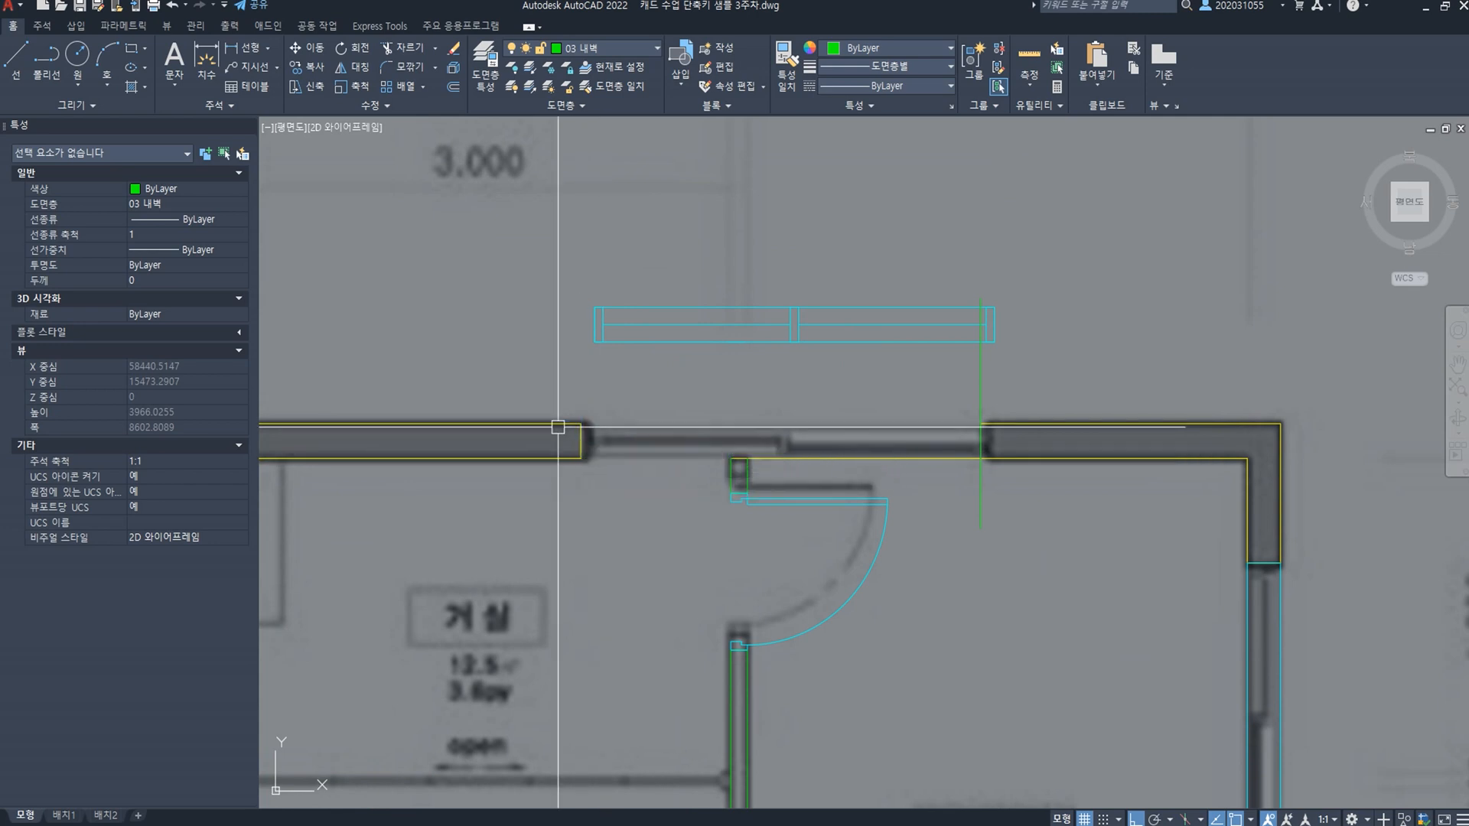
pyautogui.press('space')
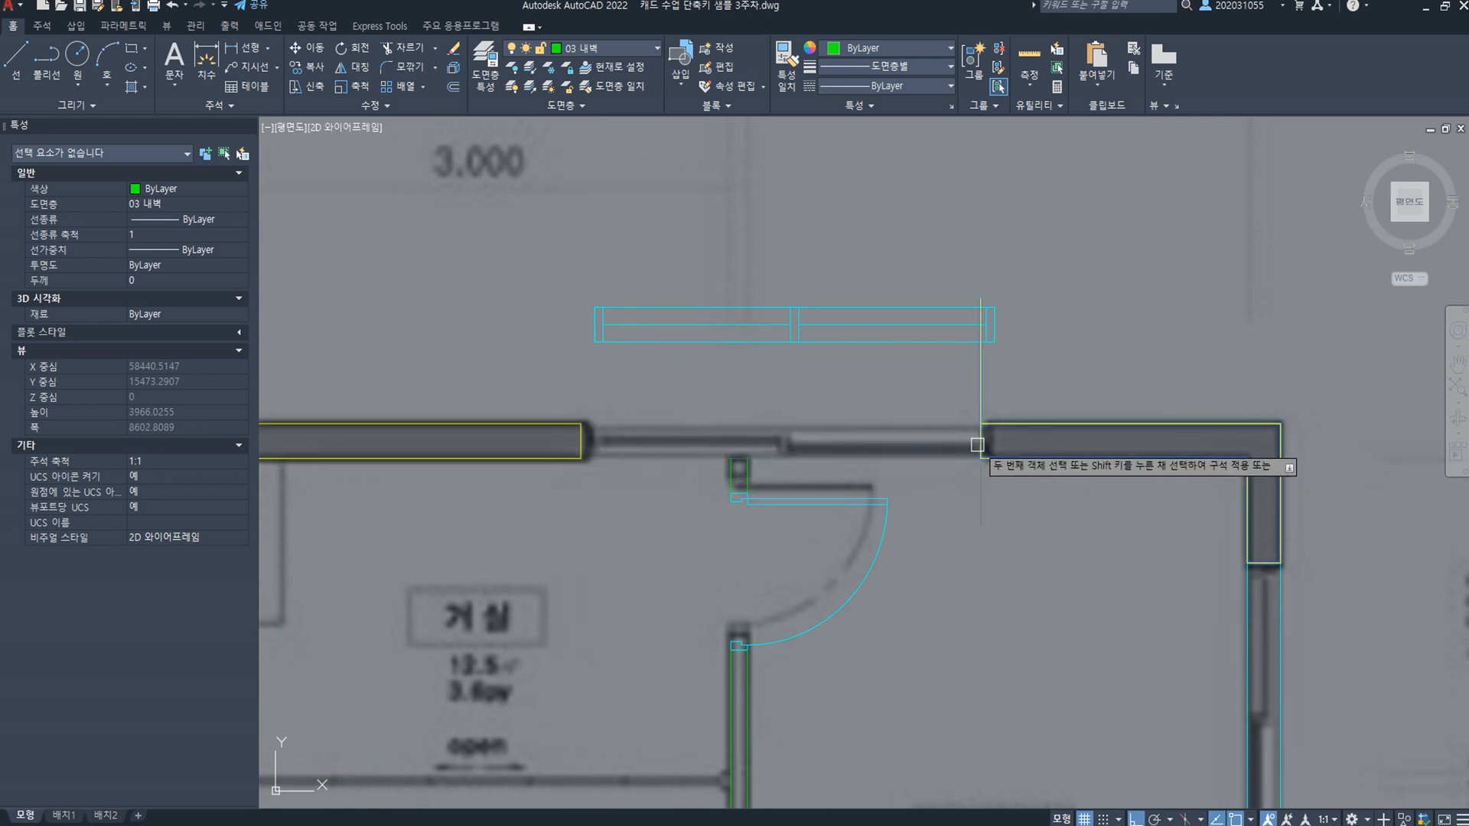
pyautogui.click(978, 445)
# Step: Draw a rectangle filling the top-wall window opening, from its upper left corner to its lower right corner
pyautogui.write('RE')
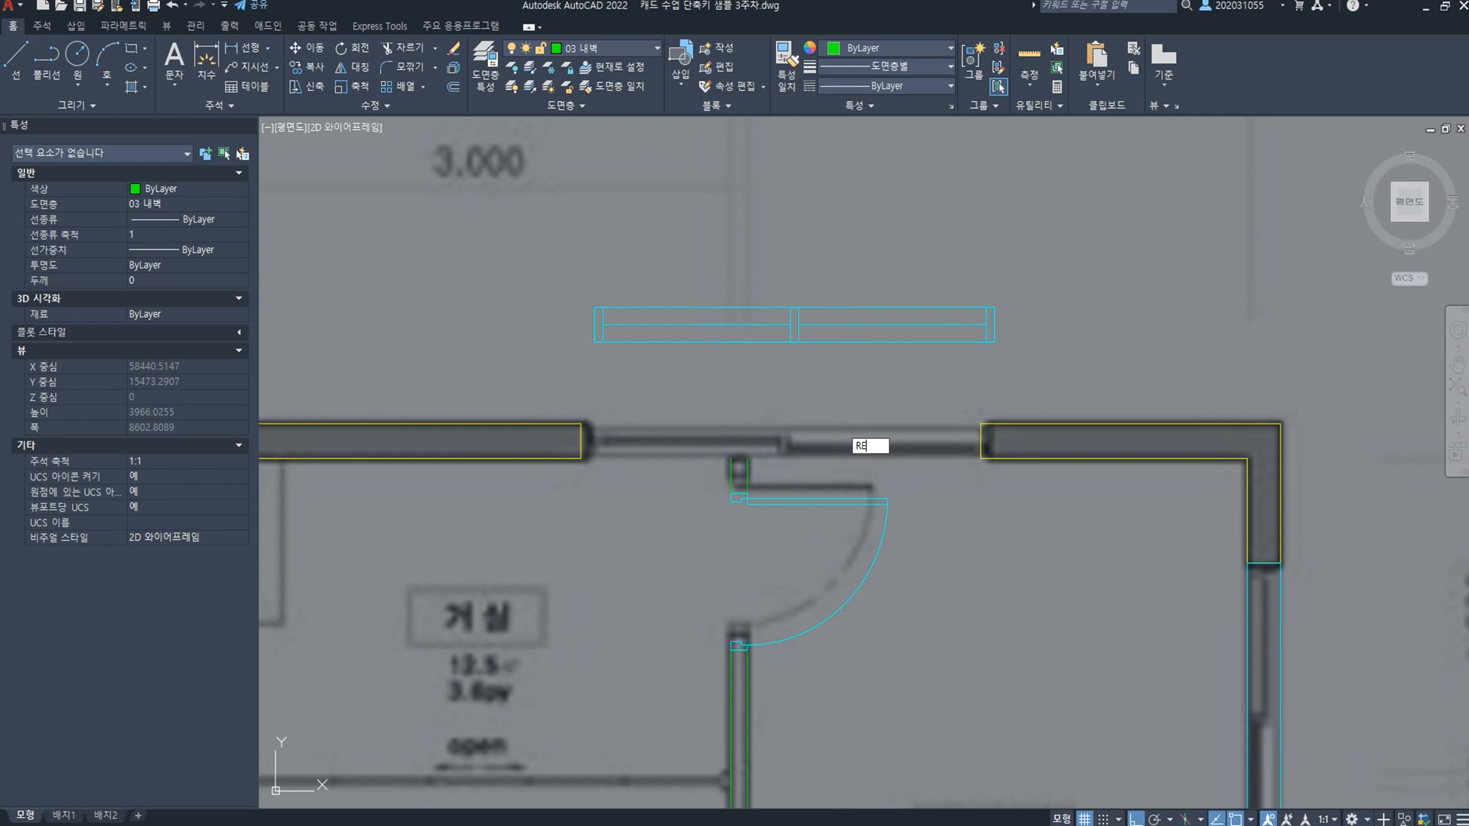
pyautogui.write('C')
pyautogui.press('space')
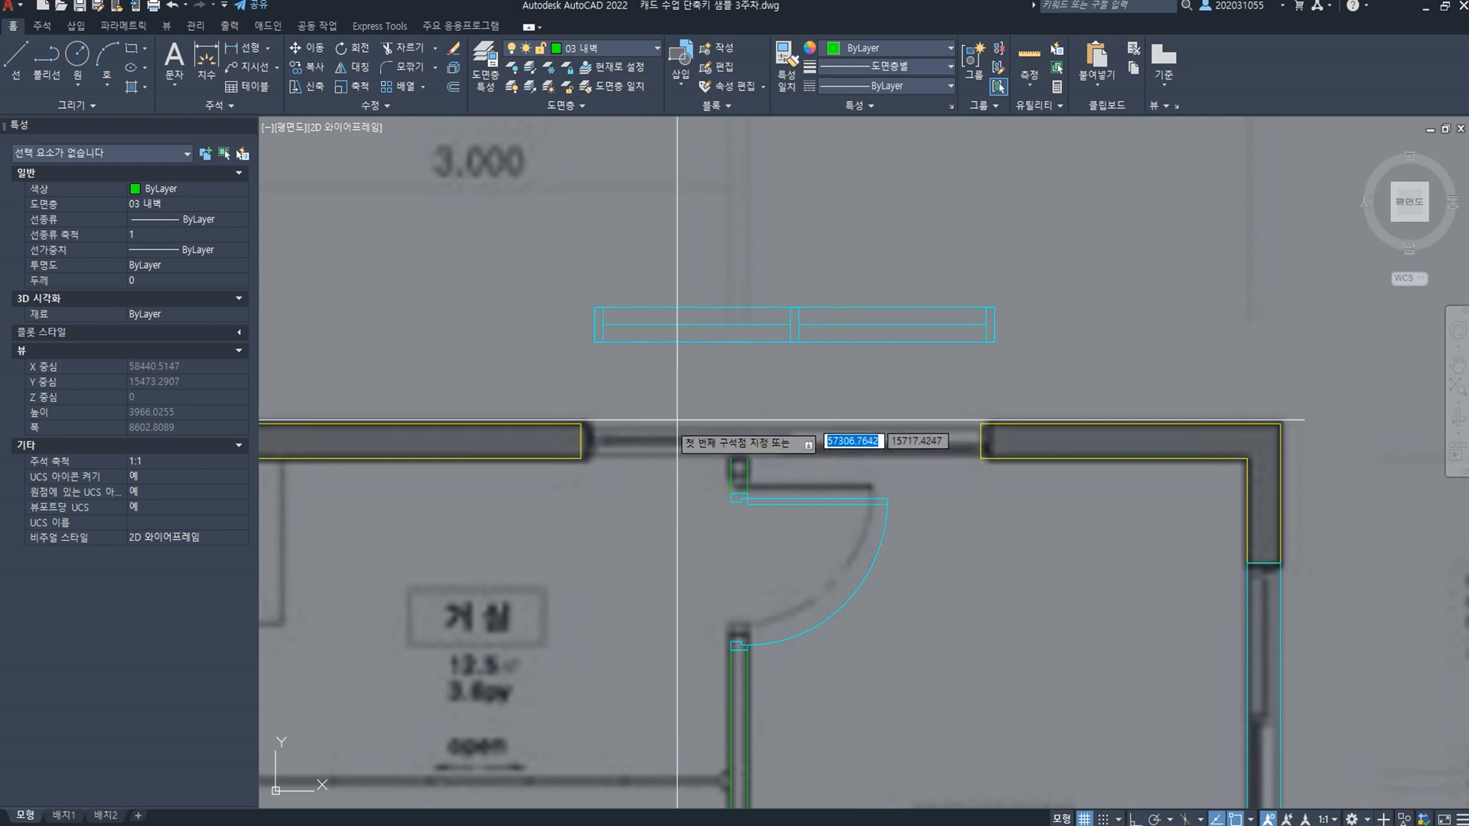
pyautogui.click(581, 424)
pyautogui.click(981, 458)
pyautogui.press('space')
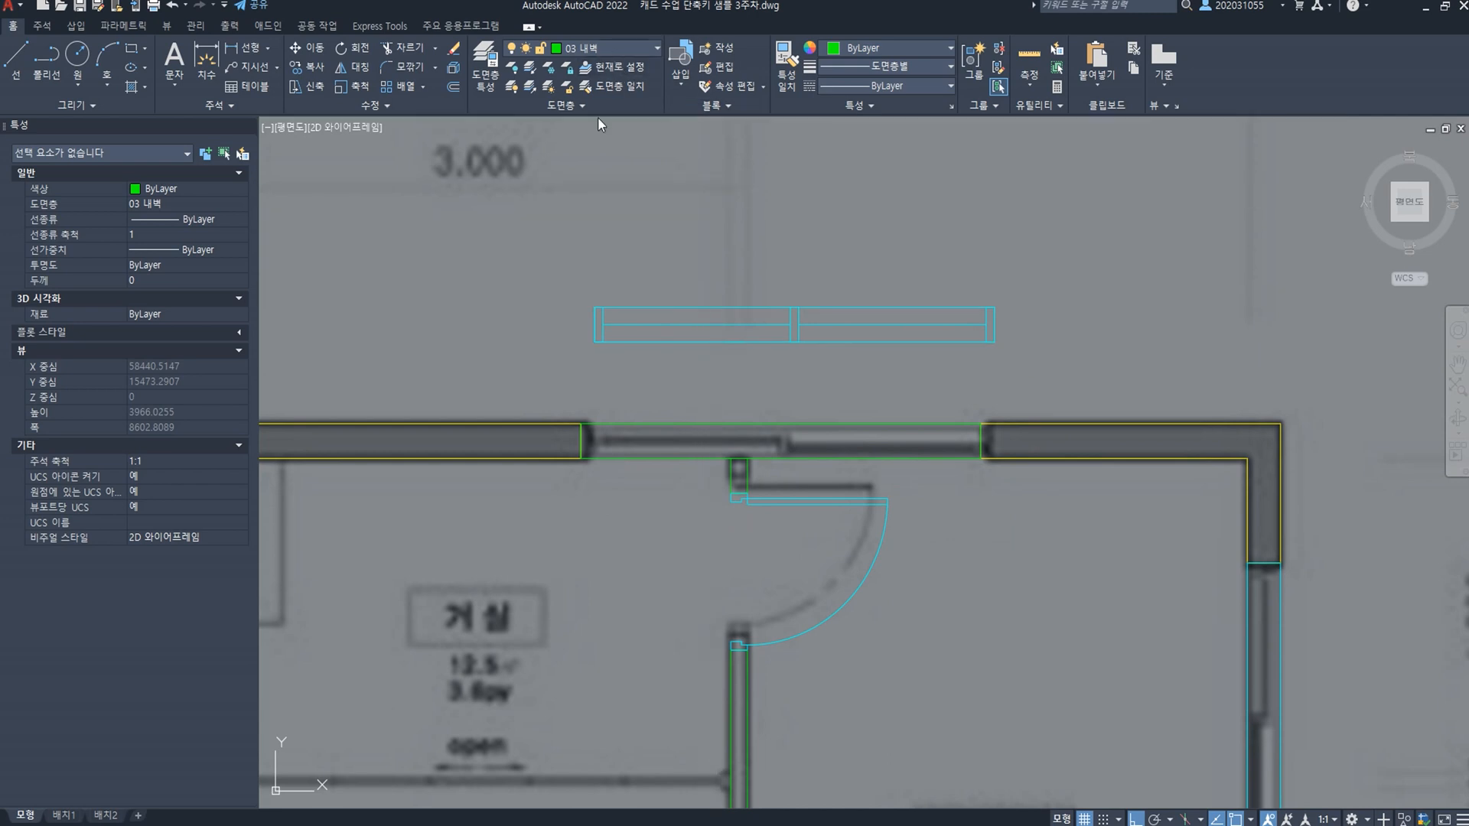
# Step: Assign the top-wall window rectangle to the 04 창문 layer and clear the selection
pyautogui.click(651, 420)
pyautogui.click(608, 50)
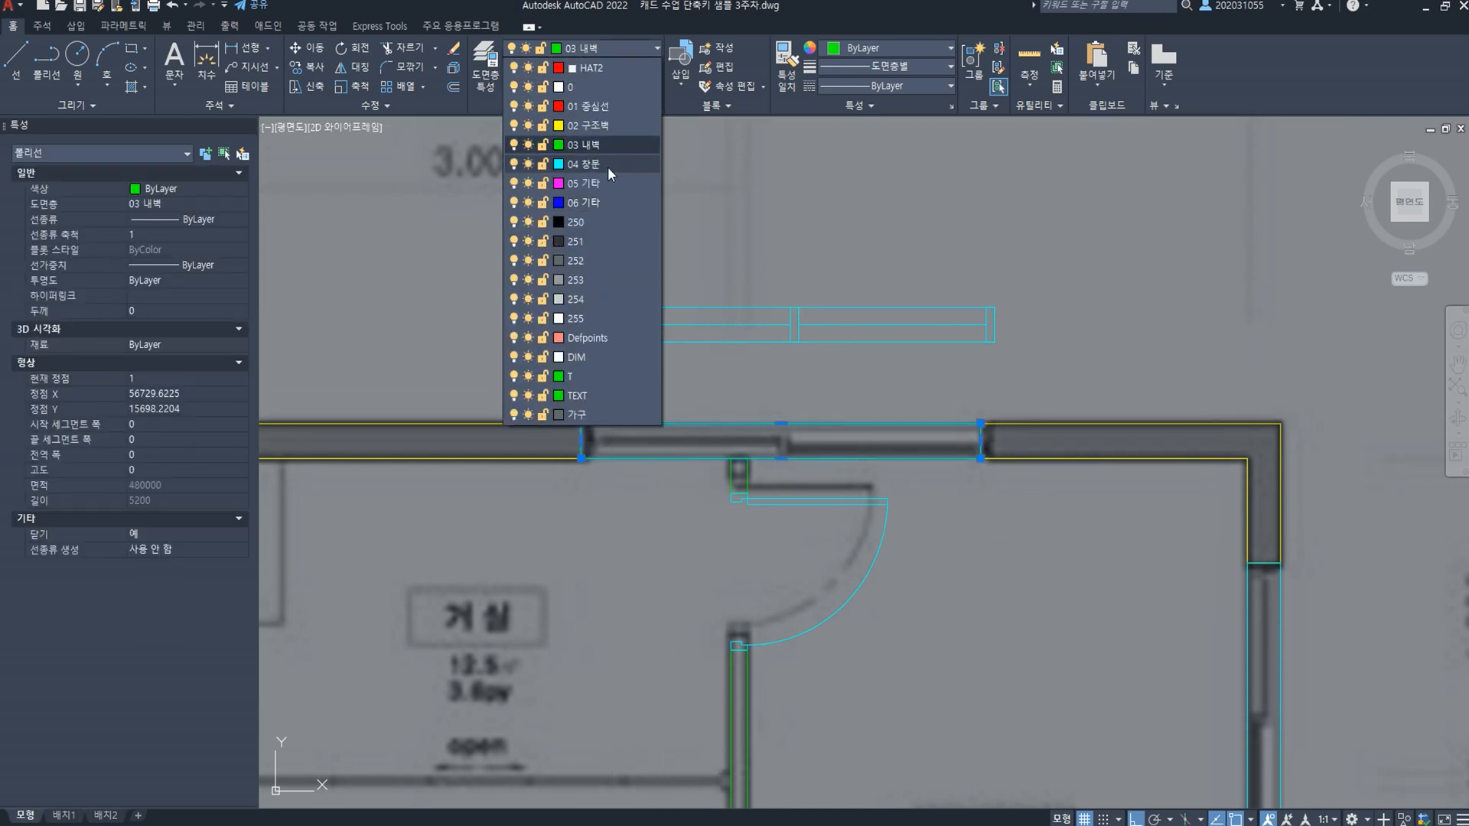
pyautogui.click(595, 164)
pyautogui.press('Escape')
# Step: Draw a window frame rectangle 60 wide and 200 high with a polyline, just above the left end of the top-wall window
pyautogui.scroll(2, 605, 439)
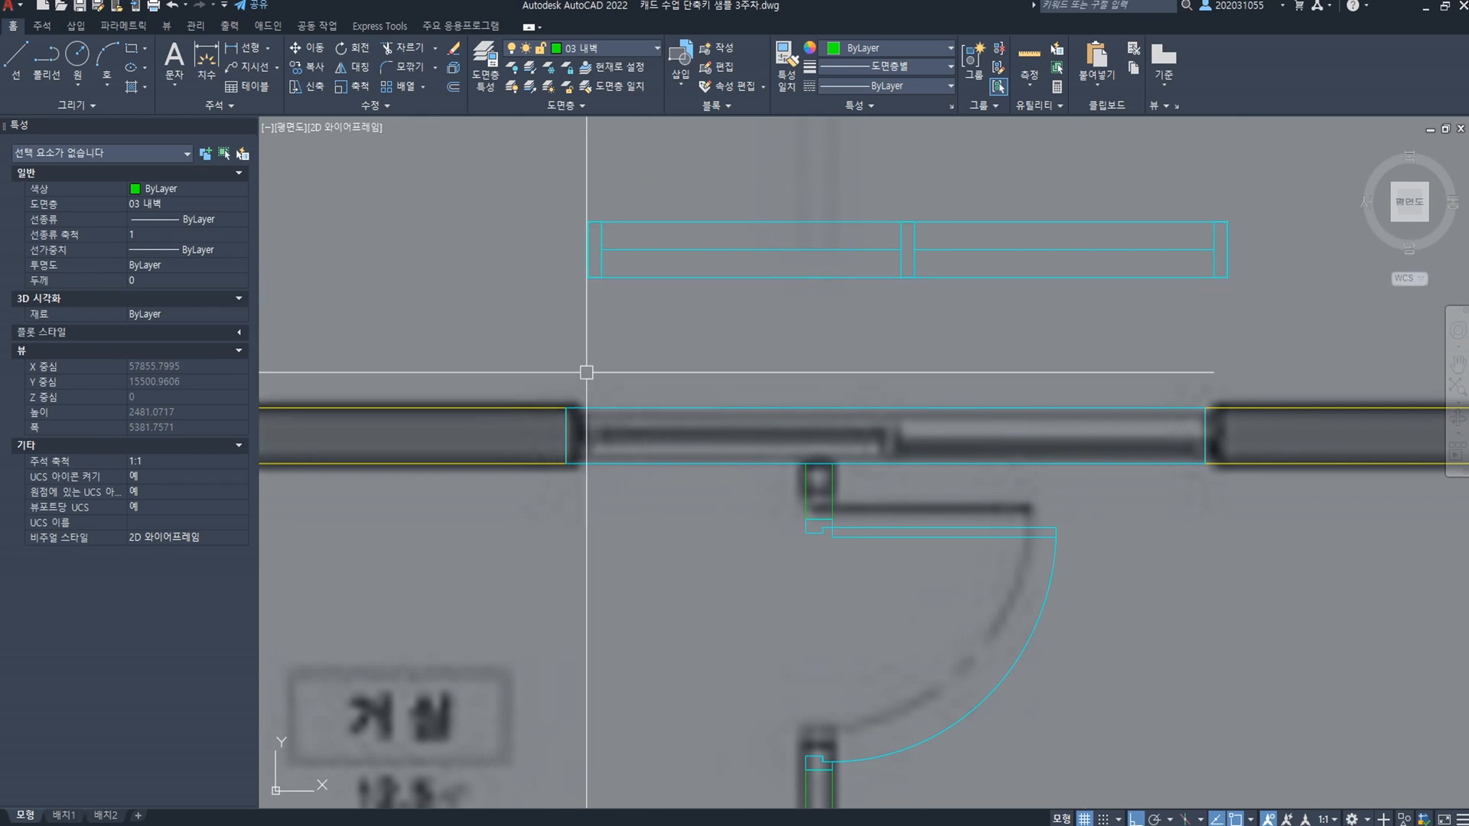
pyautogui.write('P')
pyautogui.scroll(2, 557, 366)
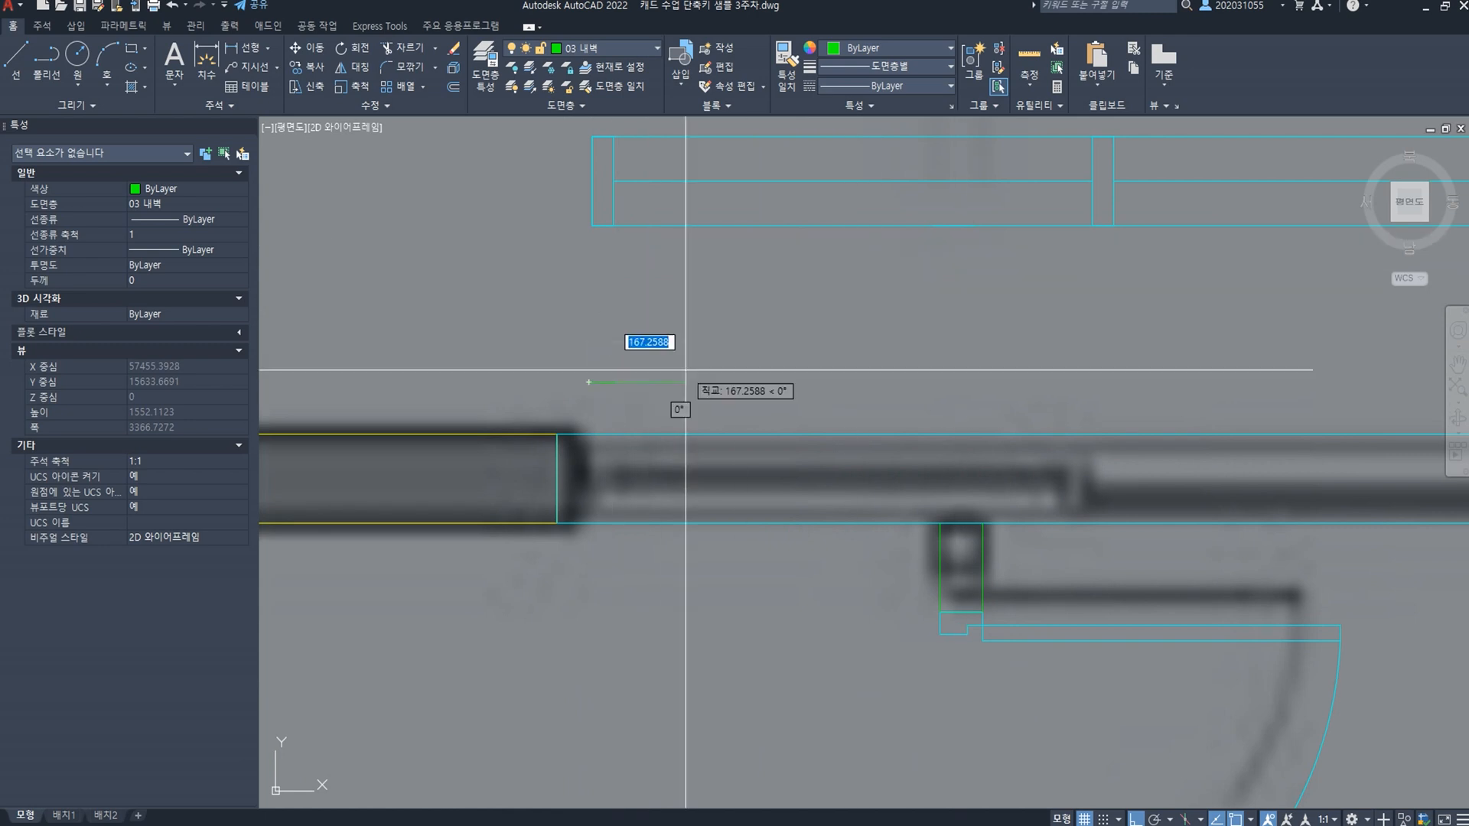
pyautogui.click(614, 380)
pyautogui.write('2')
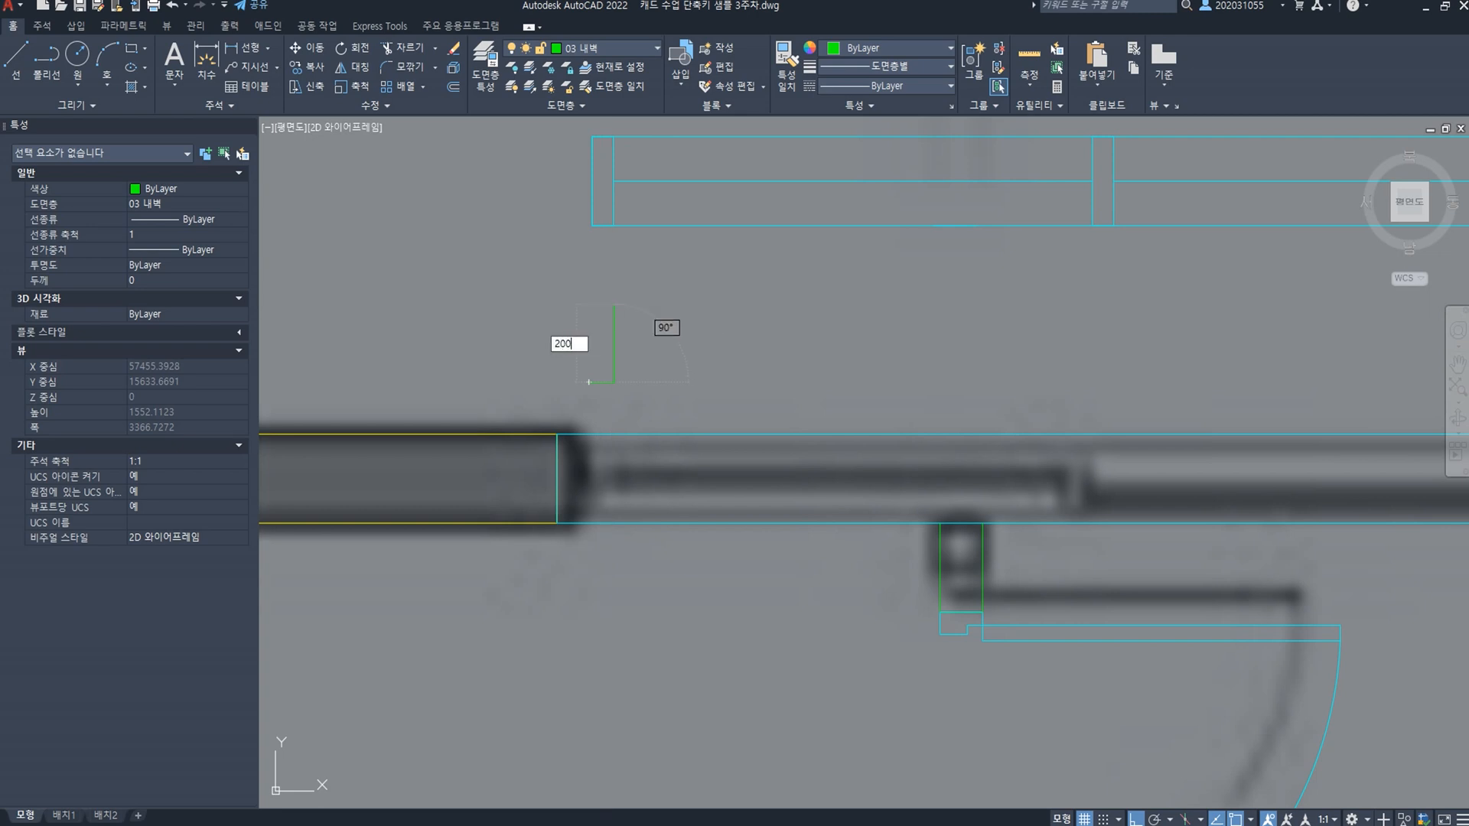
pyautogui.write('00')
pyautogui.press('Return')
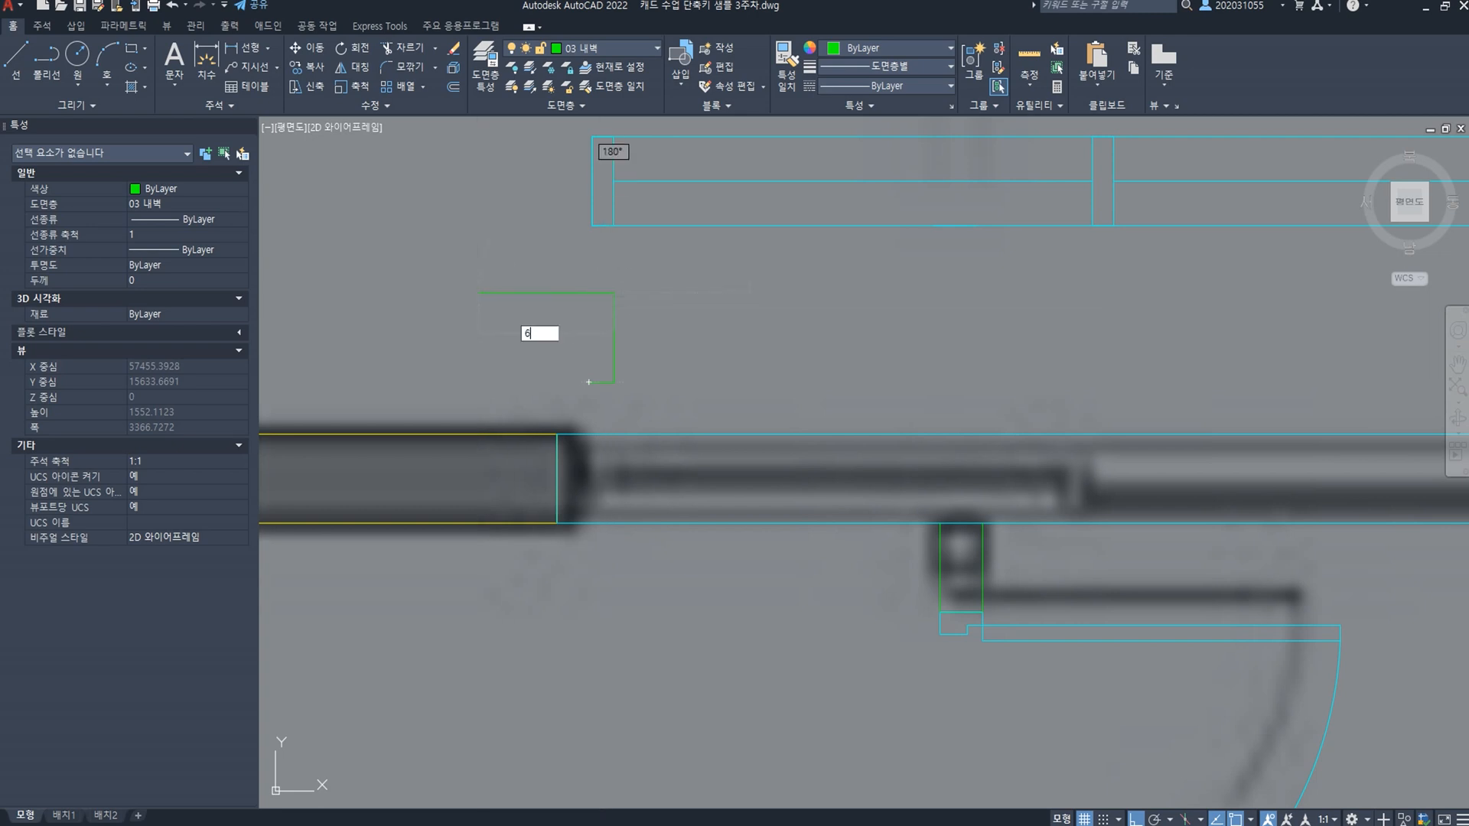
pyautogui.write('57')
pyautogui.press('Return')
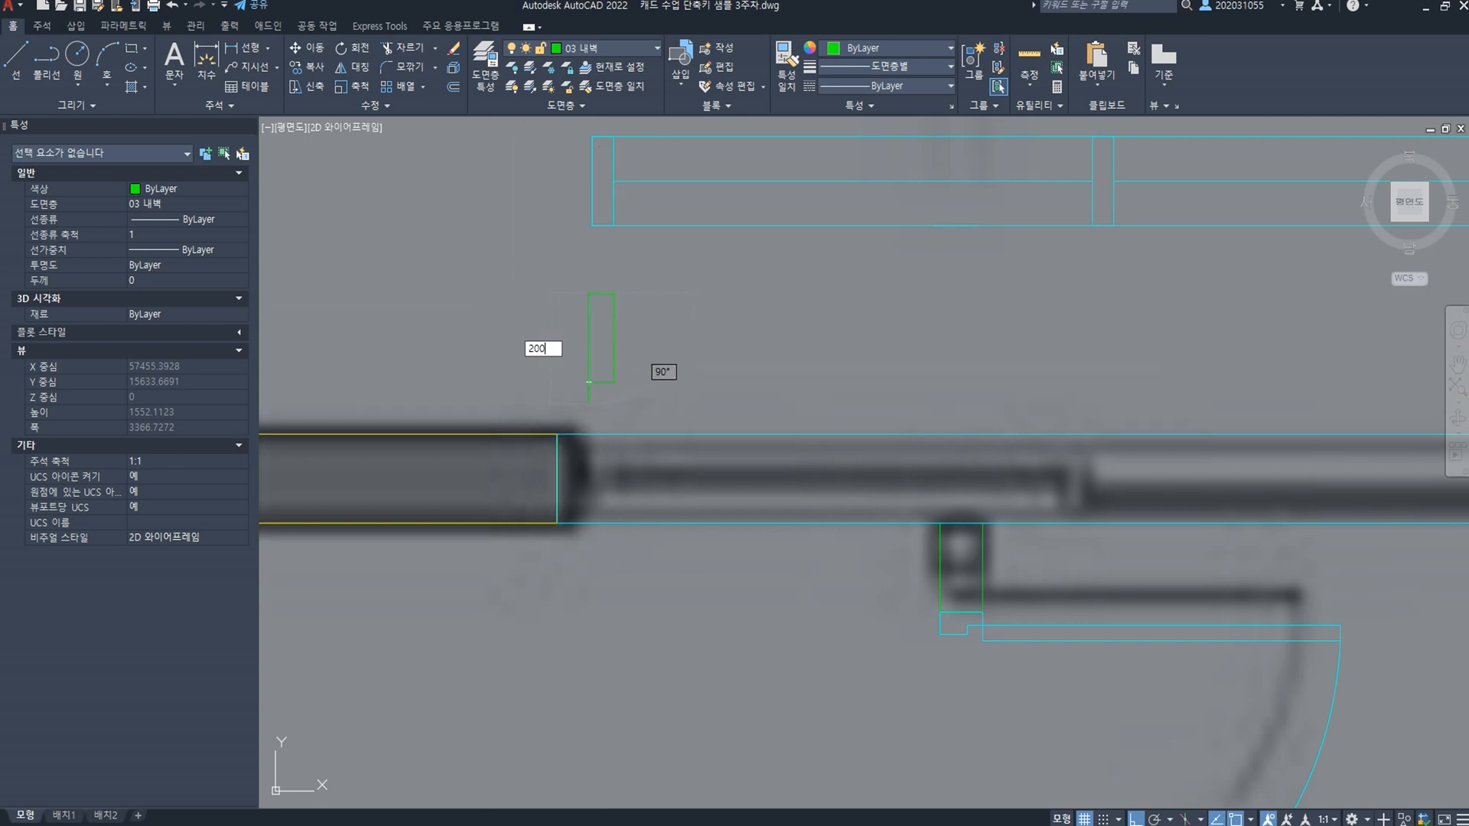
pyautogui.write('200')
pyautogui.press('Return')
pyautogui.press('Return')
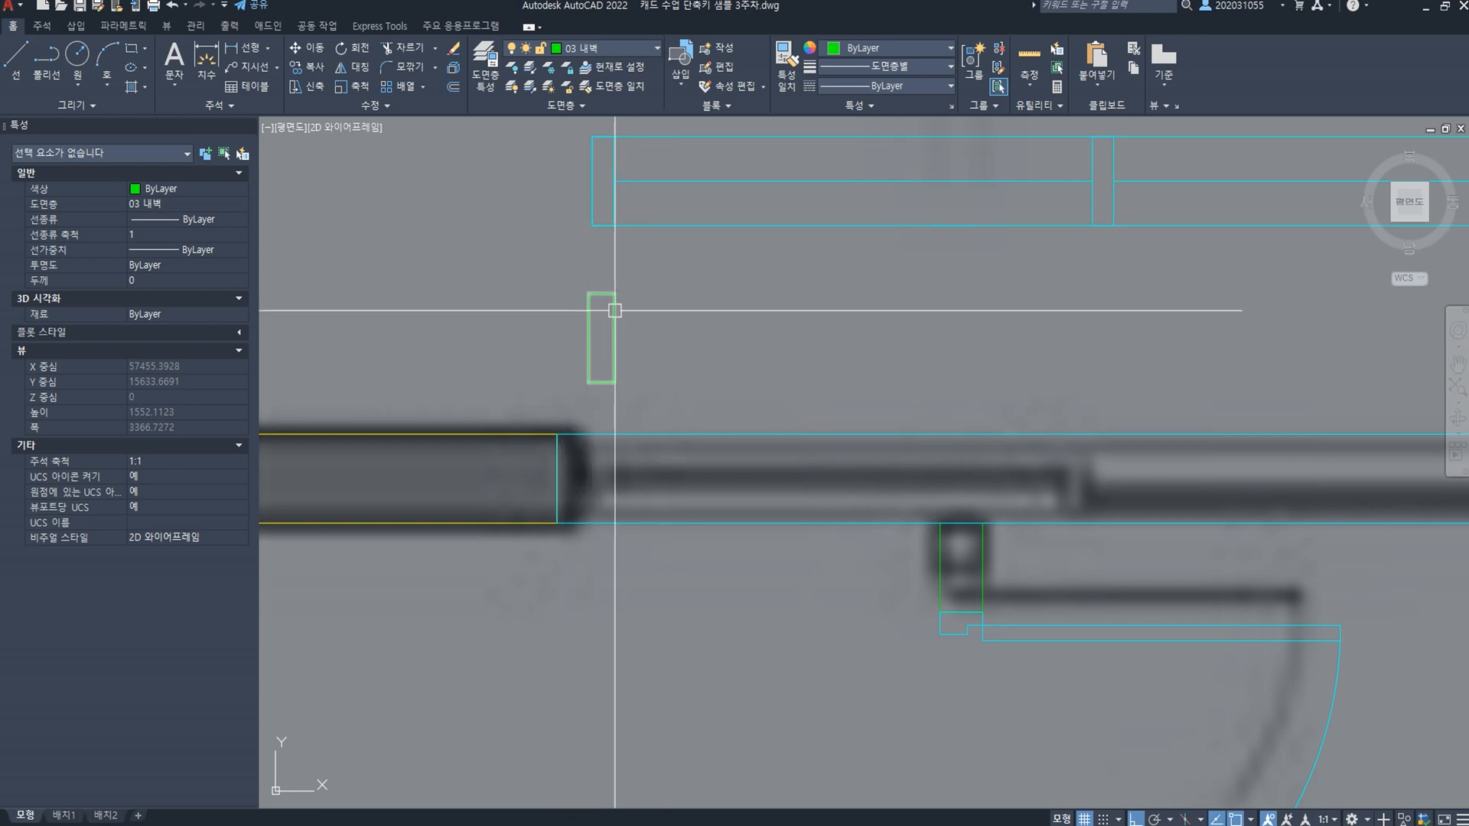
# Step: Match the small frame rectangle's properties to the top-wall window outline so it sits on the 04 창문 layer
pyautogui.write('MA')
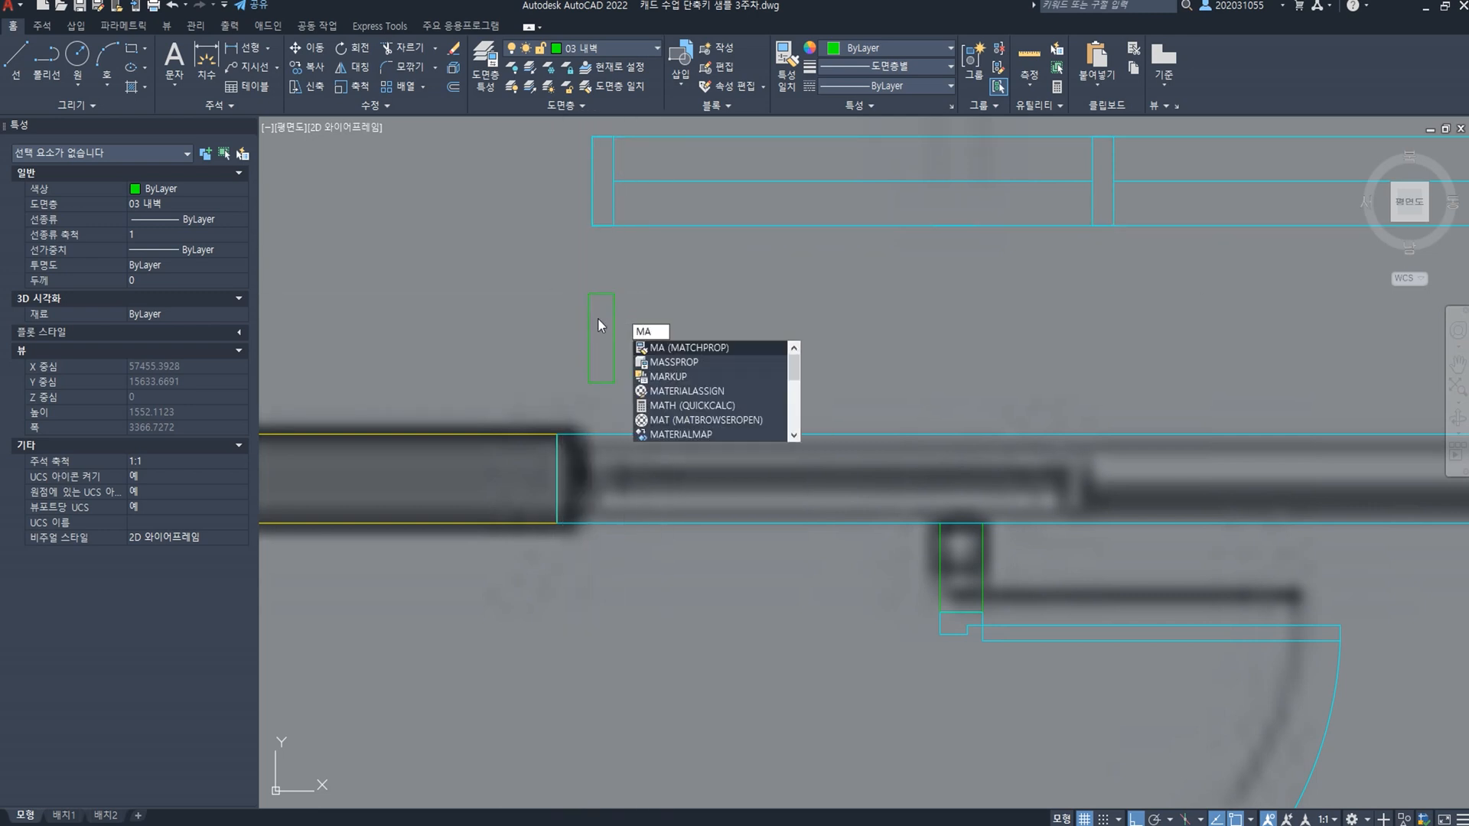
pyautogui.press('Return')
pyautogui.click(688, 434)
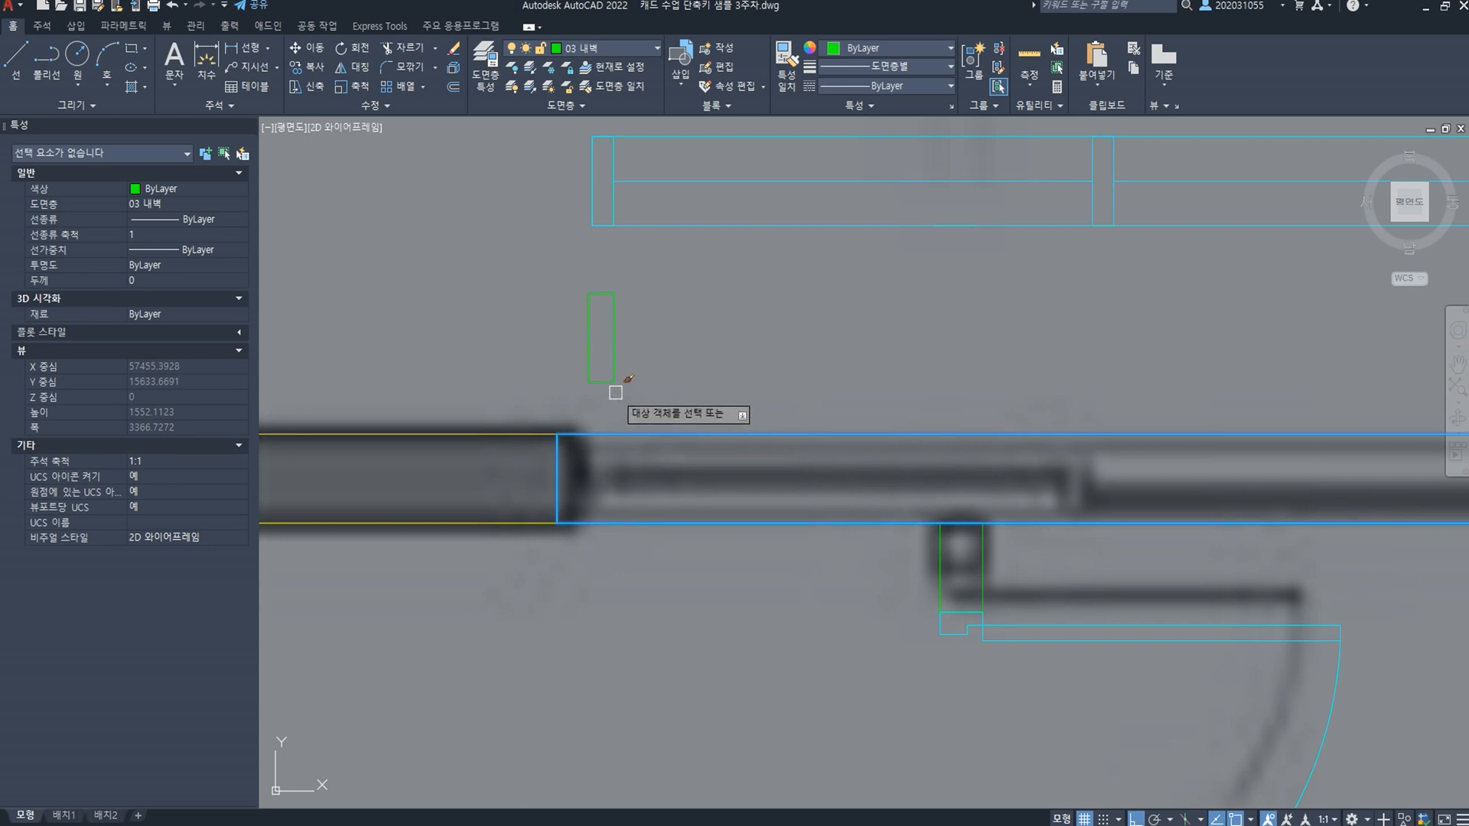
pyautogui.press('Return')
# Step: Move the small frame rectangle by its lower left corner into the left end of the top-wall window
pyautogui.click(600, 381)
pyautogui.write('M')
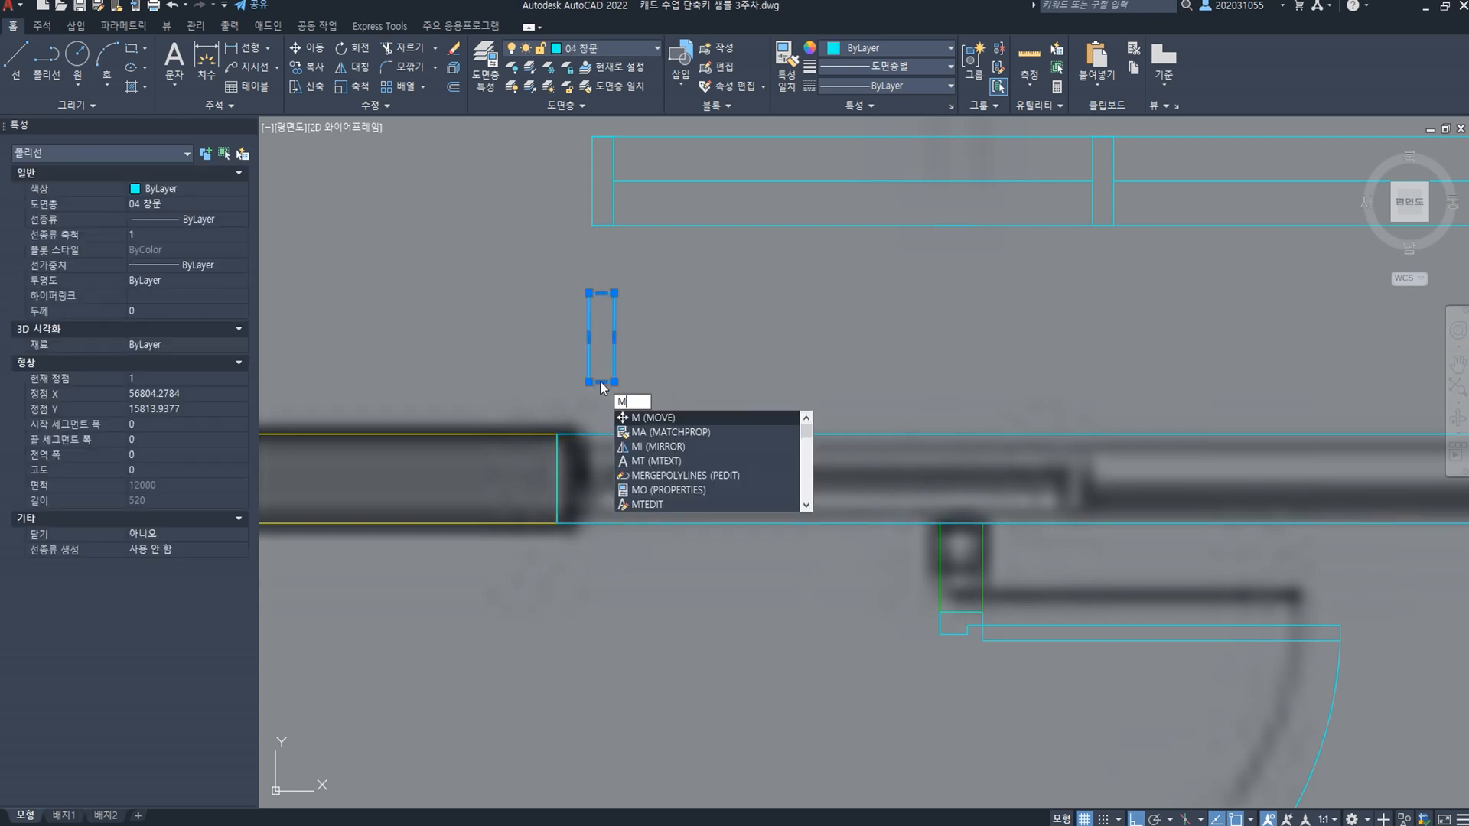
pyautogui.press('Return')
pyautogui.click(589, 381)
pyautogui.click(582, 499)
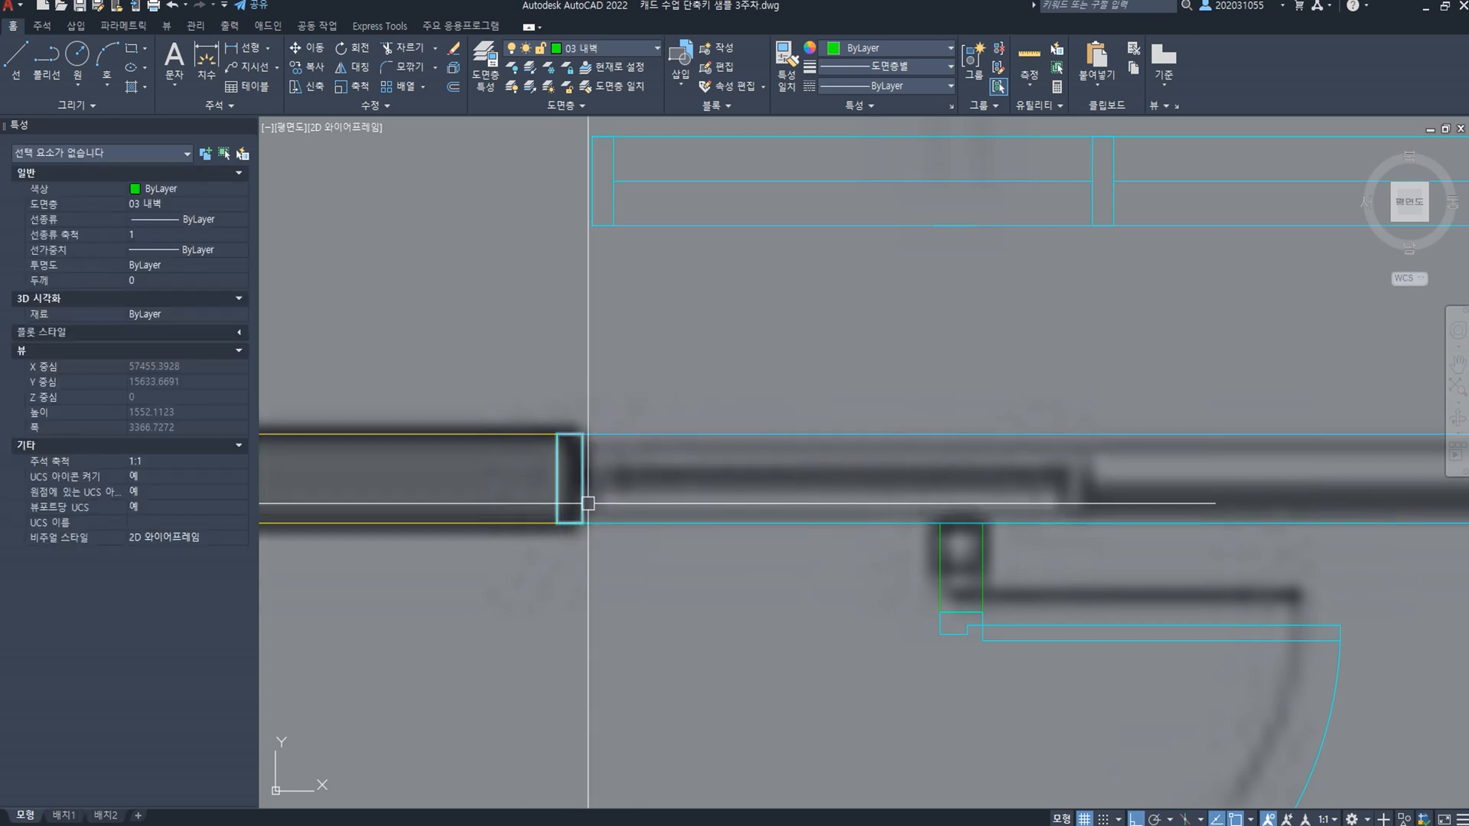
# Step: Copy the left frame rectangle to the right end of the top-wall window, aligning its lower right corner with the opening
pyautogui.click(583, 501)
pyautogui.write('co')
pyautogui.press('Return')
pyautogui.click(583, 501)
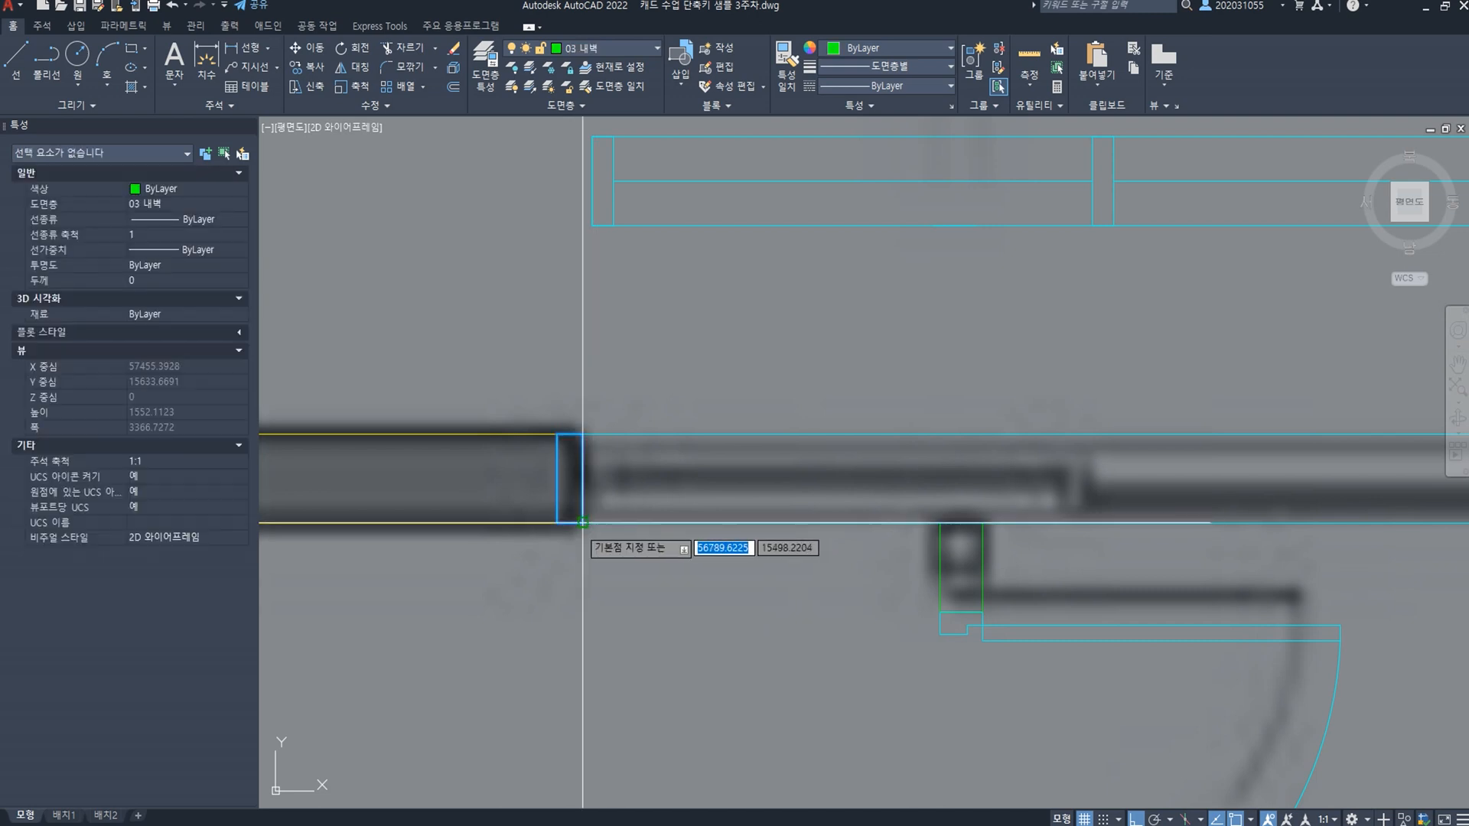
pyautogui.moveTo(1315, 533); pyautogui.dragTo(894, 504, button='middle')
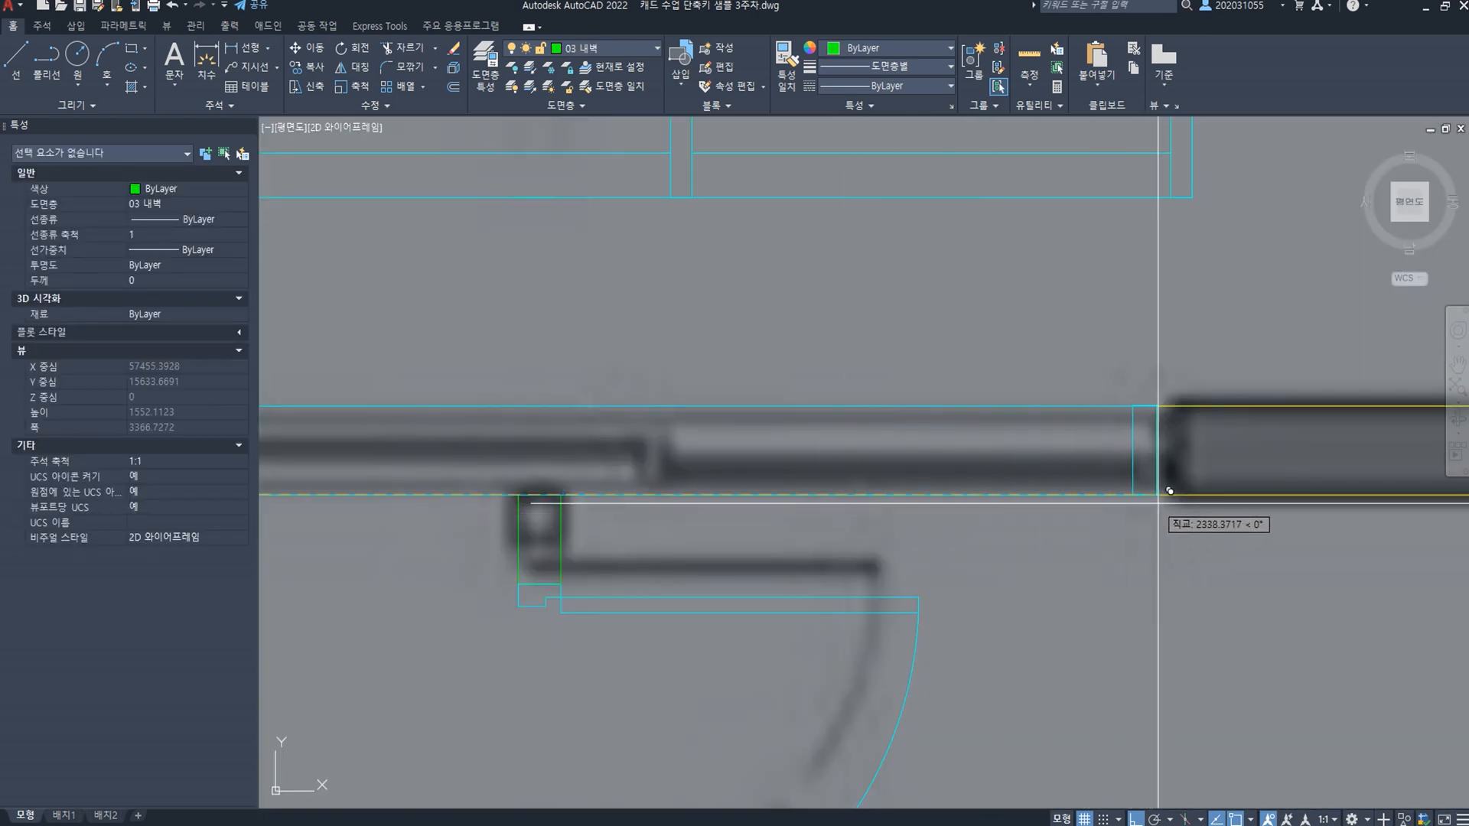
pyautogui.click(1157, 495)
pyautogui.press('Escape')
# Step: Copy the right frame rectangle by its upper edge midpoint to the midpoint of the top-wall window's upper line
pyautogui.click(1130, 459)
pyautogui.write('co')
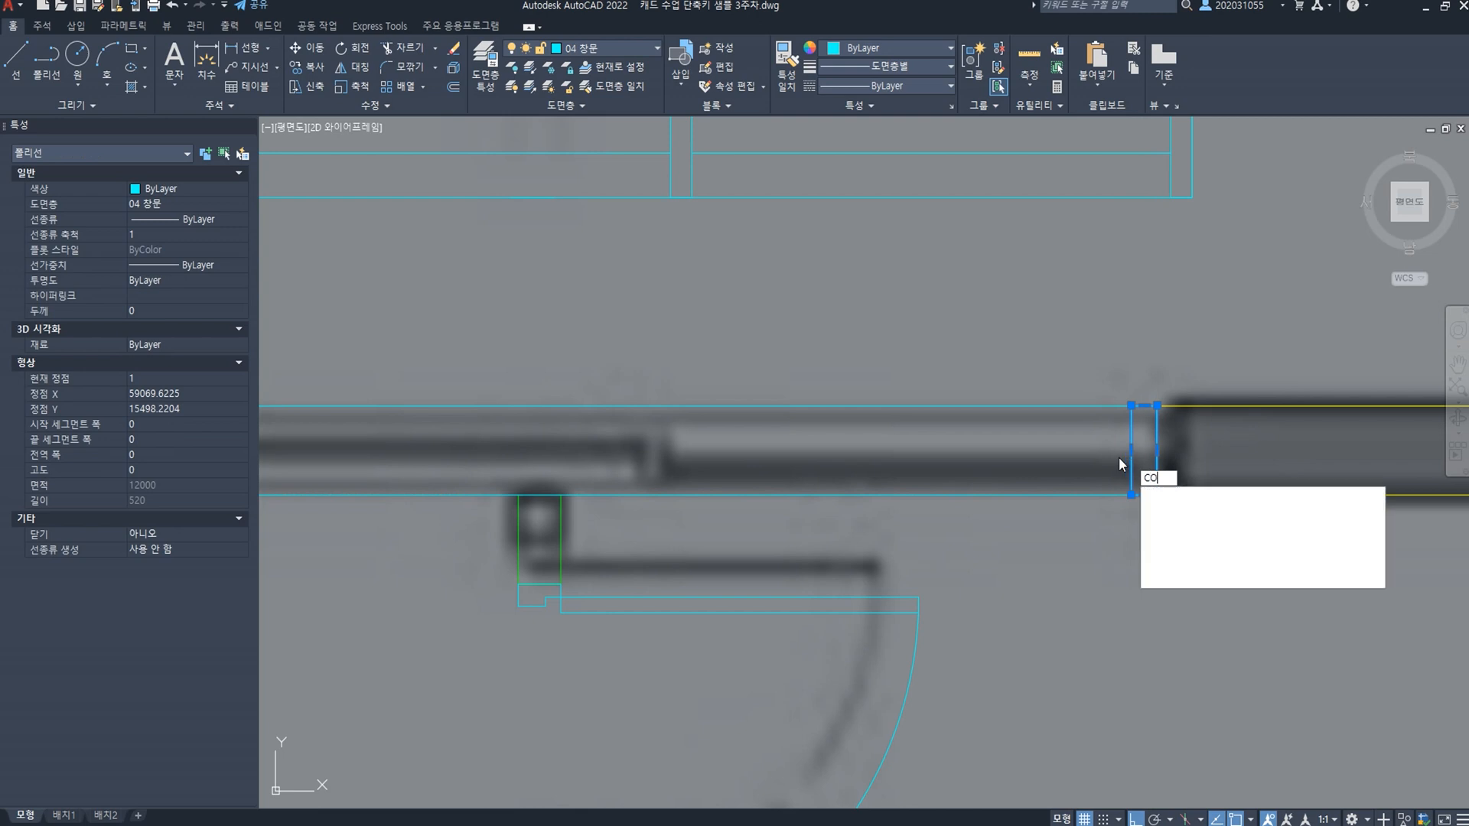
pyautogui.press('Return')
pyautogui.click(1157, 406)
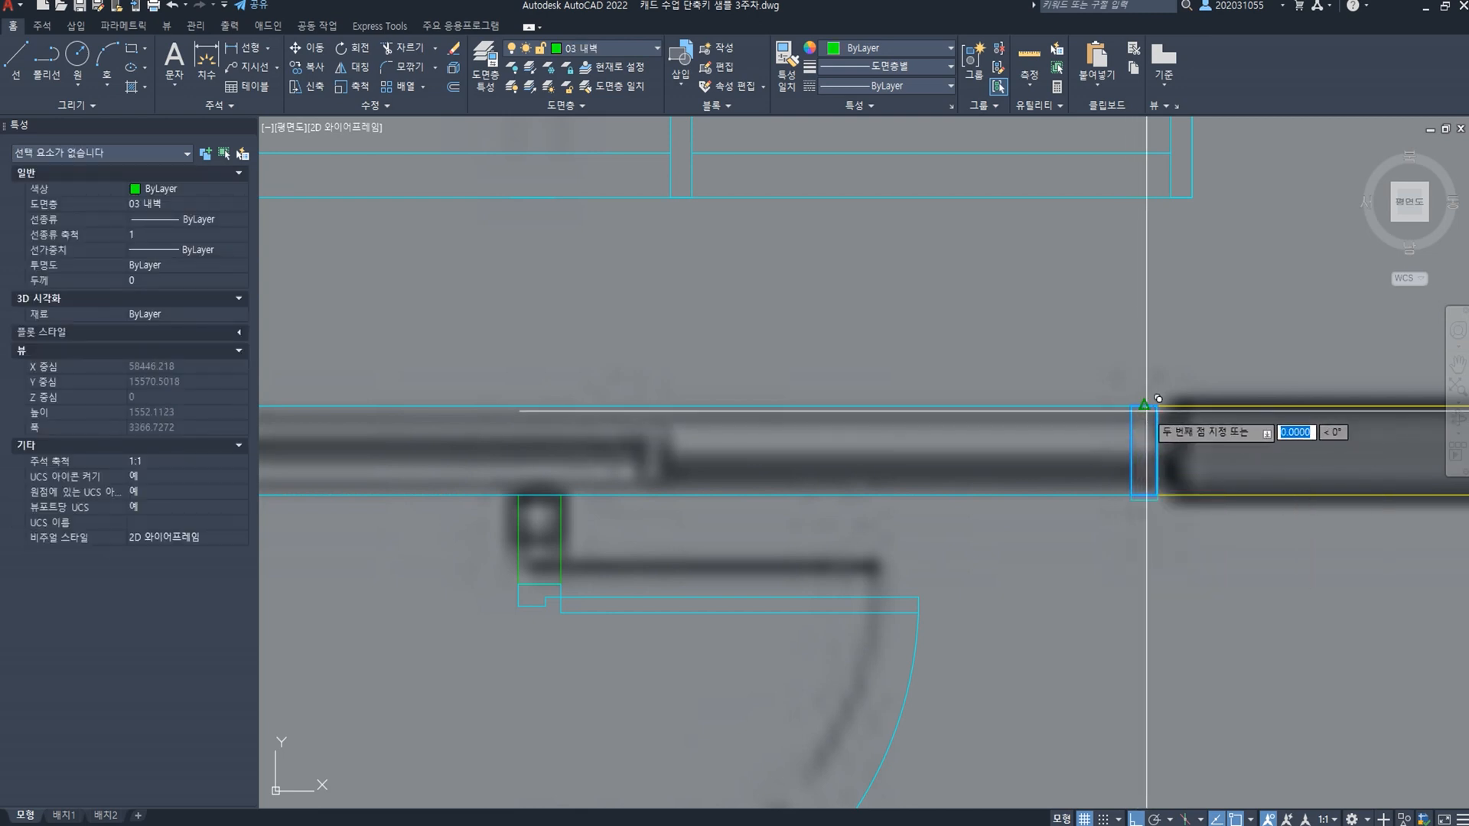
pyautogui.scroll(-5, 846, 421)
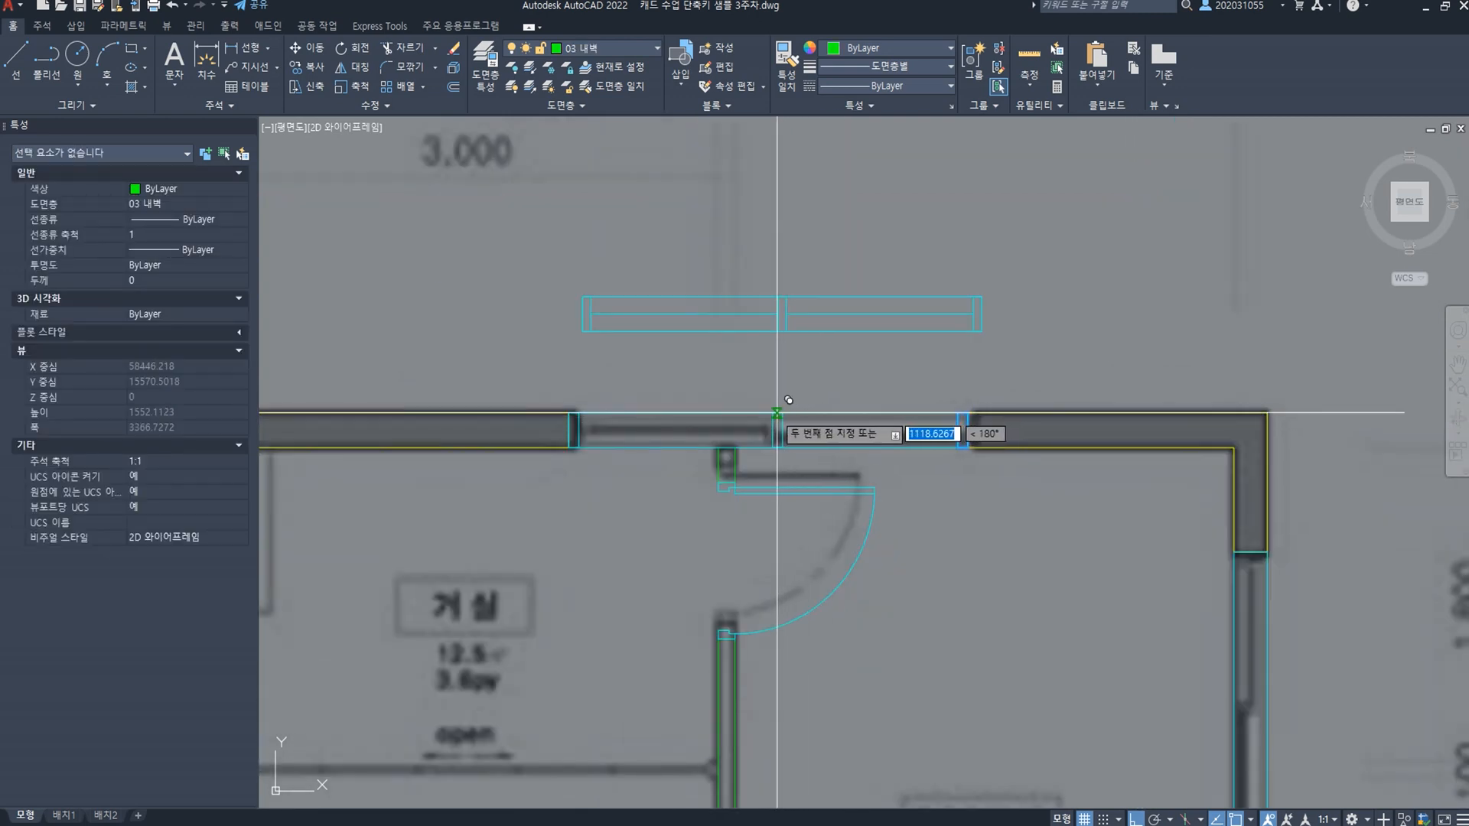
pyautogui.scroll(4, 768, 413)
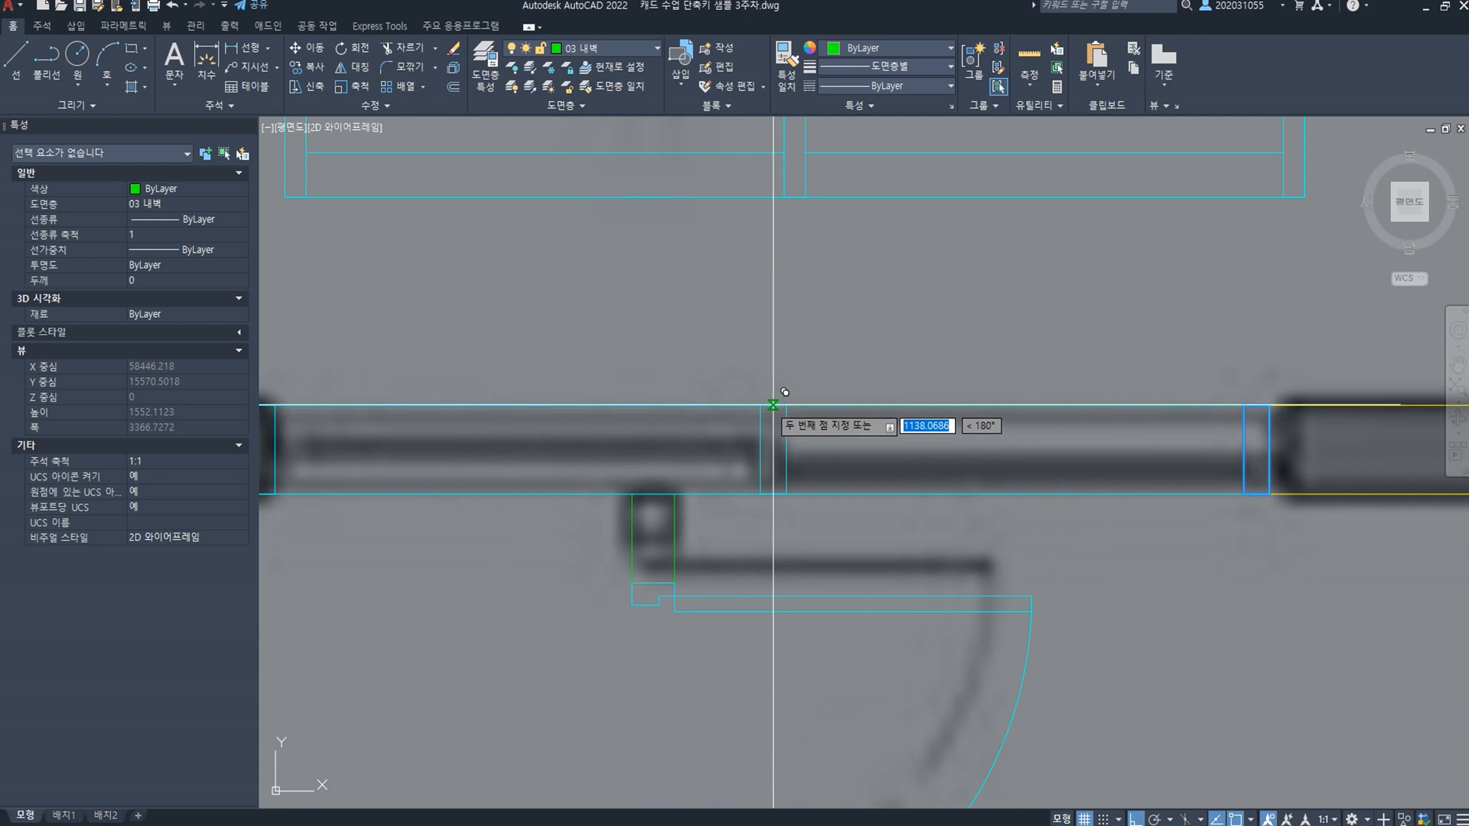
pyautogui.scroll(-2, 966, 406)
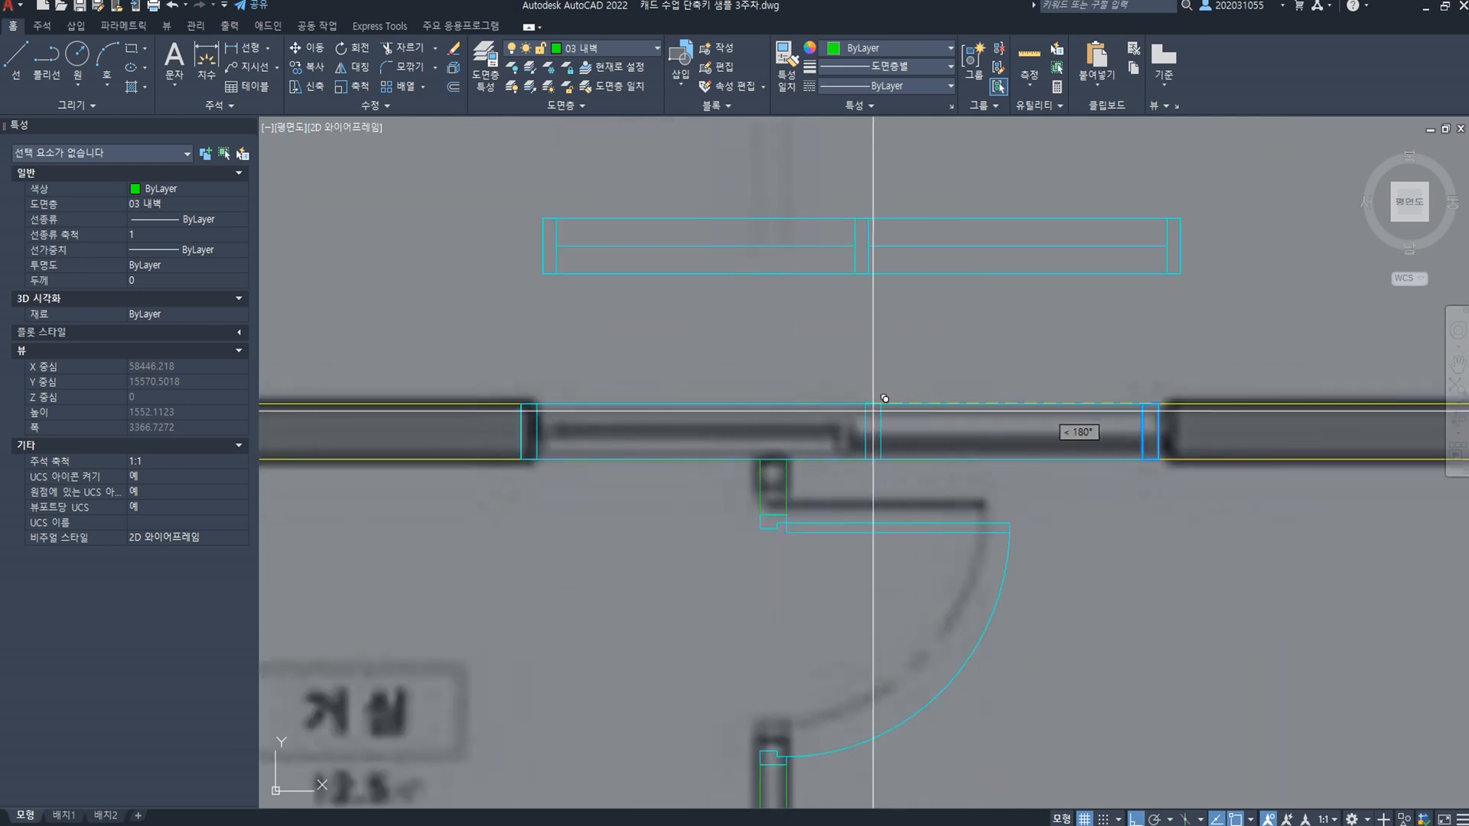
pyautogui.click(840, 403)
pyautogui.press('Escape')
# Step: Draw horizontal centre lines between the frames in both halves of the top-wall window and match them to the window outline's layer
pyautogui.scroll(-2, 850, 435)
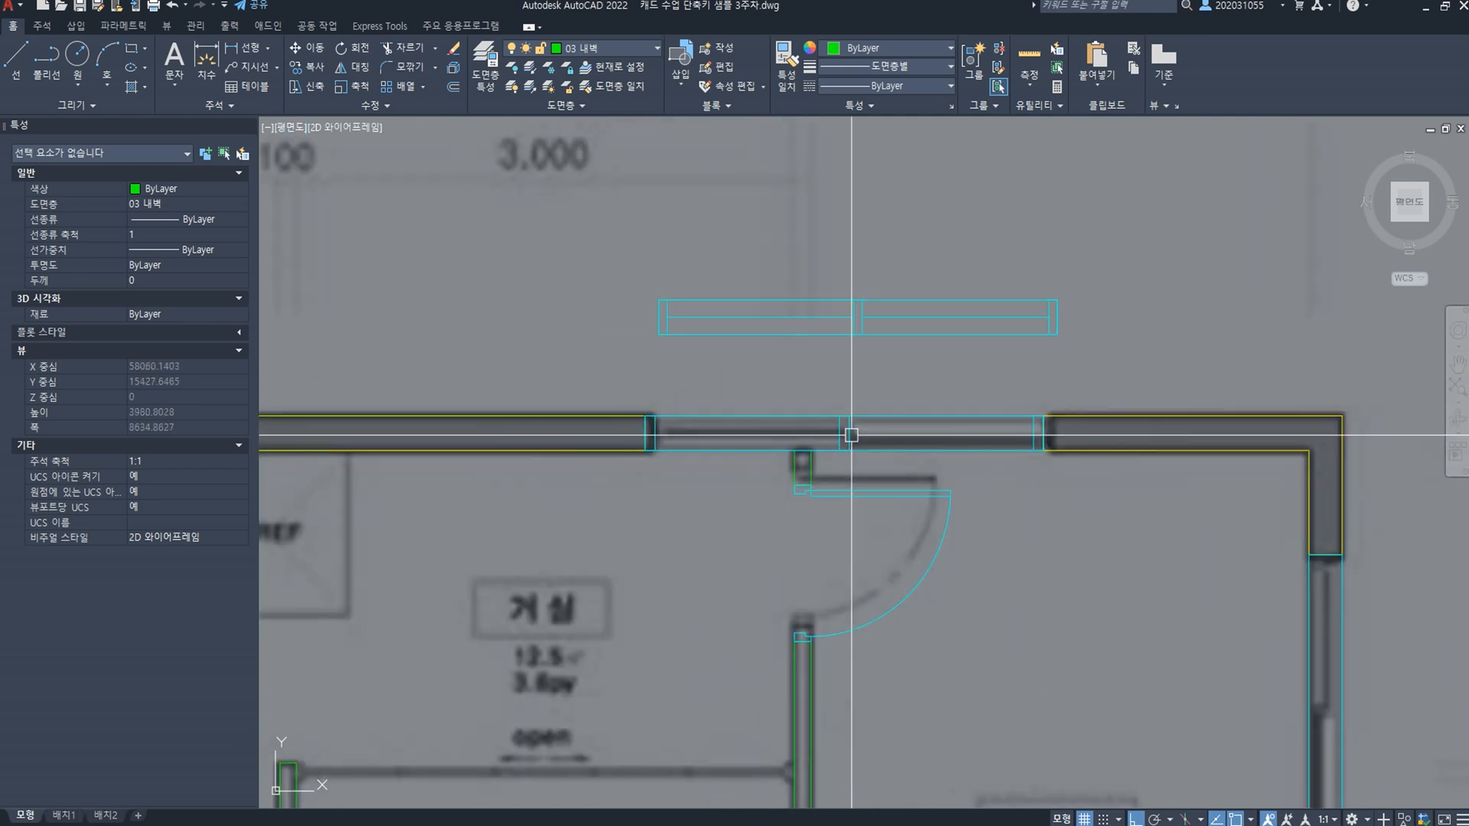
pyautogui.moveTo(849, 433); pyautogui.dragTo(676, 394, button='middle')
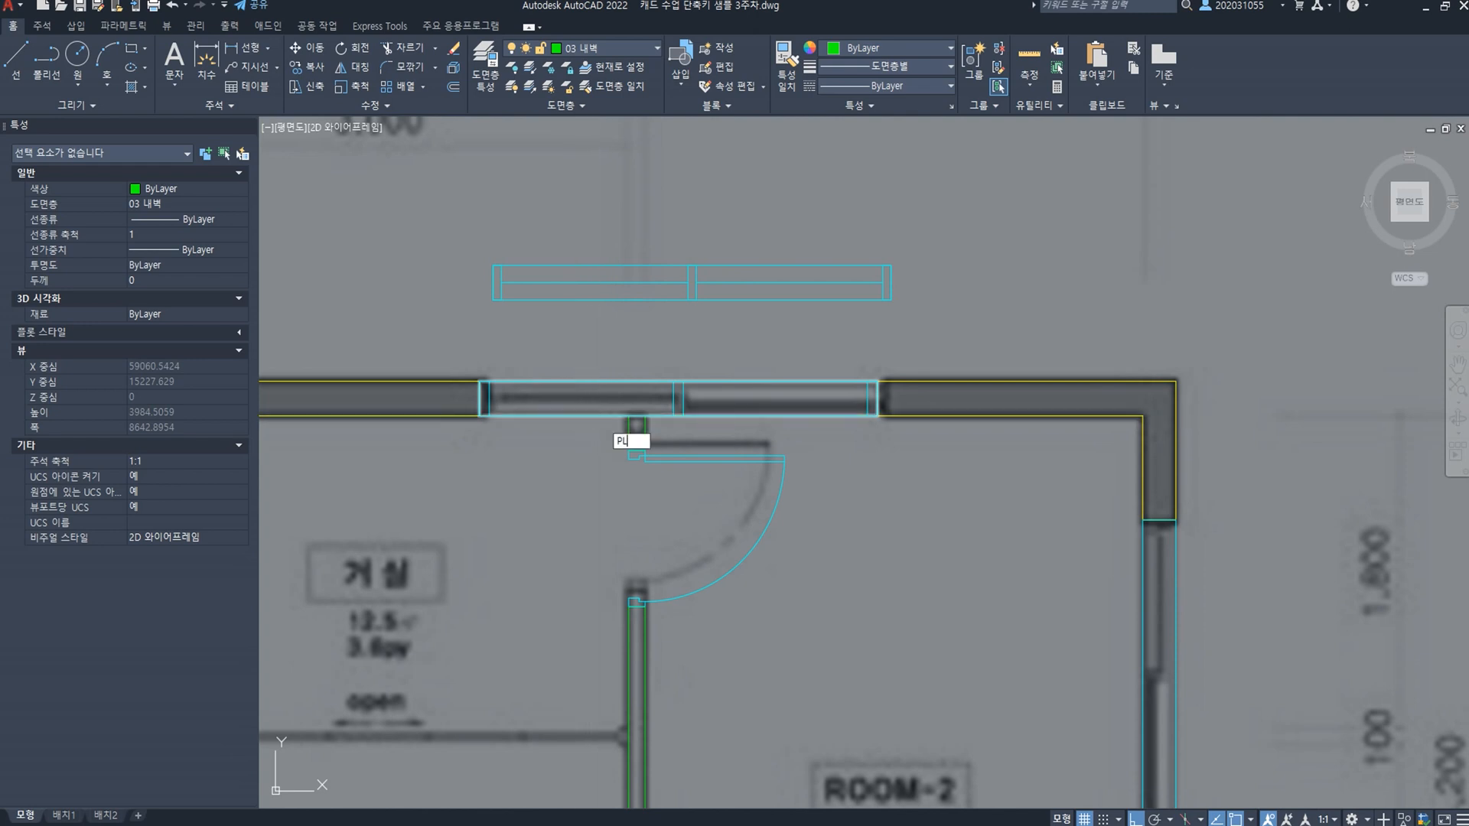
pyautogui.press('Return')
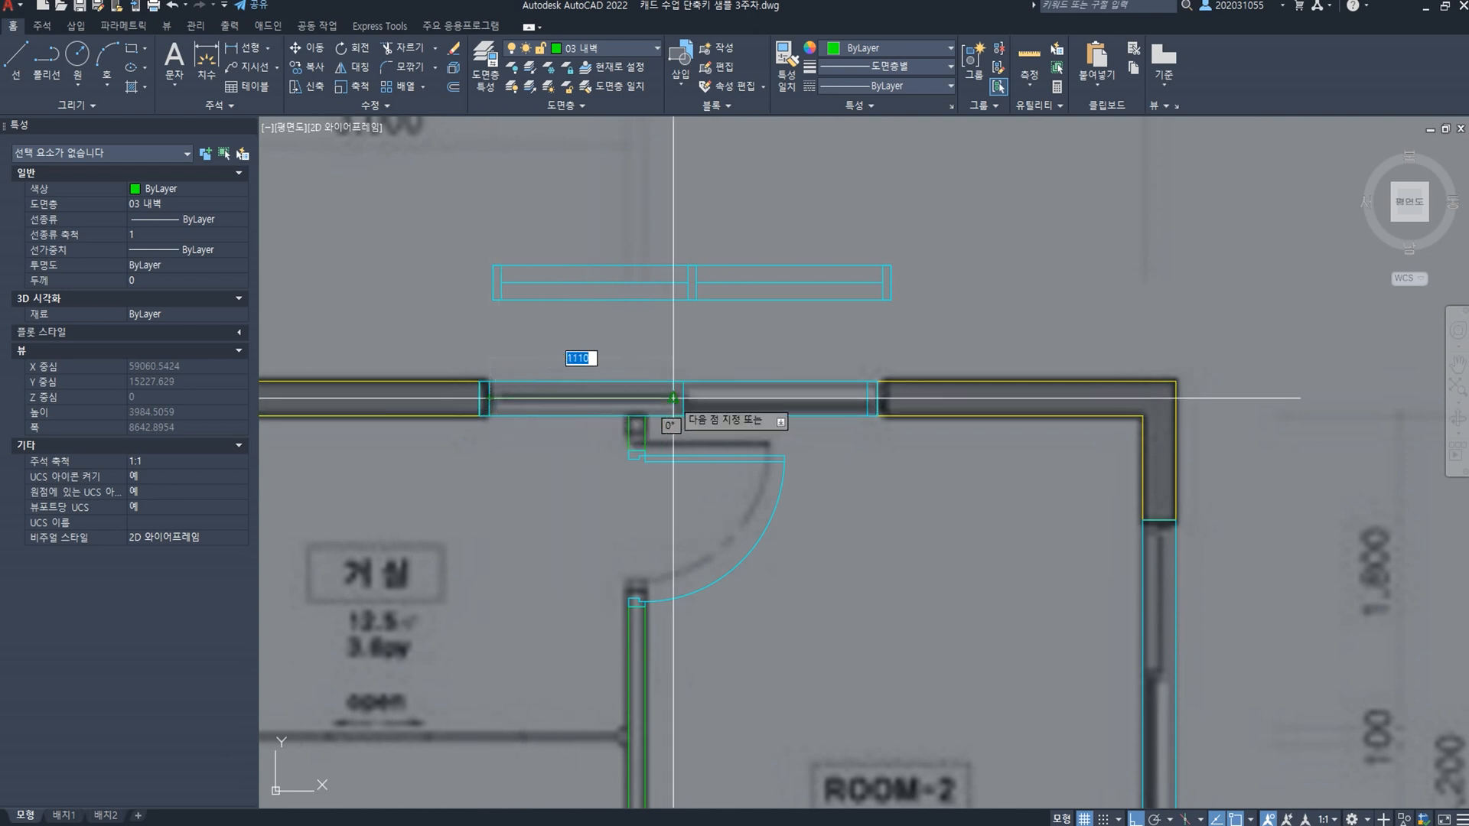
pyautogui.press('Return')
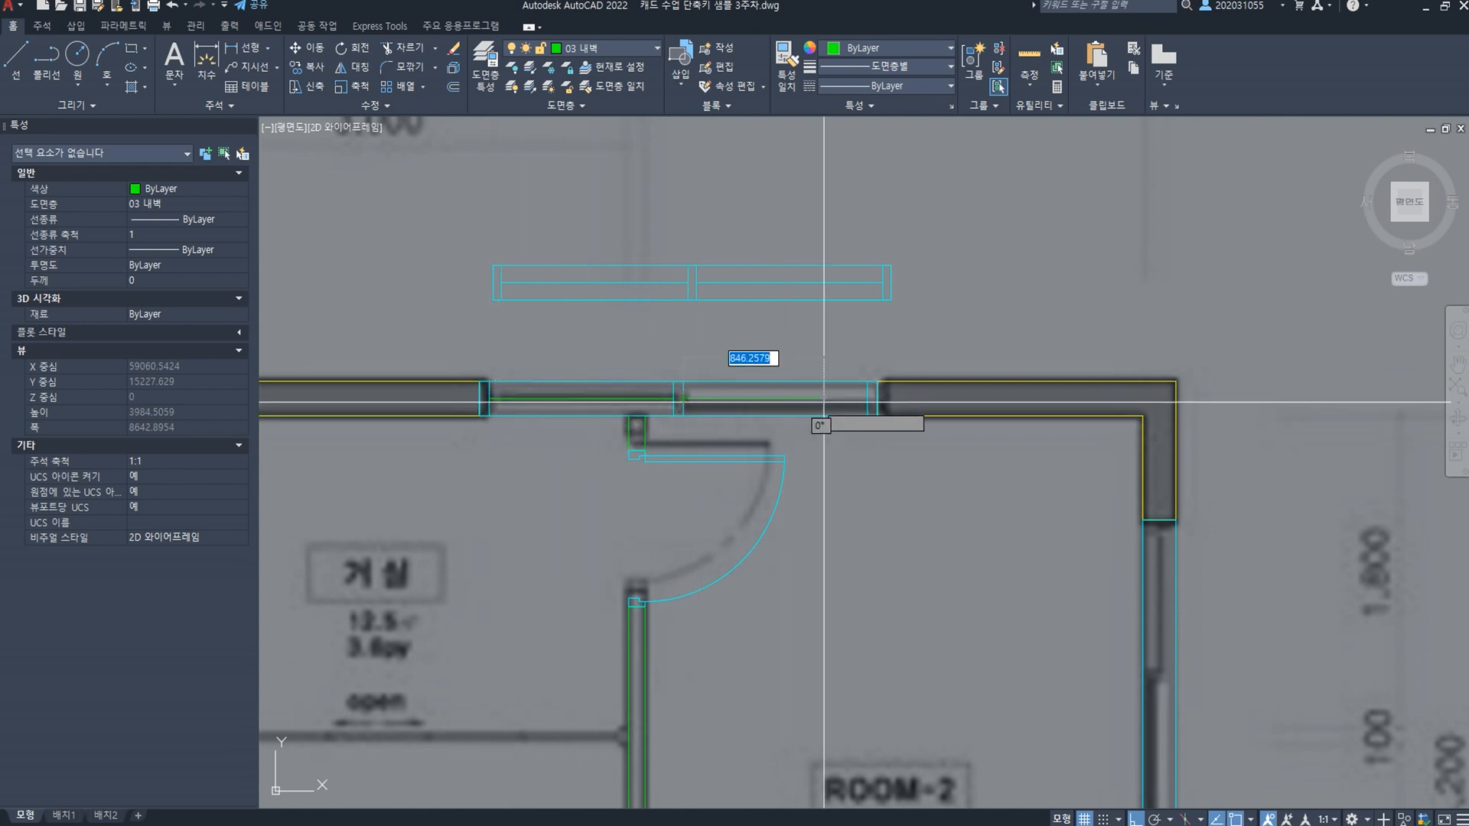
pyautogui.scroll(2, 673, 403)
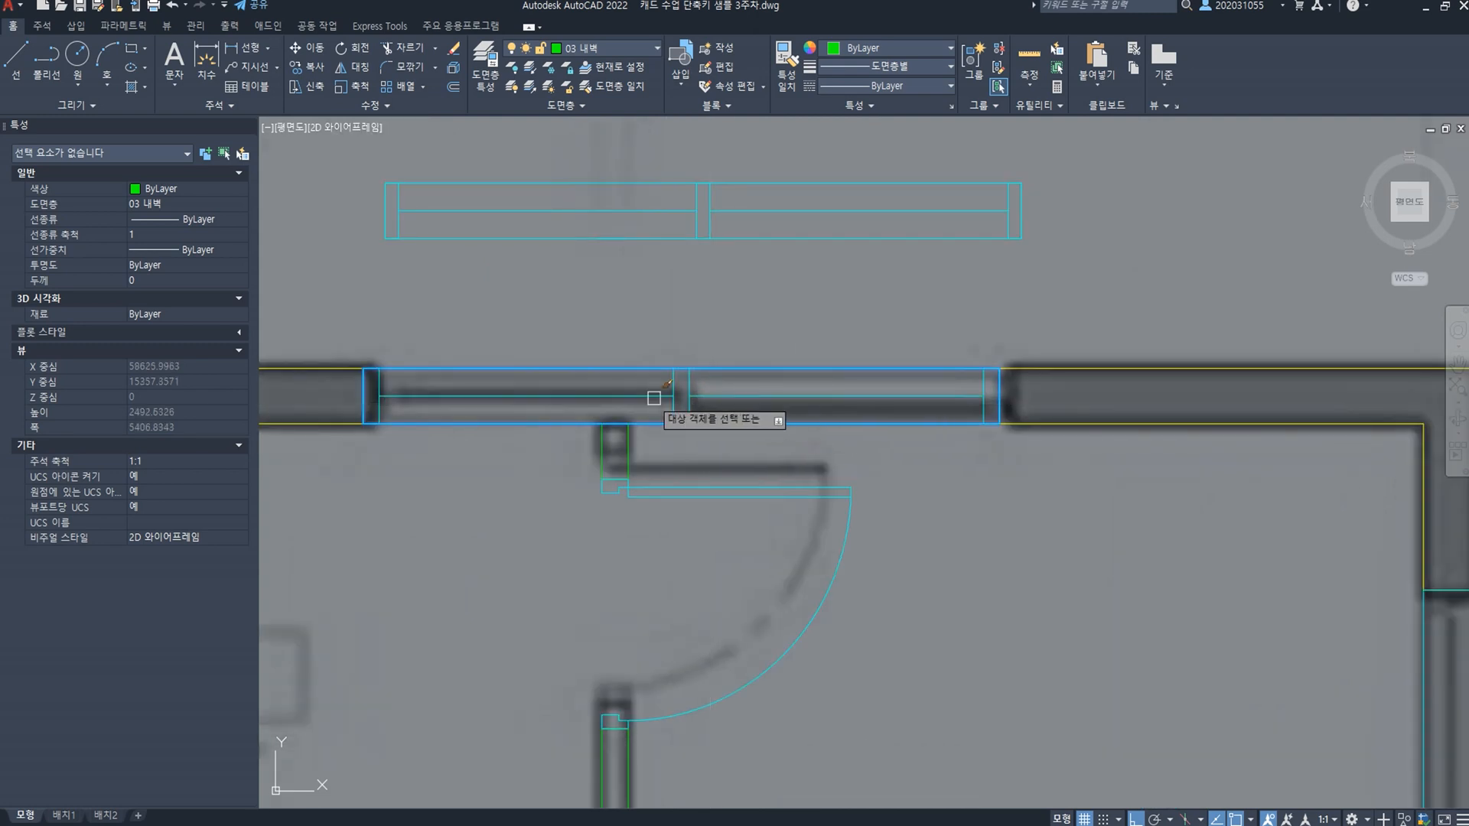
# Step: Delete the spare window drawing lying above the top wall
pyautogui.scroll(-4, 765, 474)
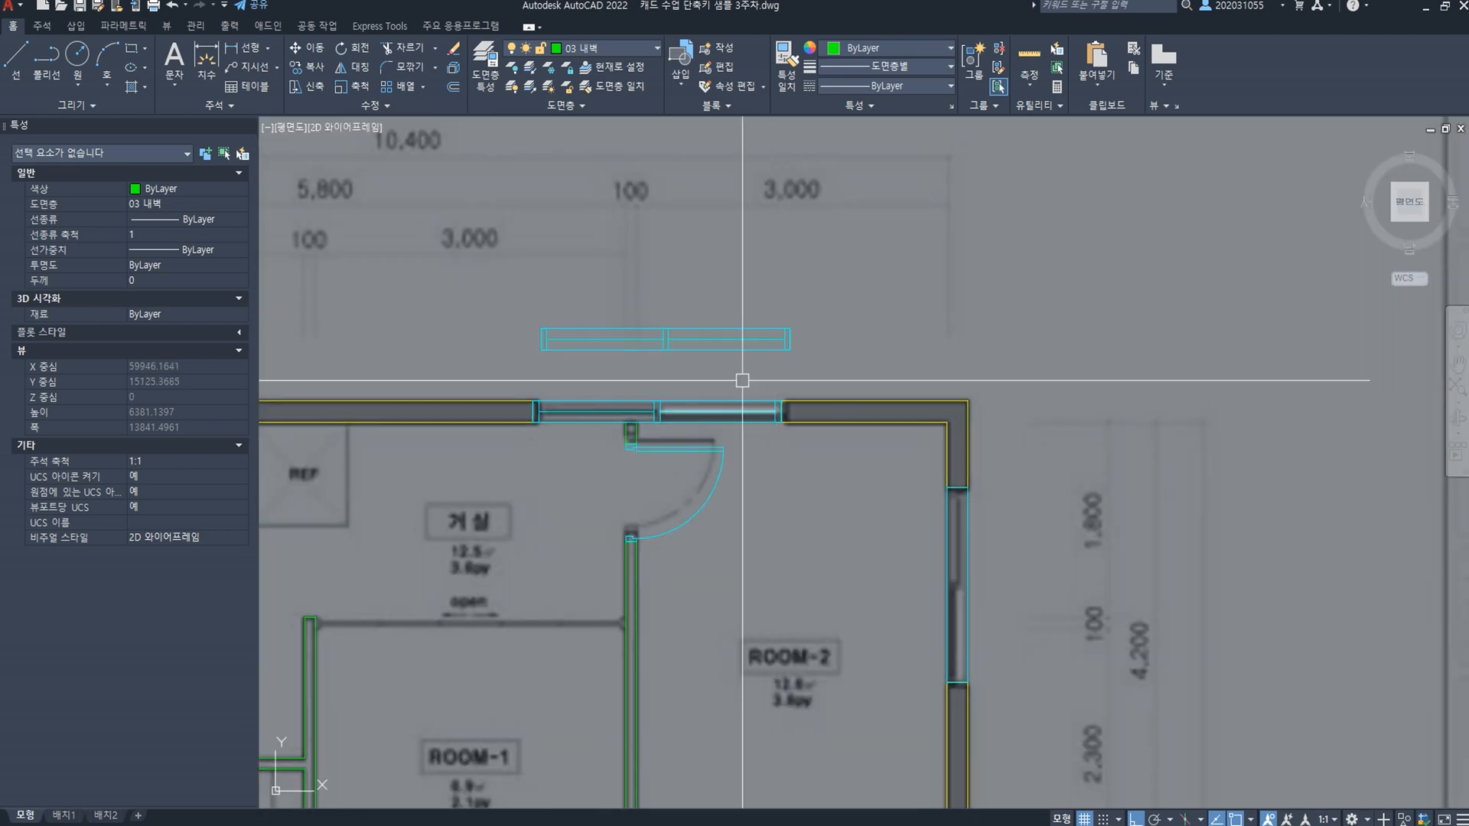
pyautogui.scroll(-6, 893, 365)
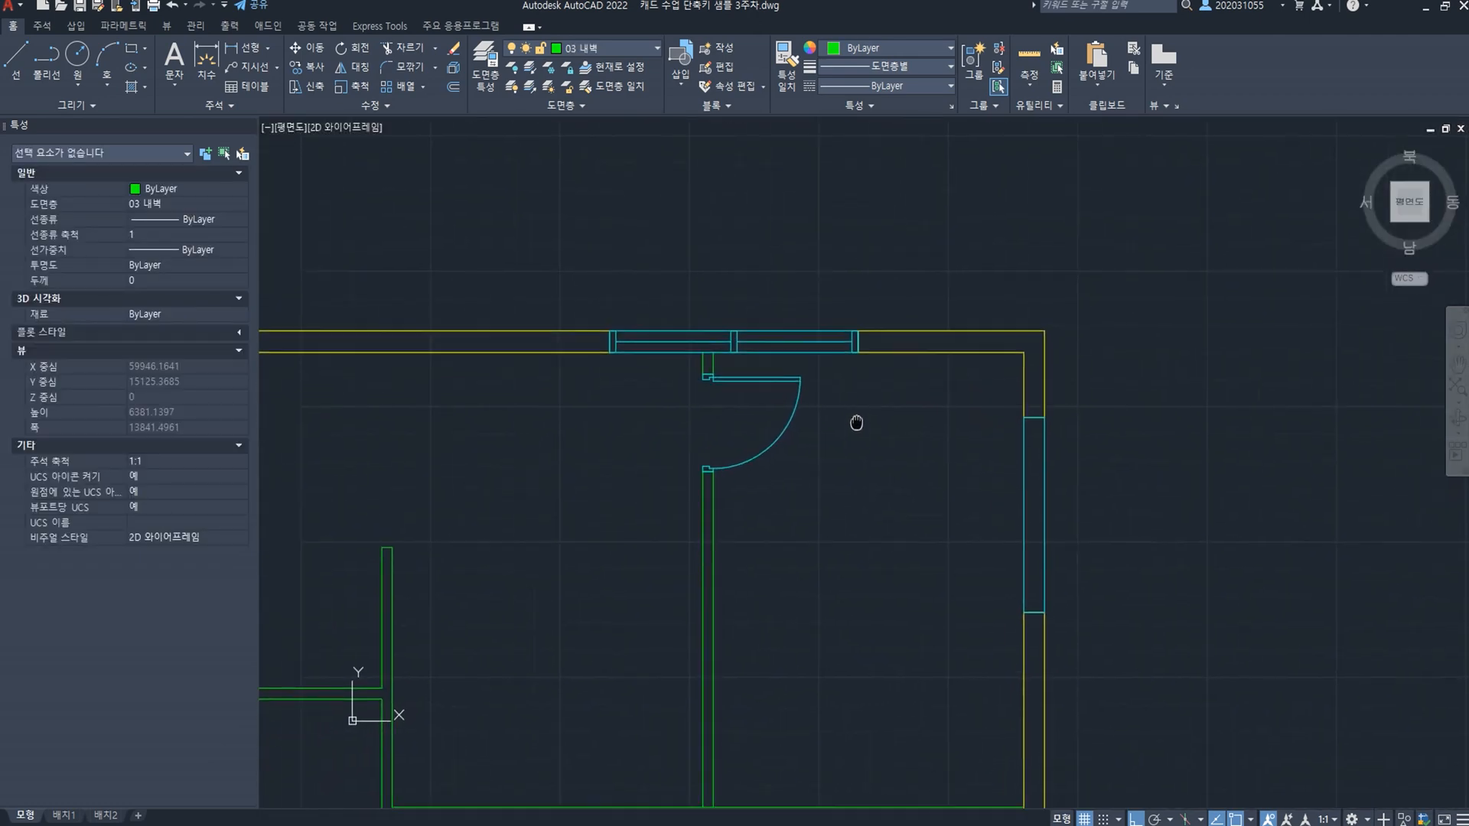
# Step: Draw a closed 3000 by 100 rectangle across the open upper side of the upper ROOM-1, between its two side walls
pyautogui.scroll(5, 903, 599)
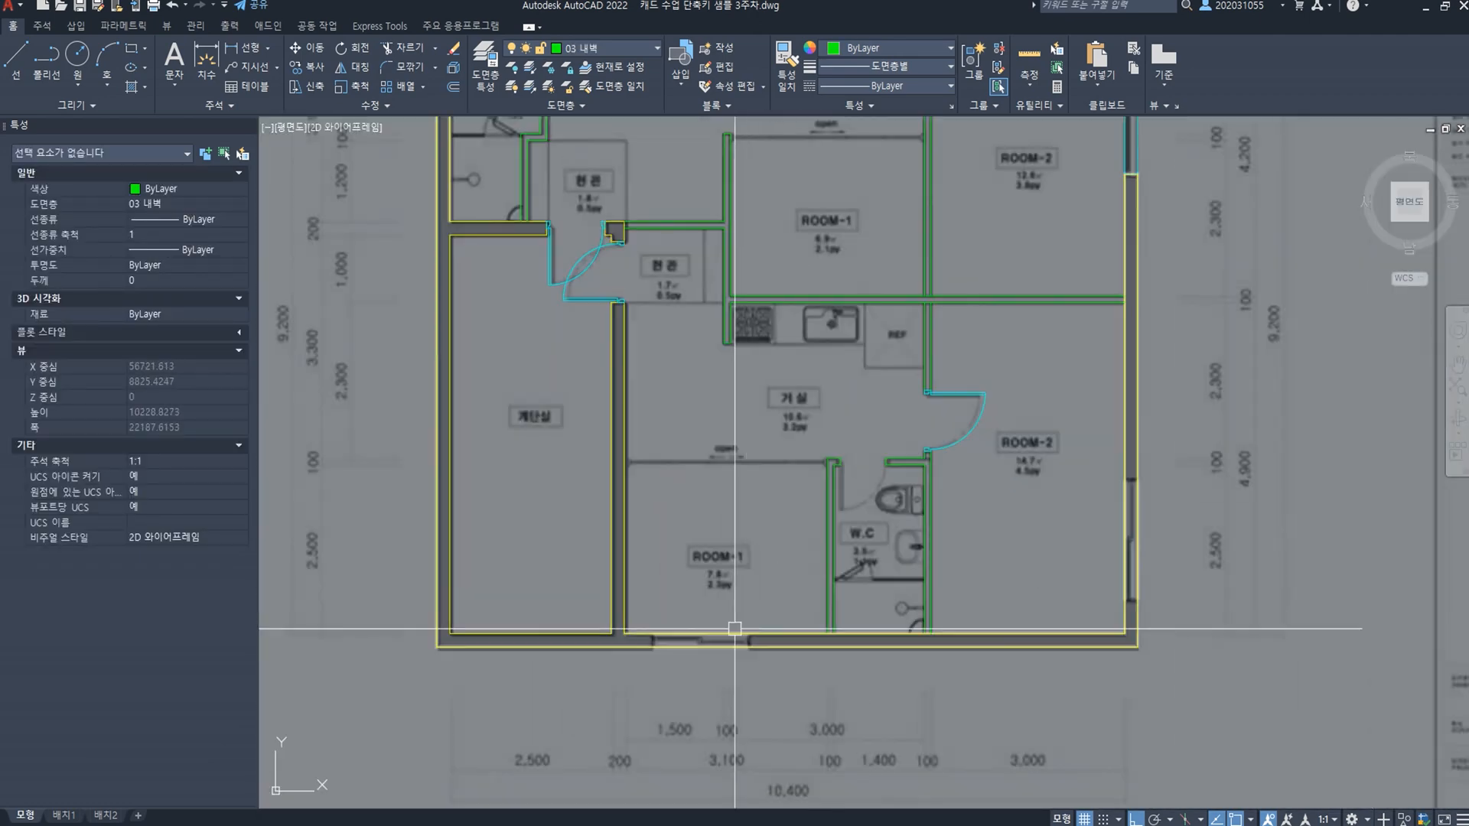
pyautogui.moveTo(570, 624); pyautogui.dragTo(588, 679, button='middle')
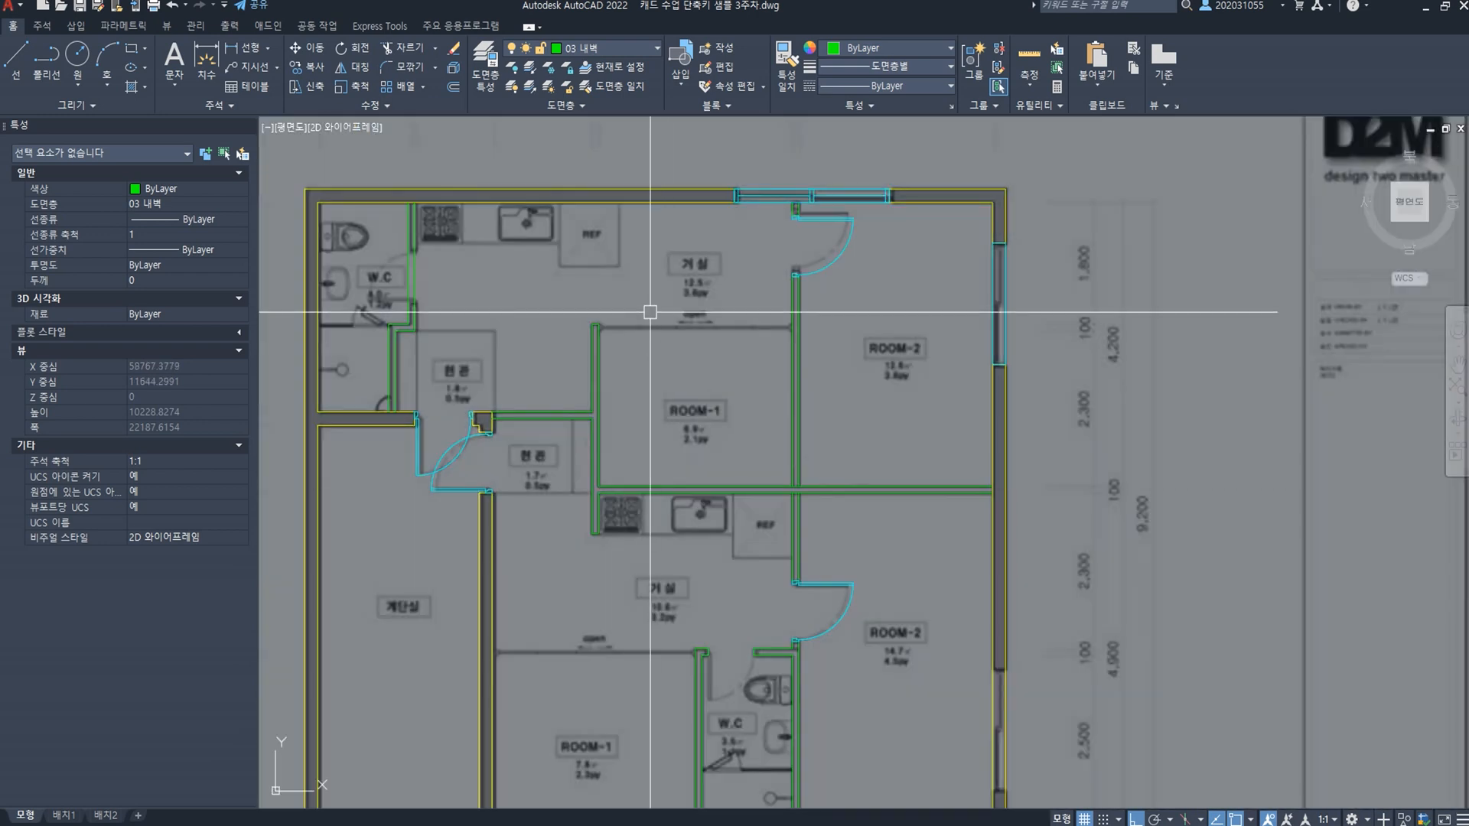
pyautogui.scroll(2, 655, 321)
pyautogui.press('Return')
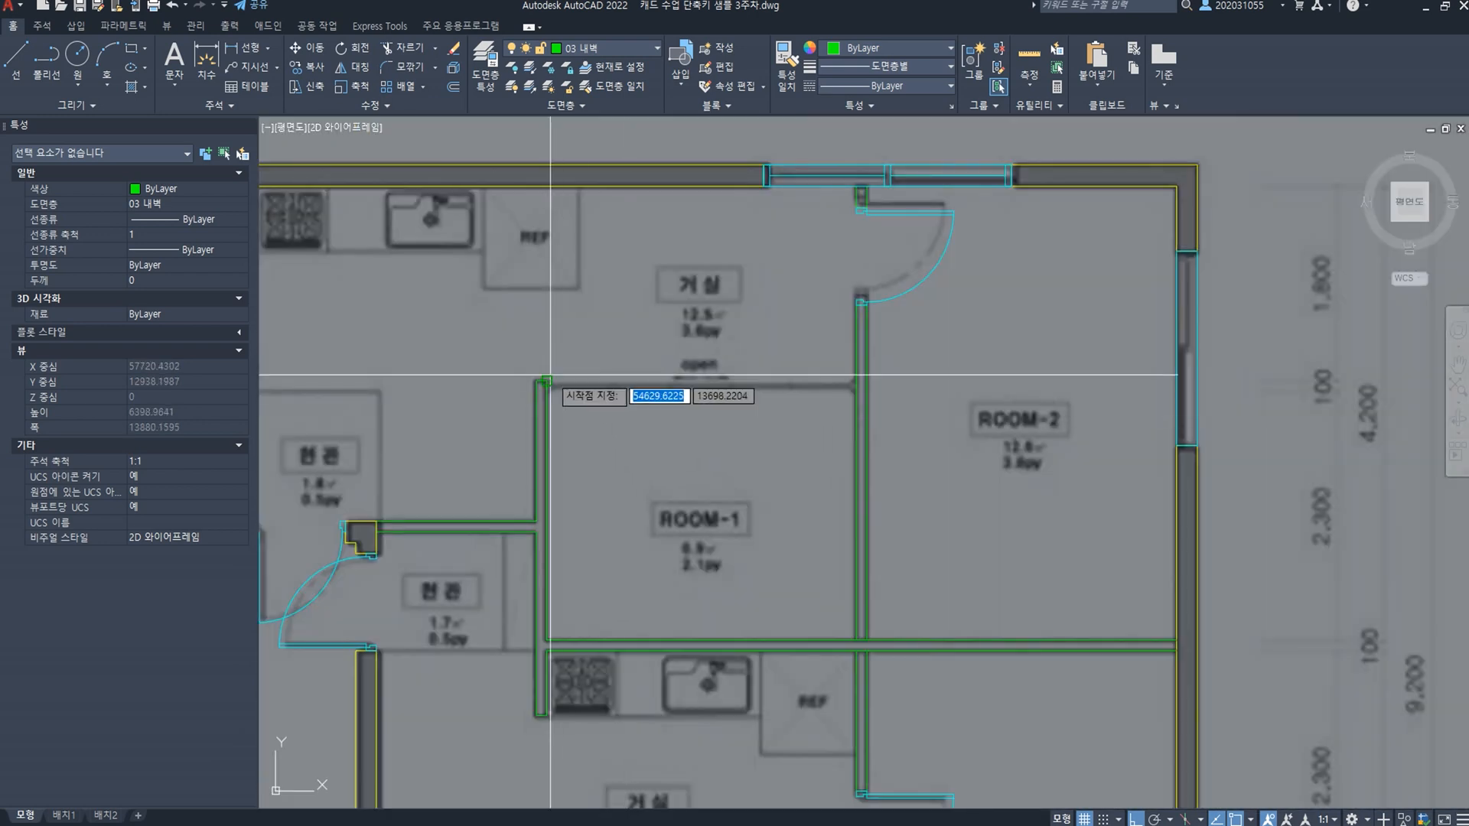
pyautogui.click(856, 380)
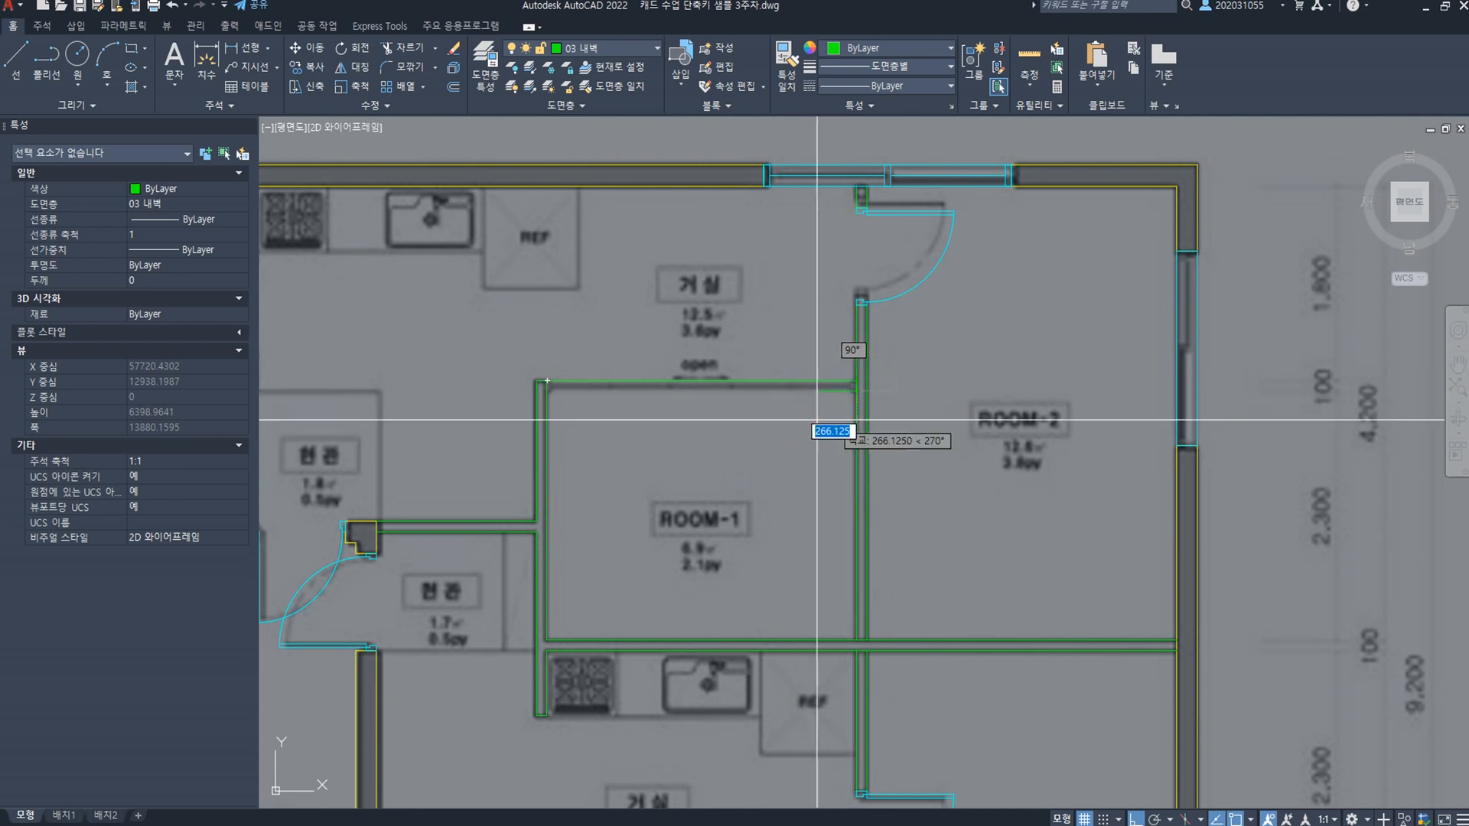
pyautogui.click(548, 397)
pyautogui.write('c')
pyautogui.press('Return')
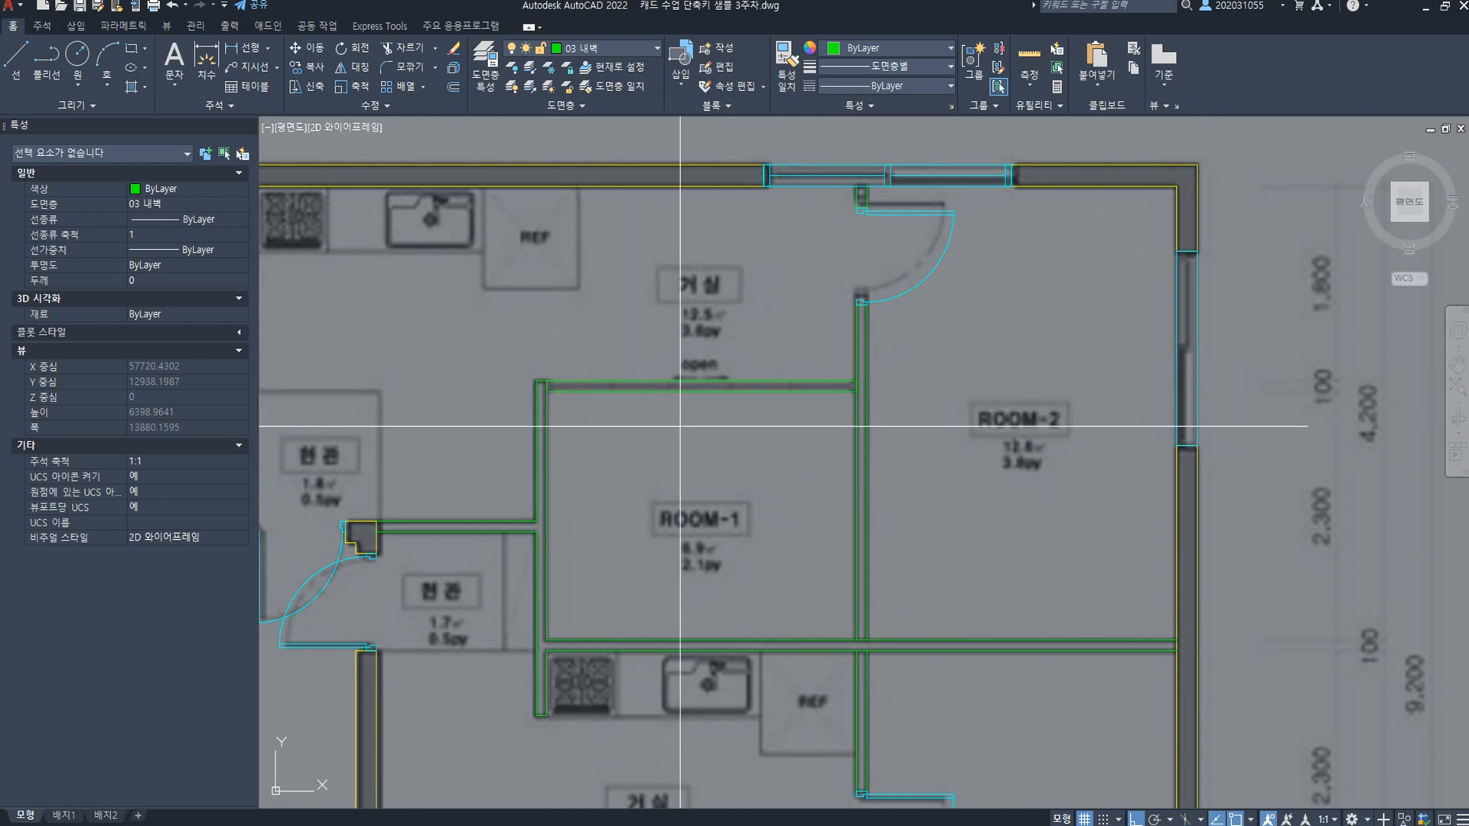
# Step: Assign the rectangle above the upper ROOM-1 to the 04 창문 layer and clear the selection
pyautogui.click(573, 387)
pyautogui.click(595, 47)
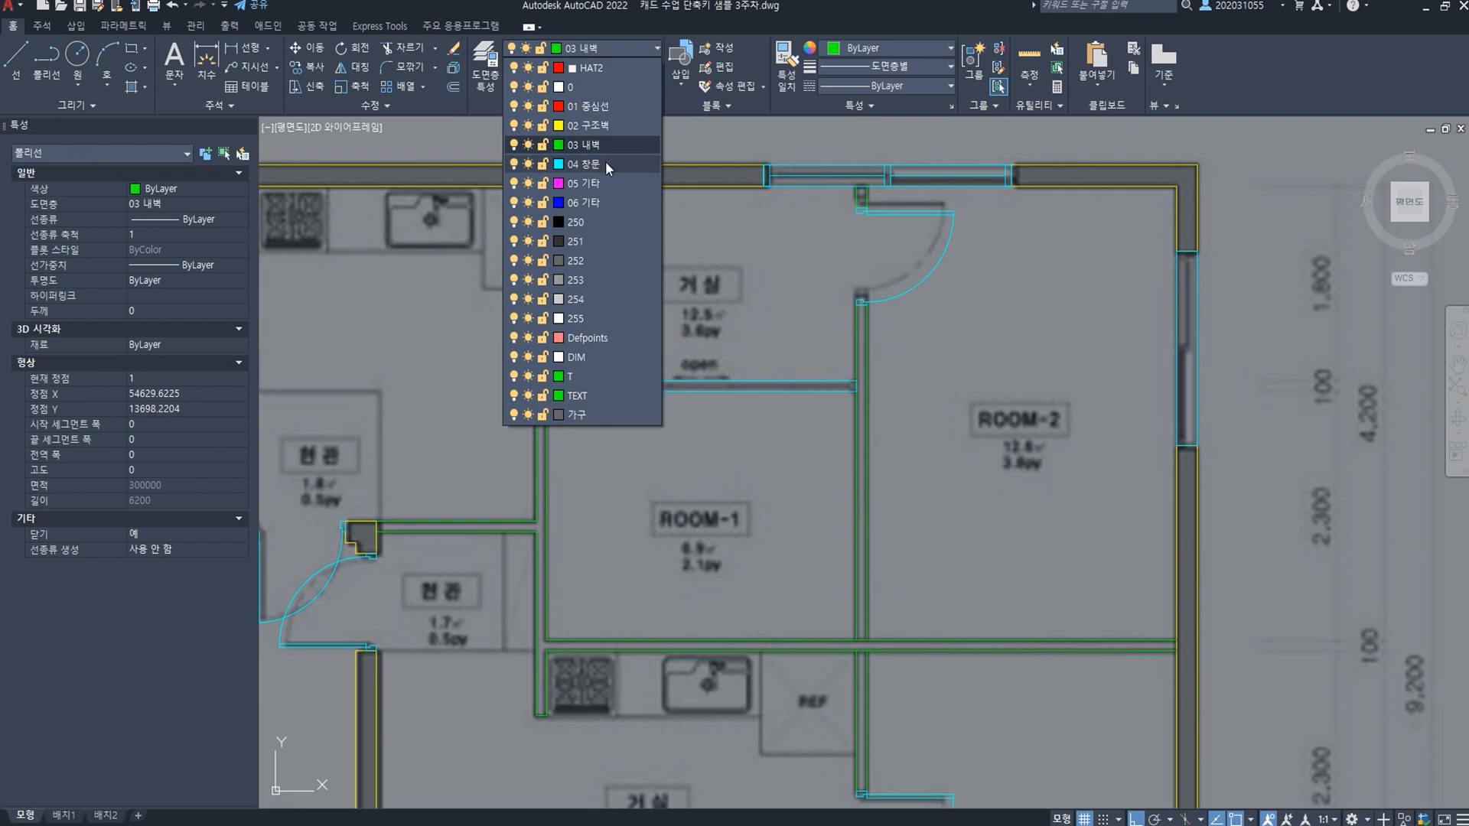
pyautogui.click(606, 168)
pyautogui.press('Escape')
# Step: Draw a 3150 wide rectangle across the open upper side of the lower ROOM-1, from the W.C wall corner to the stairwell wall
pyautogui.moveTo(779, 496); pyautogui.dragTo(766, 467, button='middle')
pyautogui.moveTo(646, 758)
pyautogui.mouseDown(button='middle')
pyautogui.moveTo(684, 514)
pyautogui.moveTo(721, 491)
pyautogui.mouseUp(button='middle')
pyautogui.scroll(2, 721, 492)
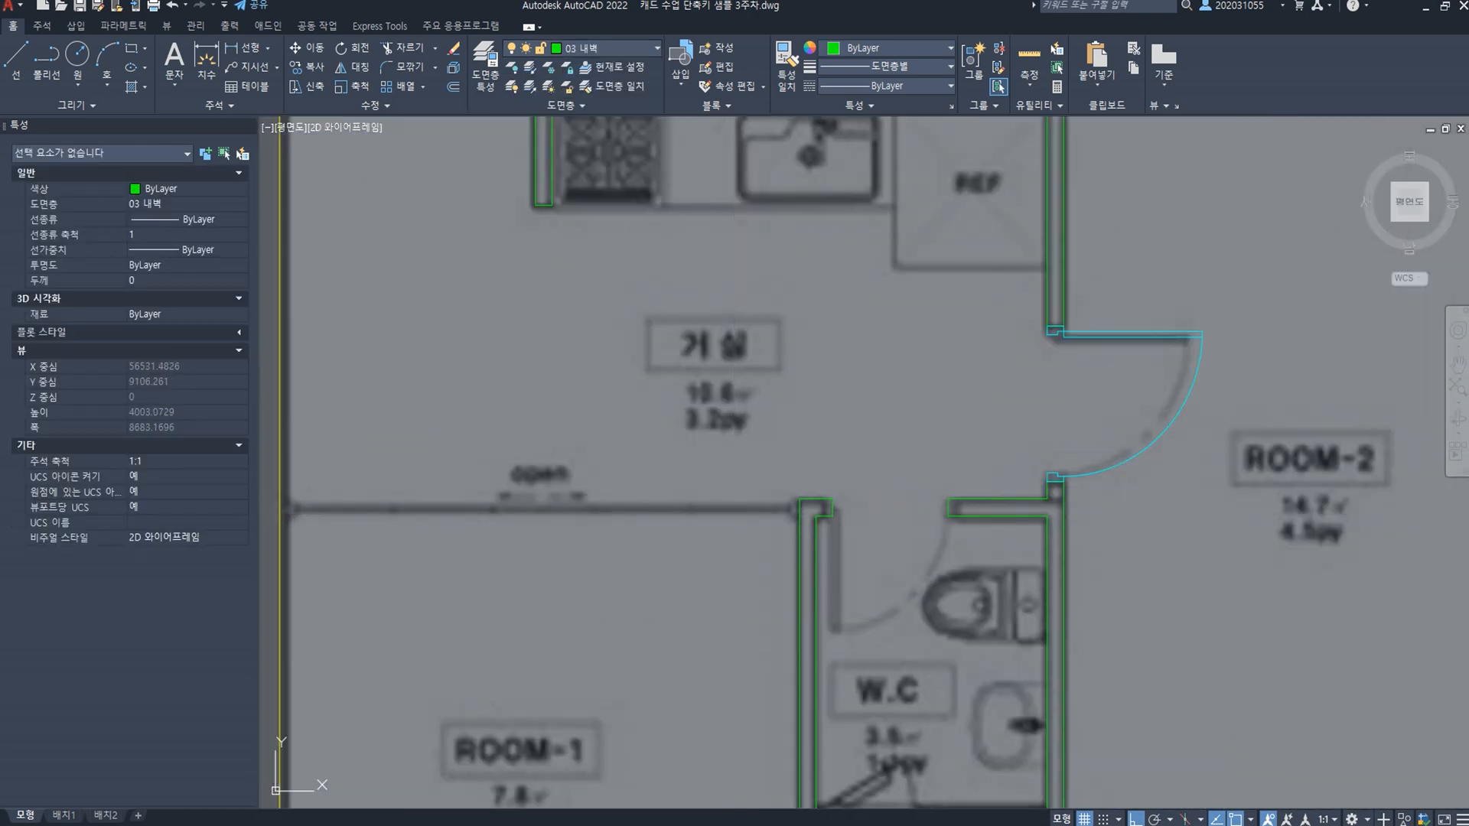
pyautogui.write('l')
pyautogui.press('space')
pyautogui.click(800, 499)
pyautogui.moveTo(593, 539); pyautogui.dragTo(761, 489, button='middle')
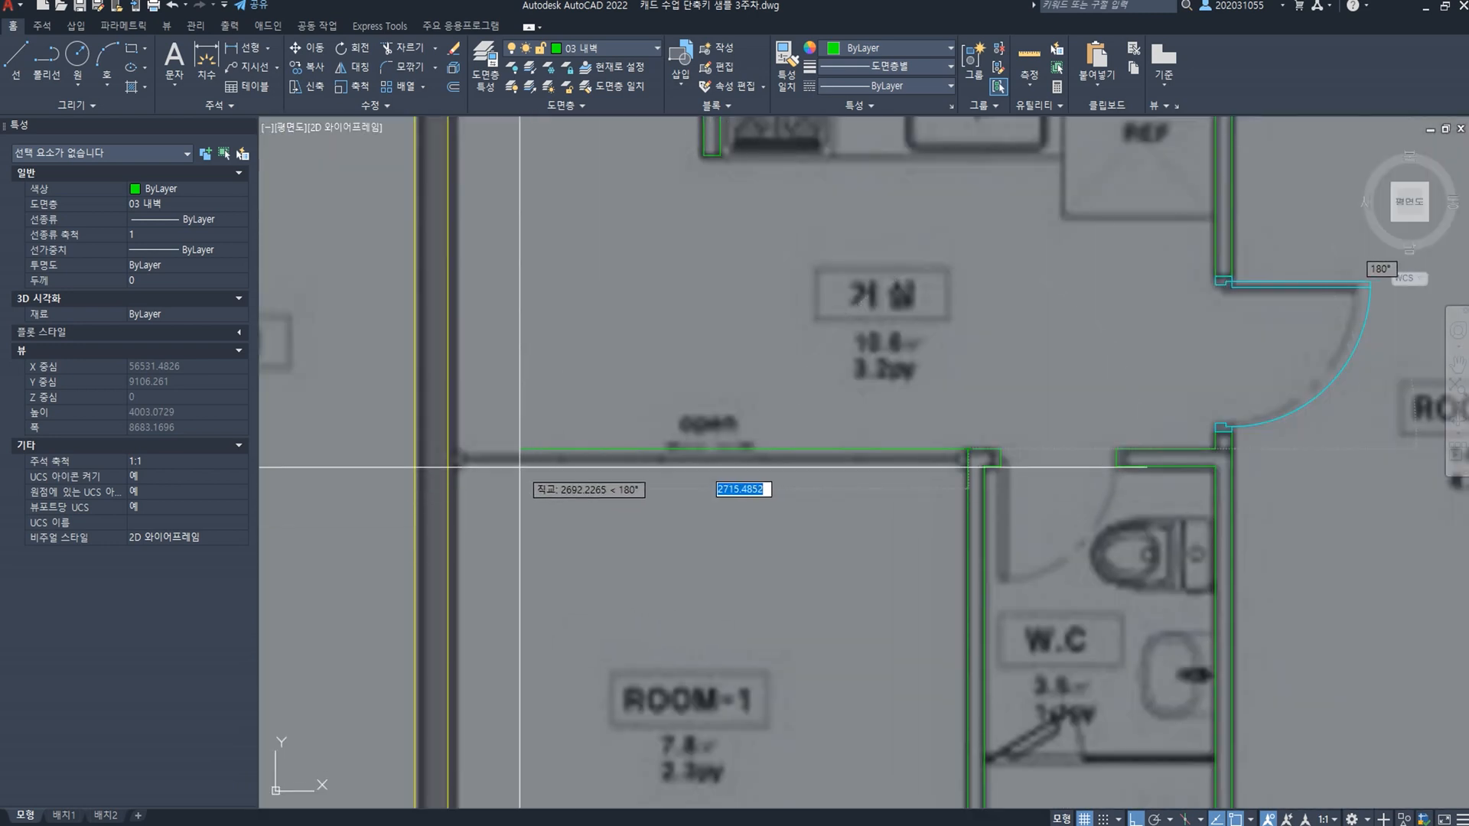
pyautogui.click(449, 449)
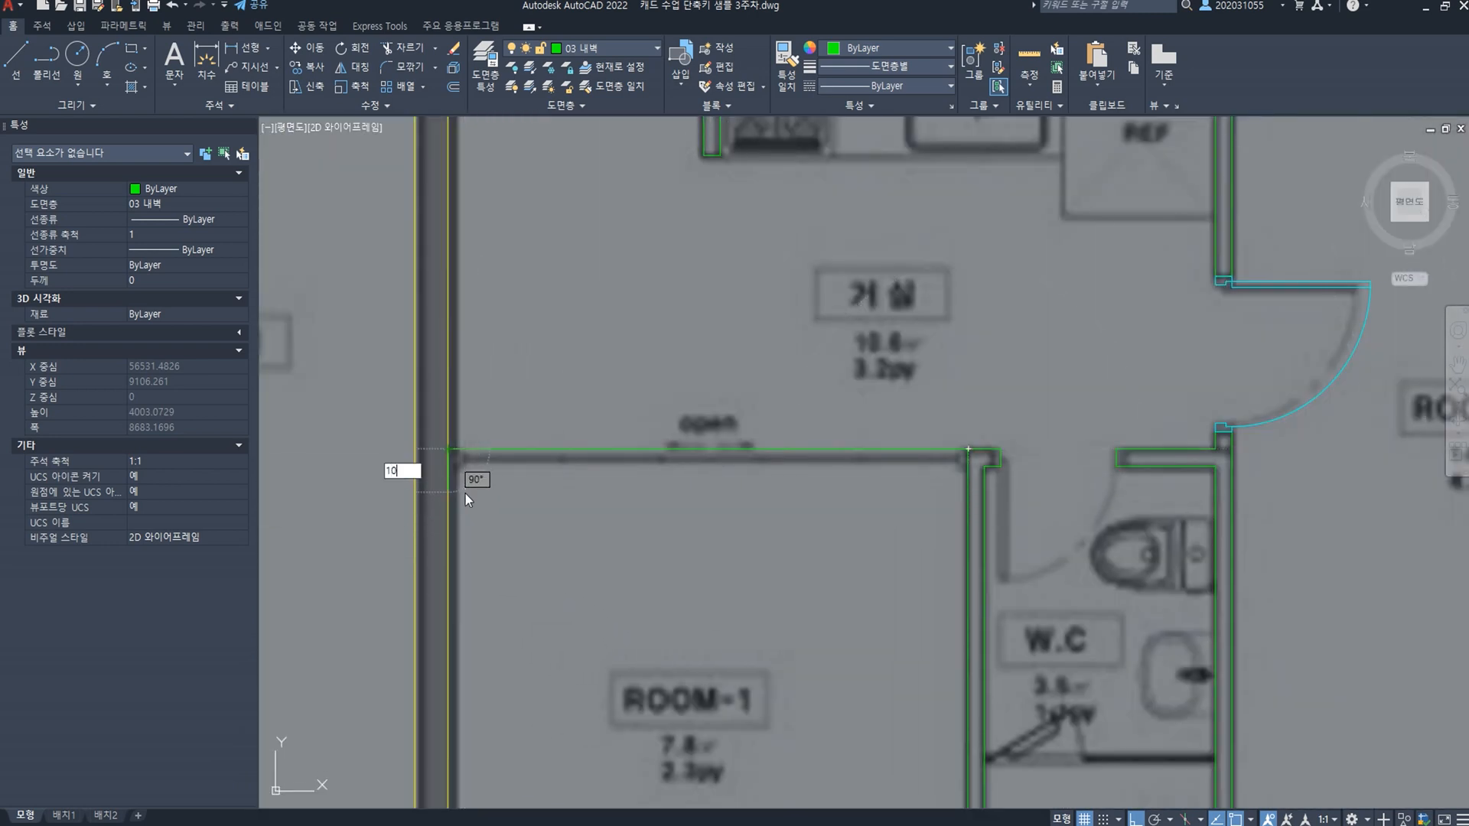
pyautogui.click(449, 464)
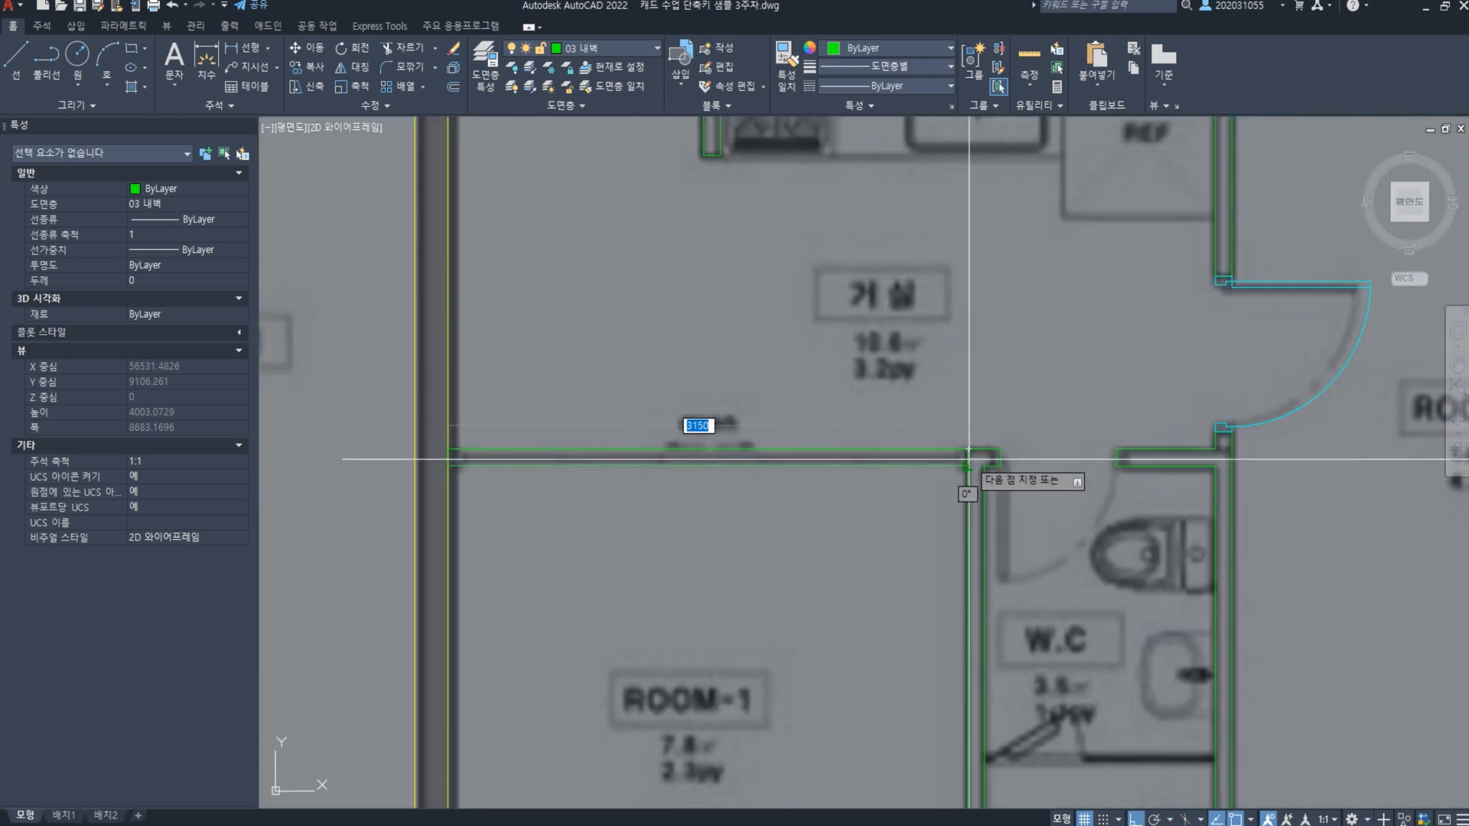
pyautogui.click(968, 466)
pyautogui.click(967, 449)
pyautogui.press('space')
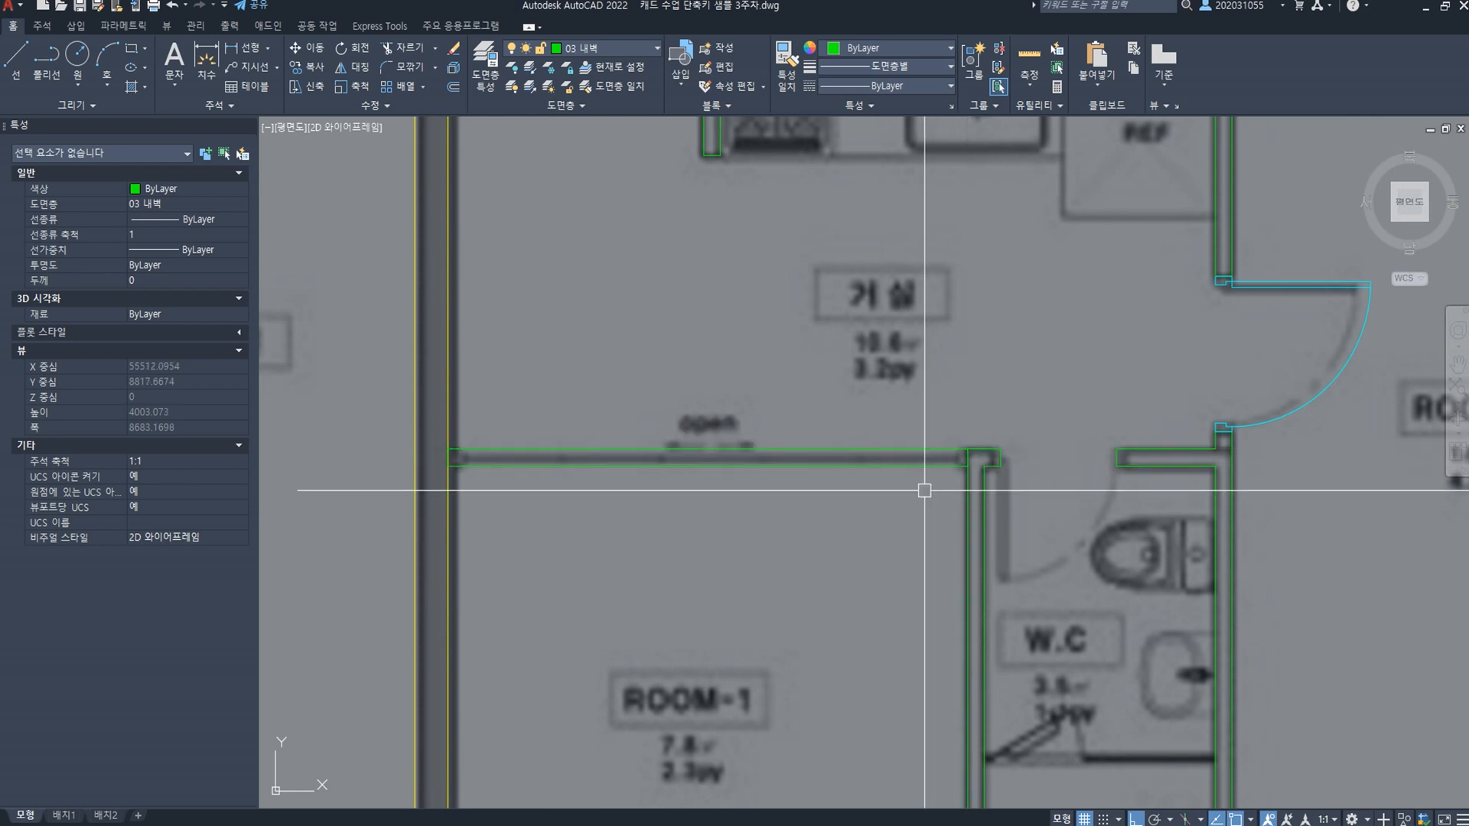
# Step: Assign the rectangle across the open upper side of the lower ROOM-1 to the 04 창문 layer and clear the selection
pyautogui.moveTo(904, 491); pyautogui.dragTo(807, 409)
pyautogui.click(583, 49)
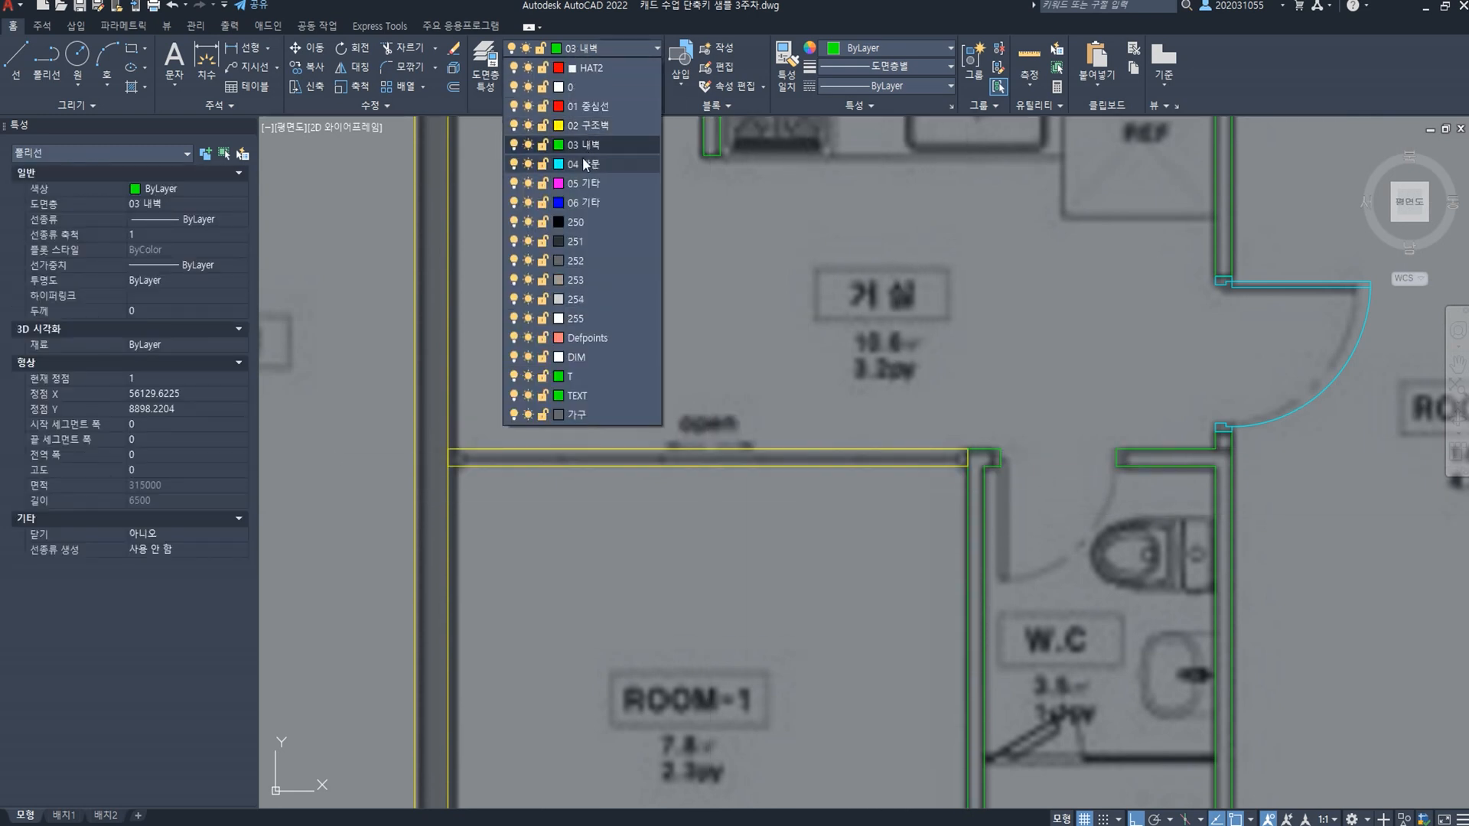
pyautogui.click(581, 157)
pyautogui.press('Escape')
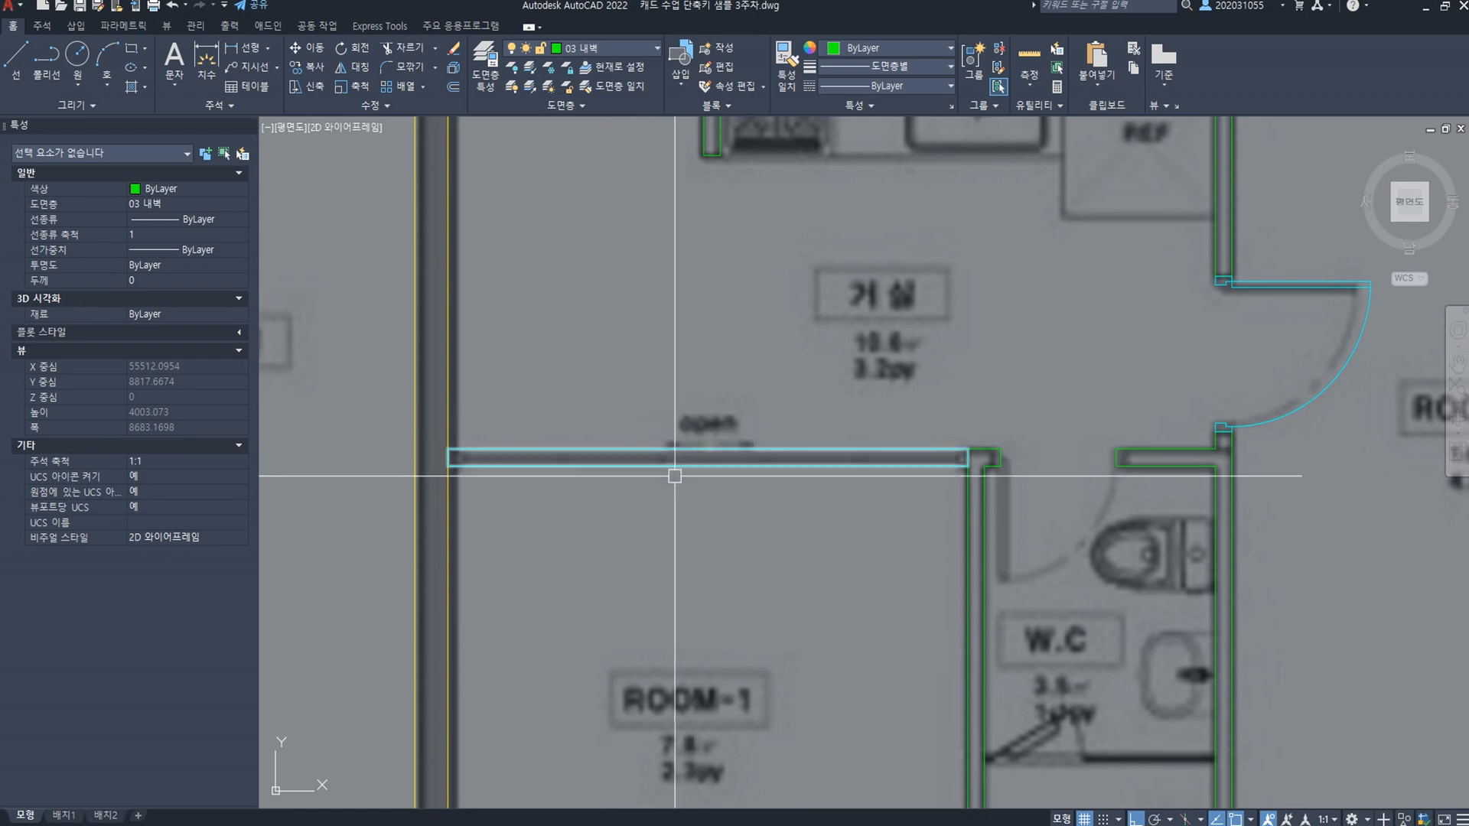
# Step: Draw a vertical line about 1650 long through the lower outer wall at the stairwell-side edge of the lower ROOM-1 window
pyautogui.scroll(-4, 822, 447)
pyautogui.moveTo(822, 447); pyautogui.dragTo(703, 565, button='middle')
pyautogui.moveTo(643, 515); pyautogui.dragTo(624, 546, button='middle')
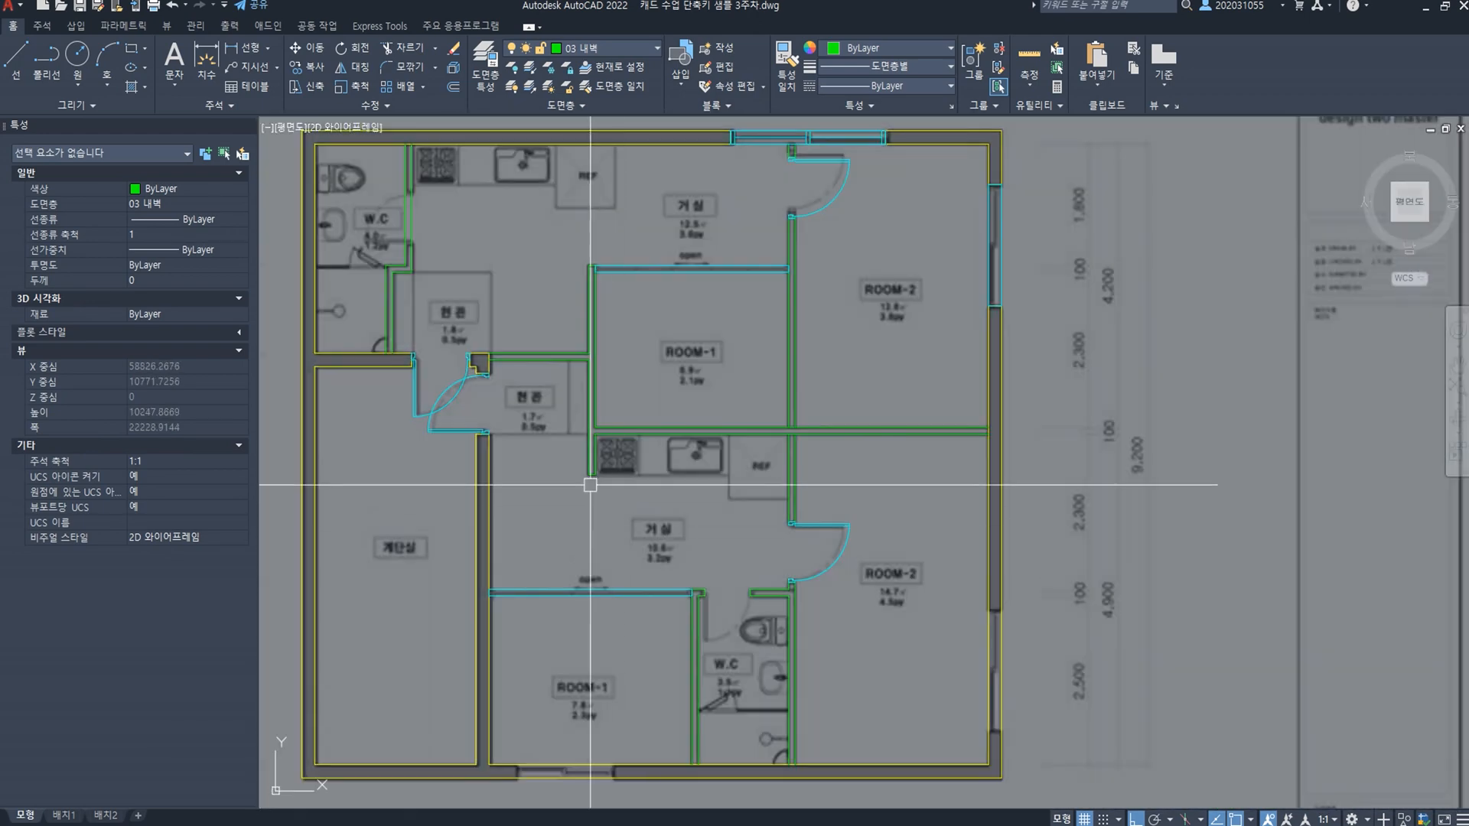
pyautogui.moveTo(562, 466); pyautogui.dragTo(574, 405, button='middle')
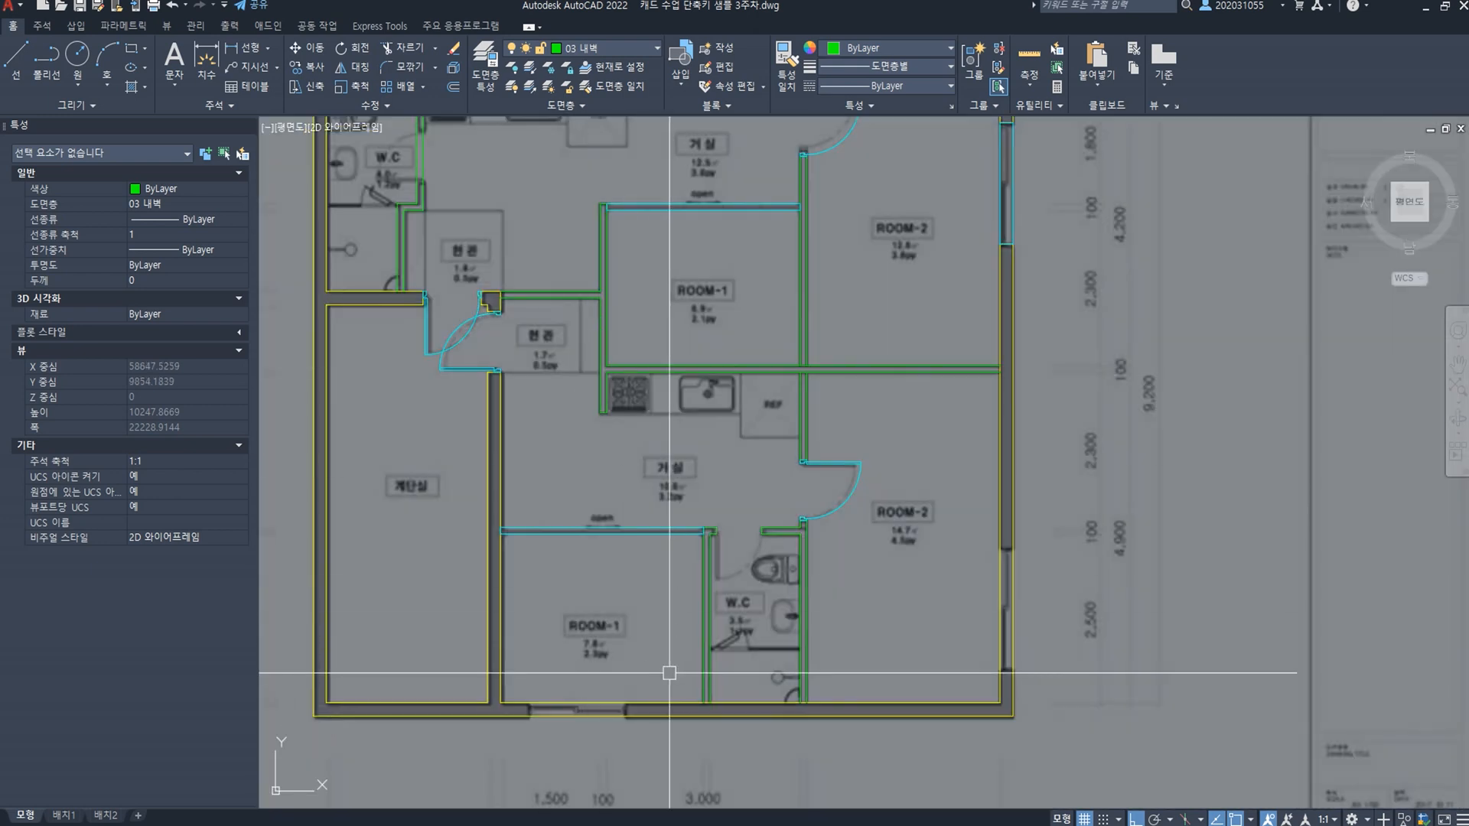
pyautogui.press('space')
pyautogui.moveTo(534, 692); pyautogui.dragTo(537, 555, button='middle')
pyautogui.click(503, 566)
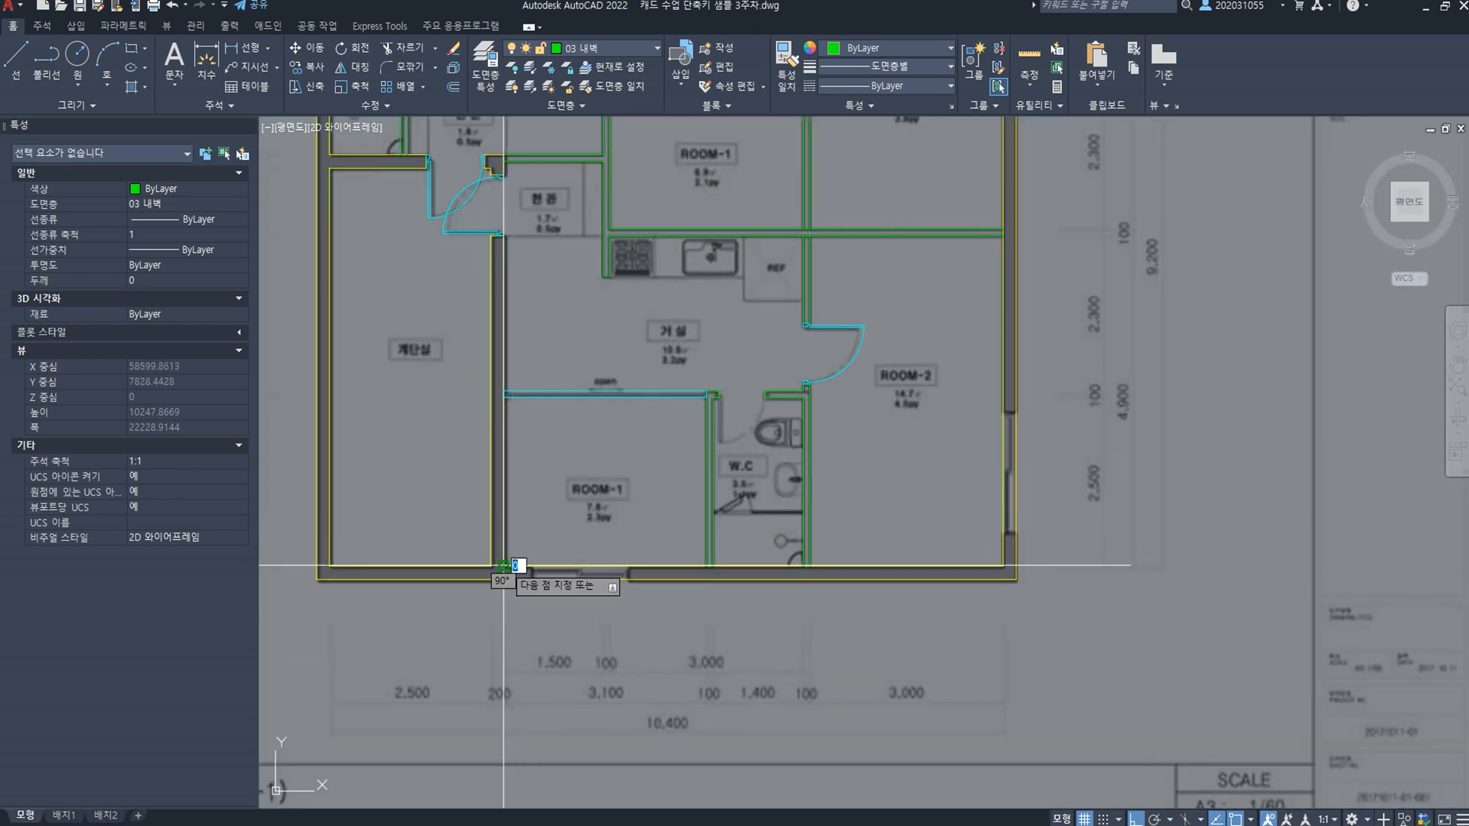
pyautogui.scroll(2, 501, 613)
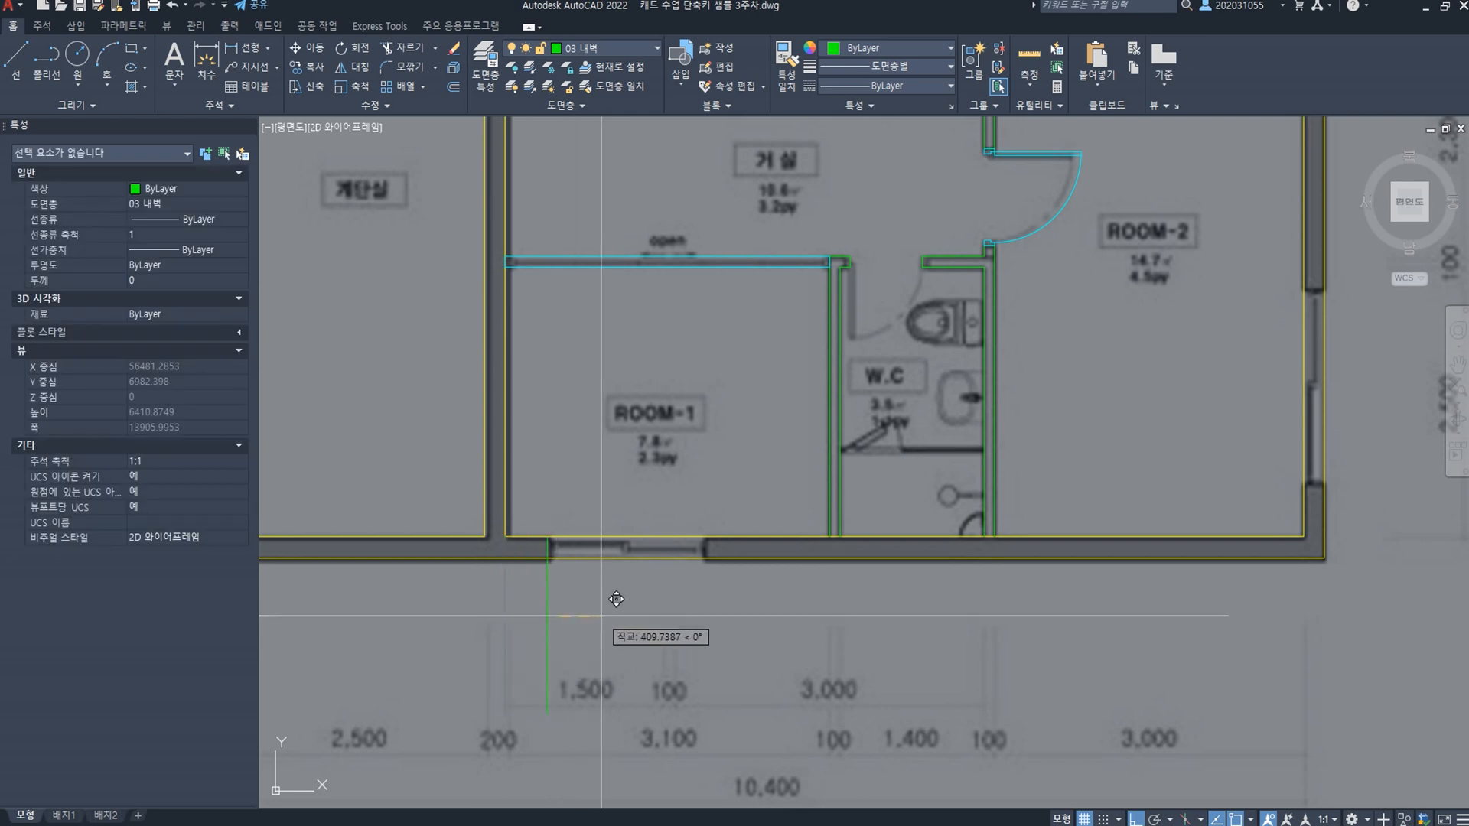
# Step: Copy the vertical line 1500 across to the opposite edge of the lower ROOM-1 window
pyautogui.click(547, 615)
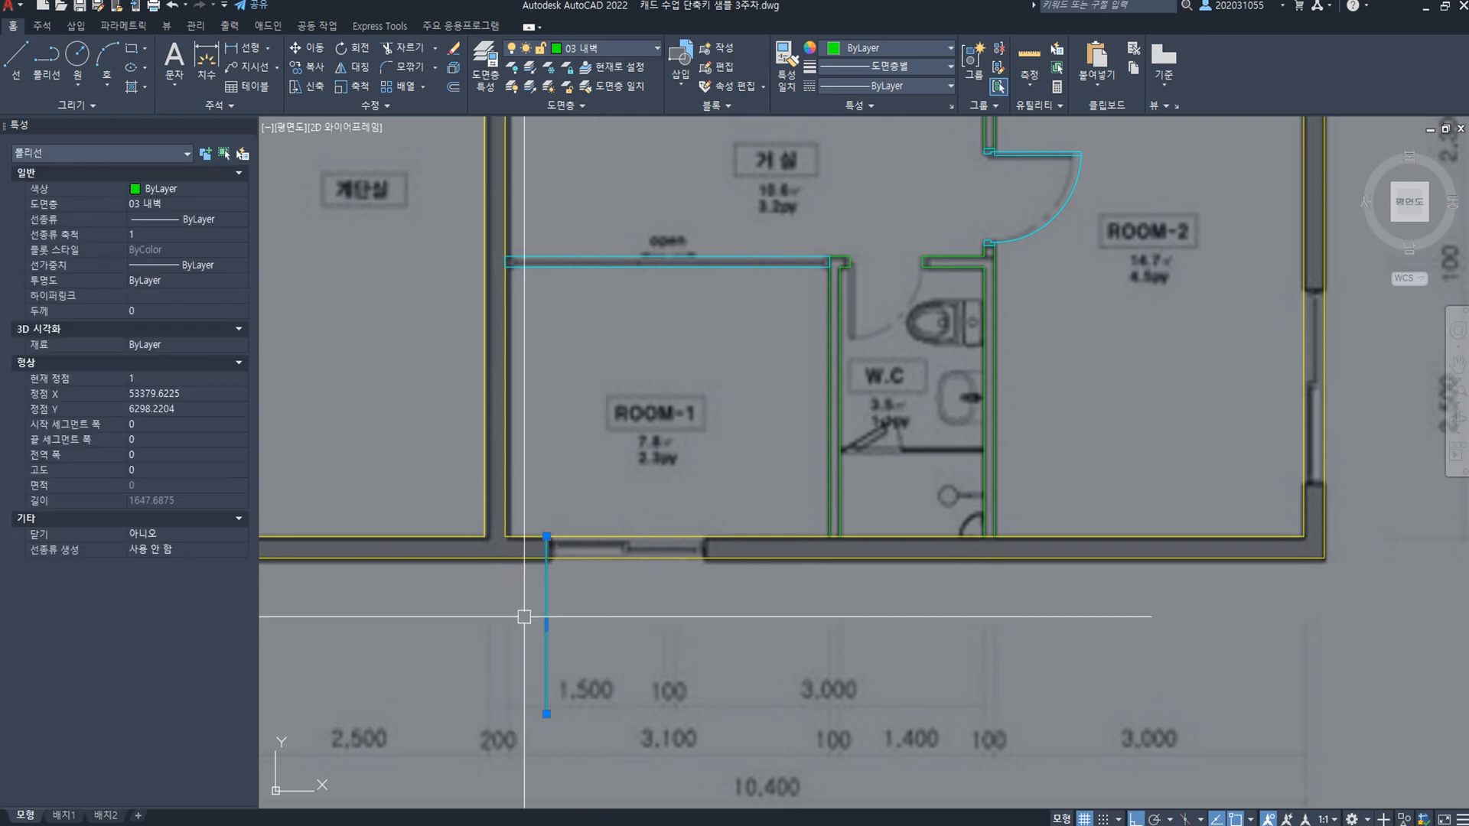
pyautogui.write('co')
pyautogui.press('space')
pyautogui.click(586, 620)
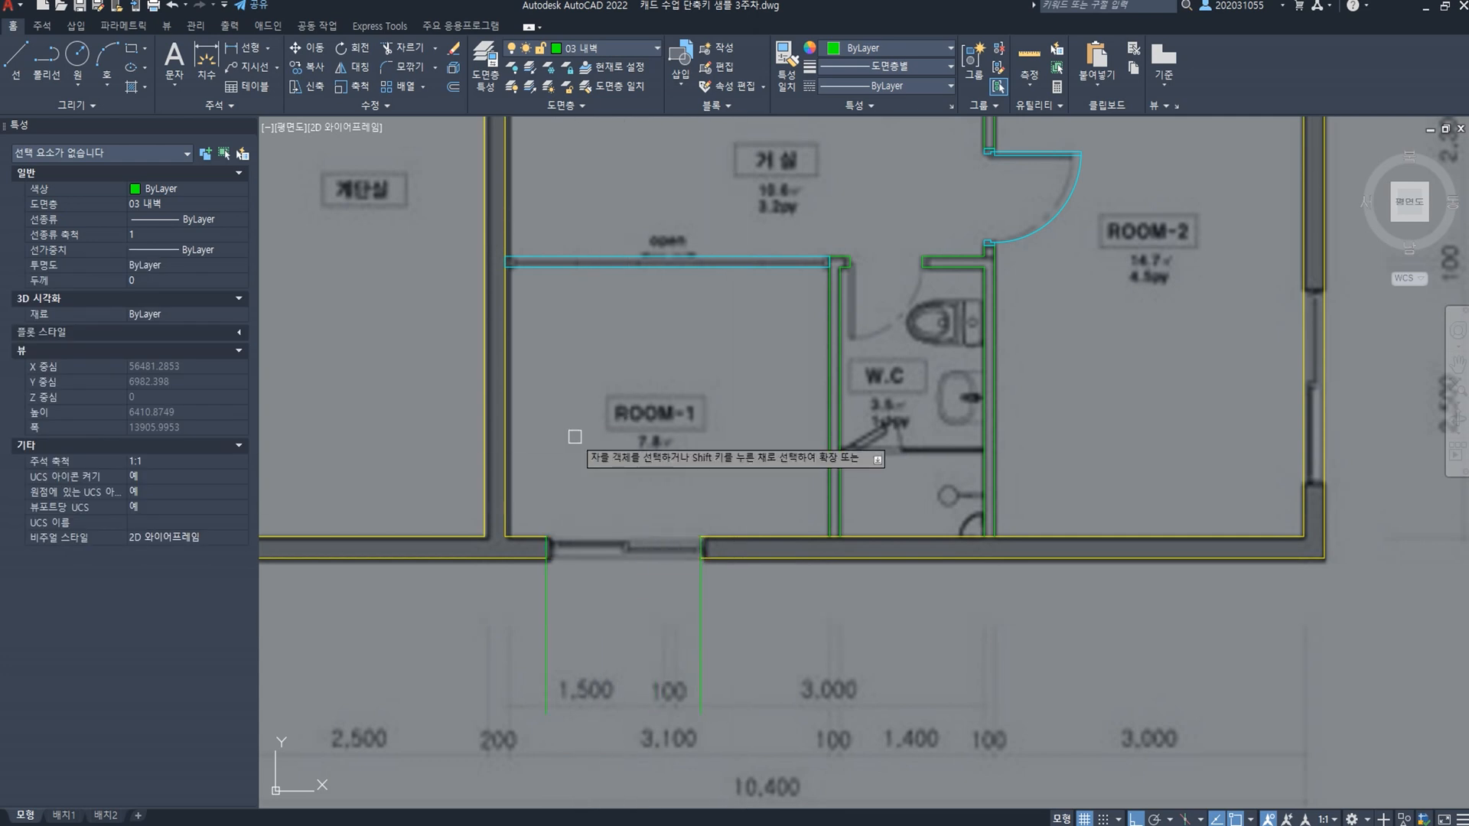
# Step: Trim the wall between the two lines to open the window gap, and join the trimmed jamb lines to the outer wall outlines
pyautogui.scroll(2, 566, 543)
pyautogui.click(522, 568)
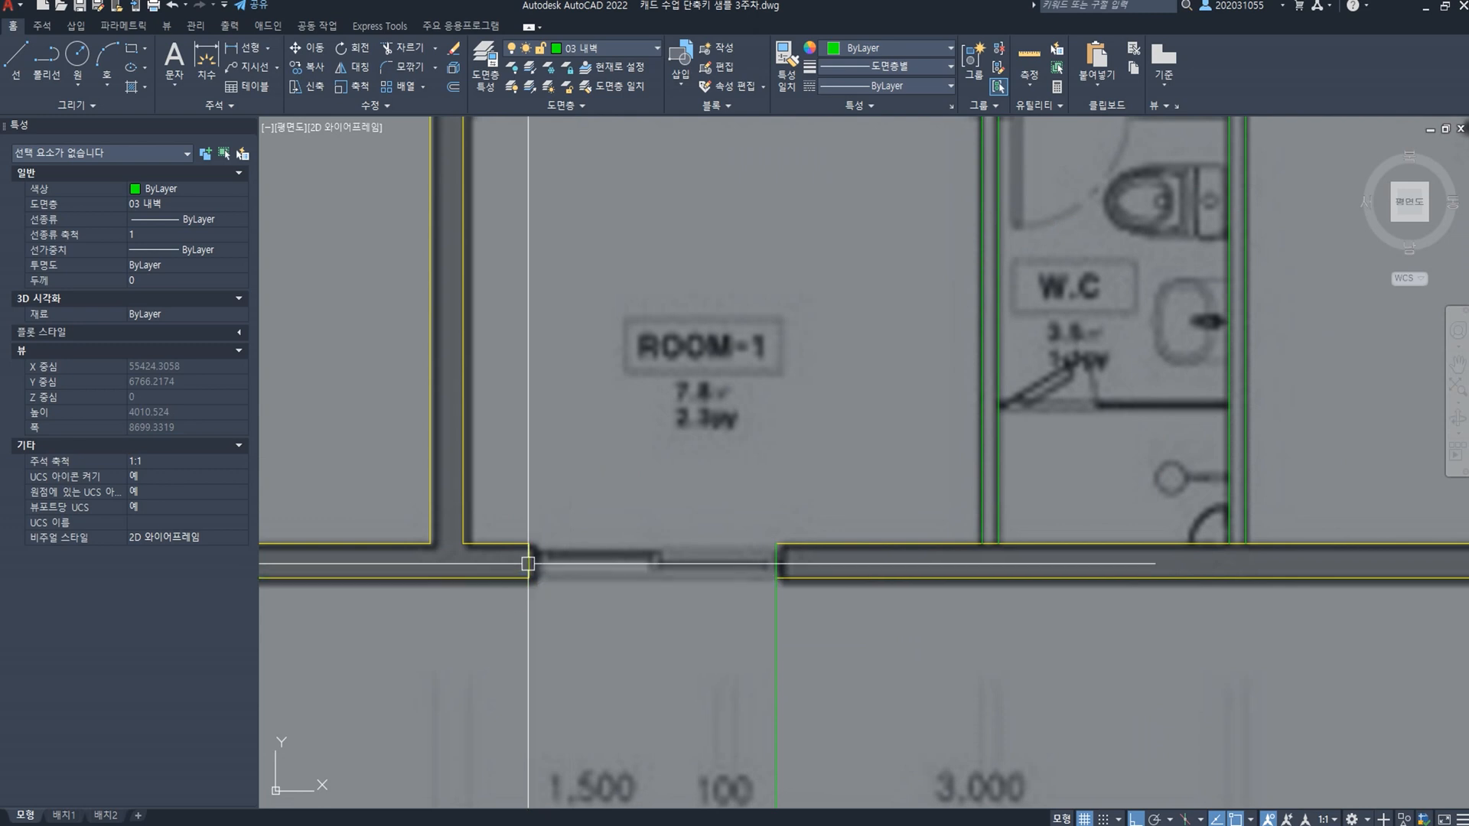
pyautogui.press('space')
pyautogui.click(776, 583)
pyautogui.click(809, 575)
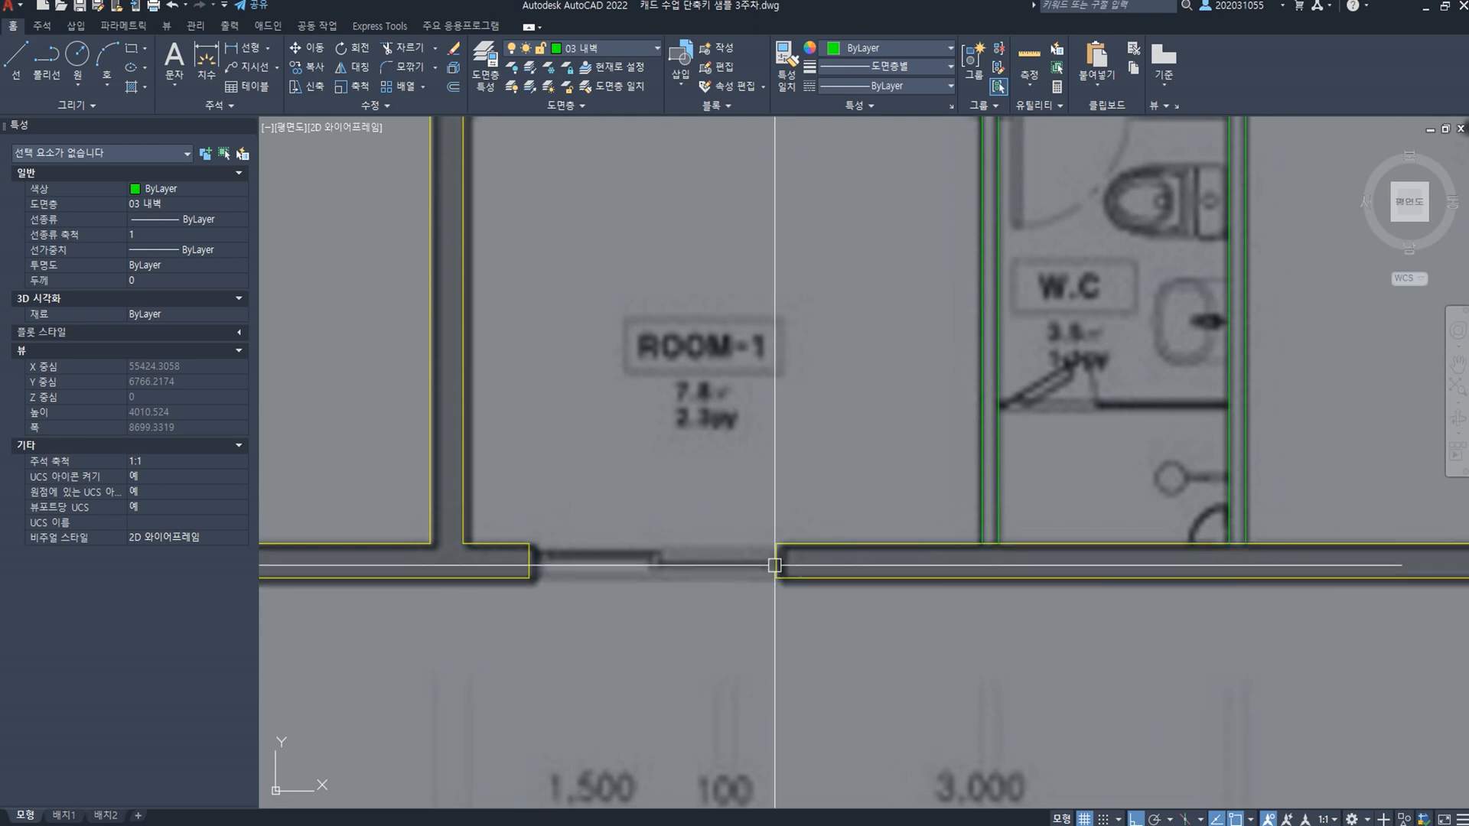
# Step: Draw a 1500 by 200 rectangle filling the window opening in the wall below the lower ROOM-1
pyautogui.write('REC')
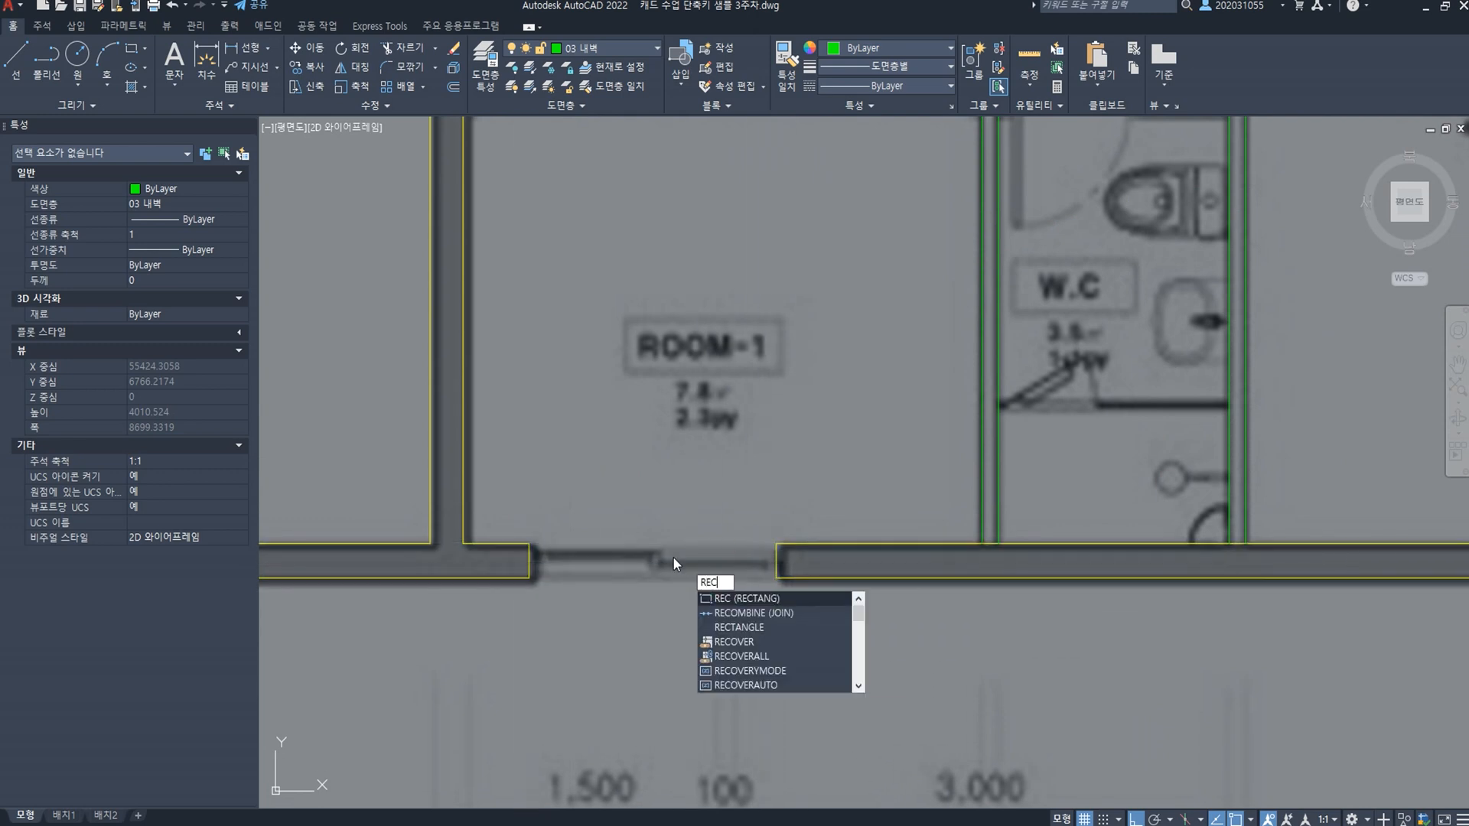
pyautogui.press('space')
pyautogui.click(529, 544)
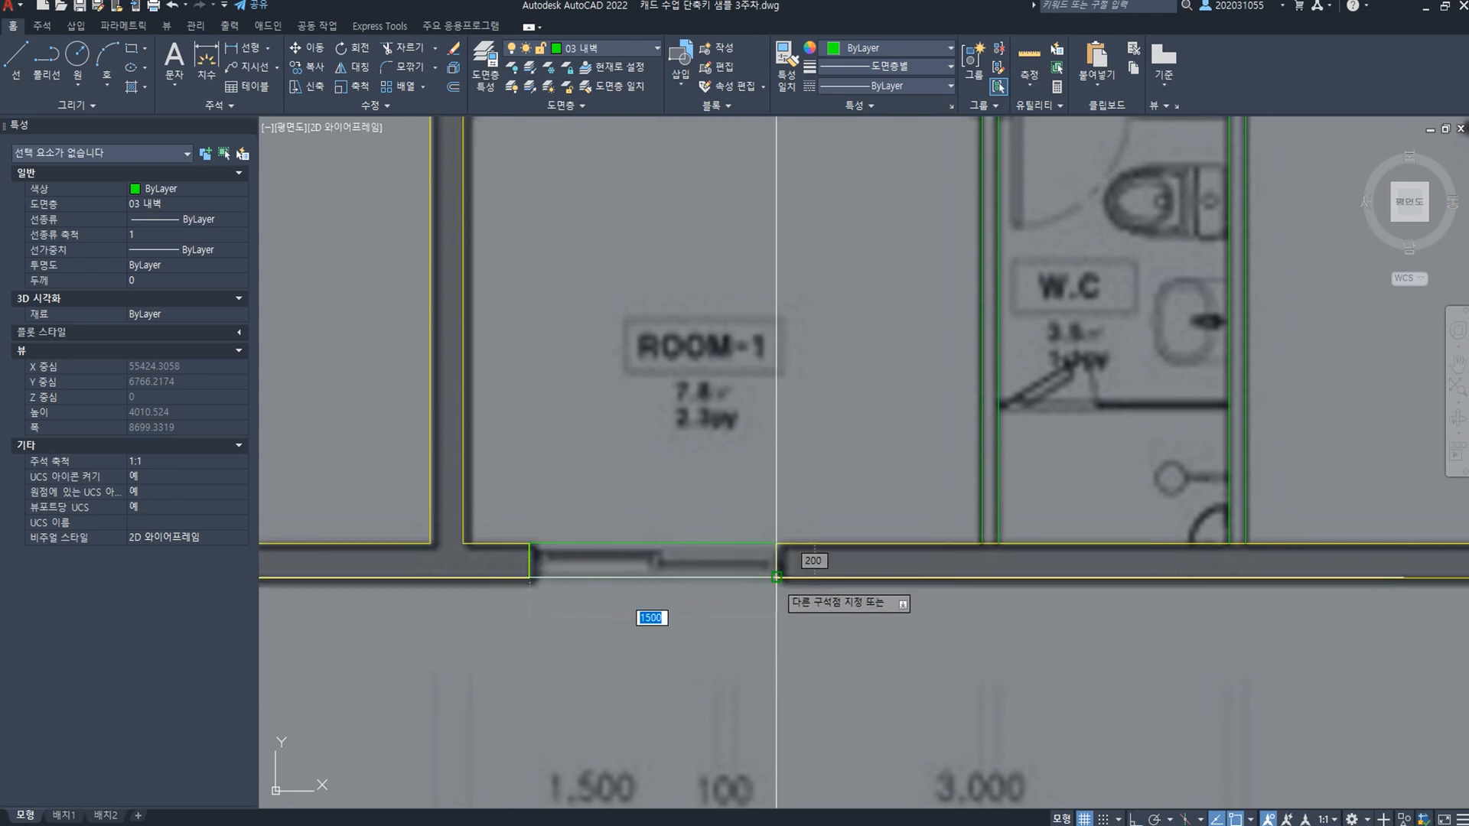
pyautogui.click(777, 577)
pyautogui.click(777, 578)
# Step: Assign the window rectangle below the lower ROOM-1 to the 04 창문 layer and clear the selection
pyautogui.click(589, 47)
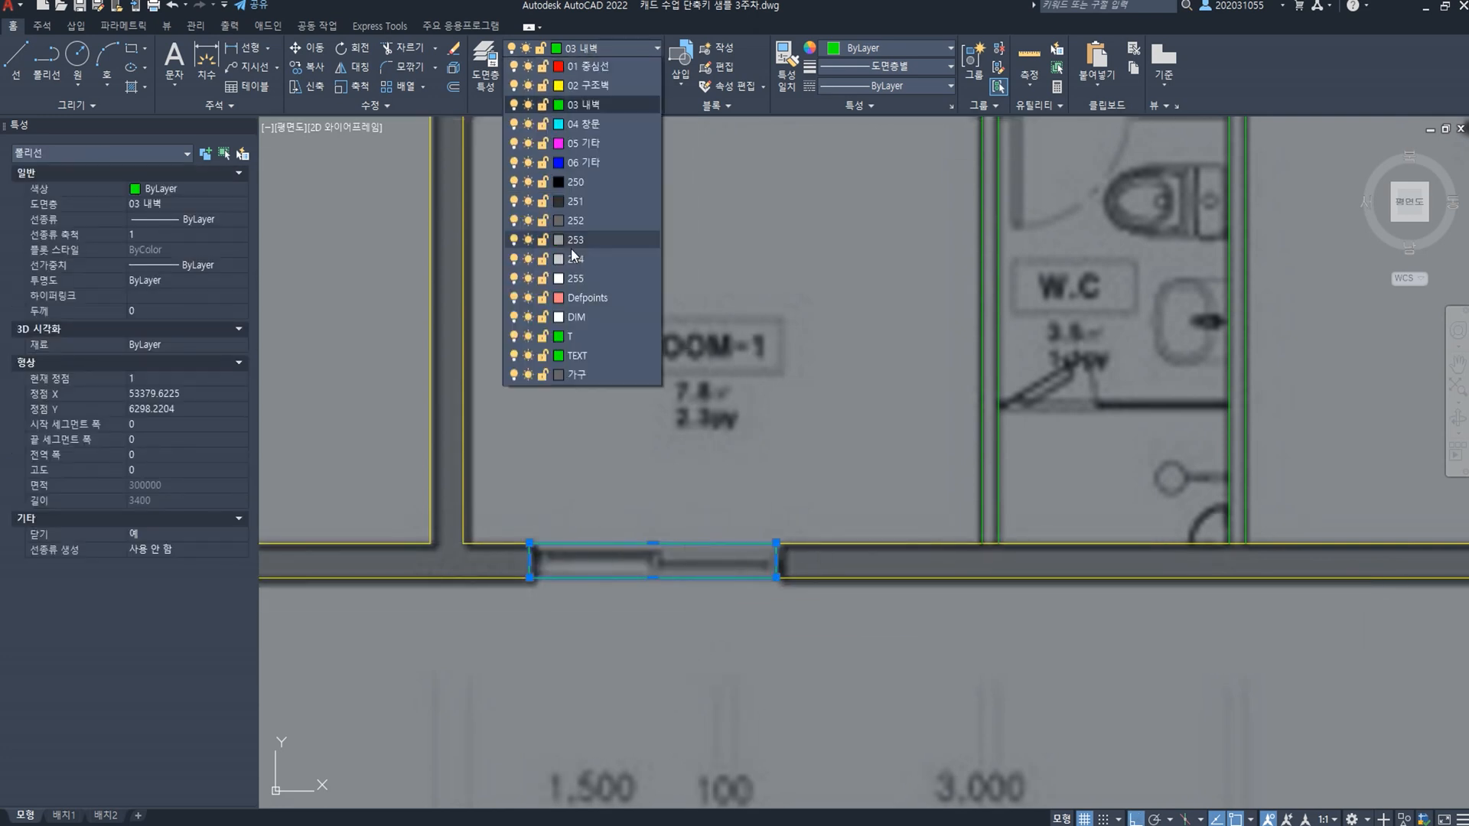
pyautogui.click(594, 163)
pyautogui.press('Escape')
# Step: Look over the whole traced floor plan to check its walls, doors and windows against the reference image
pyautogui.scroll(-3, 736, 489)
pyautogui.moveTo(786, 472); pyautogui.dragTo(708, 670, button='middle')
pyautogui.scroll(-2, 709, 669)
pyautogui.scroll(-2, 660, 590)
pyautogui.moveTo(659, 591); pyautogui.dragTo(673, 560, button='middle')
pyautogui.scroll(2, 662, 539)
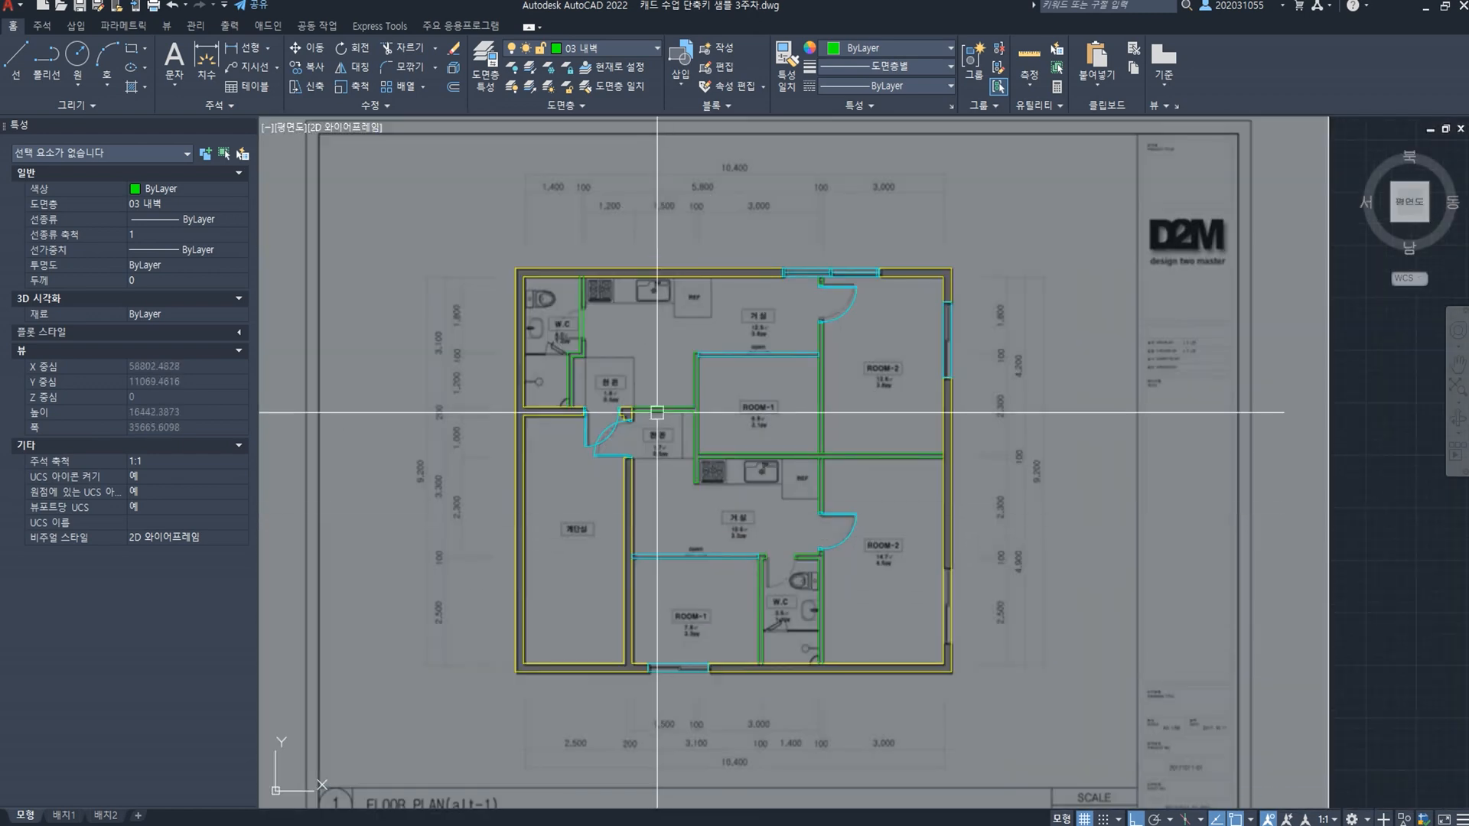
pyautogui.scroll(4, 656, 413)
pyautogui.scroll(-3, 636, 410)
pyautogui.moveTo(679, 492); pyautogui.dragTo(593, 566, button='middle')
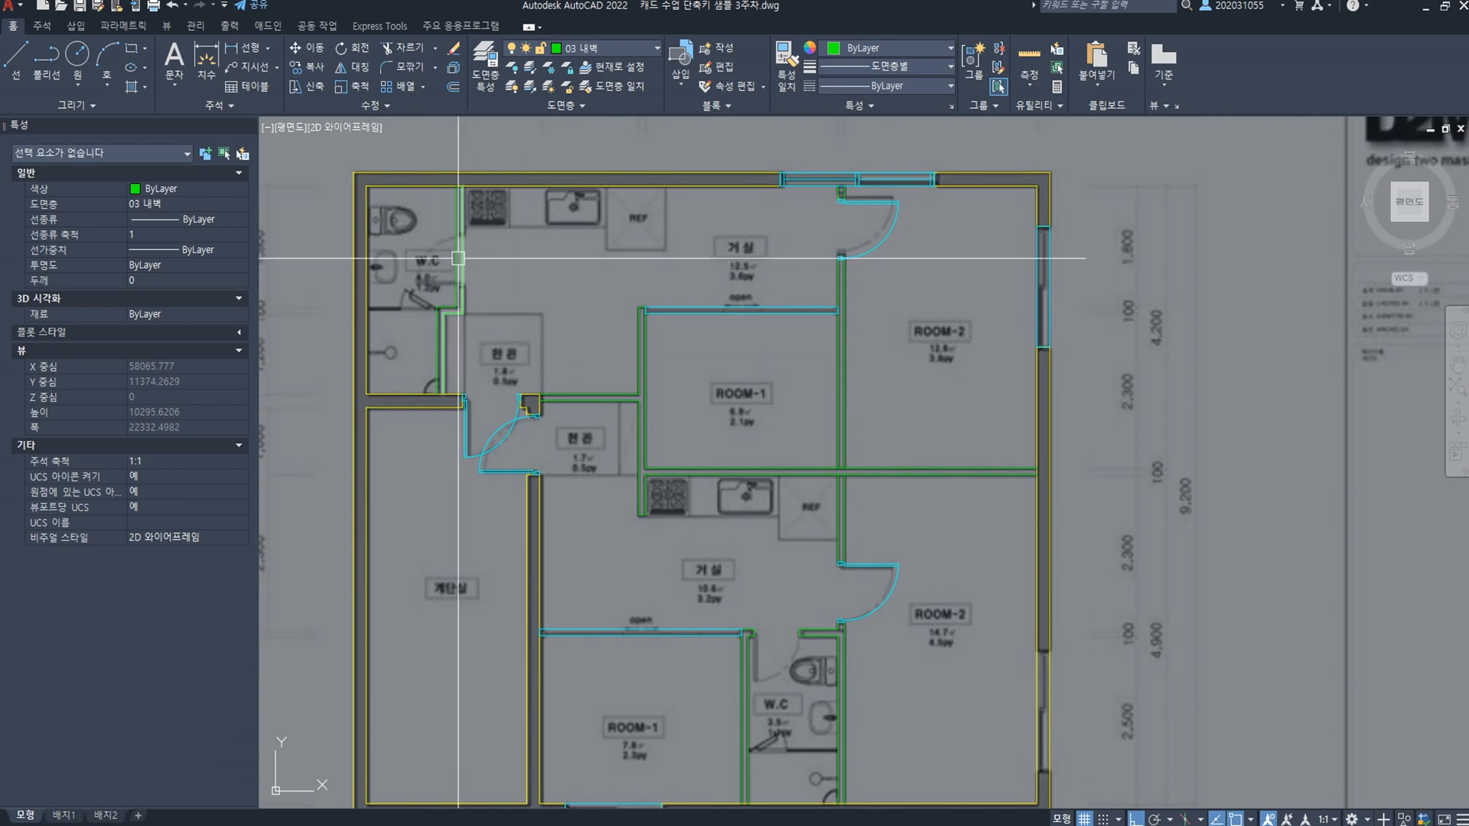
# Step: Examine the finished sample plan and the furniture library drawn elsewhere in the file, and return to the traced plan
pyautogui.scroll(-5, 793, 613)
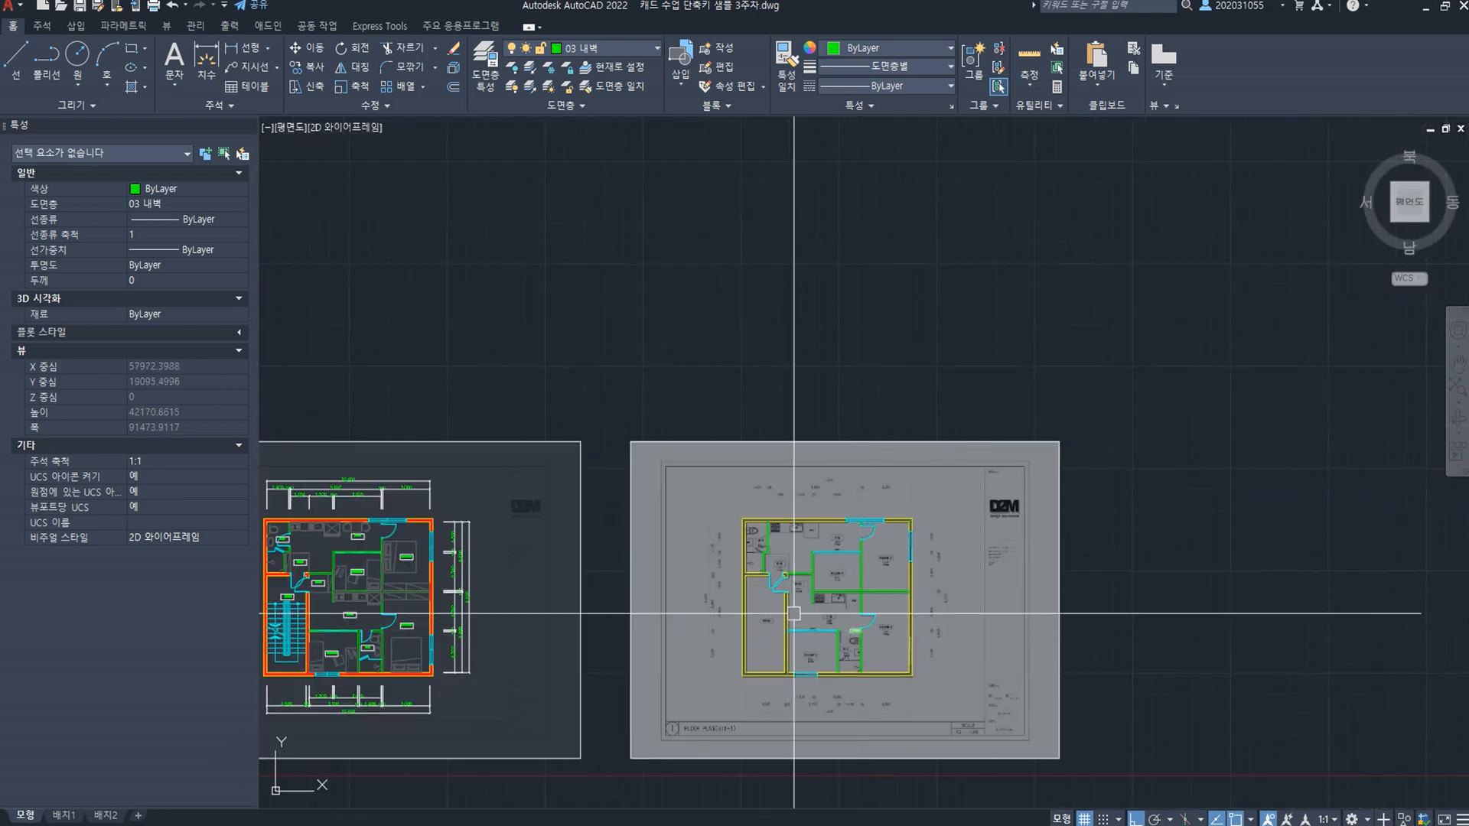
pyautogui.moveTo(709, 618)
pyautogui.mouseDown(button='middle')
pyautogui.moveTo(715, 600)
pyautogui.moveTo(902, 505)
pyautogui.mouseUp(button='middle')
pyautogui.scroll(-4, 597, 666)
pyautogui.moveTo(616, 707); pyautogui.dragTo(734, 313, button='middle')
pyautogui.scroll(4, 576, 589)
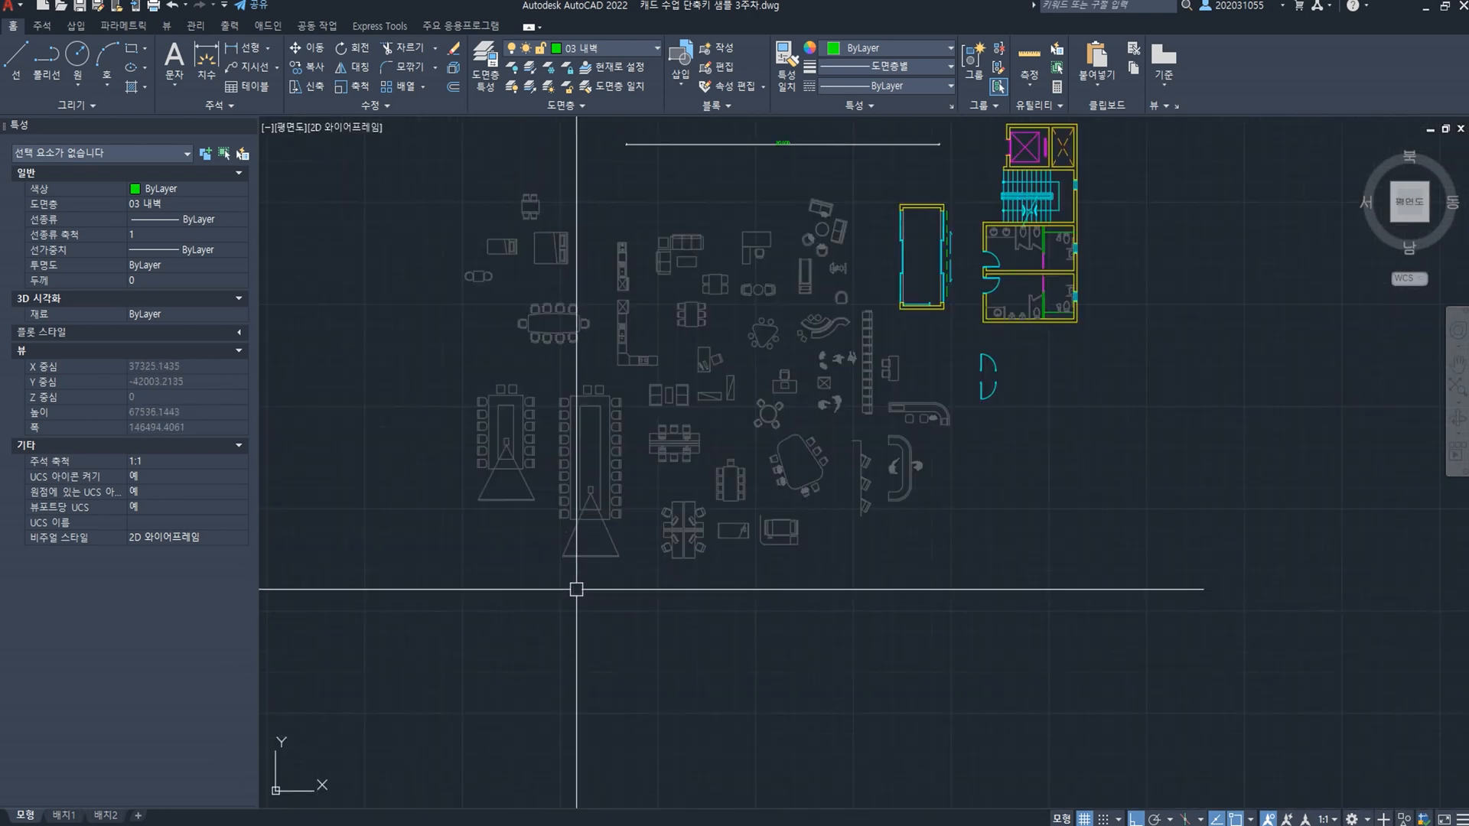
pyautogui.scroll(2, 639, 299)
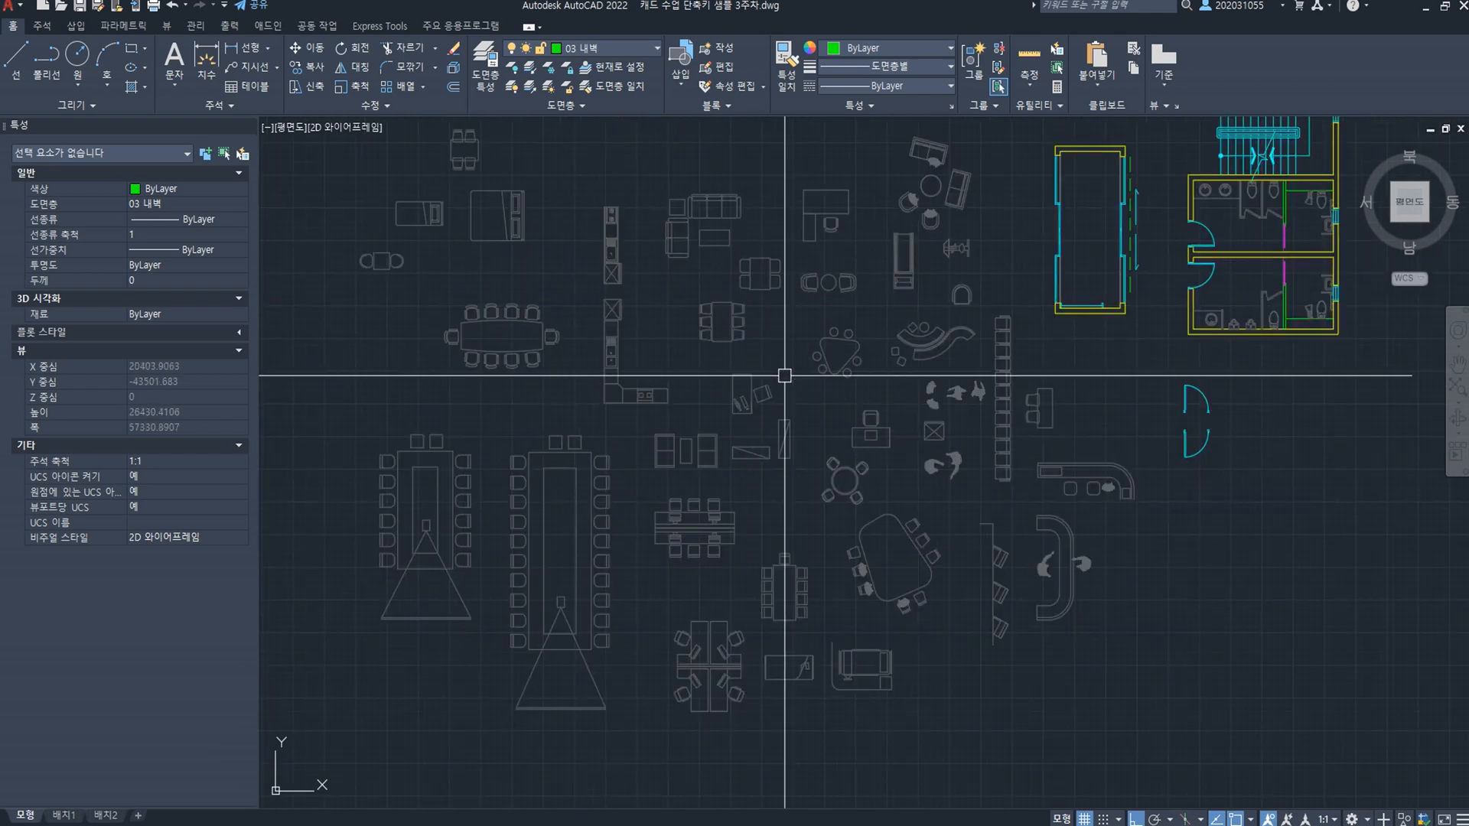
pyautogui.scroll(-5, 722, 271)
pyautogui.scroll(4, 787, 295)
pyautogui.scroll(2, 843, 303)
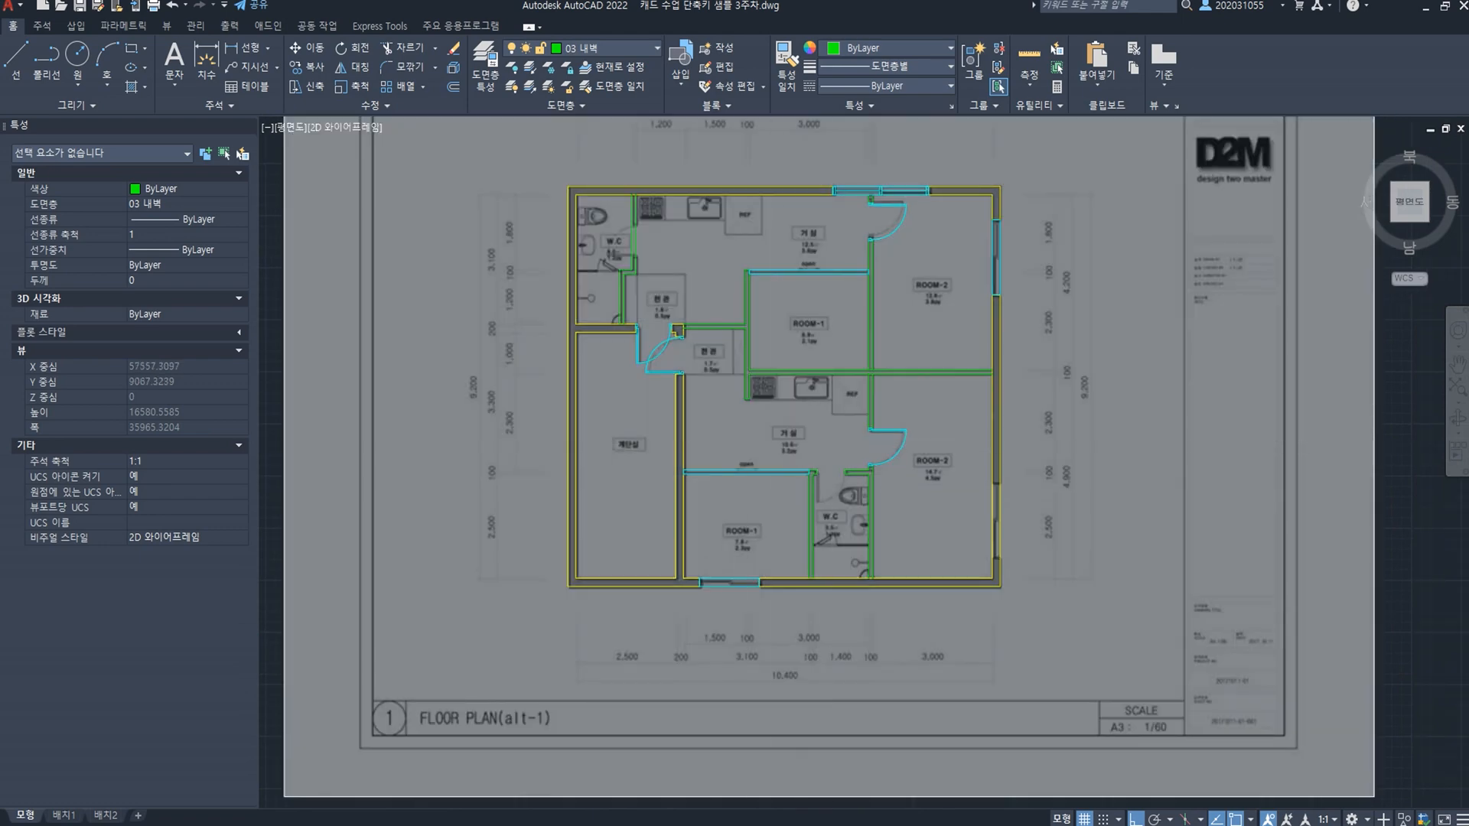
pyautogui.scroll(-5, 1025, 501)
pyautogui.scroll(5, 869, 464)
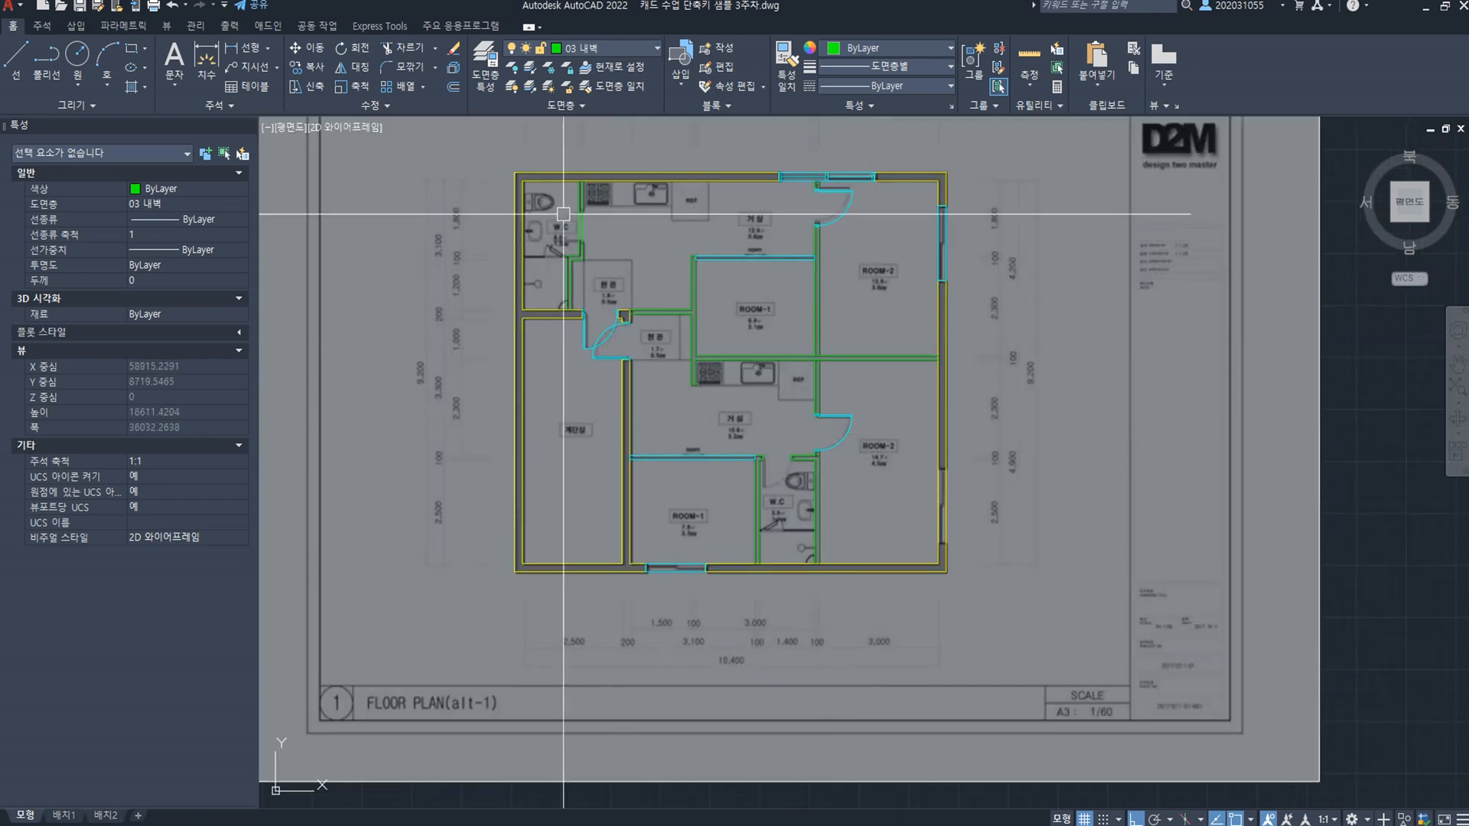
# Step: Copy the entire traced floor plan to the empty area beside the reference image
pyautogui.click(475, 149)
pyautogui.click(1066, 630)
pyautogui.write('co')
pyautogui.press('space')
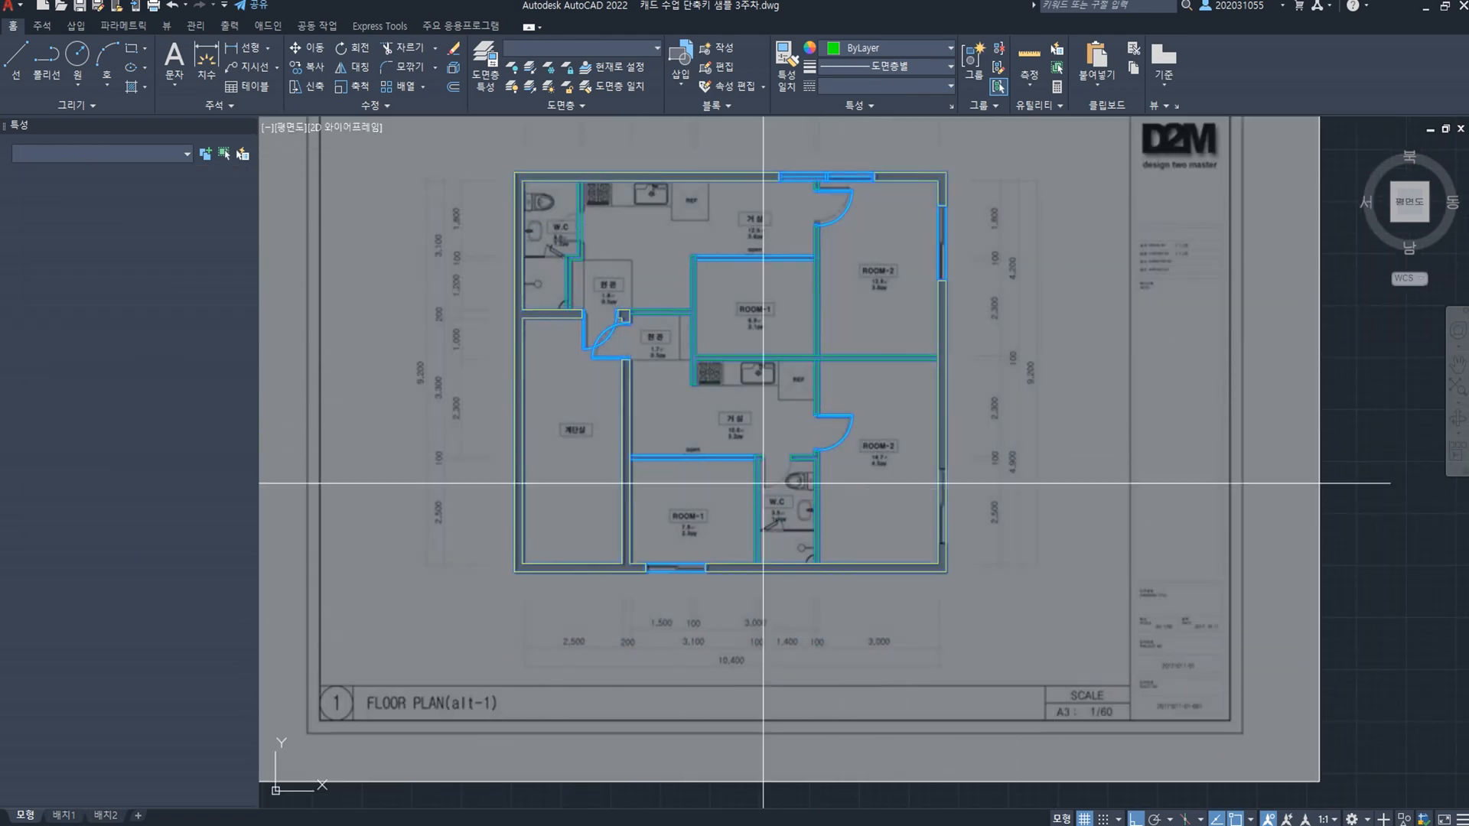
pyautogui.click(693, 426)
pyautogui.scroll(-6, 853, 413)
pyautogui.click(1063, 404)
pyautogui.scroll(8, 1086, 407)
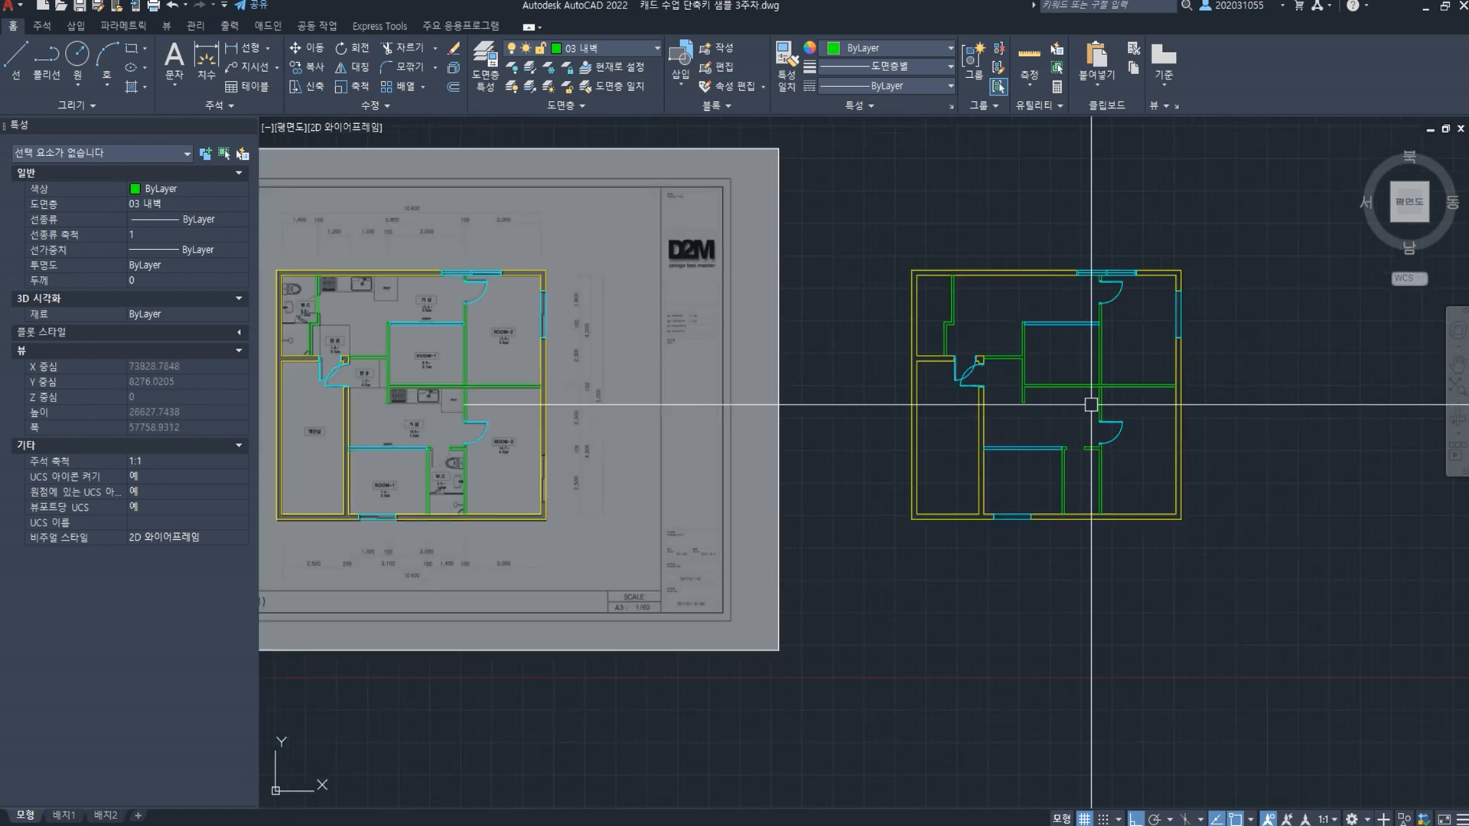
# Step: Select the boxed ROOM-1 and 거실 labels in the lower unit of the finished sample plan
pyautogui.moveTo(902, 429); pyautogui.dragTo(796, 531, button='middle')
pyautogui.scroll(-4, 665, 499)
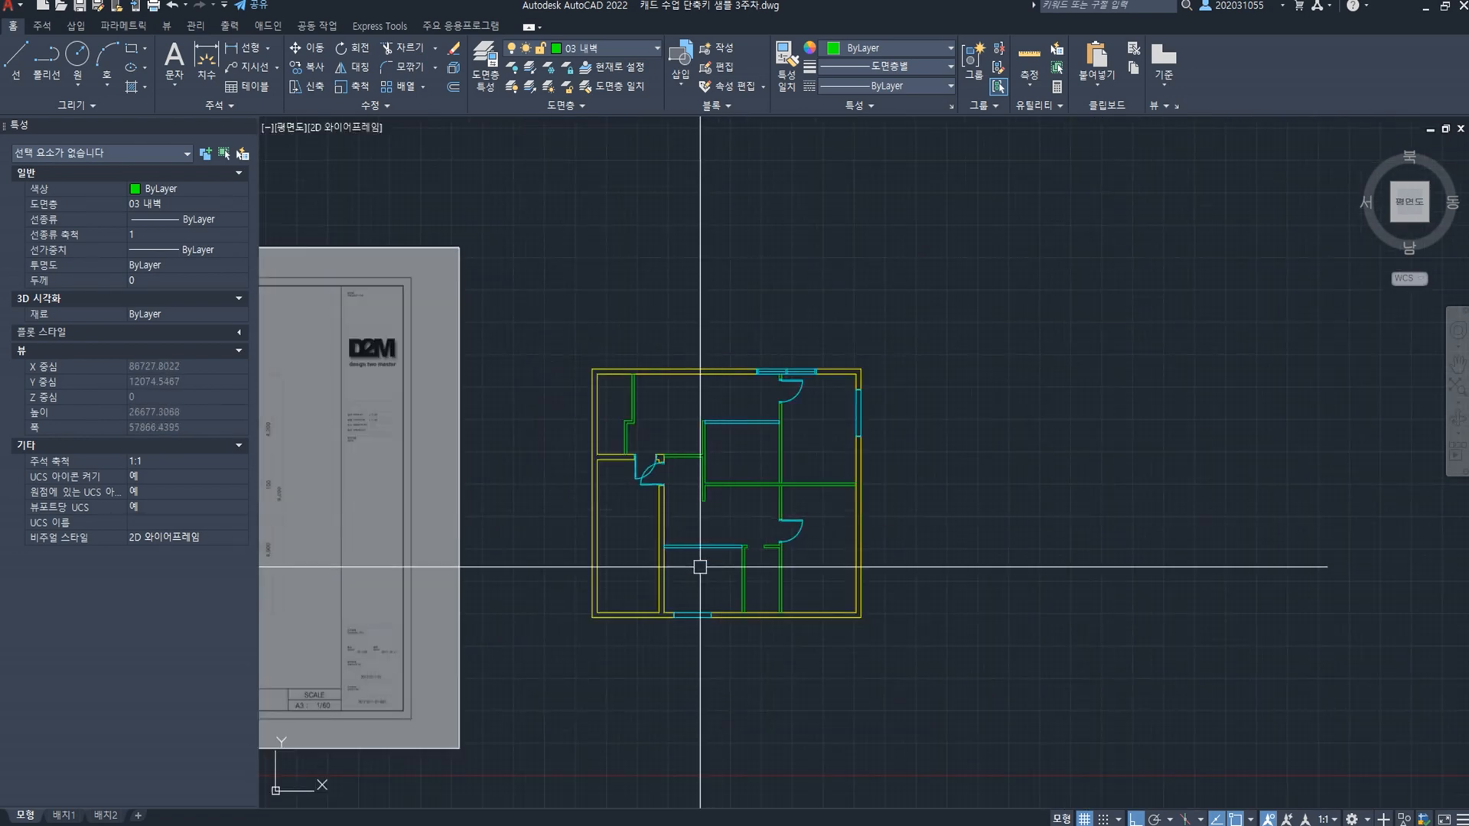
pyautogui.scroll(-6, 699, 447)
pyautogui.scroll(4, 456, 517)
pyautogui.moveTo(455, 518); pyautogui.dragTo(1006, 529, button='middle')
pyautogui.scroll(10, 746, 451)
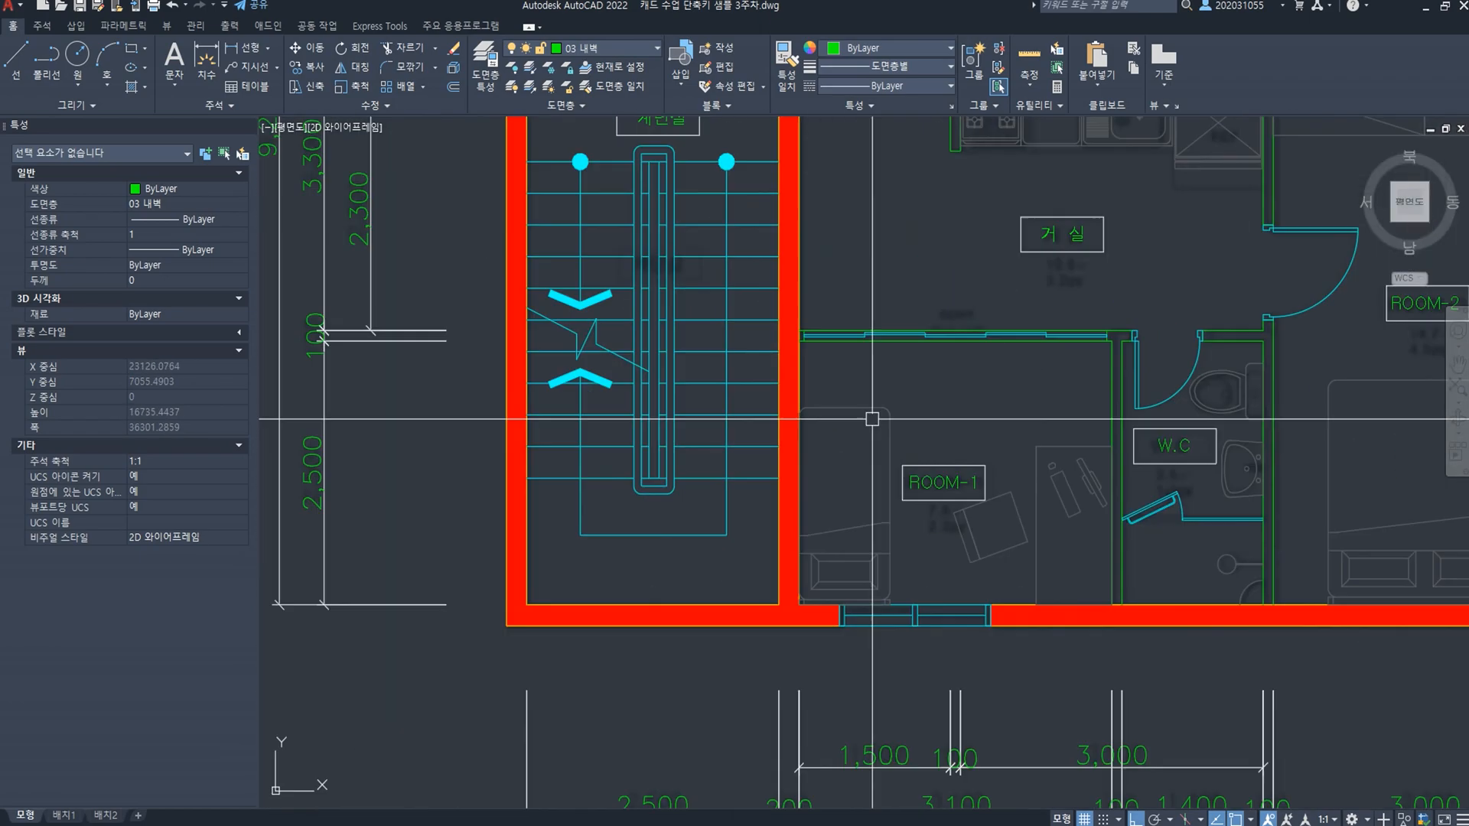
pyautogui.click(928, 504)
pyautogui.click(917, 459)
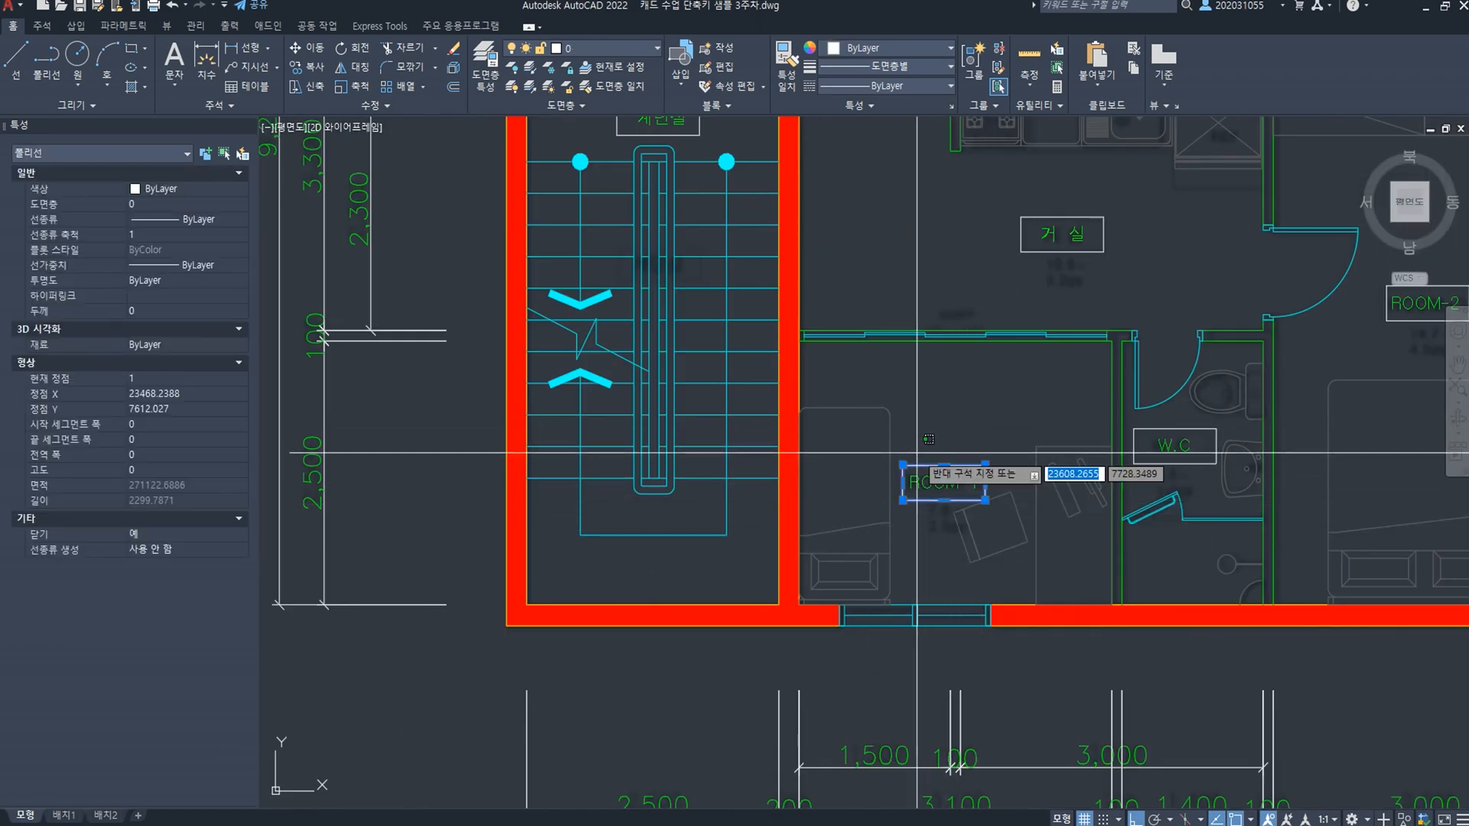
pyautogui.click(921, 489)
pyautogui.moveTo(921, 488); pyautogui.dragTo(777, 640, button='middle')
pyautogui.click(868, 359)
pyautogui.click(964, 442)
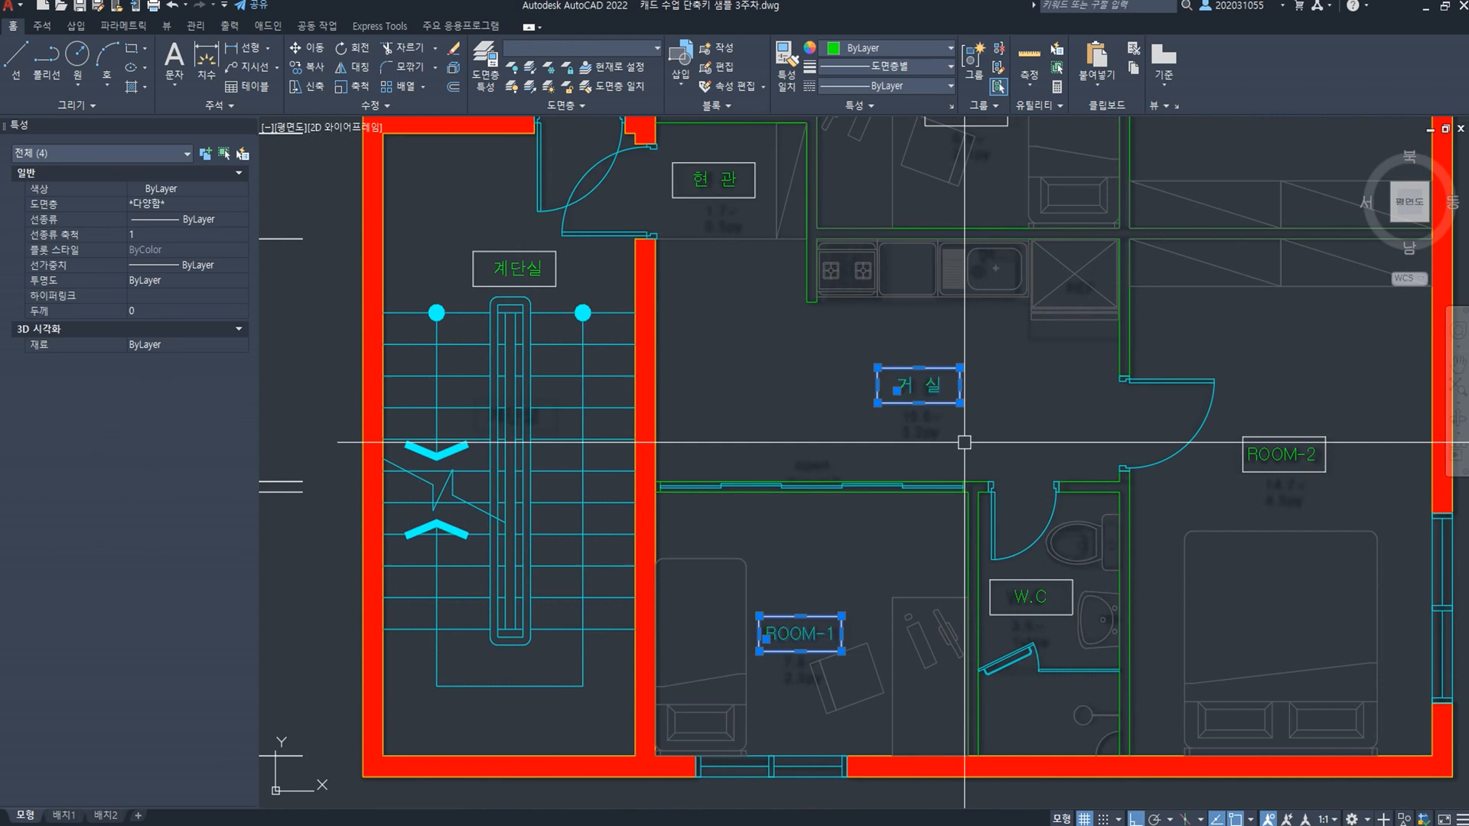
# Step: Add the lower unit's W.C, ROOM-2 and 현관 labels and the 계단실 label, with their boxes, to the selection
pyautogui.click(1043, 621)
pyautogui.click(1025, 570)
pyautogui.click(1304, 482)
pyautogui.click(1273, 424)
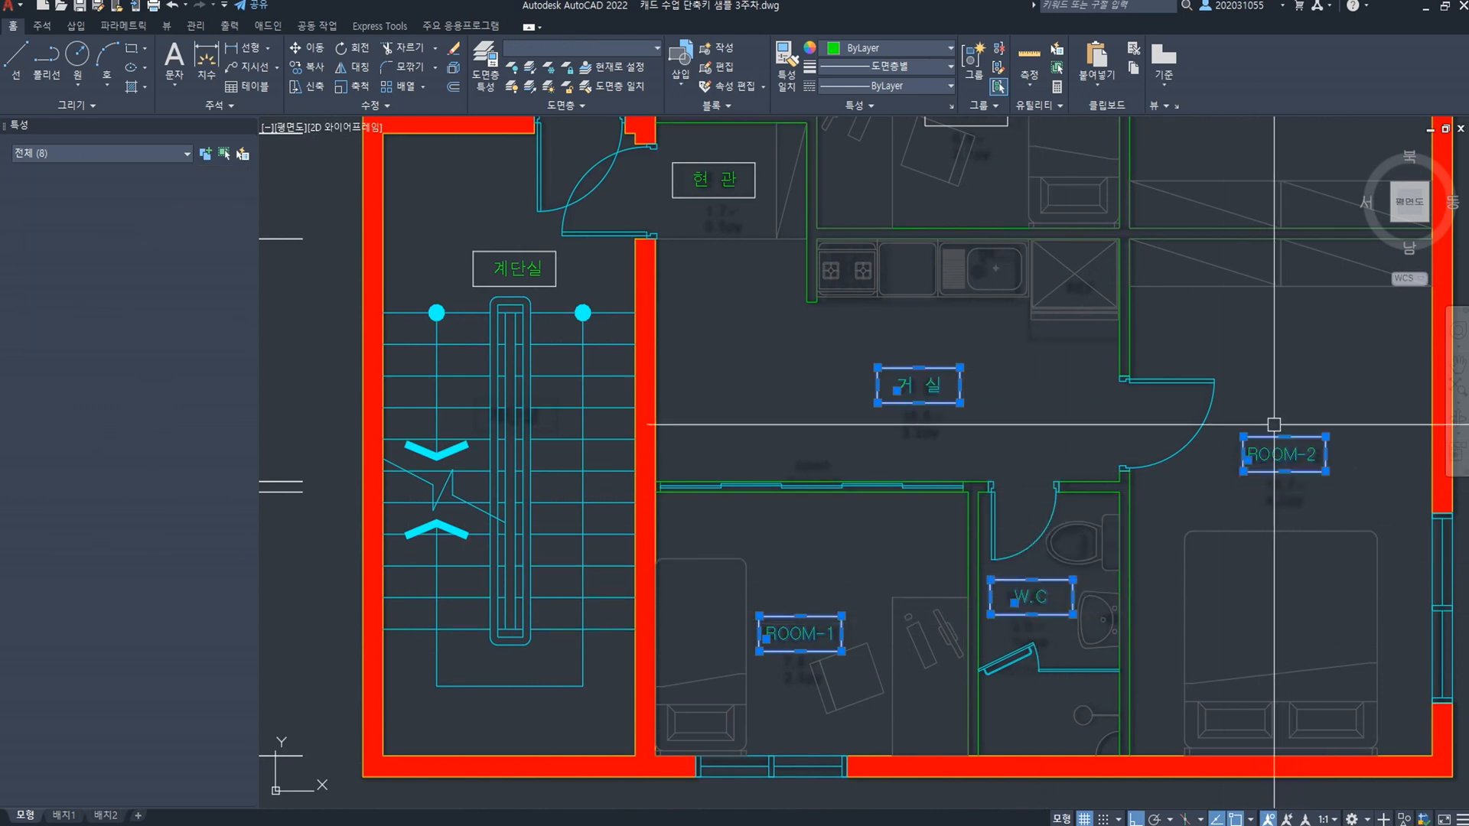
pyautogui.click(576, 286)
pyautogui.click(534, 265)
pyautogui.click(780, 228)
pyautogui.click(692, 151)
# Step: Add the upper unit's boxed ROOM-1, ROOM-2, 현관, W.C and 거실 labels to the selection
pyautogui.moveTo(937, 210); pyautogui.dragTo(855, 393, button='middle')
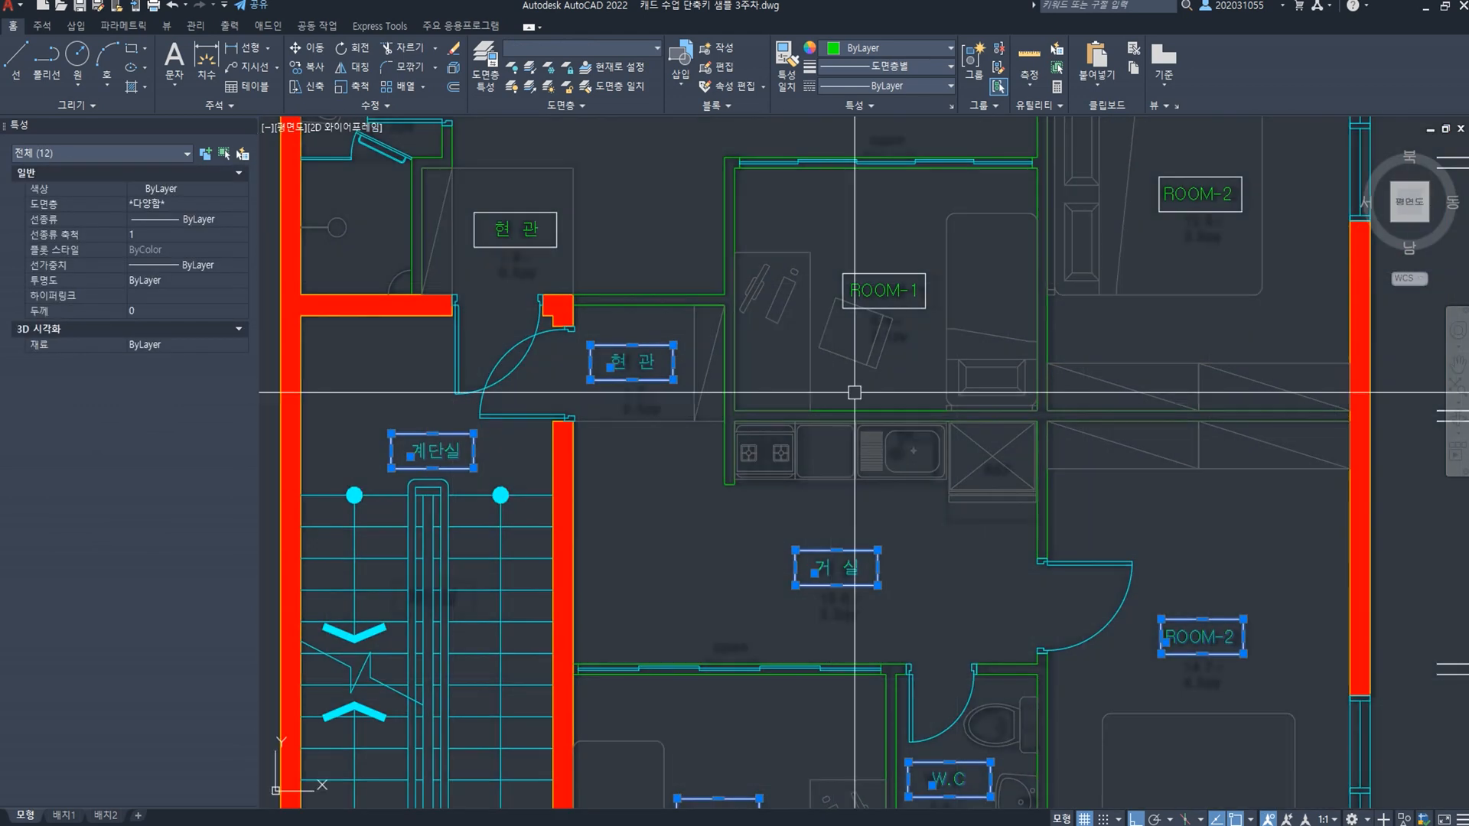
pyautogui.click(928, 324)
pyautogui.click(876, 279)
pyautogui.click(1220, 247)
pyautogui.click(1203, 198)
pyautogui.moveTo(892, 244); pyautogui.dragTo(950, 409, button='middle')
pyautogui.click(611, 438)
pyautogui.click(562, 376)
pyautogui.click(521, 258)
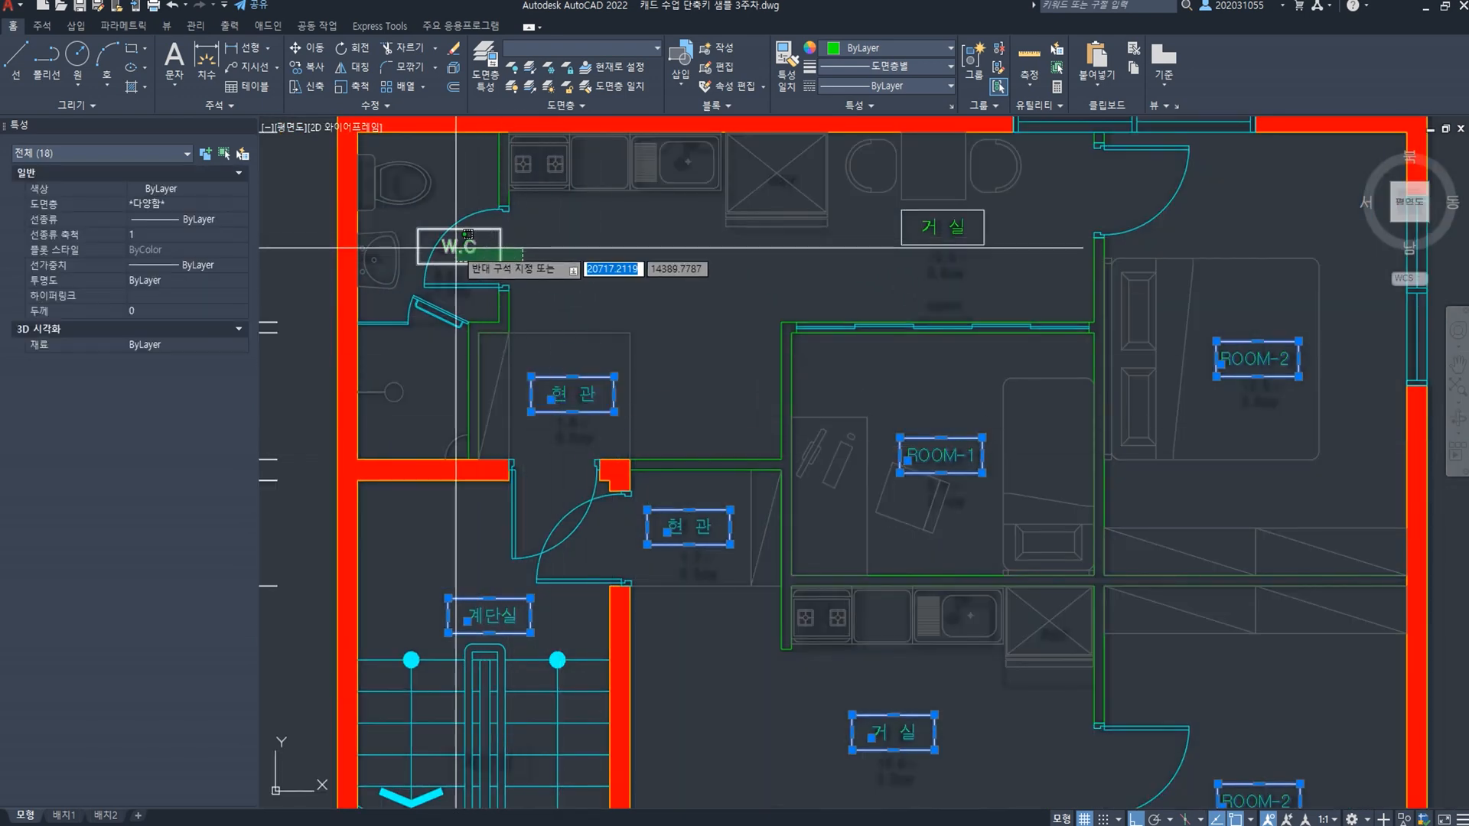
pyautogui.click(459, 245)
pyautogui.click(982, 275)
pyautogui.click(915, 231)
# Step: Copy the selected room labels into the copied plan, using the inner upper corner of the outer wall beside the W.C as reference point
pyautogui.write('co')
pyautogui.press('space')
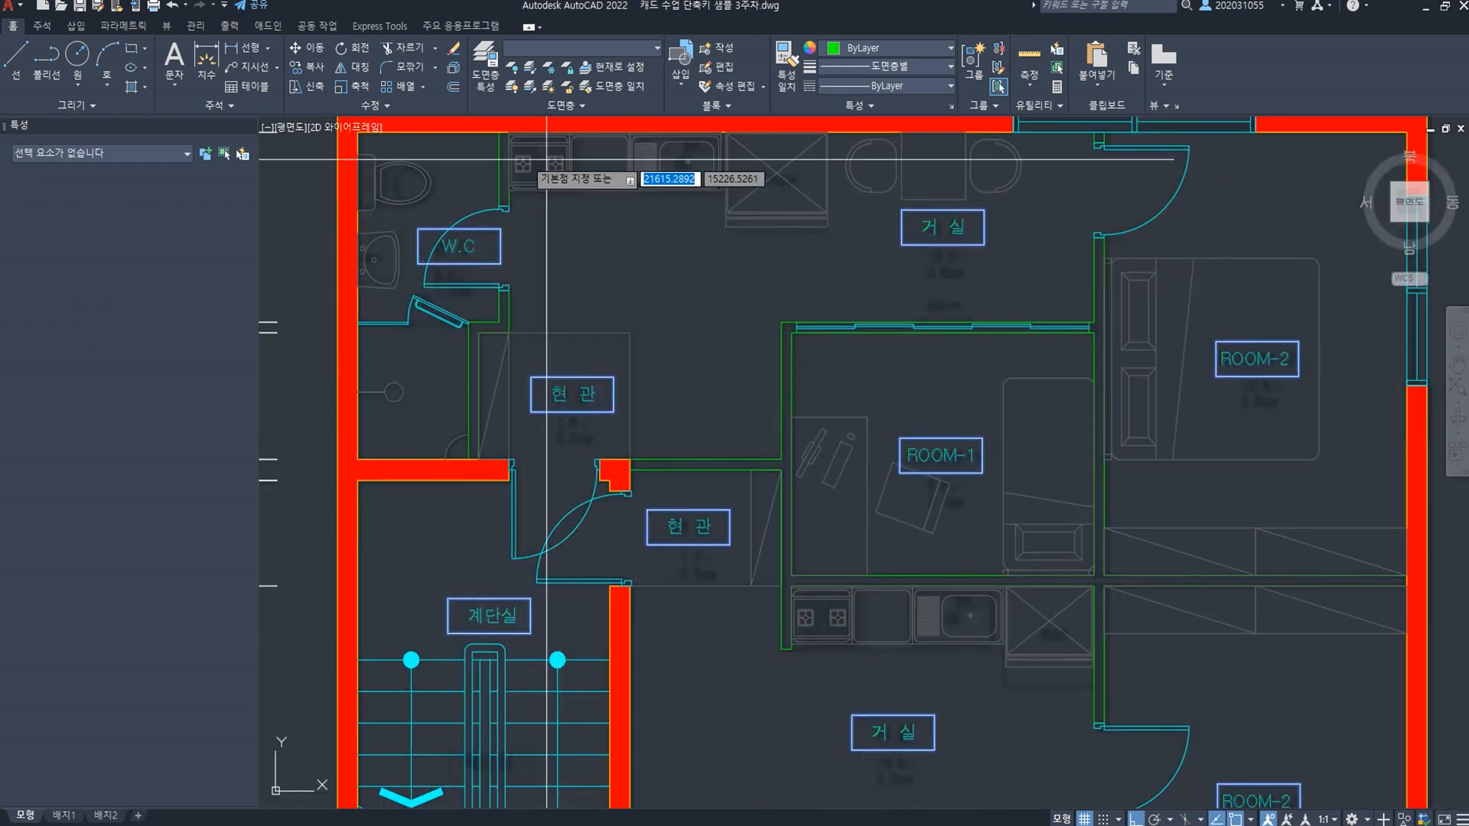
pyautogui.click(358, 133)
pyautogui.scroll(-4, 392, 184)
pyautogui.moveTo(1218, 272); pyautogui.dragTo(826, 390, button='middle')
pyautogui.scroll(-2, 827, 390)
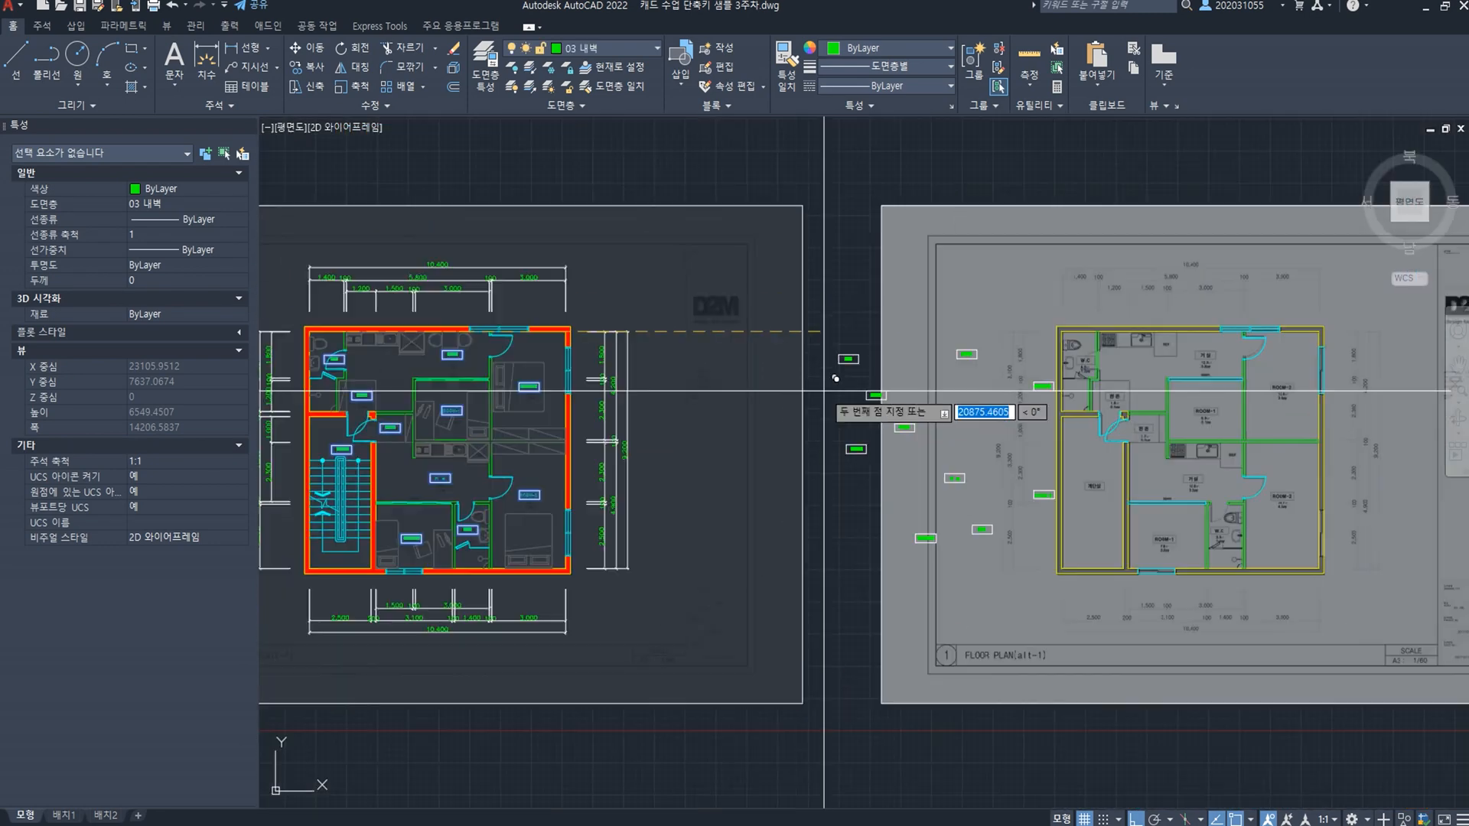
pyautogui.moveTo(1421, 348); pyautogui.dragTo(834, 354, button='middle')
pyautogui.scroll(-2, 842, 354)
pyautogui.scroll(10, 1025, 332)
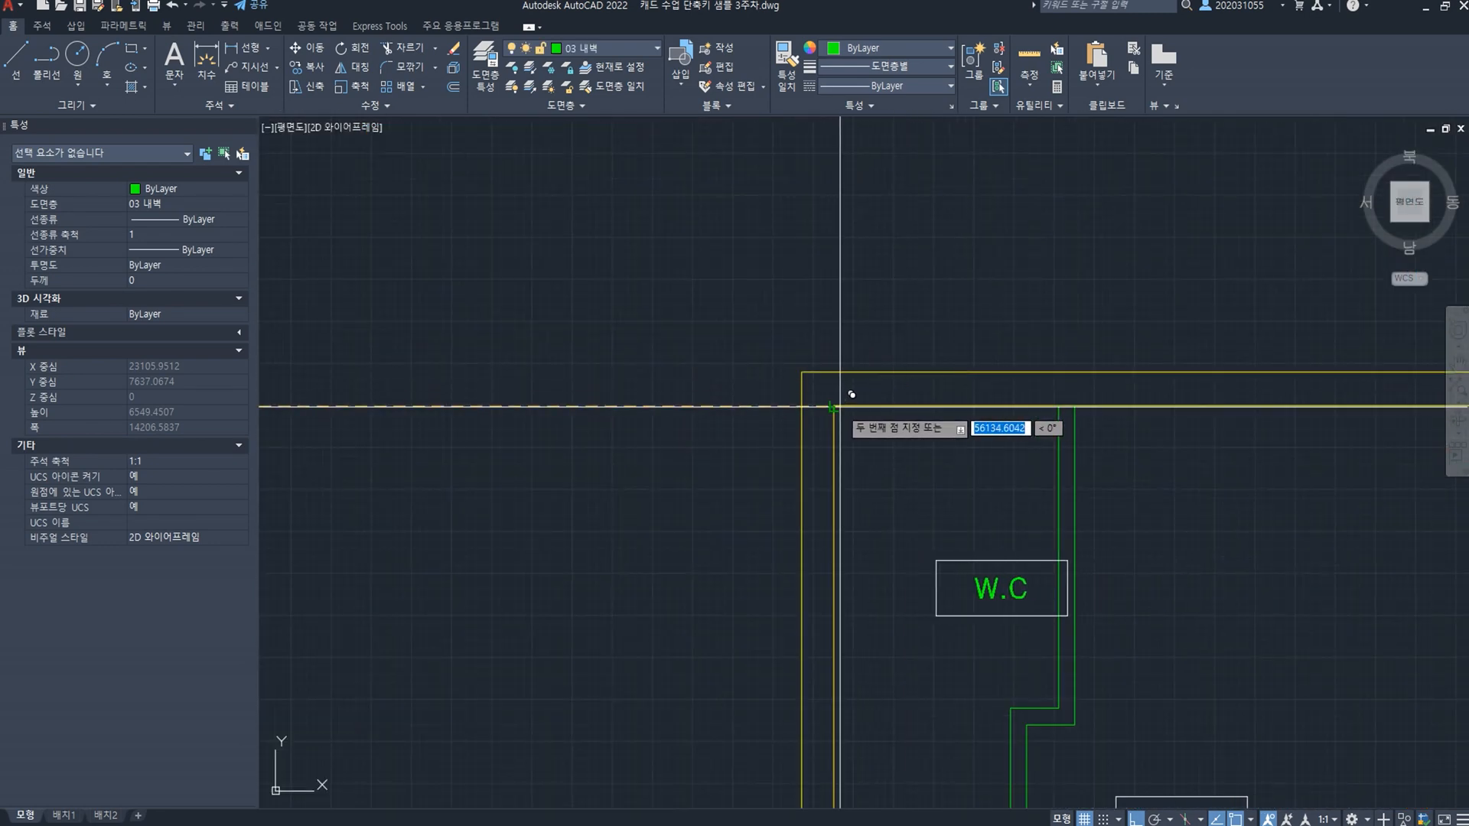
pyautogui.click(836, 406)
pyautogui.scroll(-6, 838, 407)
pyautogui.press('Escape')
pyautogui.scroll(2, 873, 514)
pyautogui.moveTo(999, 542); pyautogui.dragTo(865, 436, button='middle')
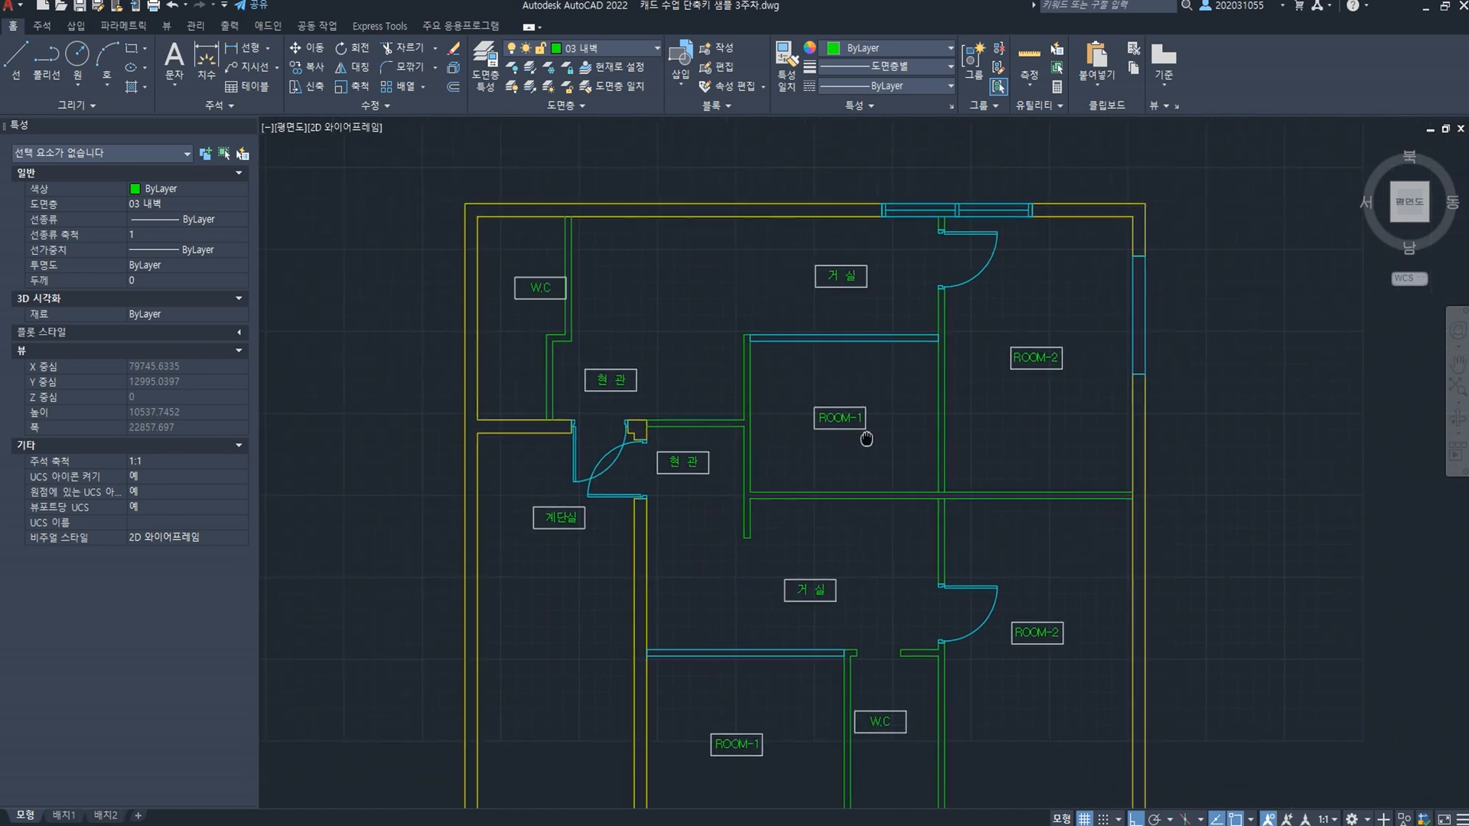
pyautogui.moveTo(814, 497); pyautogui.dragTo(659, 471, button='middle')
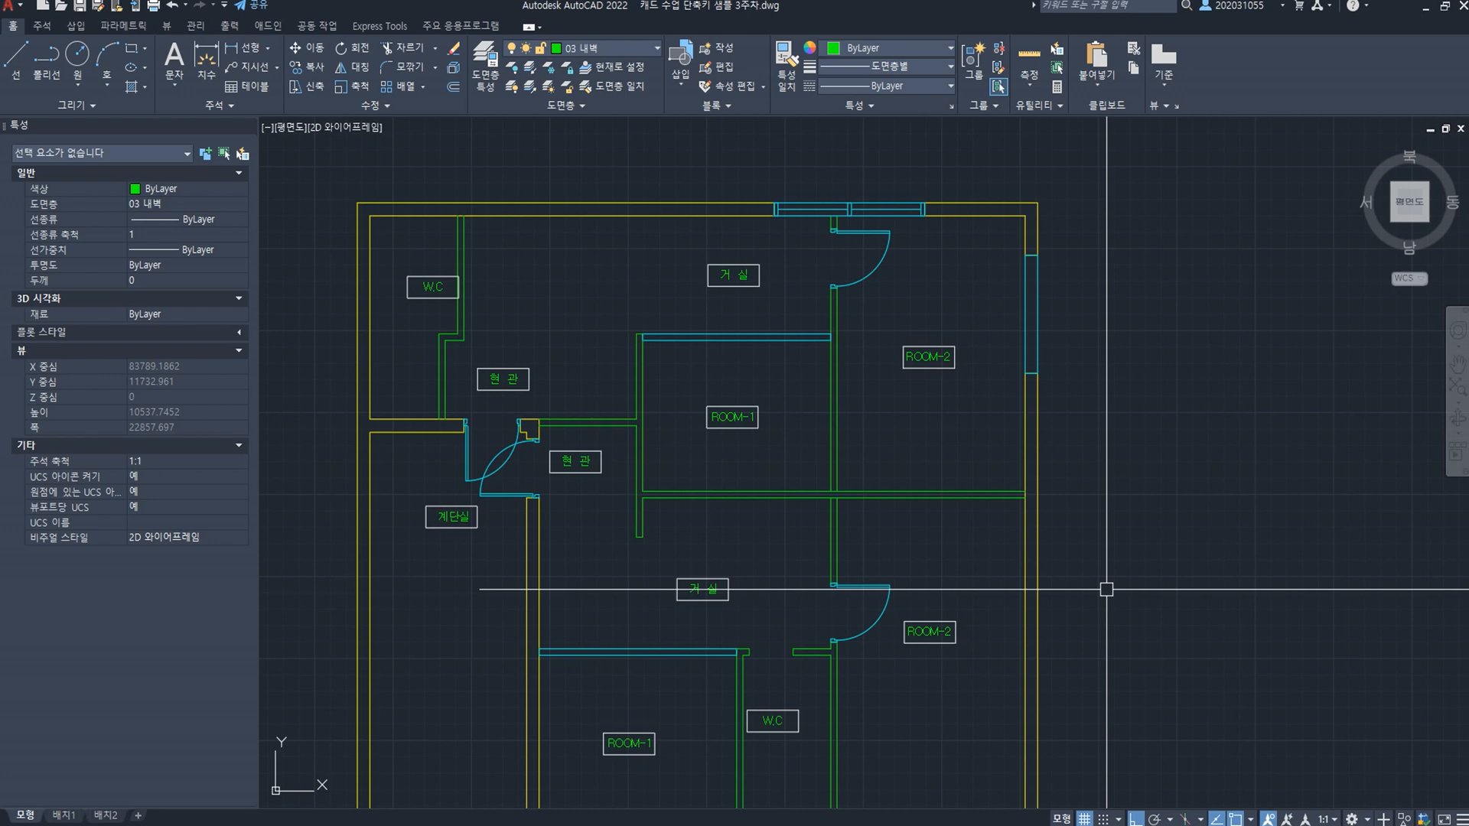
pyautogui.moveTo(774, 590); pyautogui.dragTo(809, 512, button='middle')
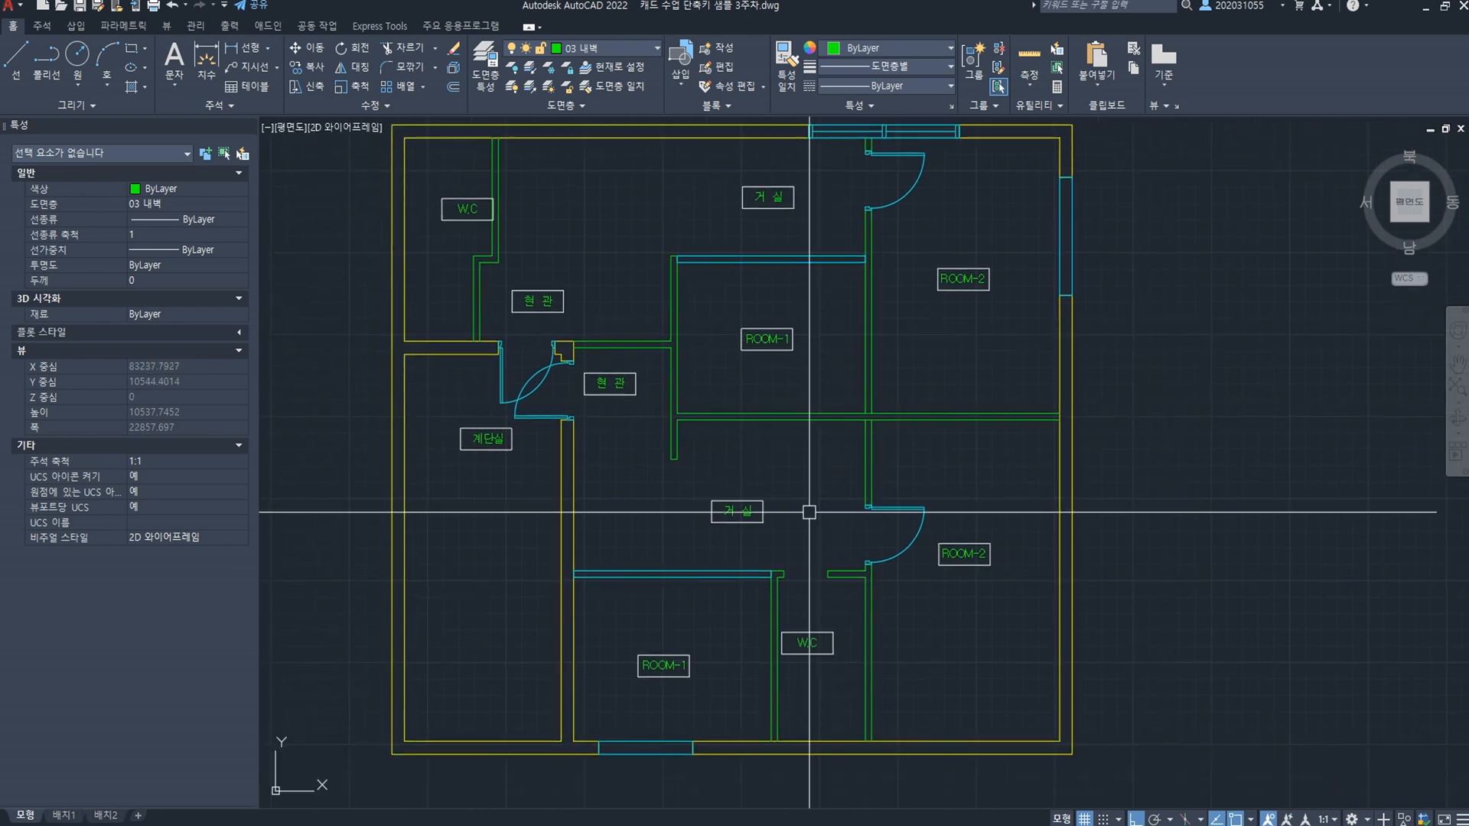
# Step: Select the lower ROOM-2 bed and the lower W.C's shower fixtures, washbasin and toilet in the finished sample plan
pyautogui.scroll(-4, 856, 264)
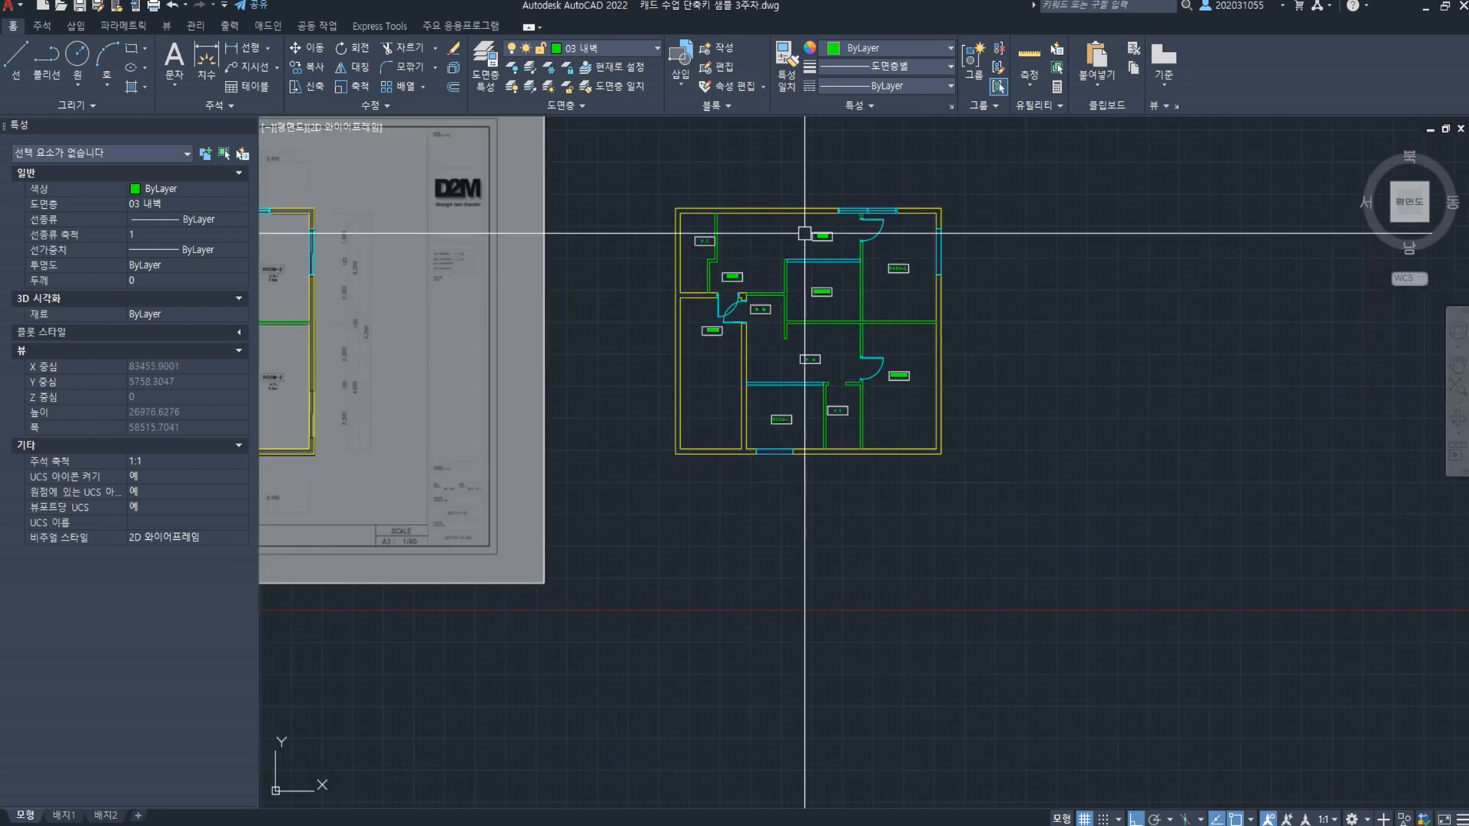
pyautogui.scroll(4, 807, 235)
pyautogui.scroll(-4, 821, 320)
pyautogui.moveTo(768, 411); pyautogui.dragTo(1041, 417, button='middle')
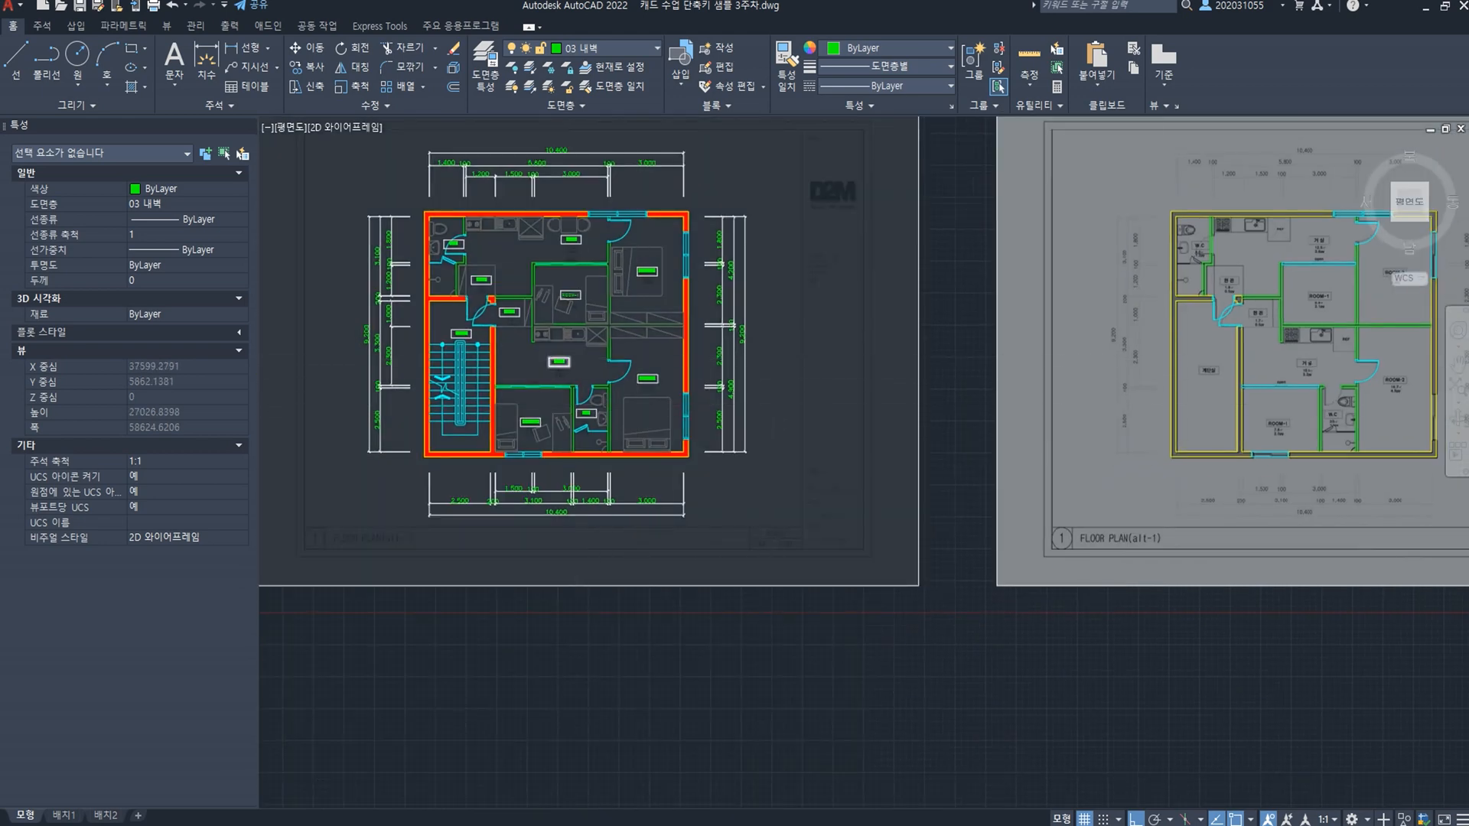
pyautogui.scroll(3, 741, 536)
pyautogui.click(742, 537)
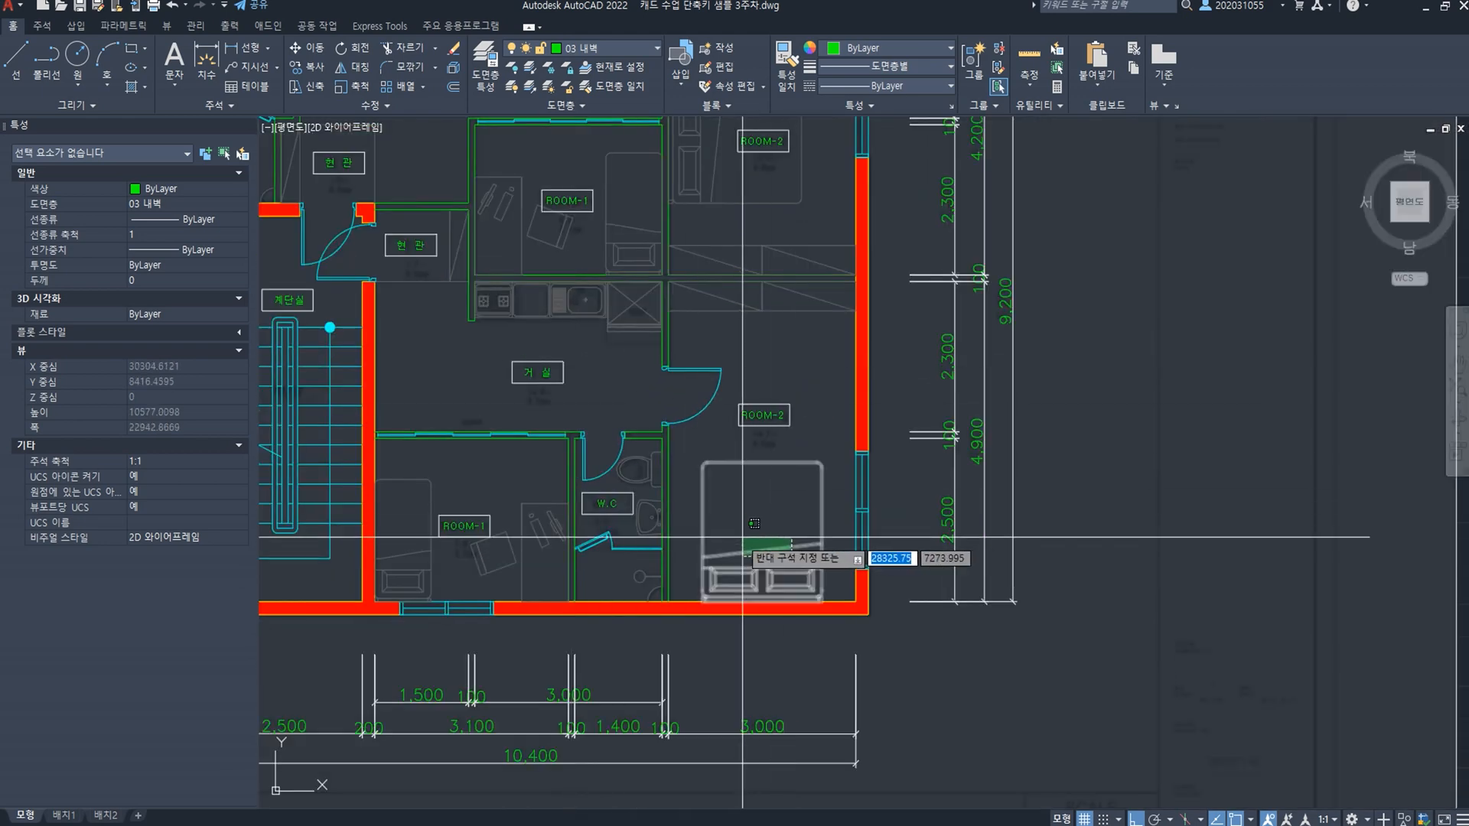
pyautogui.scroll(4, 734, 550)
pyautogui.click(713, 685)
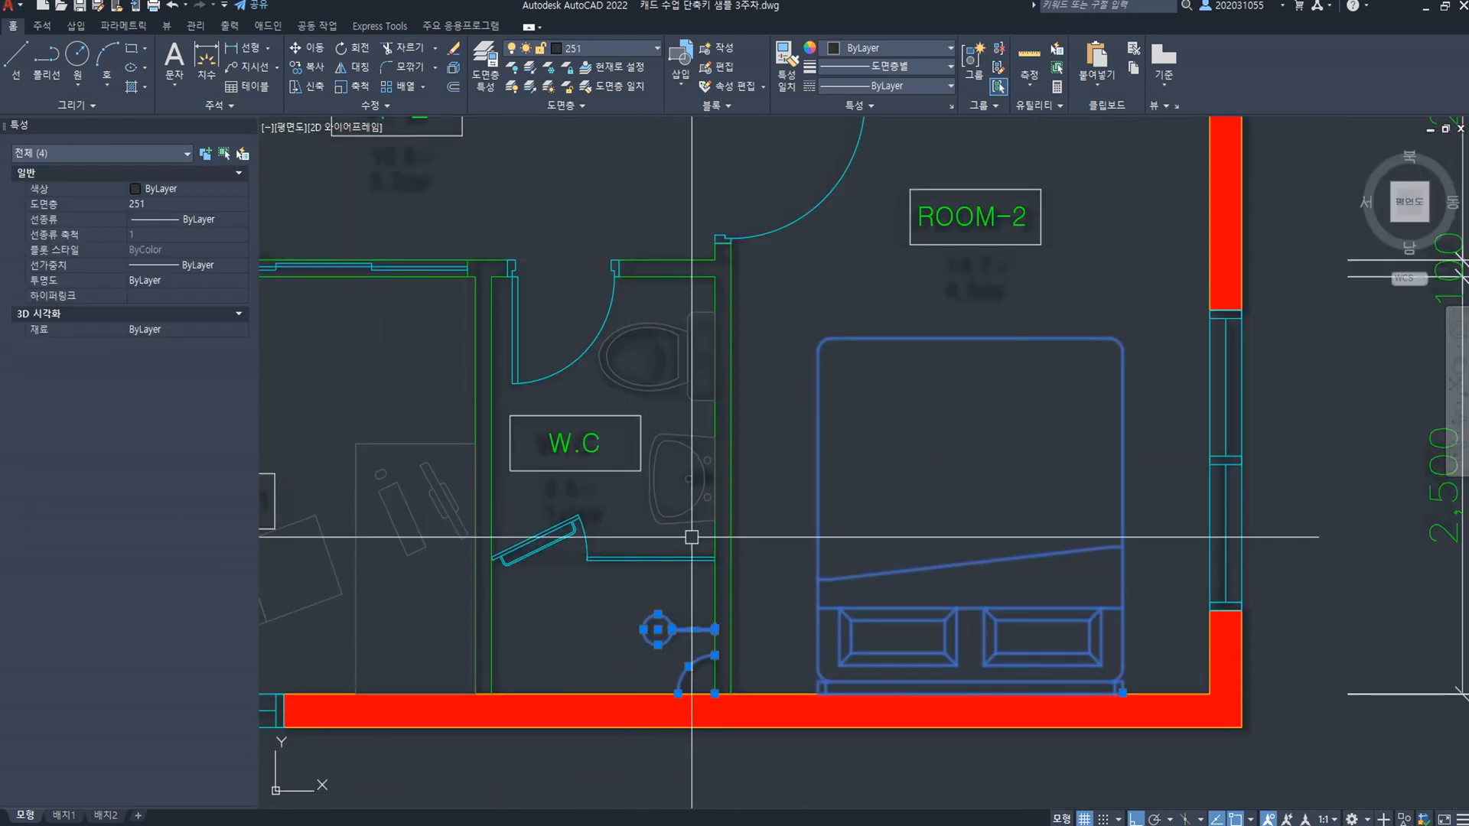
pyautogui.click(691, 537)
pyautogui.click(664, 350)
# Step: Copy the selected bed and bathroom fixtures into the traced plan, using the W.C's inner upper wall corner beside ROOM-2 as reference point
pyautogui.write('co')
pyautogui.press('space')
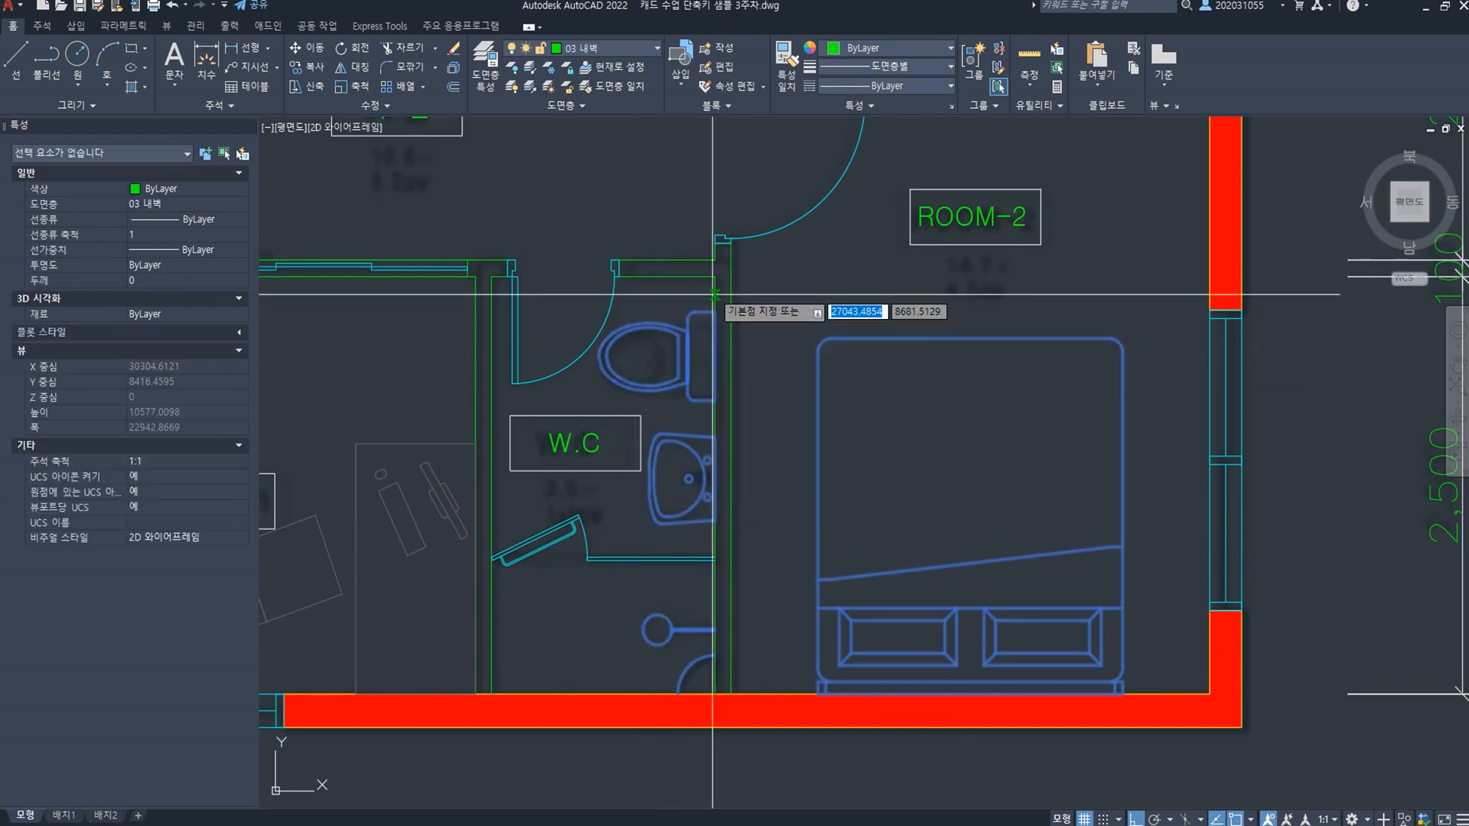
pyautogui.click(716, 278)
pyautogui.scroll(-4, 740, 300)
pyautogui.moveTo(1170, 374)
pyautogui.mouseDown(button='middle')
pyautogui.moveTo(1022, 406)
pyautogui.moveTo(68, 440)
pyautogui.mouseUp(button='middle')
pyautogui.scroll(2, 1056, 333)
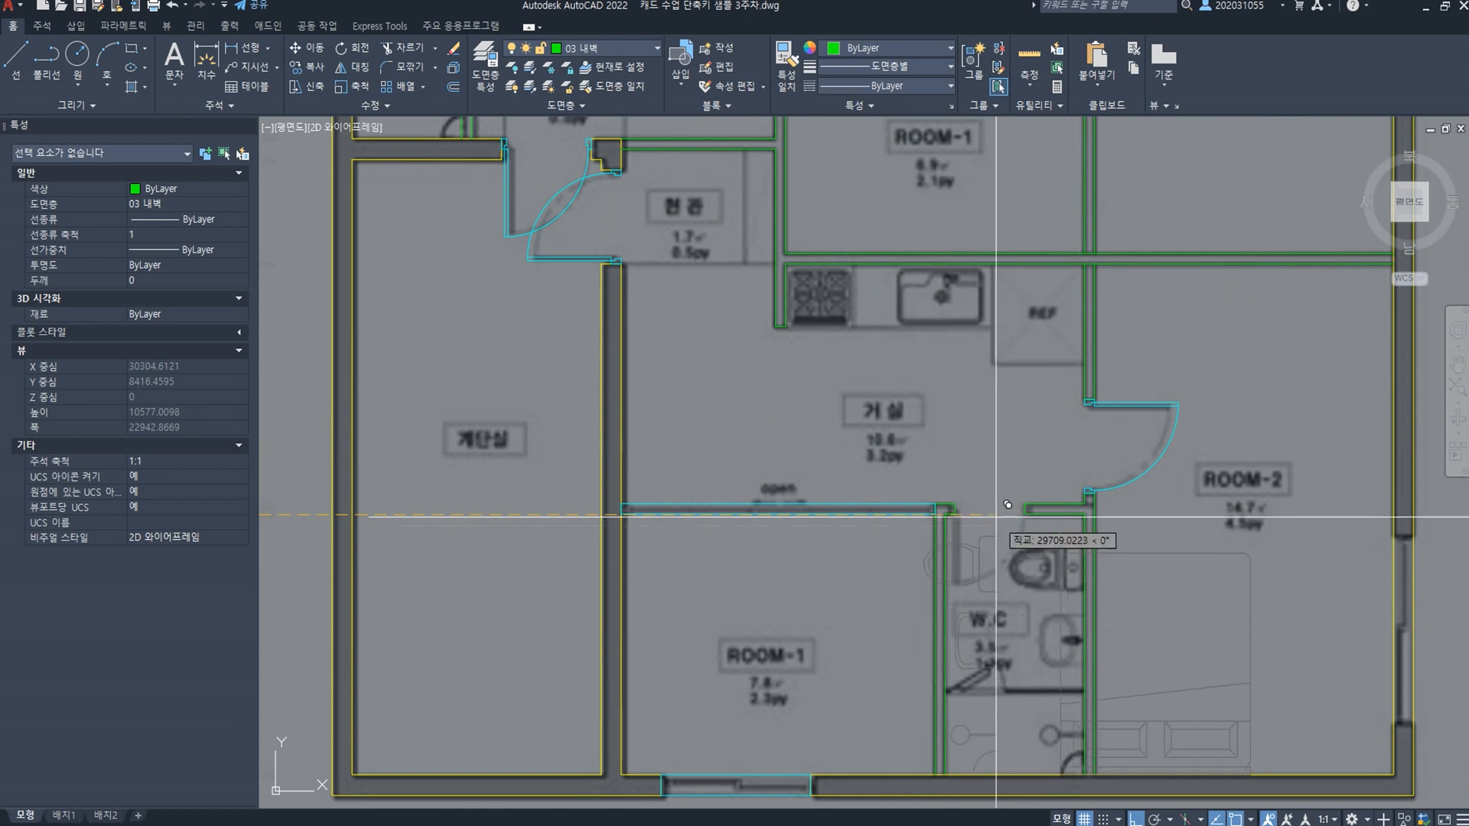
pyautogui.click(1085, 515)
# Step: Place another copy of the bed and bathroom fixtures in the labelled plan at the same inner W.C corner
pyautogui.scroll(-4, 1144, 515)
pyautogui.moveTo(1243, 524); pyautogui.dragTo(130, 523, button='middle')
pyautogui.scroll(2, 957, 494)
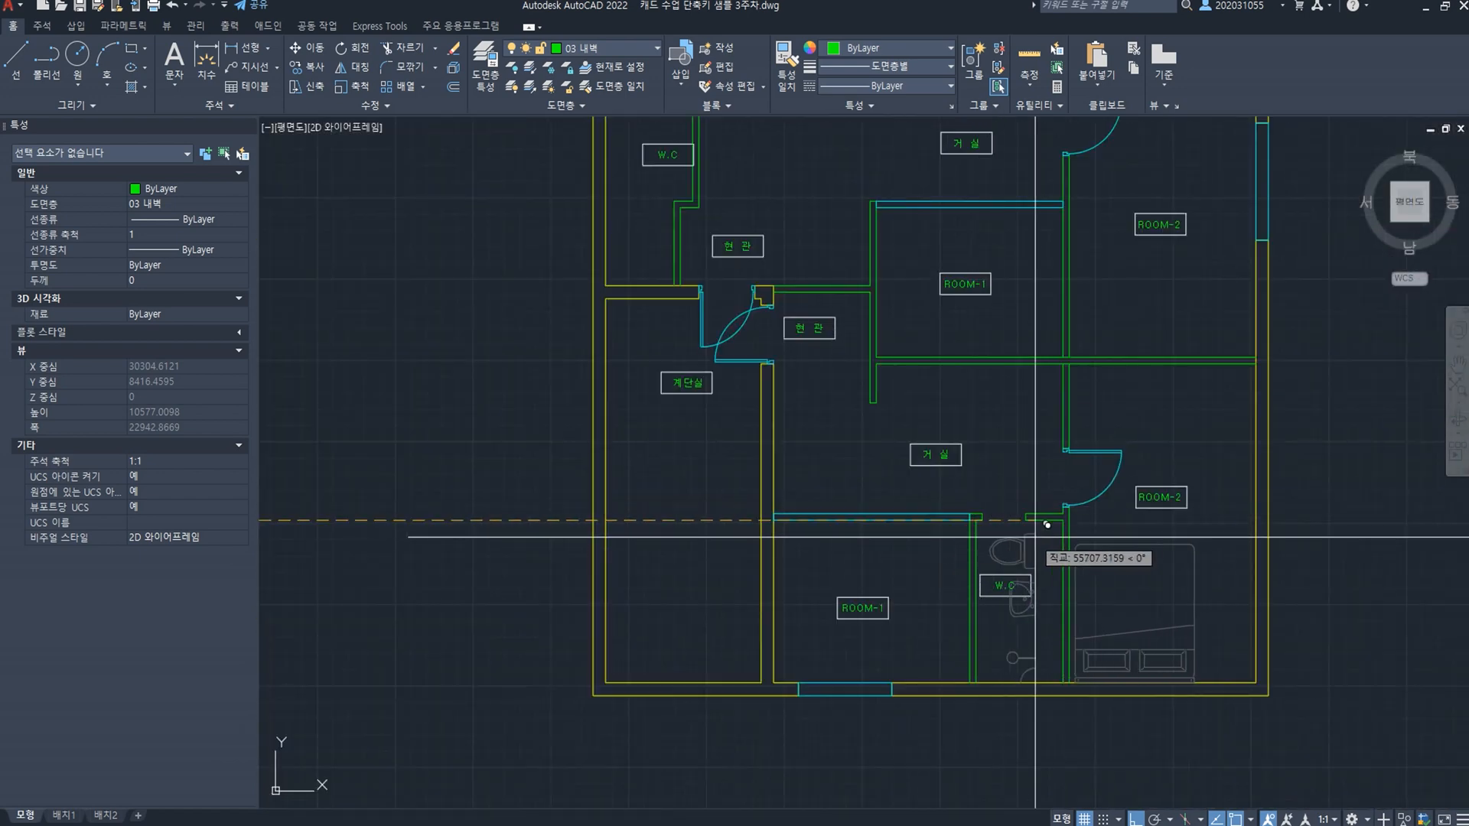
pyautogui.click(1063, 528)
pyautogui.scroll(2, 1223, 623)
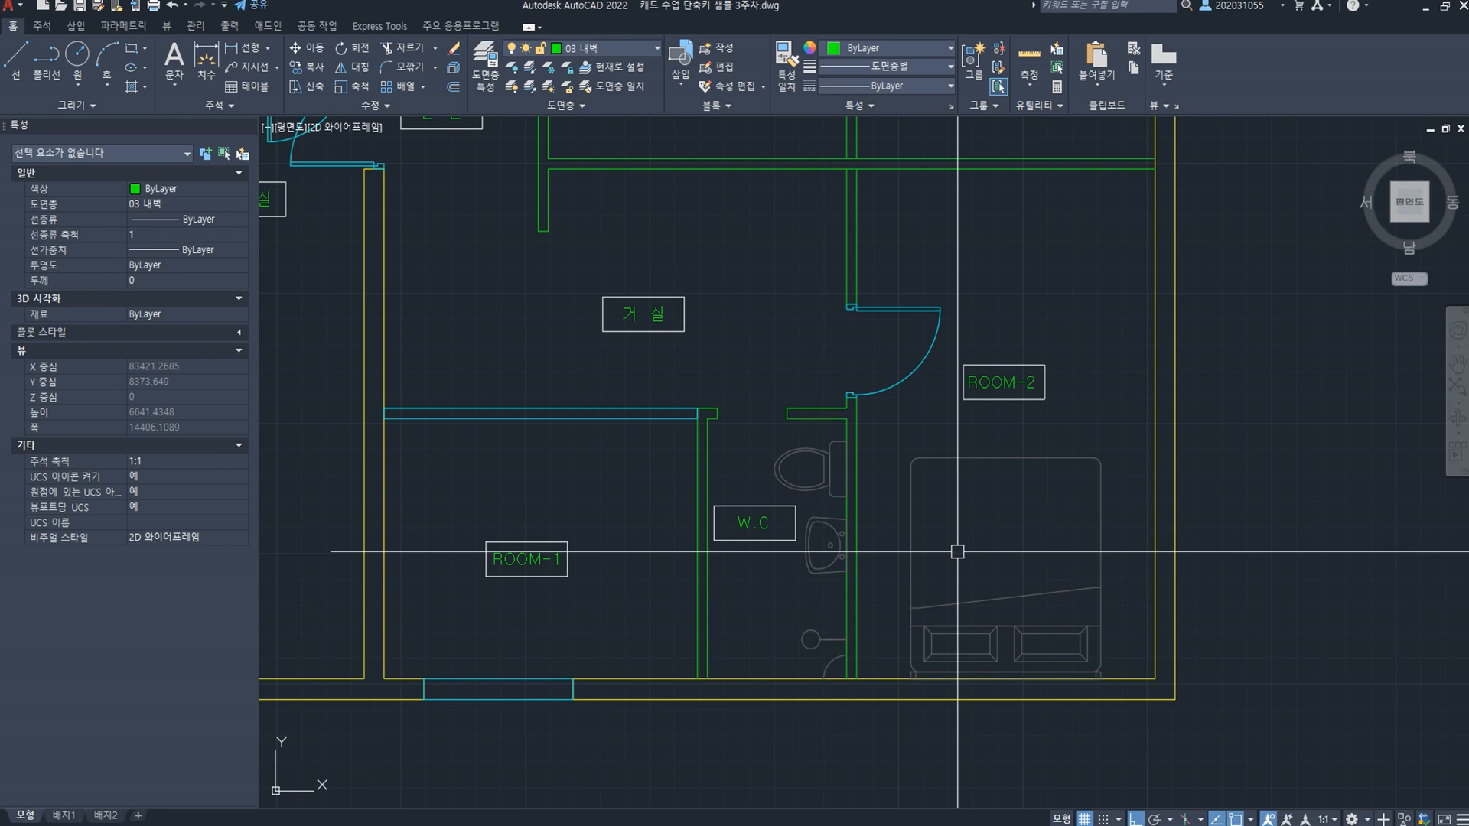
# Step: Review the labelled plan against the traced and finished sample plans, and read the AutoCAD command shortcut lists
pyautogui.scroll(-6, 957, 551)
pyautogui.scroll(3, 934, 498)
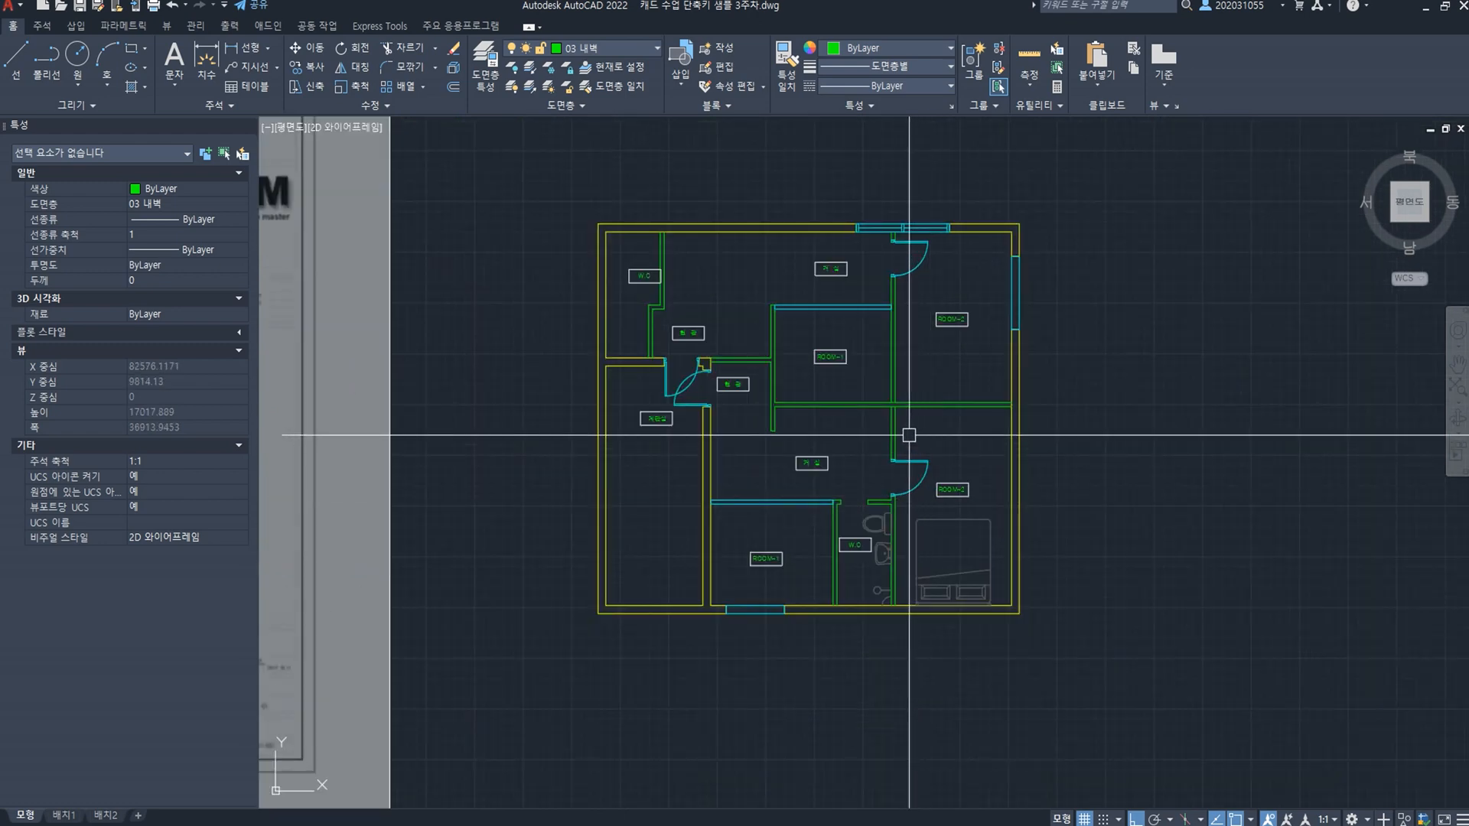
pyautogui.scroll(2, 908, 435)
pyautogui.moveTo(867, 412); pyautogui.dragTo(867, 478, button='middle')
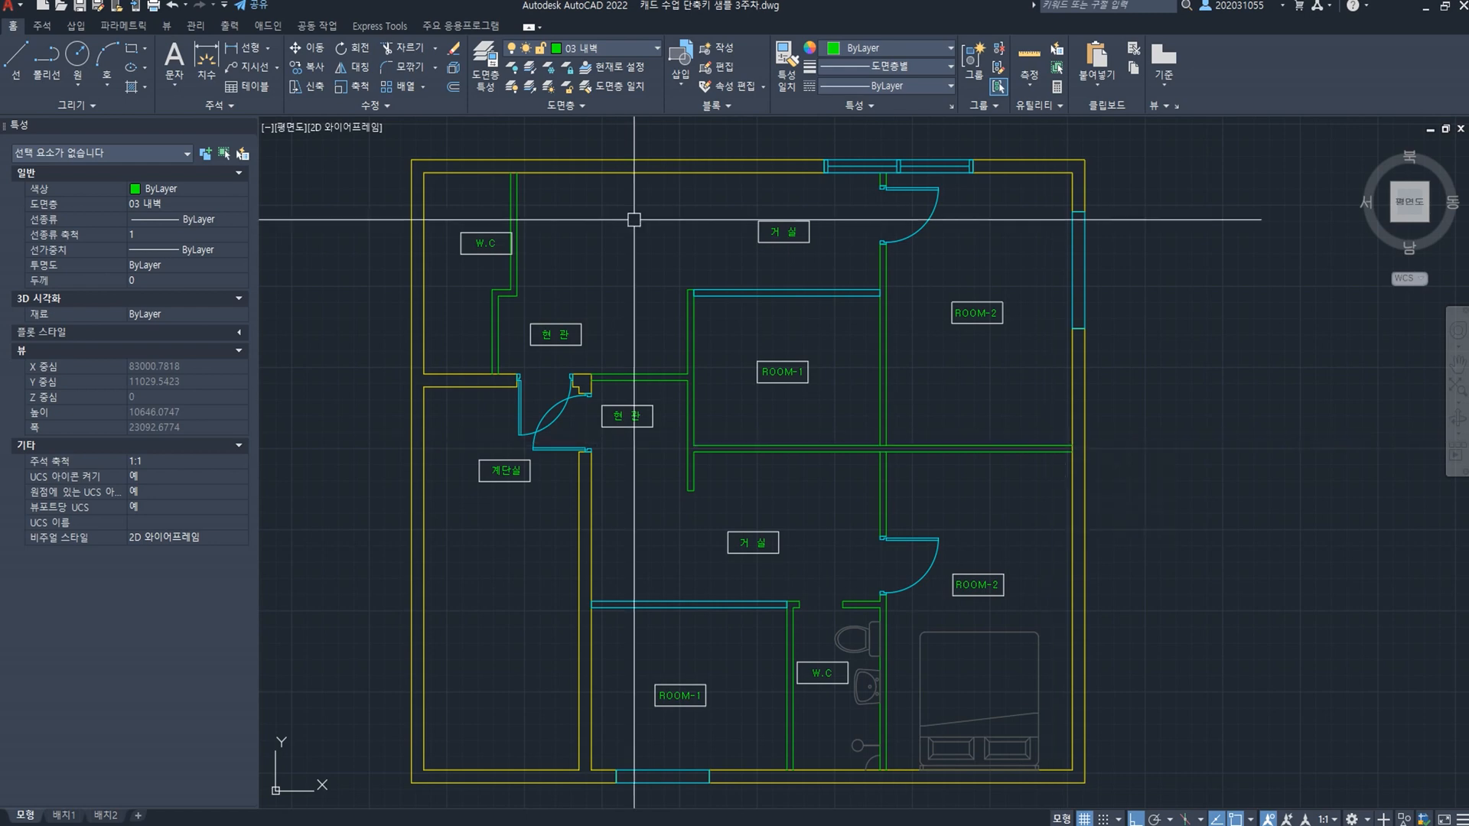
pyautogui.scroll(-6, 492, 253)
pyautogui.scroll(10, 491, 322)
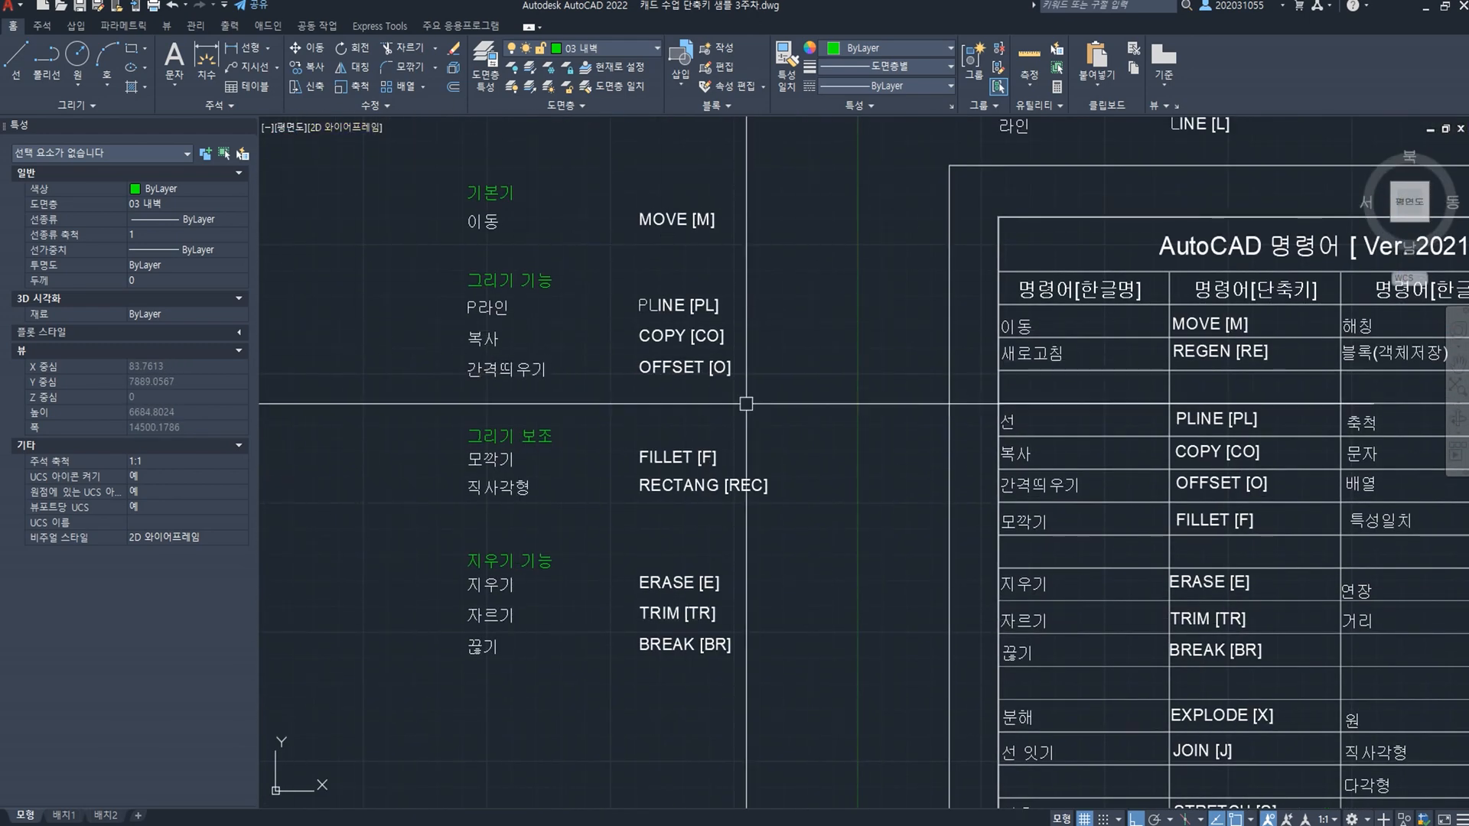
pyautogui.scroll(-8, 624, 452)
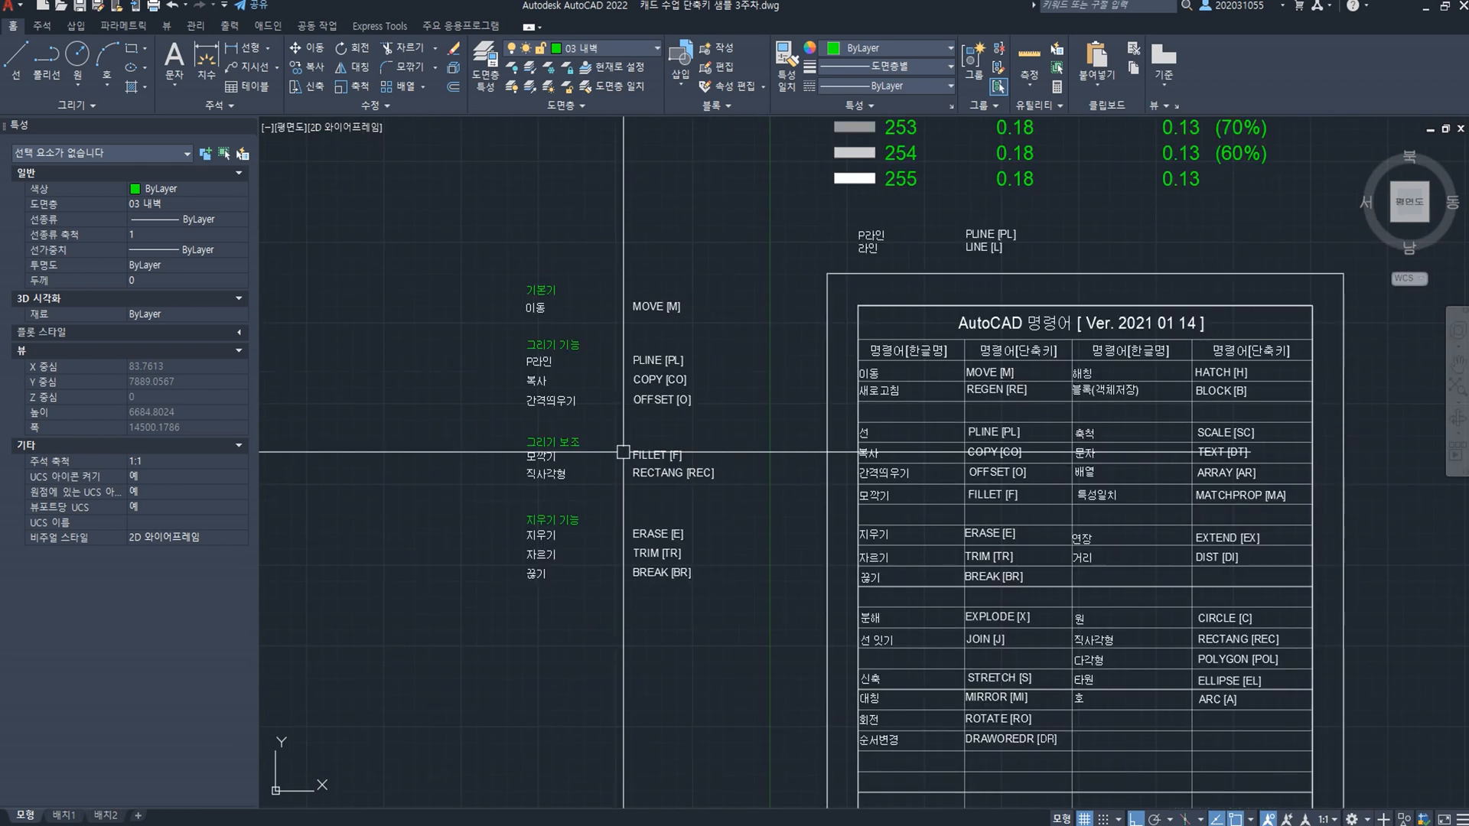
pyautogui.scroll(4, 873, 448)
pyautogui.scroll(2, 841, 466)
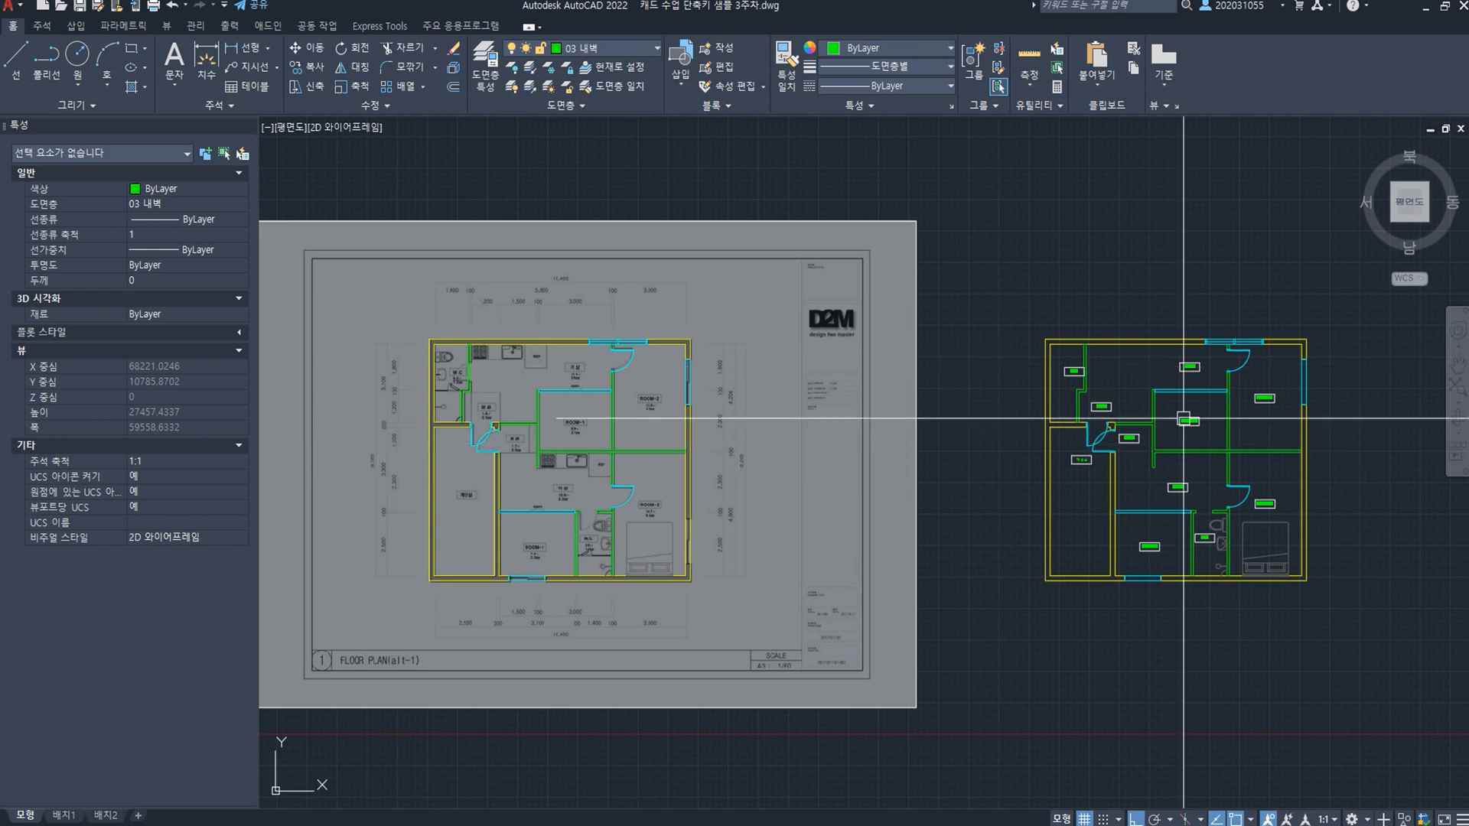
pyautogui.scroll(-2, 1224, 505)
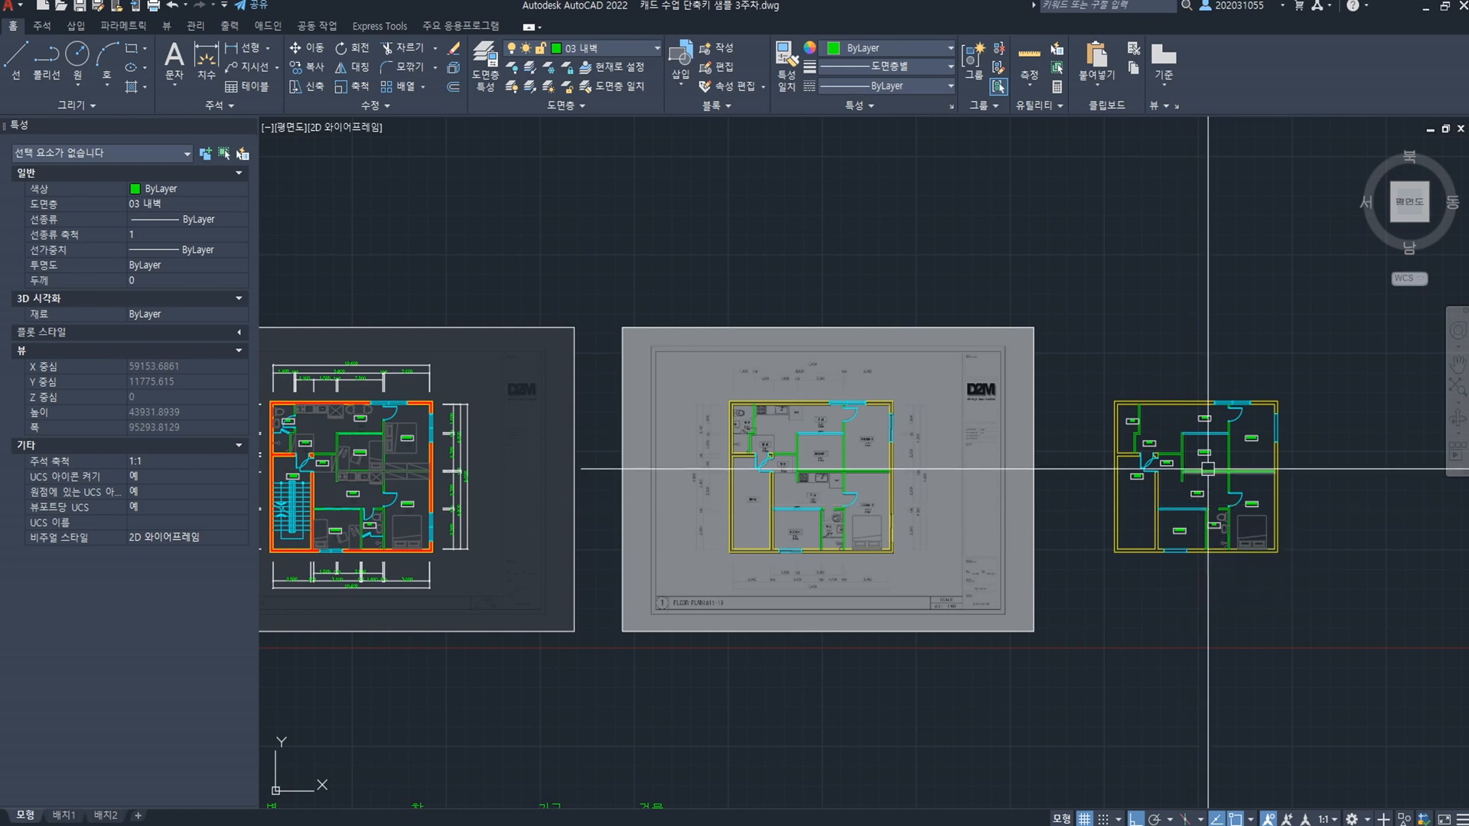
pyautogui.scroll(4, 1236, 541)
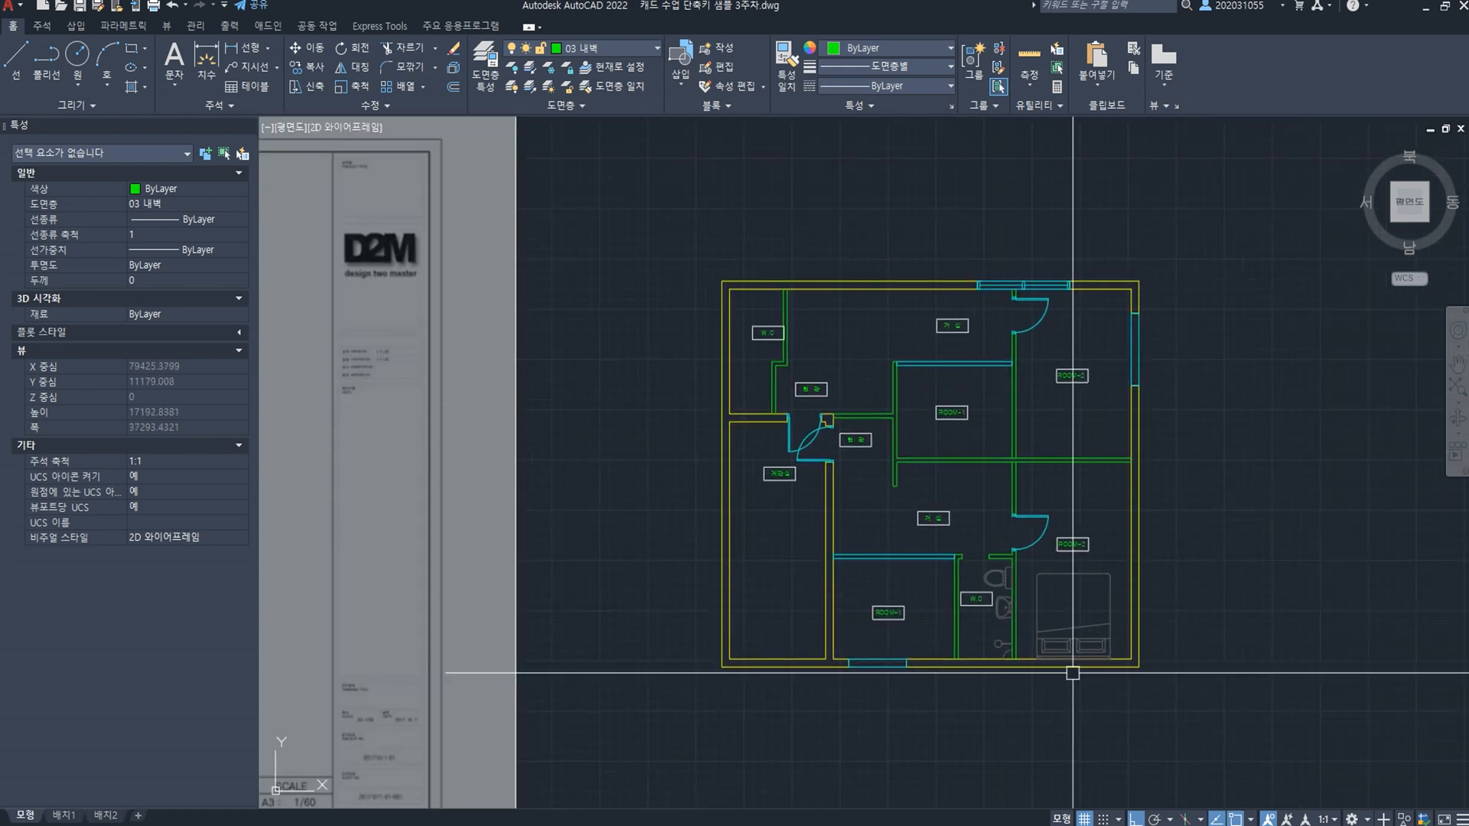
pyautogui.scroll(-5, 1030, 544)
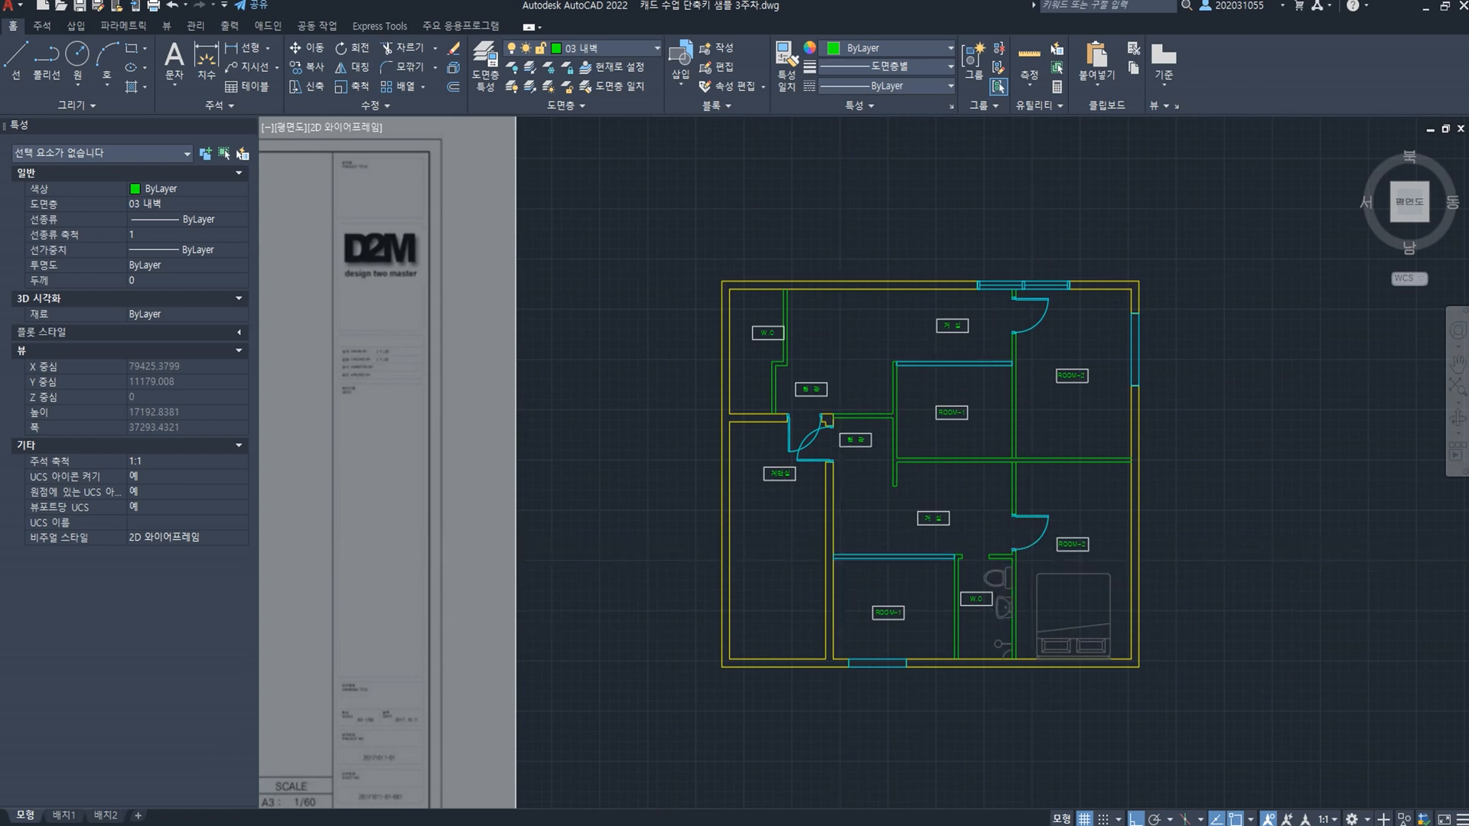
pyautogui.scroll(6, 862, 574)
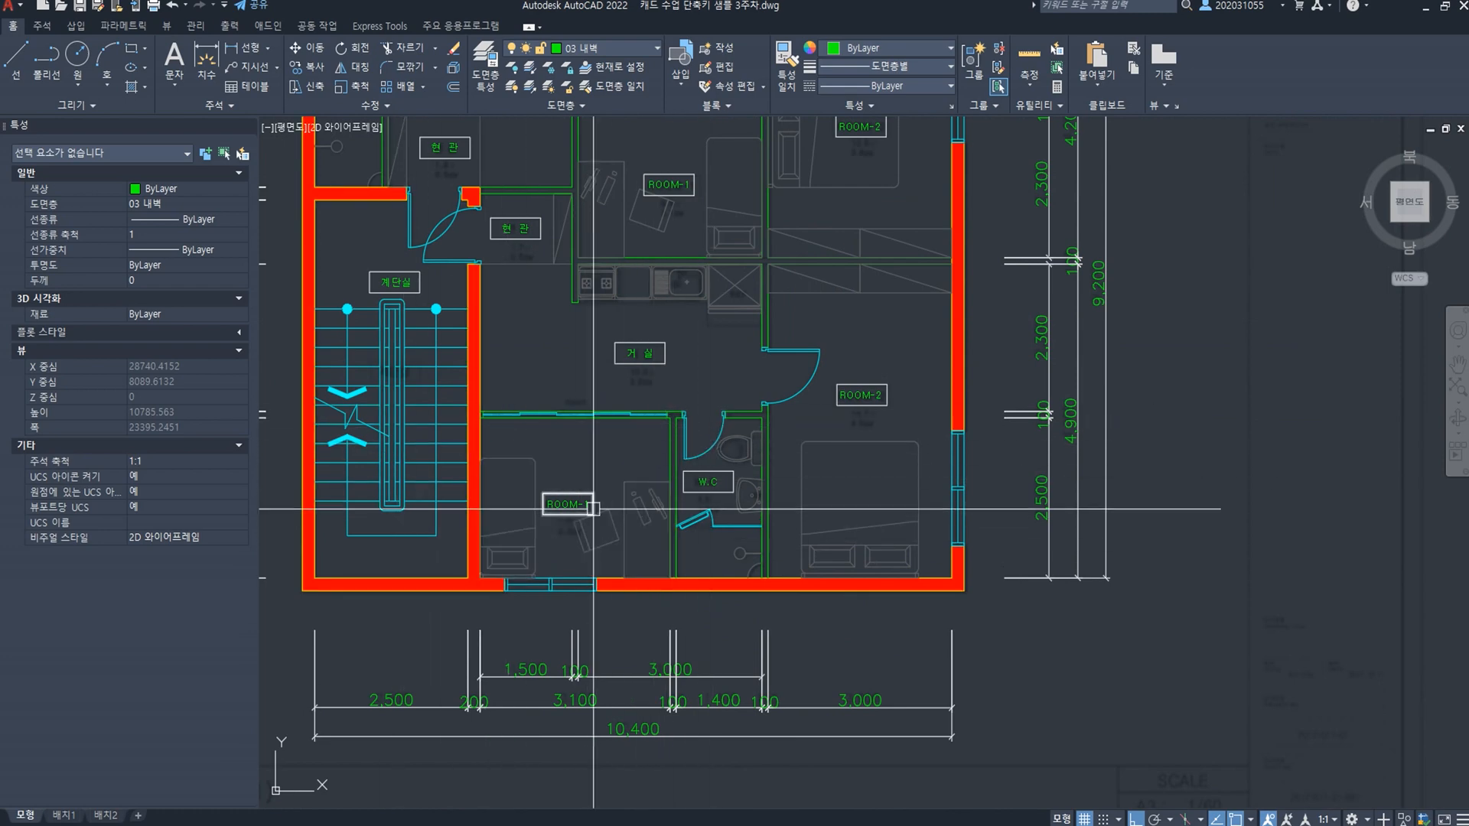
# Step: Look through the furniture and building samples below the plans for items to furnish the labelled plan
pyautogui.scroll(-6, 604, 451)
pyautogui.scroll(-4, 681, 229)
pyautogui.moveTo(602, 465); pyautogui.dragTo(686, 296, button='middle')
pyautogui.scroll(4, 579, 458)
pyautogui.scroll(2, 661, 286)
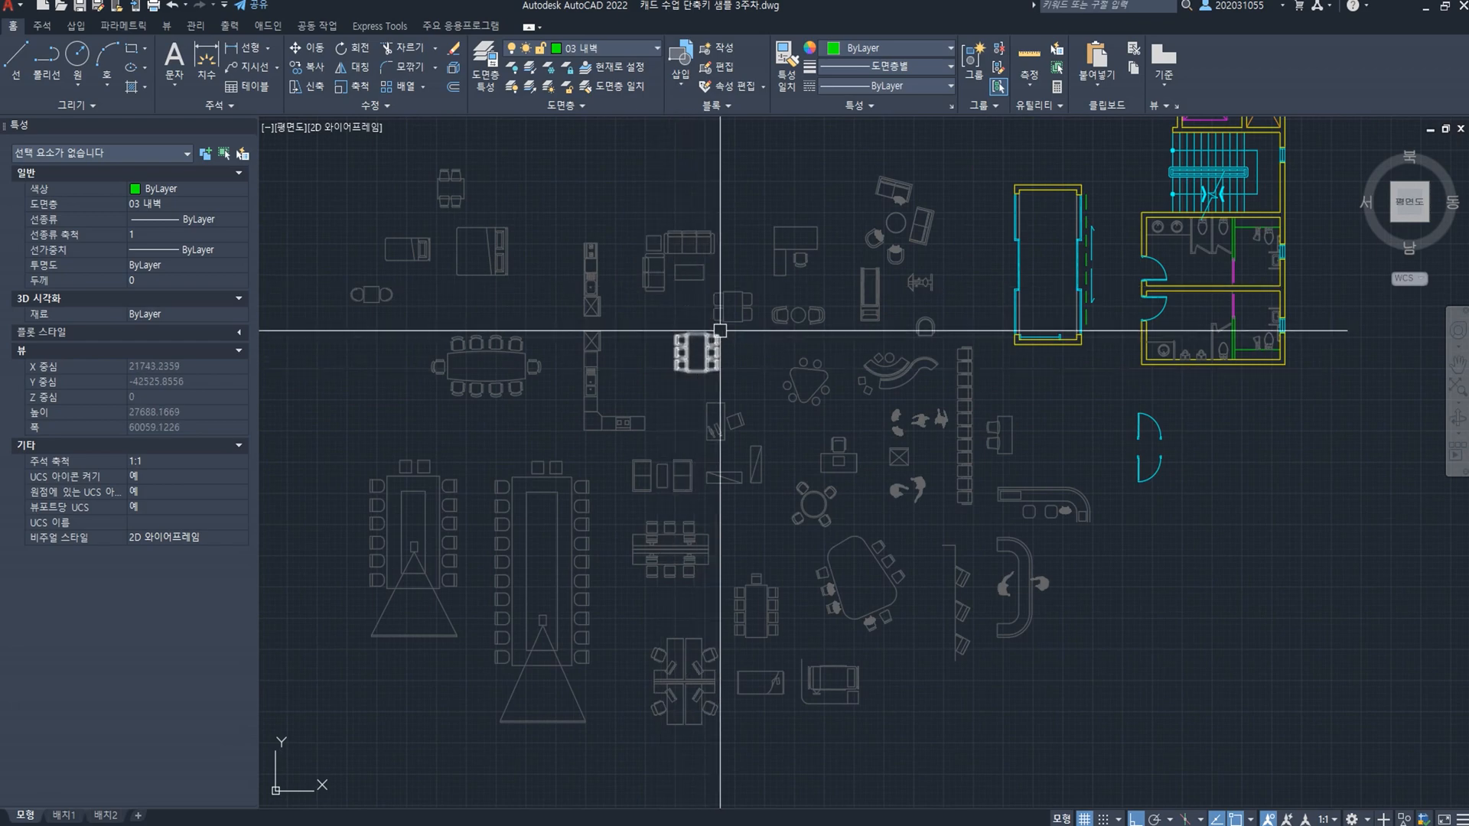
pyautogui.scroll(-4, 787, 321)
pyautogui.moveTo(788, 321); pyautogui.dragTo(773, 384, button='middle')
pyautogui.scroll(2, 761, 389)
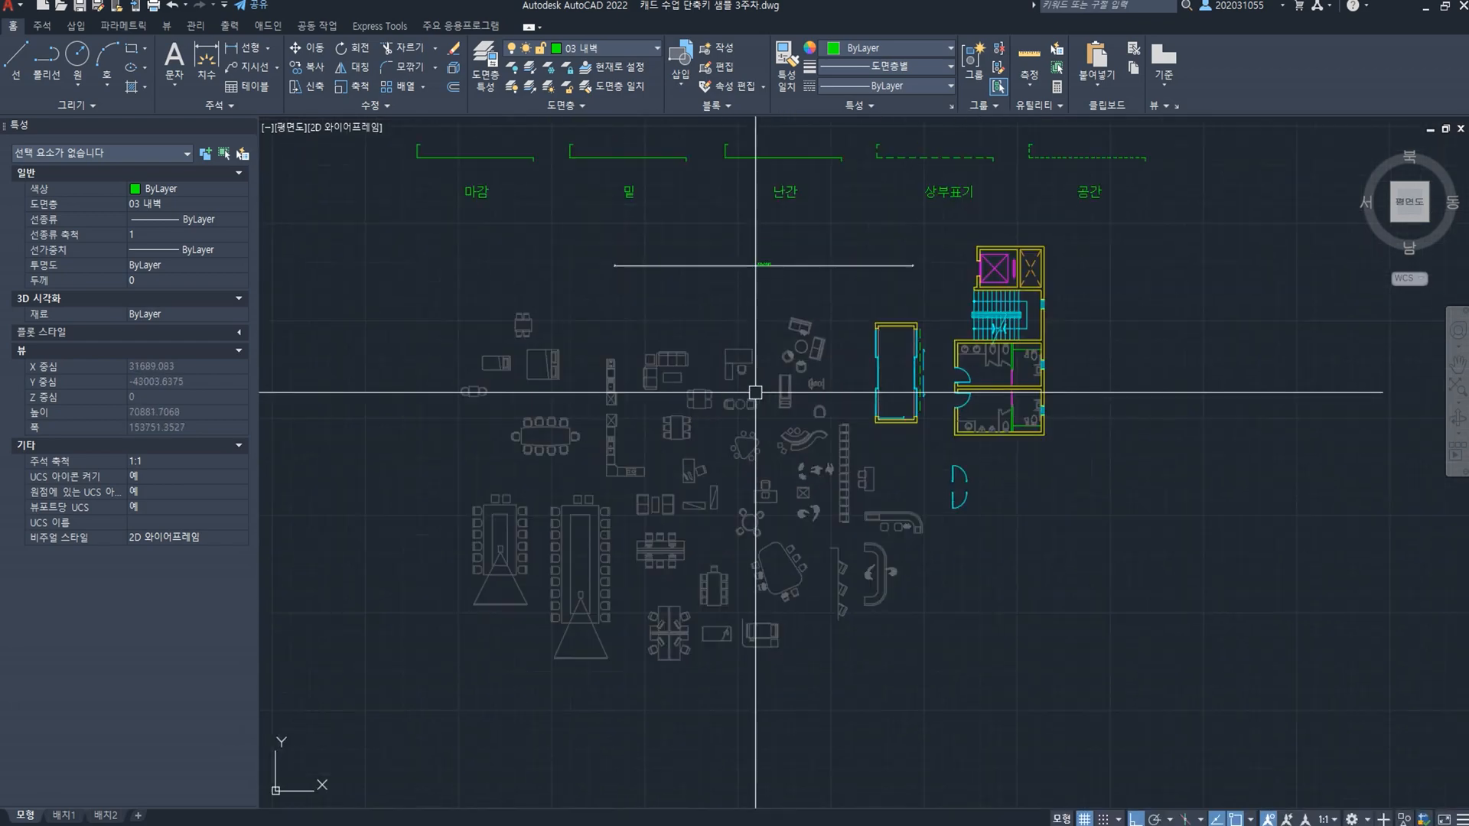
pyautogui.scroll(4, 715, 370)
pyautogui.scroll(2, 715, 370)
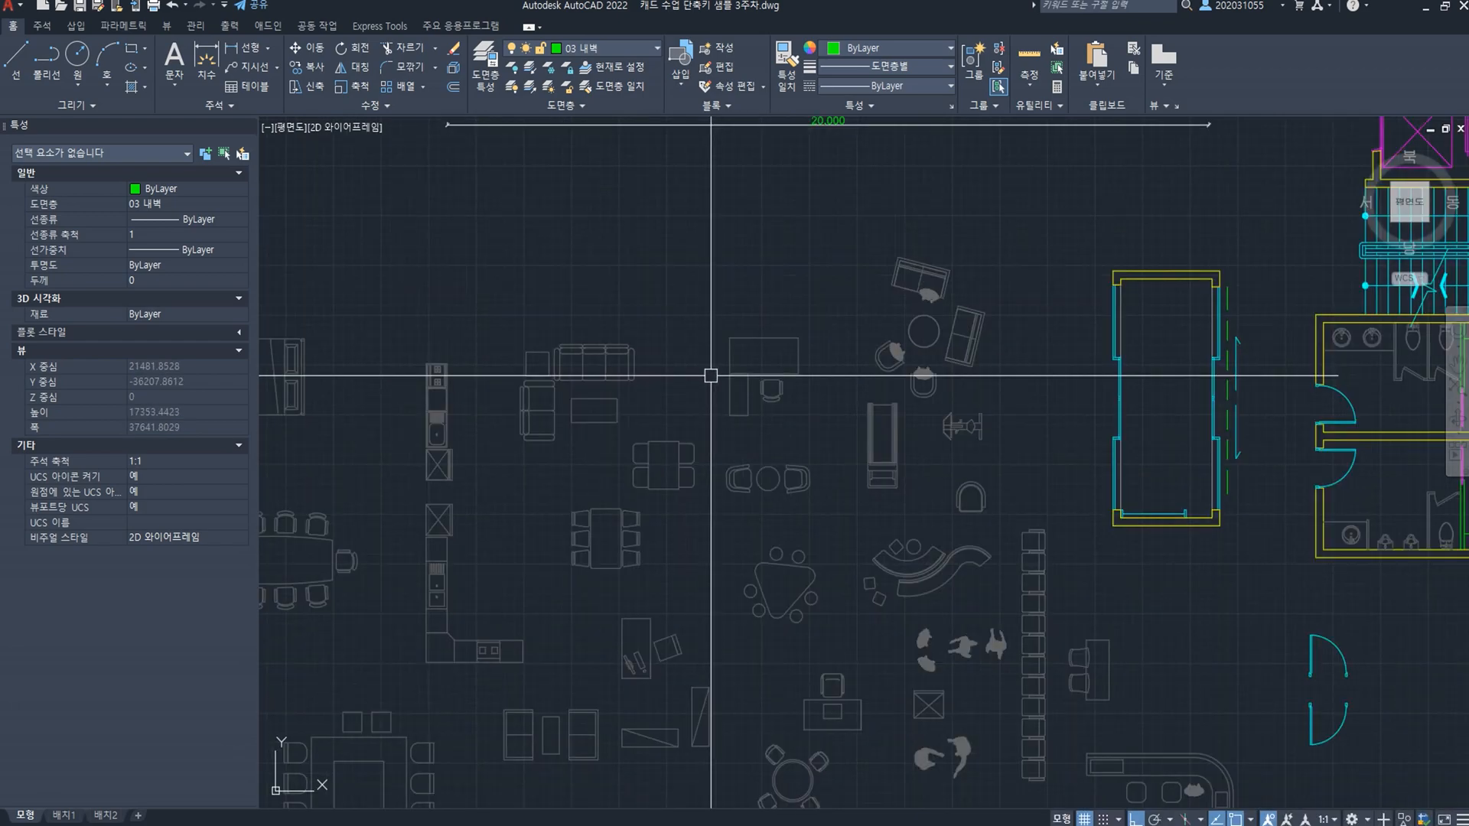
pyautogui.scroll(-10, 750, 345)
pyautogui.moveTo(751, 345); pyautogui.dragTo(720, 413, button='middle')
pyautogui.scroll(8, 820, 325)
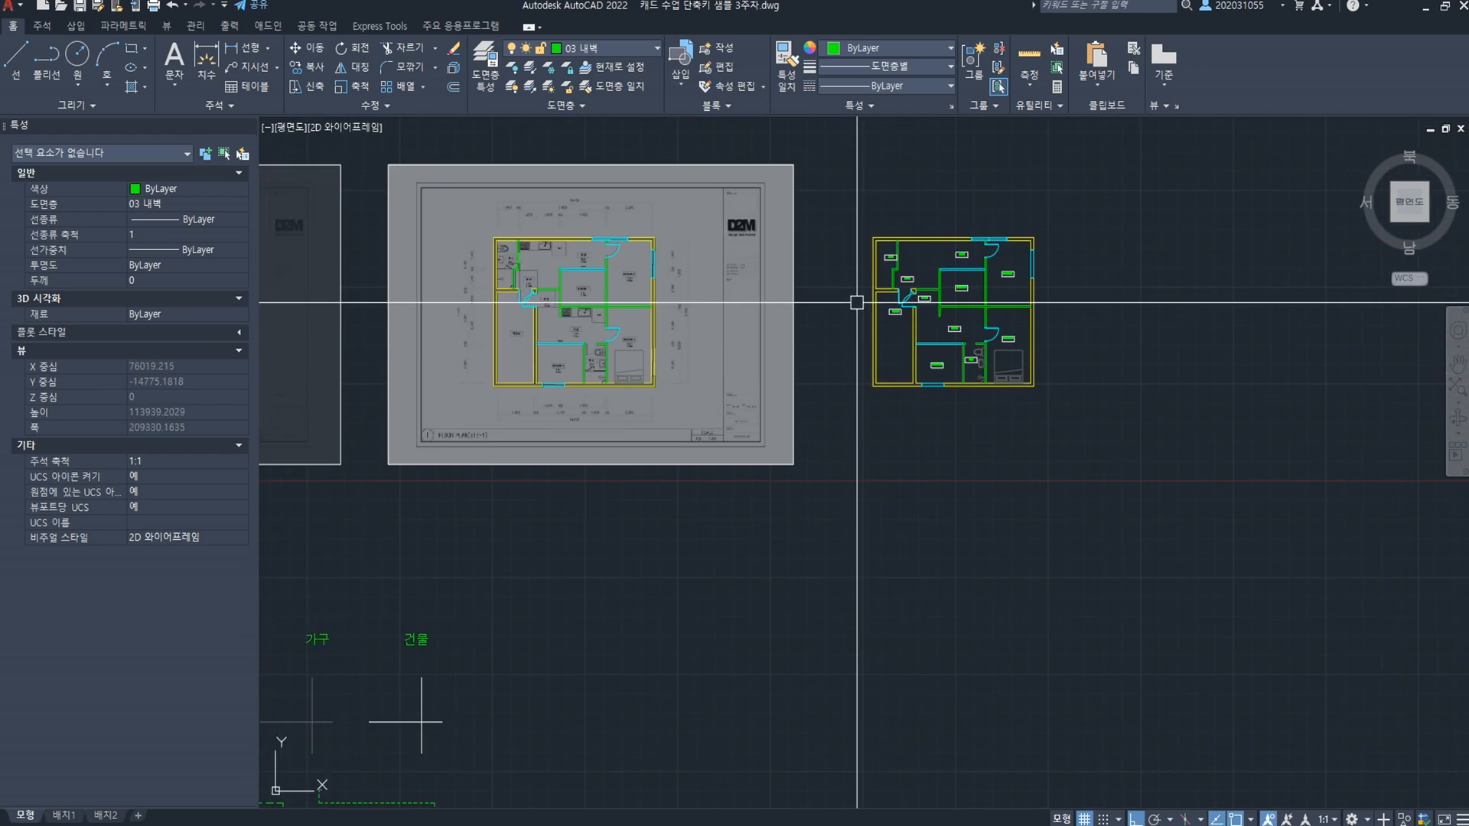
pyautogui.moveTo(889, 335); pyautogui.dragTo(744, 407, button='middle')
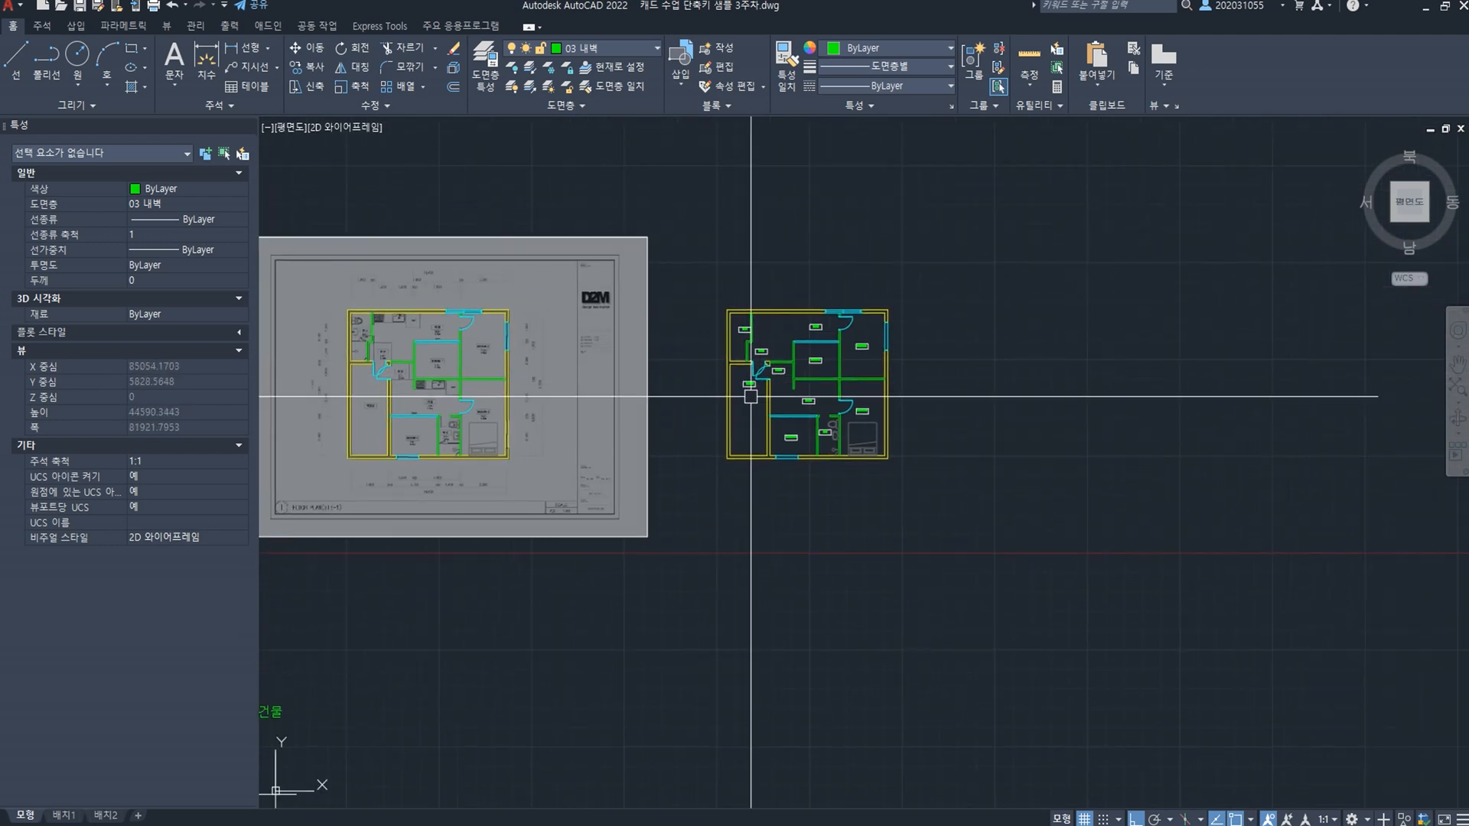